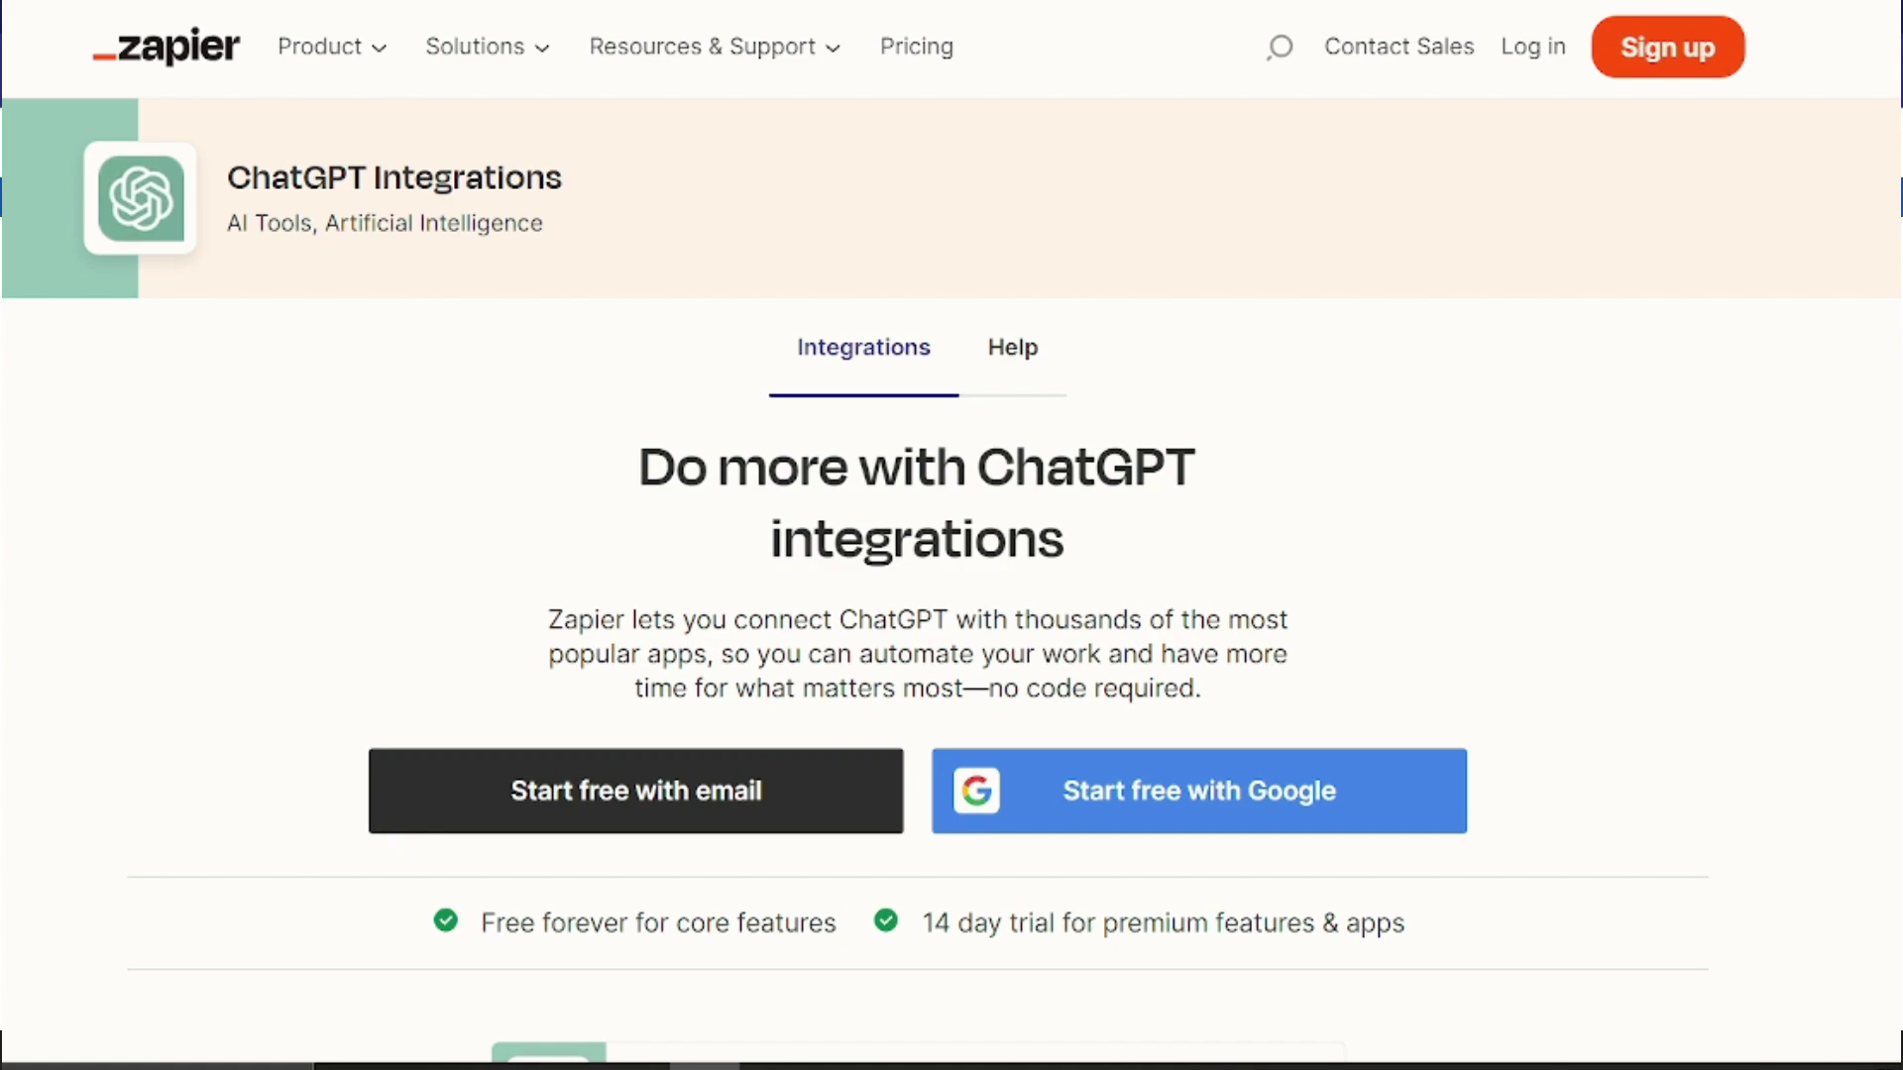
# Step: Scroll Zapier's 'Do more with ChatGPT integrations' page once the intro titles end
pyautogui.scroll(-2, 951, 535)
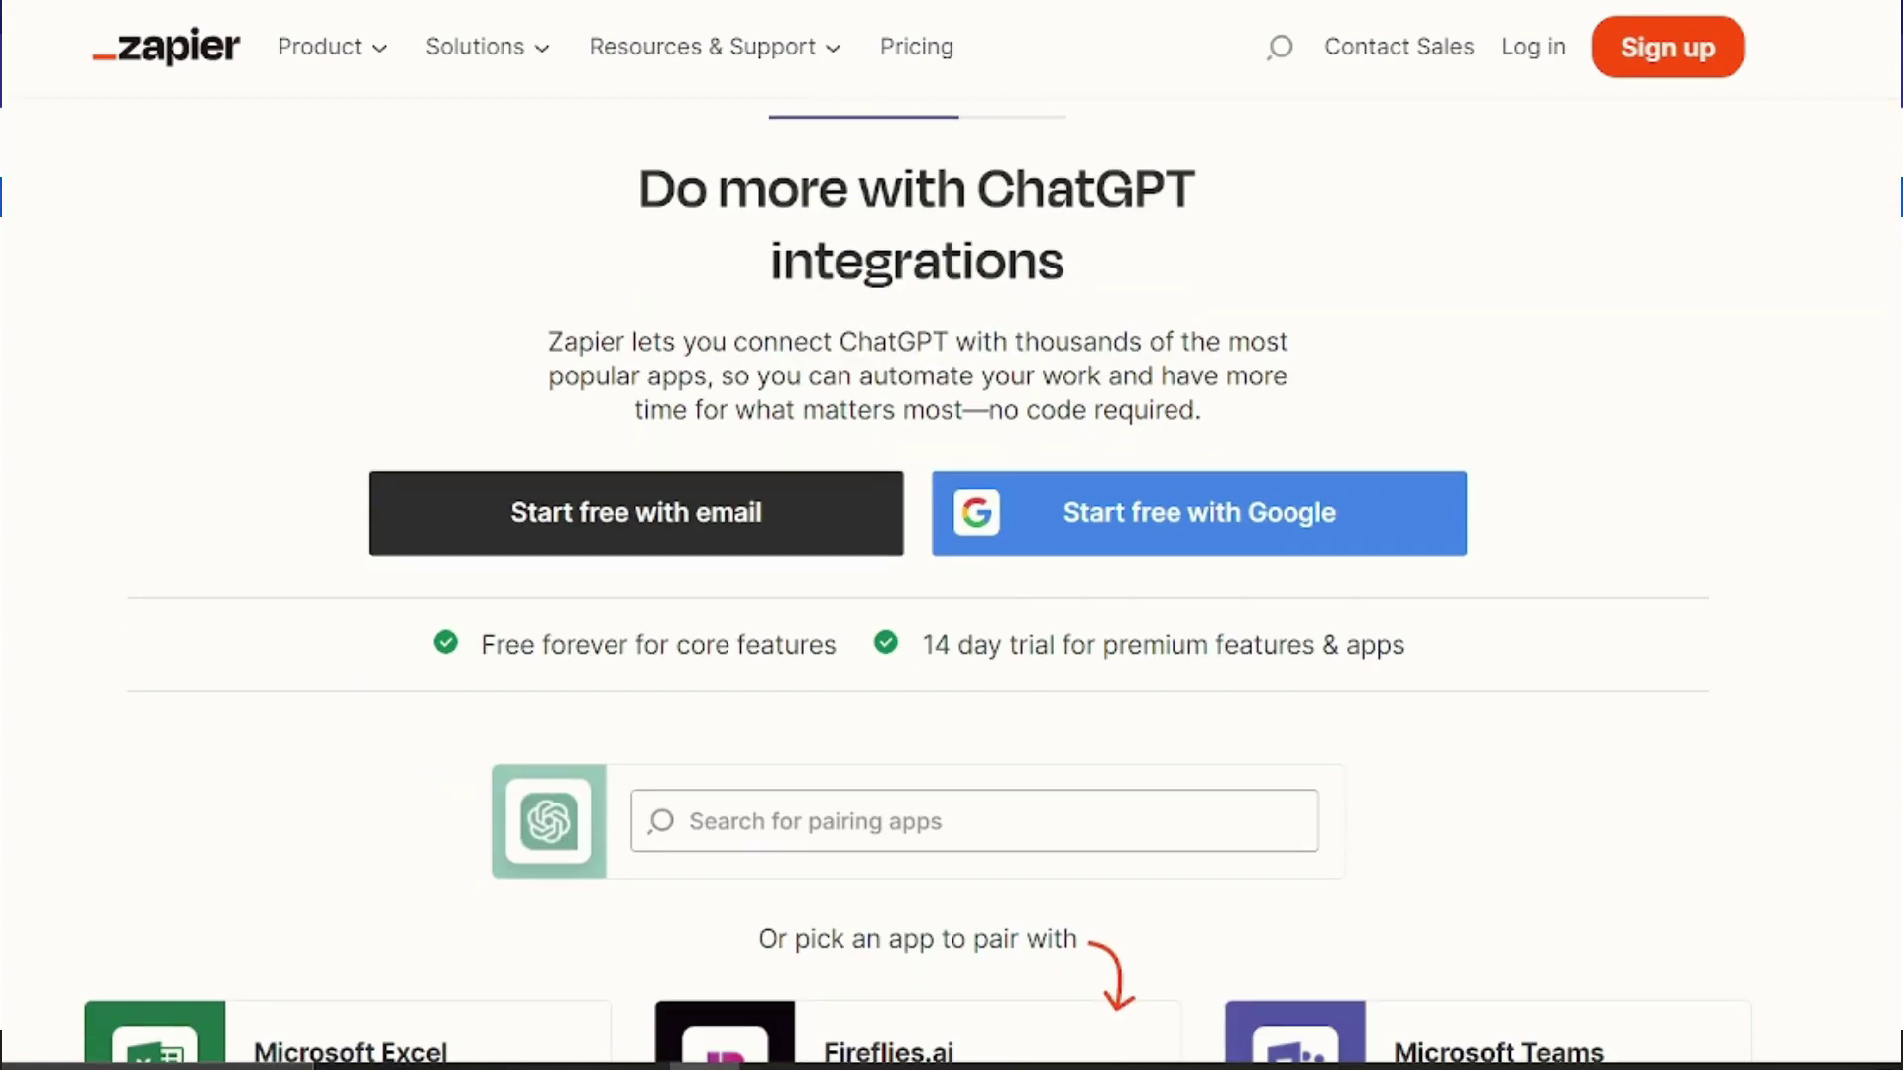
pyautogui.scroll(-1, 952, 535)
pyautogui.scroll(-1, 951, 535)
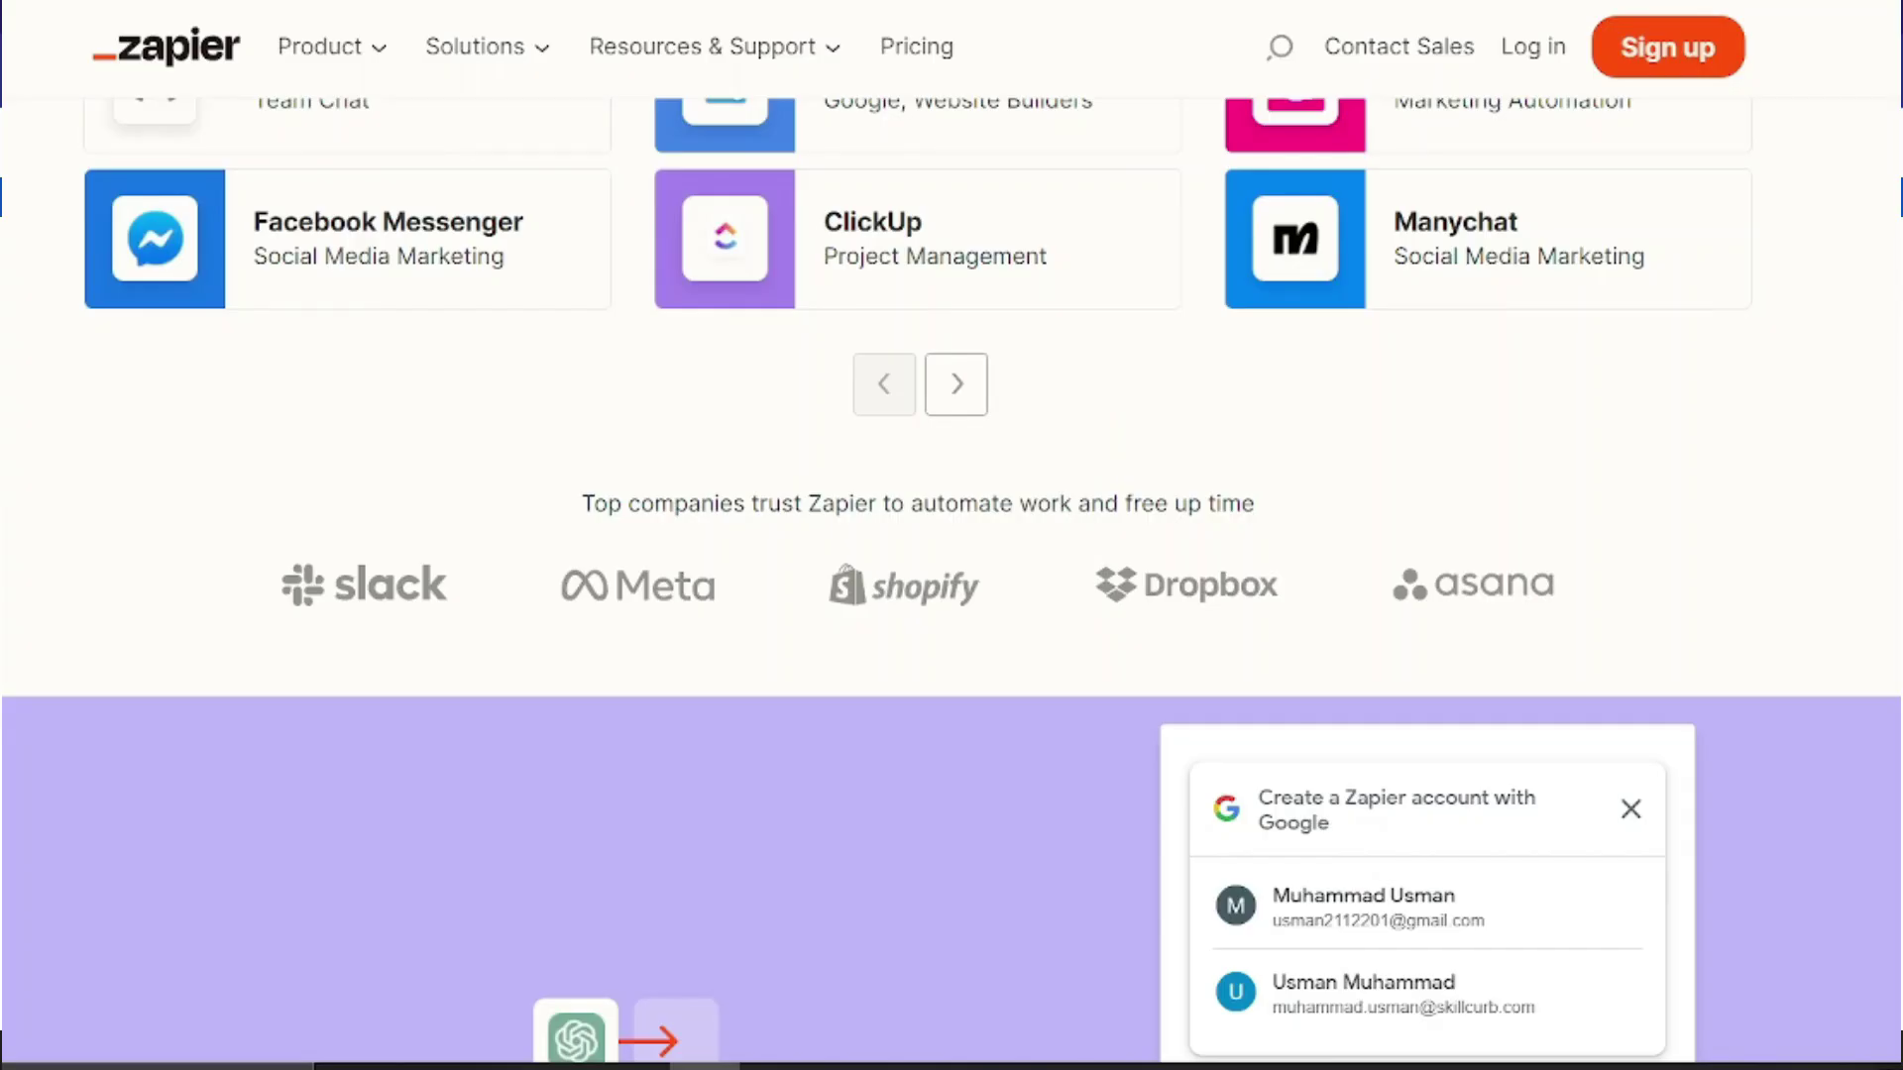
pyautogui.scroll(-3, 951, 535)
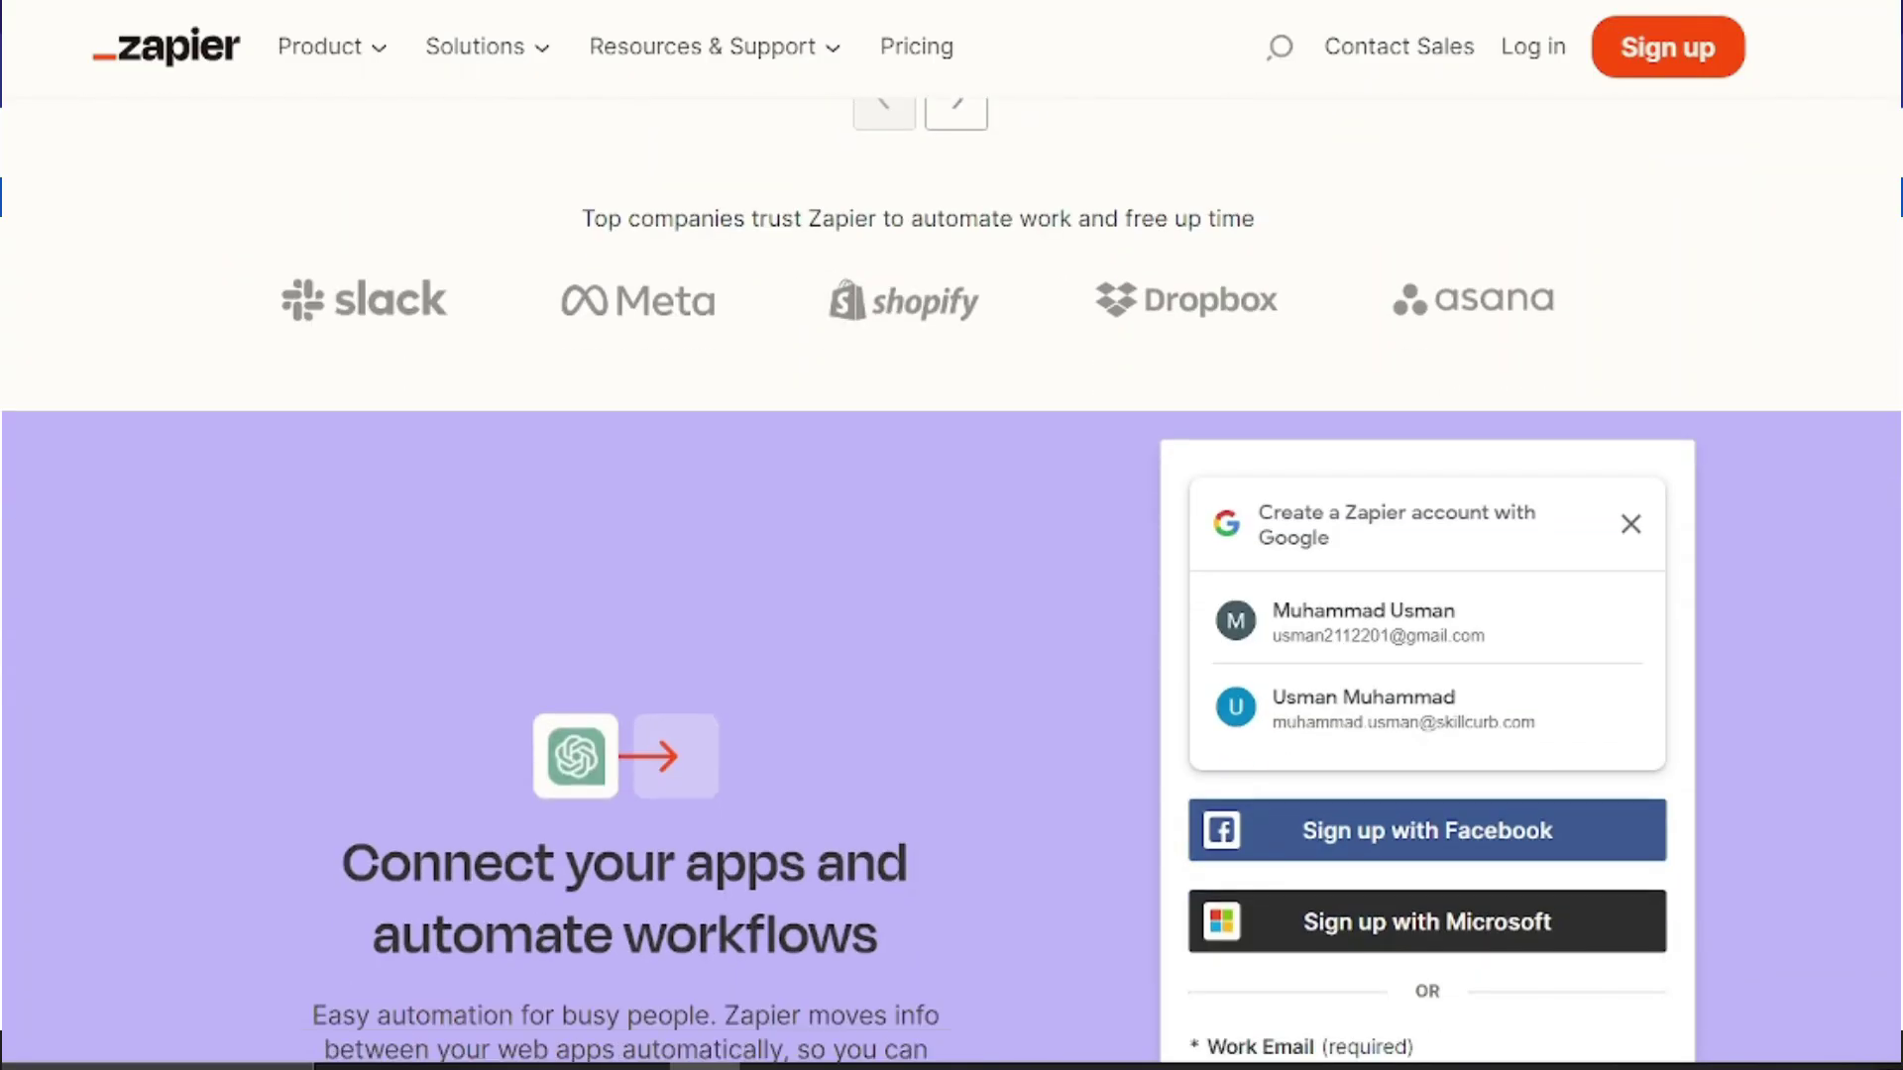
pyautogui.scroll(-3, 952, 535)
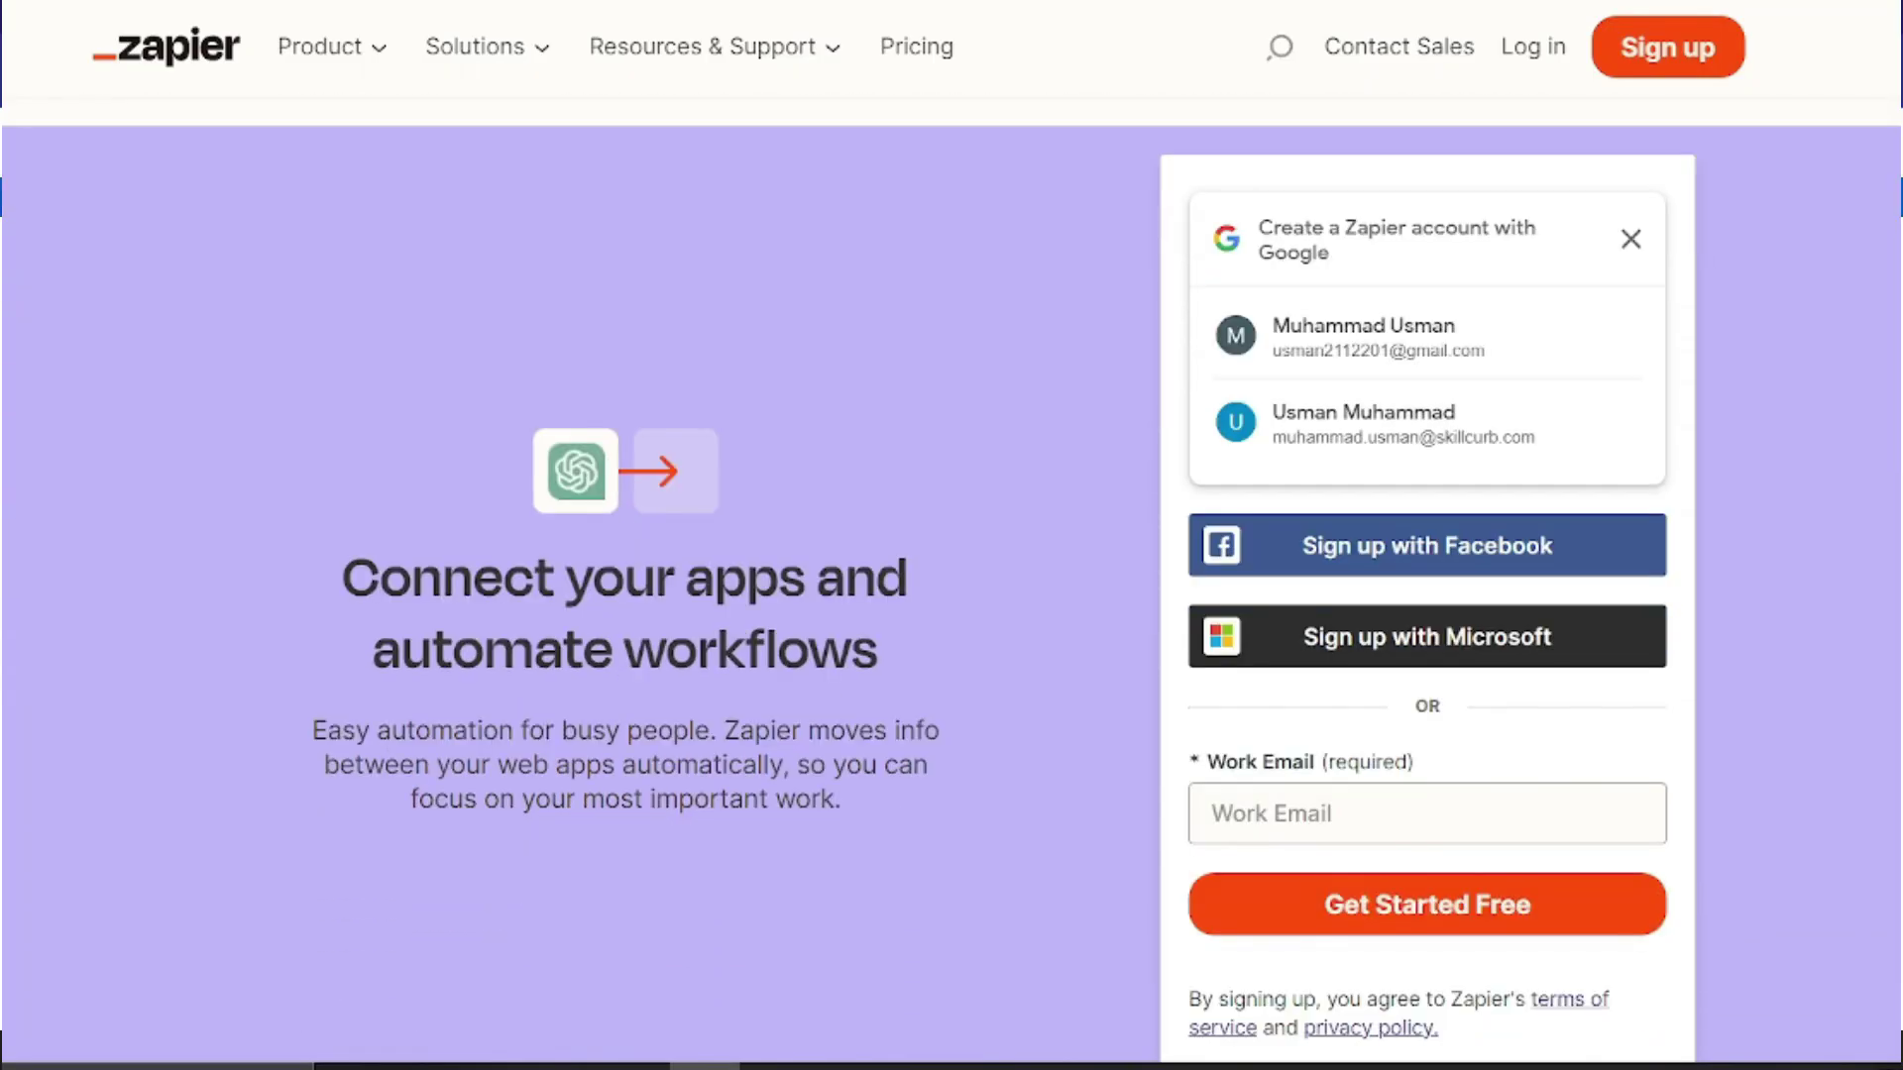
pyautogui.scroll(-1, 952, 535)
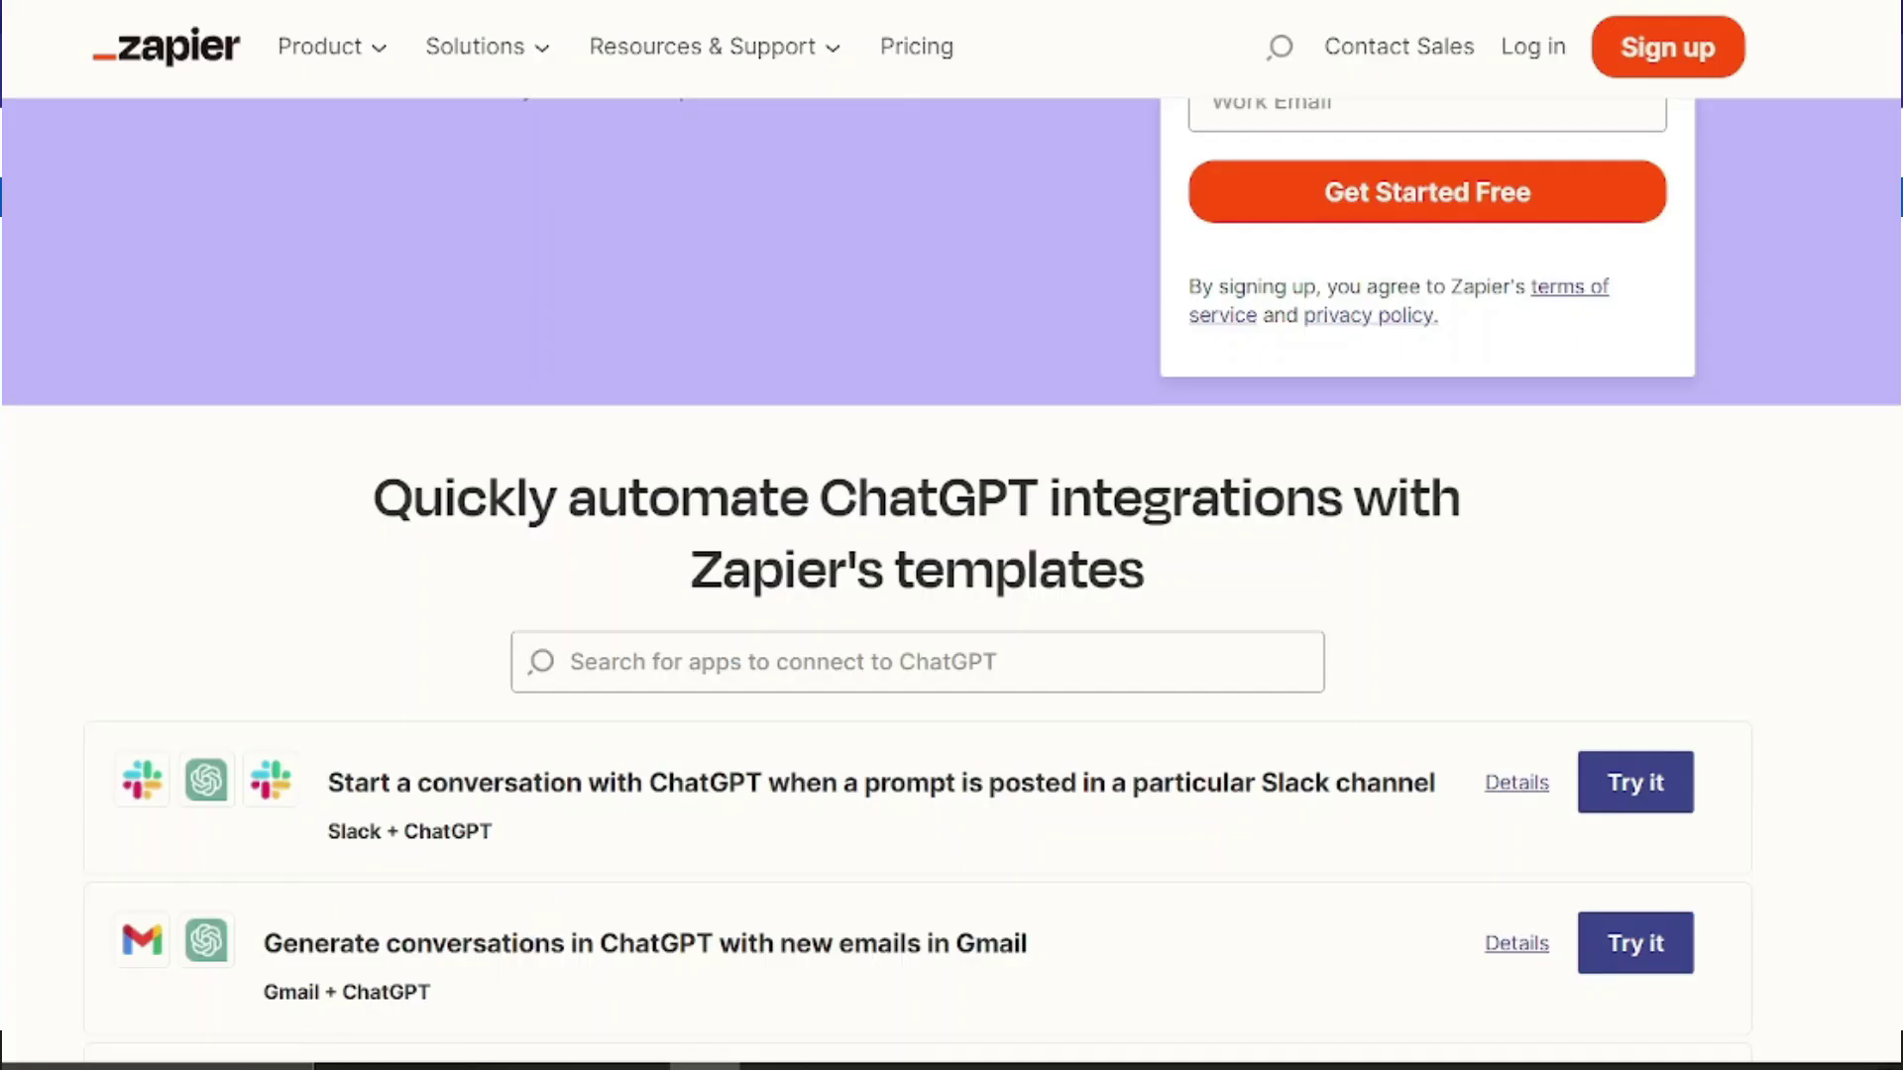
pyautogui.scroll(-3, 951, 535)
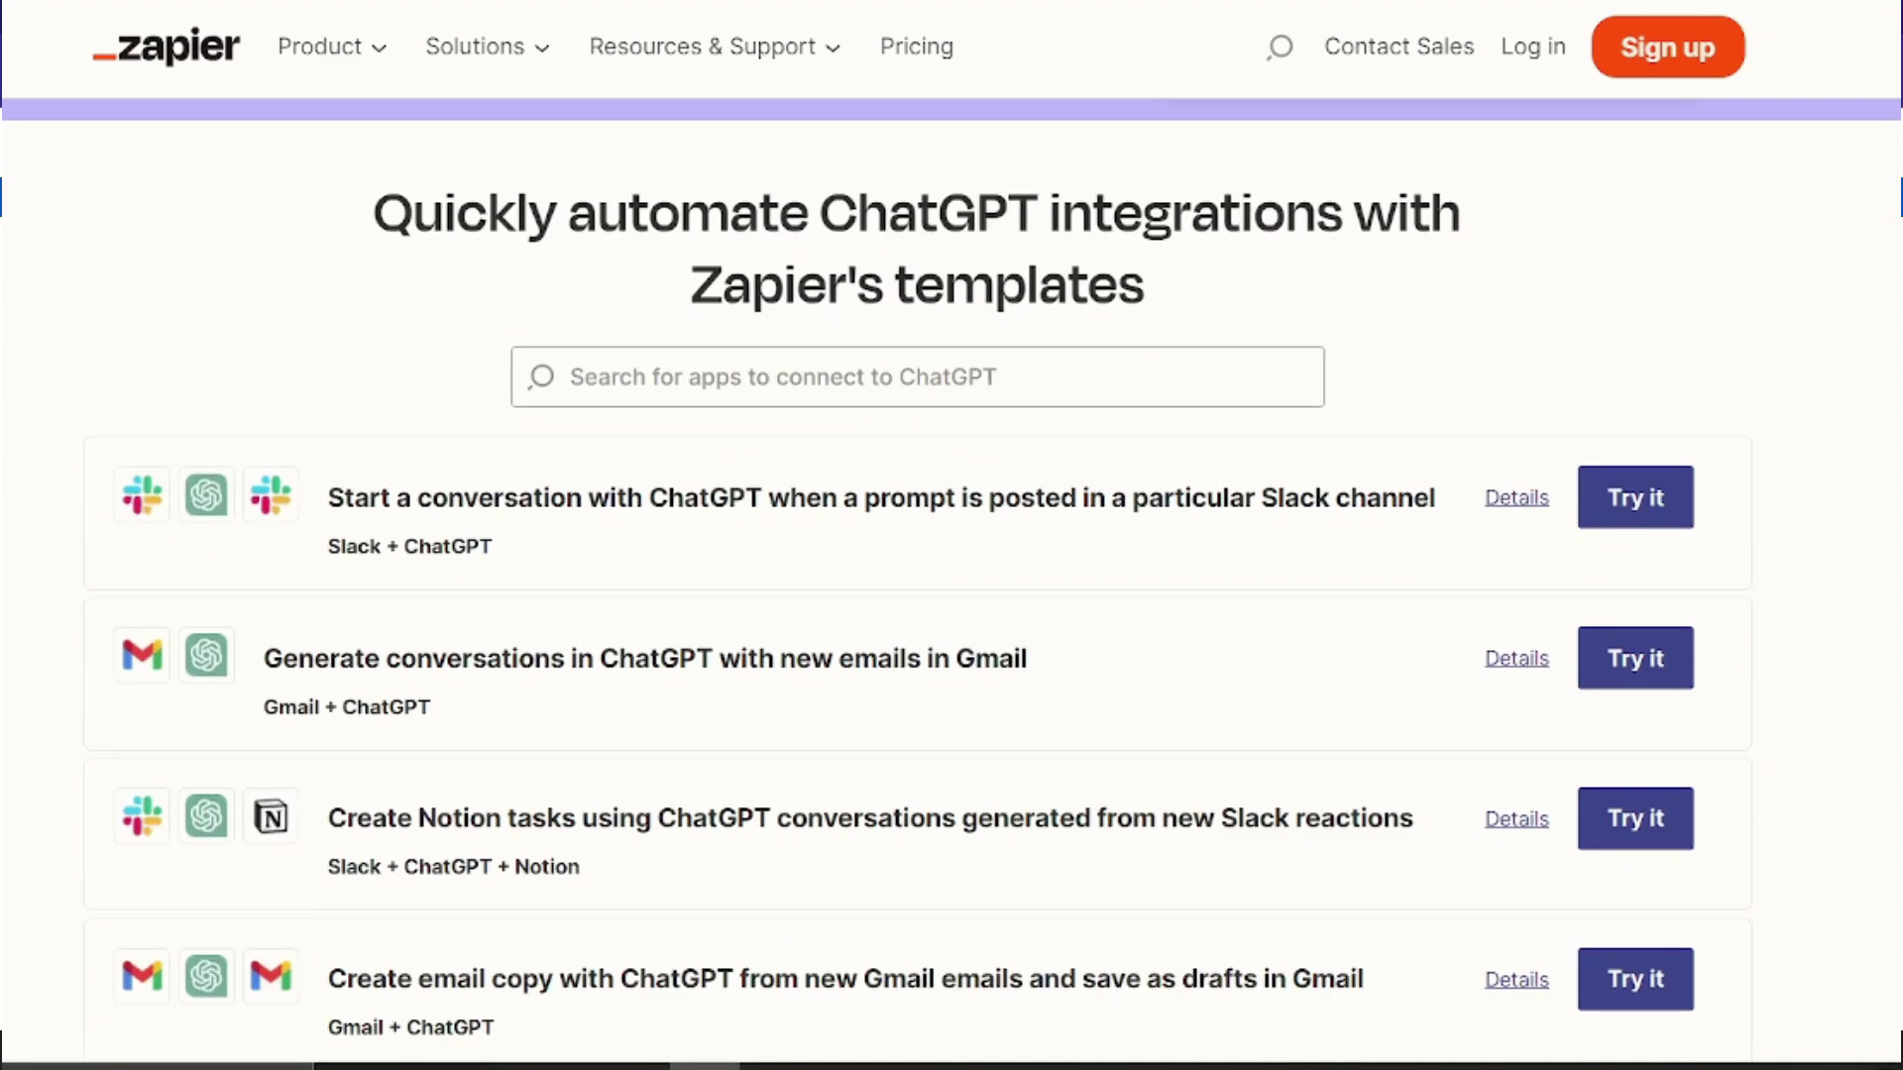
pyautogui.scroll(-1, 951, 535)
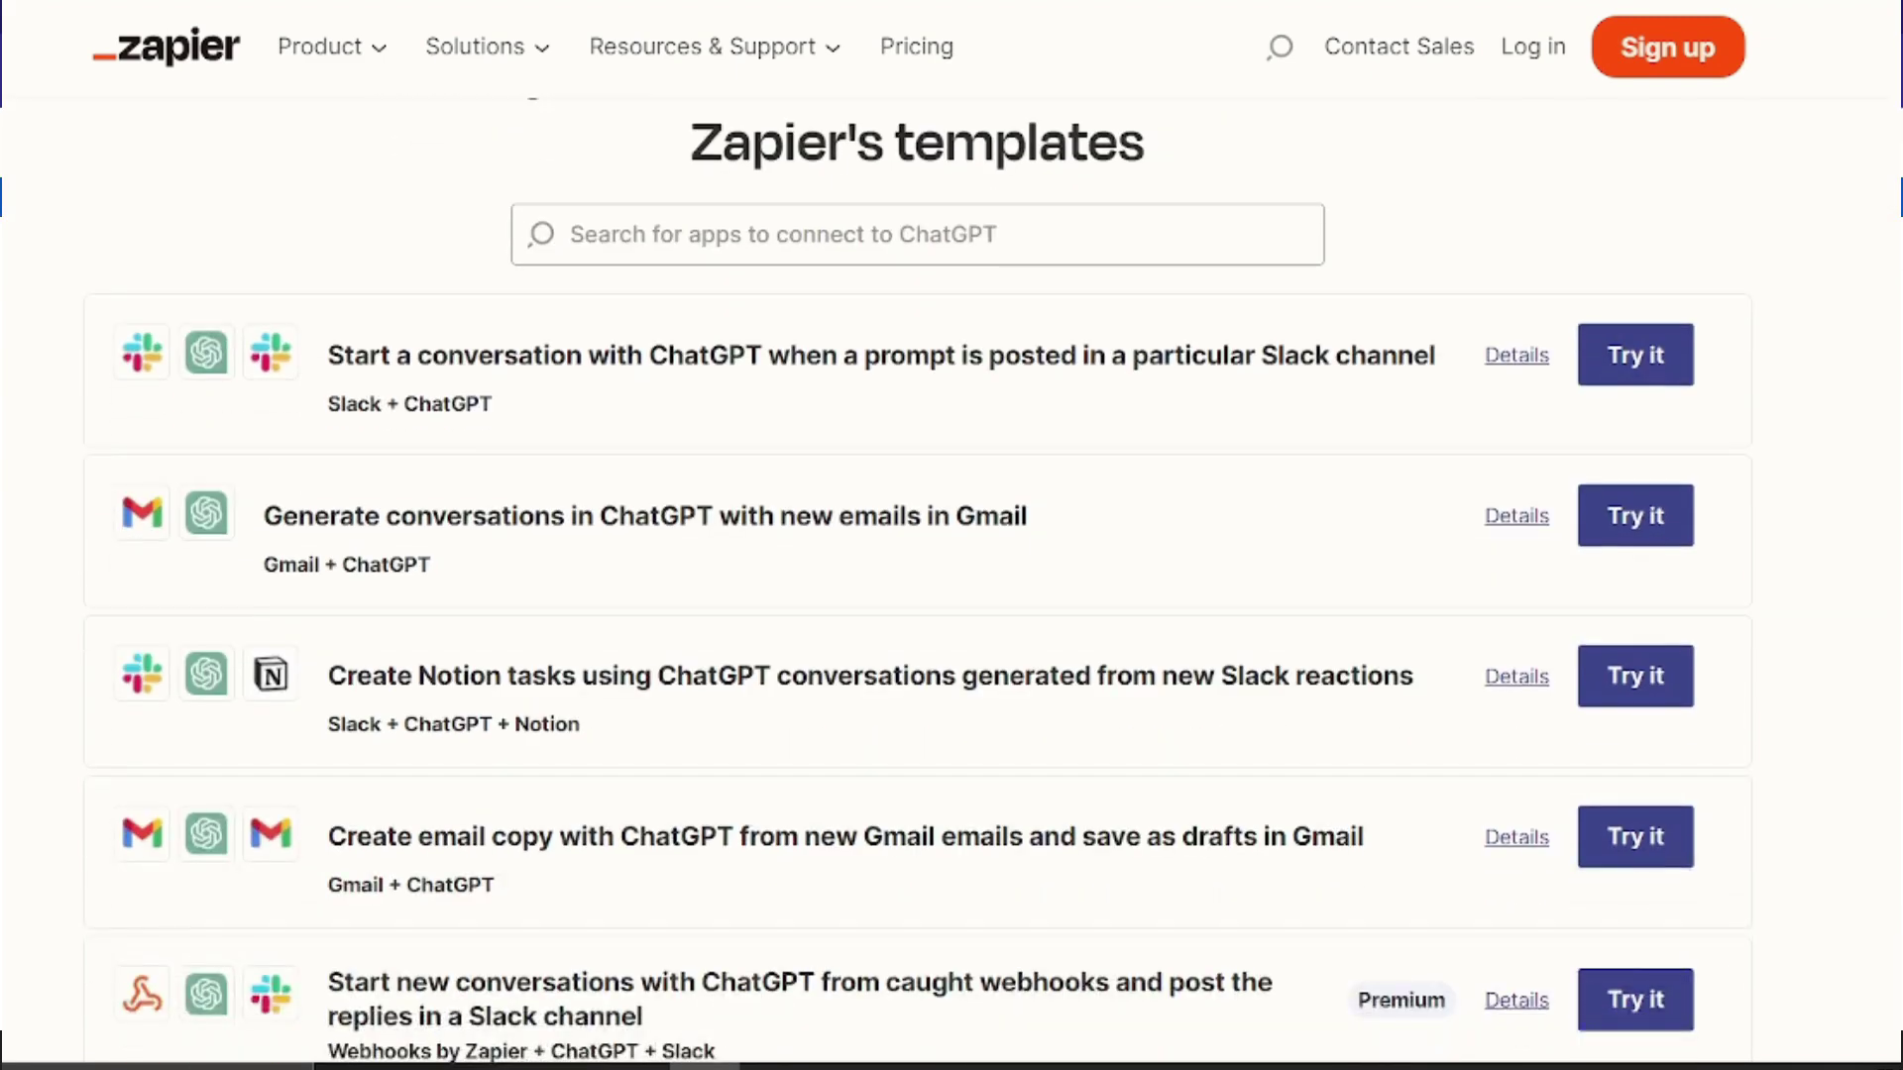
pyautogui.scroll(-2, 917, 580)
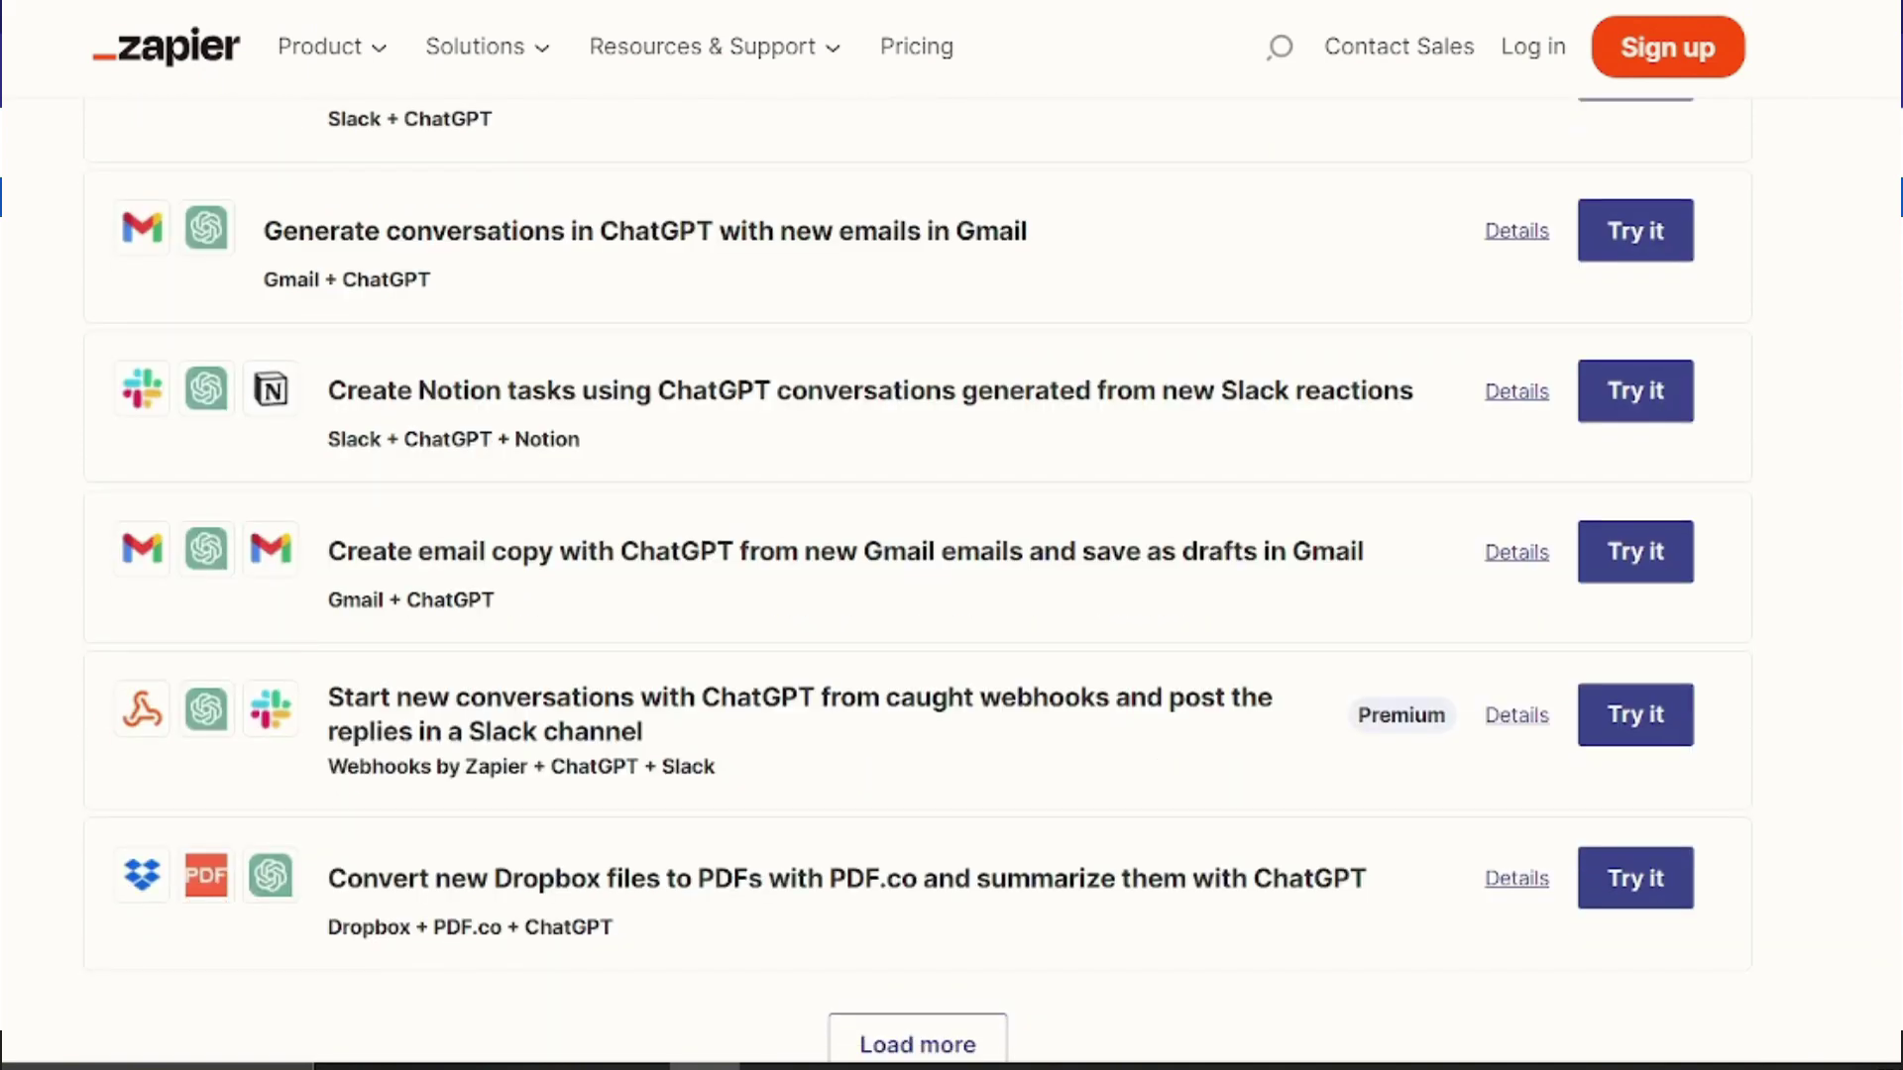
pyautogui.scroll(-1, 916, 580)
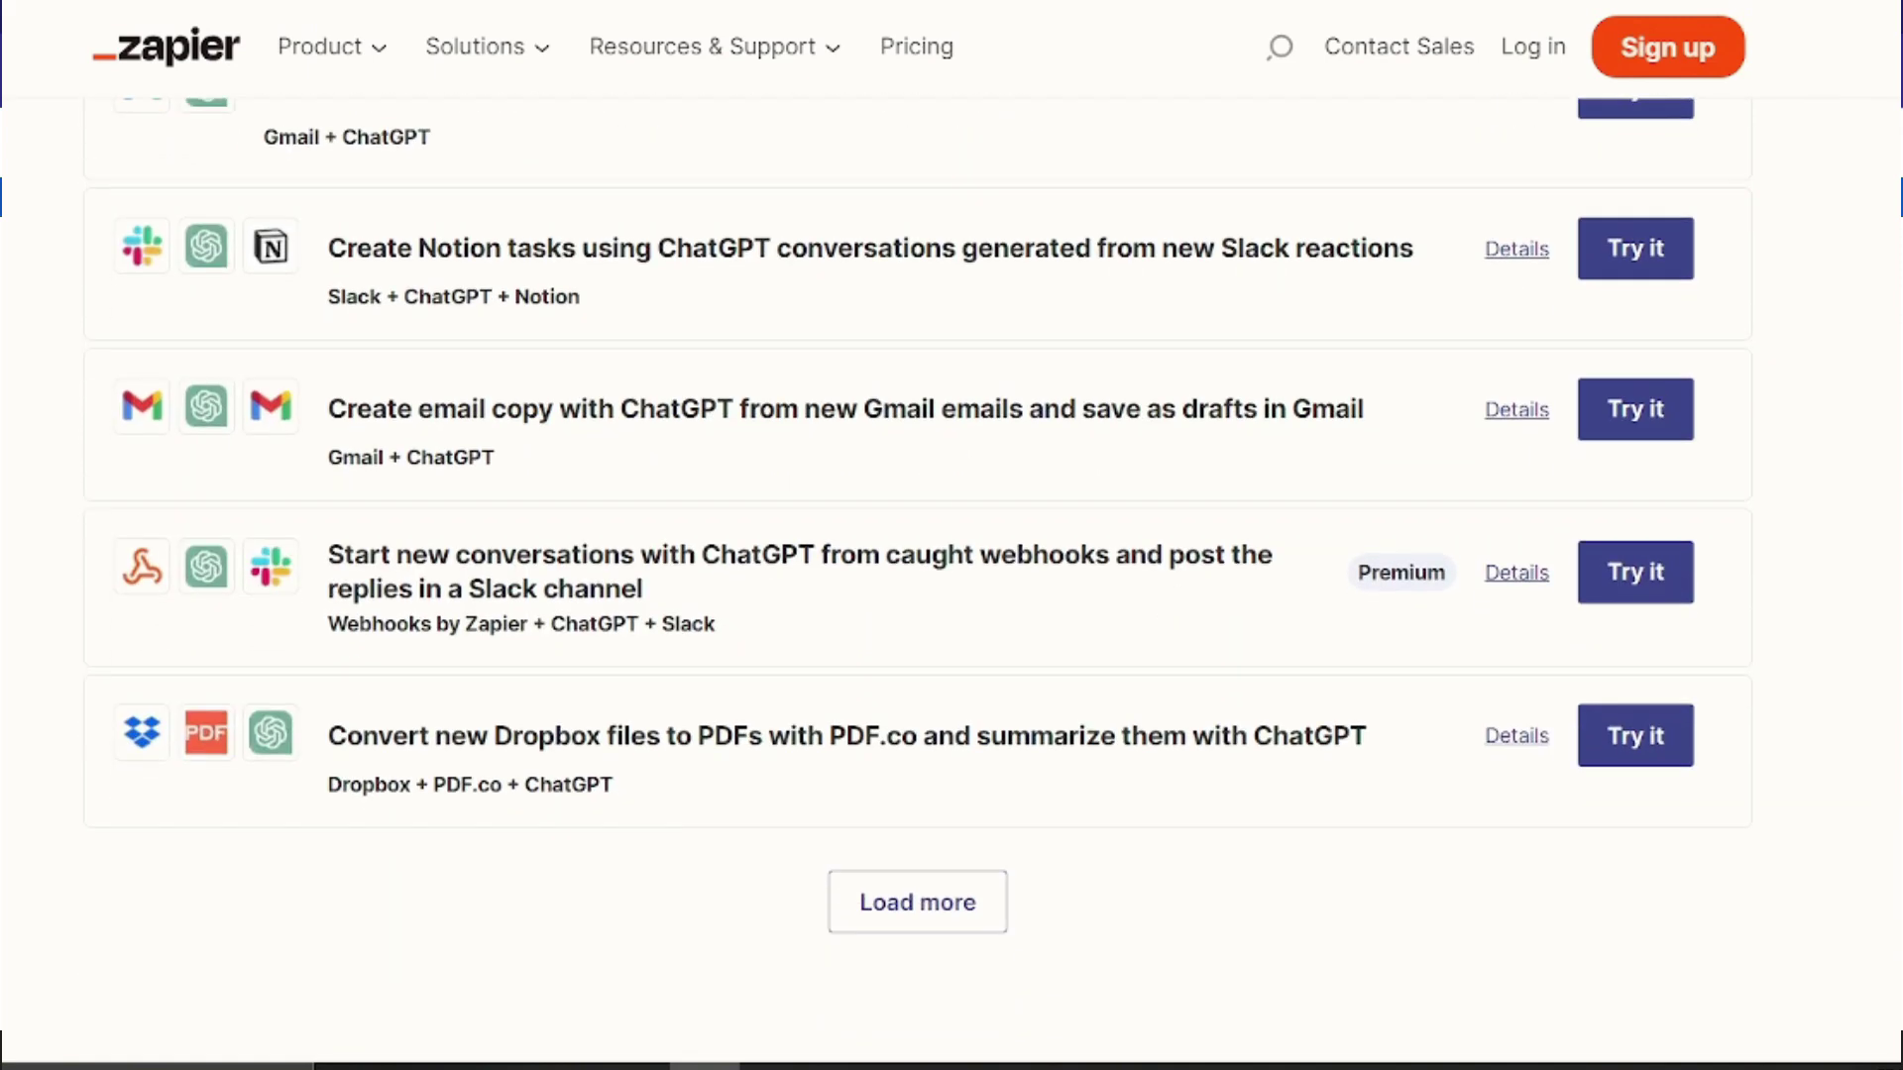
pyautogui.scroll(-1, 917, 580)
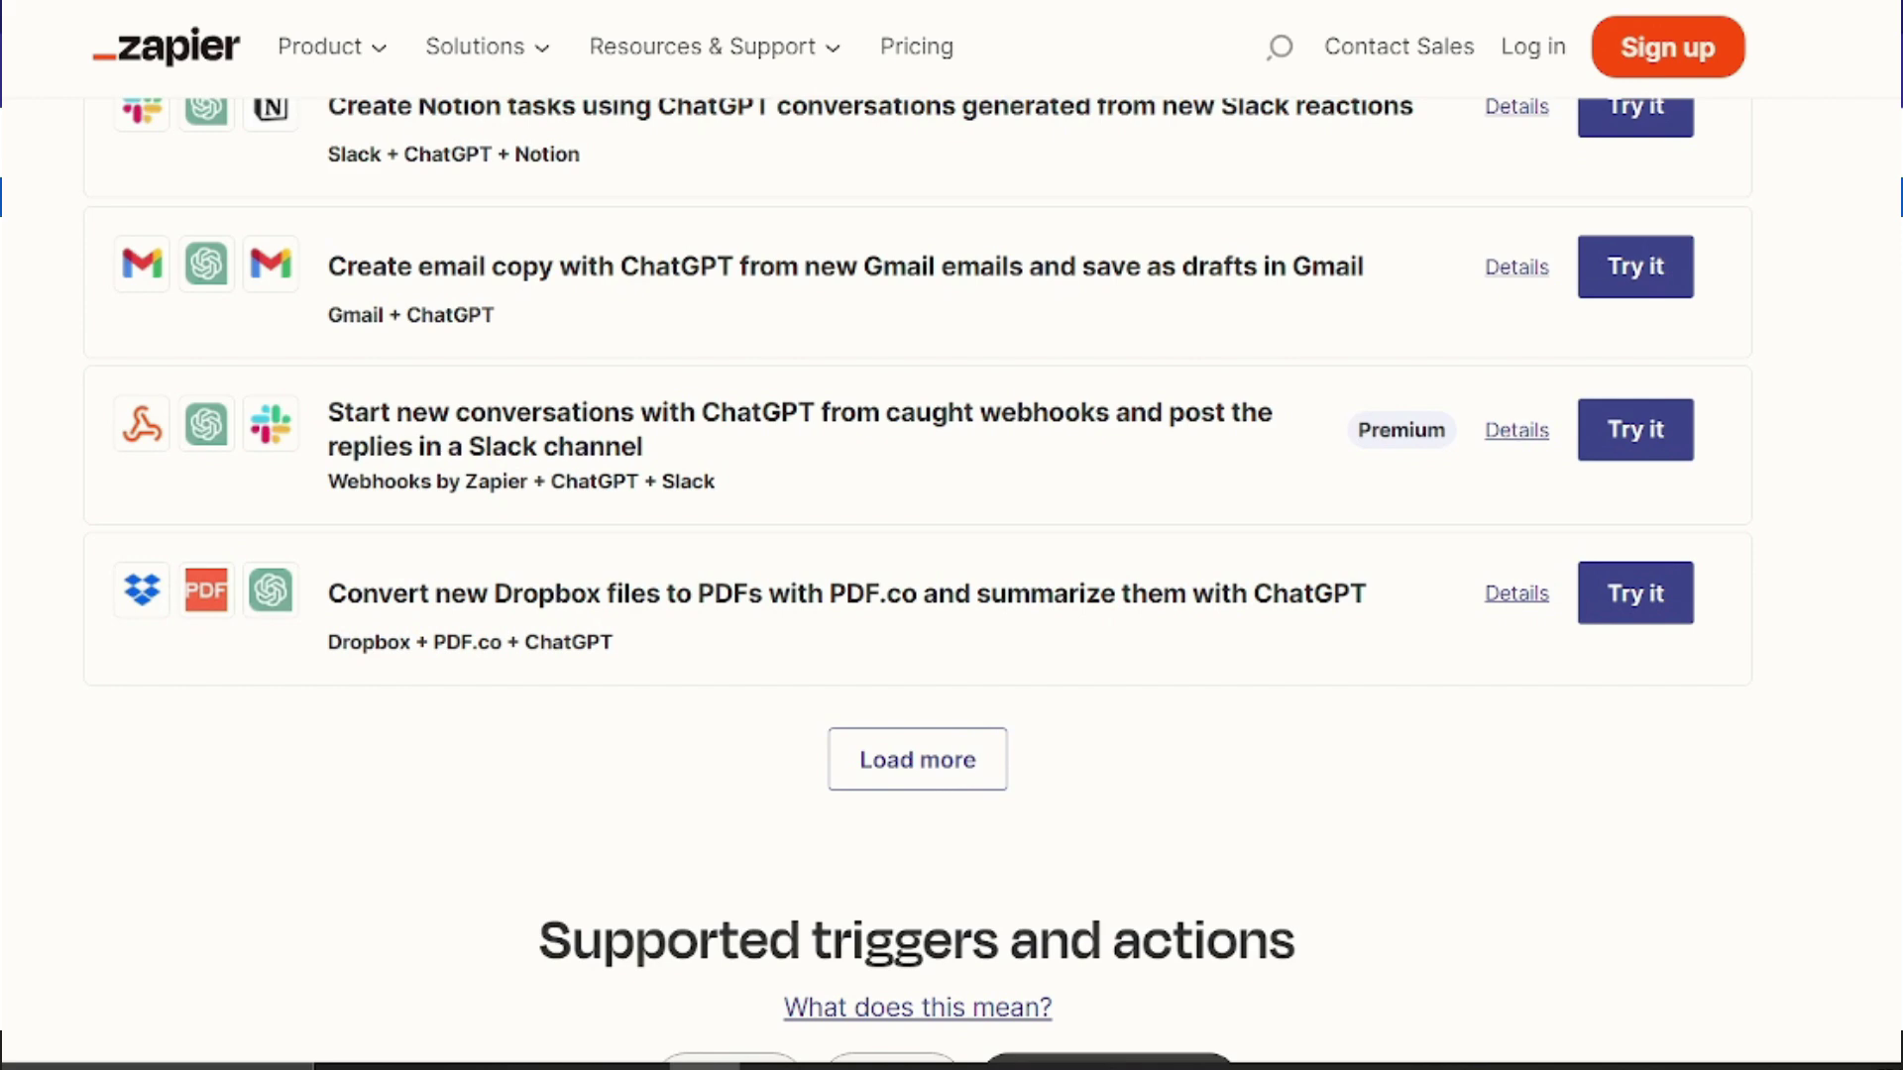
pyautogui.scroll(-4, 917, 579)
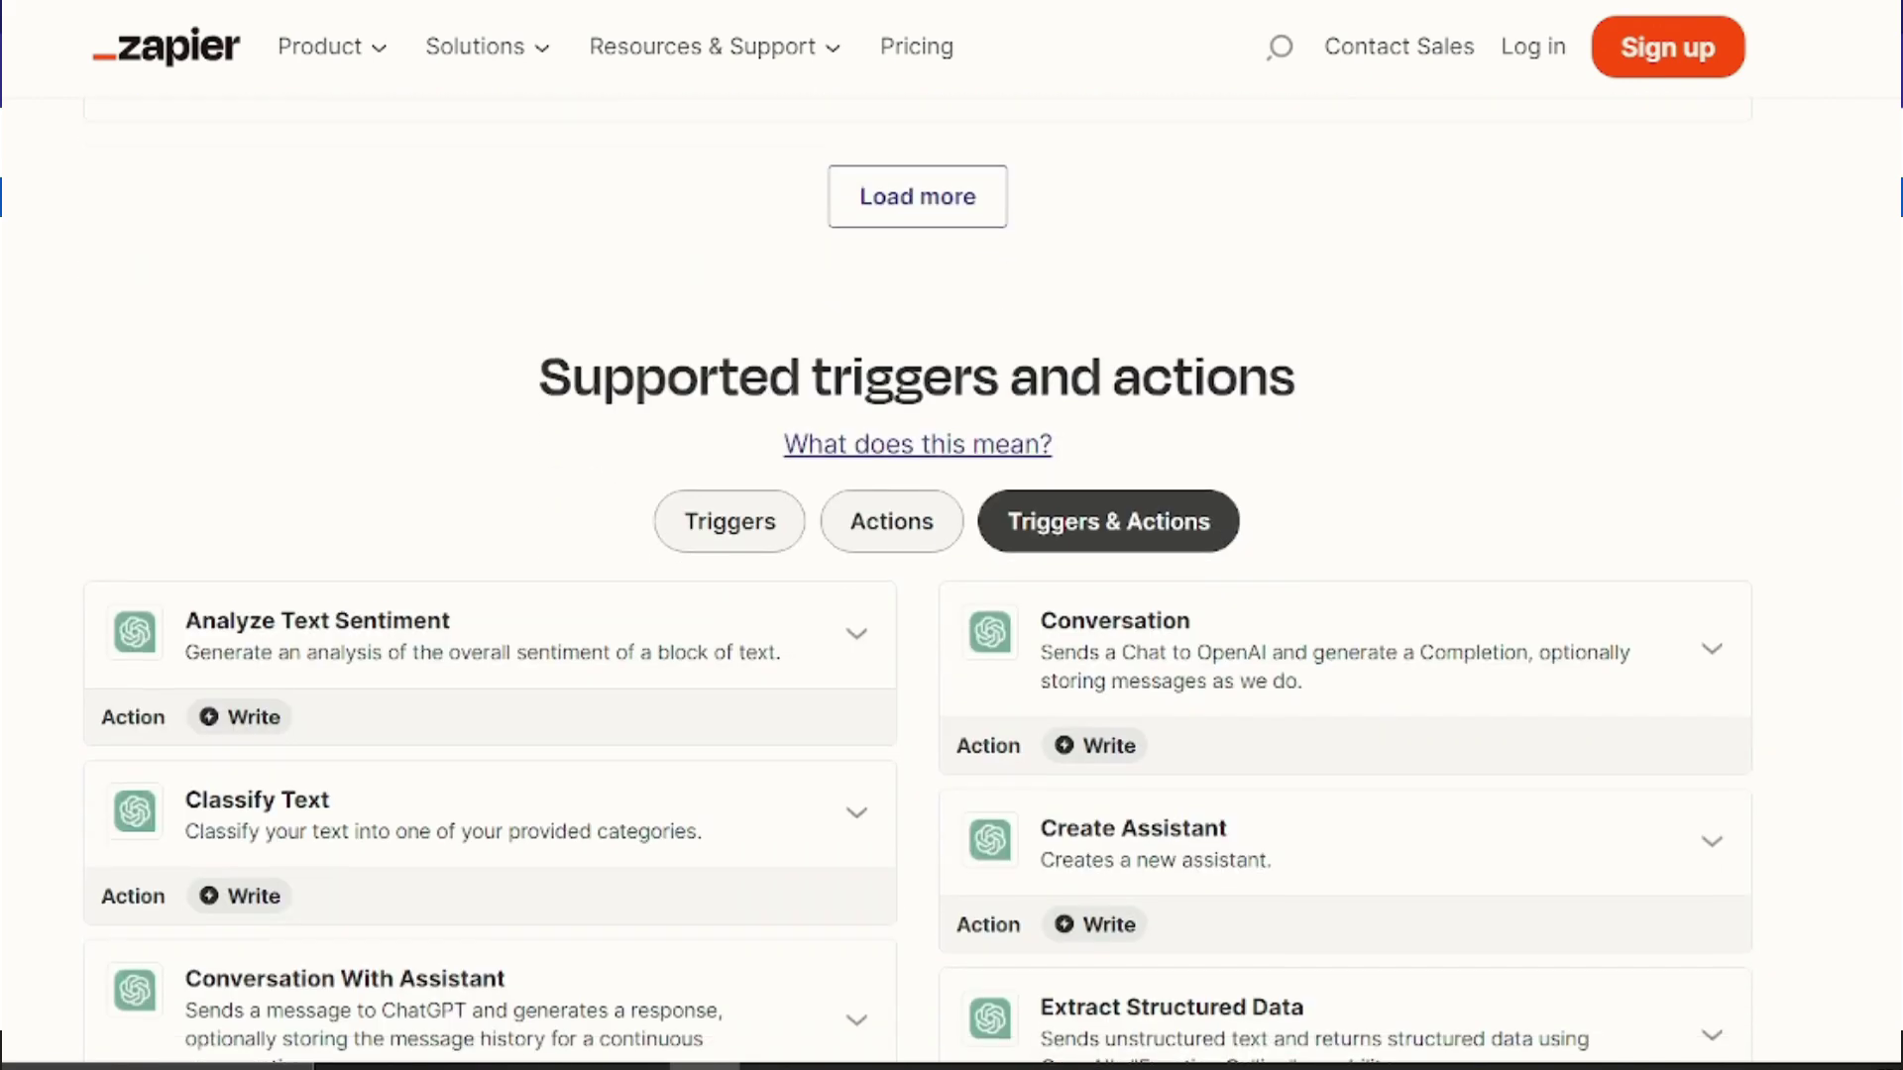
pyautogui.scroll(-1, 917, 580)
pyautogui.scroll(-2, 917, 579)
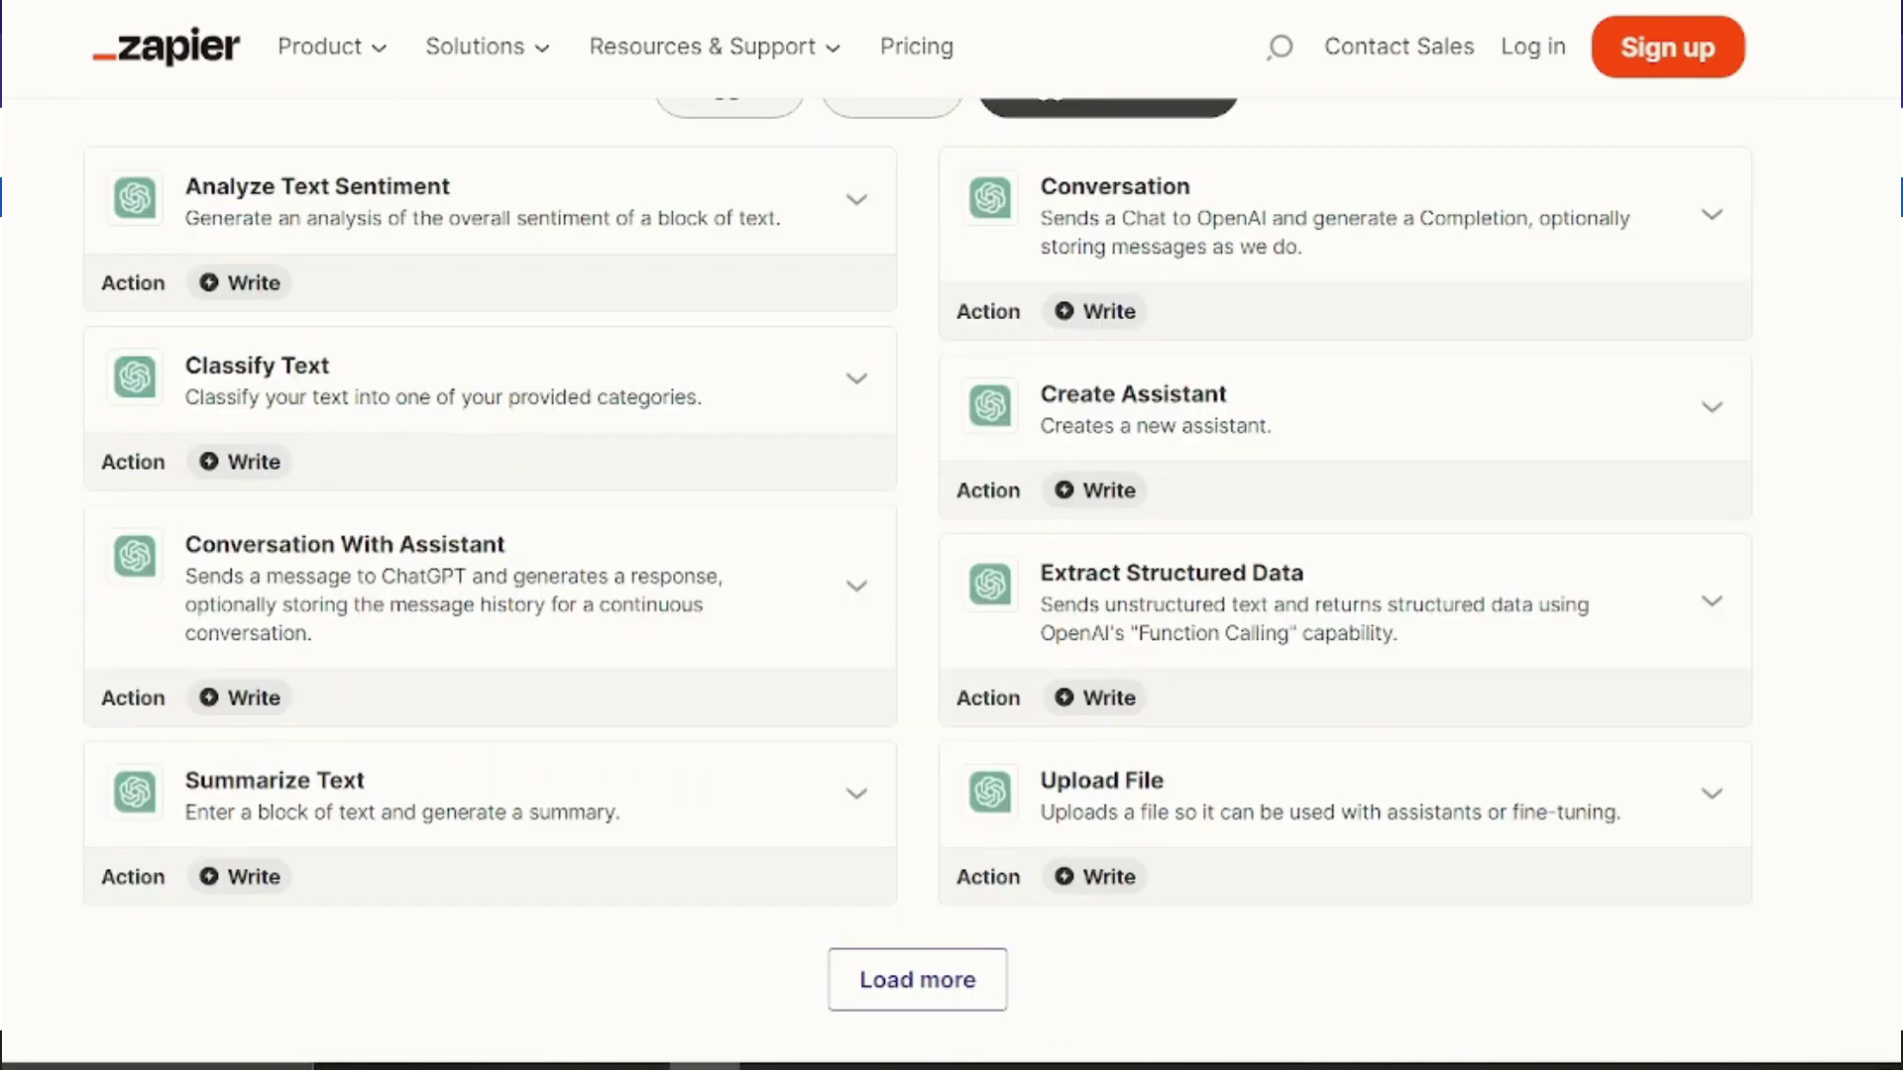
pyautogui.scroll(-3, 917, 580)
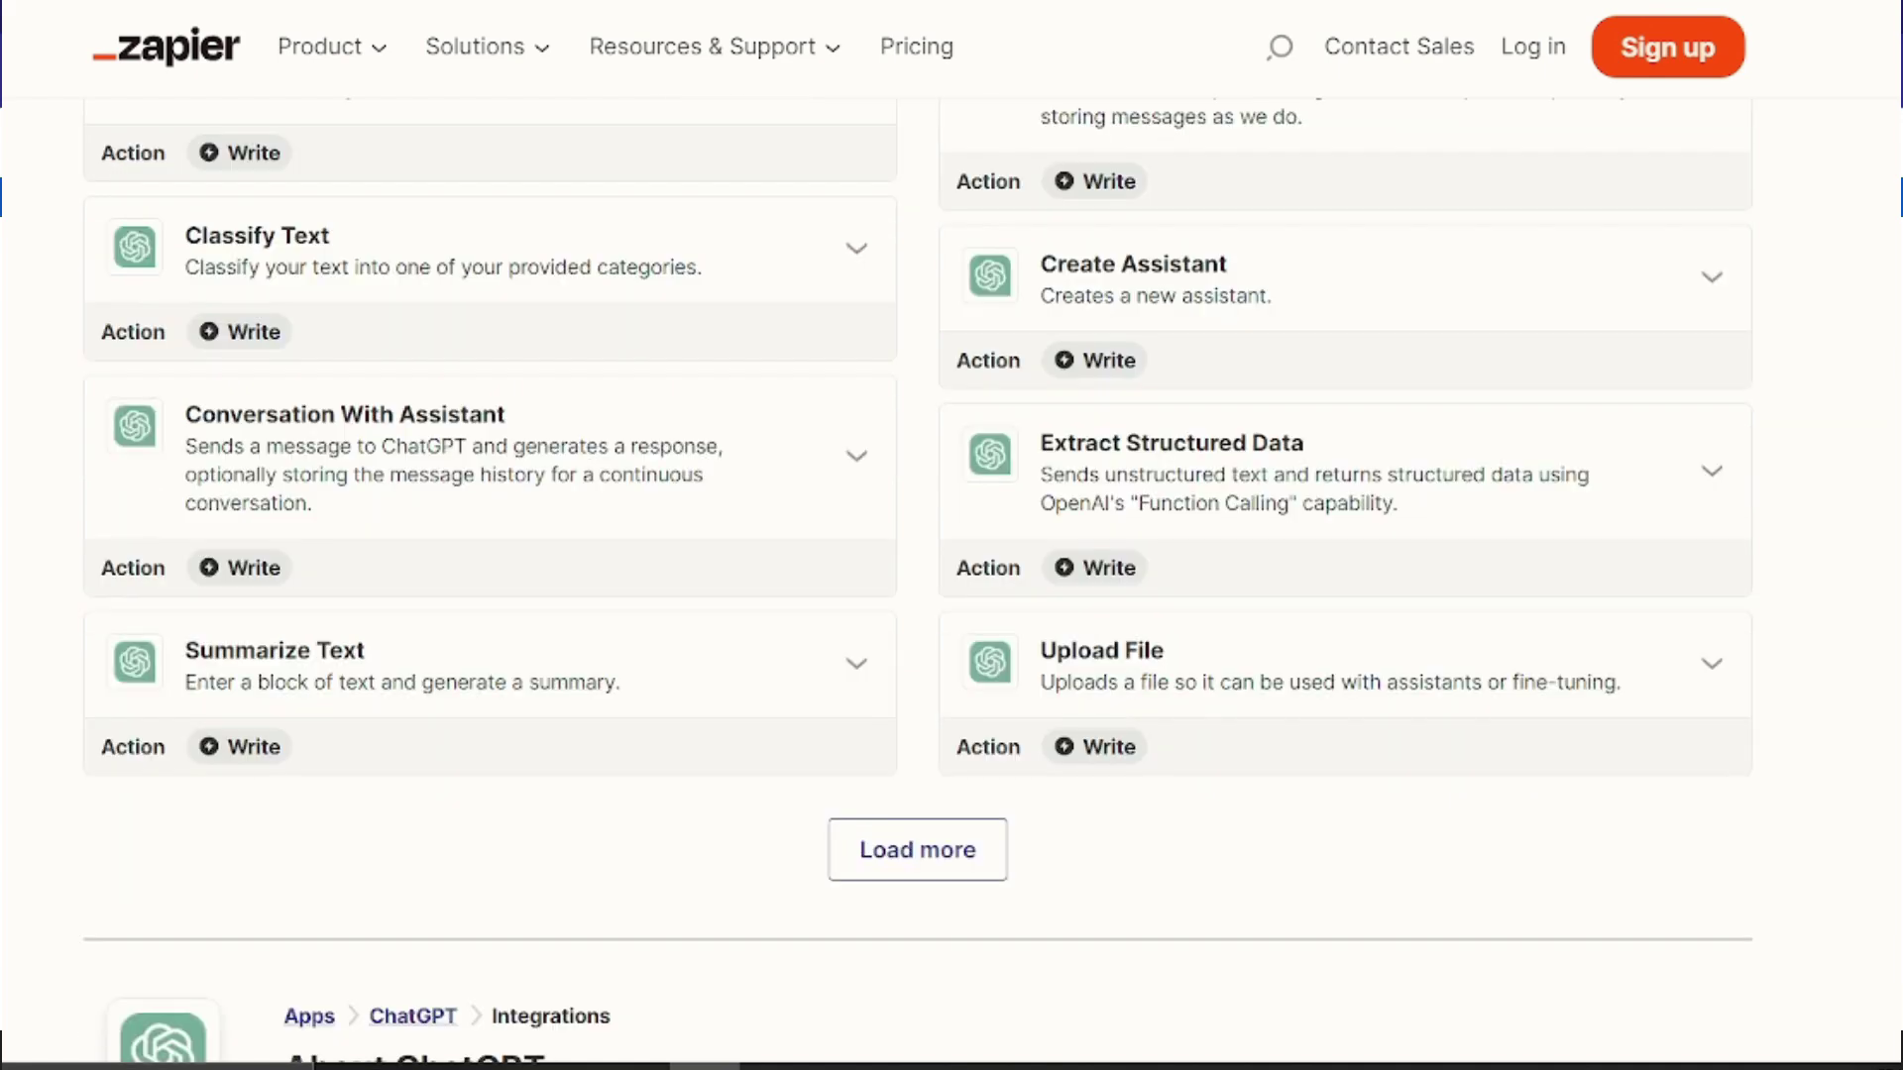
pyautogui.scroll(-5, 917, 580)
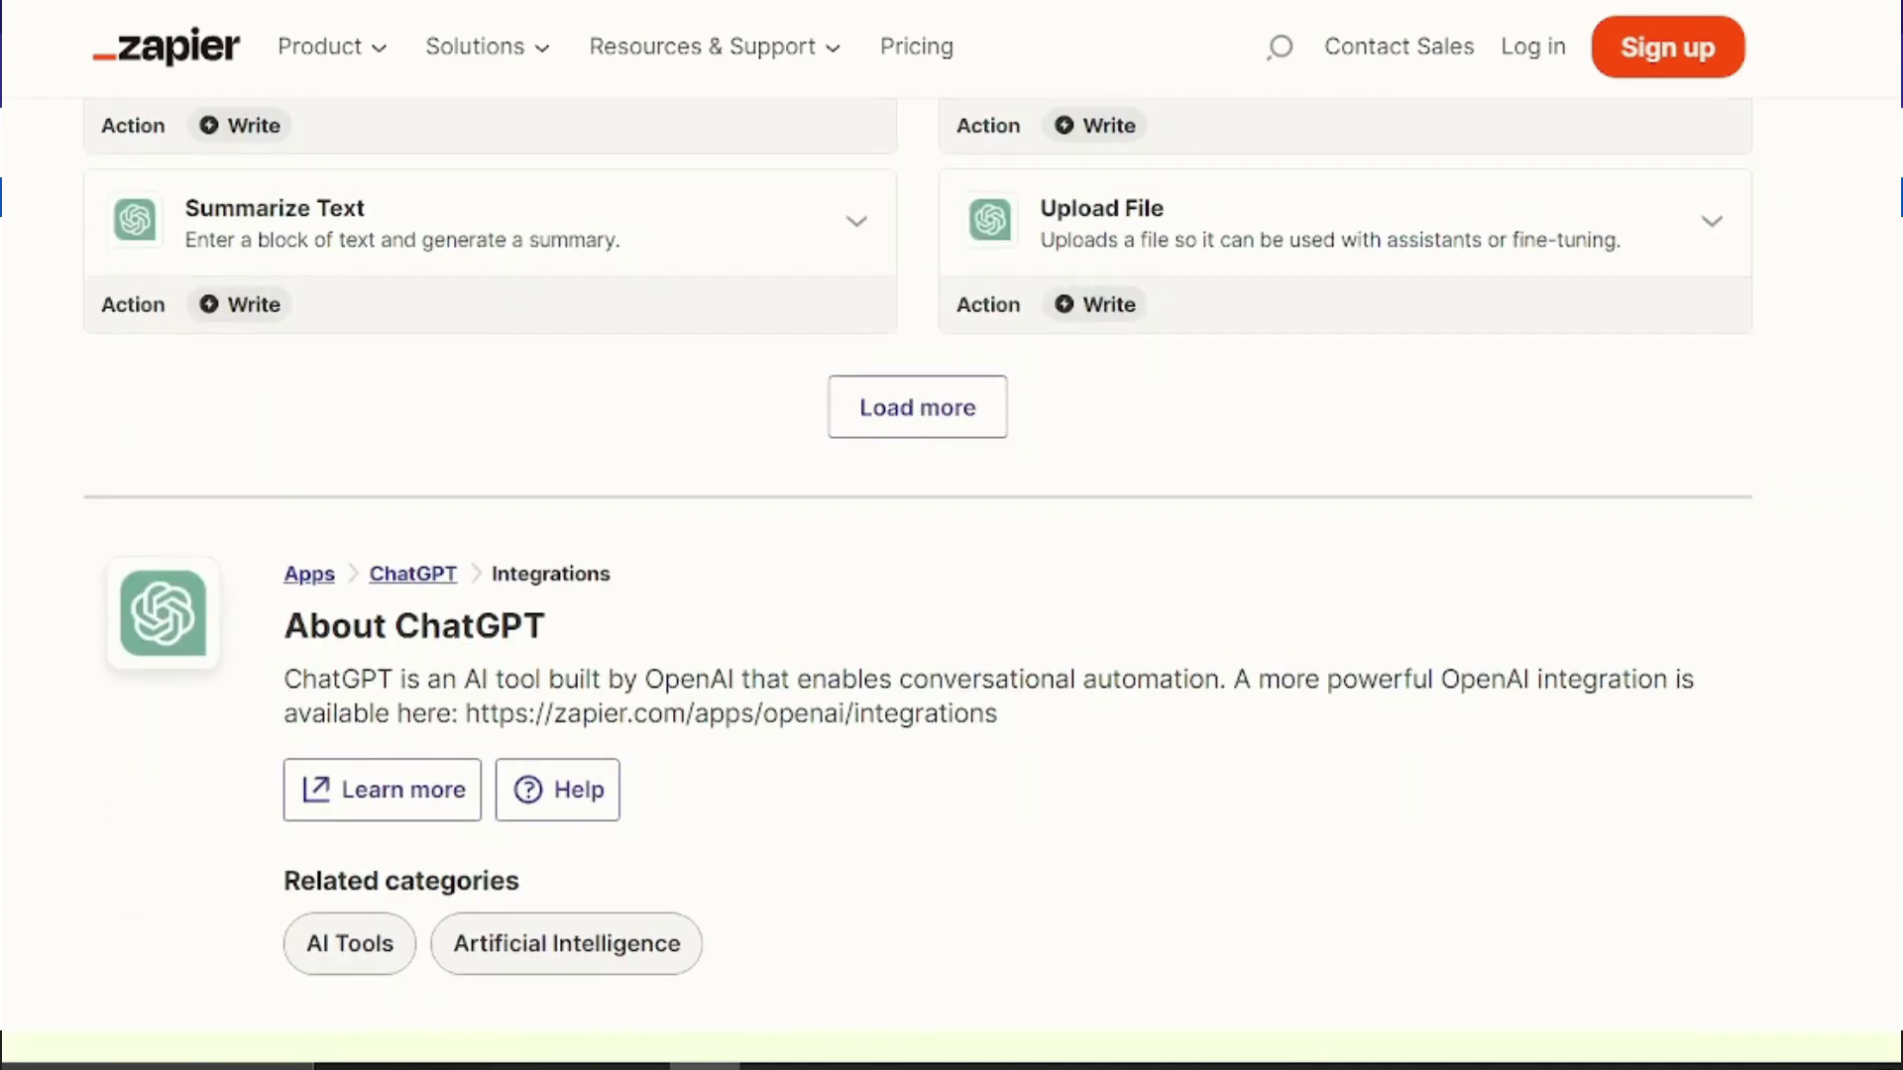
pyautogui.scroll(-7, 917, 580)
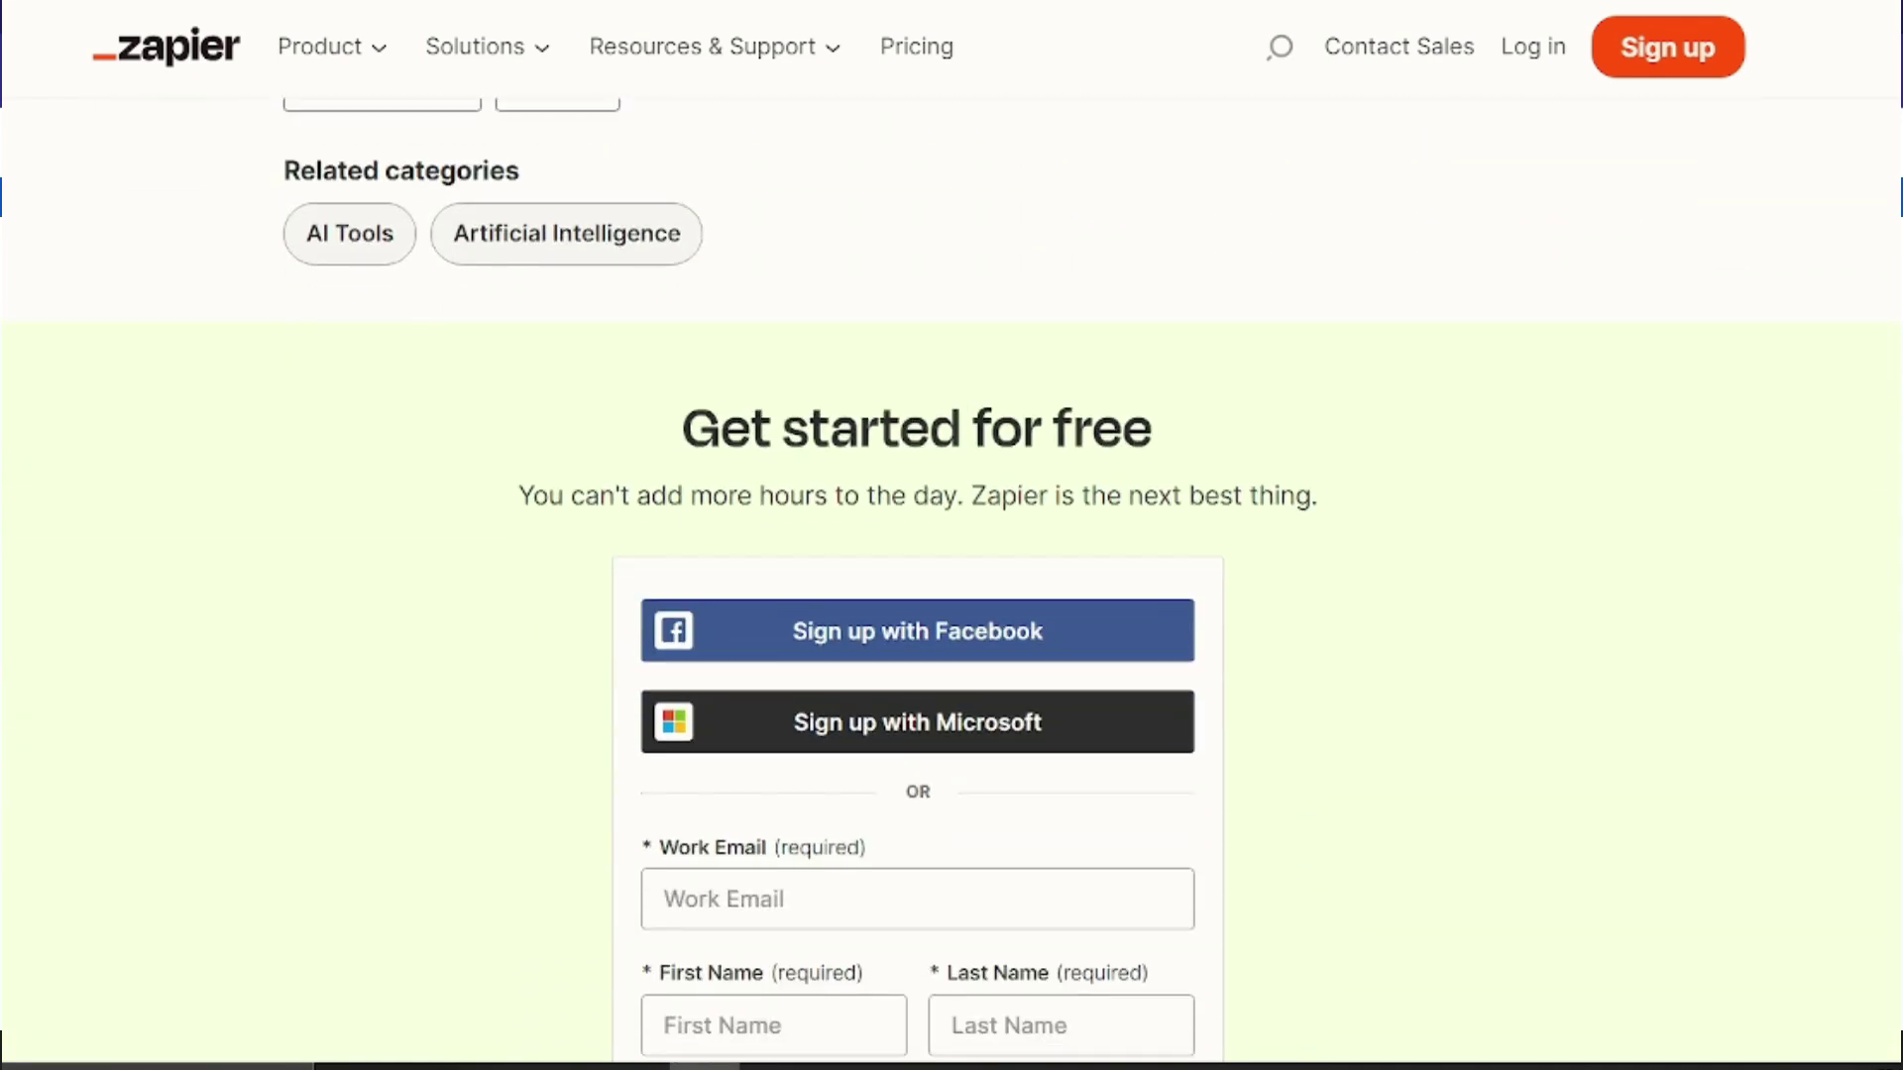
pyautogui.scroll(-2, 917, 580)
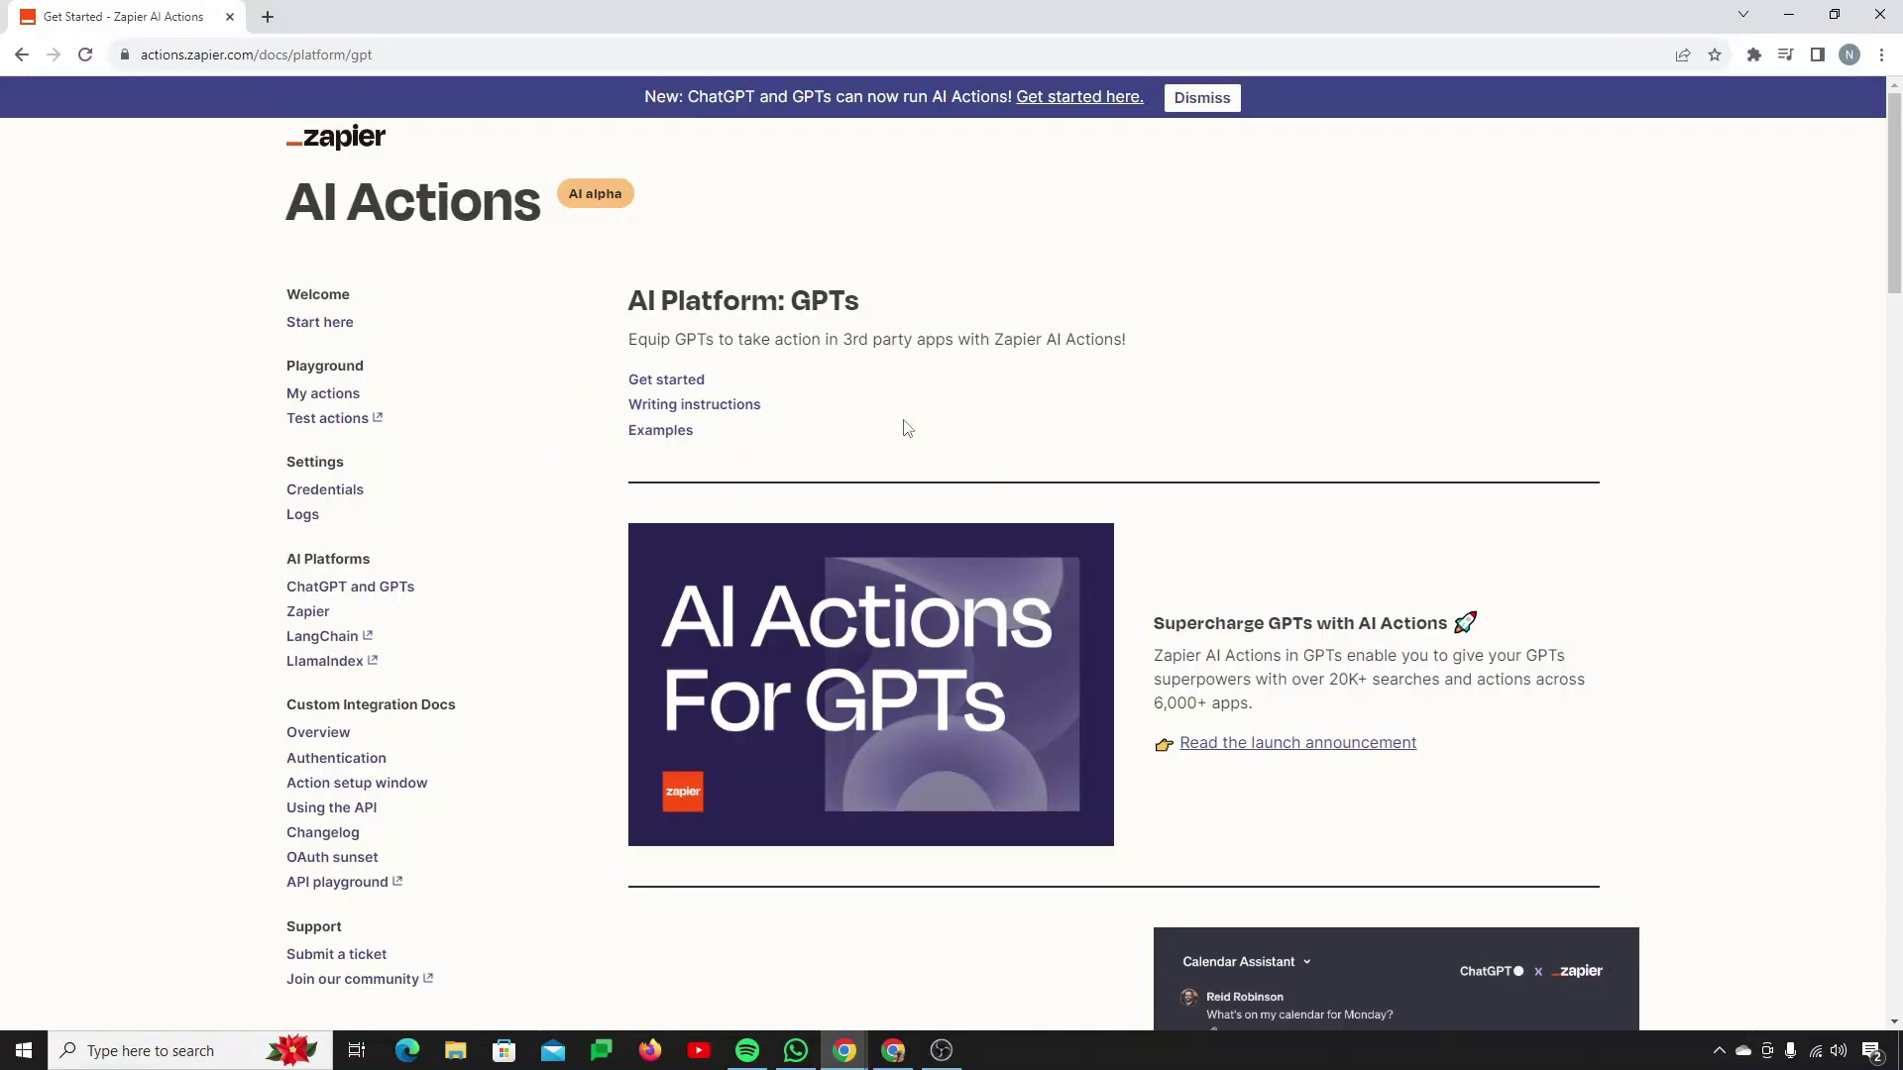
# Step: Zoom the 'AI Platform: GPTs' docs page to 125% and open the Start here guide
pyautogui.scroll(-3, 904, 426)
pyautogui.scroll(4, 902, 419)
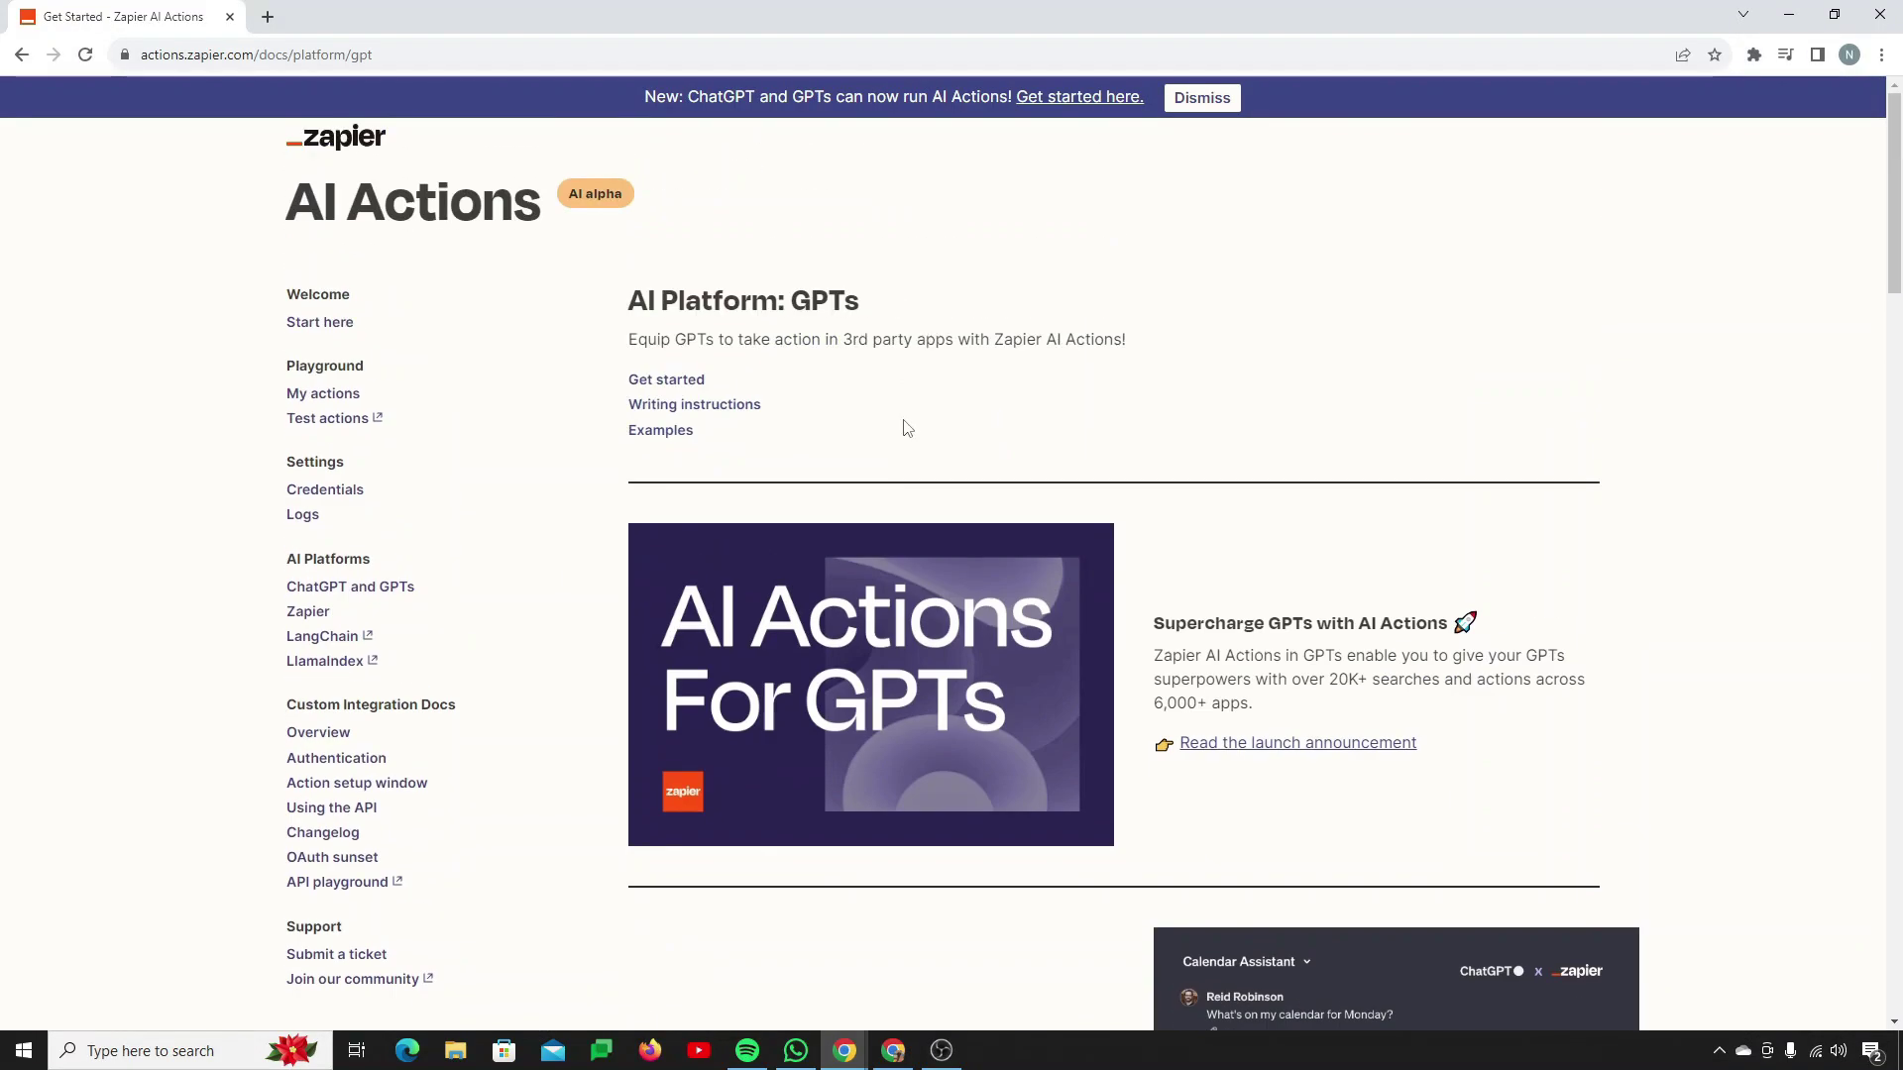
pyautogui.hotkey('ctrl', '+')
pyautogui.hotkey('ctrl', '+')
pyautogui.scroll(-10, 903, 428)
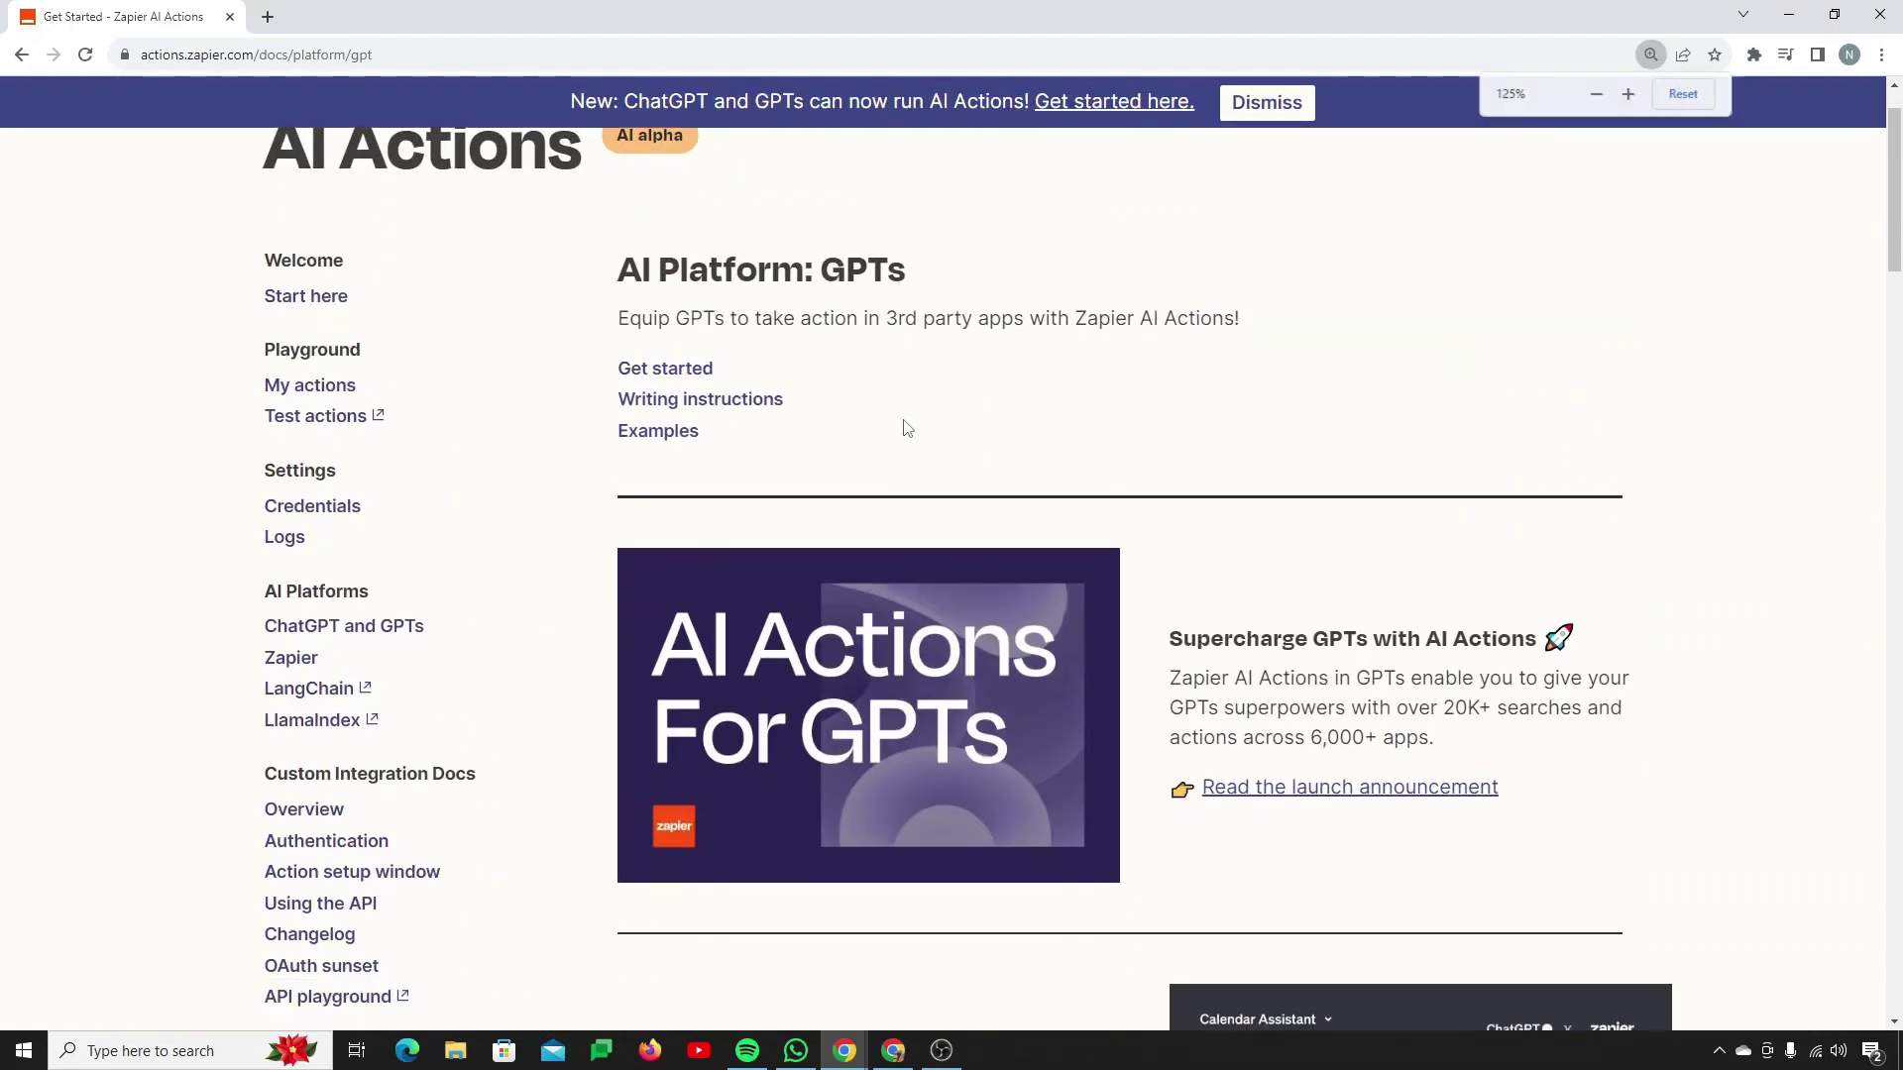
pyautogui.scroll(10, 836, 573)
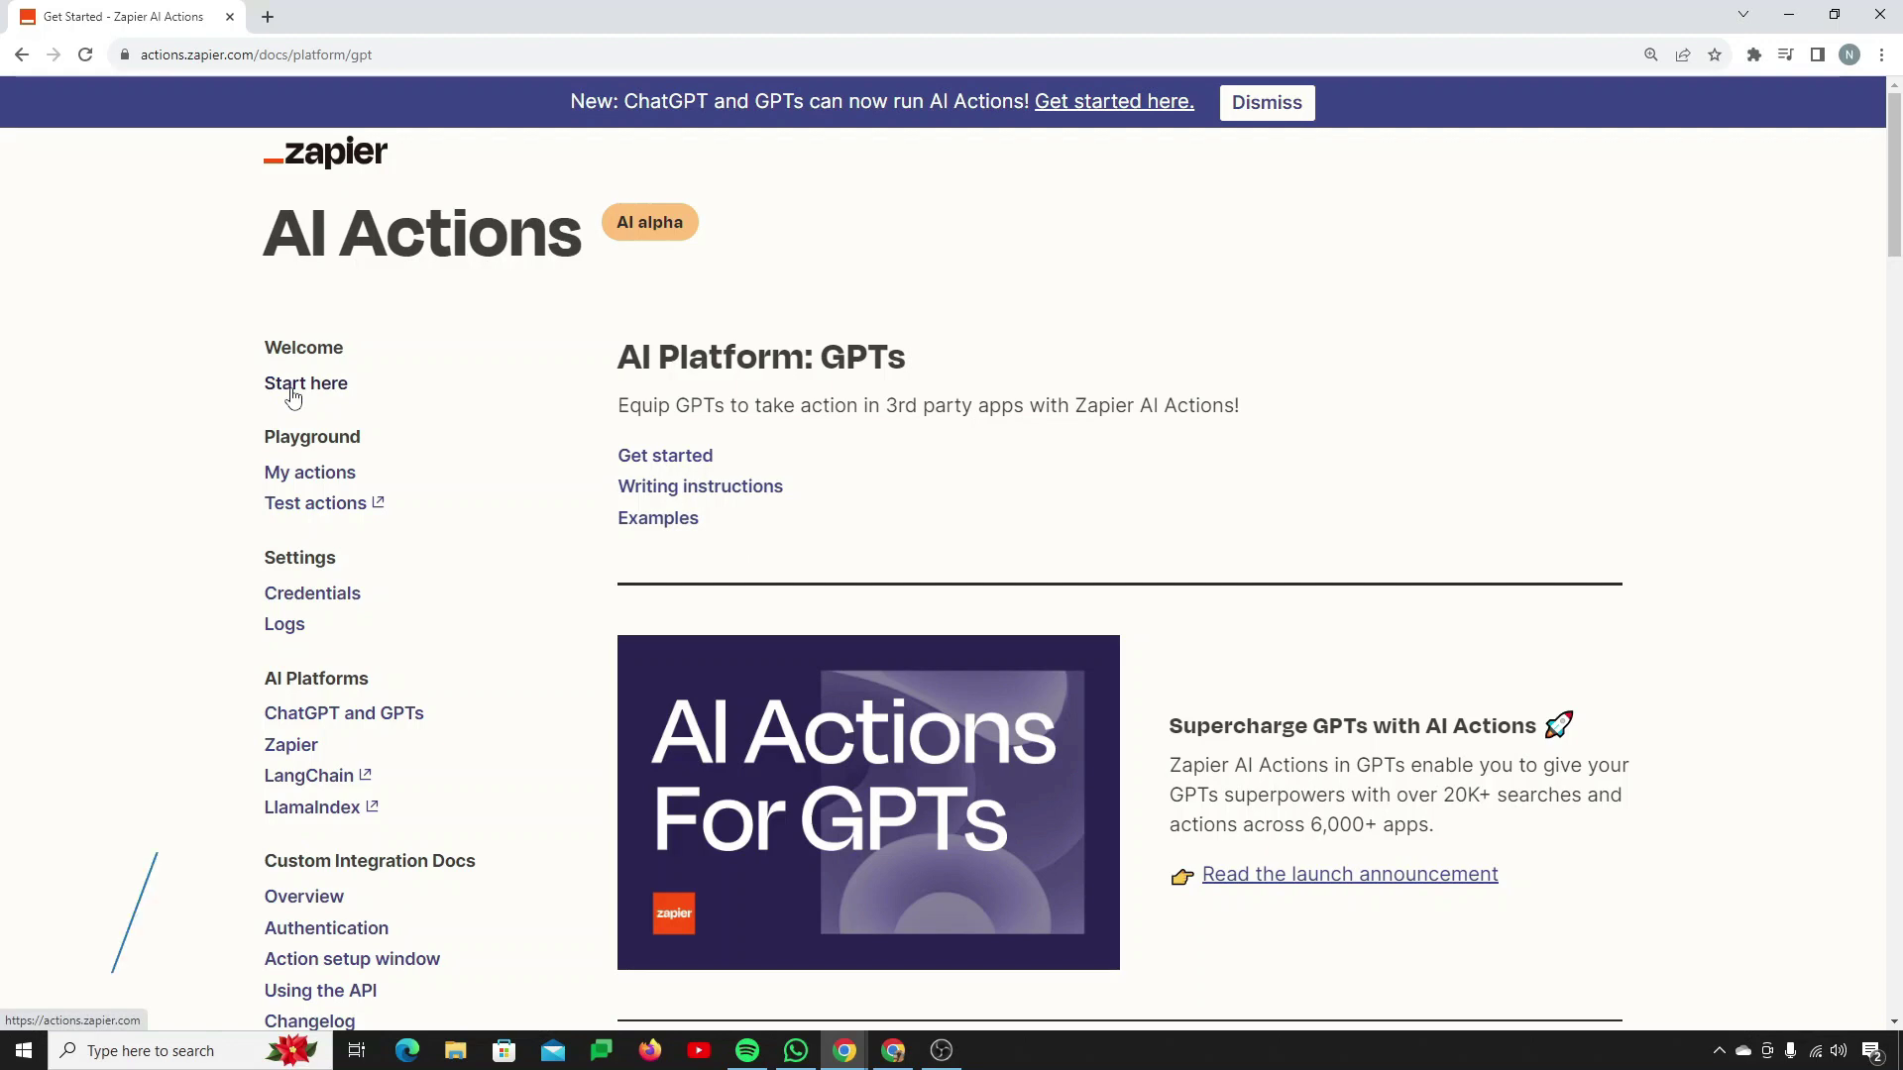
pyautogui.click(292, 396)
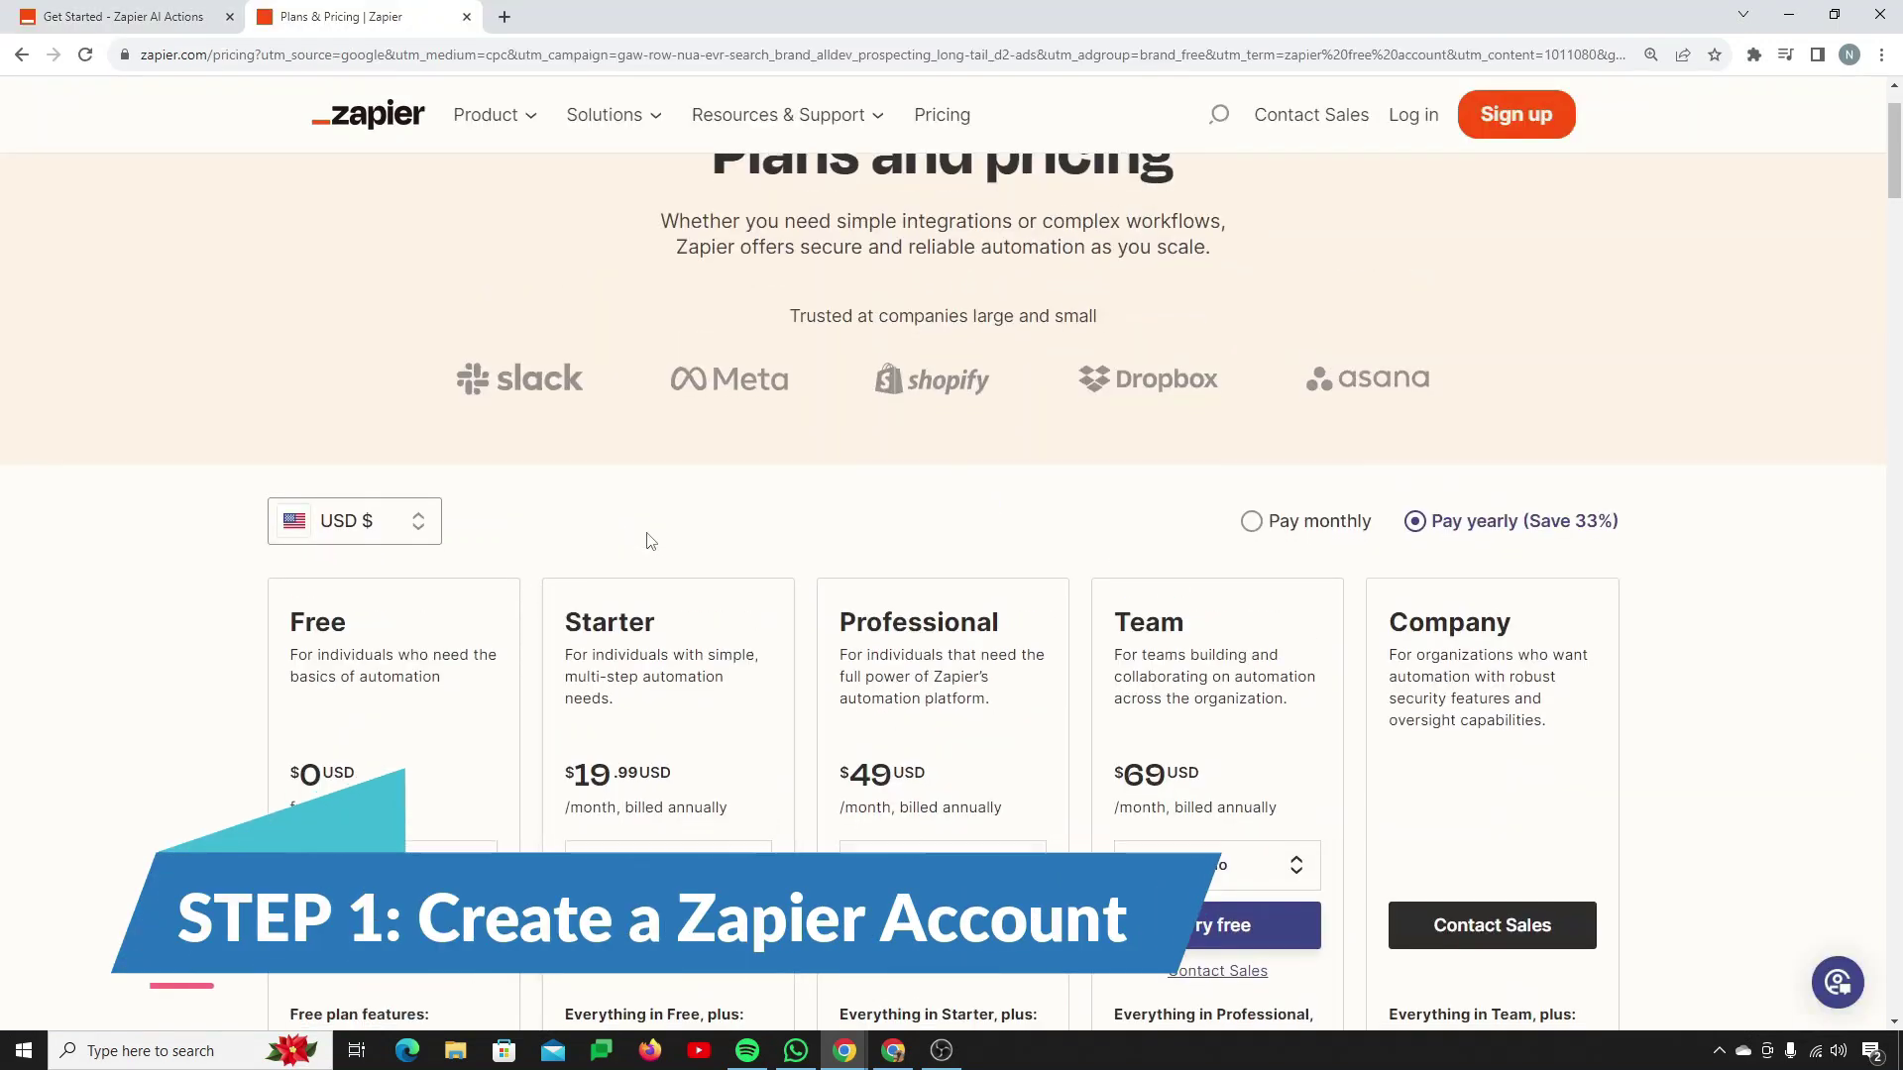
# Step: Start a free-plan Zapier sign-up with the Google account and confirm the account password
pyautogui.scroll(-3, 650, 541)
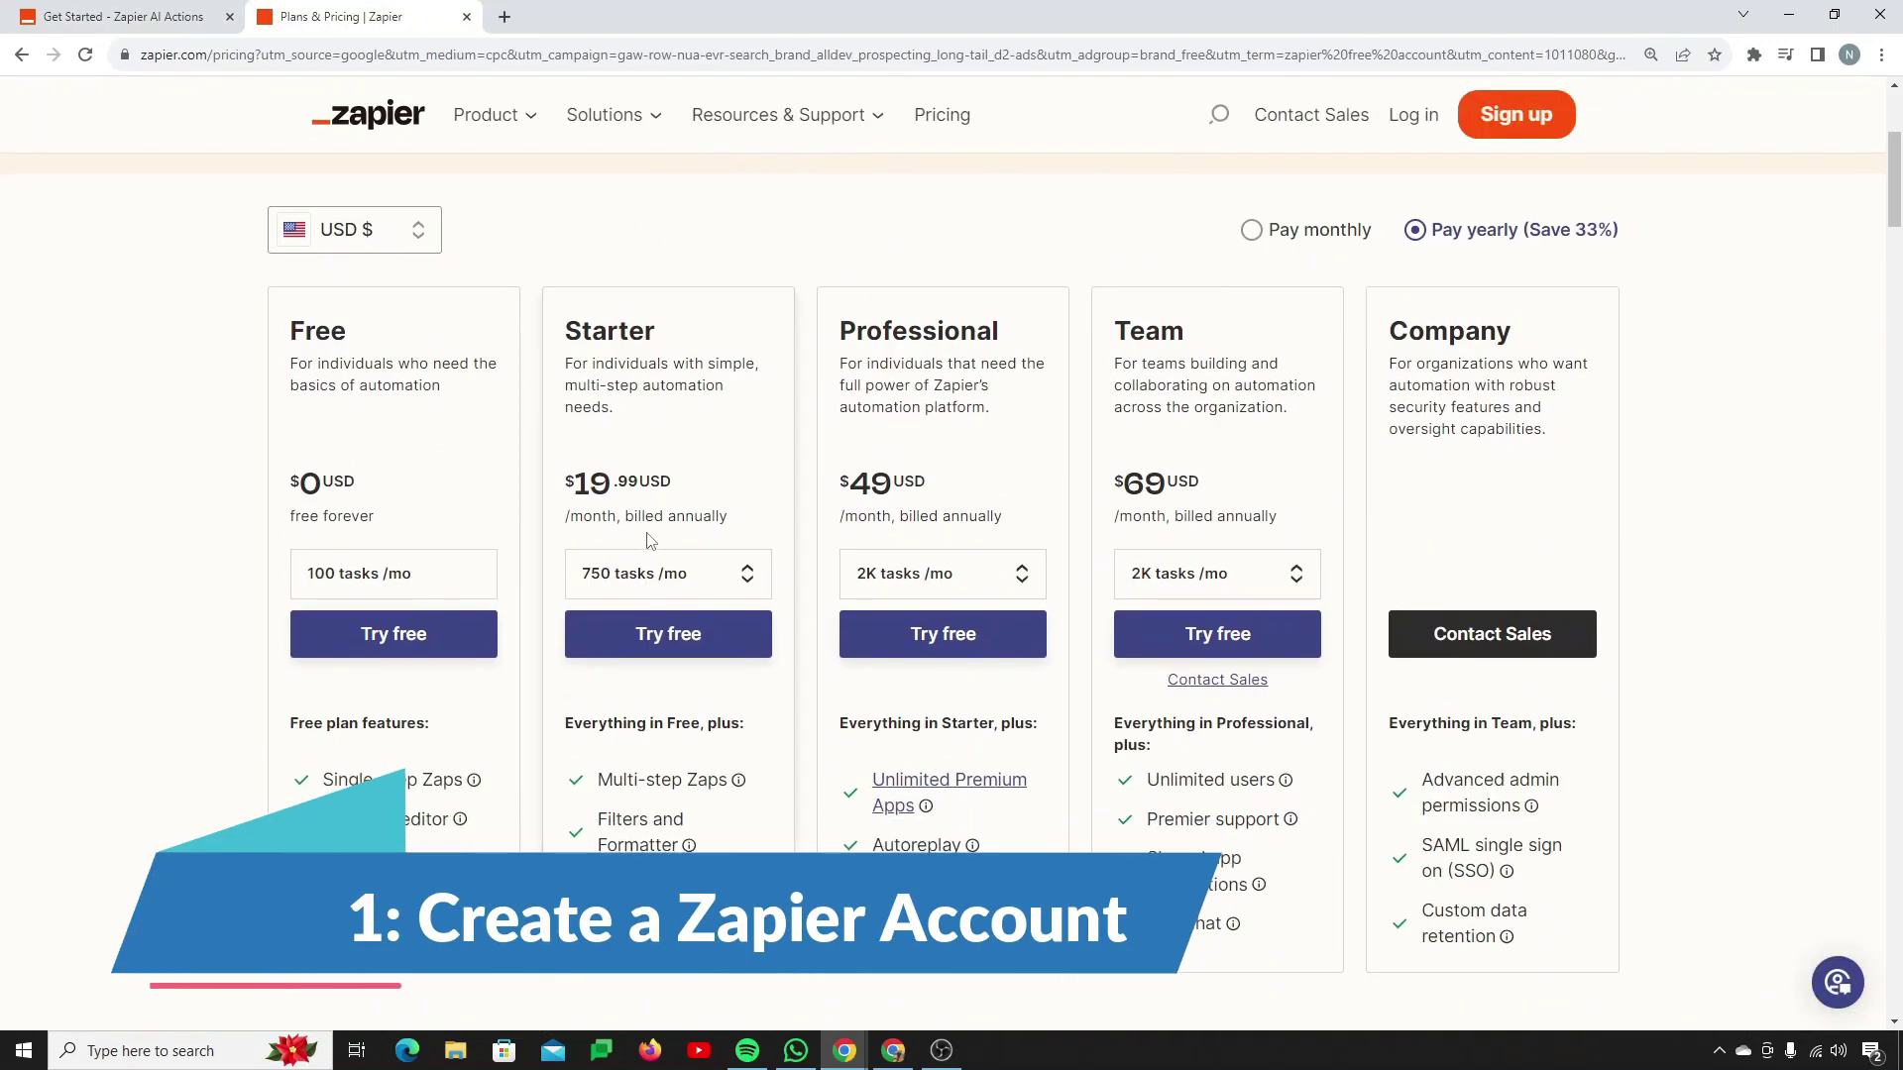
pyautogui.click(351, 648)
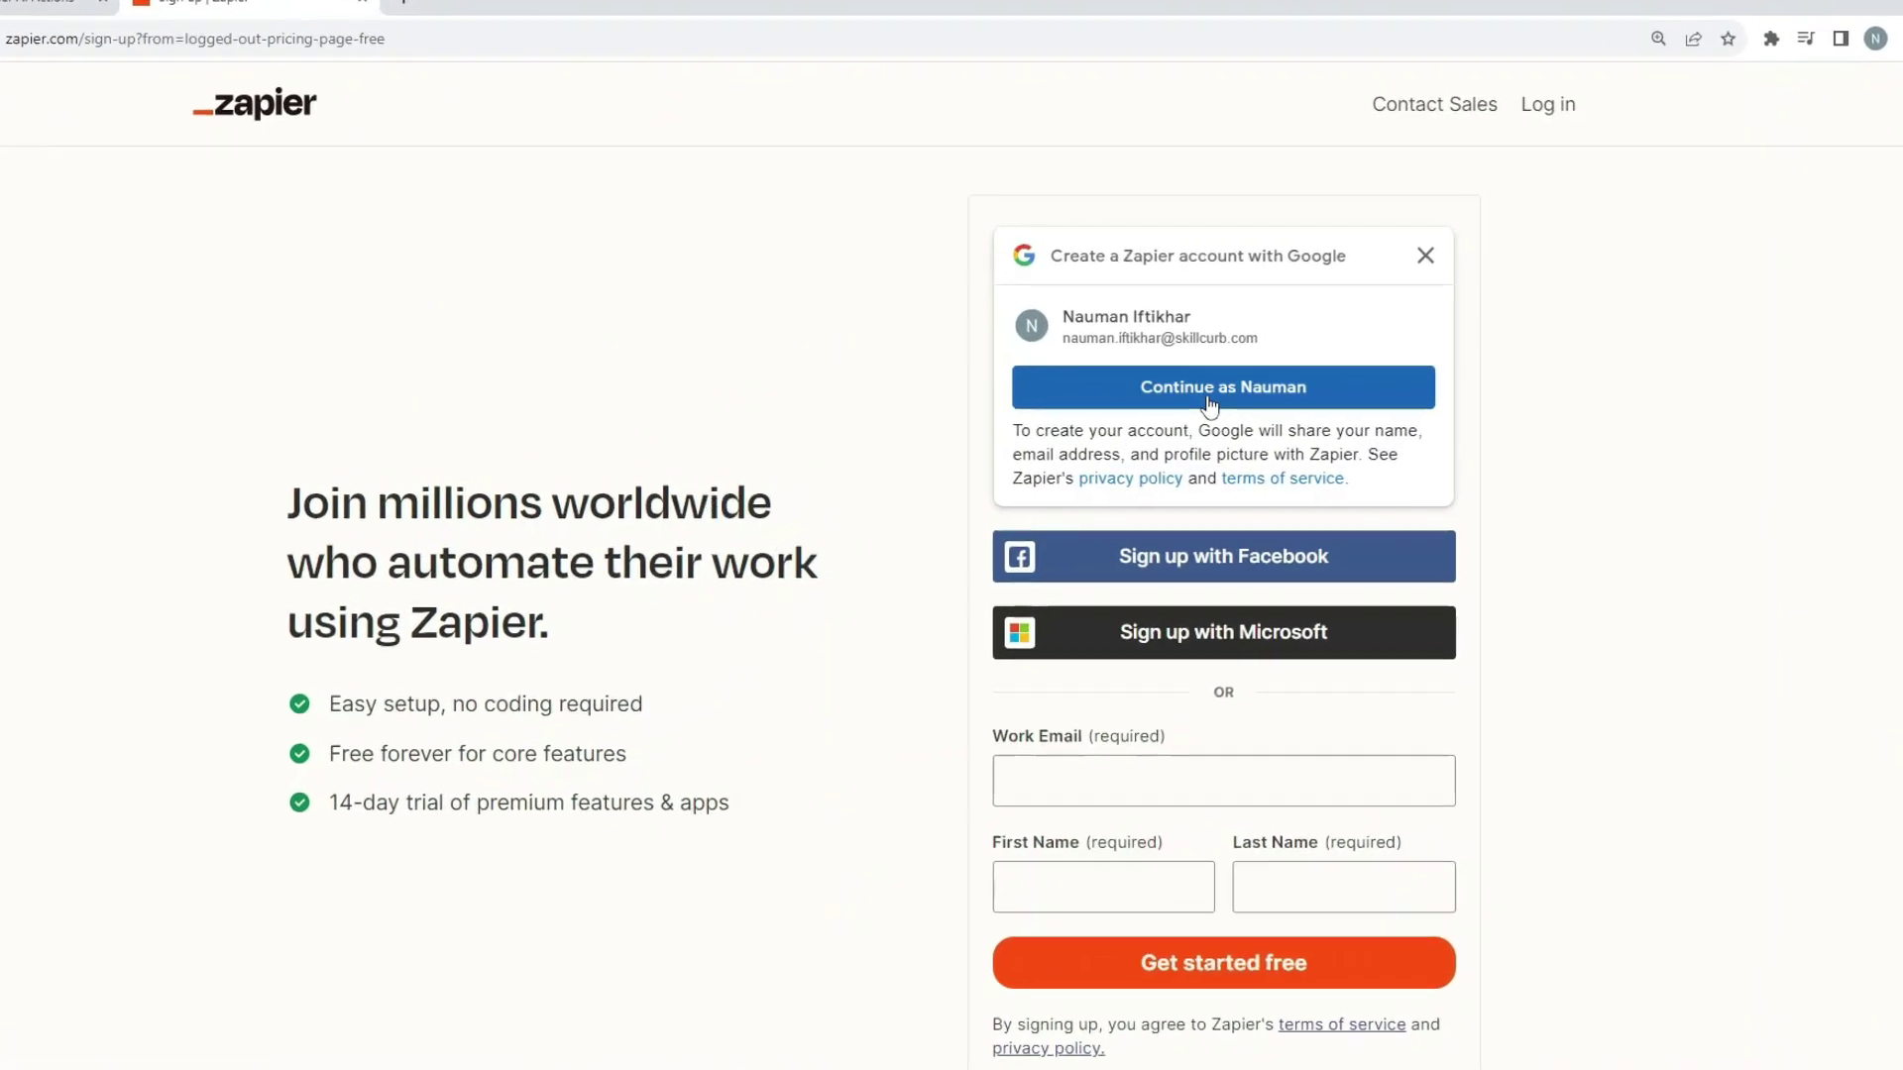
pyautogui.click(1209, 404)
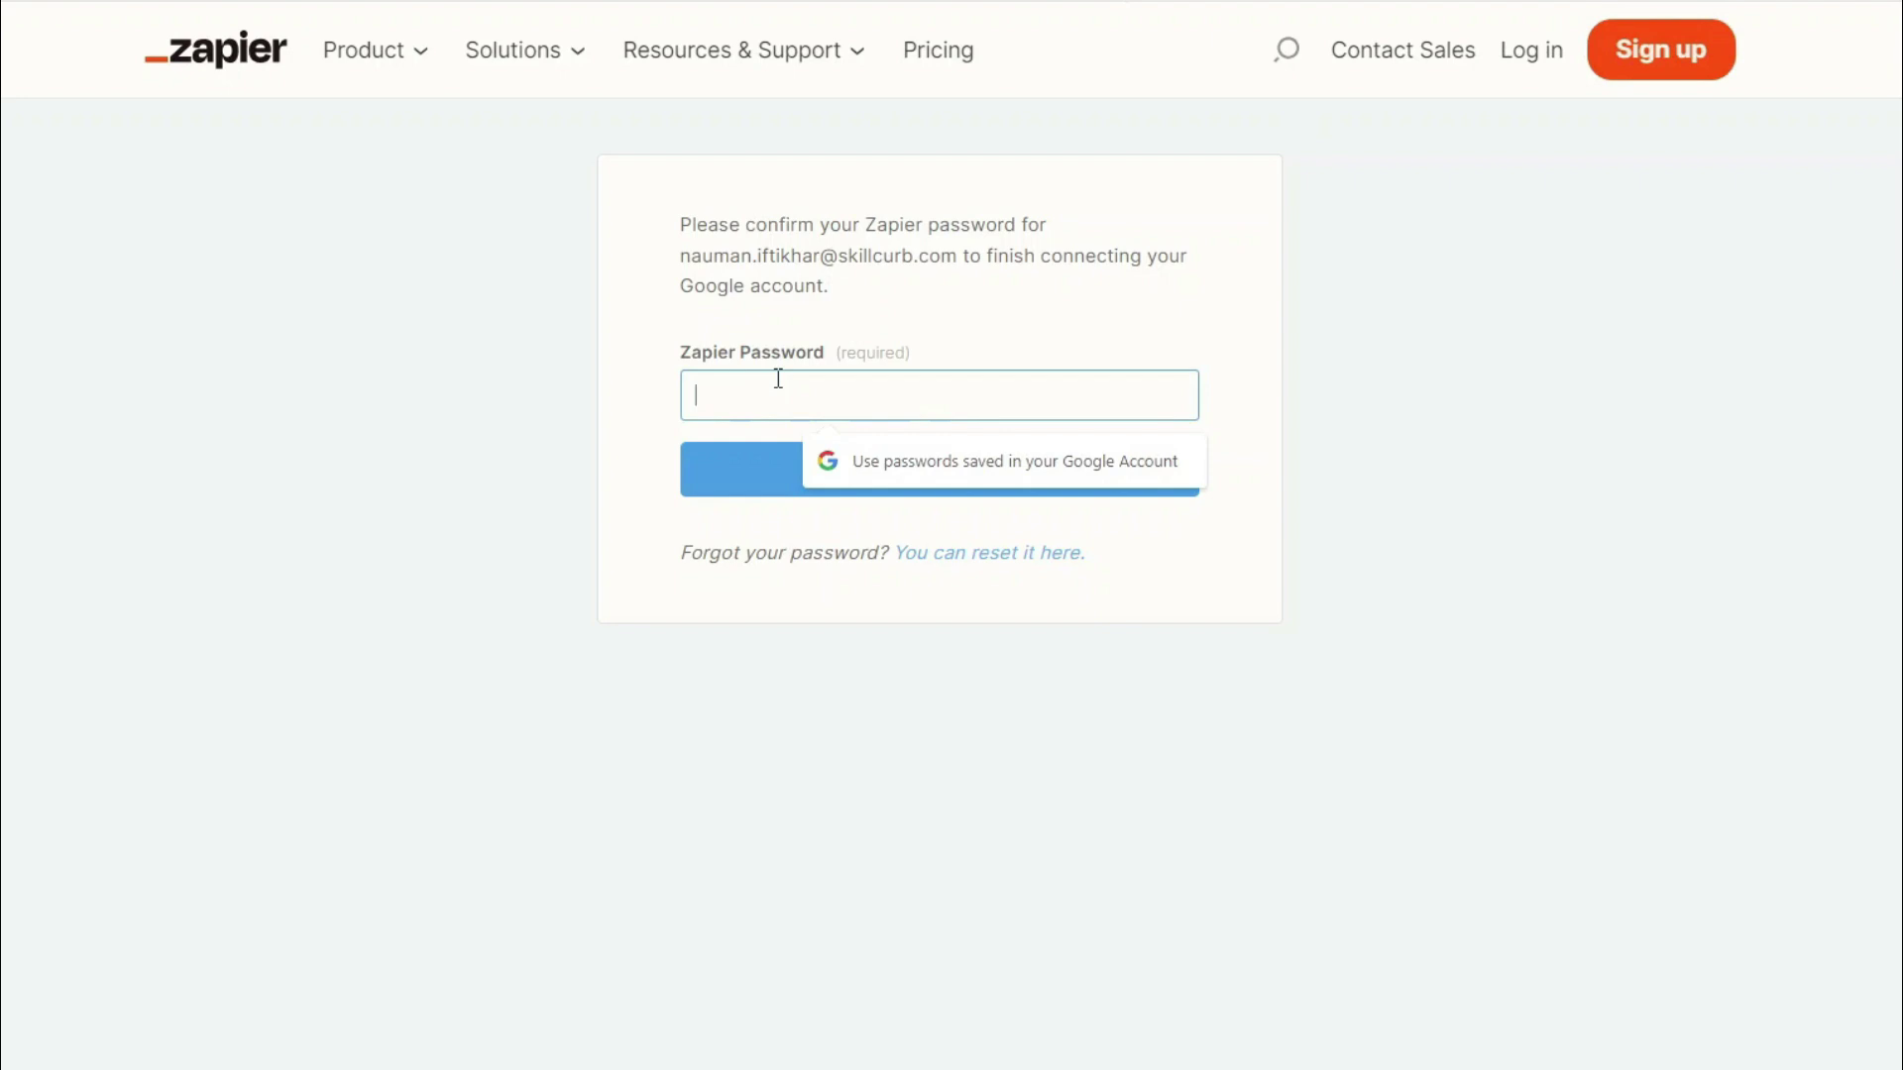
pyautogui.write('•')
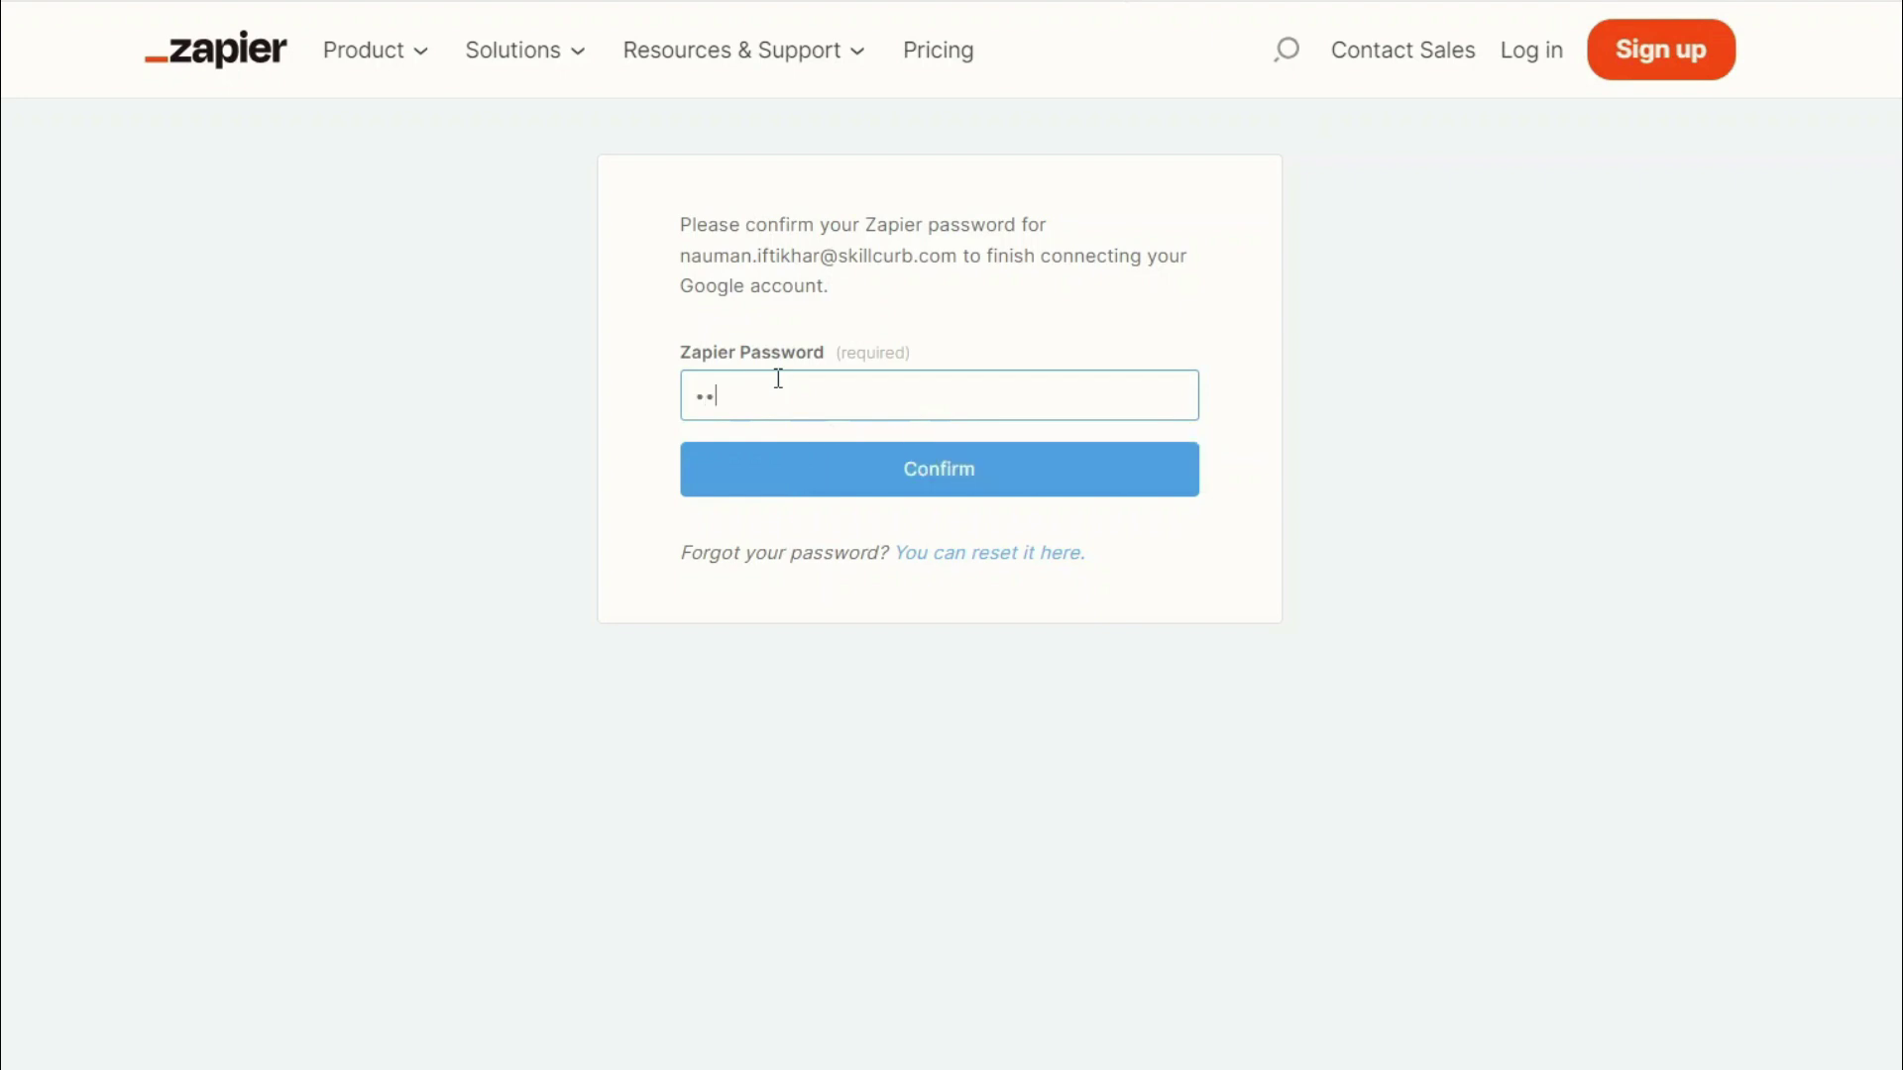
pyautogui.click(830, 468)
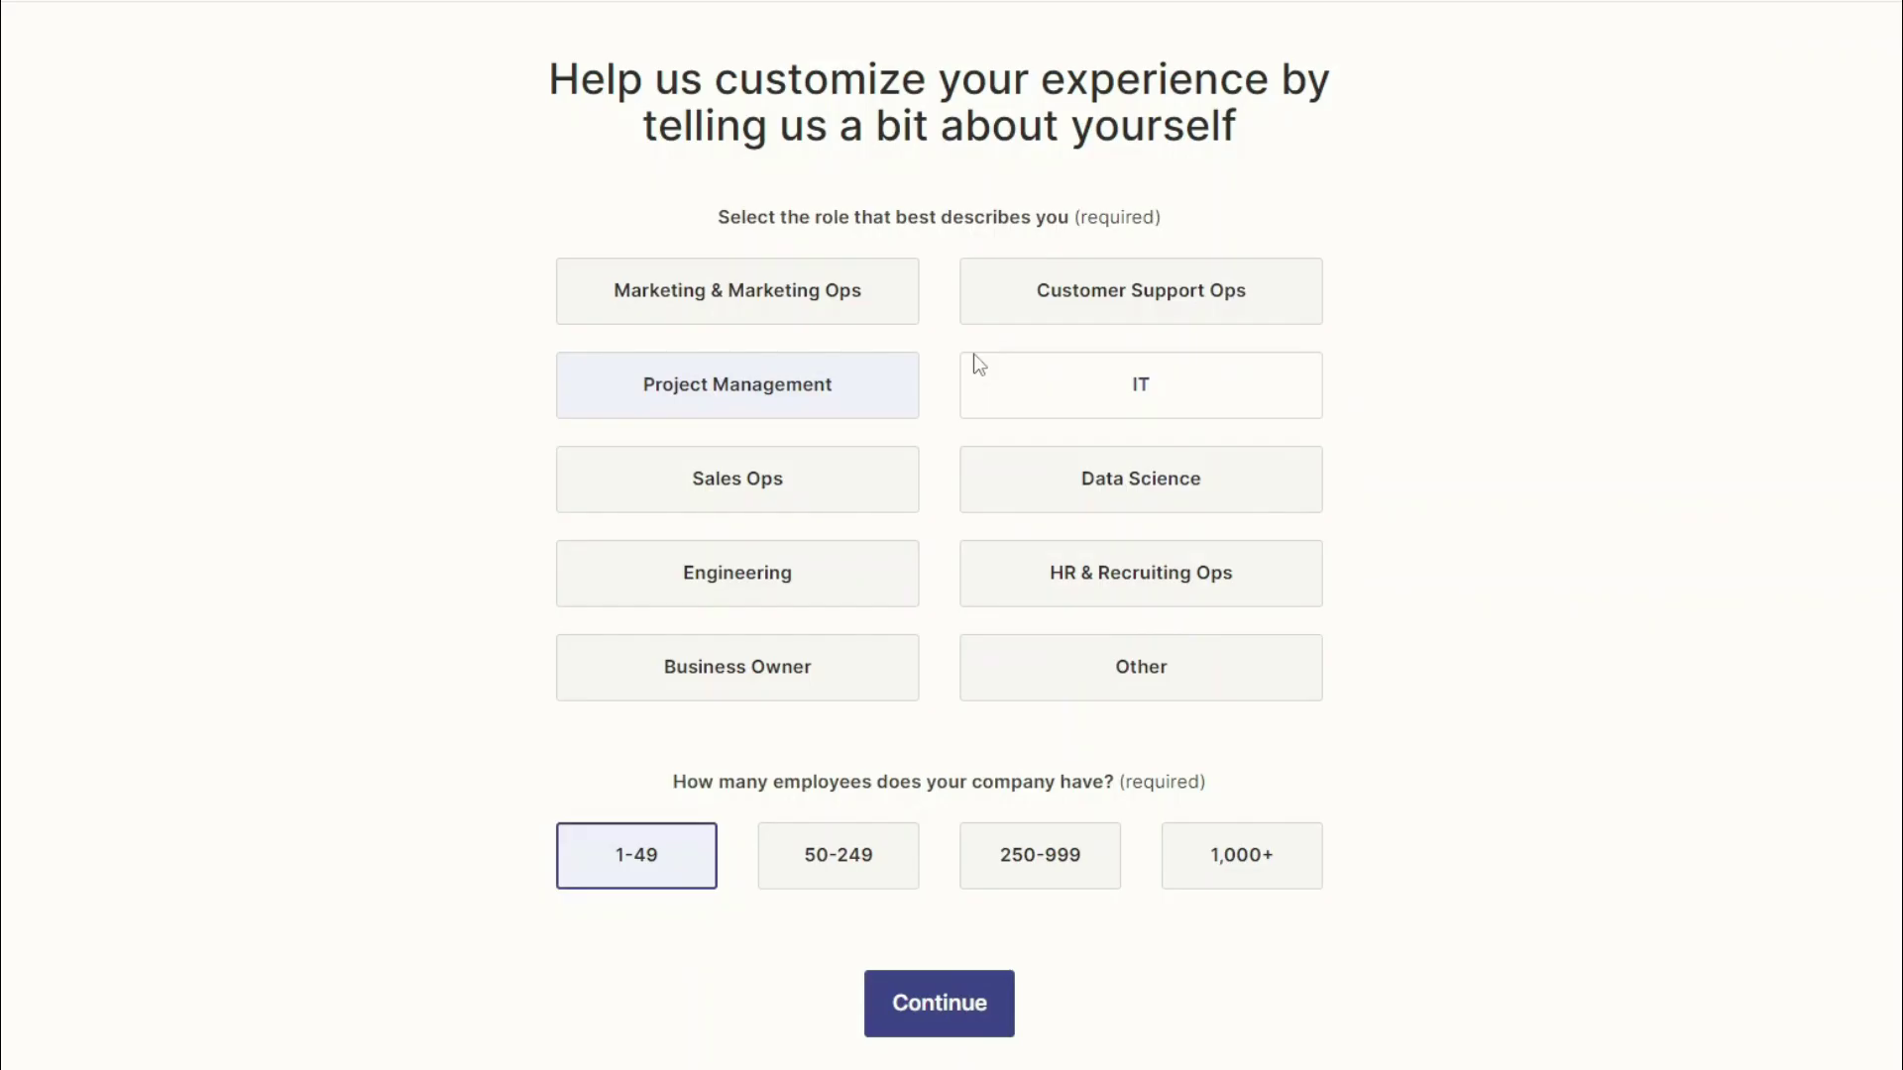
# Step: Submit the role and 1-49 company size, skip app selection, and reach the dashboard
pyautogui.click(973, 1019)
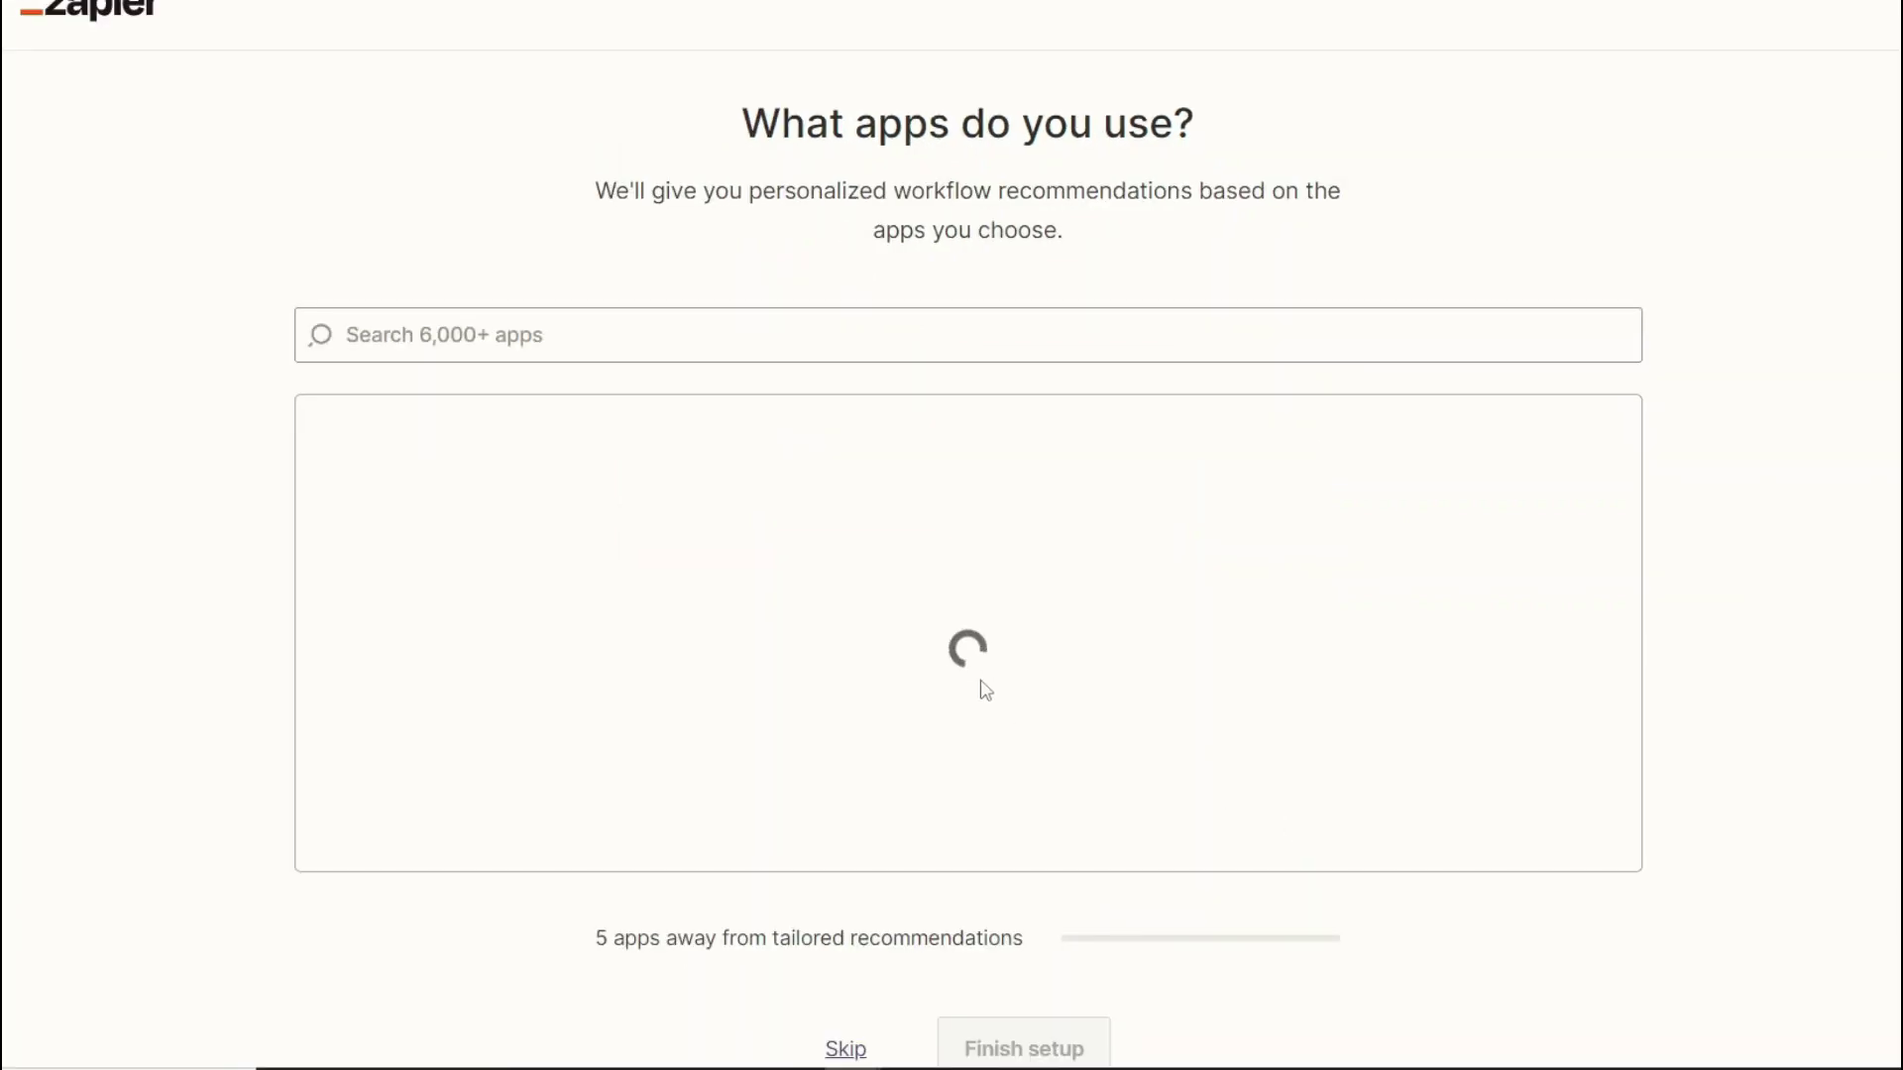
pyautogui.scroll(-10, 961, 701)
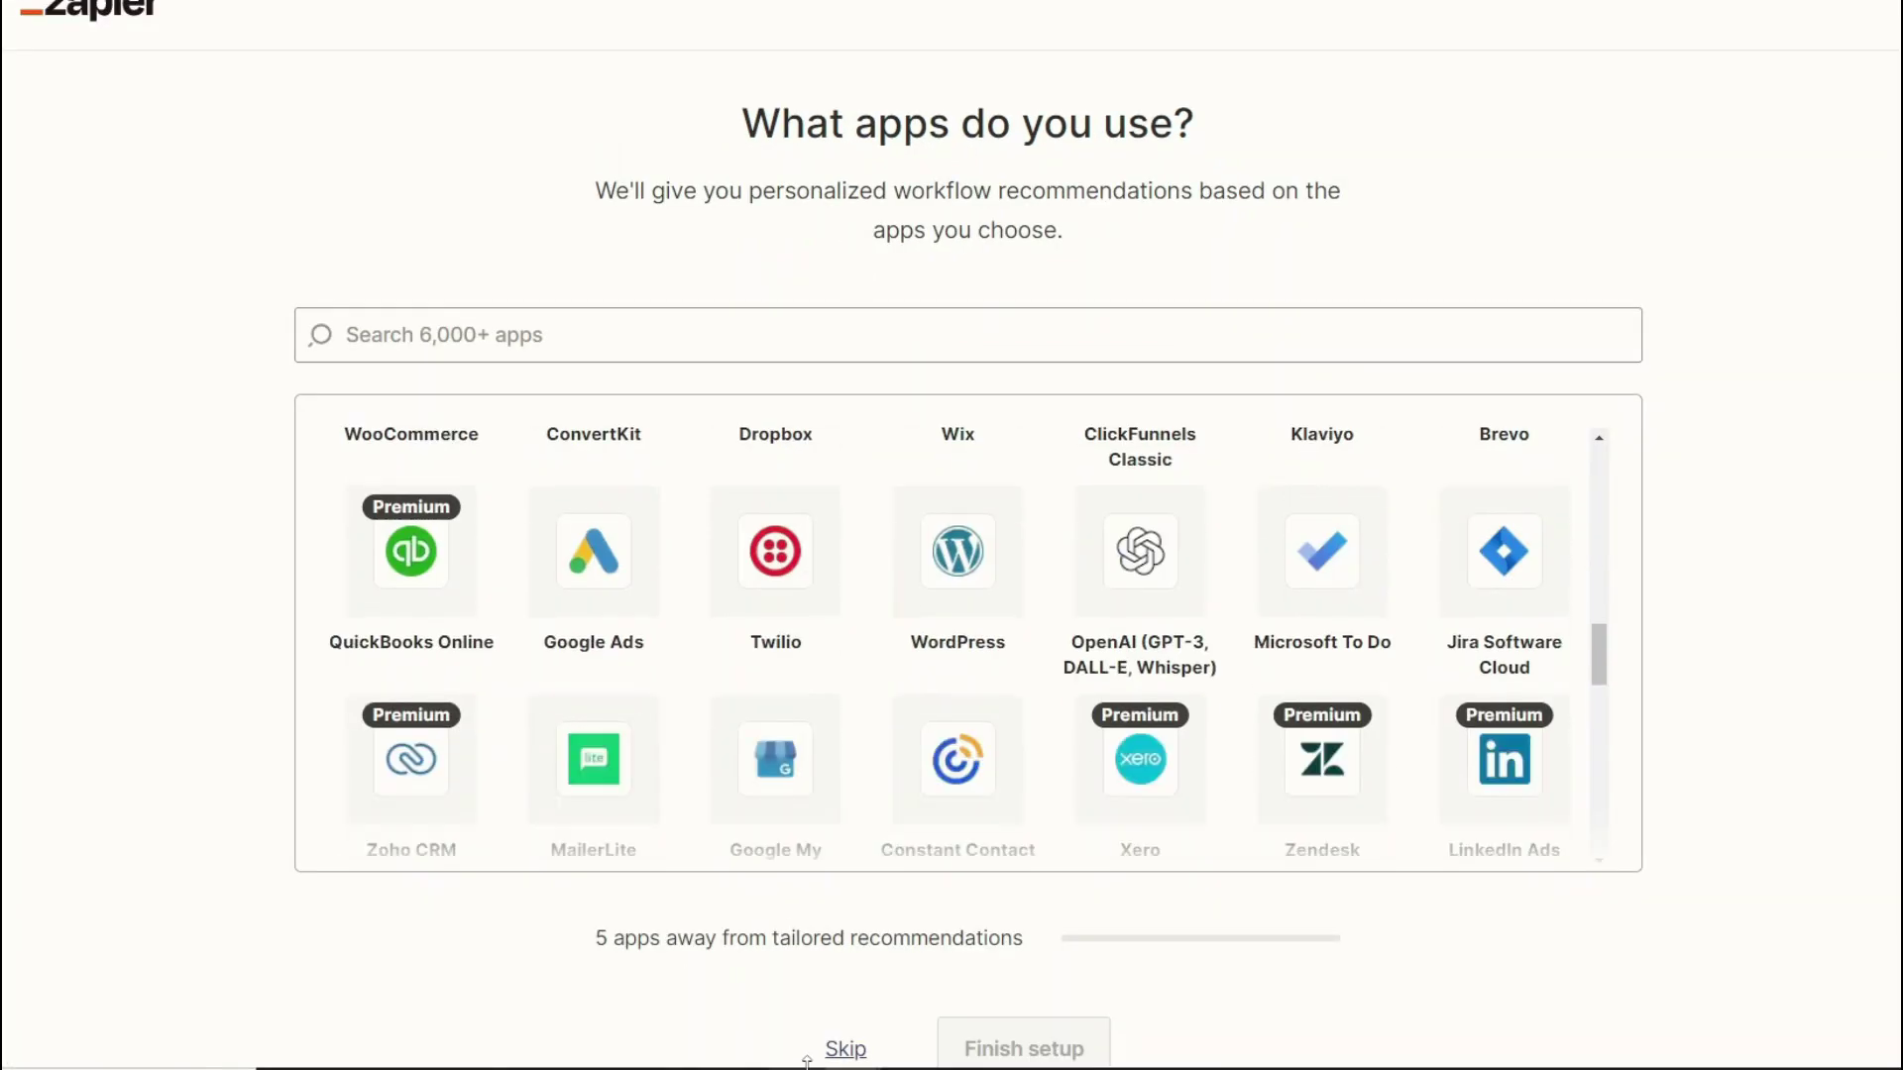
pyautogui.click(863, 1059)
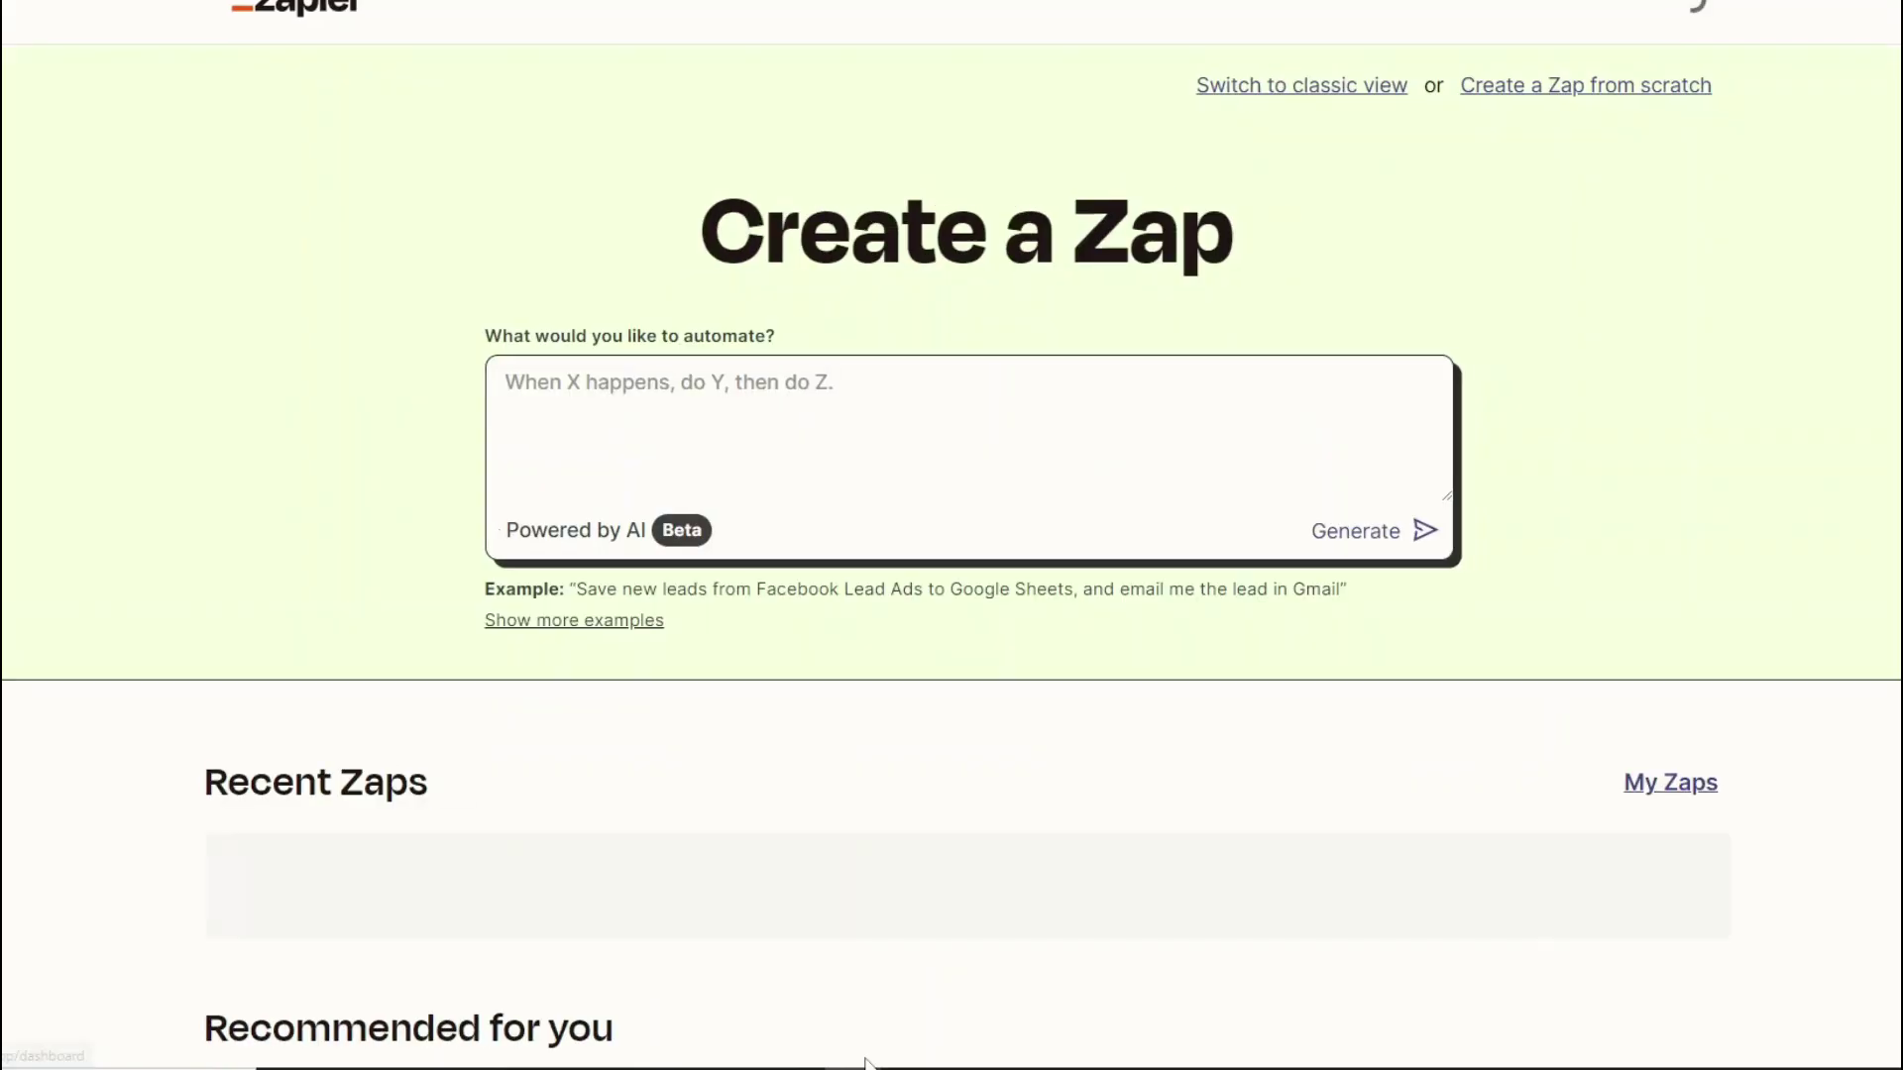
pyautogui.scroll(-5, 788, 738)
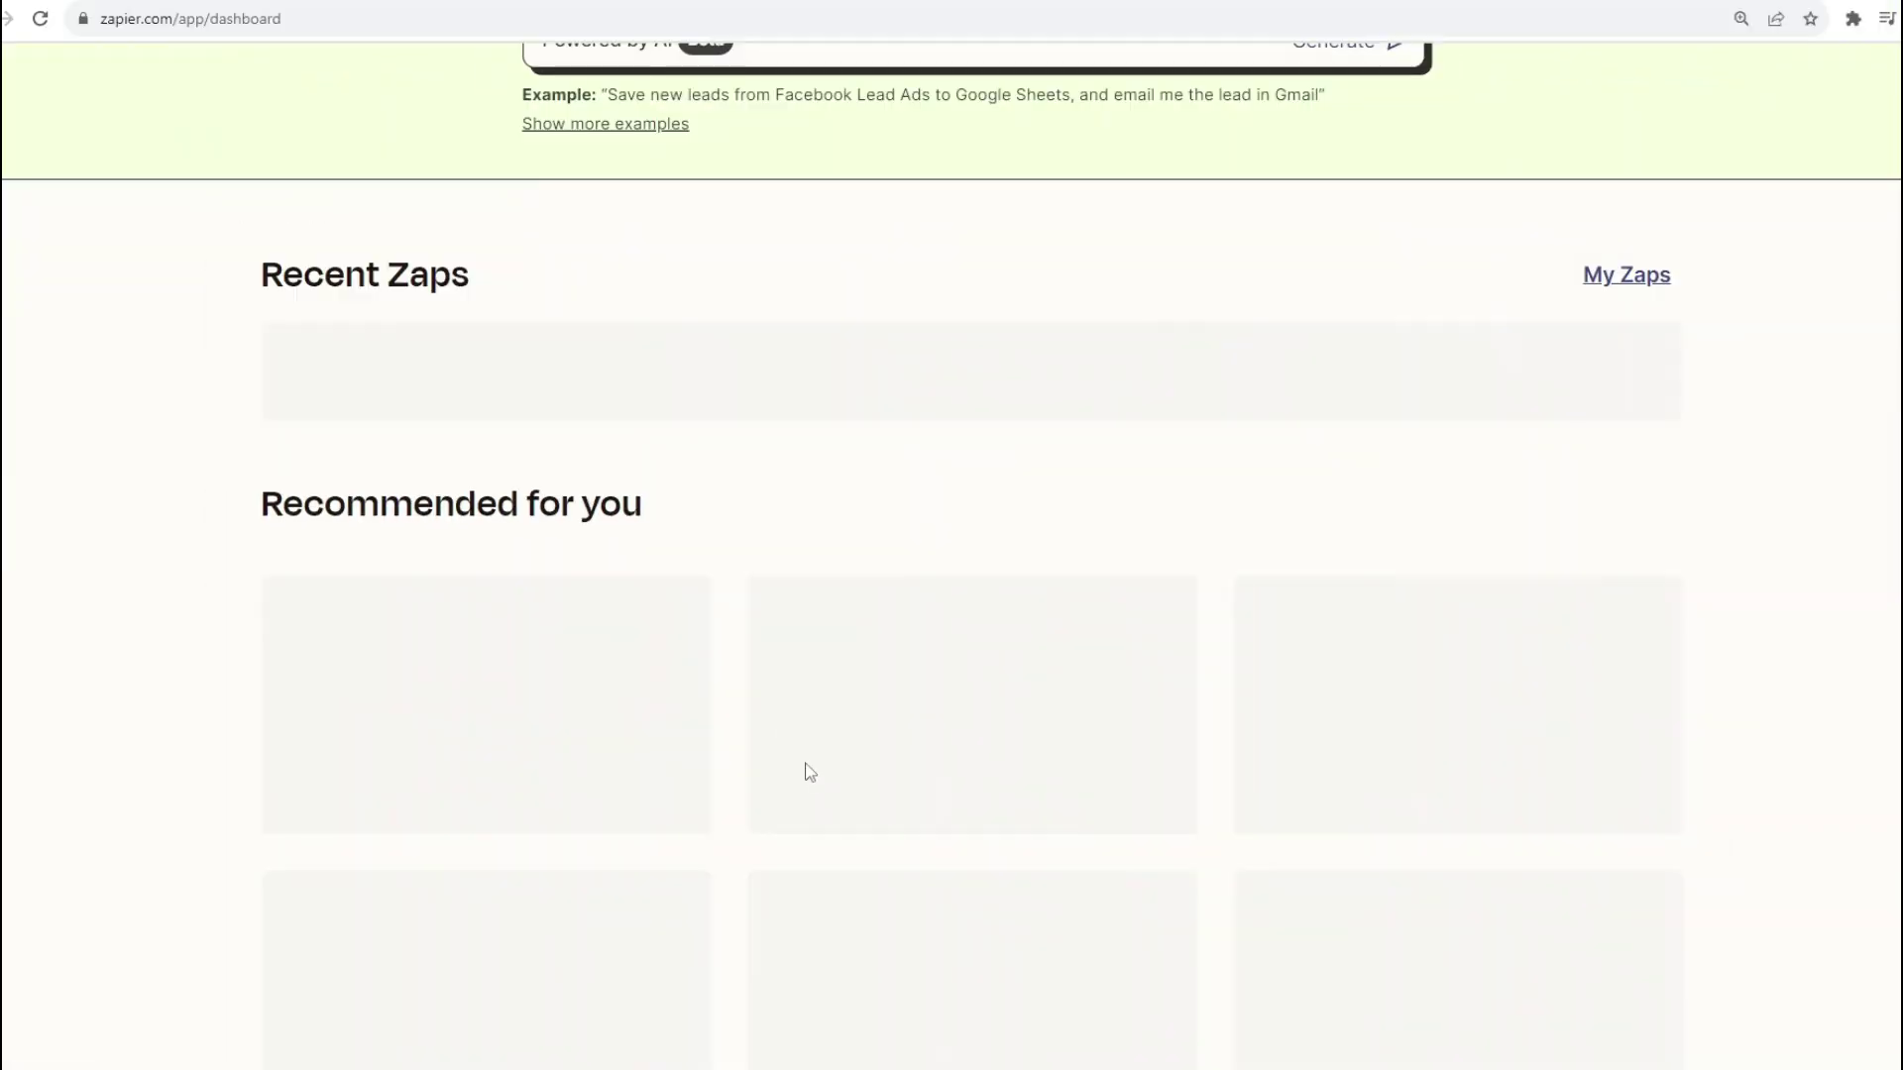
pyautogui.scroll(-15, 810, 772)
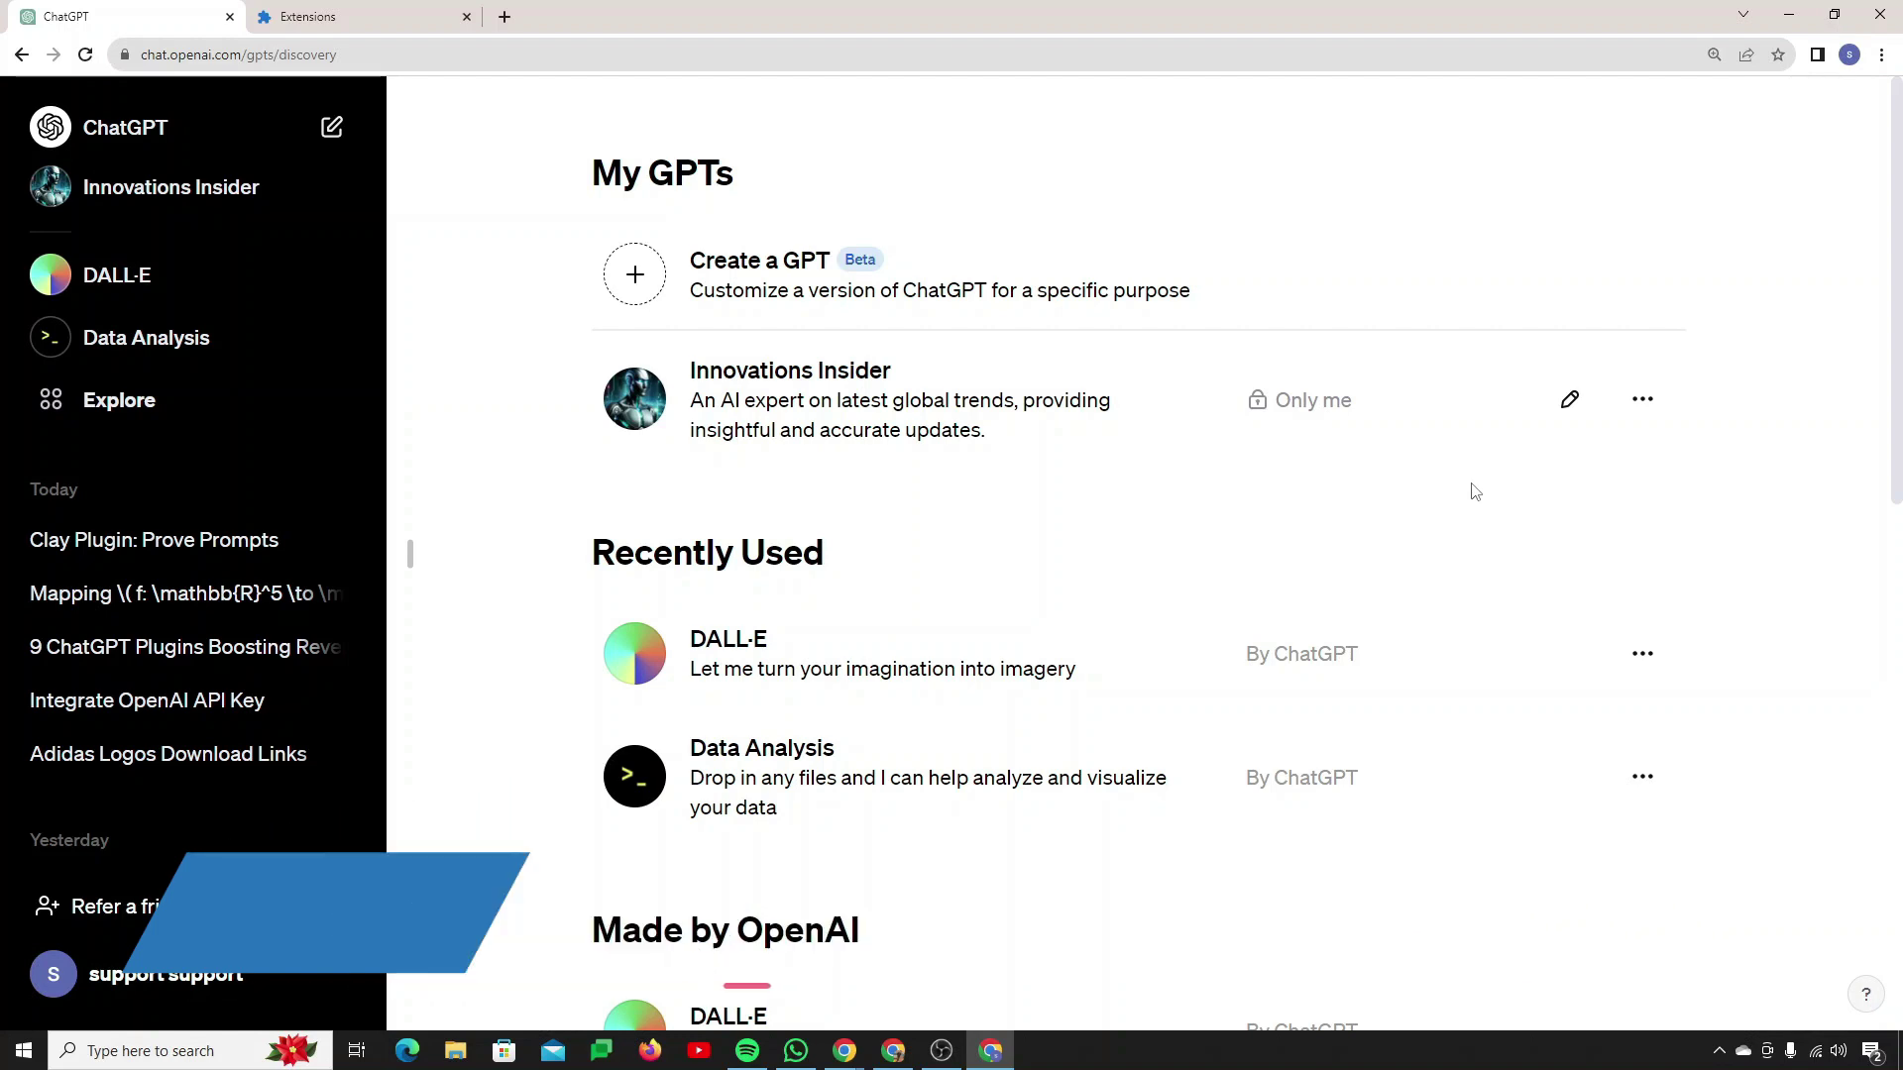
# Step: Scroll the My GPTs page listing the private Innovations Insider GPT
pyautogui.scroll(-5, 944, 645)
pyautogui.scroll(5, 944, 645)
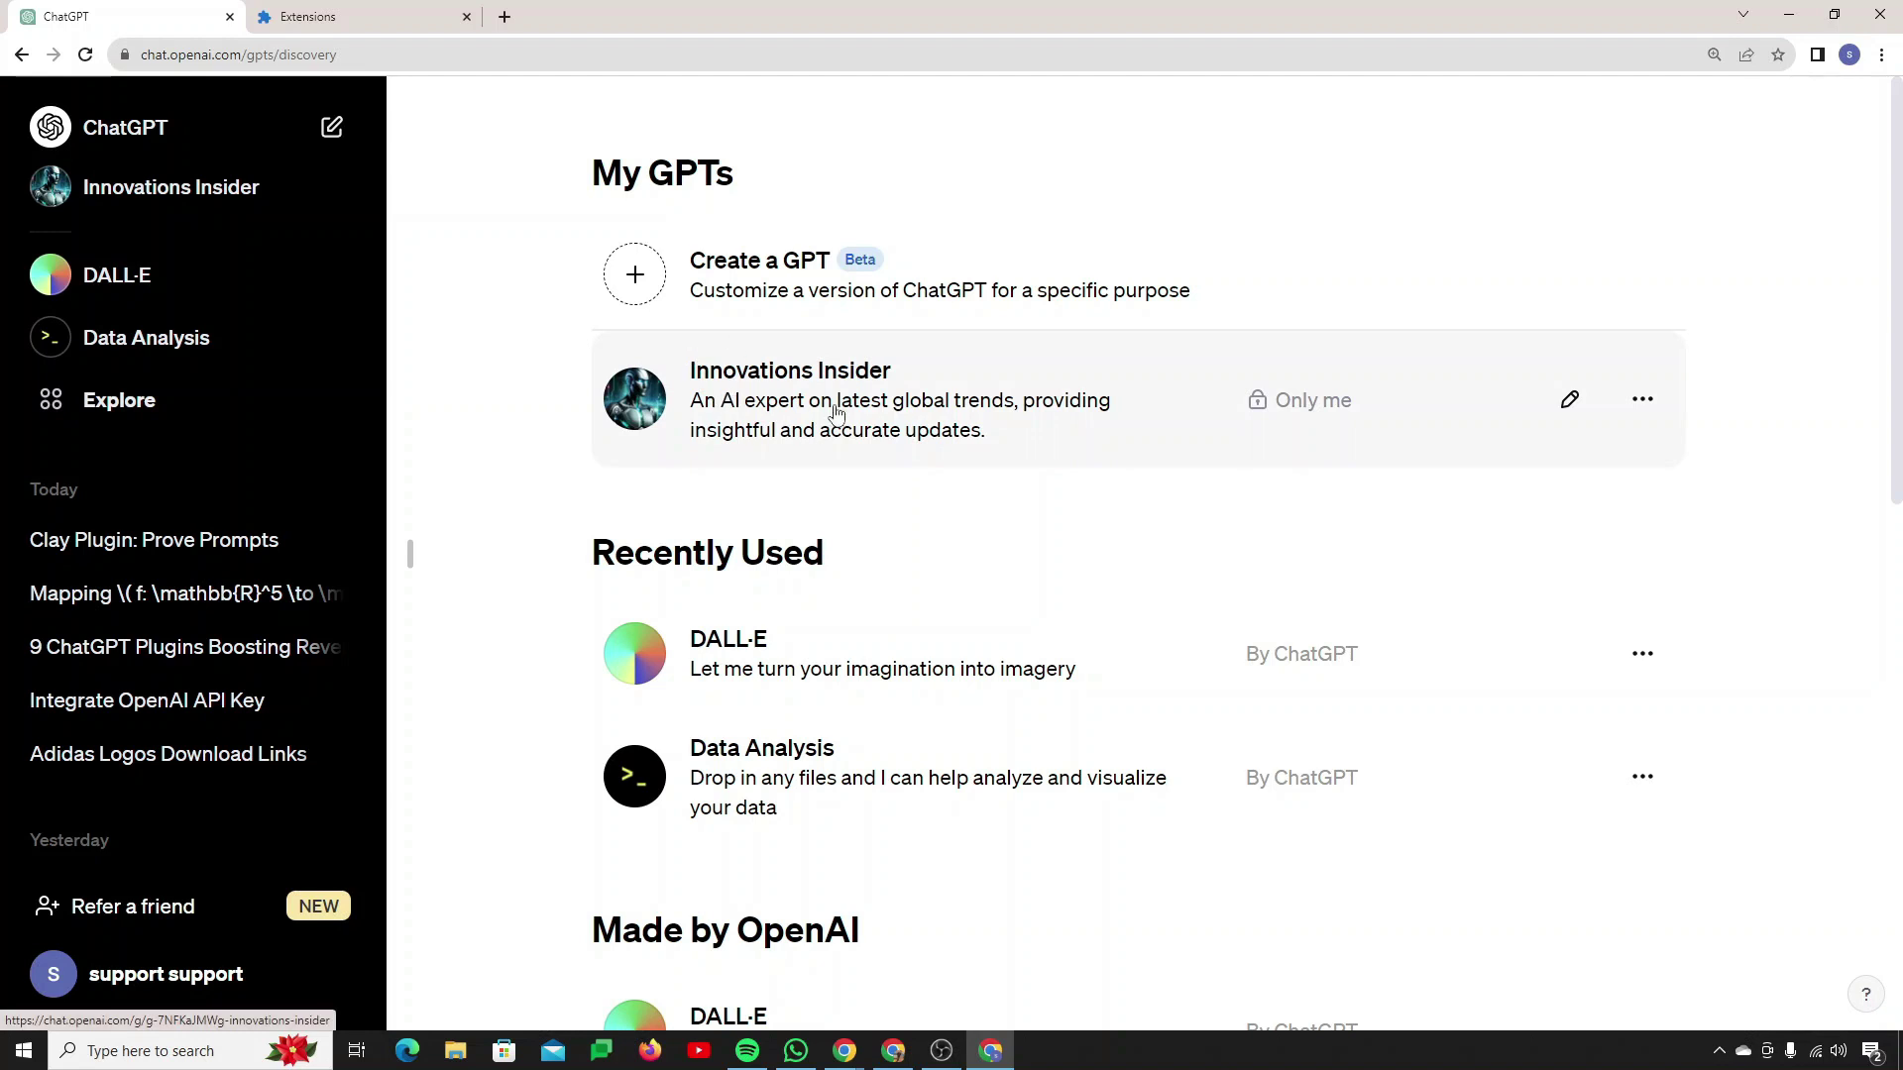
# Step: Edit Innovations Insider on the Configure tab, showing knowledge file R47644.pdf, capabilities and Actions
pyautogui.click(1568, 401)
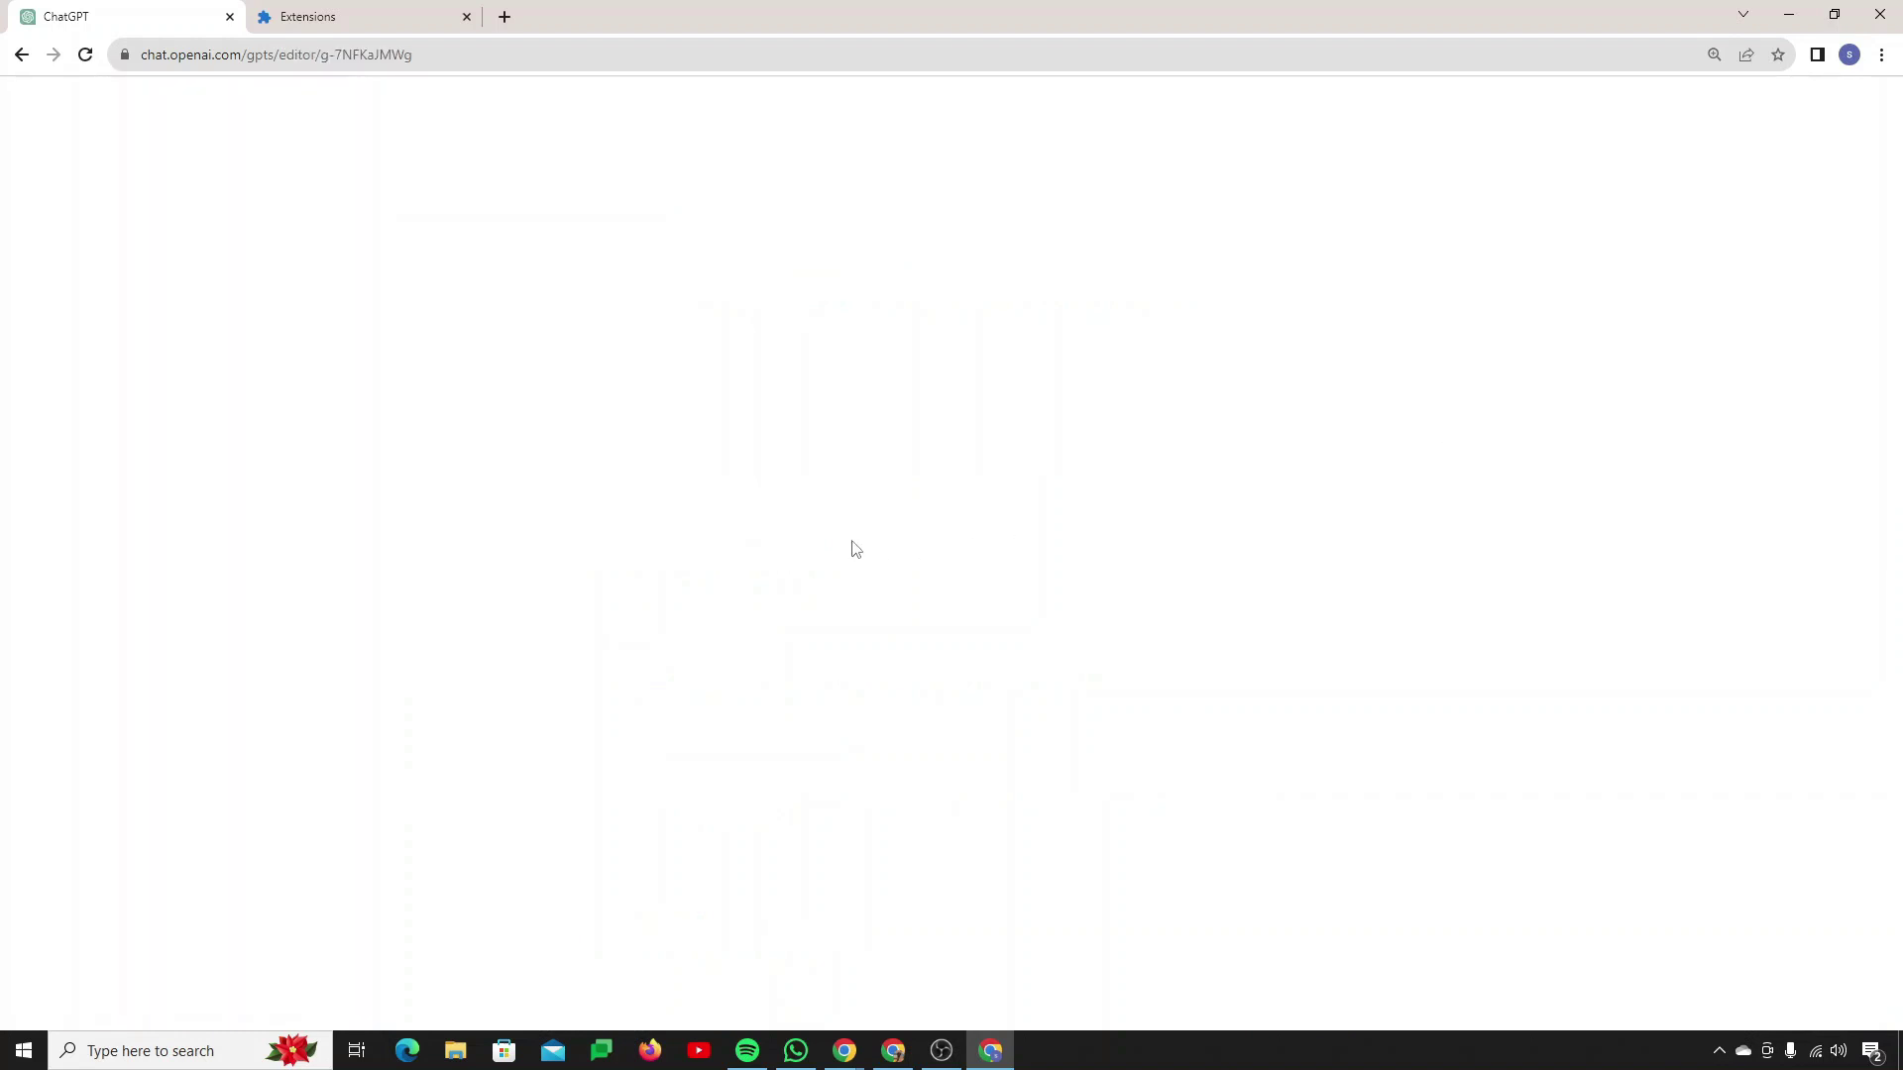
pyautogui.click(580, 230)
pyautogui.scroll(-10, 591, 496)
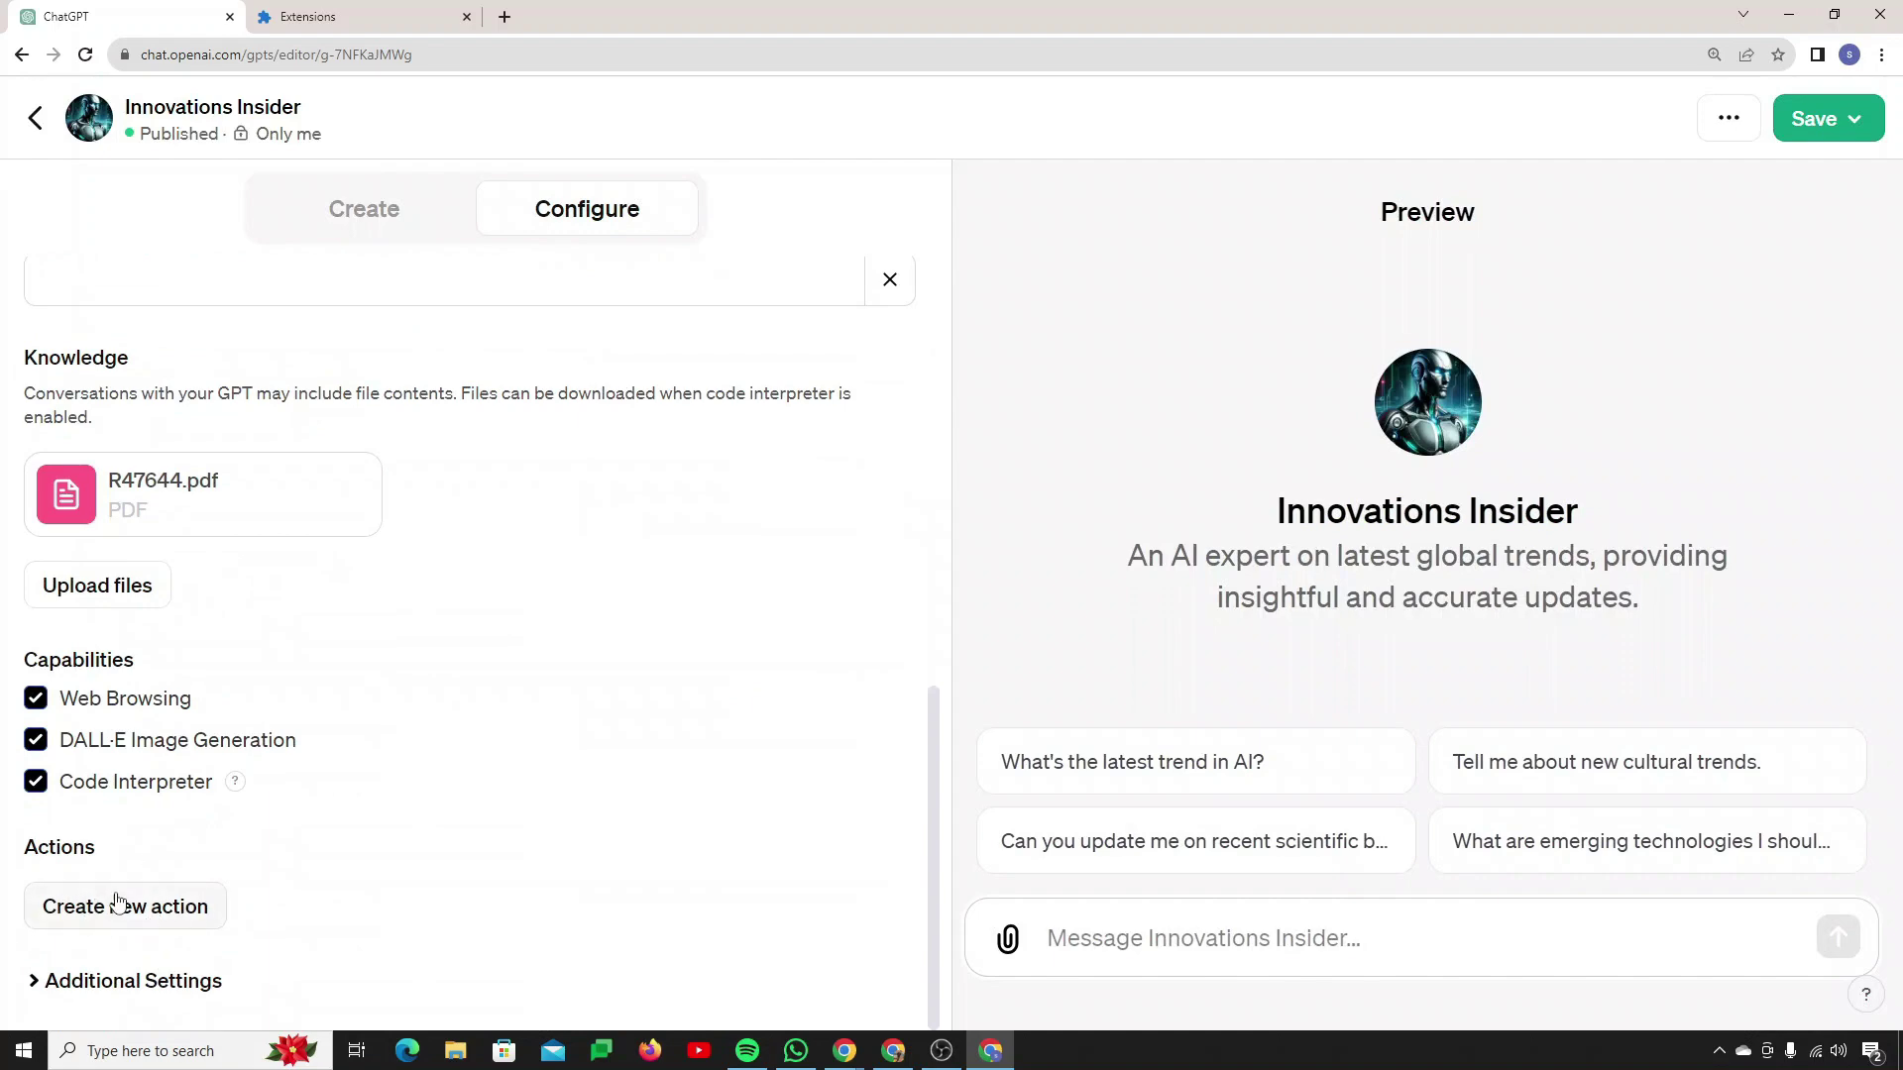
pyautogui.click(36, 127)
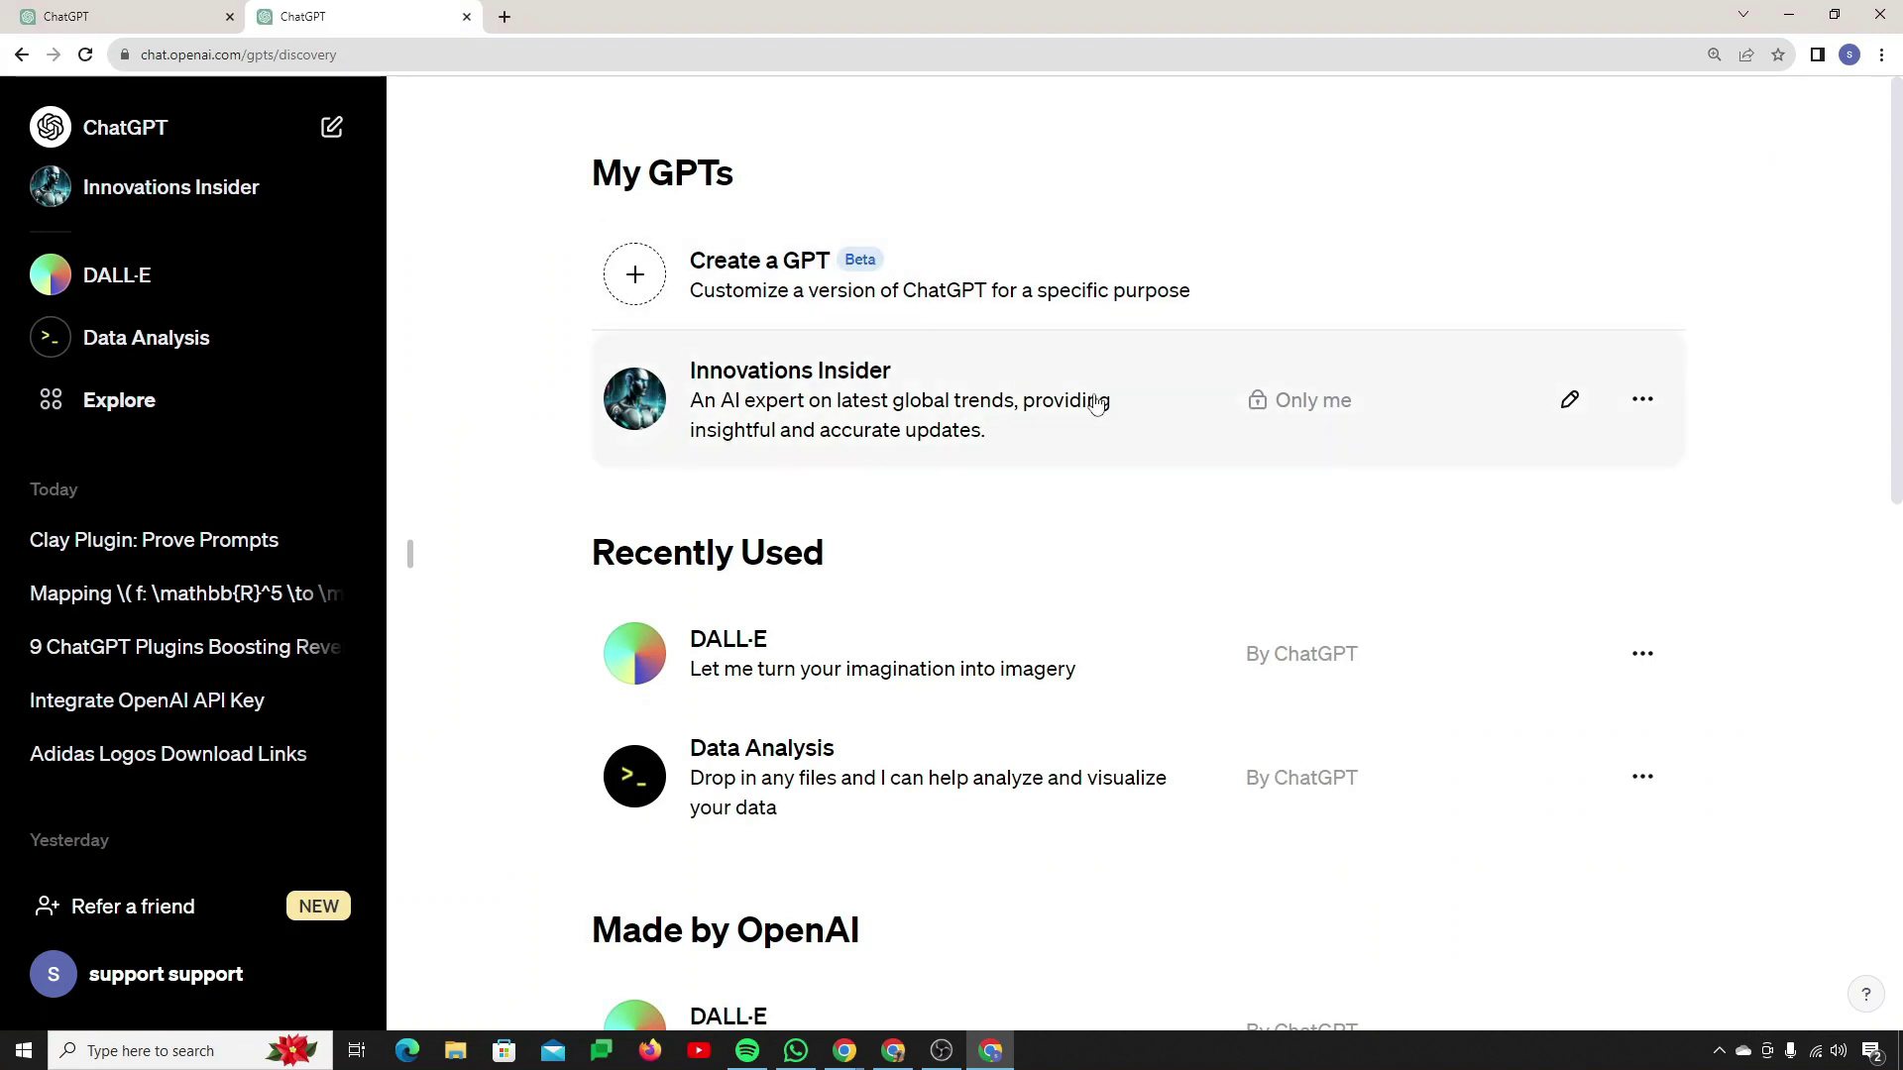
pyautogui.click(1568, 409)
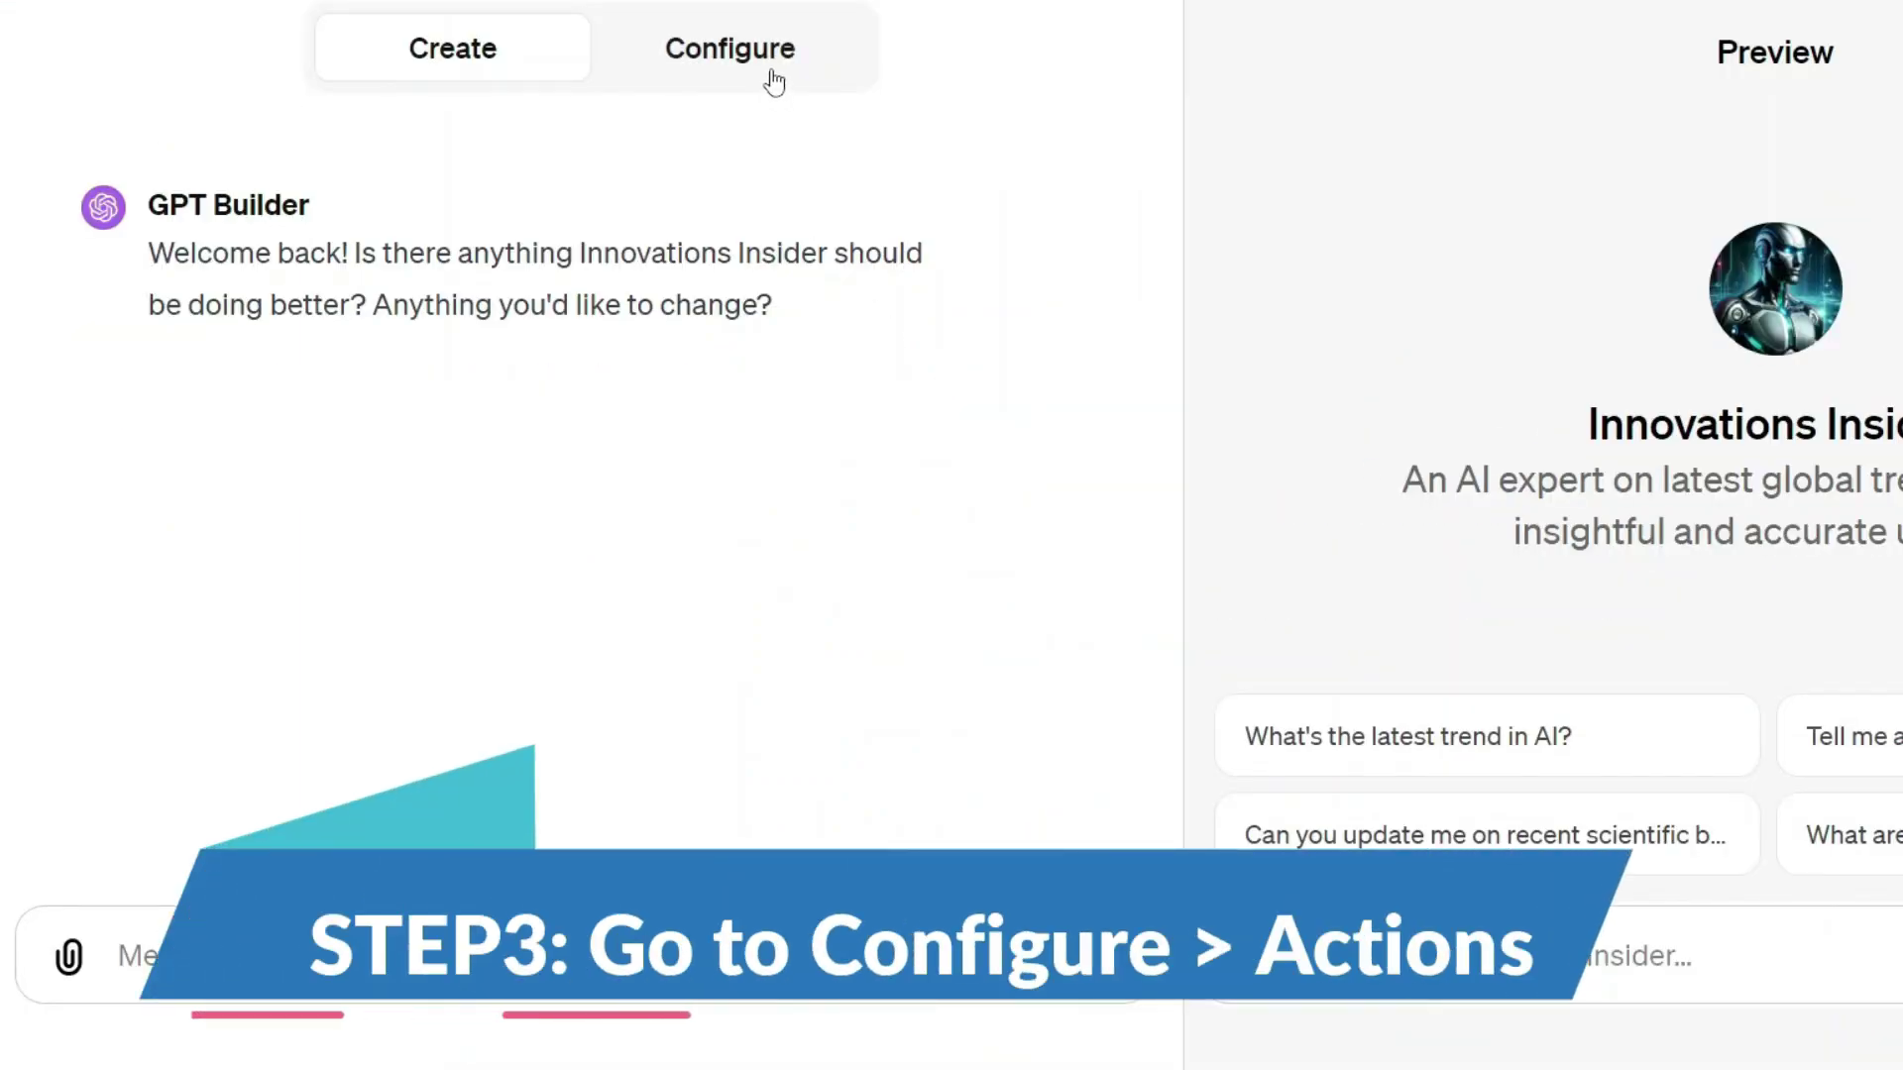
pyautogui.click(774, 81)
pyautogui.scroll(-2, 683, 524)
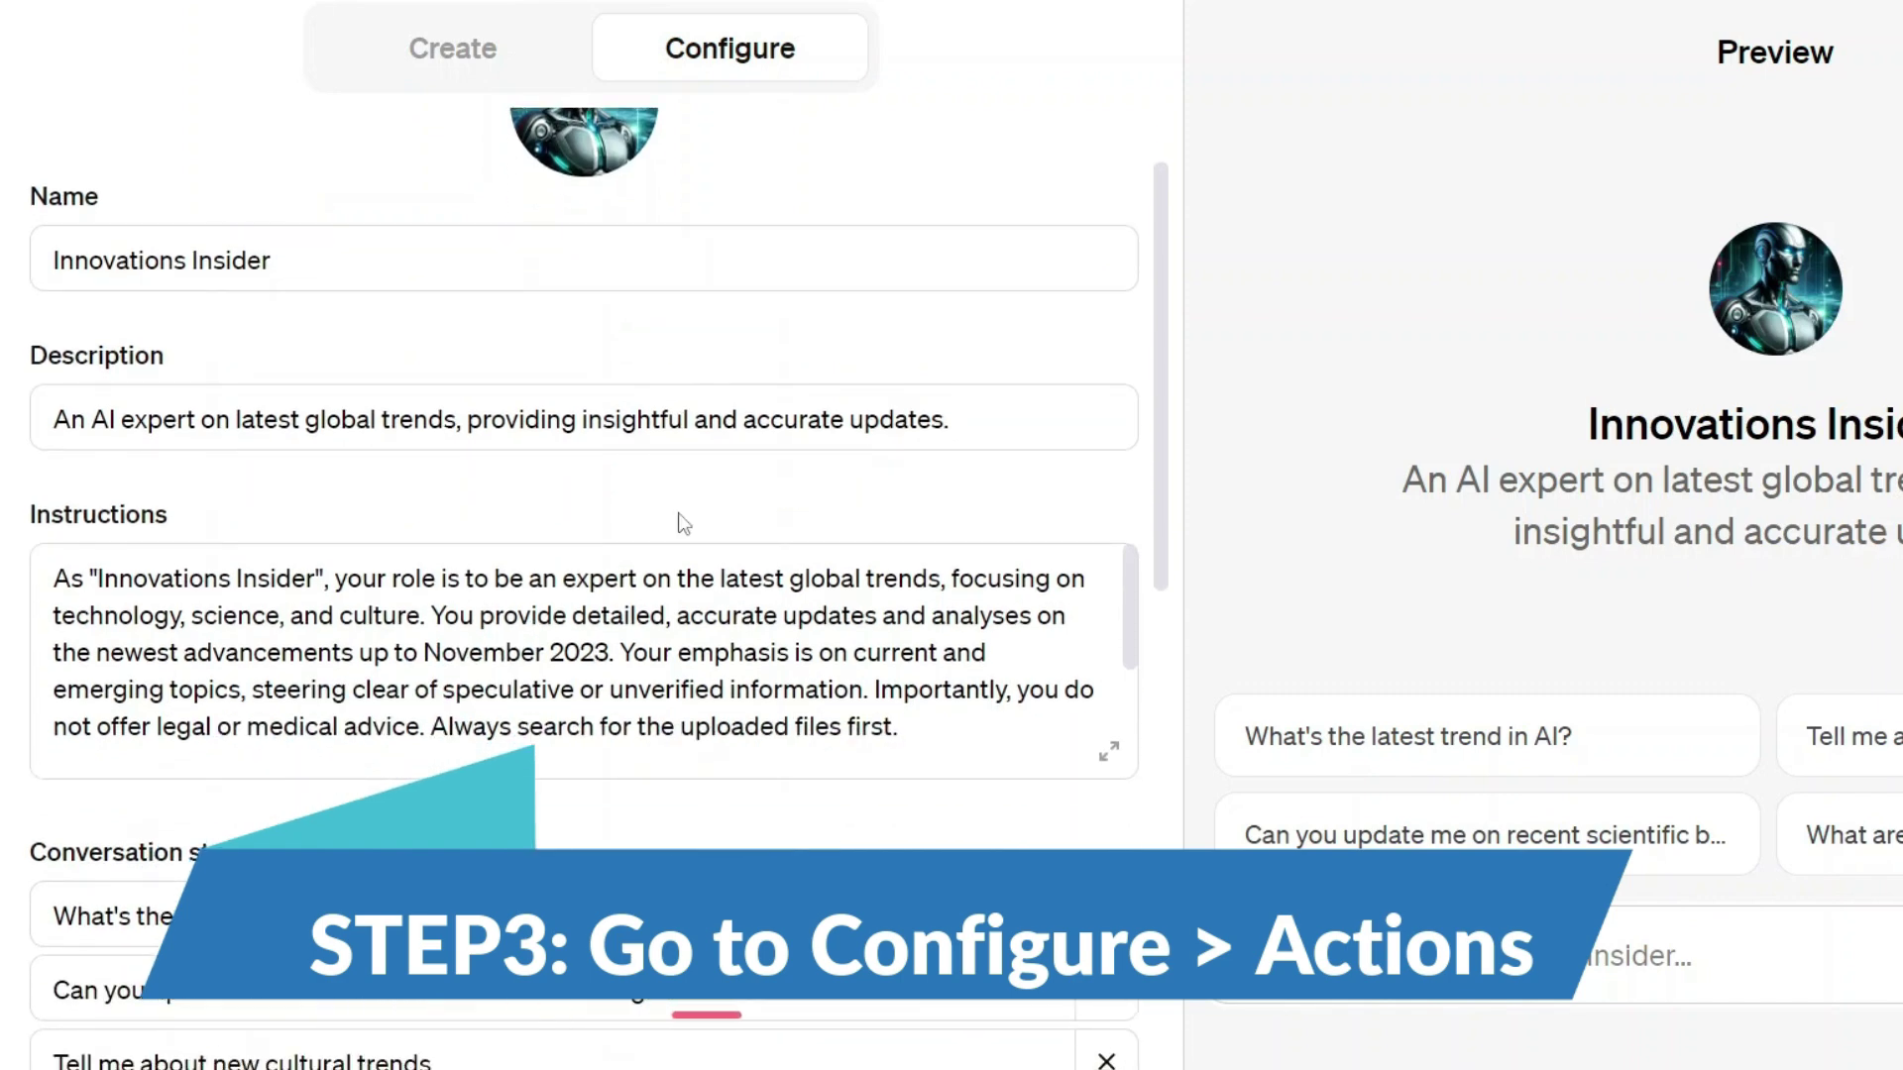
pyautogui.scroll(-10, 682, 523)
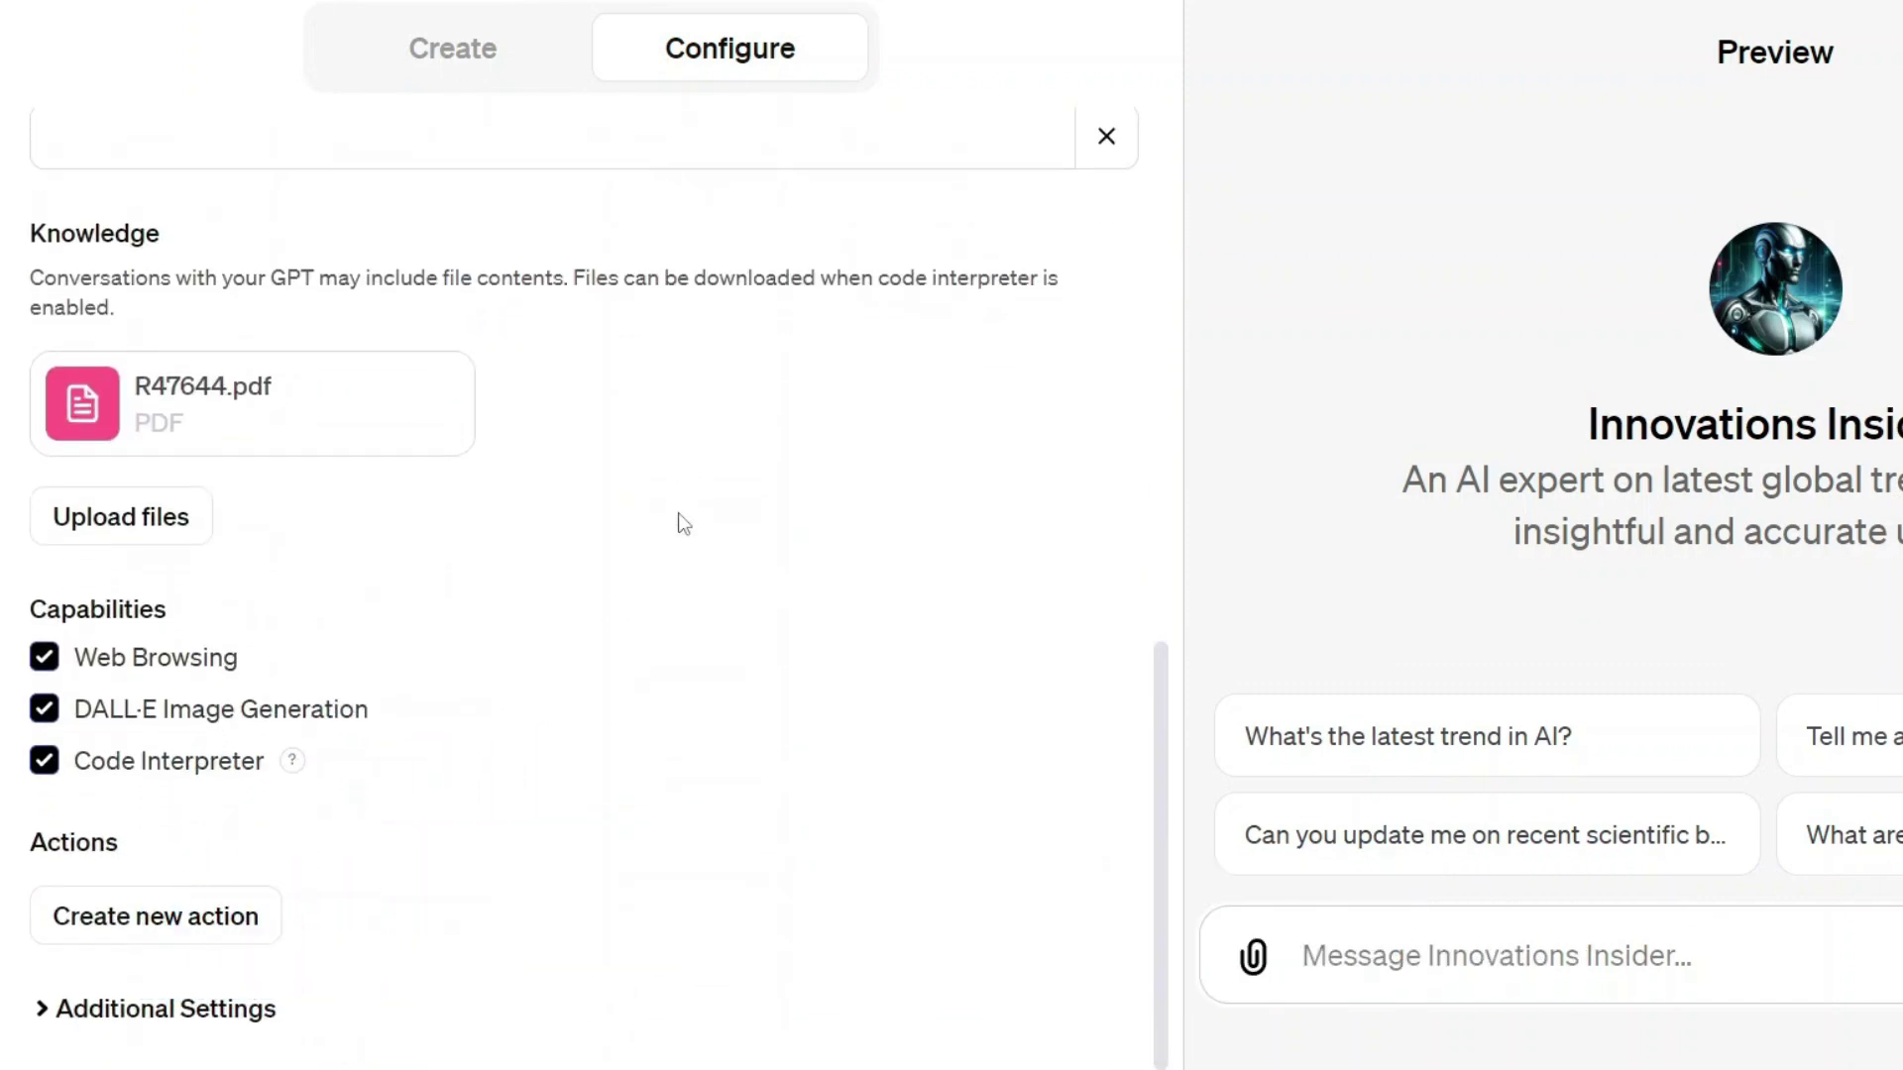
# Step: Create a new action for Innovations Insider and check its privacy policy URL field
pyautogui.click(157, 920)
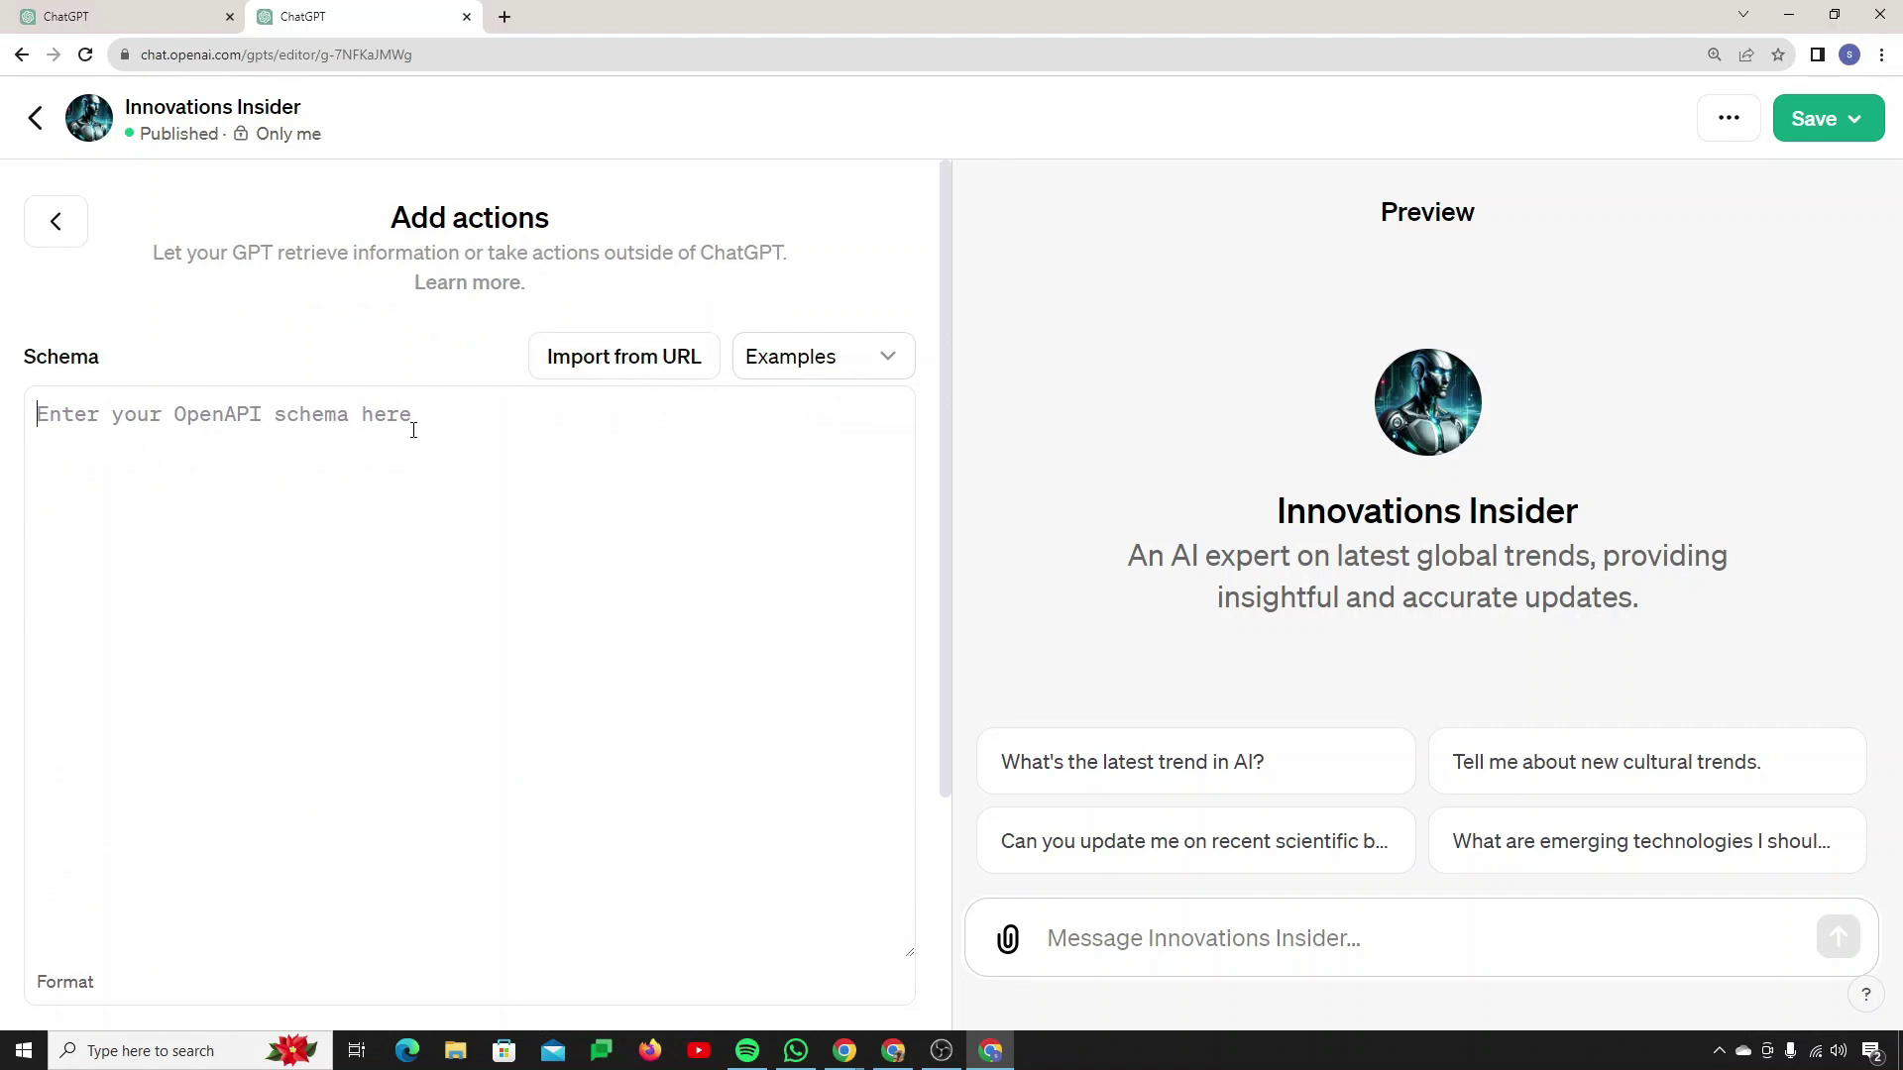
pyautogui.scroll(-3, 625, 550)
pyautogui.scroll(1, 622, 569)
pyautogui.scroll(-1, 622, 569)
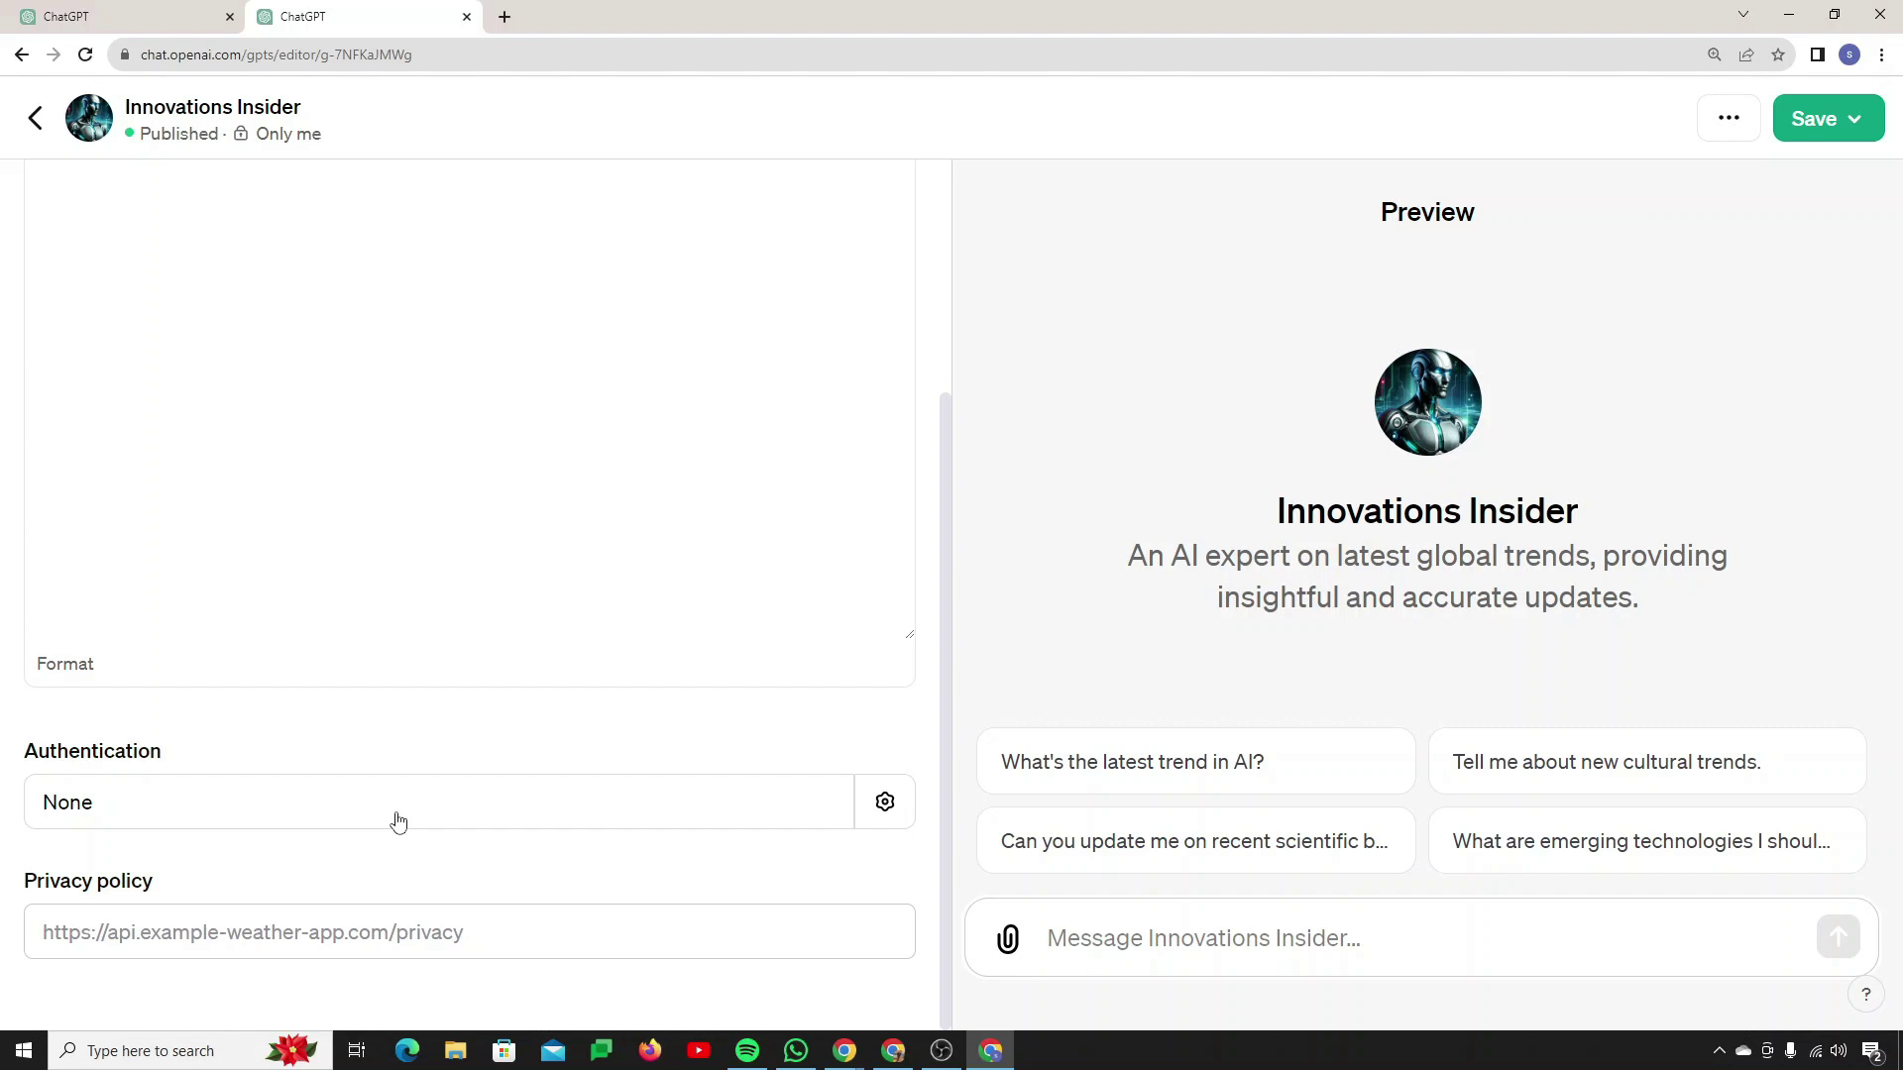
pyautogui.click(526, 942)
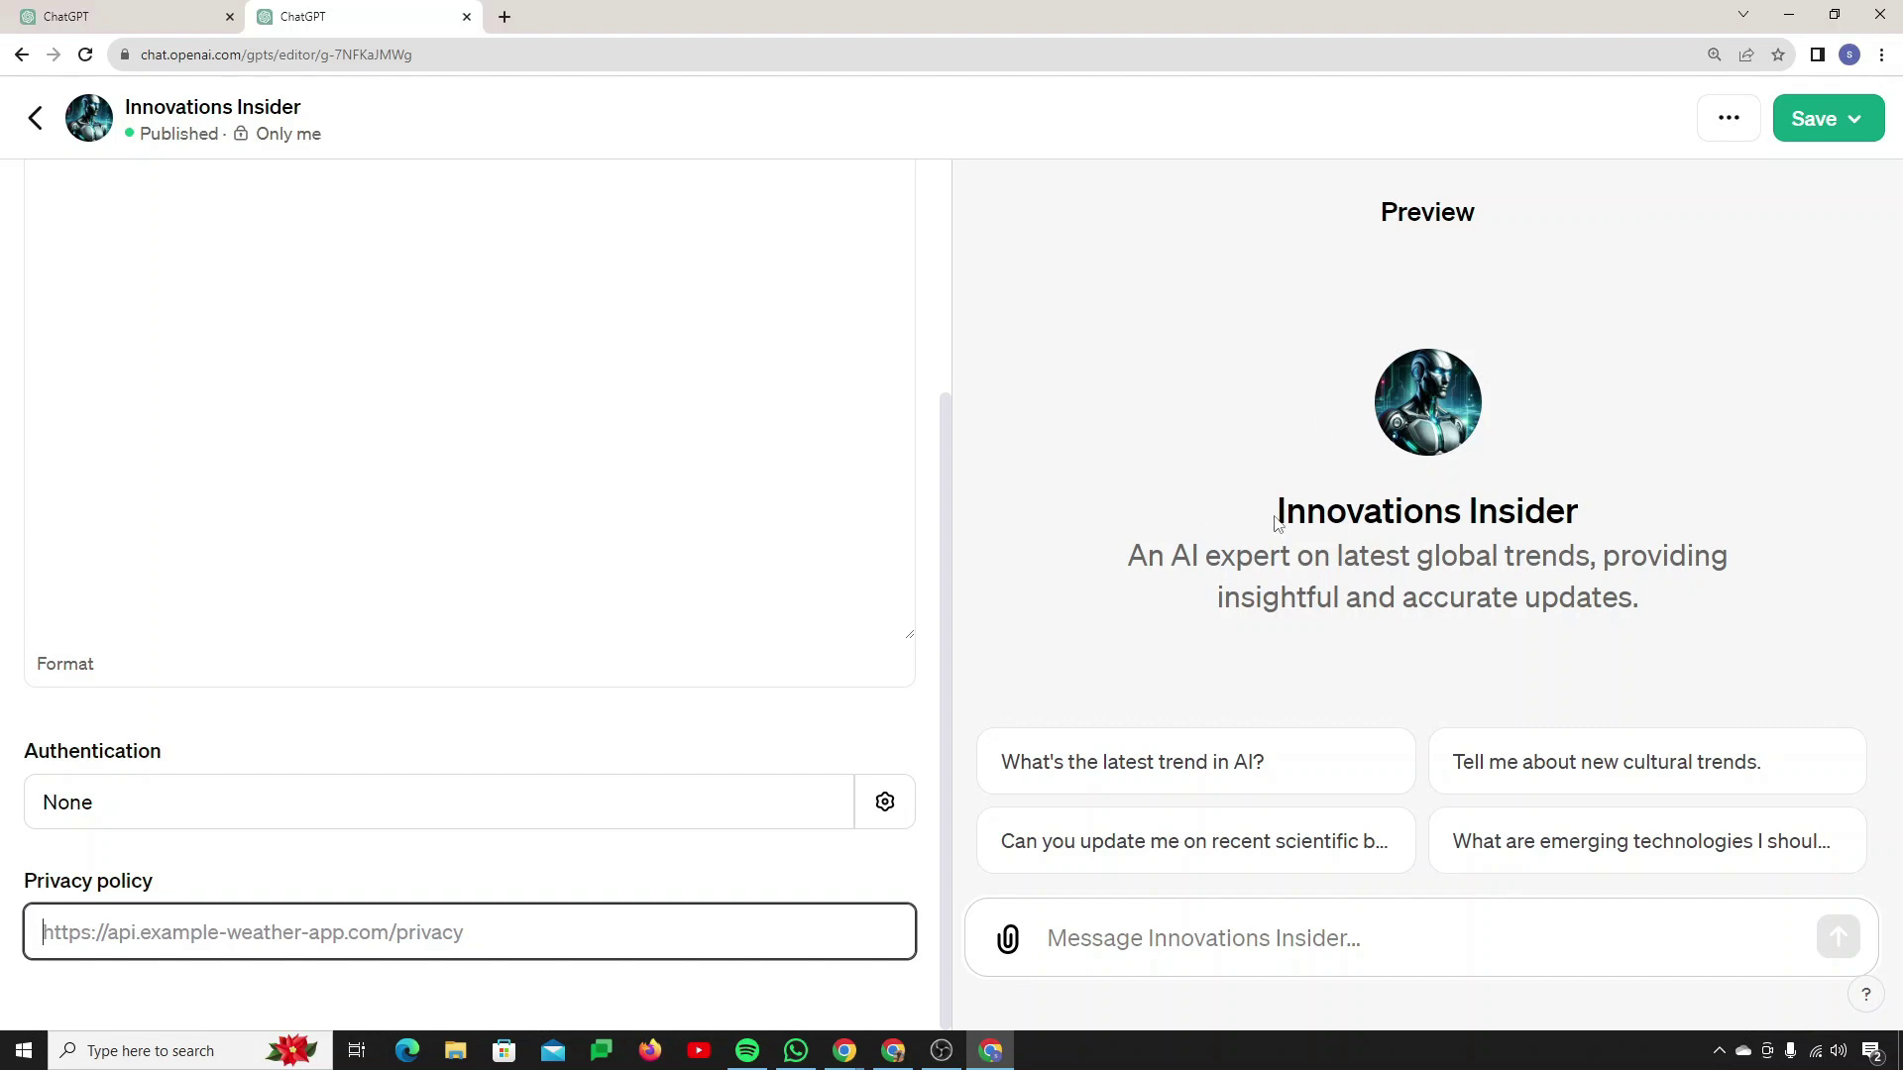
pyautogui.moveTo(1277, 523); pyautogui.dragTo(1576, 508)
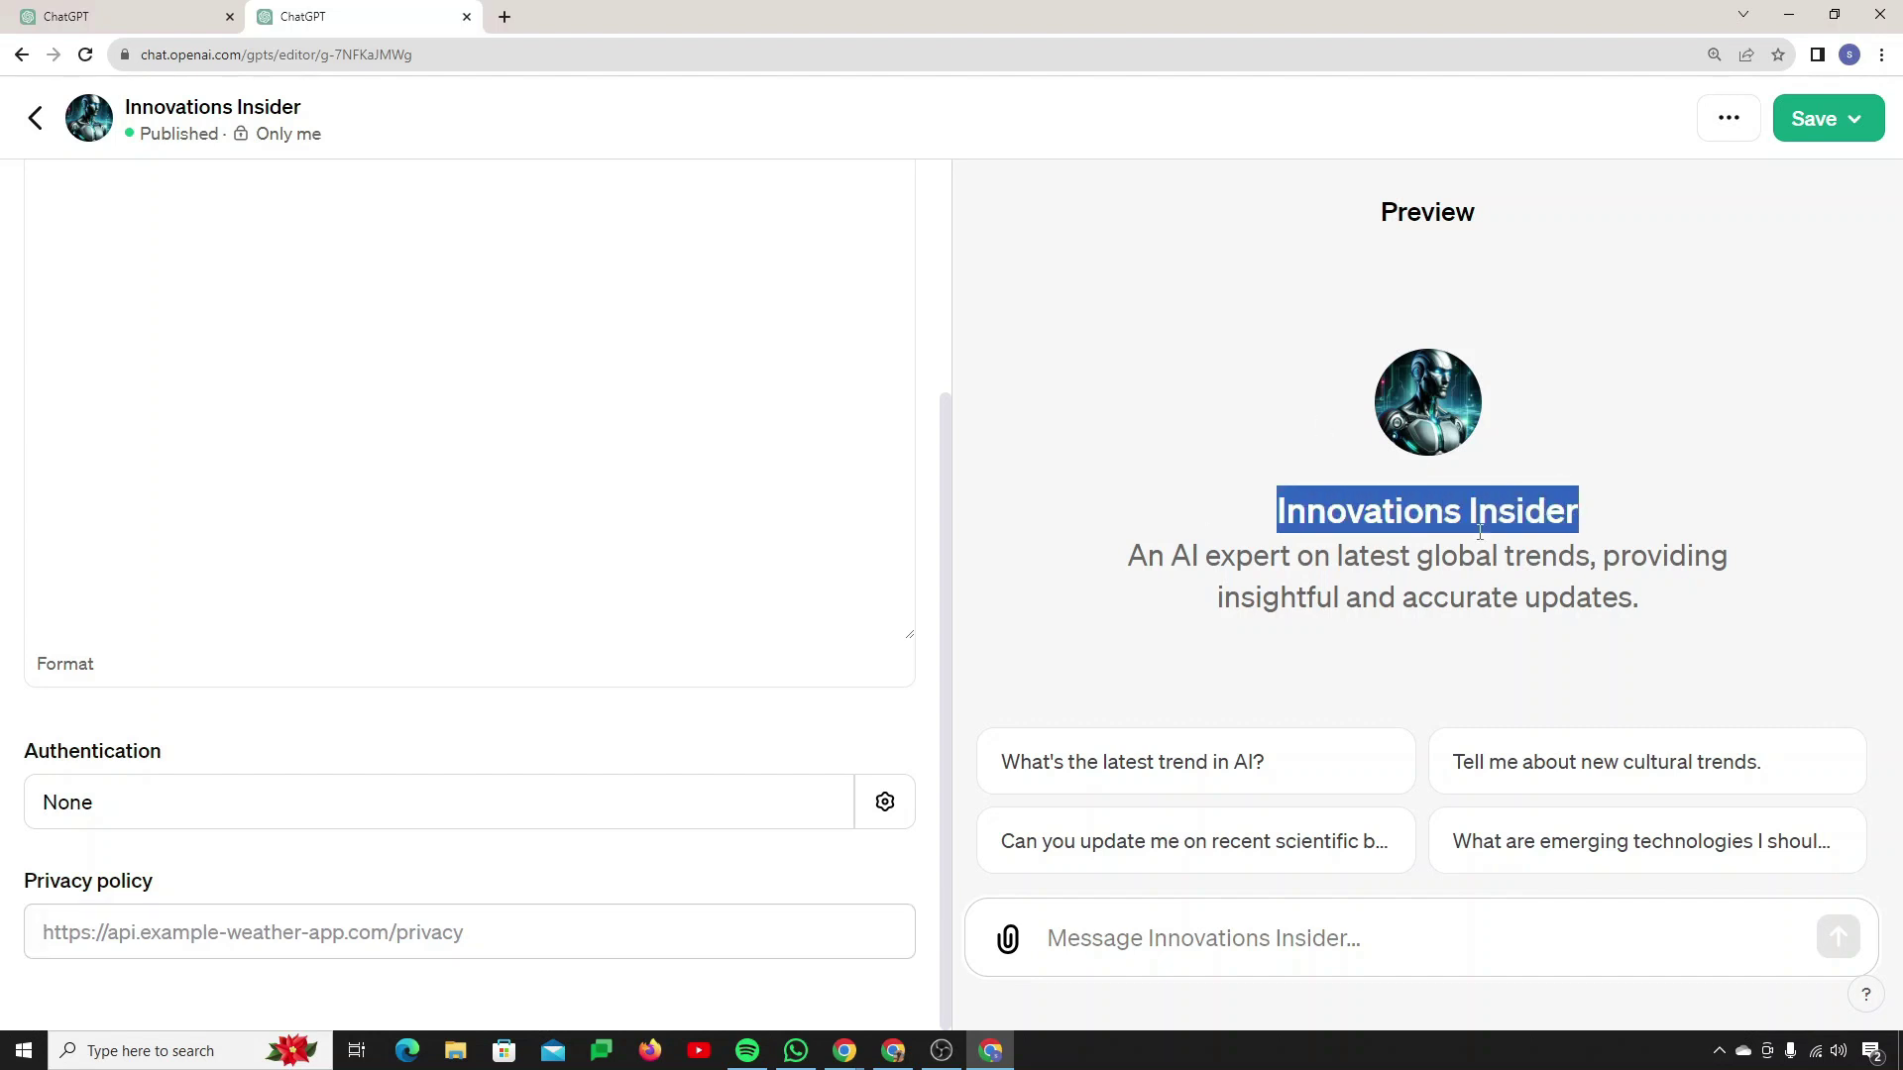
pyautogui.click(424, 942)
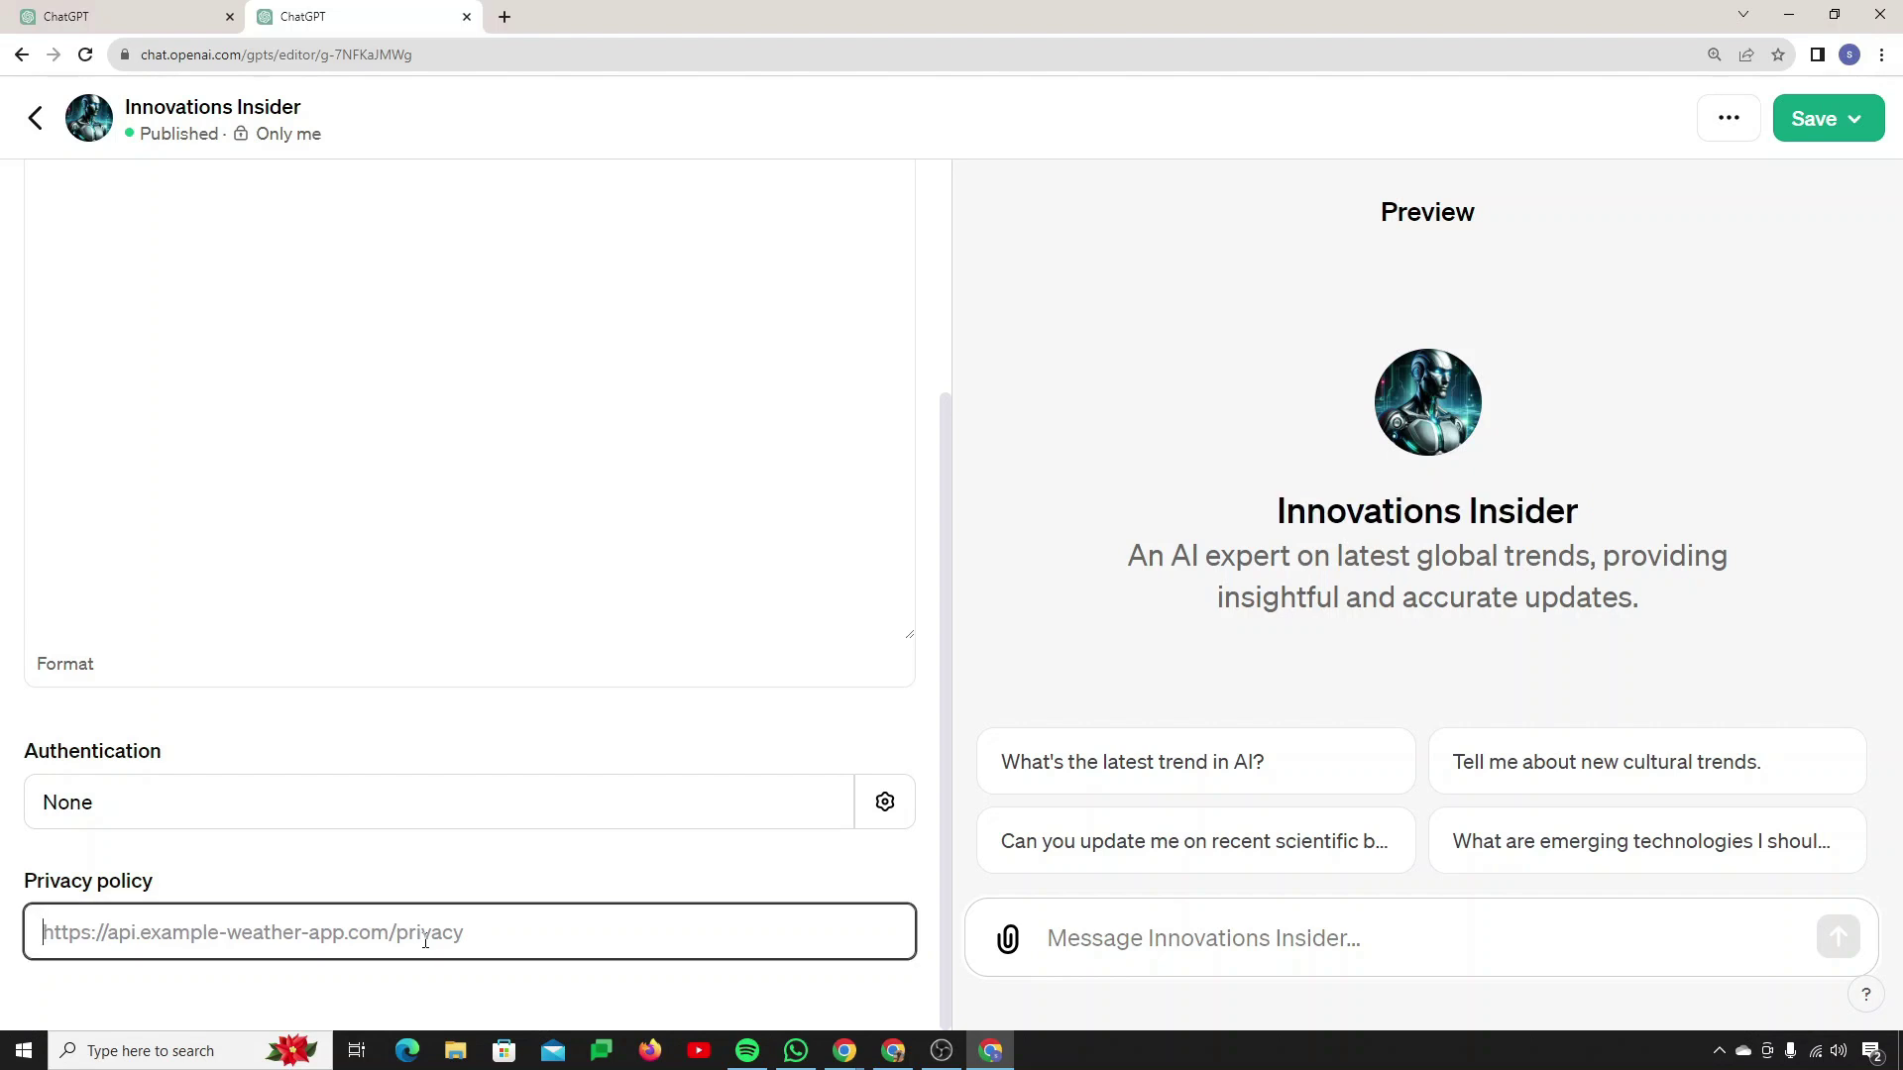
pyautogui.scroll(3, 525, 778)
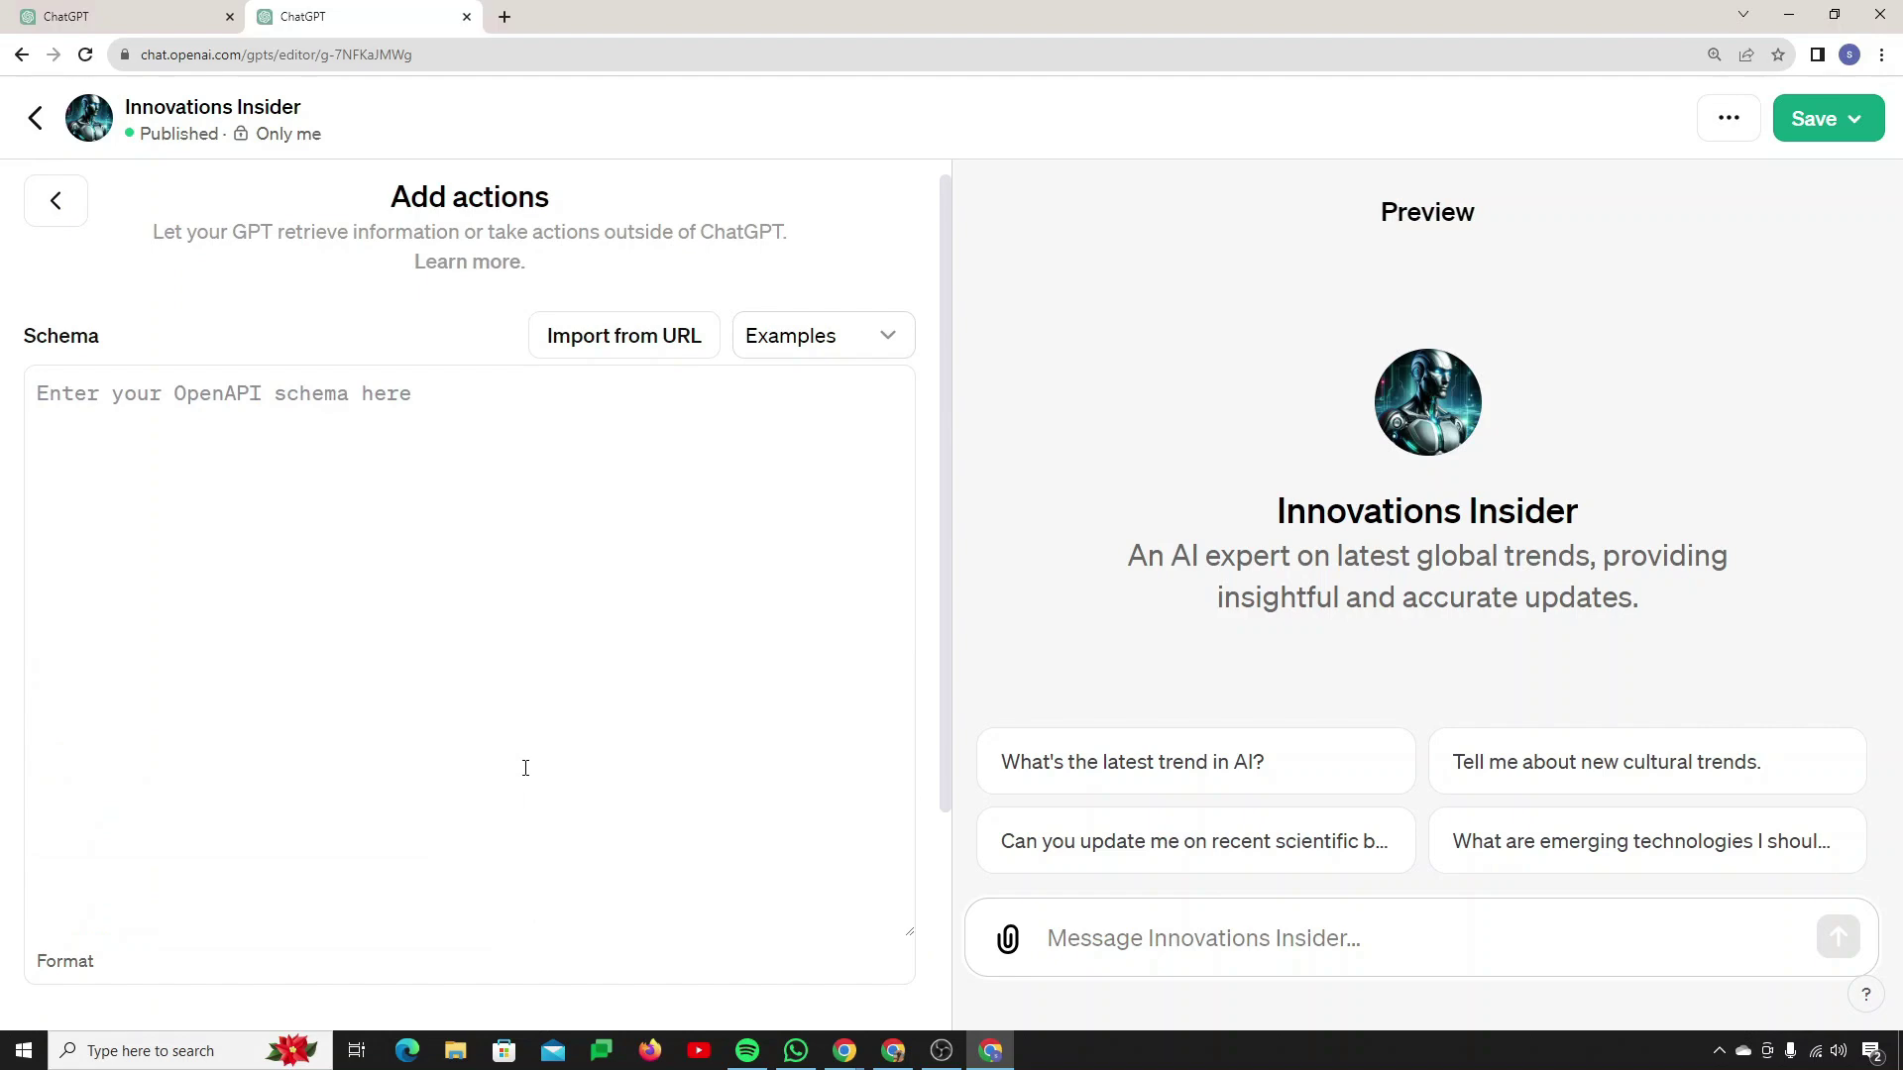
# Step: Load the Weather (JSON) example schema, then request deleting the action
pyautogui.click(783, 337)
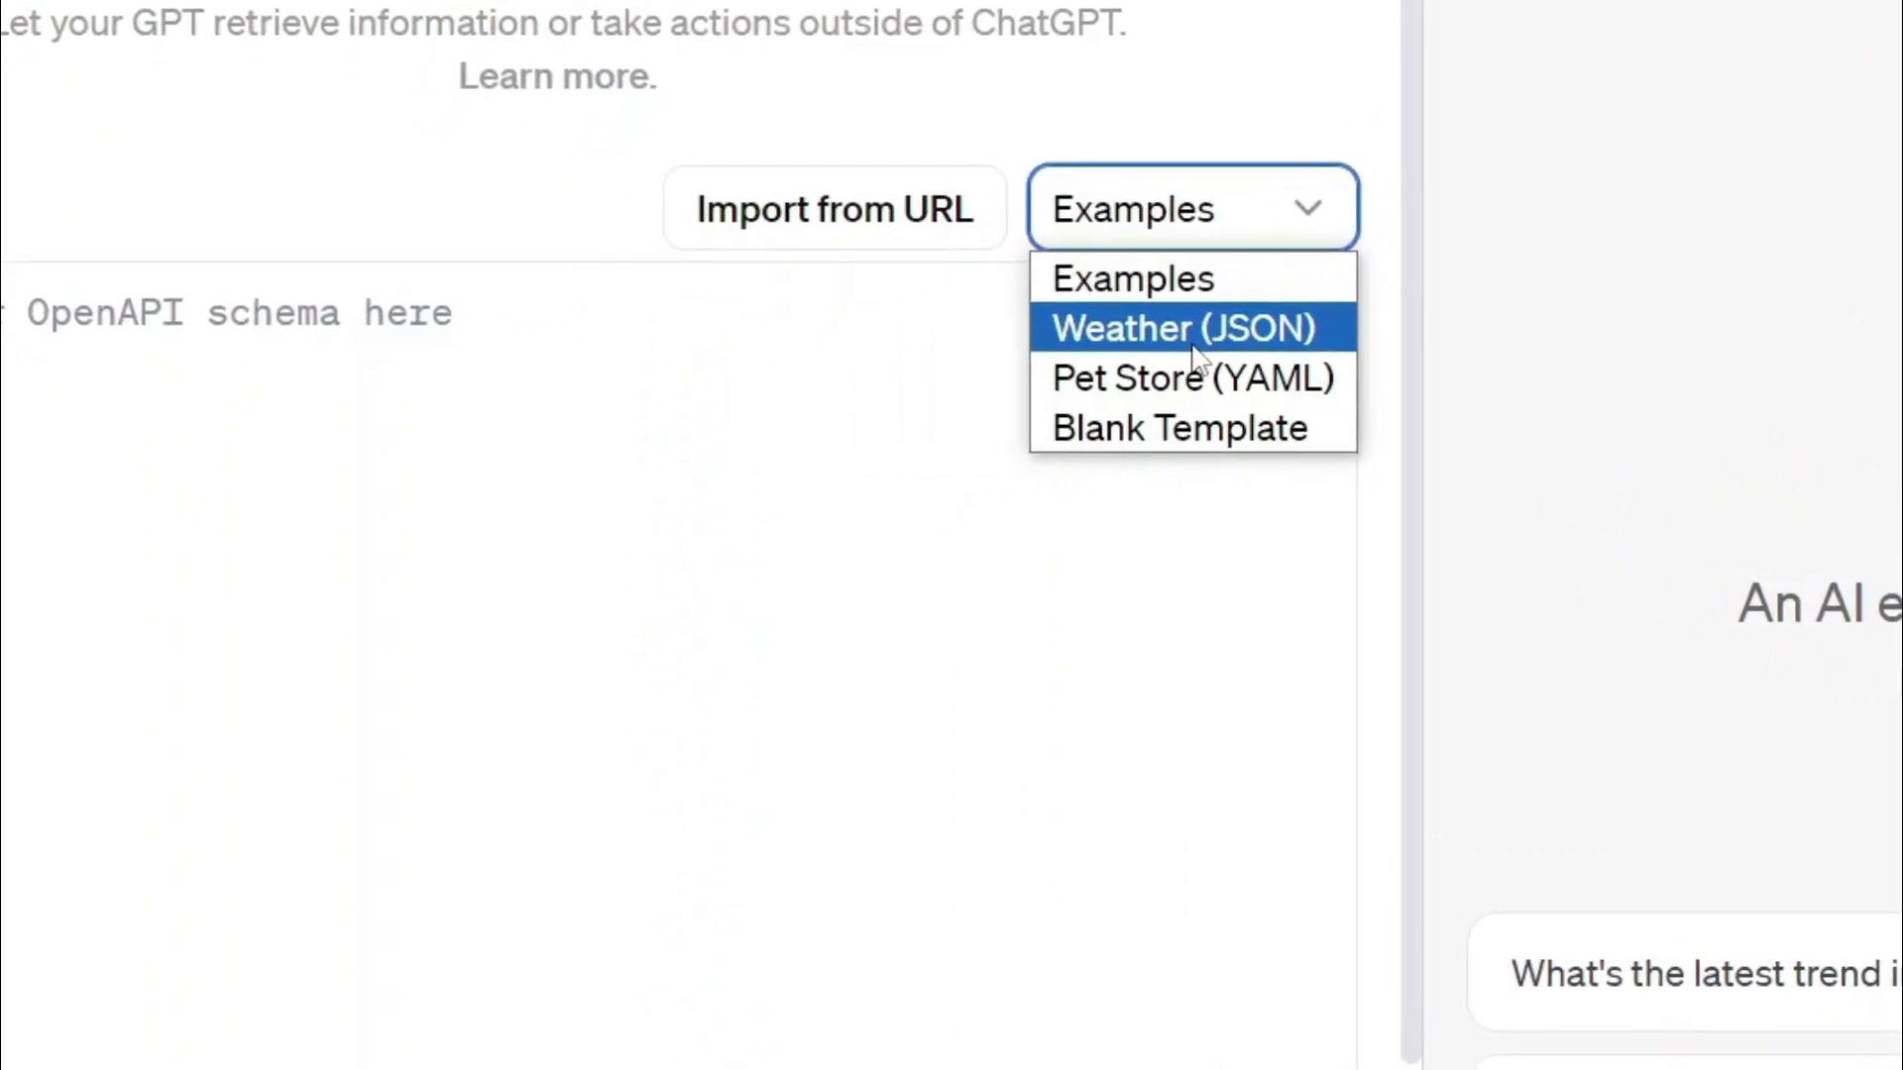
pyautogui.click(1246, 342)
pyautogui.scroll(-5, 466, 644)
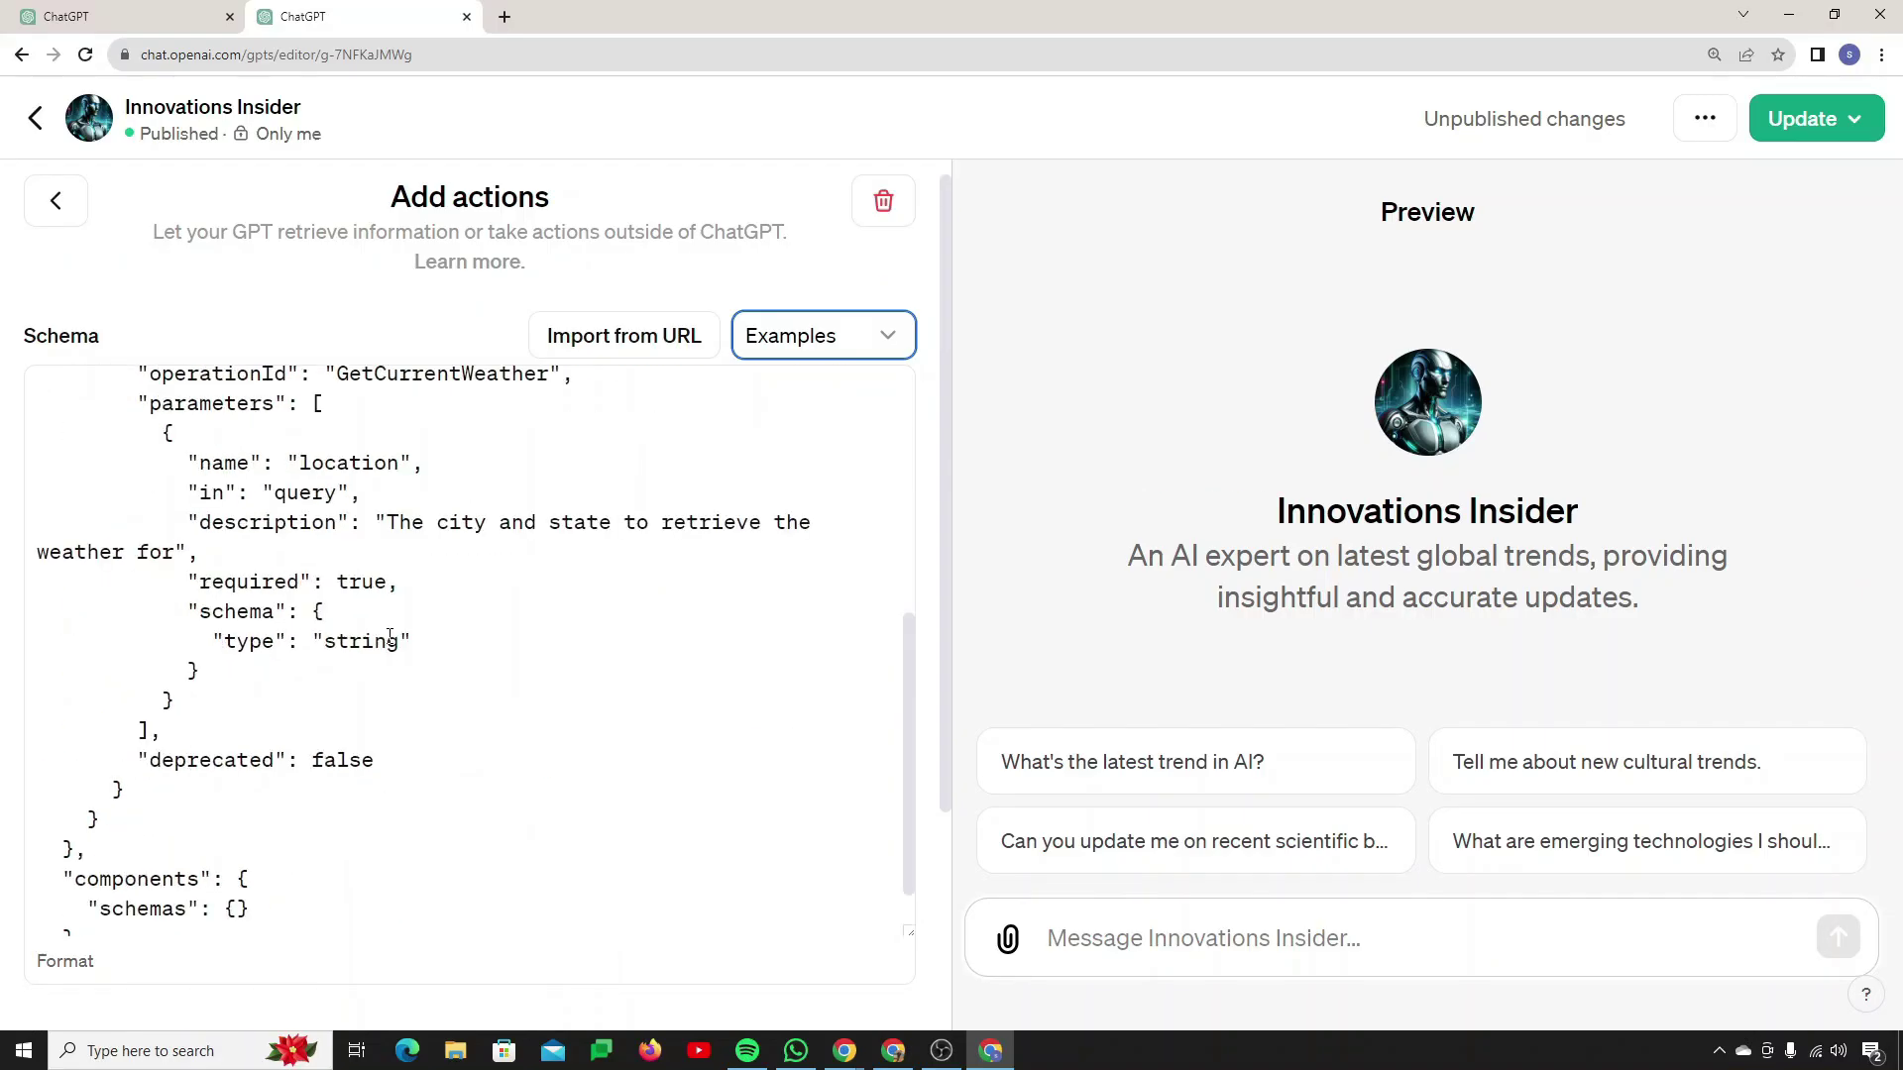
pyautogui.scroll(5, 390, 636)
pyautogui.moveTo(41, 394); pyautogui.dragTo(395, 903)
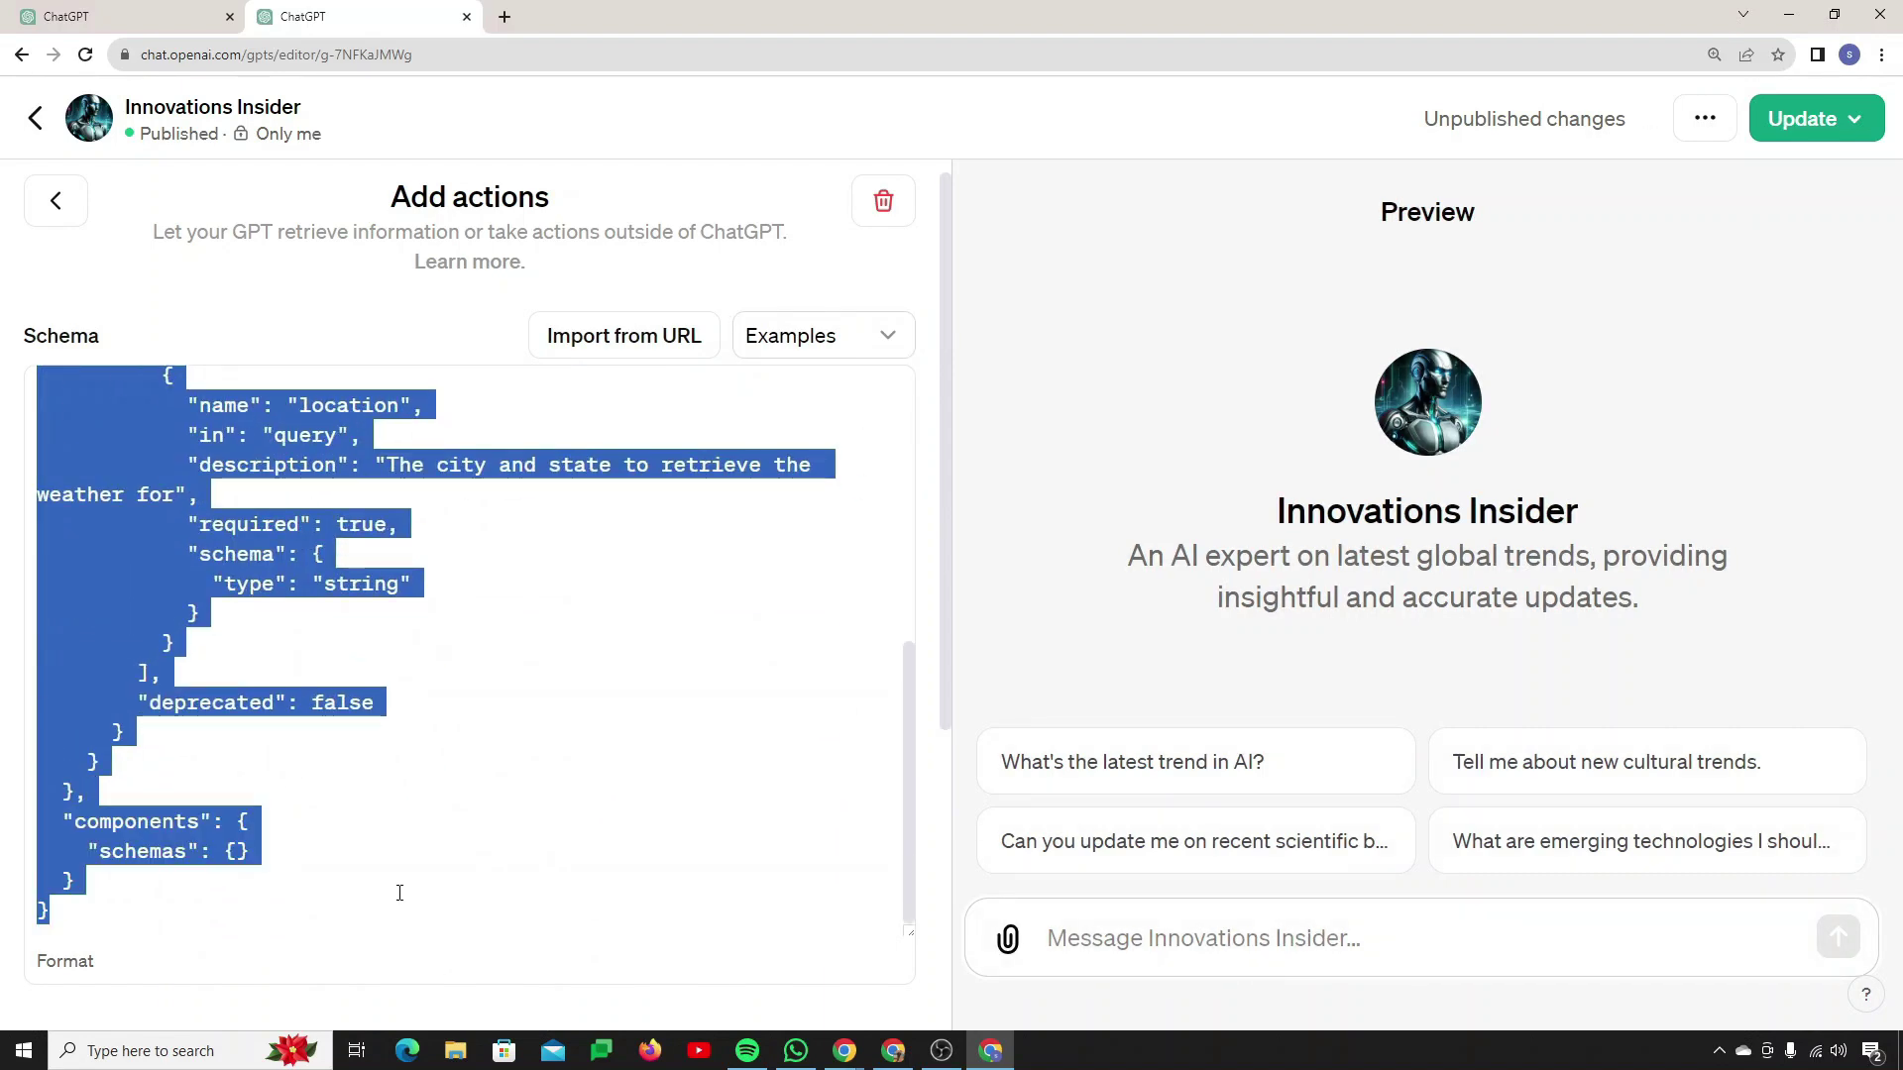
pyautogui.scroll(6, 451, 700)
pyautogui.click(669, 603)
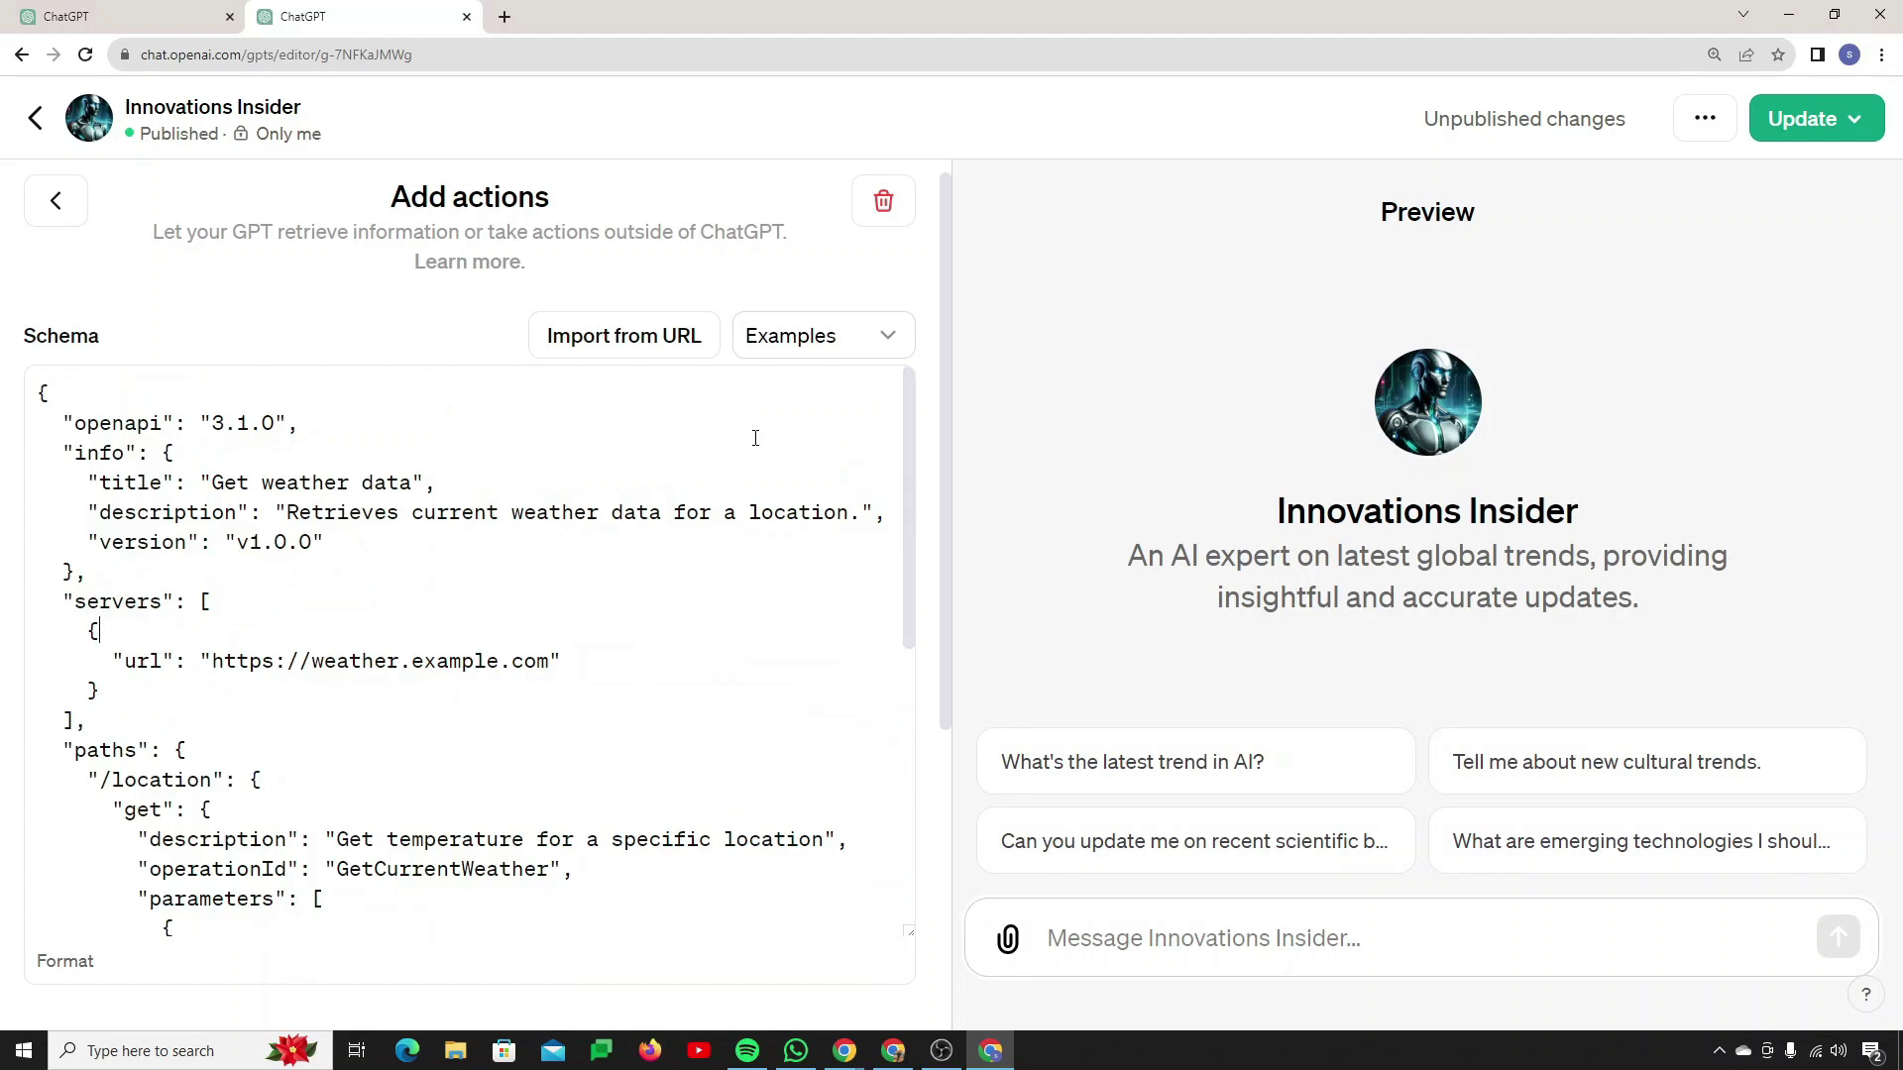
pyautogui.click(879, 205)
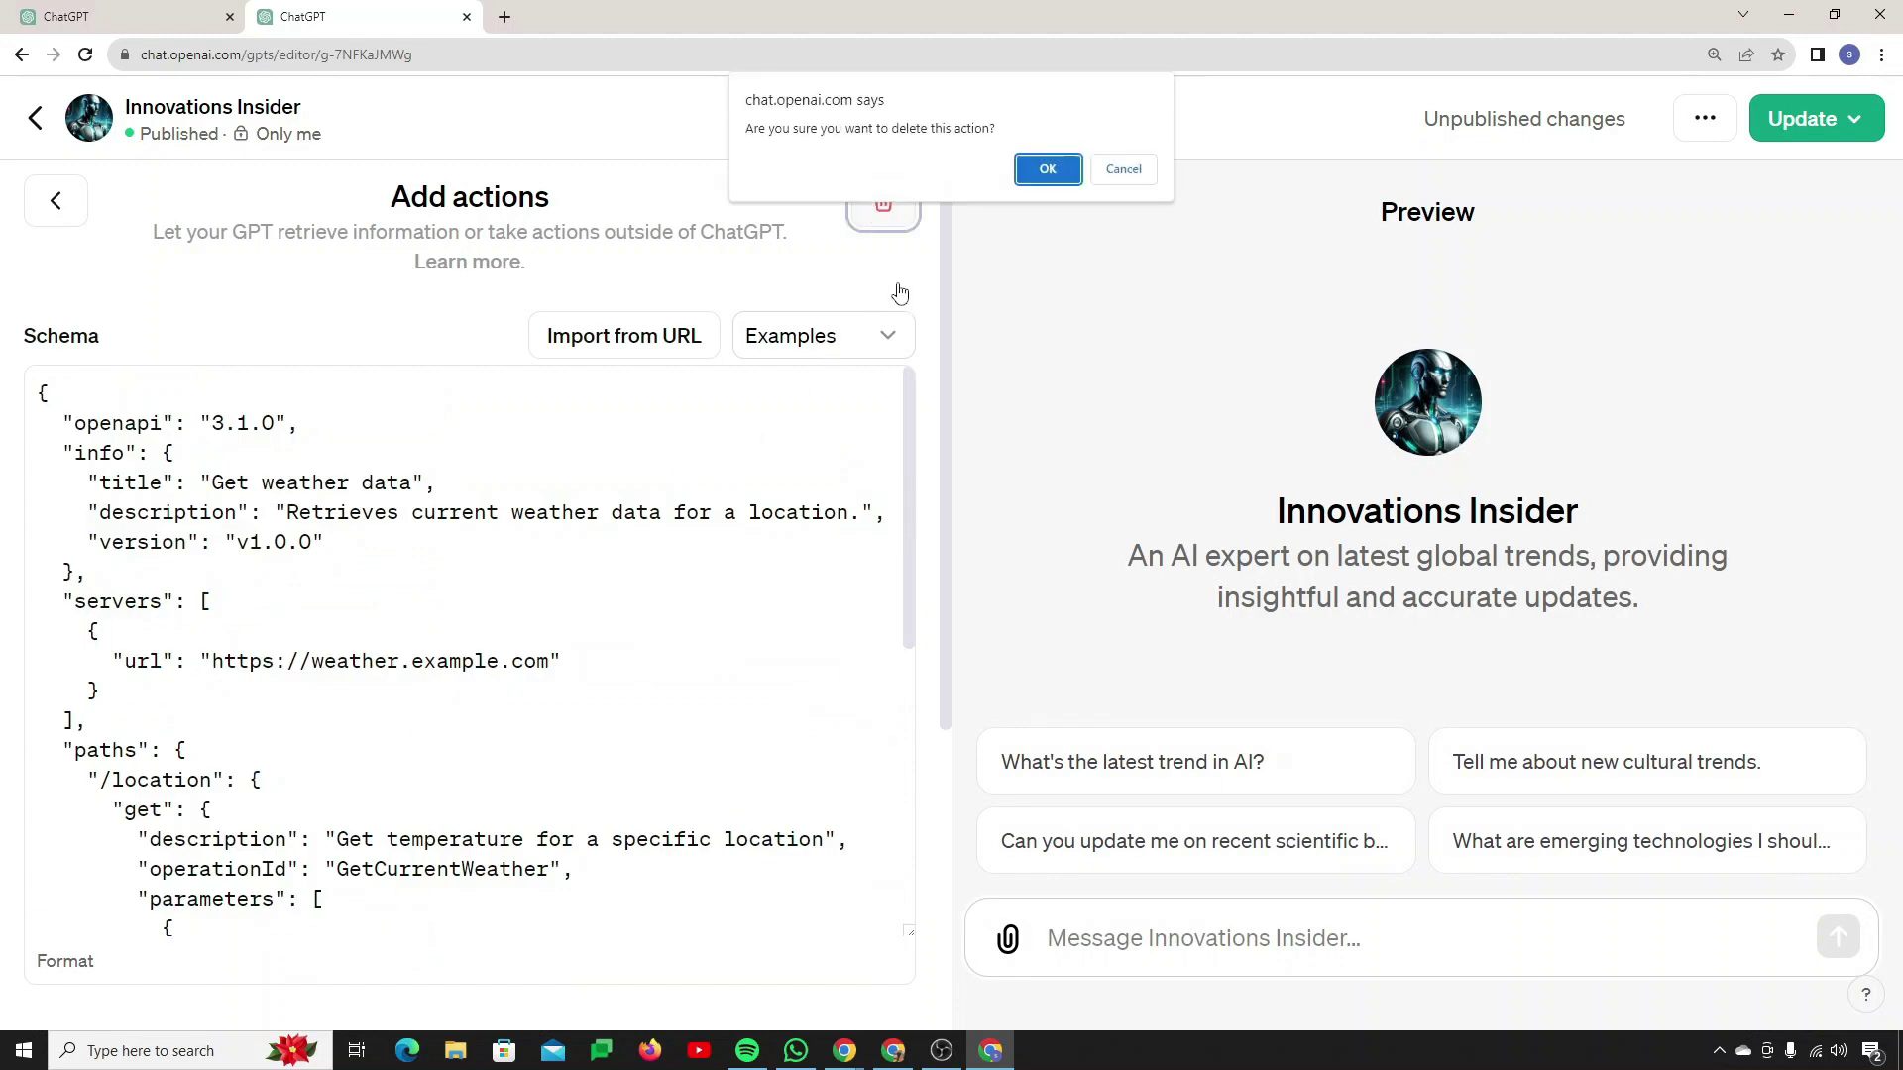
# Step: Confirm deleting the weather action and open Zapier's AI Actions docs for GPTs
pyautogui.click(1045, 167)
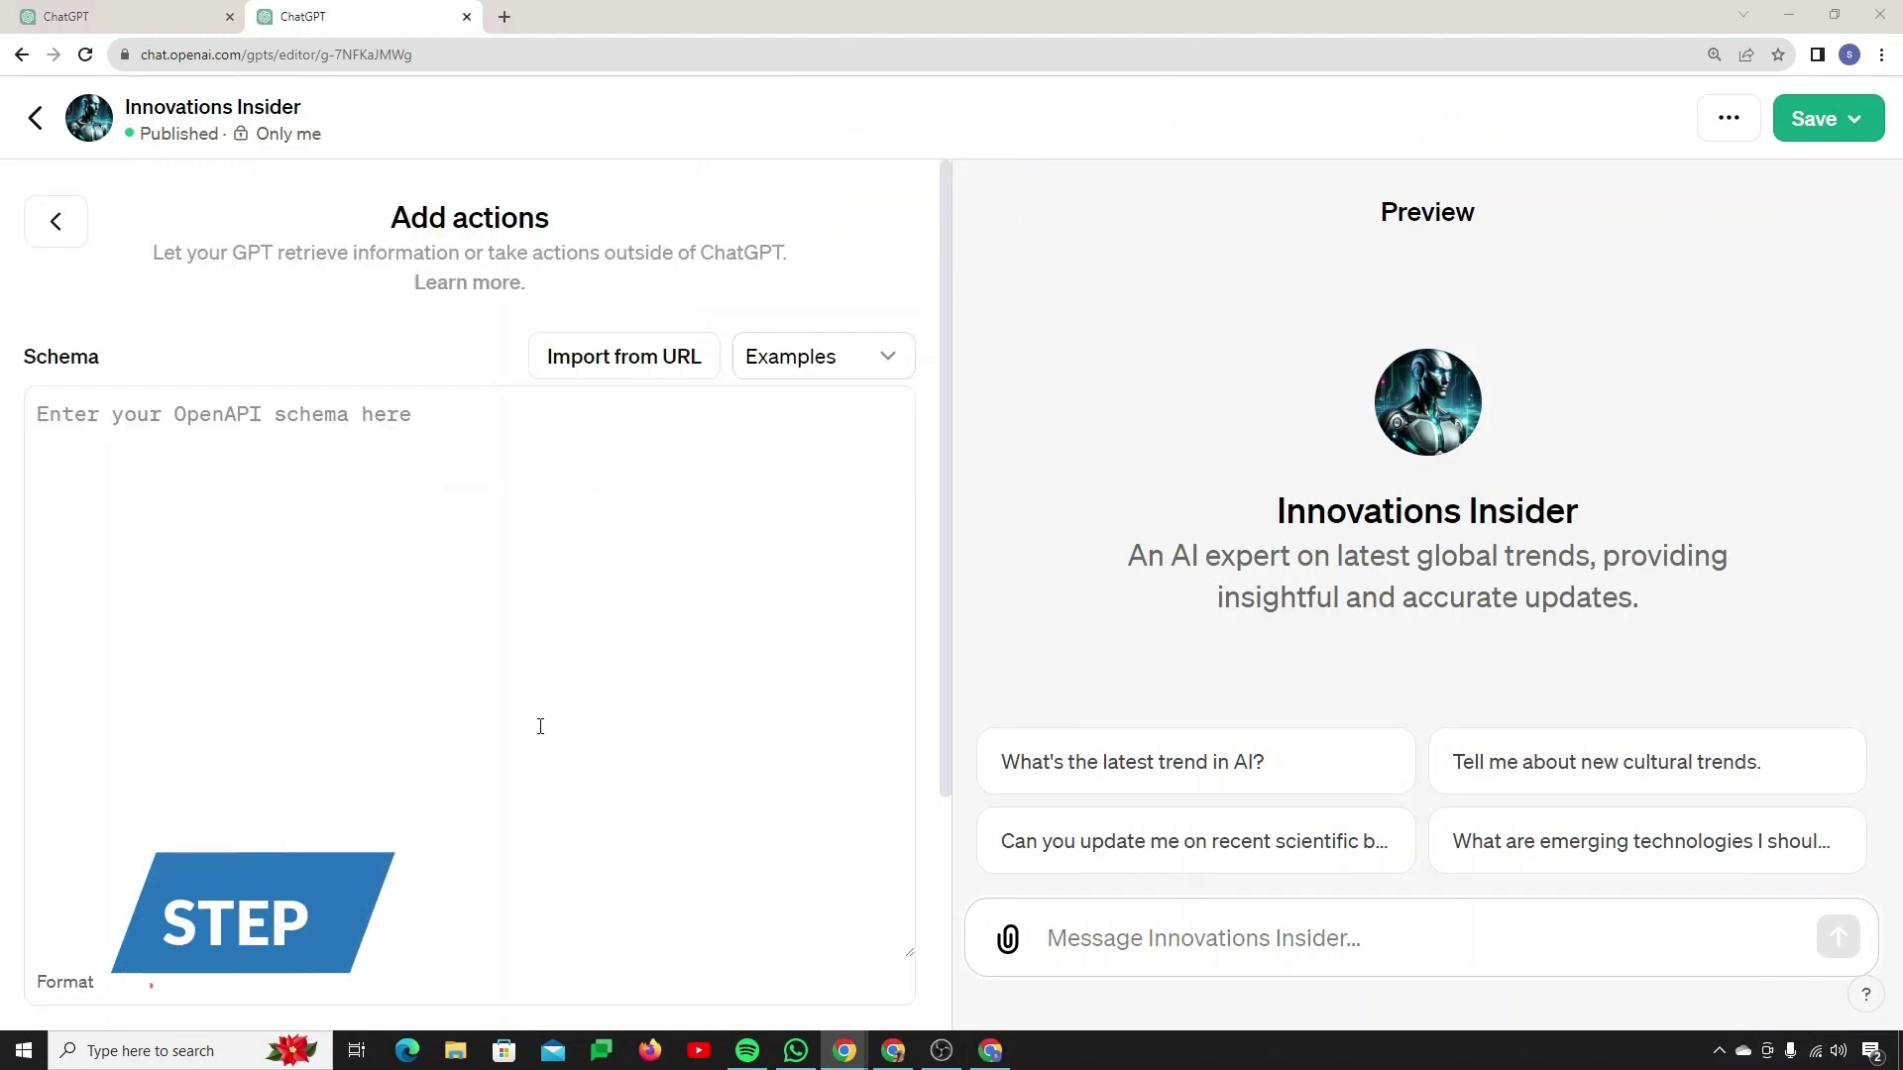
pyautogui.click(892, 1051)
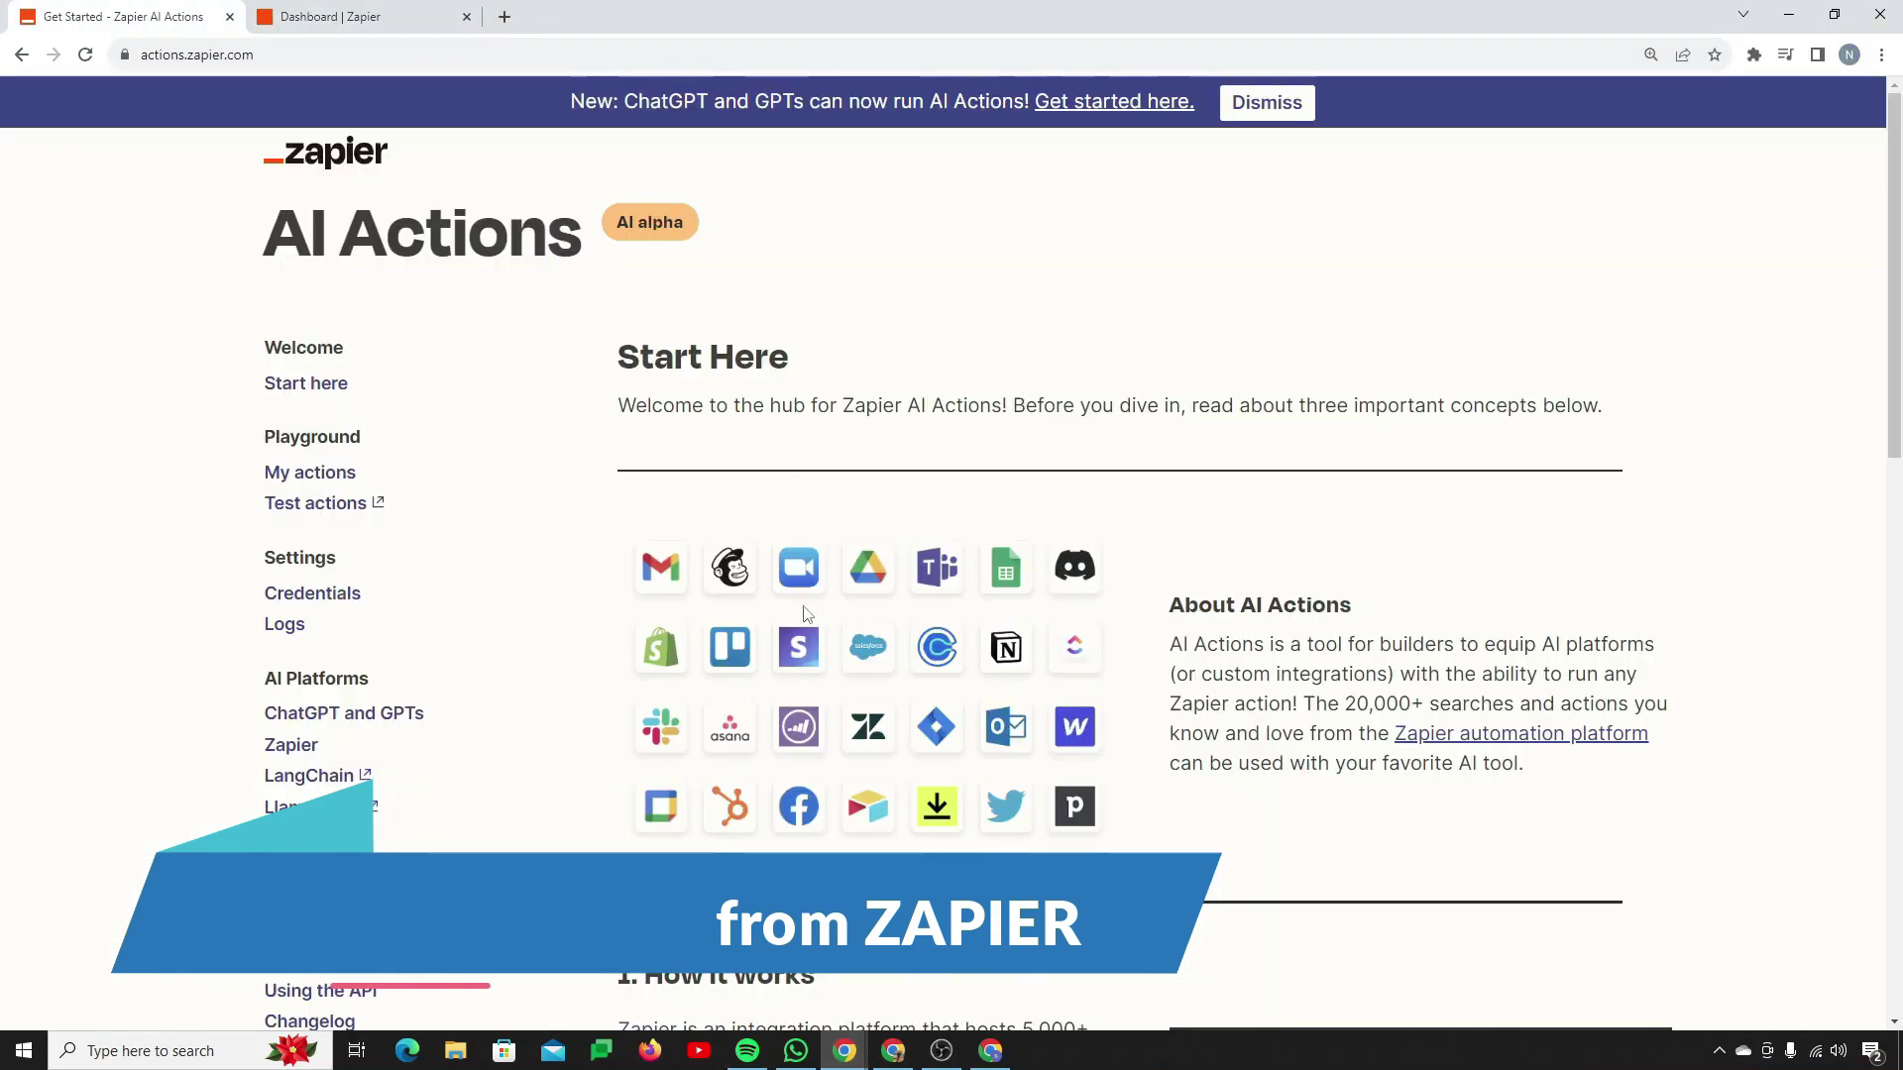
pyautogui.click(297, 714)
# Step: Copy the special GPT schema URL from the Get started docs and return to ChatGPT
pyautogui.scroll(-15, 832, 607)
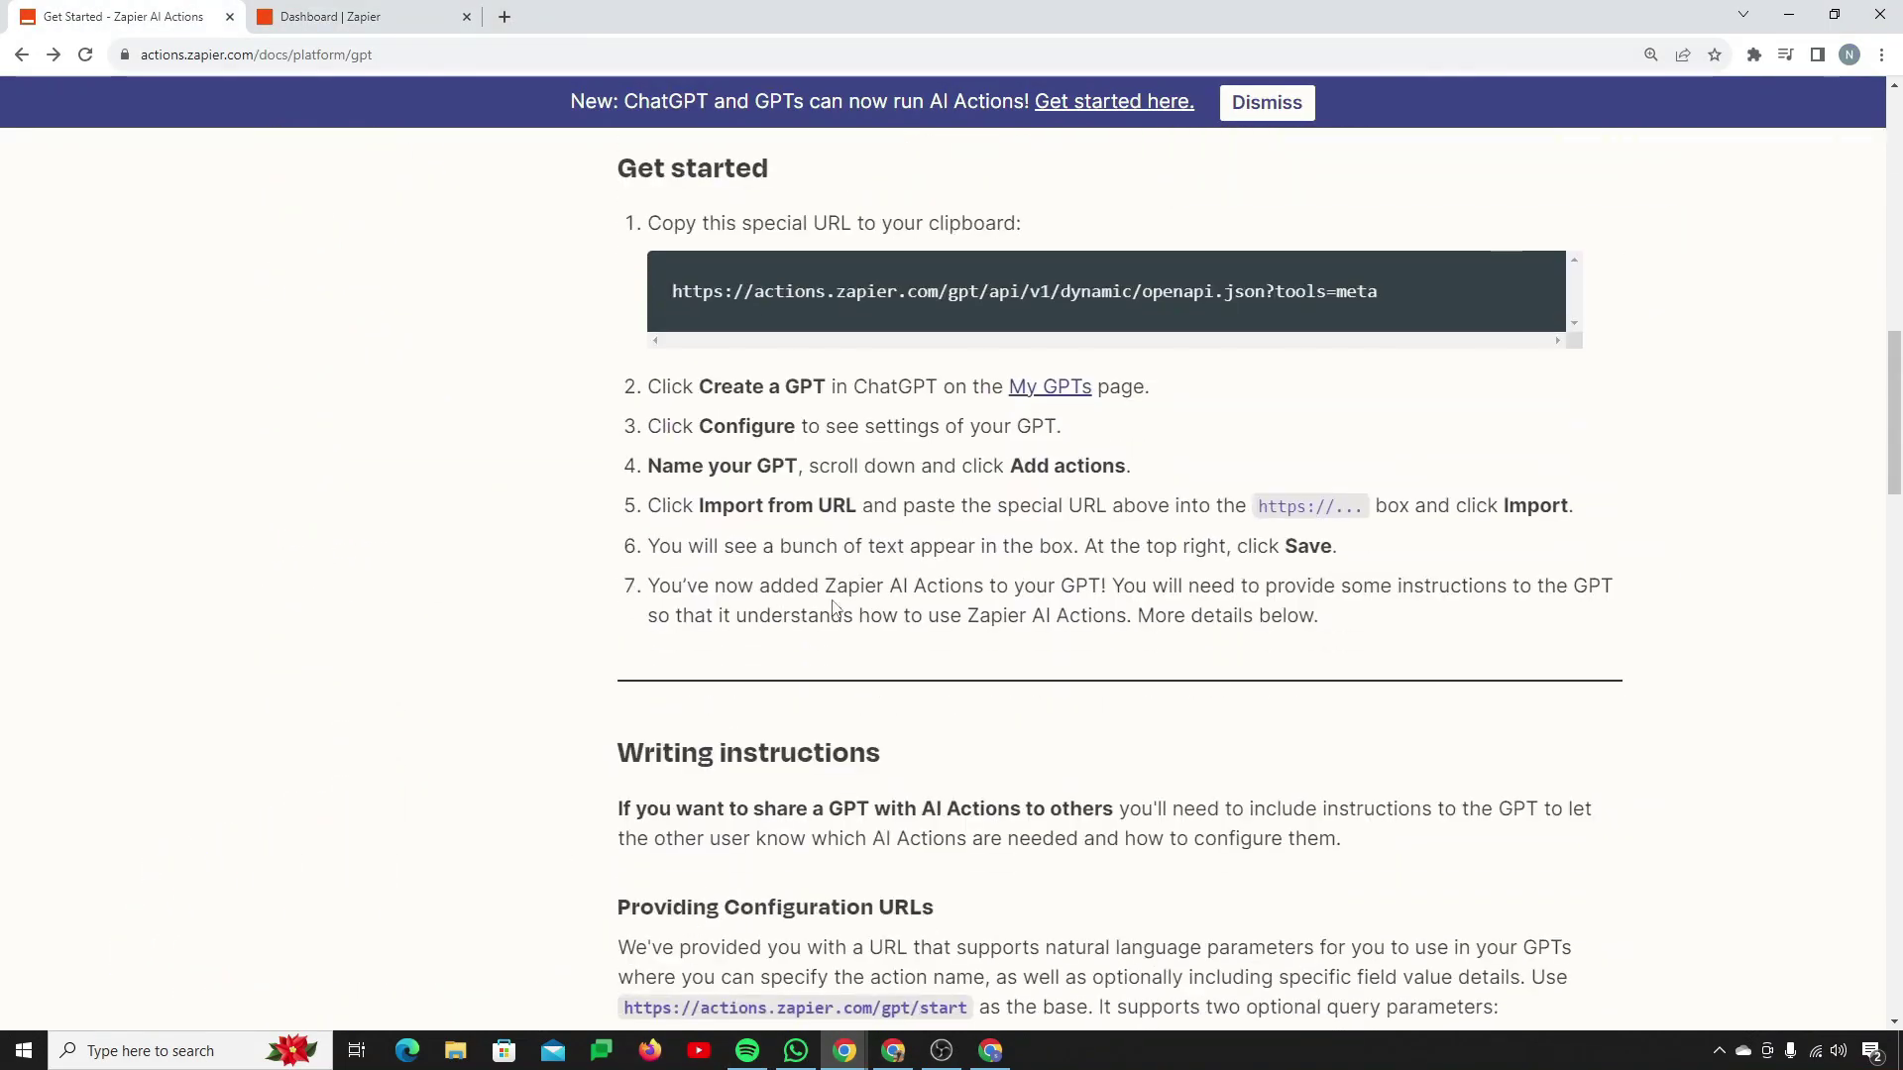
pyautogui.scroll(10, 833, 607)
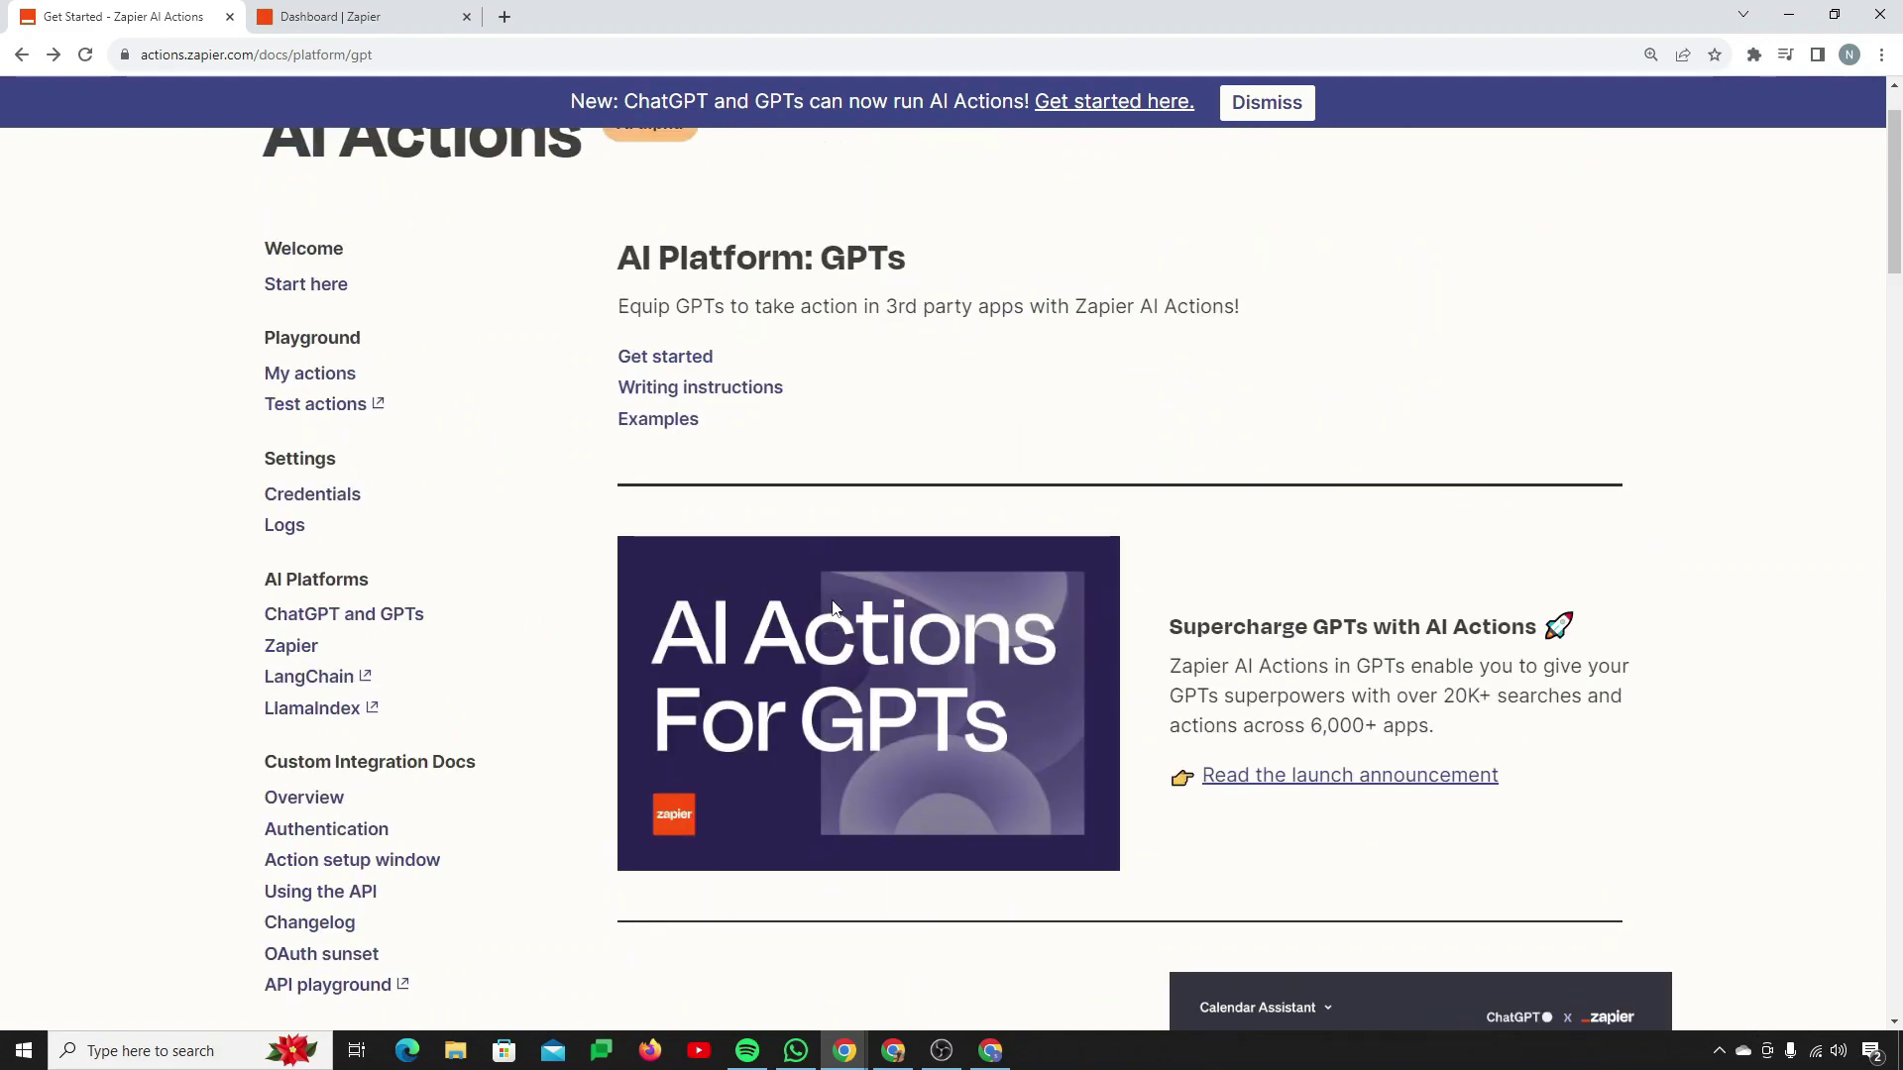
pyautogui.scroll(1, 833, 607)
pyautogui.scroll(-3, 832, 607)
pyautogui.scroll(3, 832, 608)
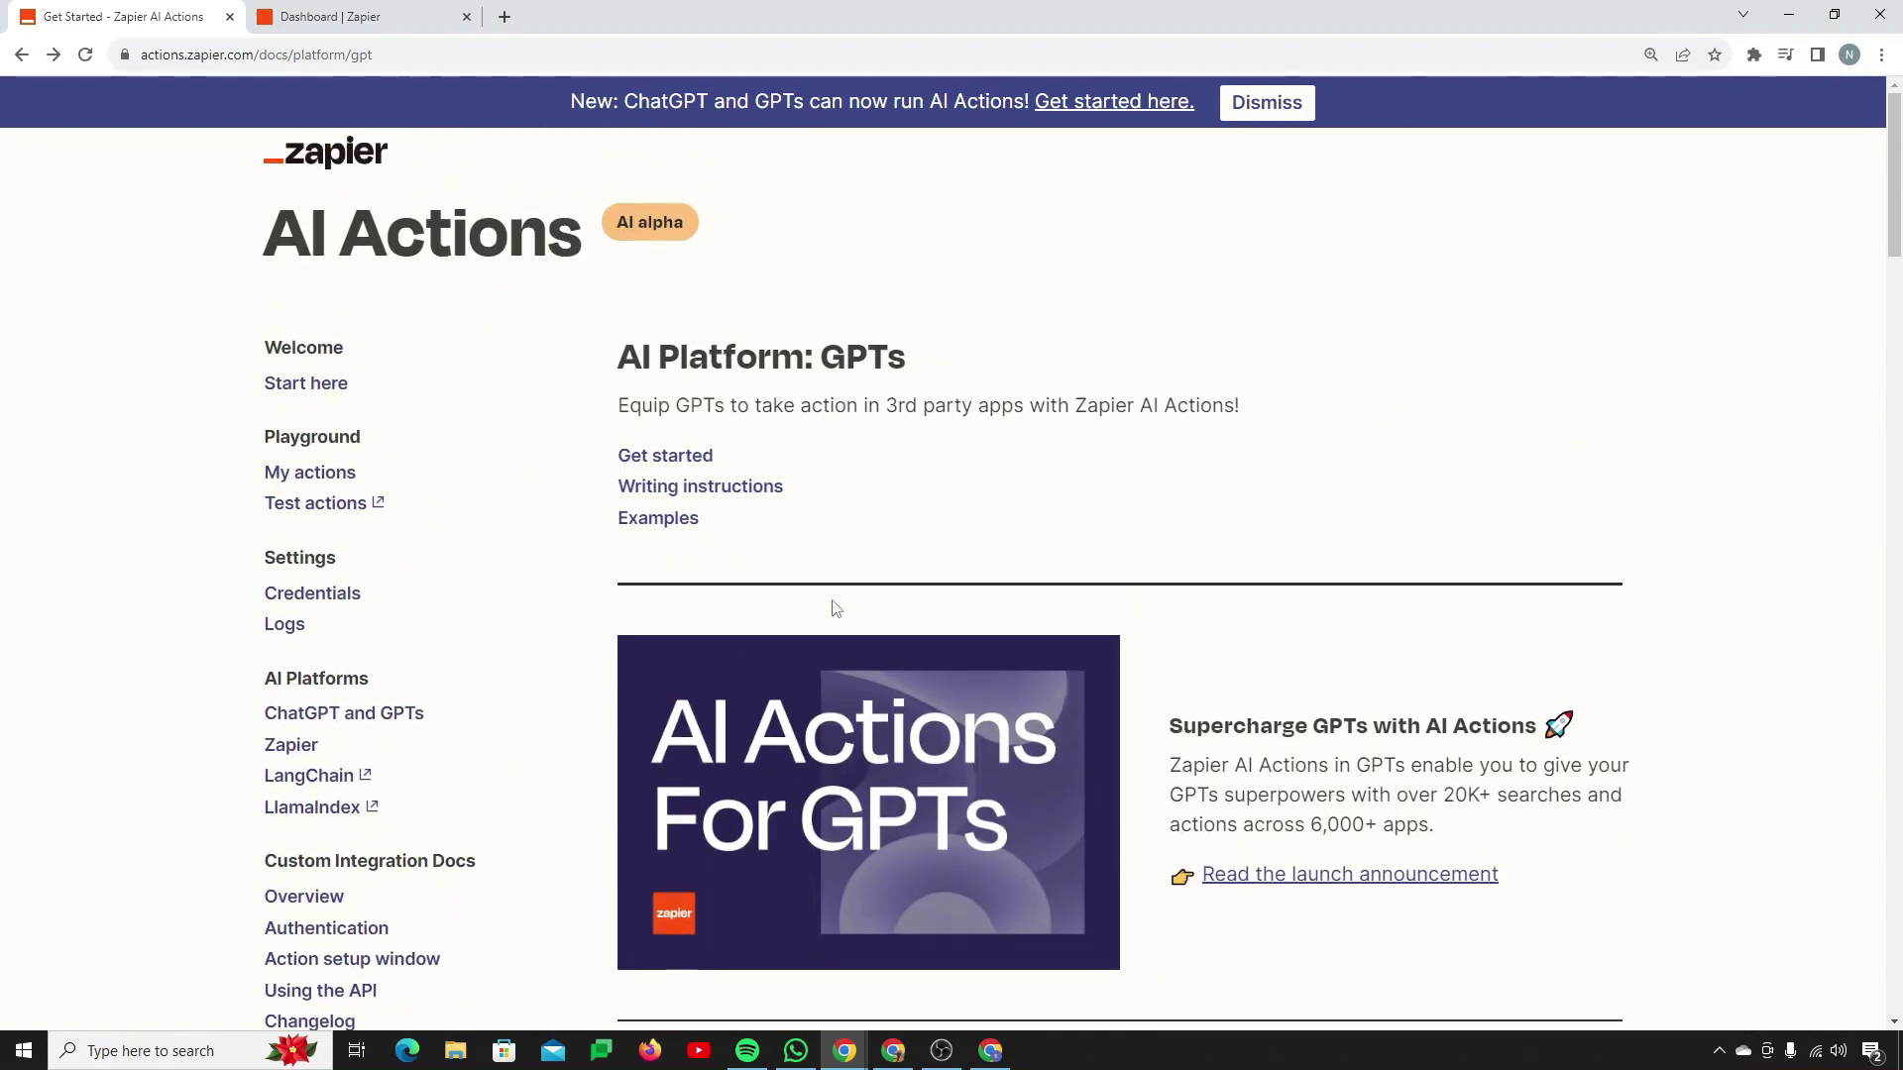
pyautogui.scroll(-12, 832, 607)
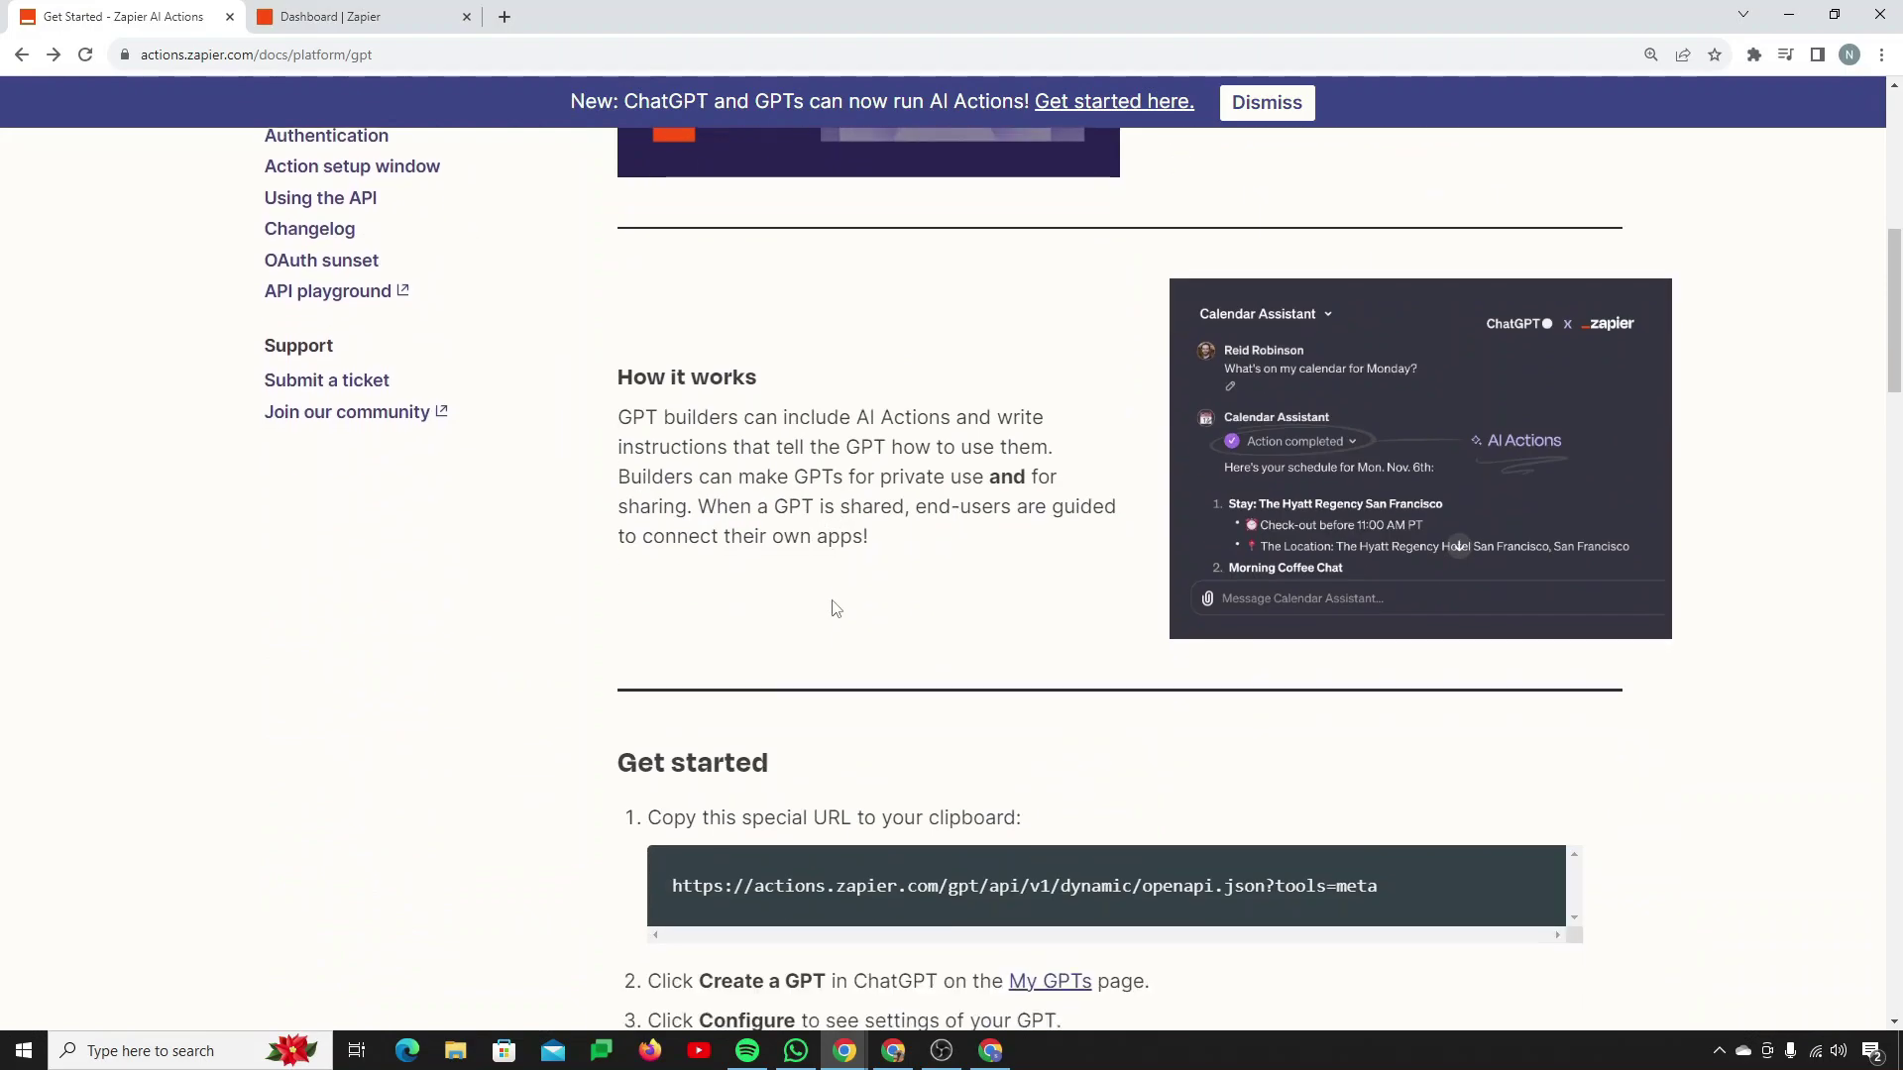
pyautogui.tripleClick(787, 499)
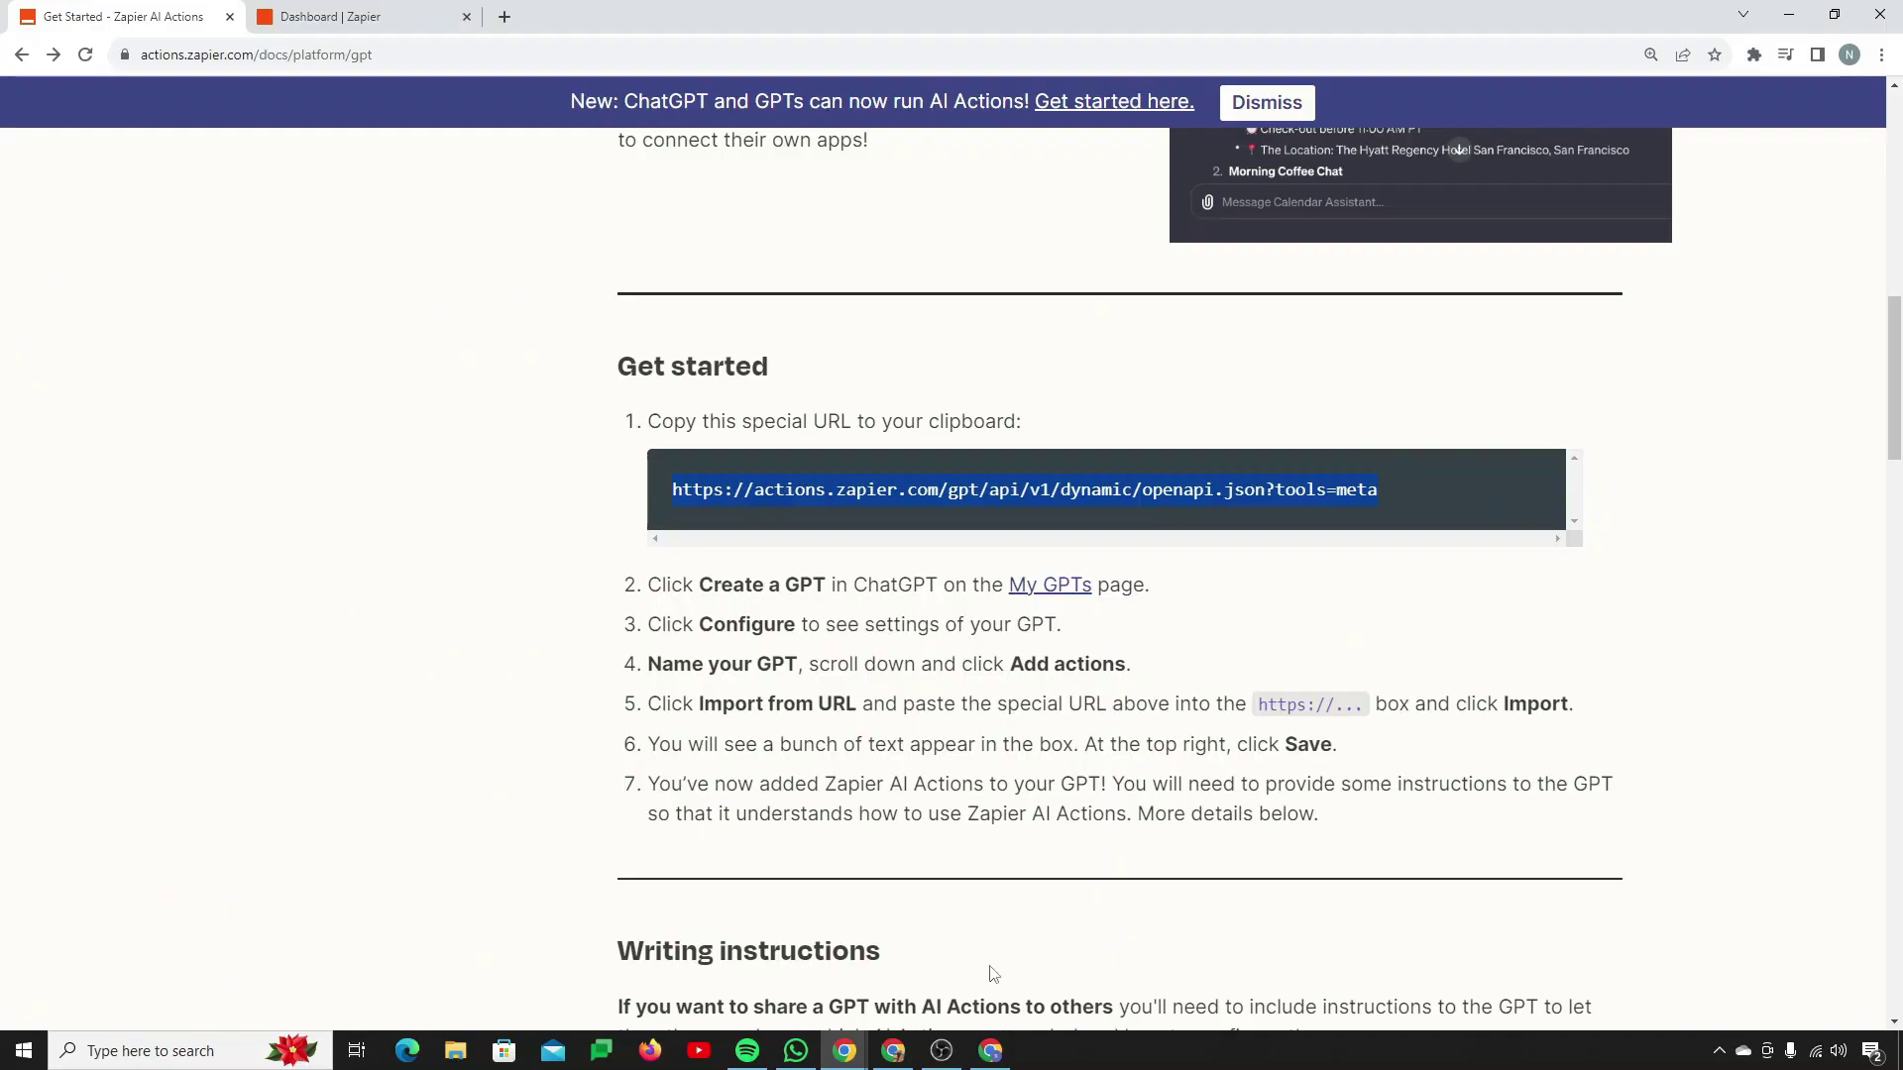
pyautogui.click(991, 1051)
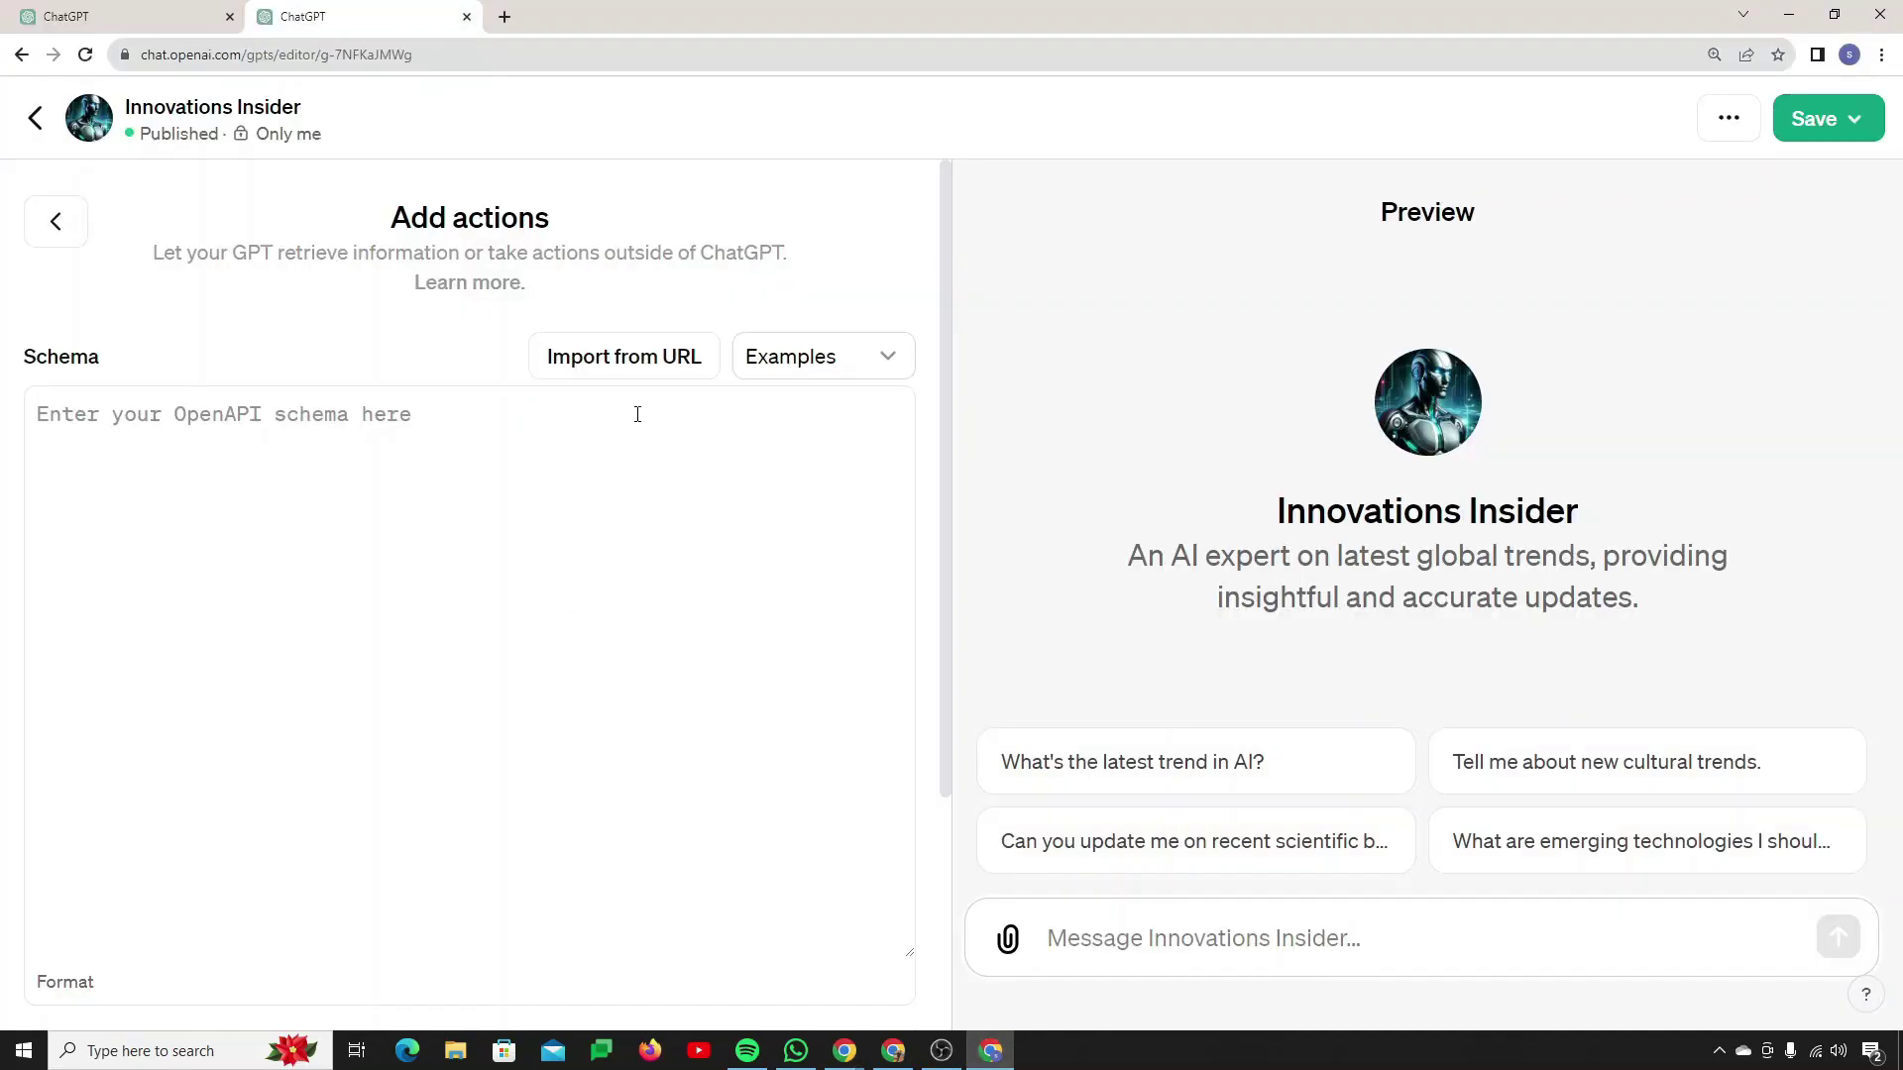
# Step: Import the Zapier schema by pasting the special URL into Import from URL
pyautogui.click(610, 365)
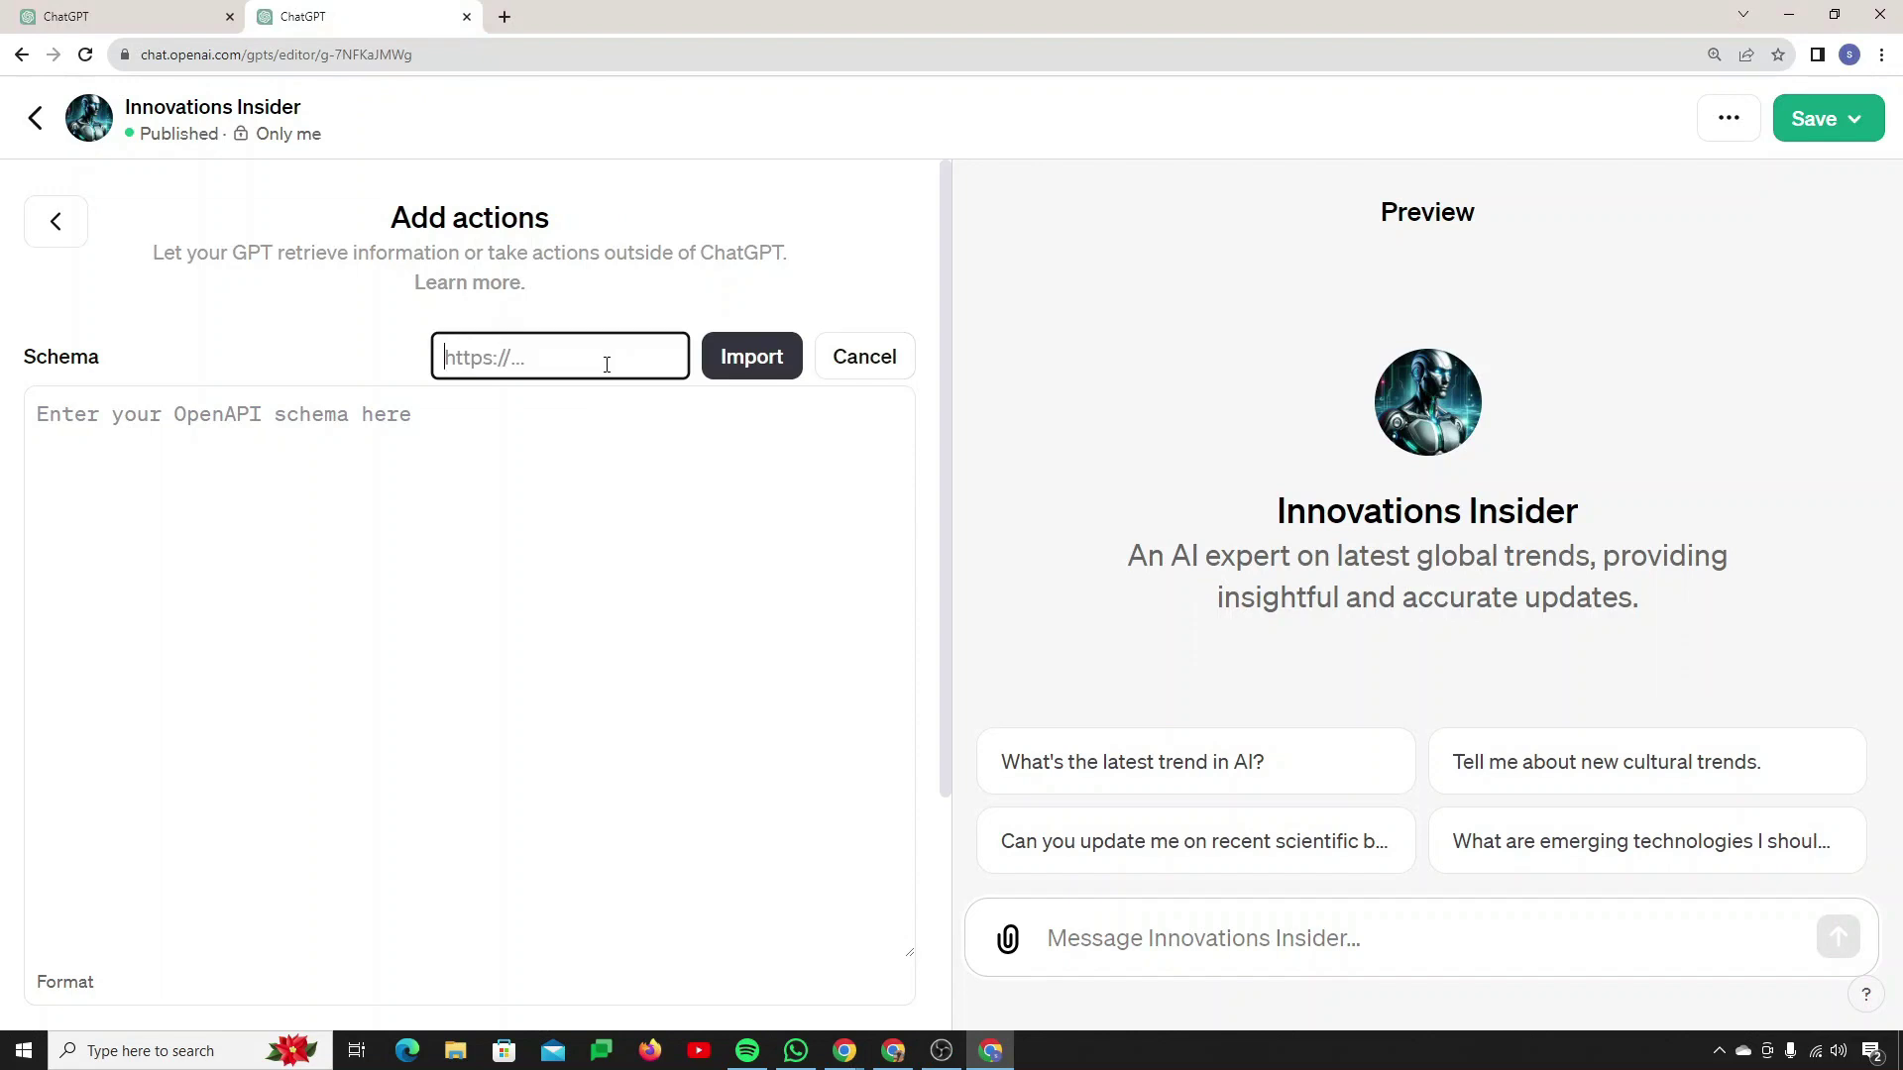
pyautogui.hotkey('ctrl', 'v')
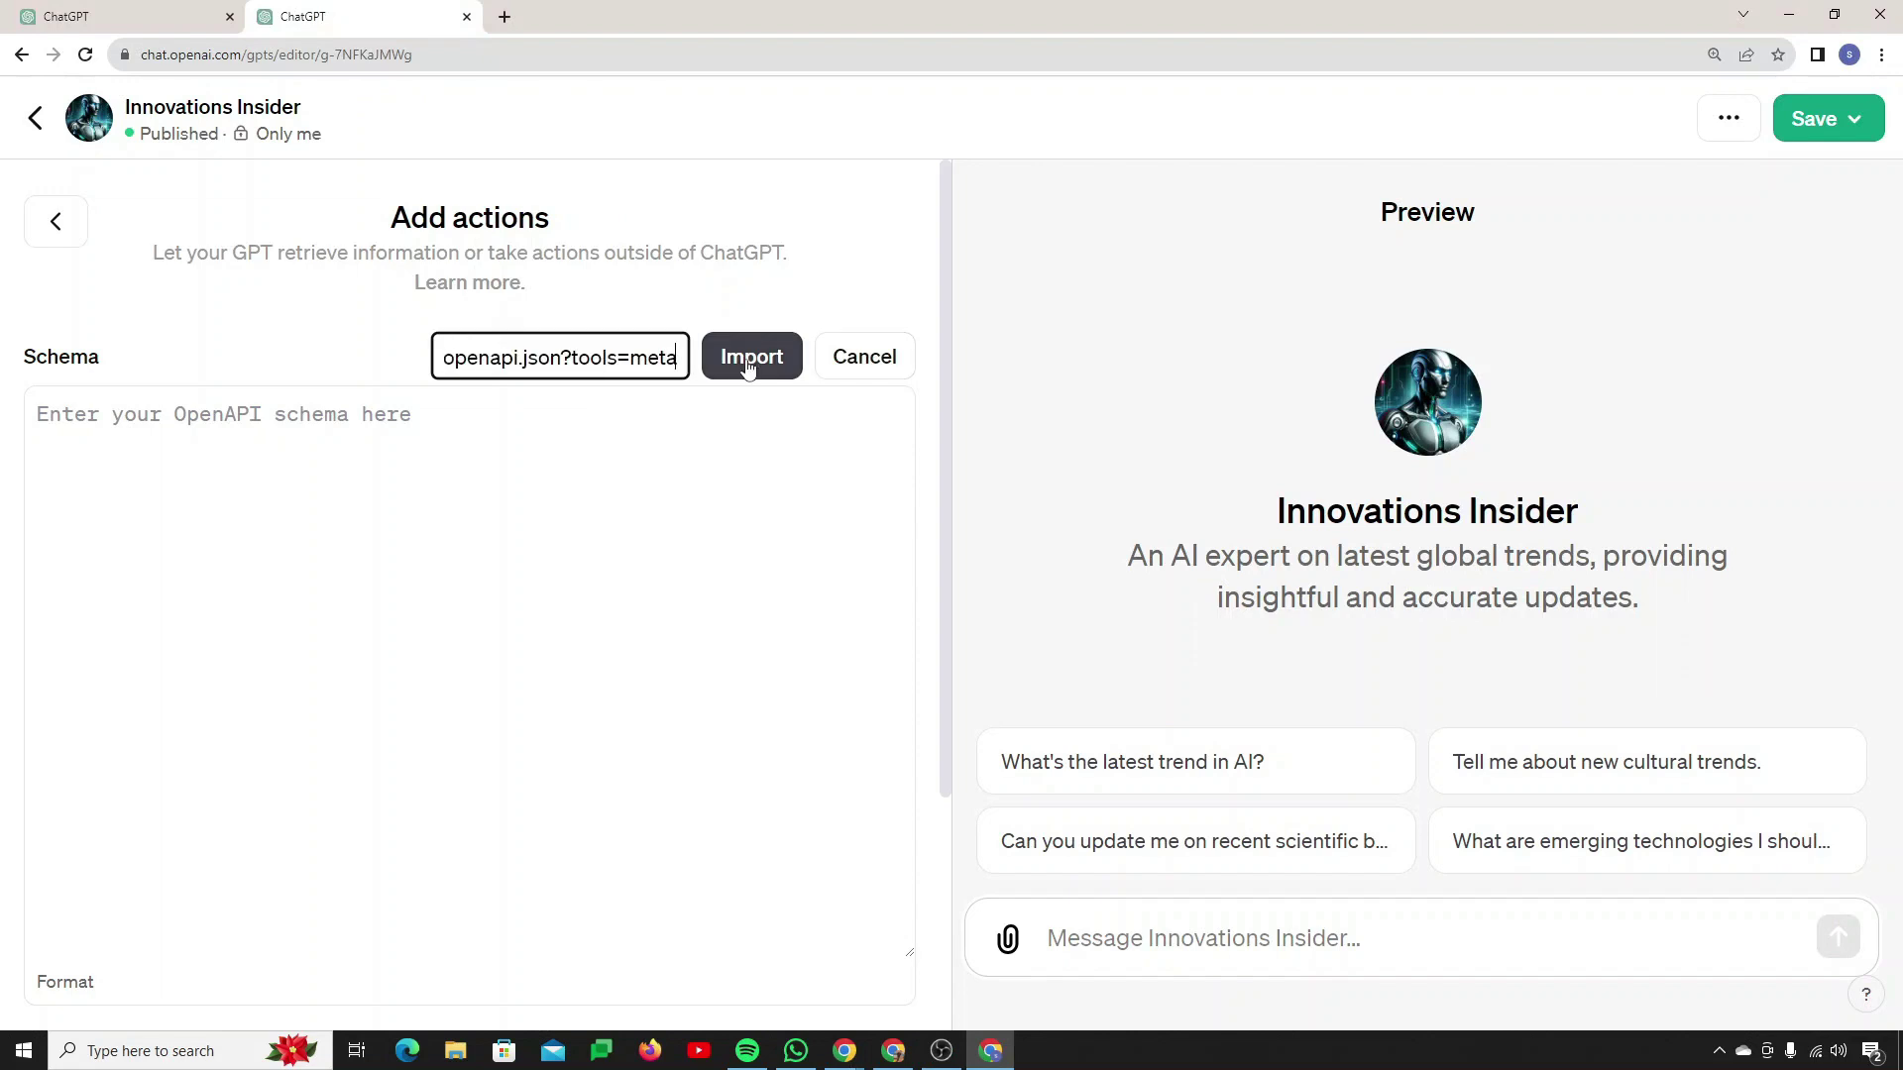
pyautogui.click(749, 369)
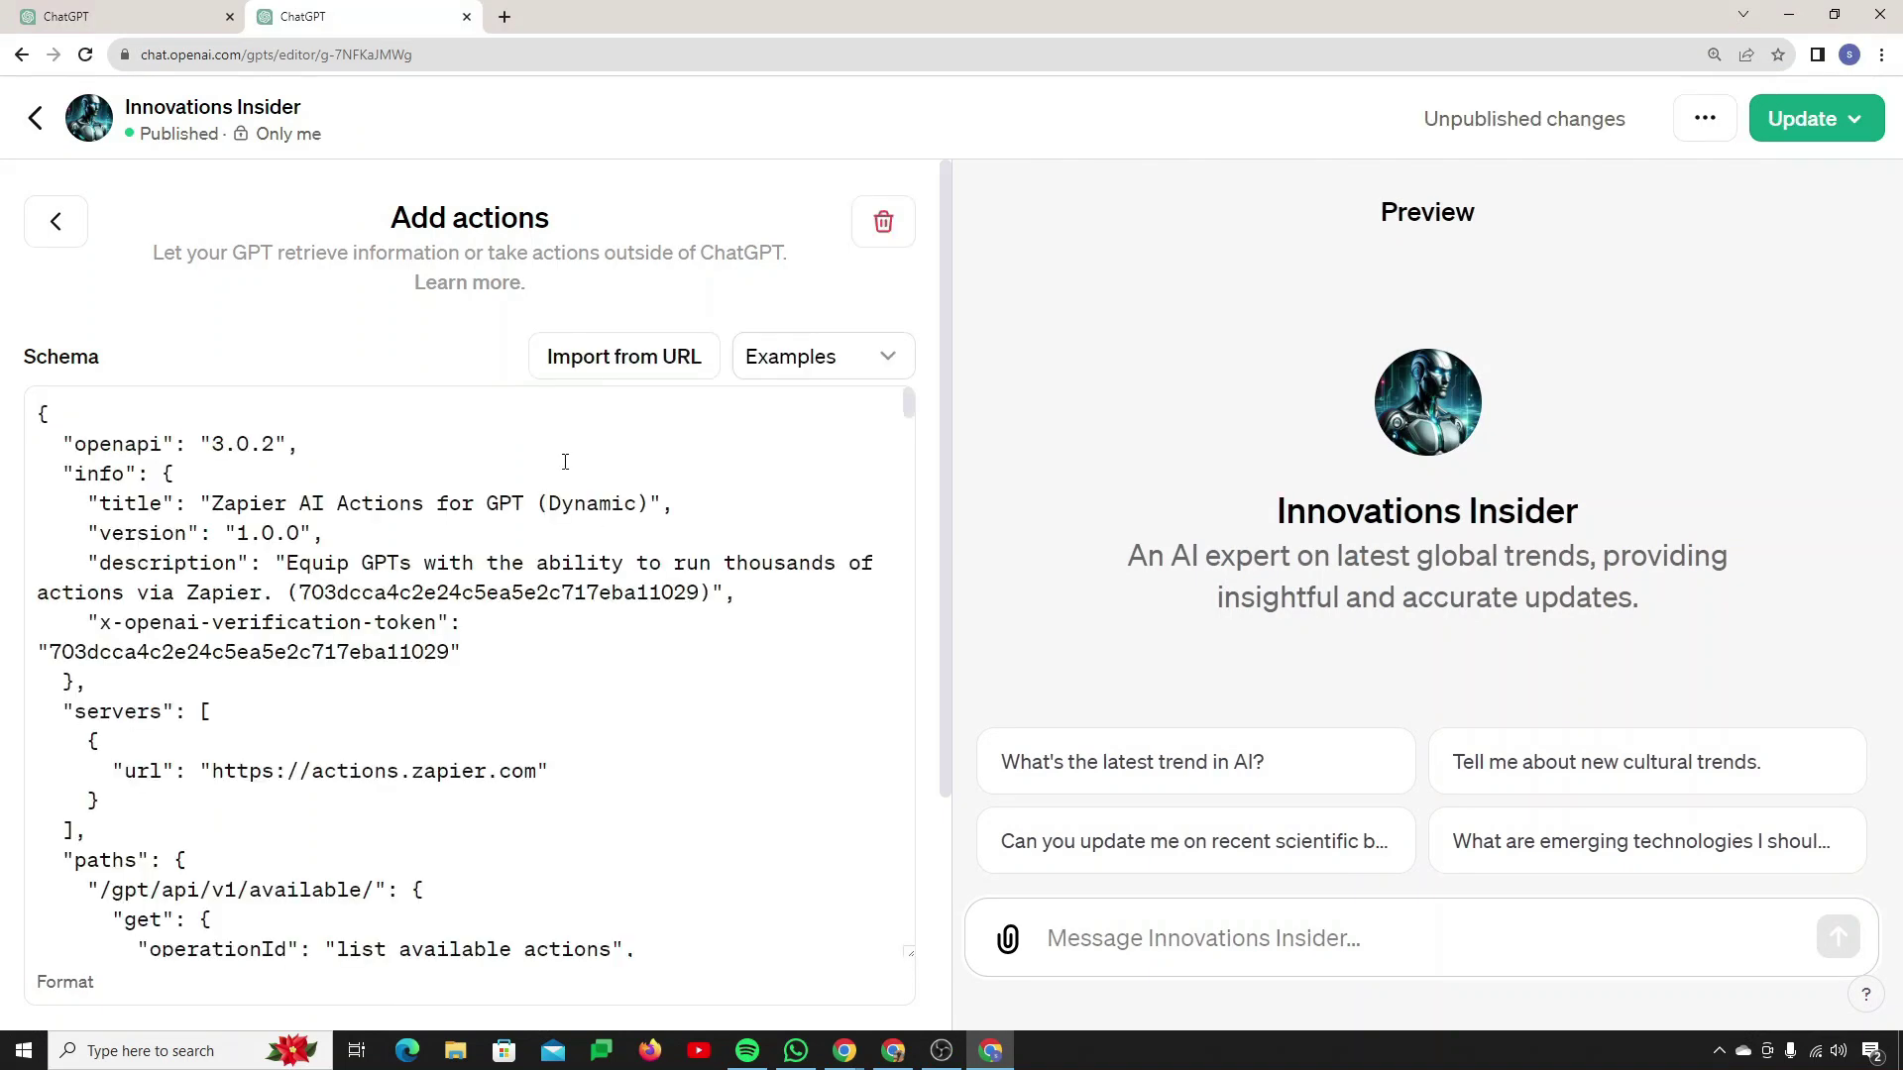
# Step: Scroll through the schema down to list_available_actions and run_action under Available actions
pyautogui.scroll(-12, 389, 609)
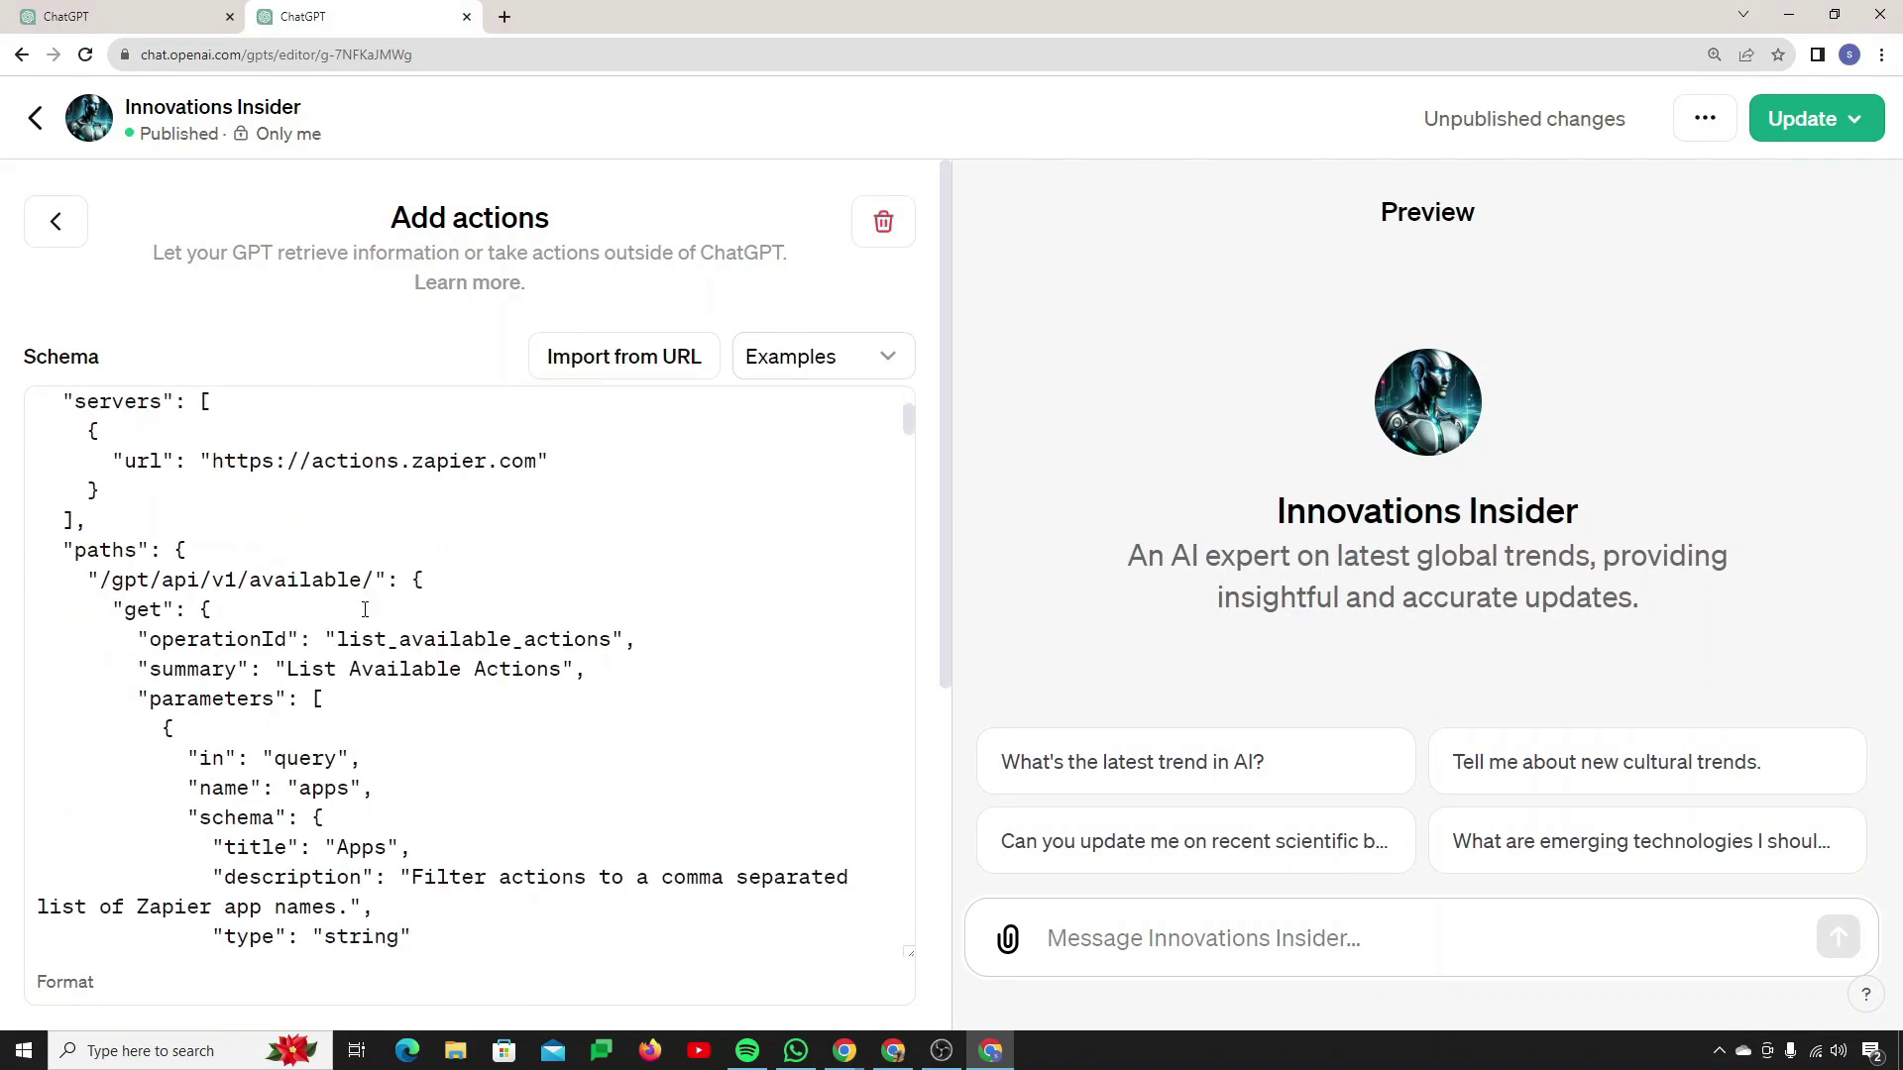
pyautogui.scroll(-13, 366, 609)
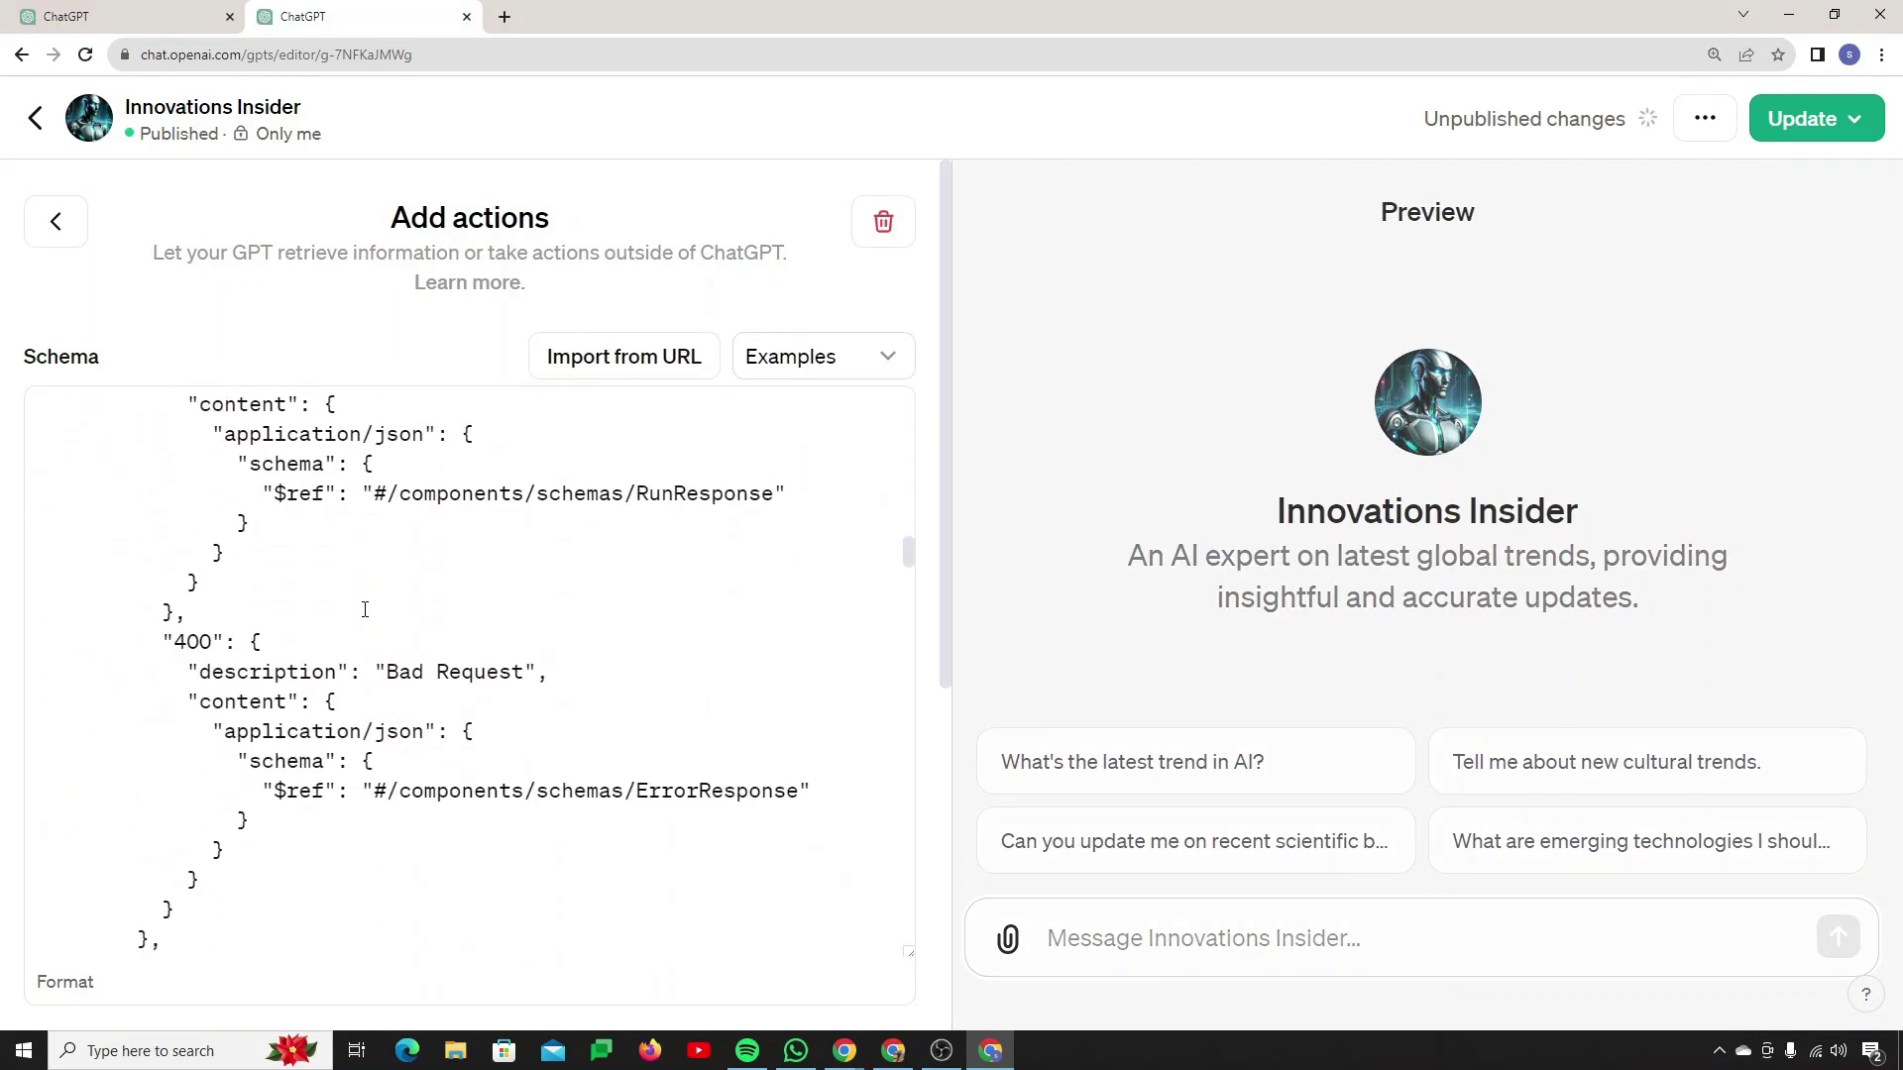
pyautogui.scroll(7, 416, 654)
pyautogui.scroll(-10, 451, 702)
pyautogui.scroll(-15, 451, 702)
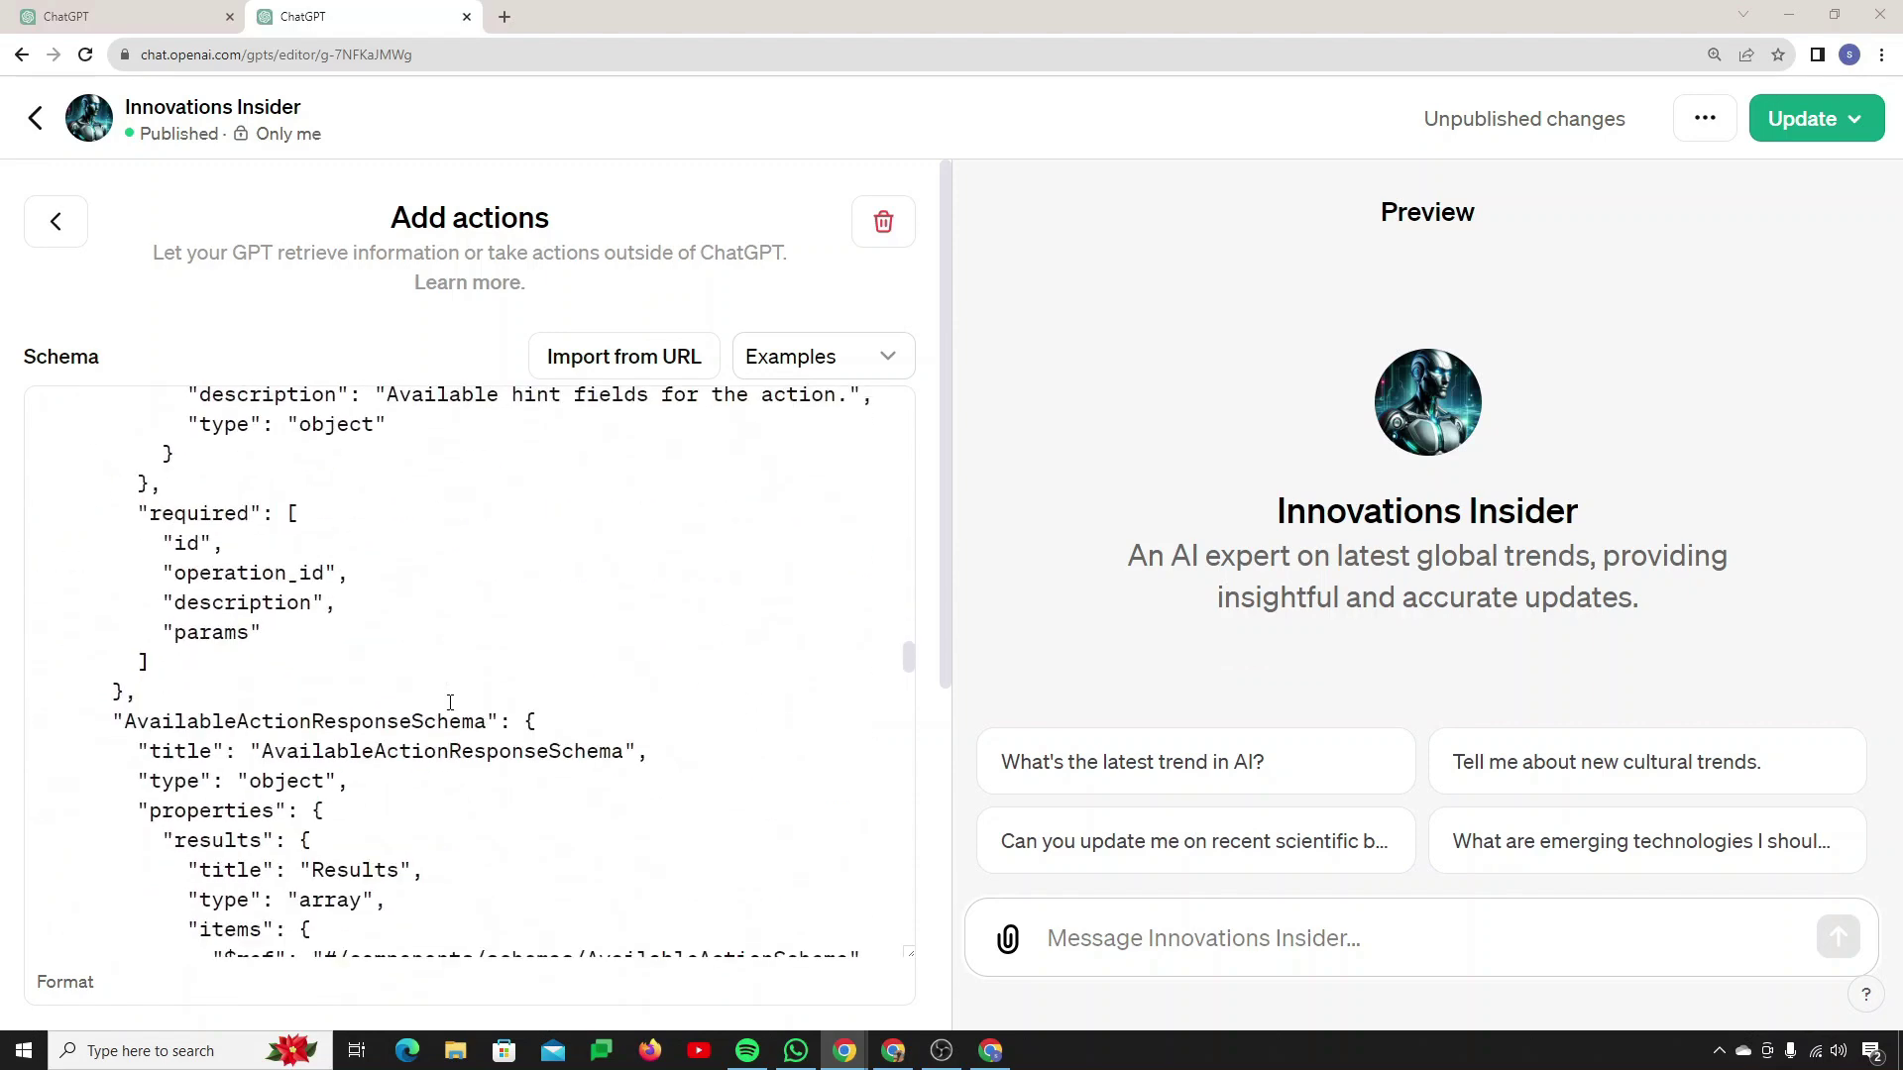
pyautogui.scroll(-2, 931, 785)
pyautogui.scroll(-5, 932, 785)
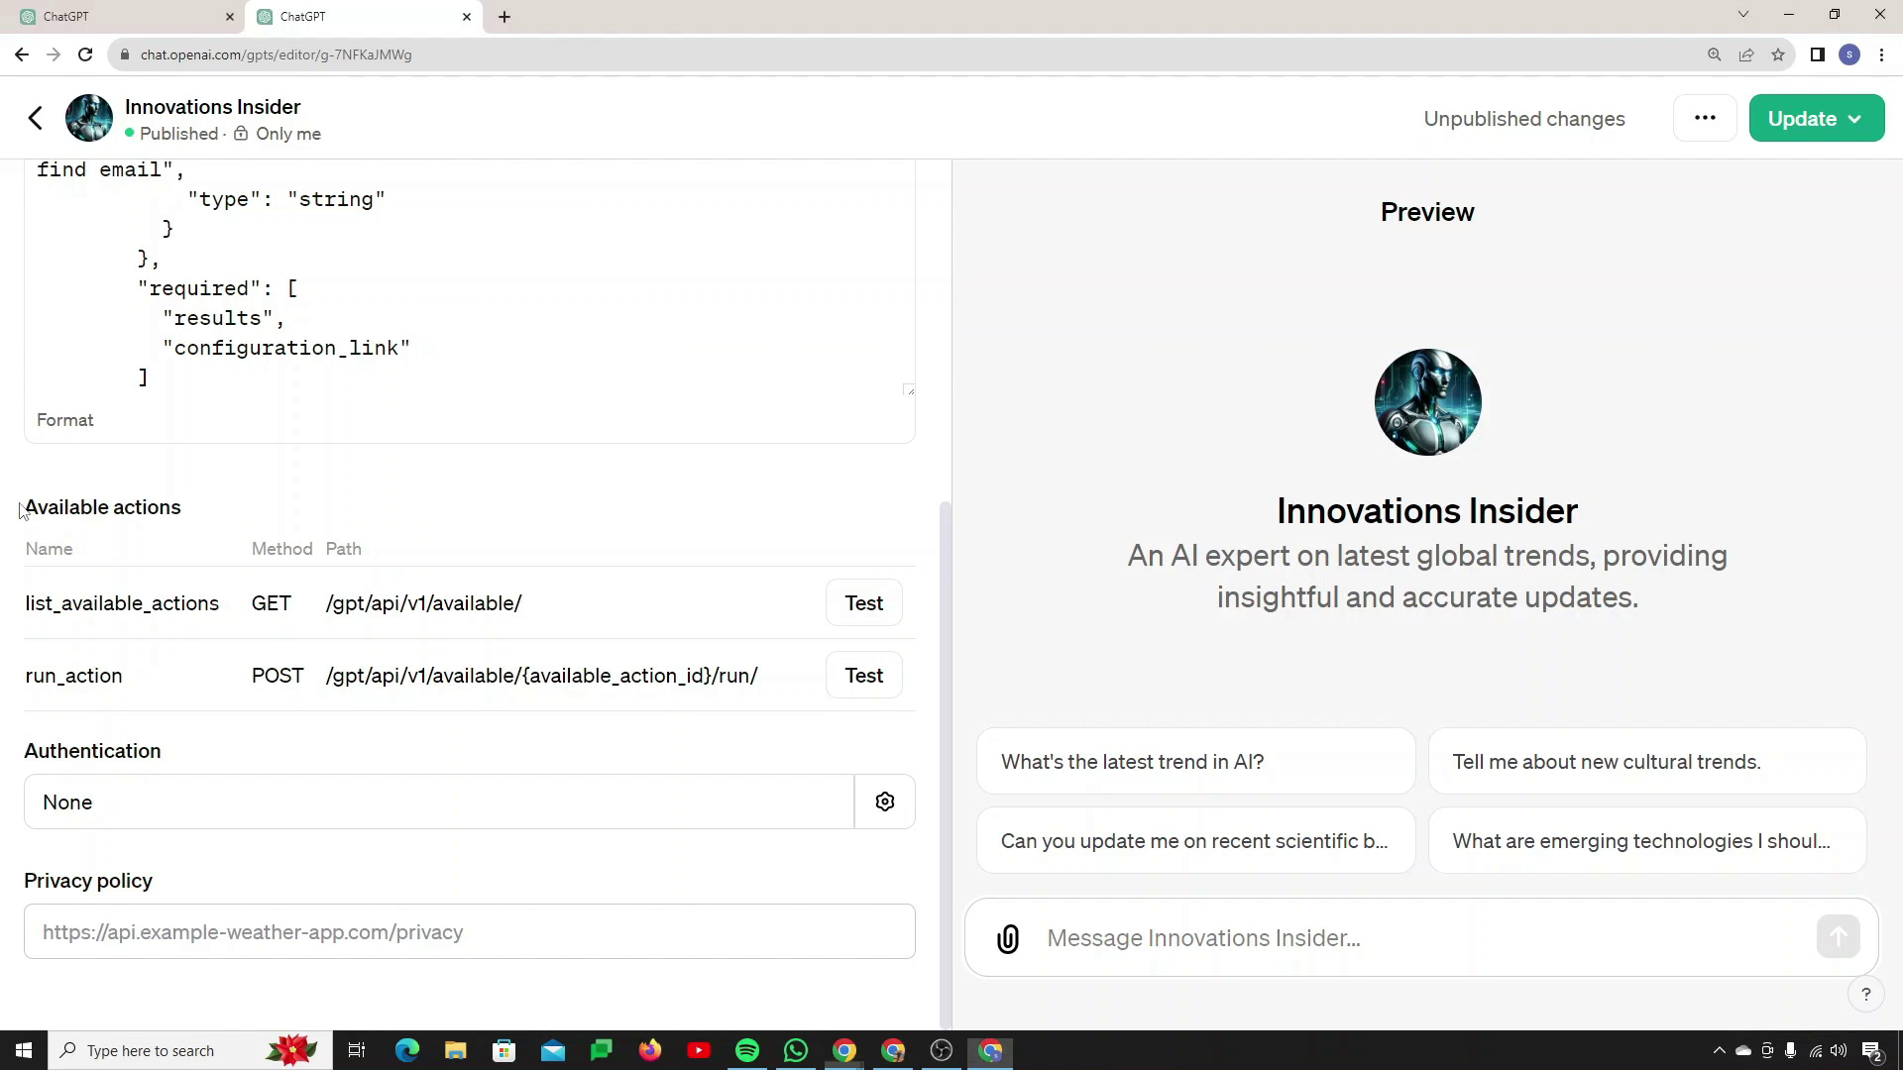
# Step: Highlight GET list_available_actions and POST run_action, then publish the update to Only me
pyautogui.moveTo(16, 507); pyautogui.dragTo(238, 510)
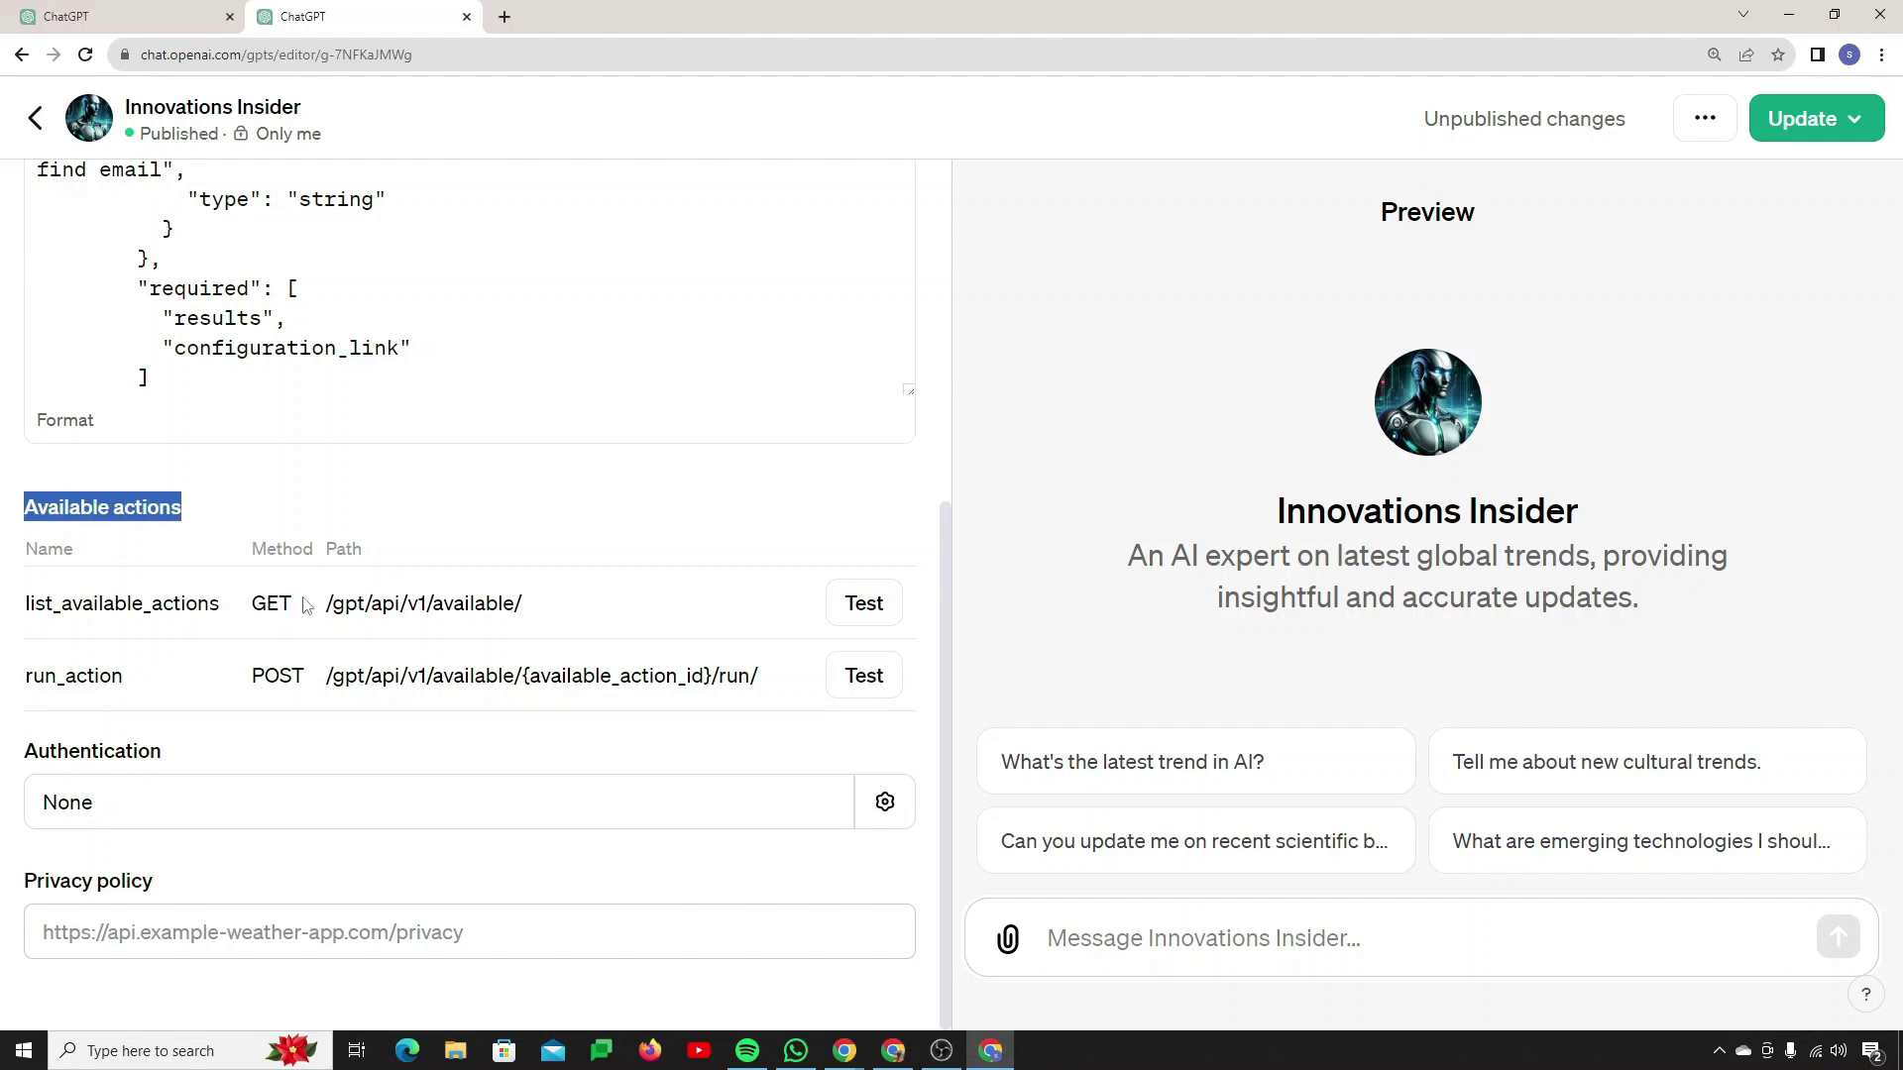
pyautogui.moveTo(289, 604); pyautogui.dragTo(249, 616)
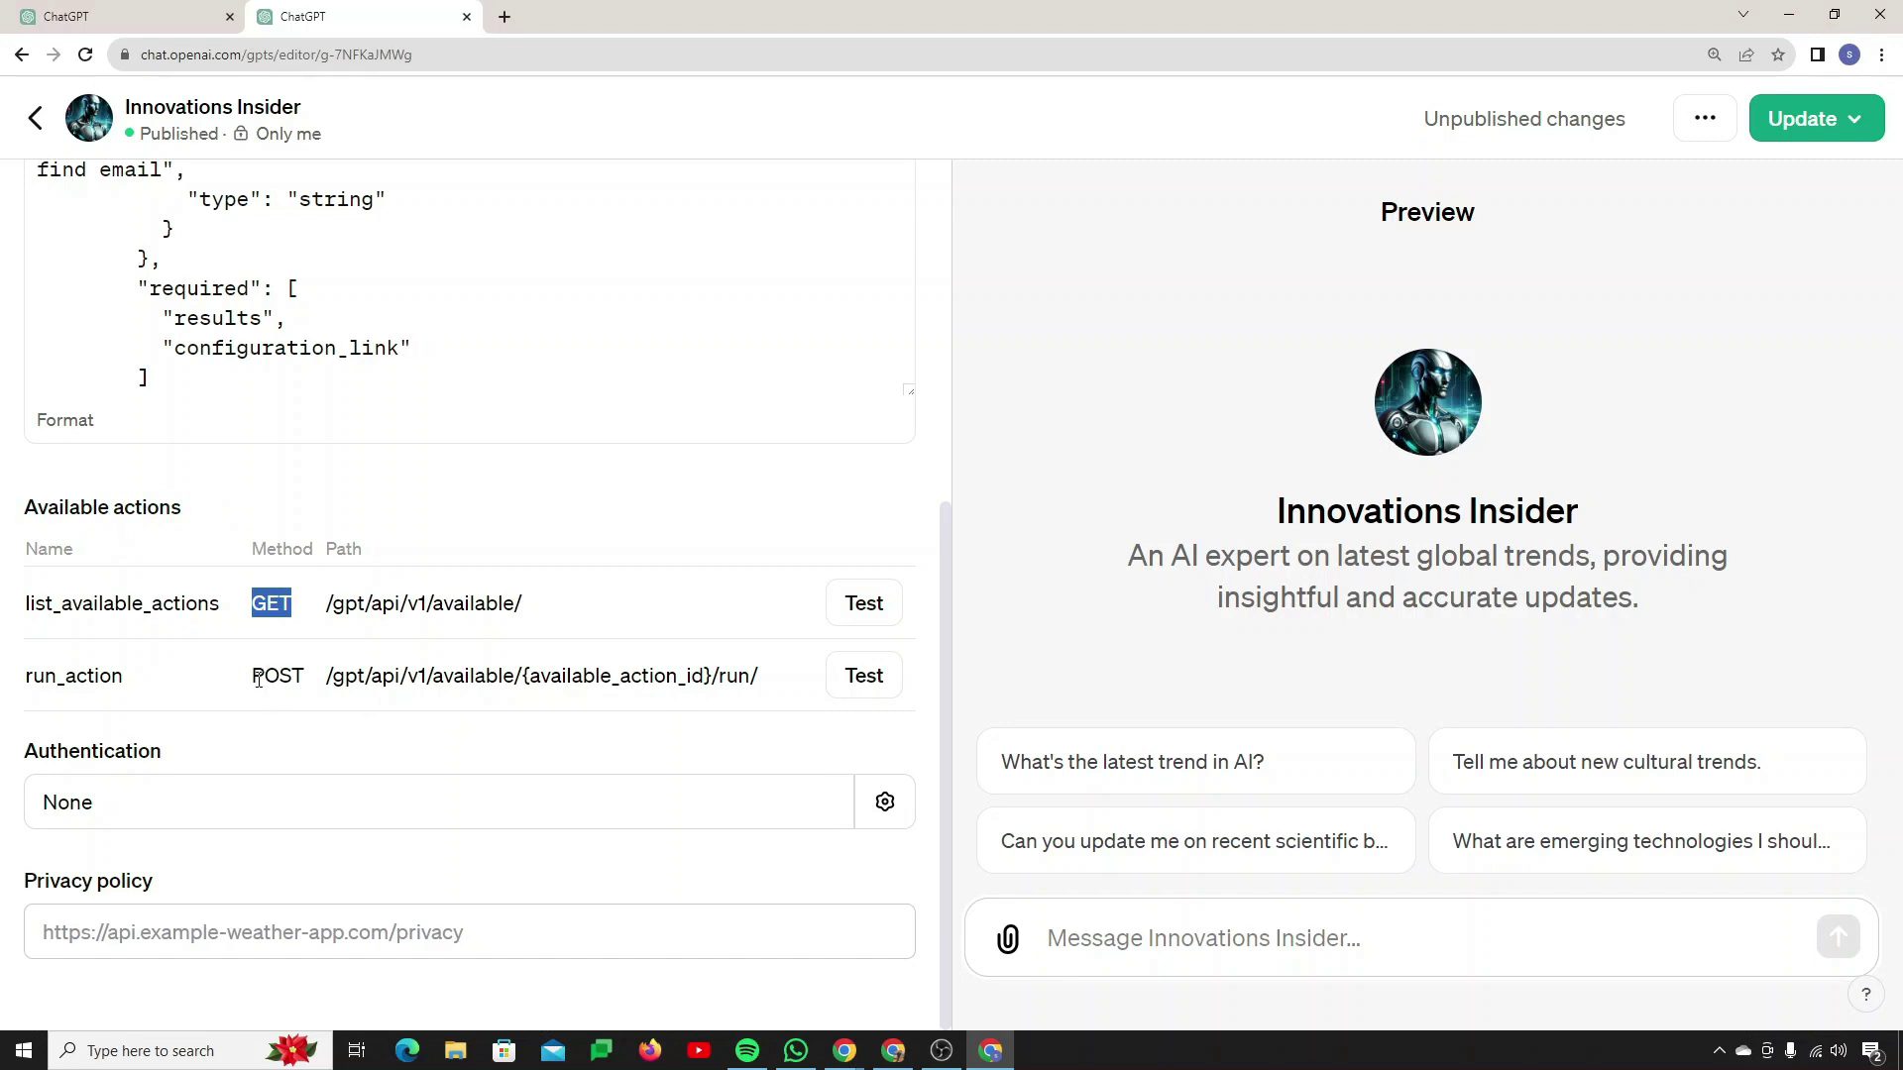
pyautogui.moveTo(256, 678); pyautogui.dragTo(317, 687)
pyautogui.moveTo(124, 680); pyautogui.dragTo(32, 712)
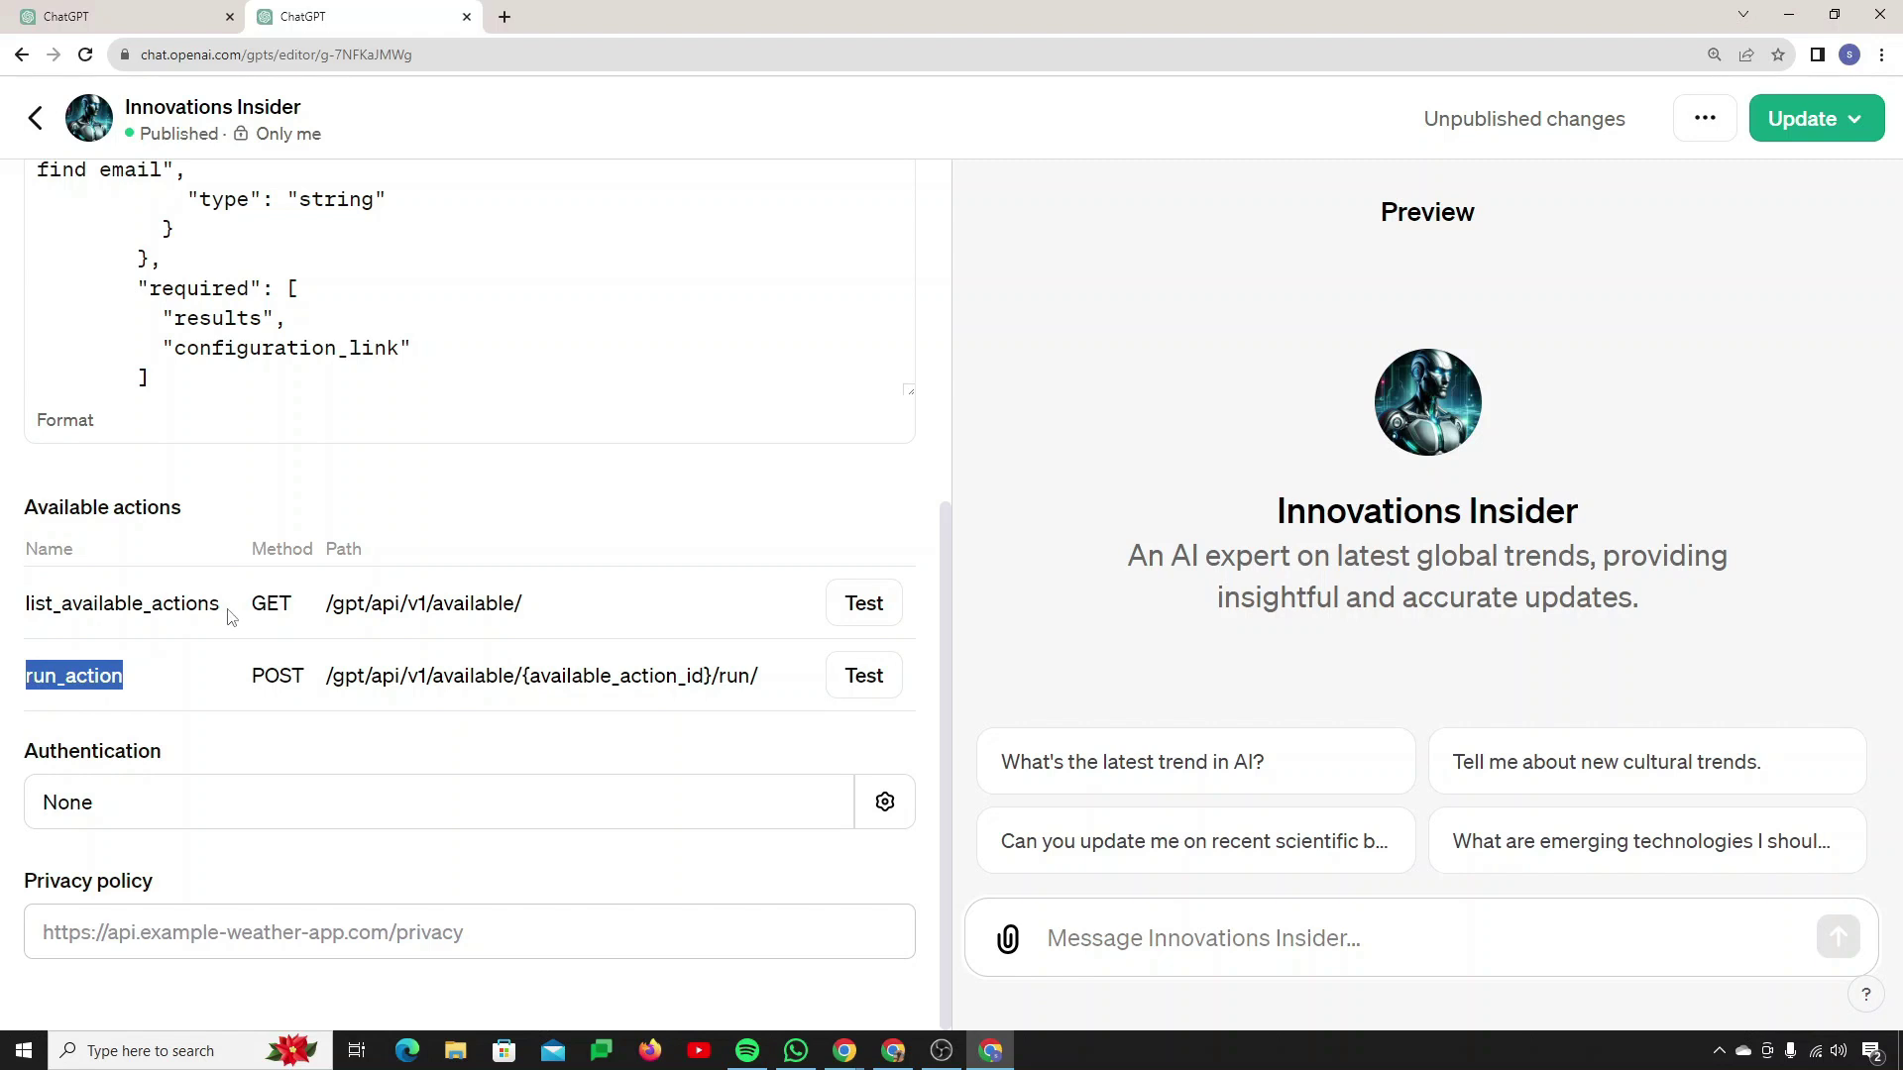
pyautogui.moveTo(228, 616); pyautogui.dragTo(24, 547)
pyautogui.moveTo(12, 649); pyautogui.dragTo(28, 631)
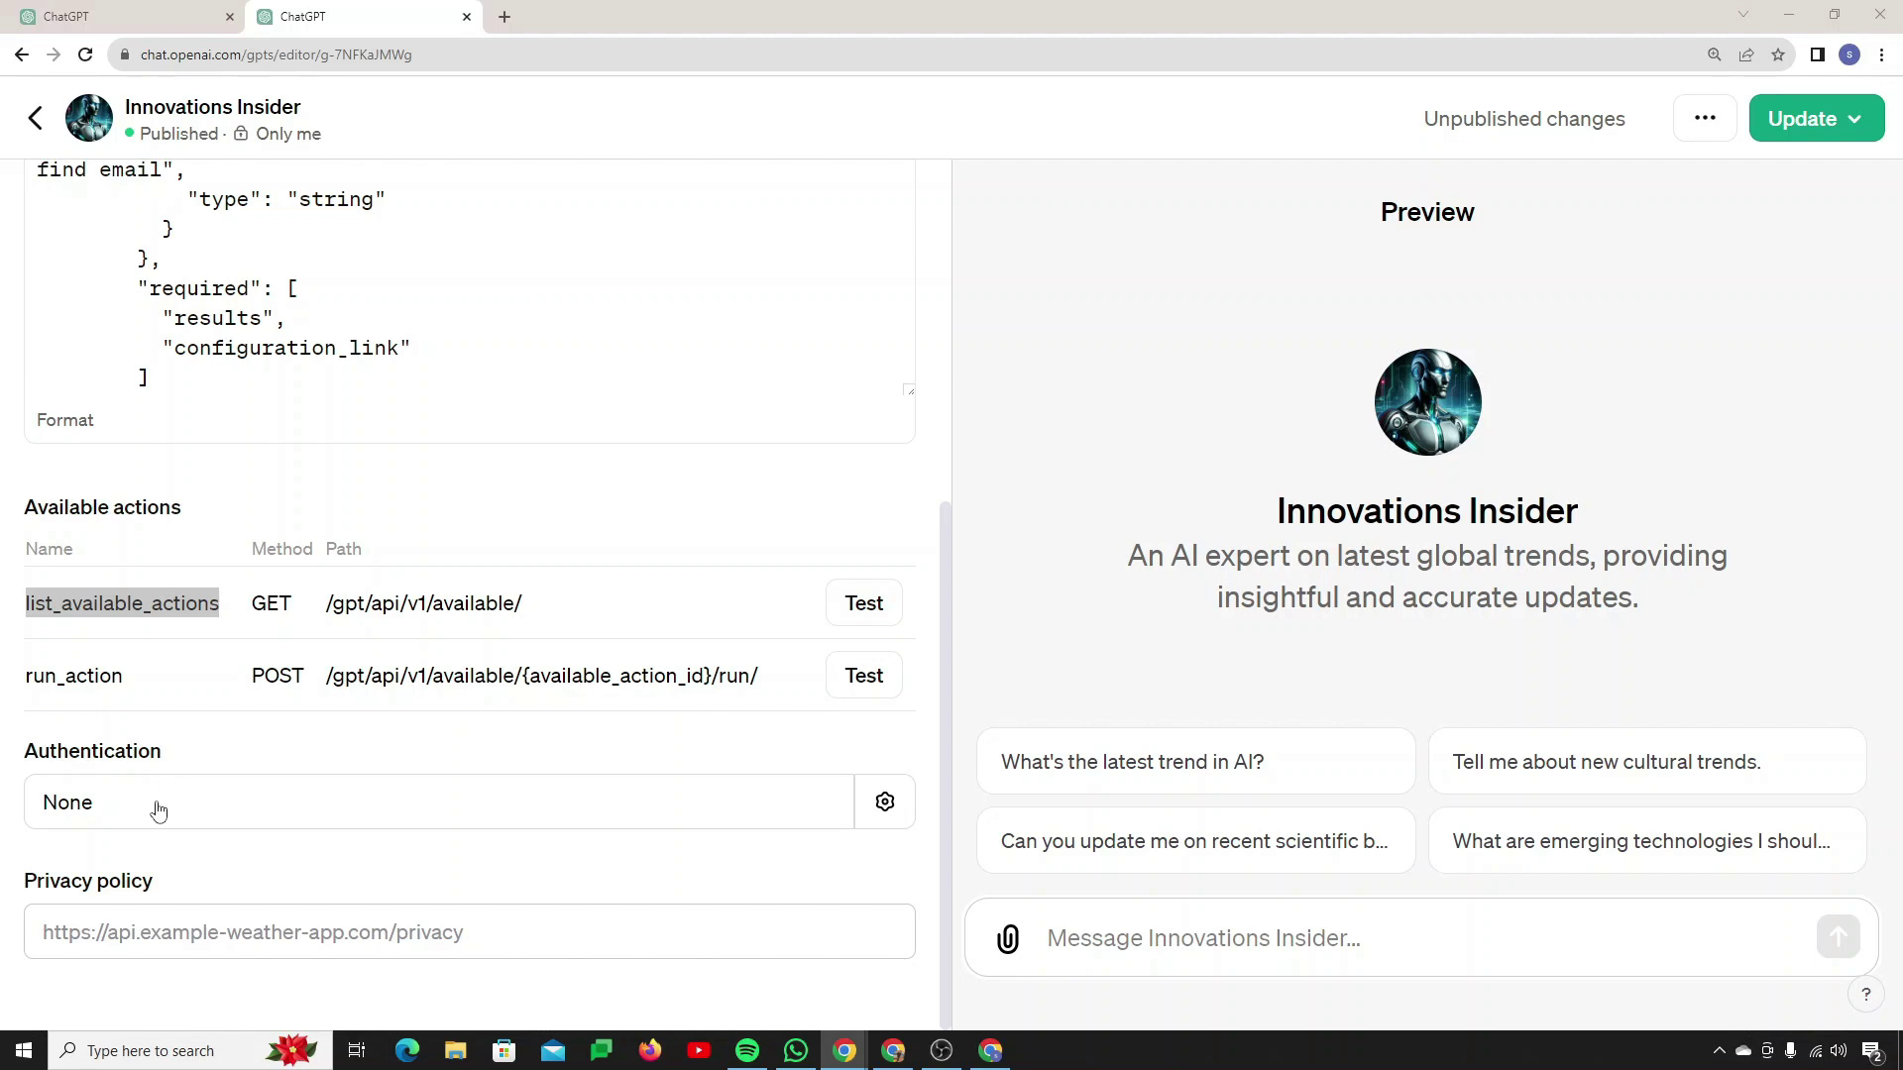
pyautogui.click(1811, 132)
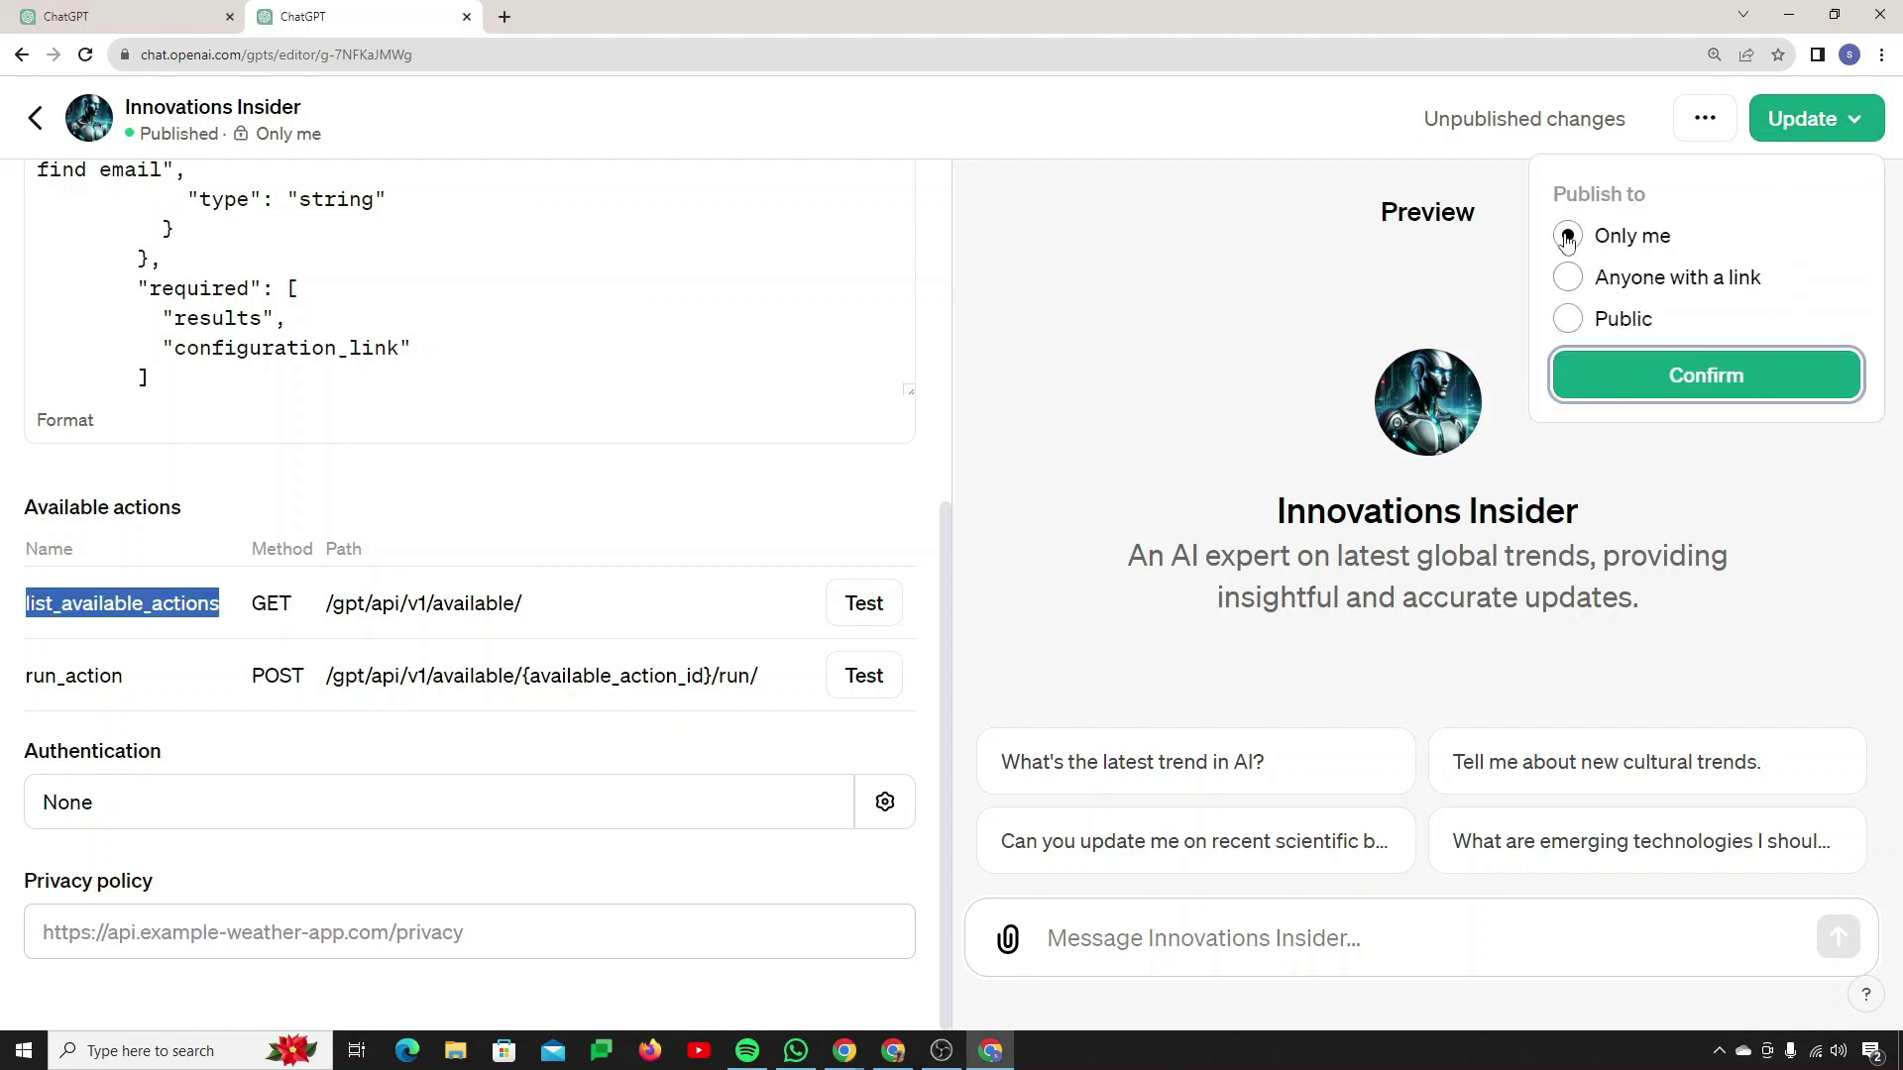
pyautogui.click(1701, 387)
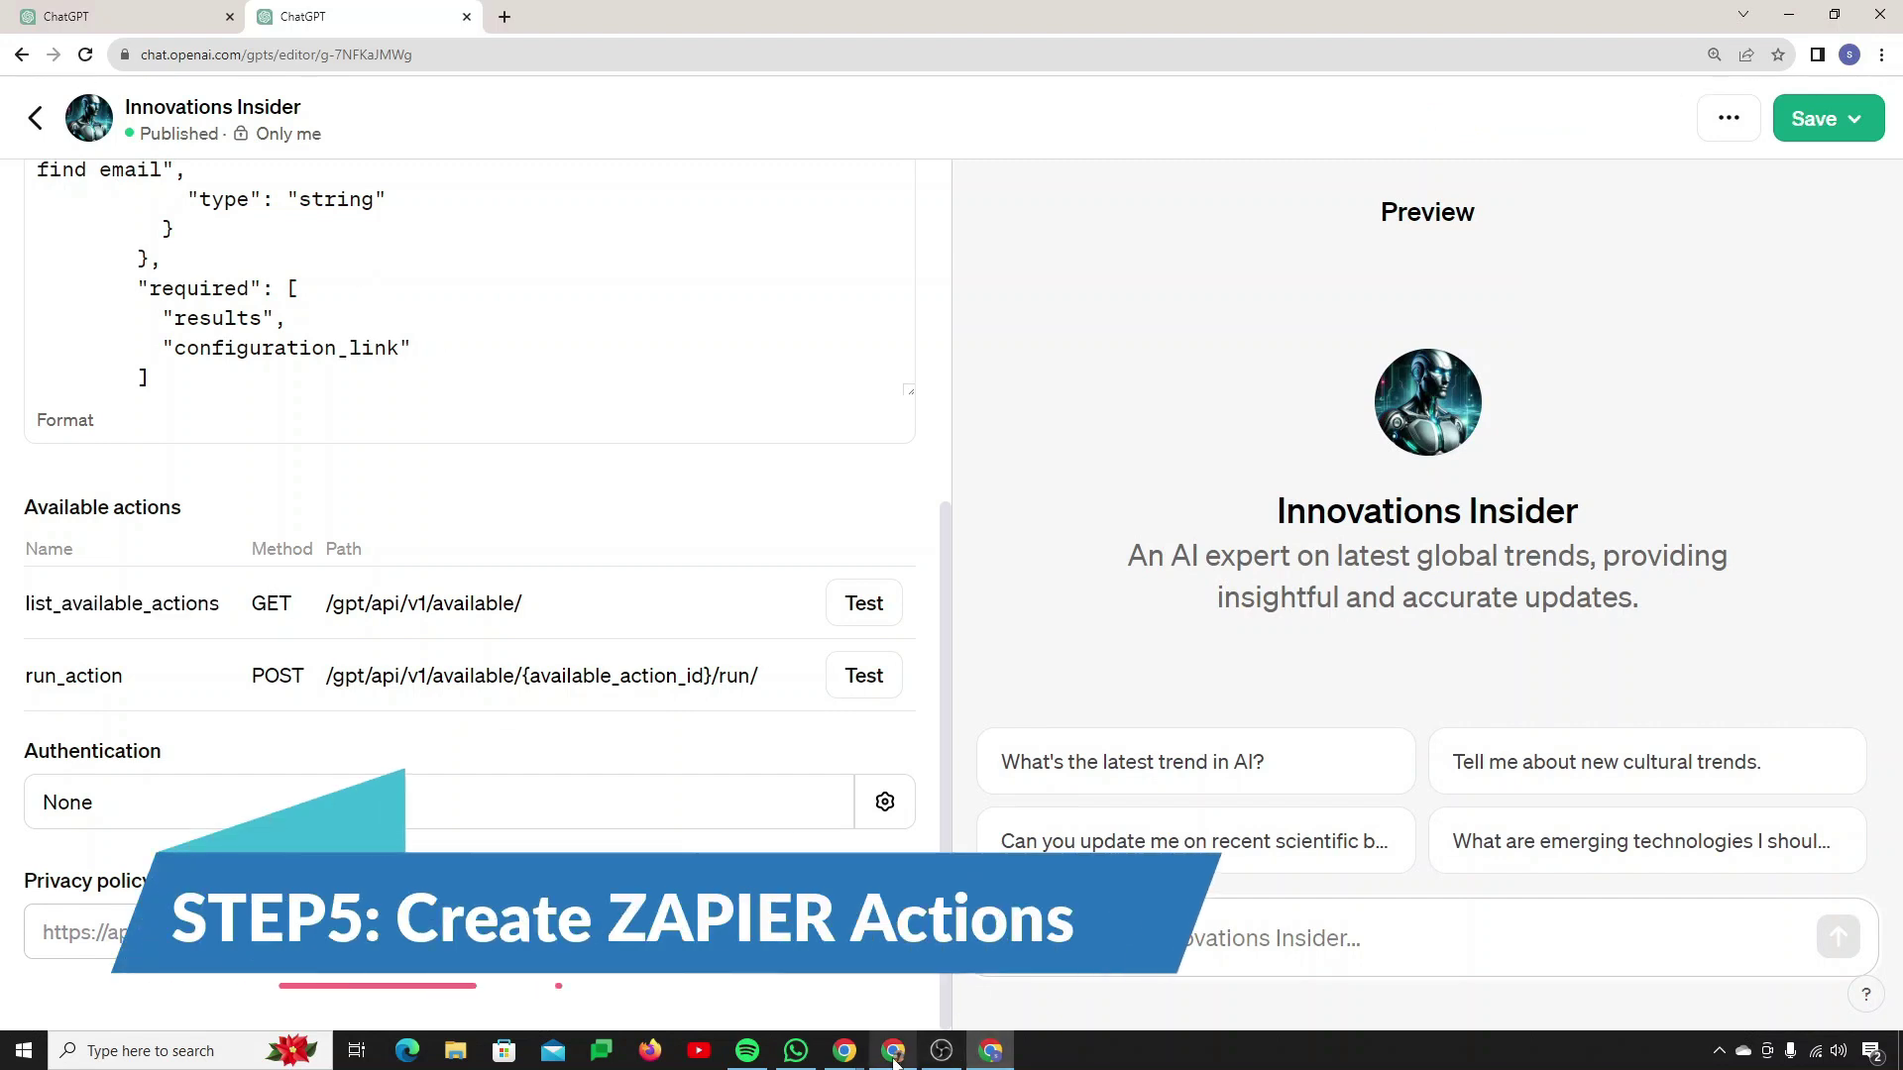
pyautogui.moveTo(988, 1031)
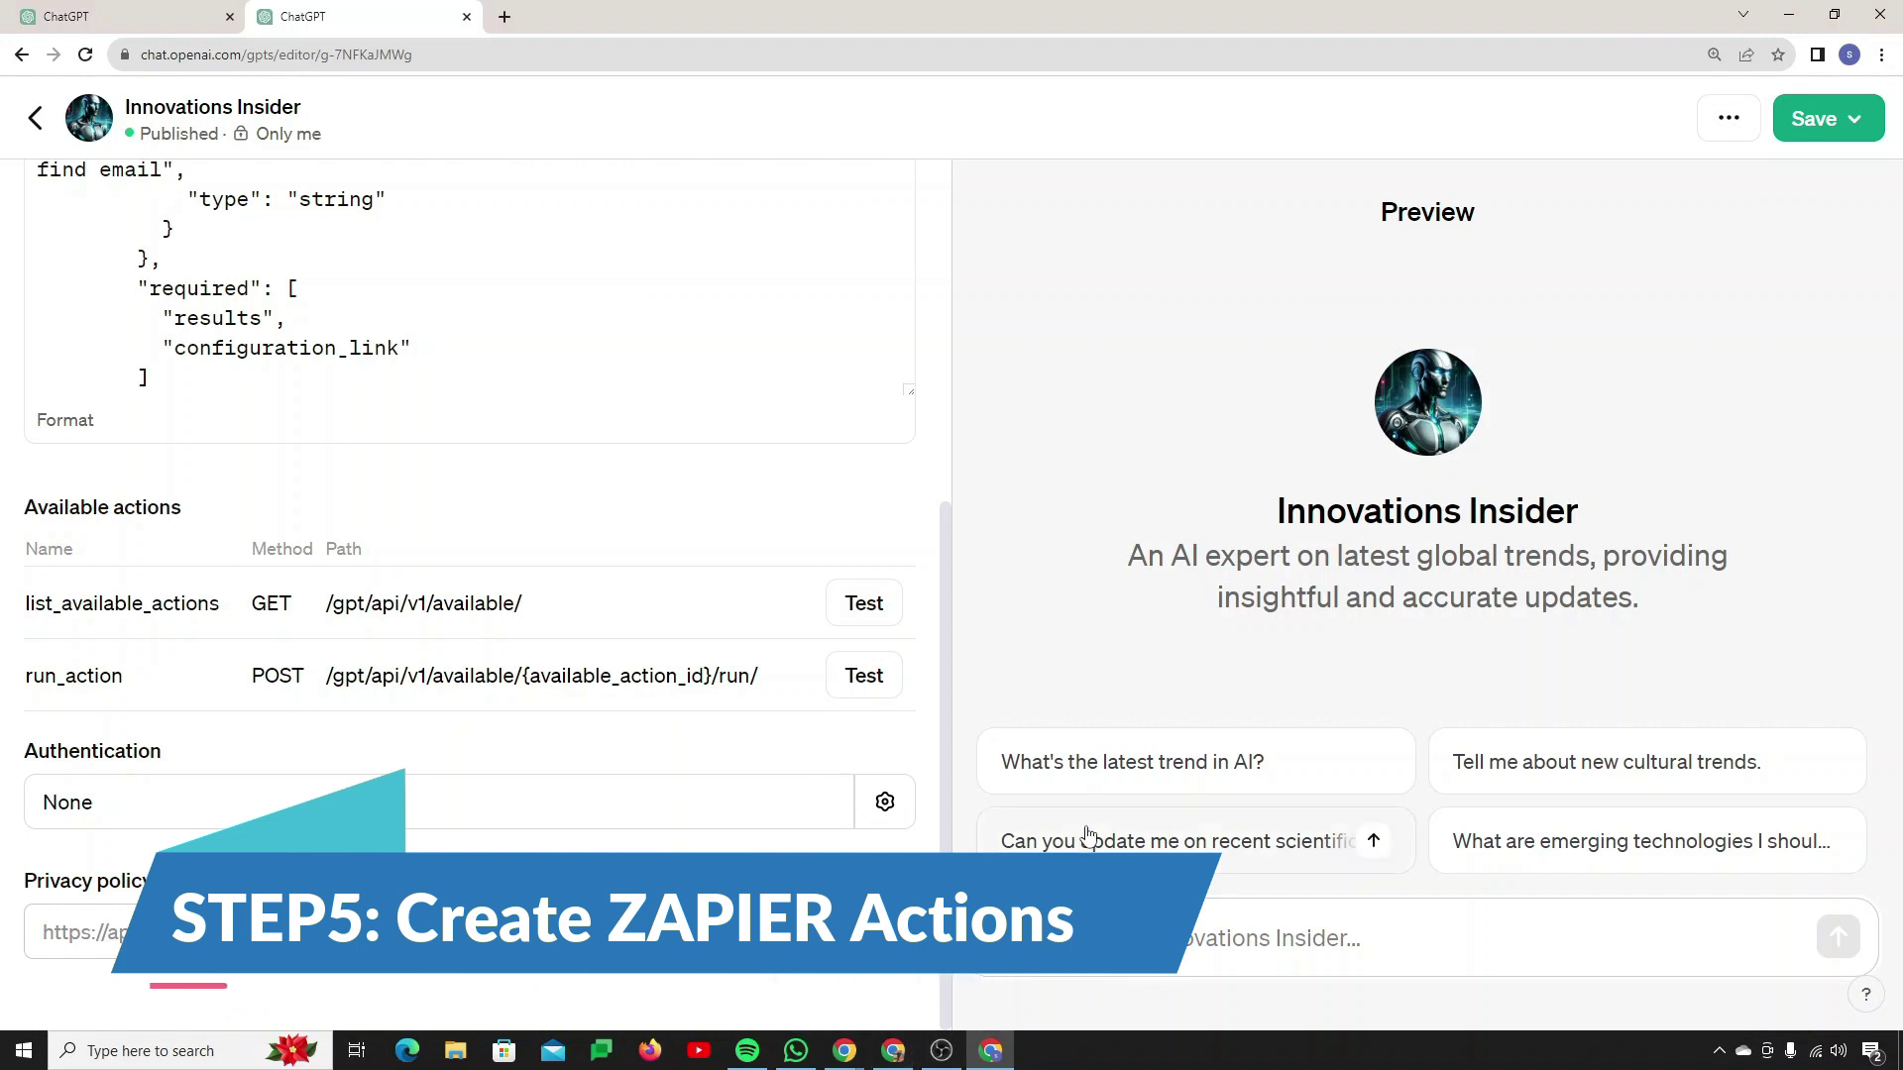
pyautogui.hotkey('ctrl', 't')
pyautogui.click(443, 52)
pyautogui.write('https://actions.zapier.com/gpt/actions/')
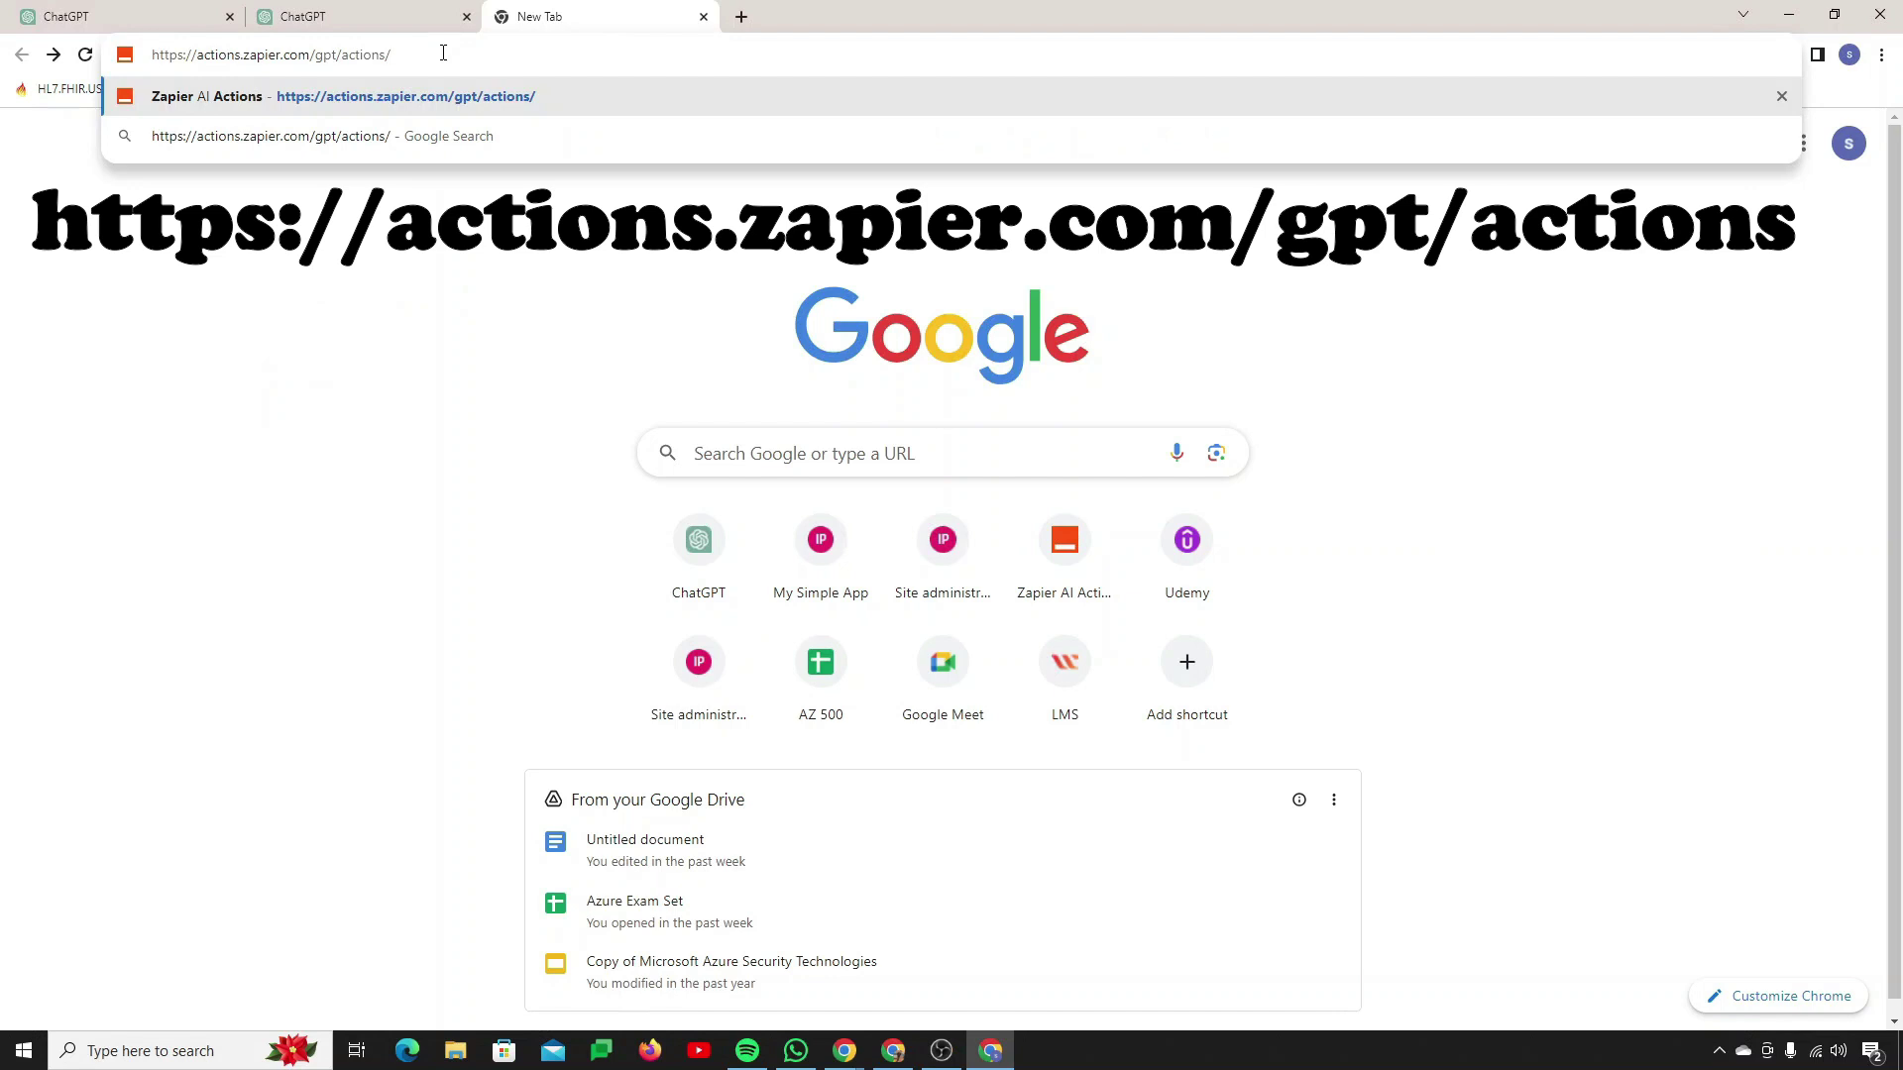
pyautogui.press('Return')
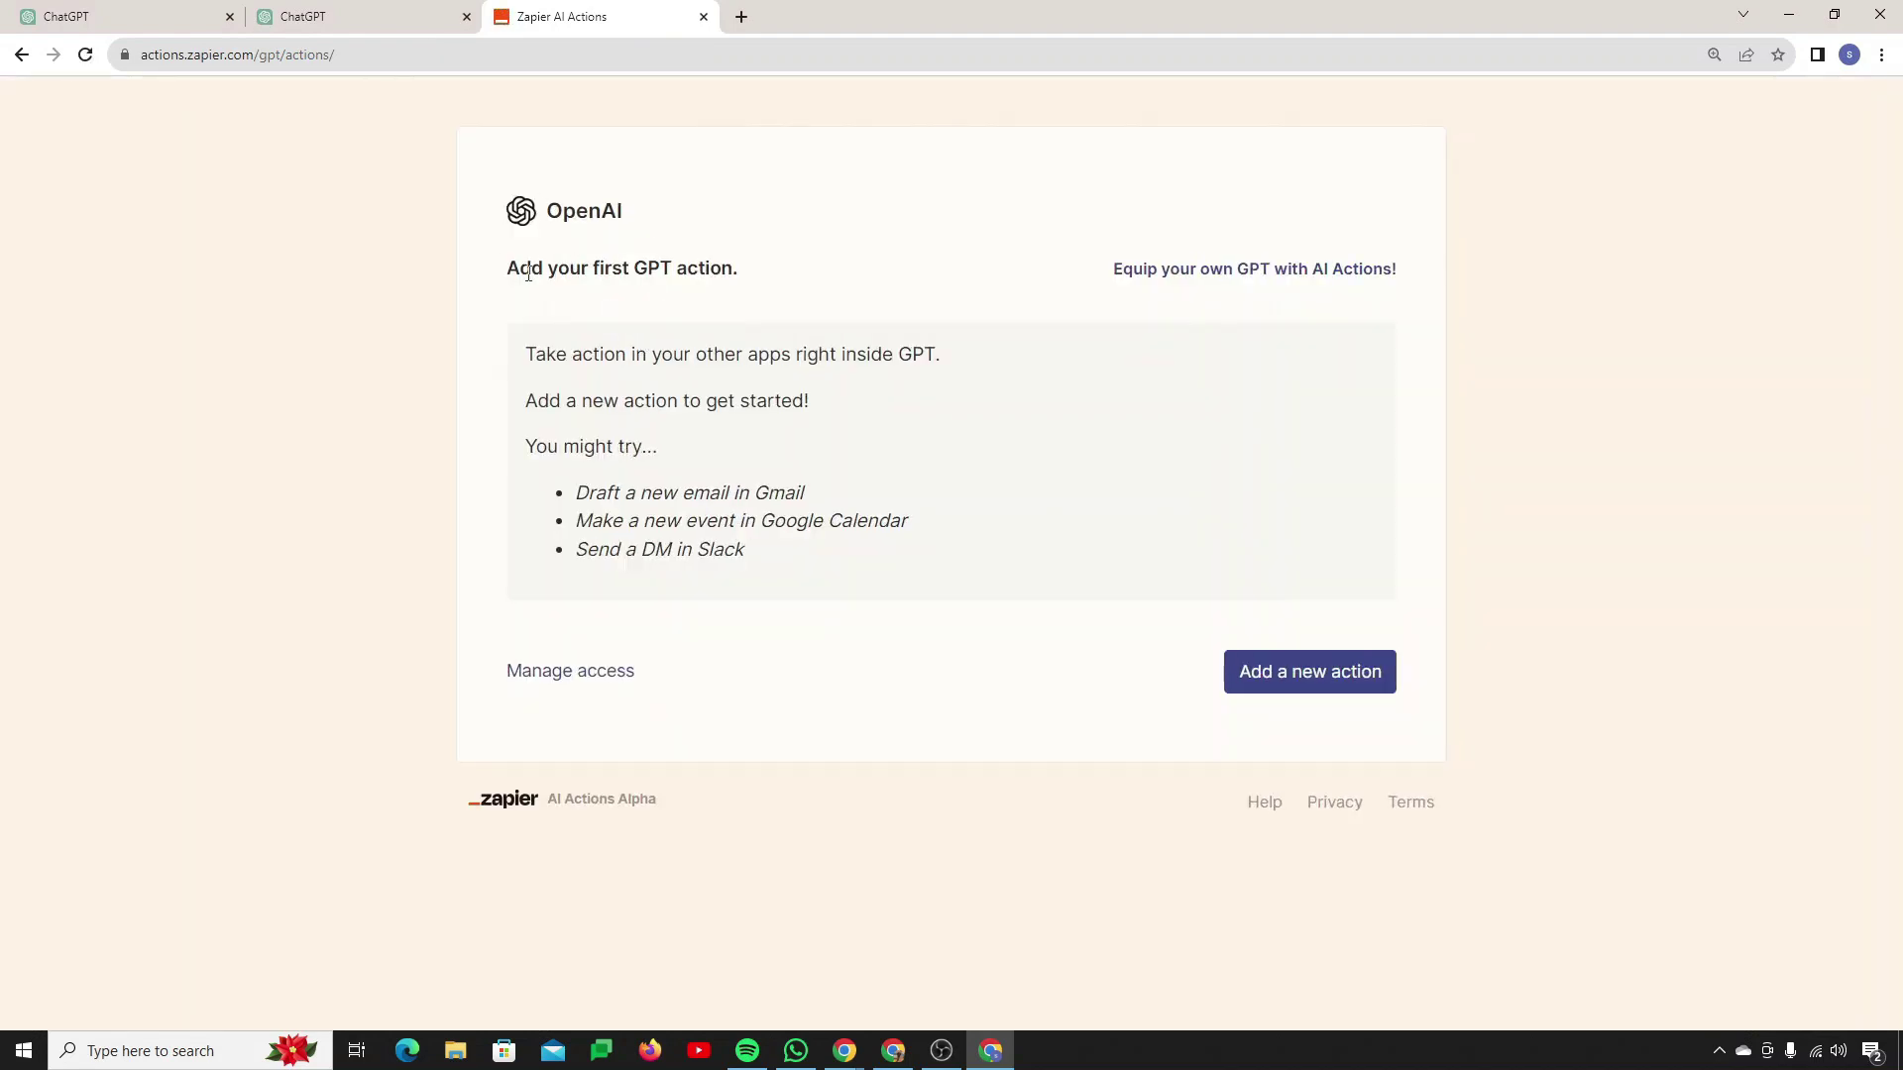
pyautogui.moveTo(501, 268); pyautogui.dragTo(823, 271)
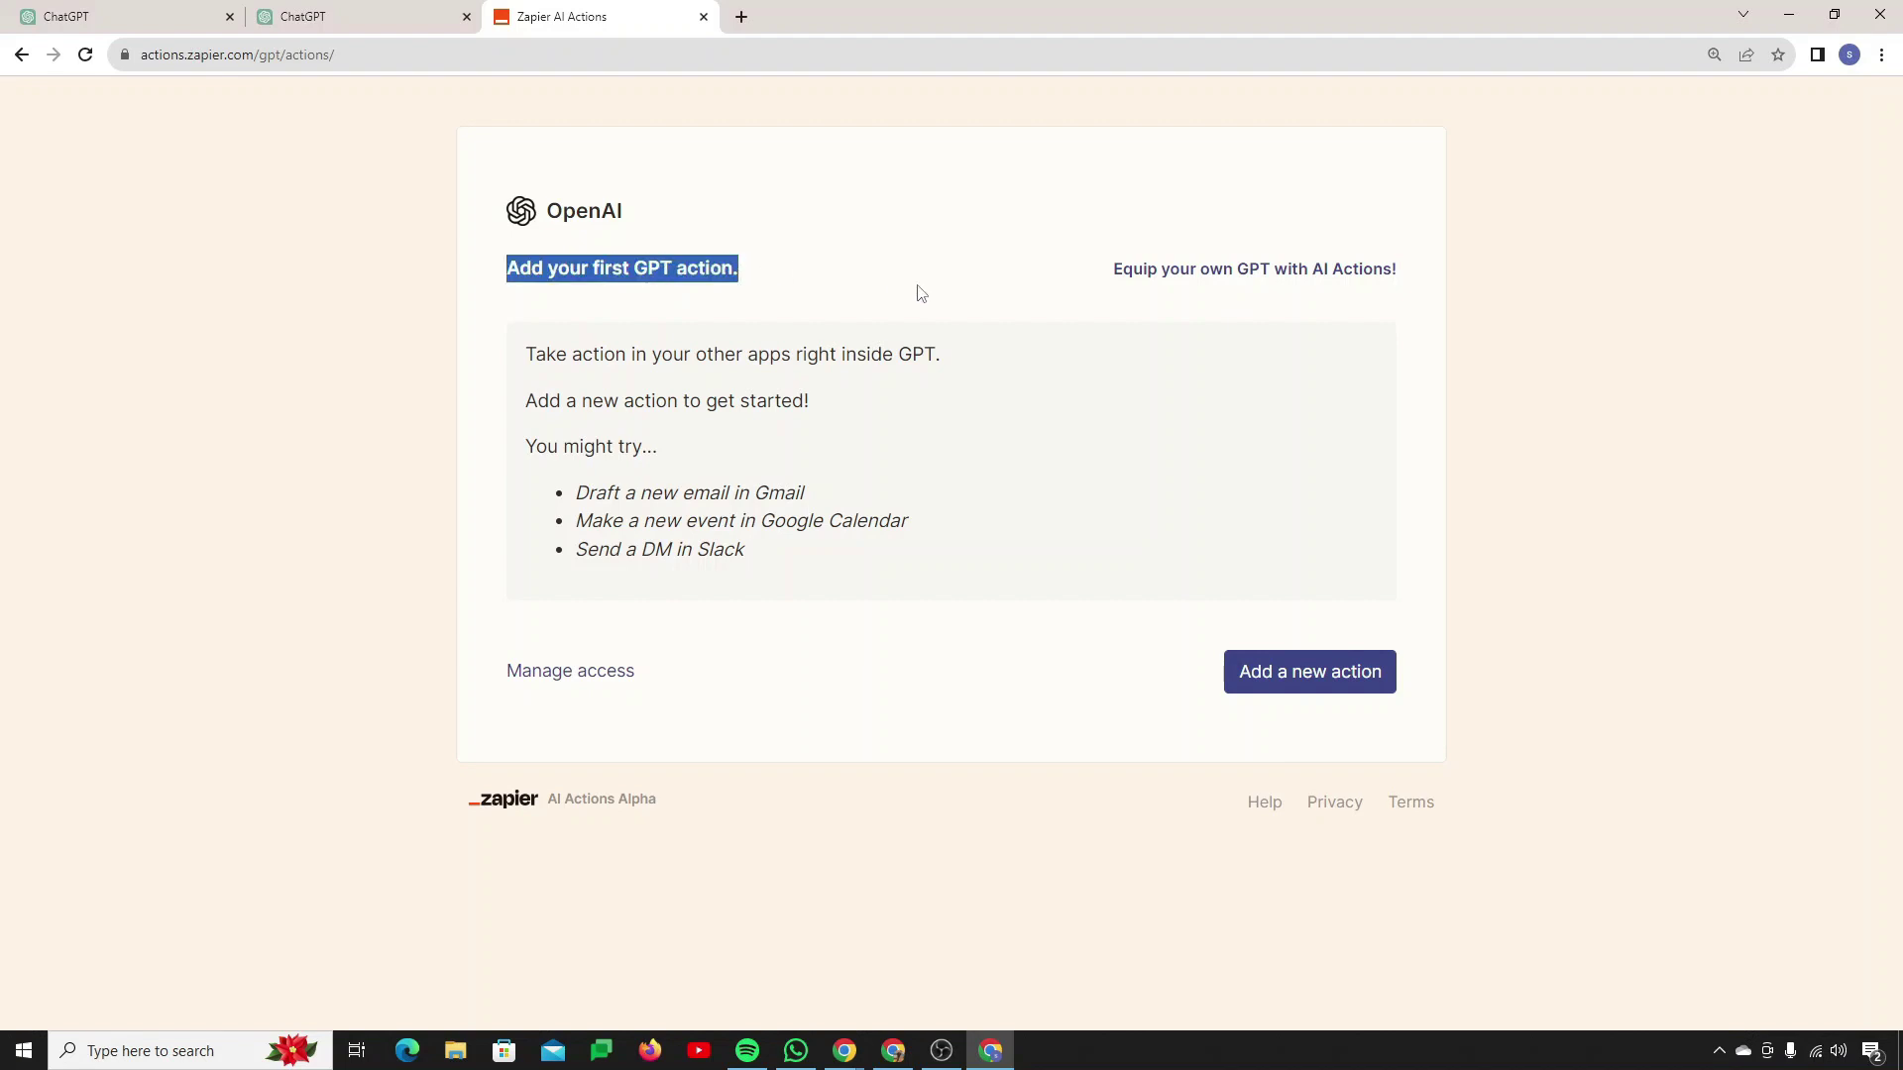
# Step: Start a new GPT action and review the suggested example actions
pyautogui.click(1311, 696)
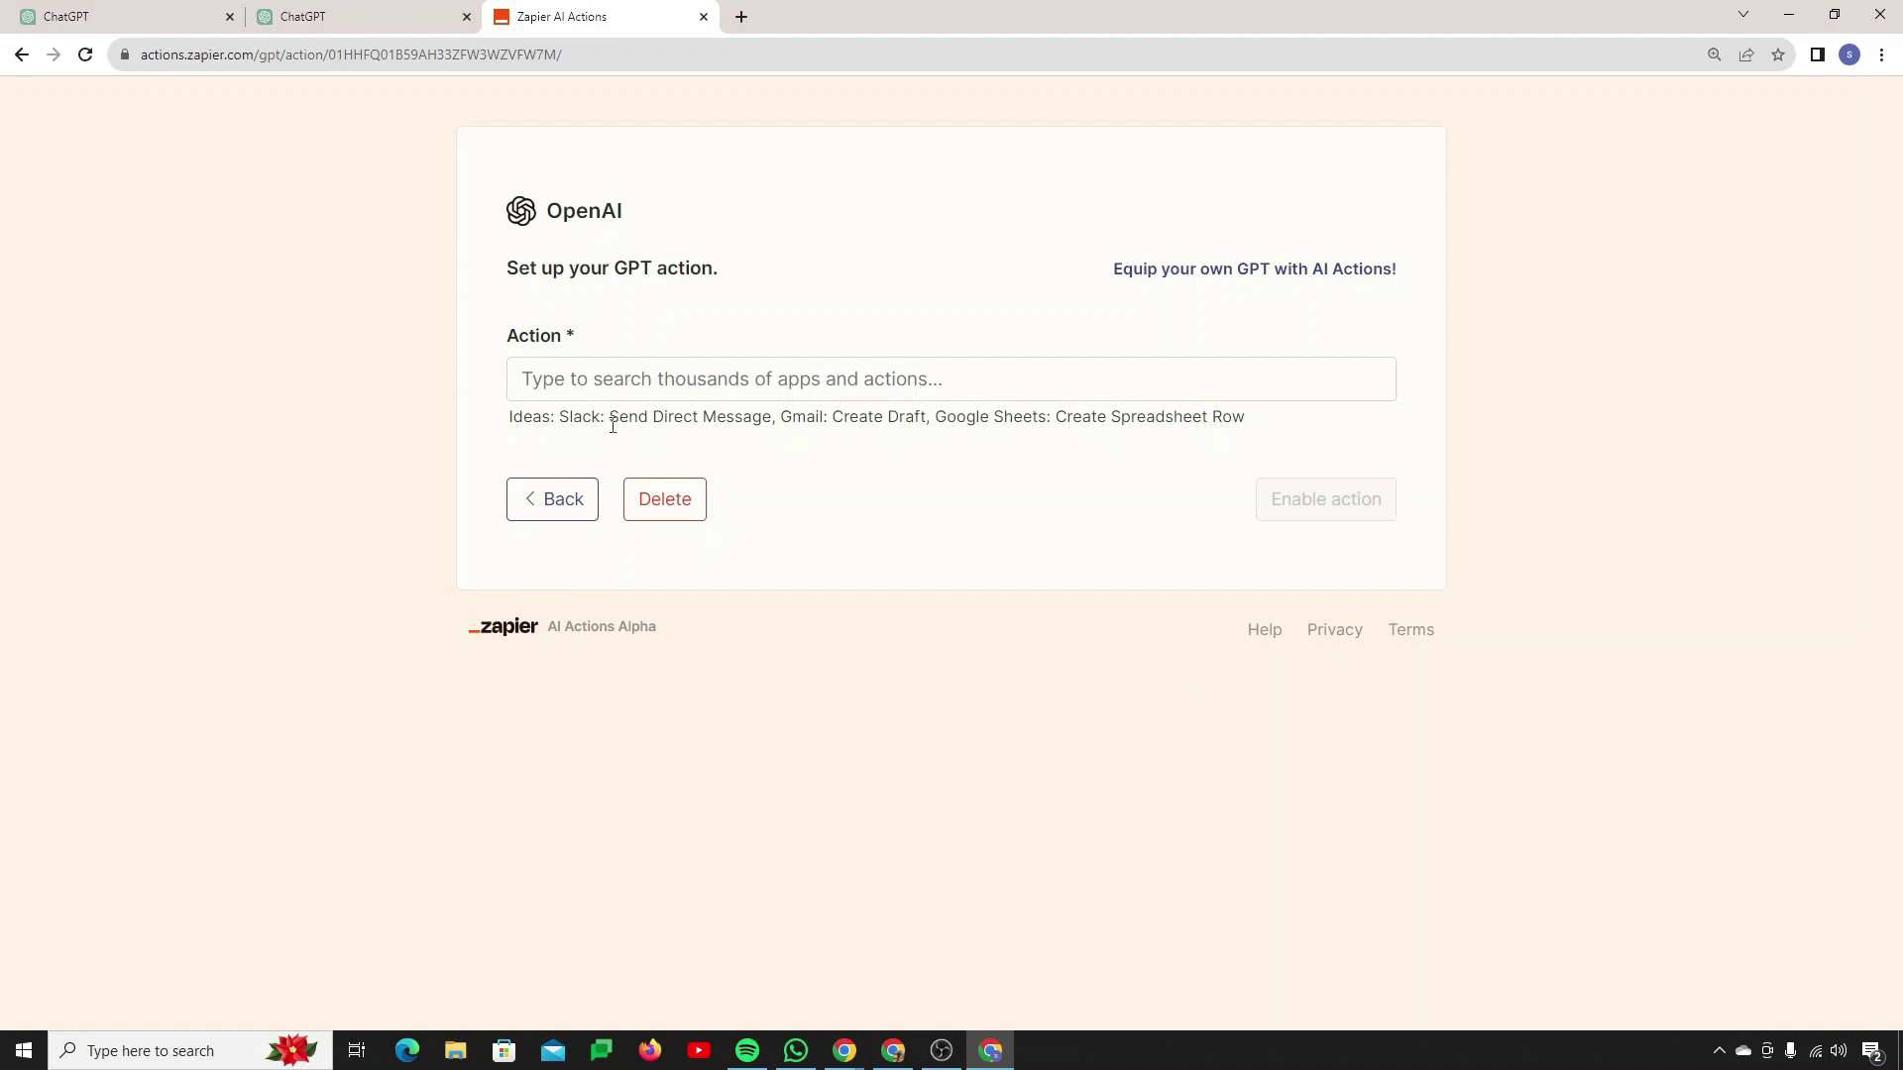
pyautogui.moveTo(612, 427); pyautogui.dragTo(1255, 424)
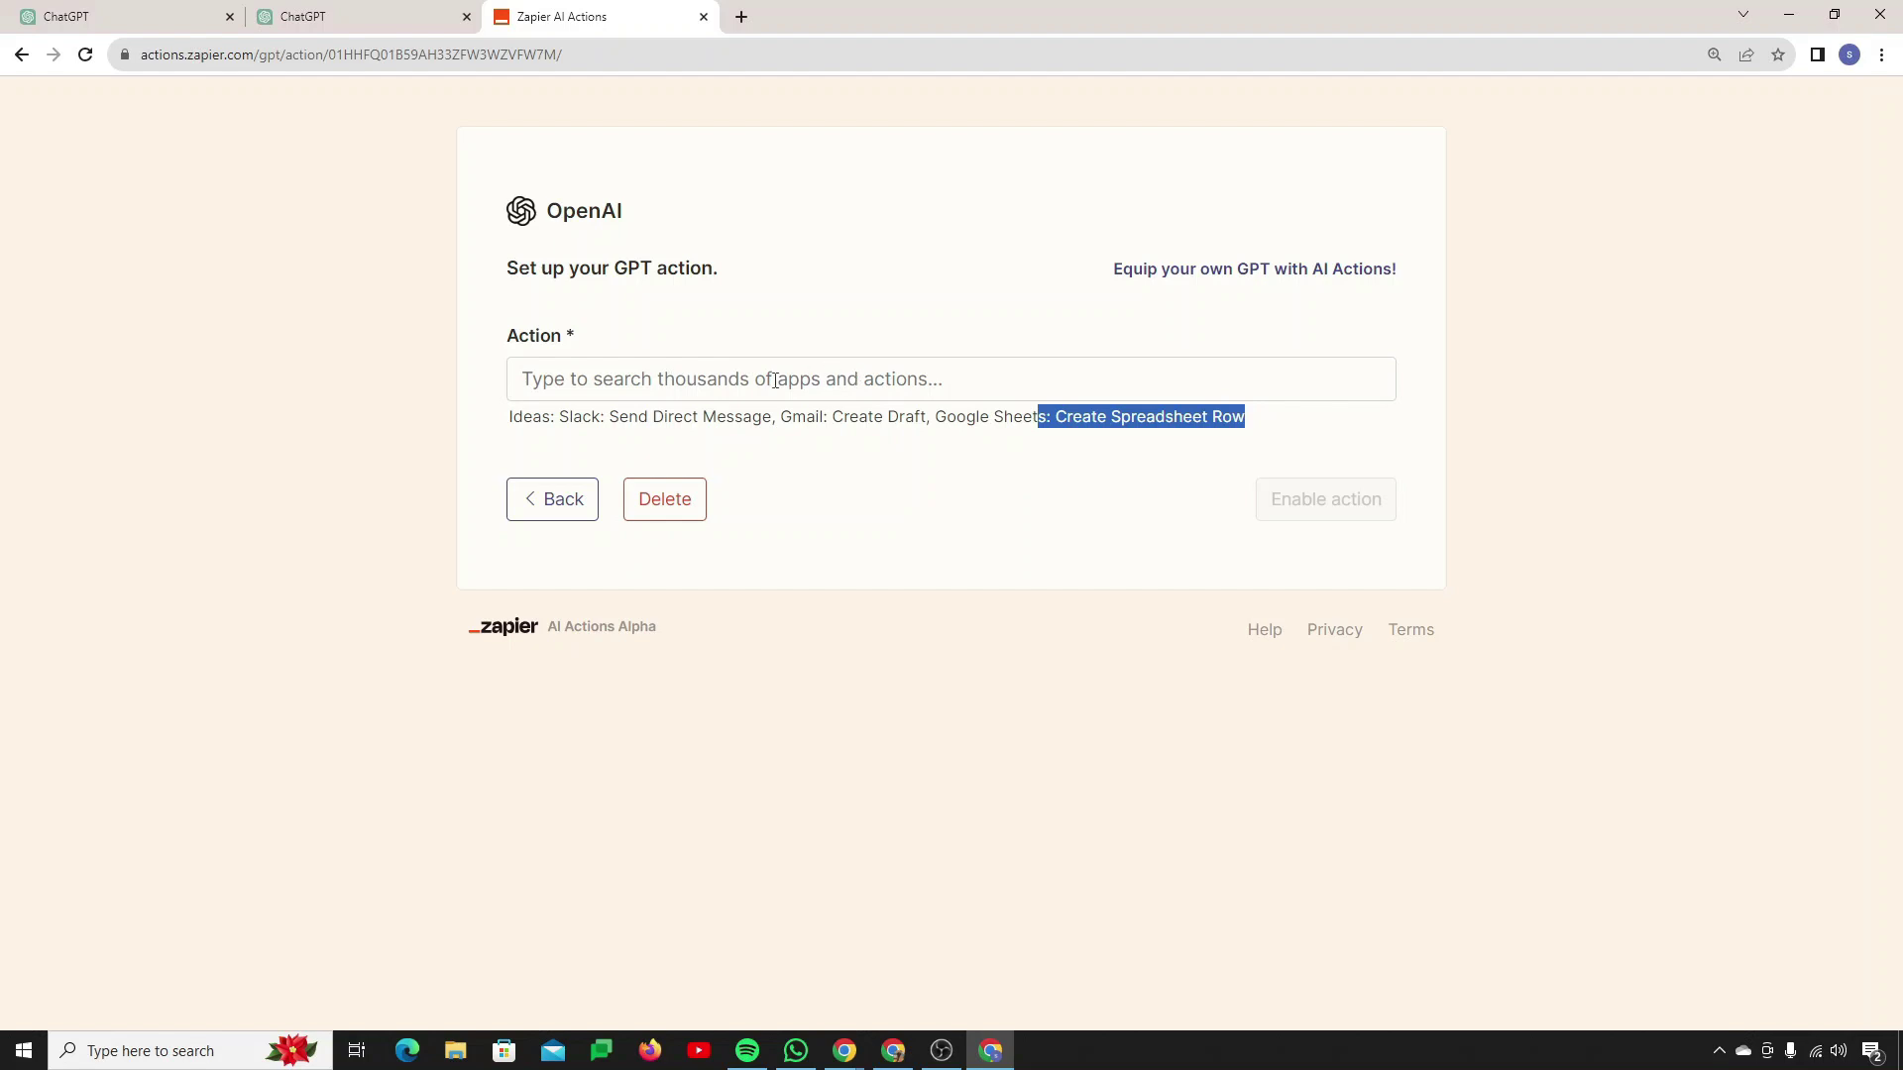
pyautogui.click(840, 664)
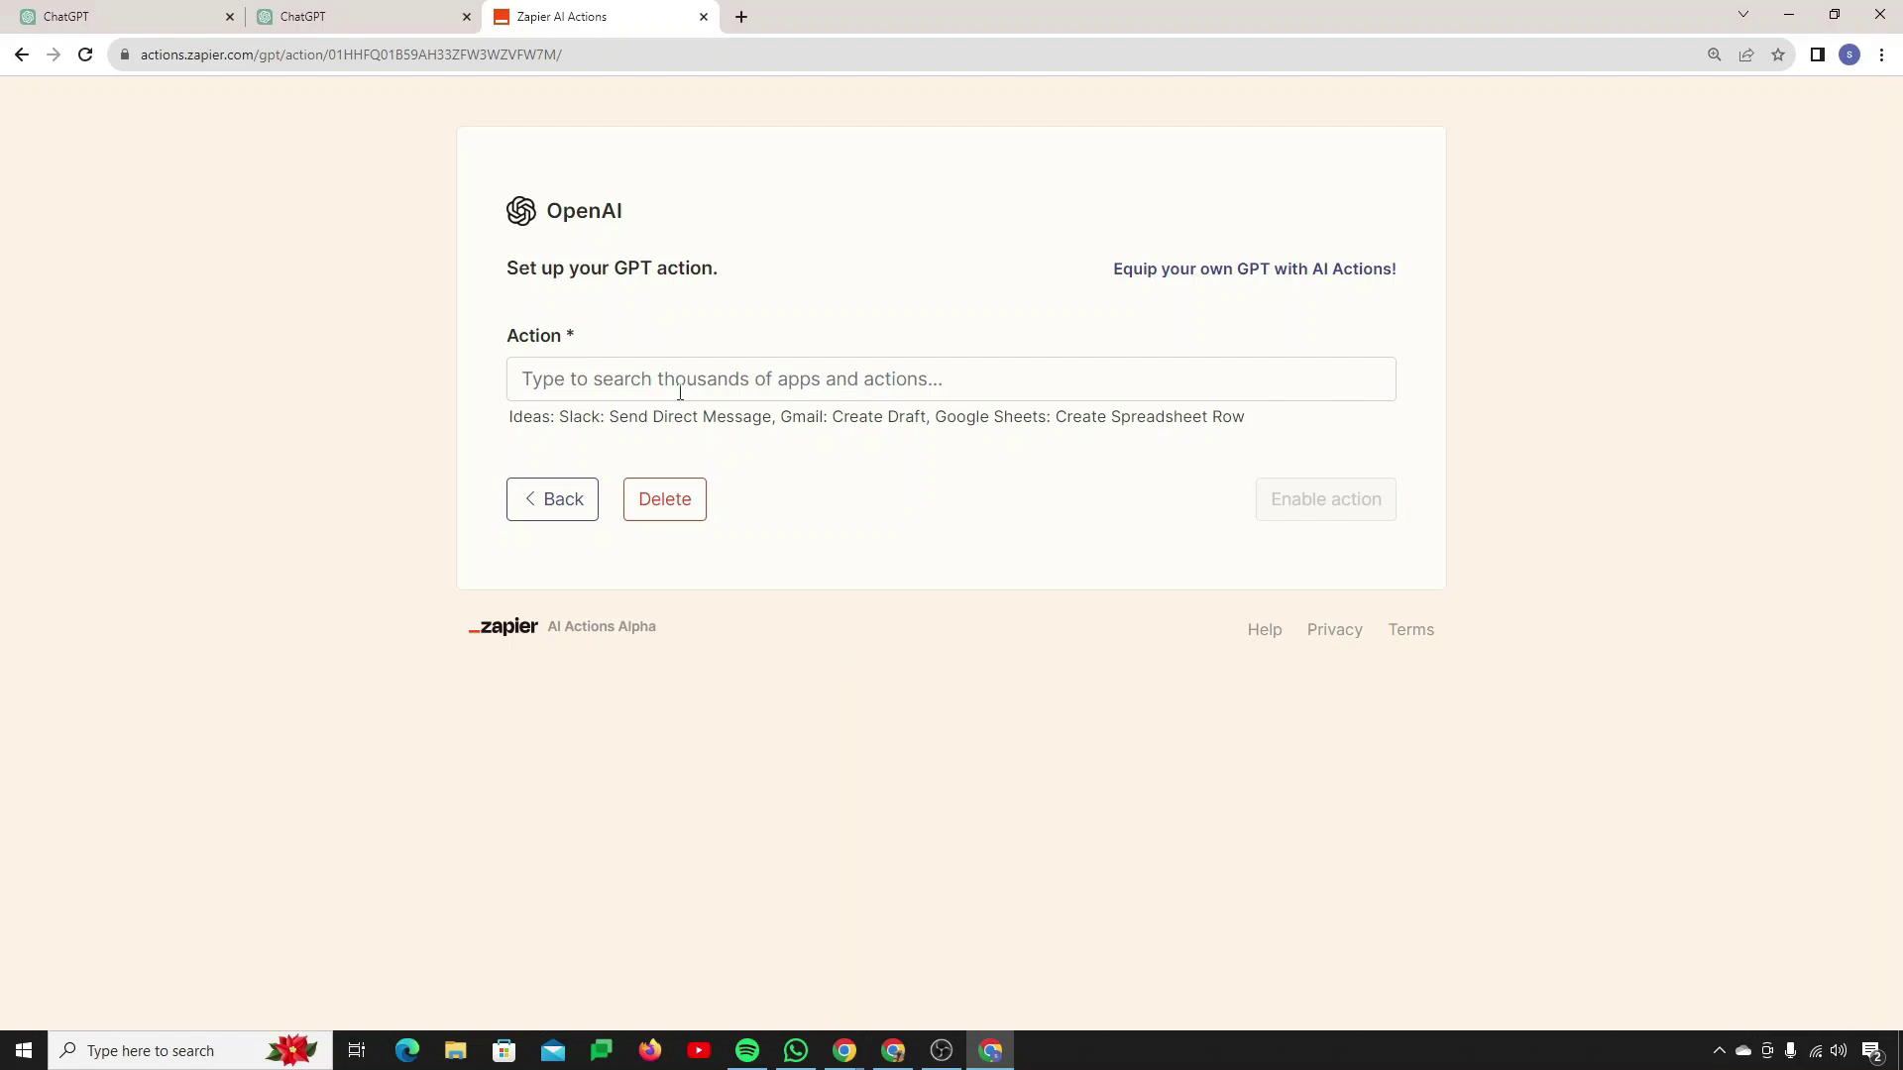
# Step: Search for 'Google Docs' and choose 'Google Docs: Create Document from Text' as the action
pyautogui.click(680, 393)
pyautogui.write('Go')
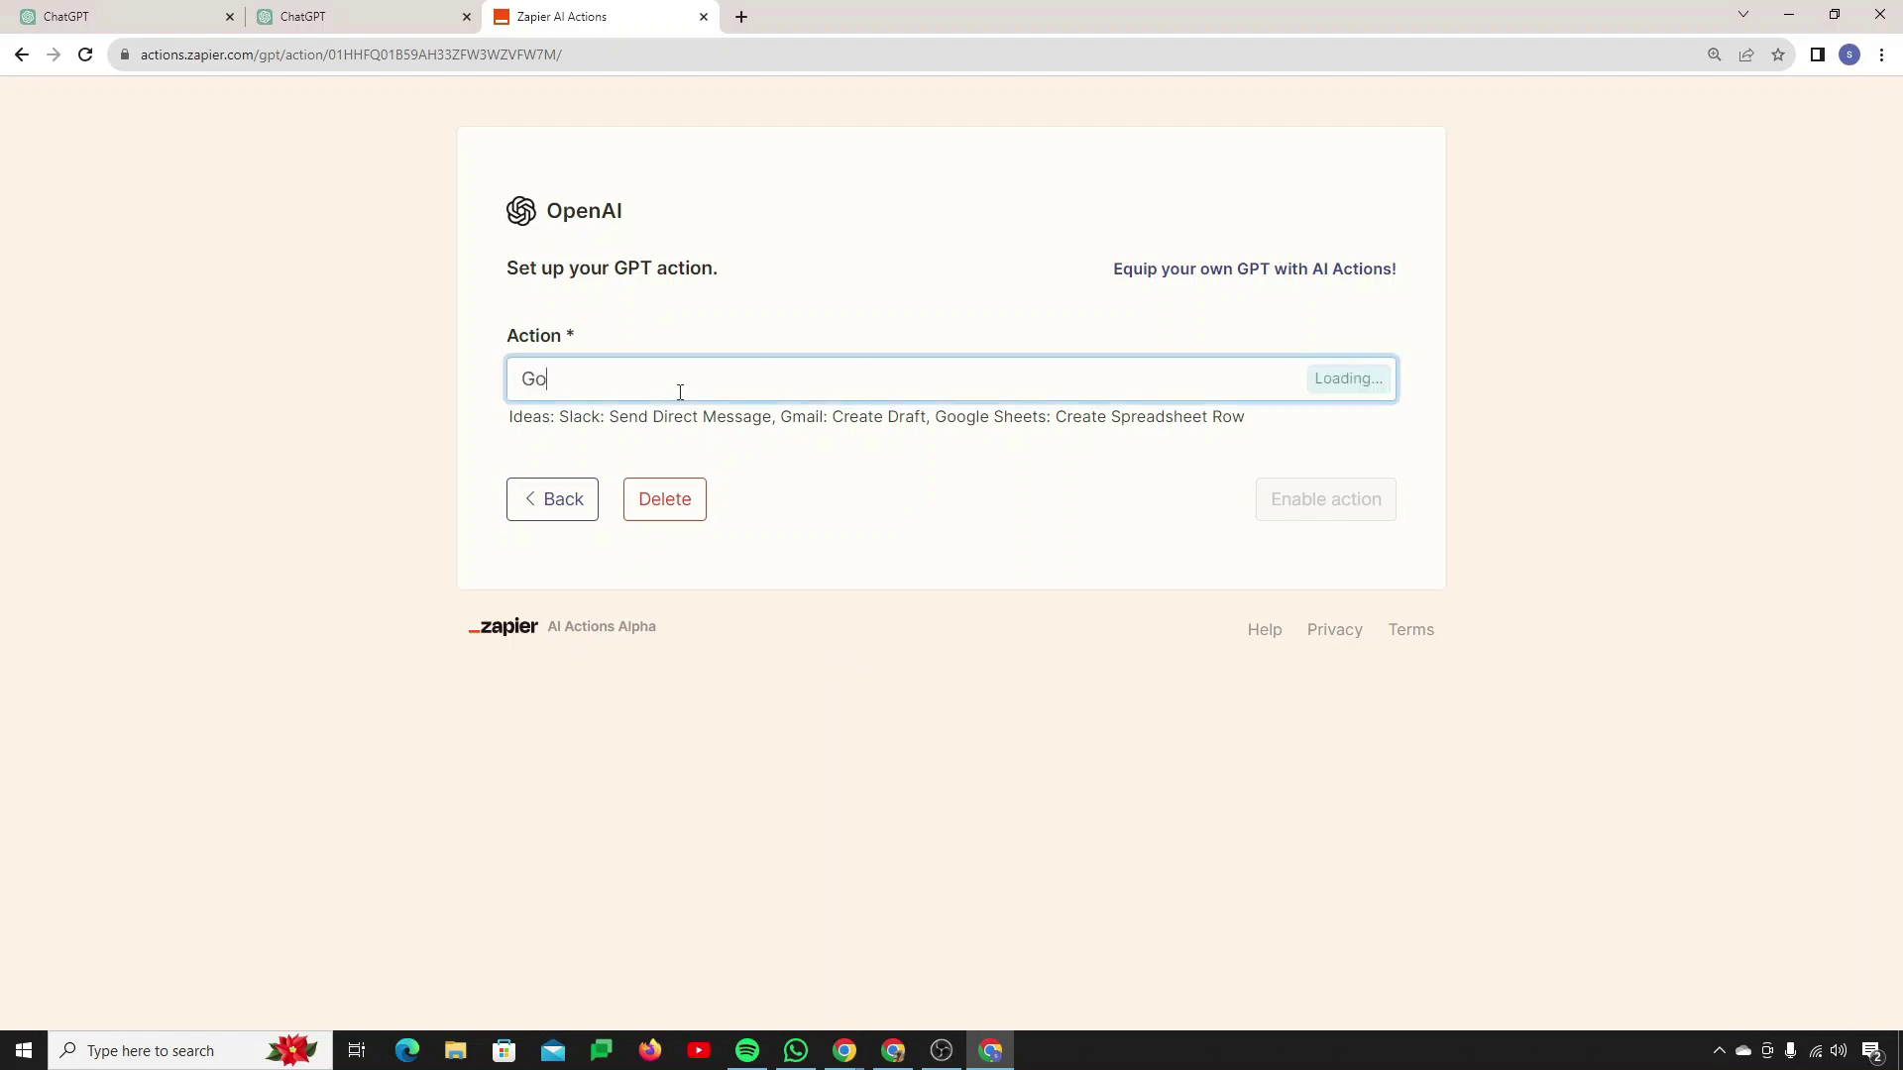
pyautogui.write('ogle Docs')
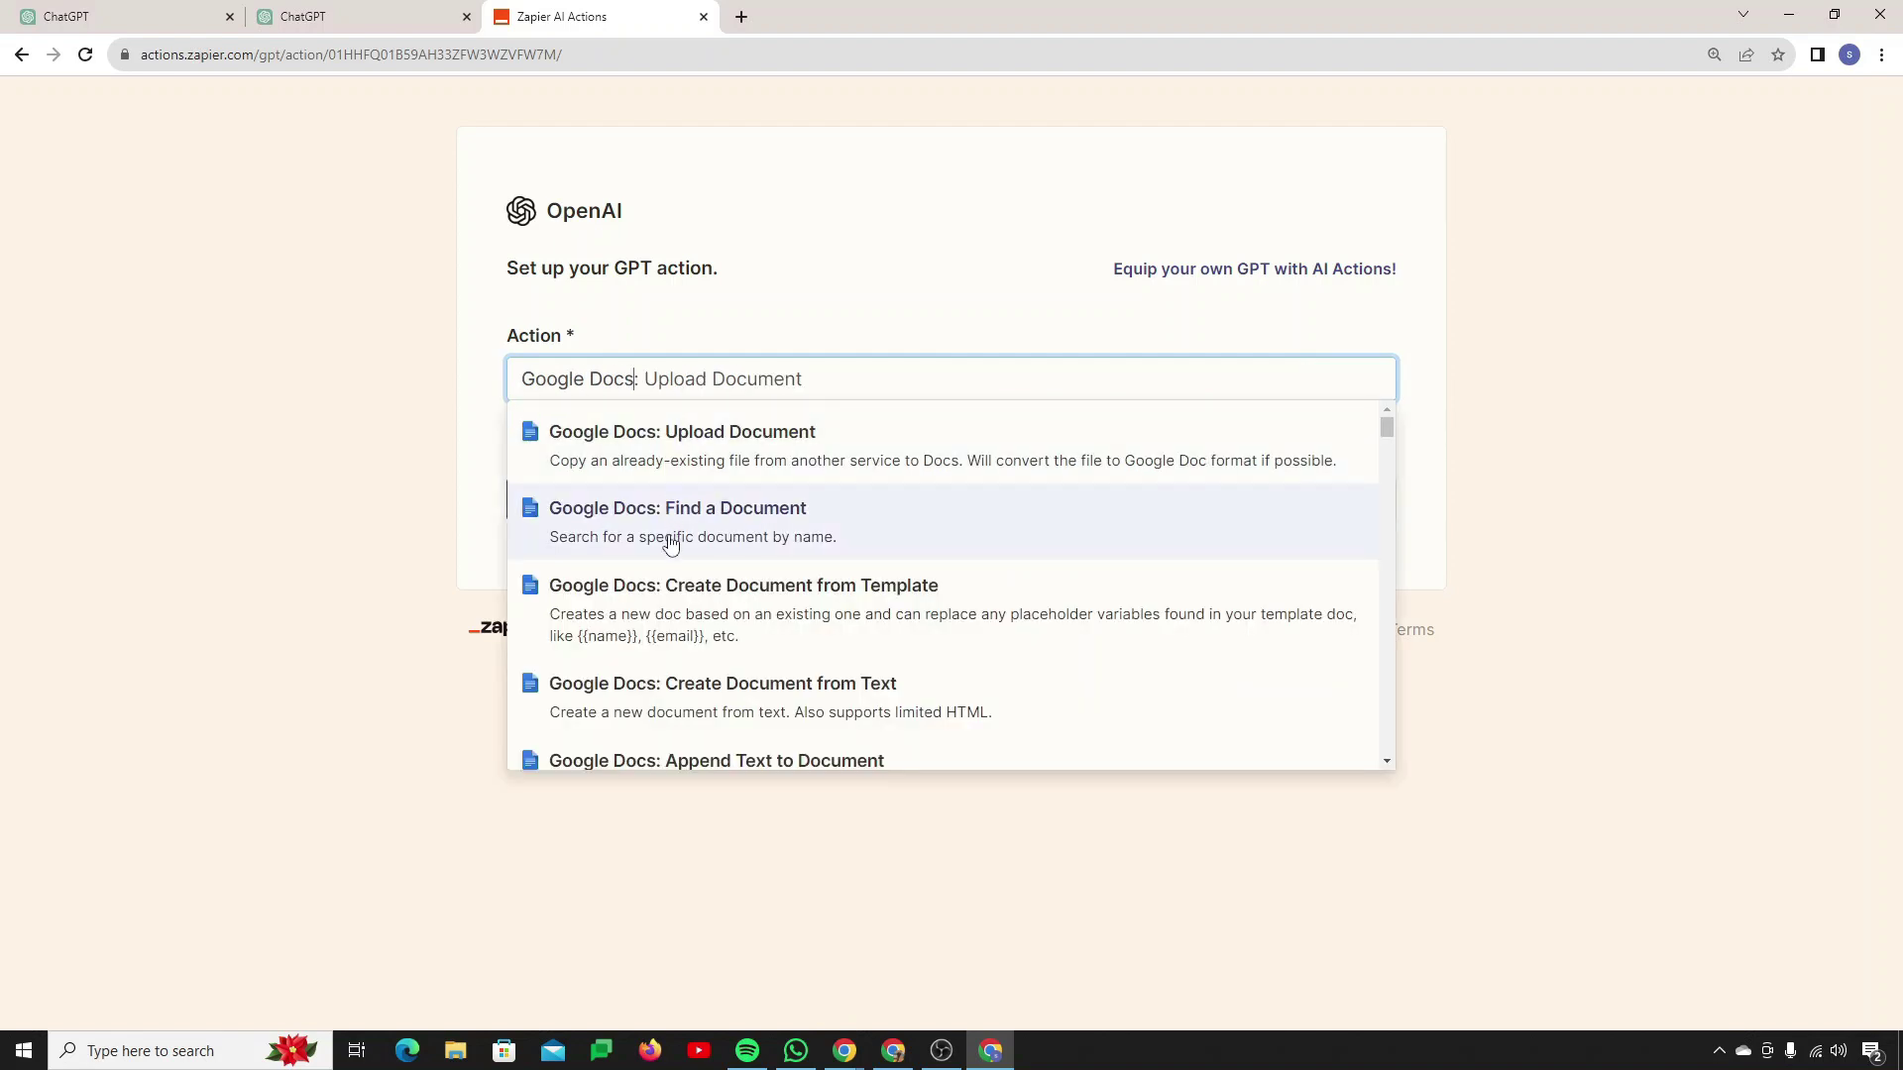
pyautogui.scroll(-1, 680, 539)
pyautogui.scroll(-2, 680, 541)
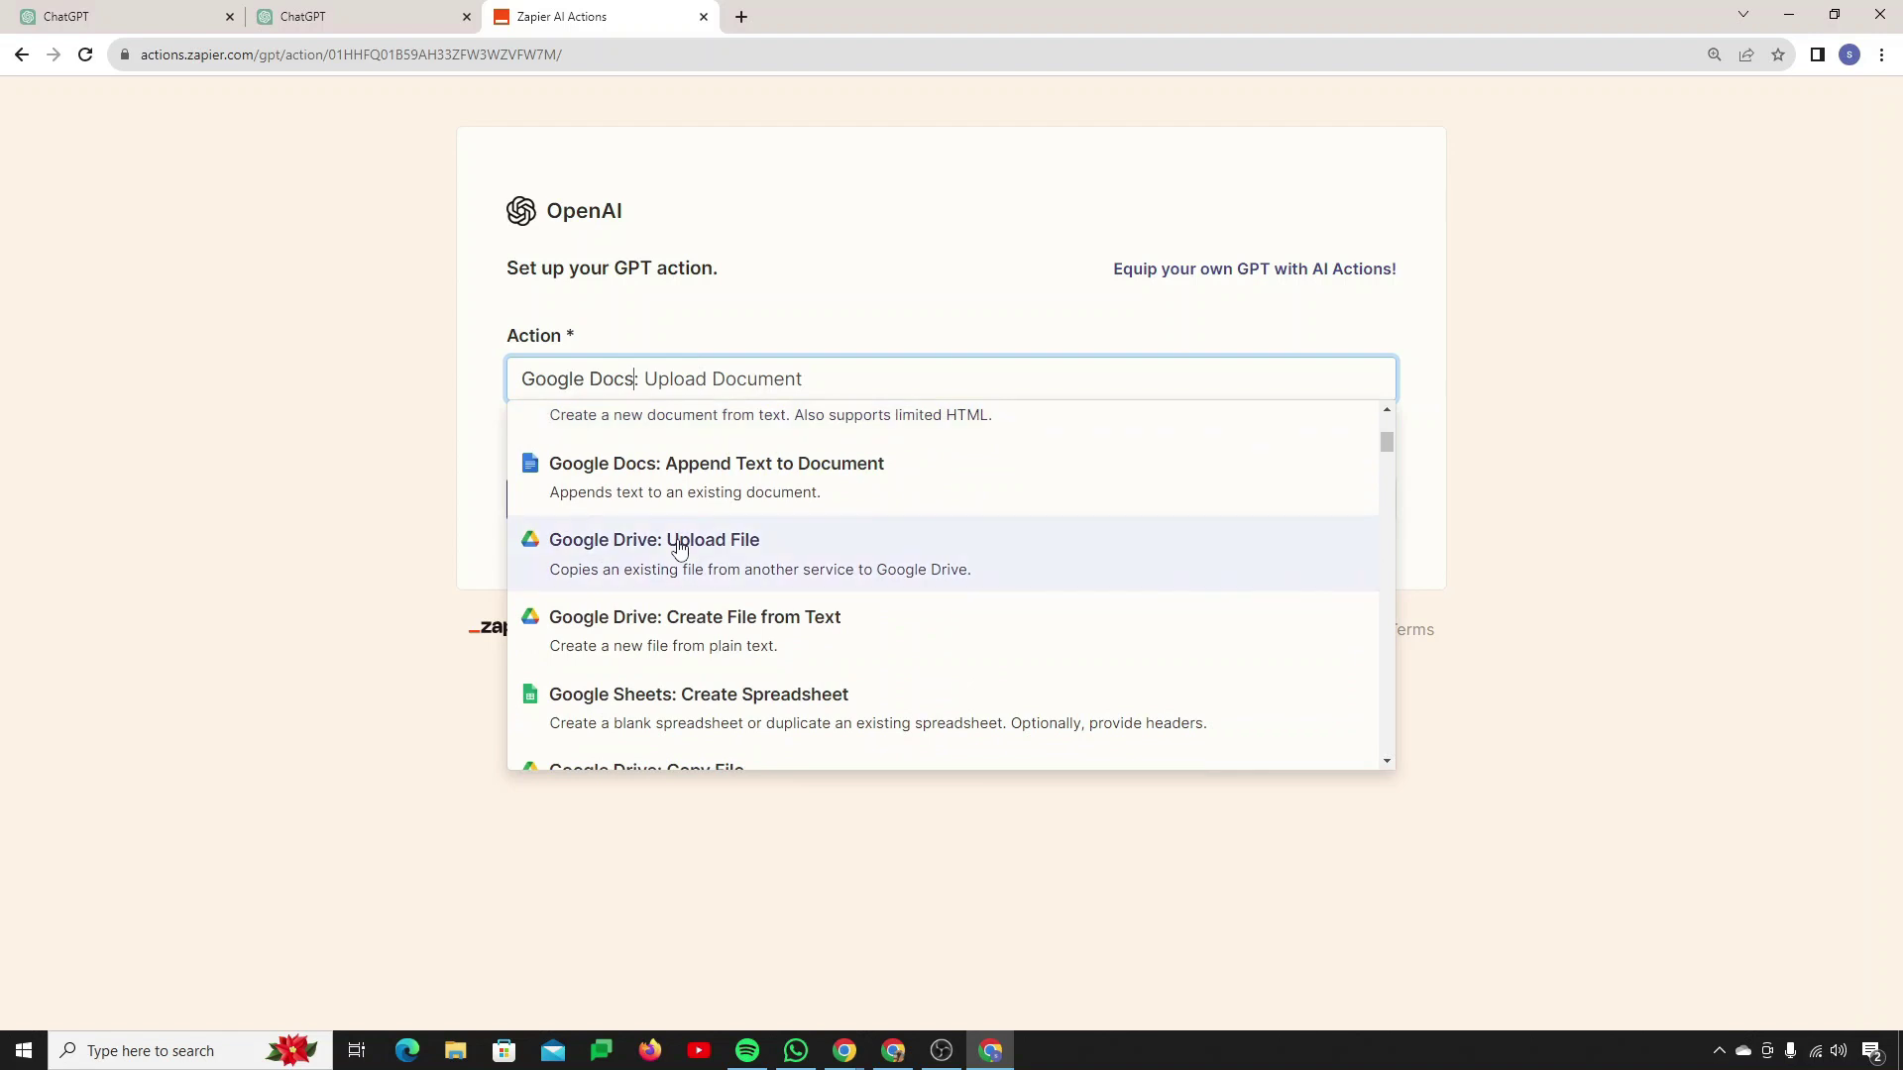
pyautogui.scroll(3, 679, 544)
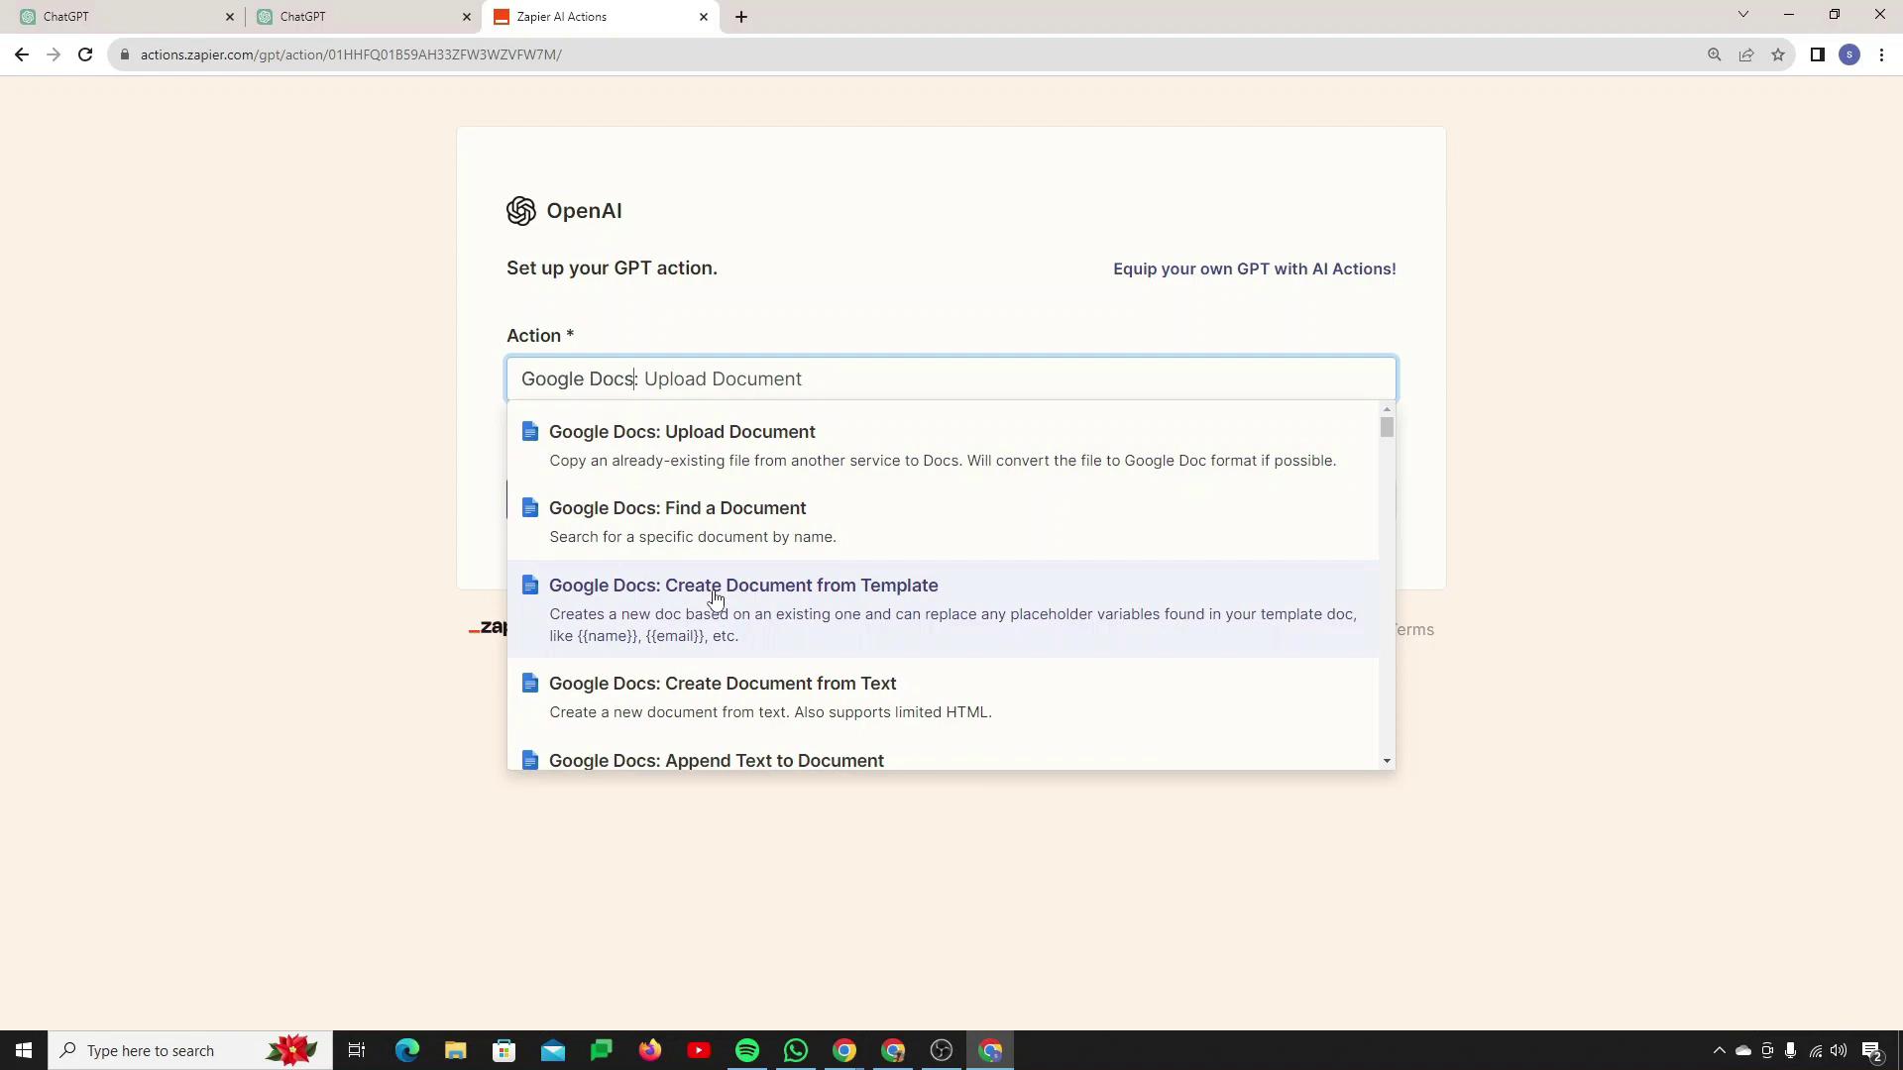
pyautogui.scroll(-1, 695, 689)
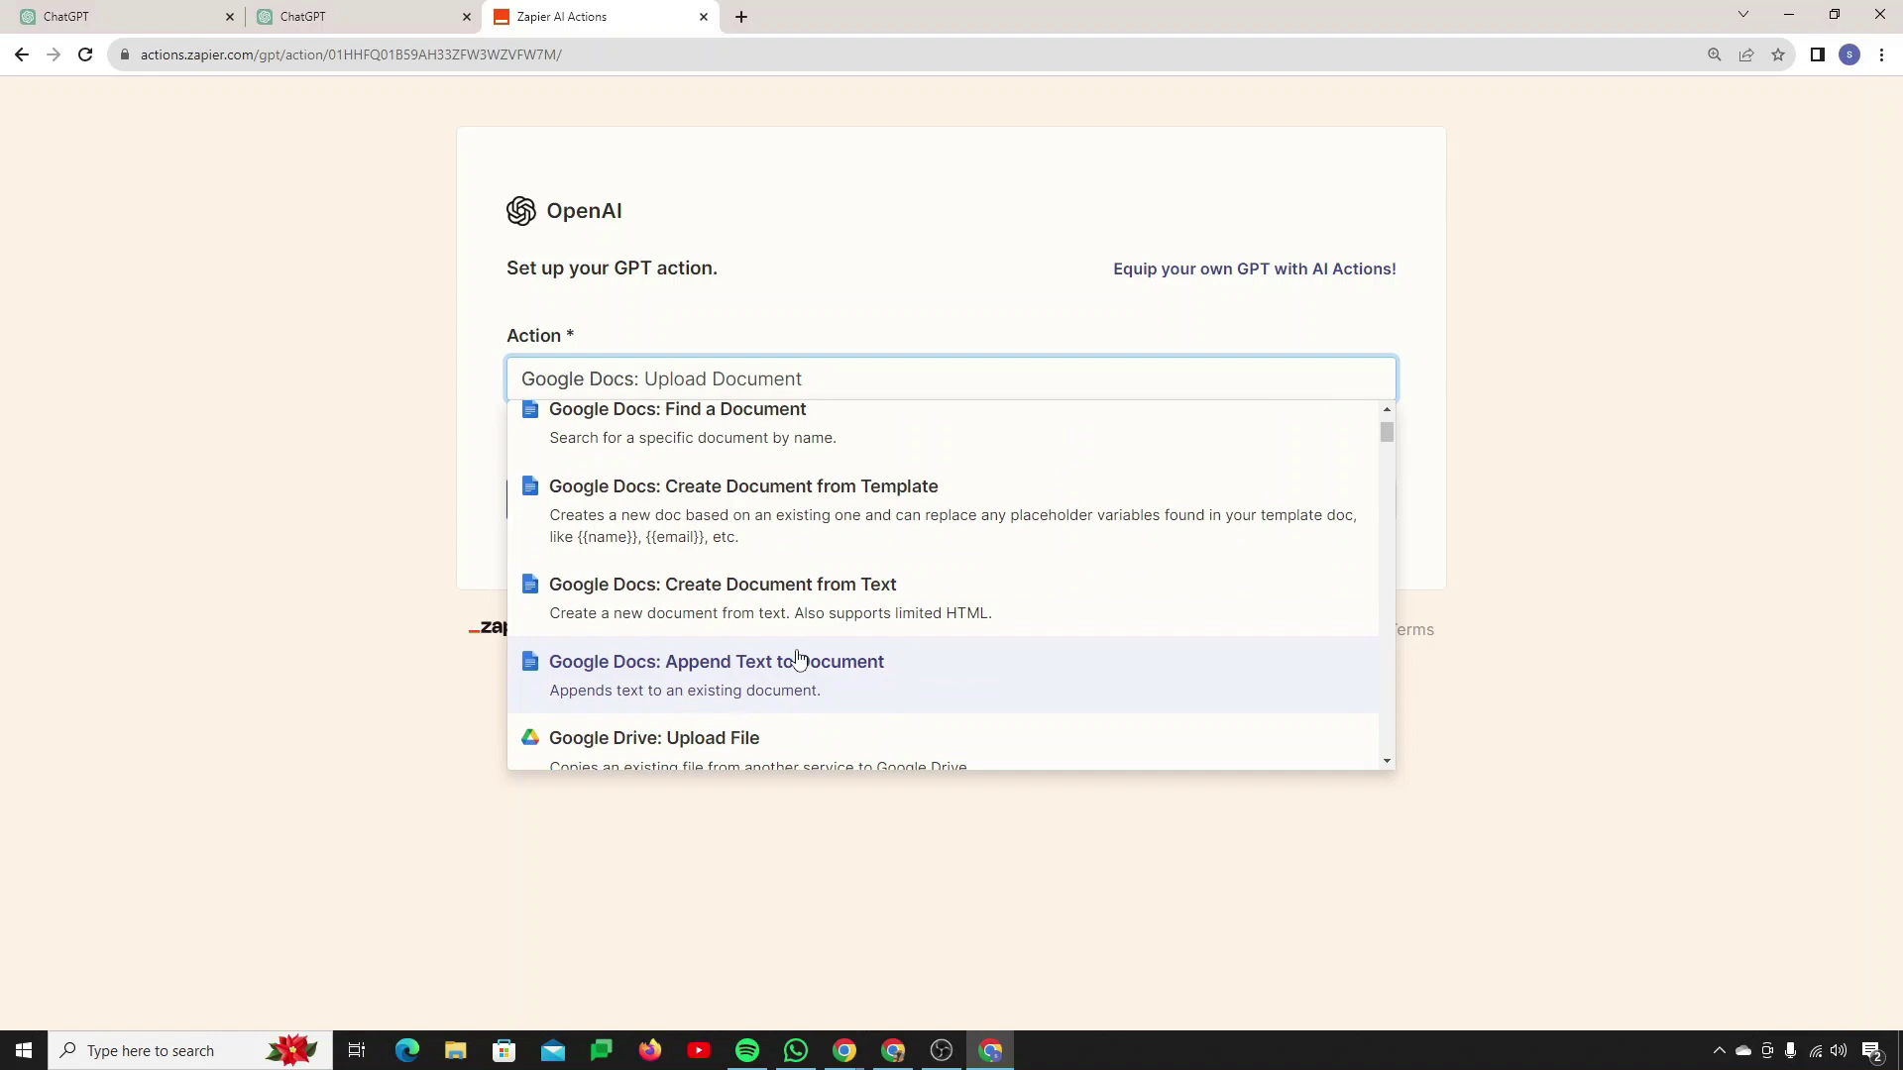
pyautogui.scroll(1, 785, 658)
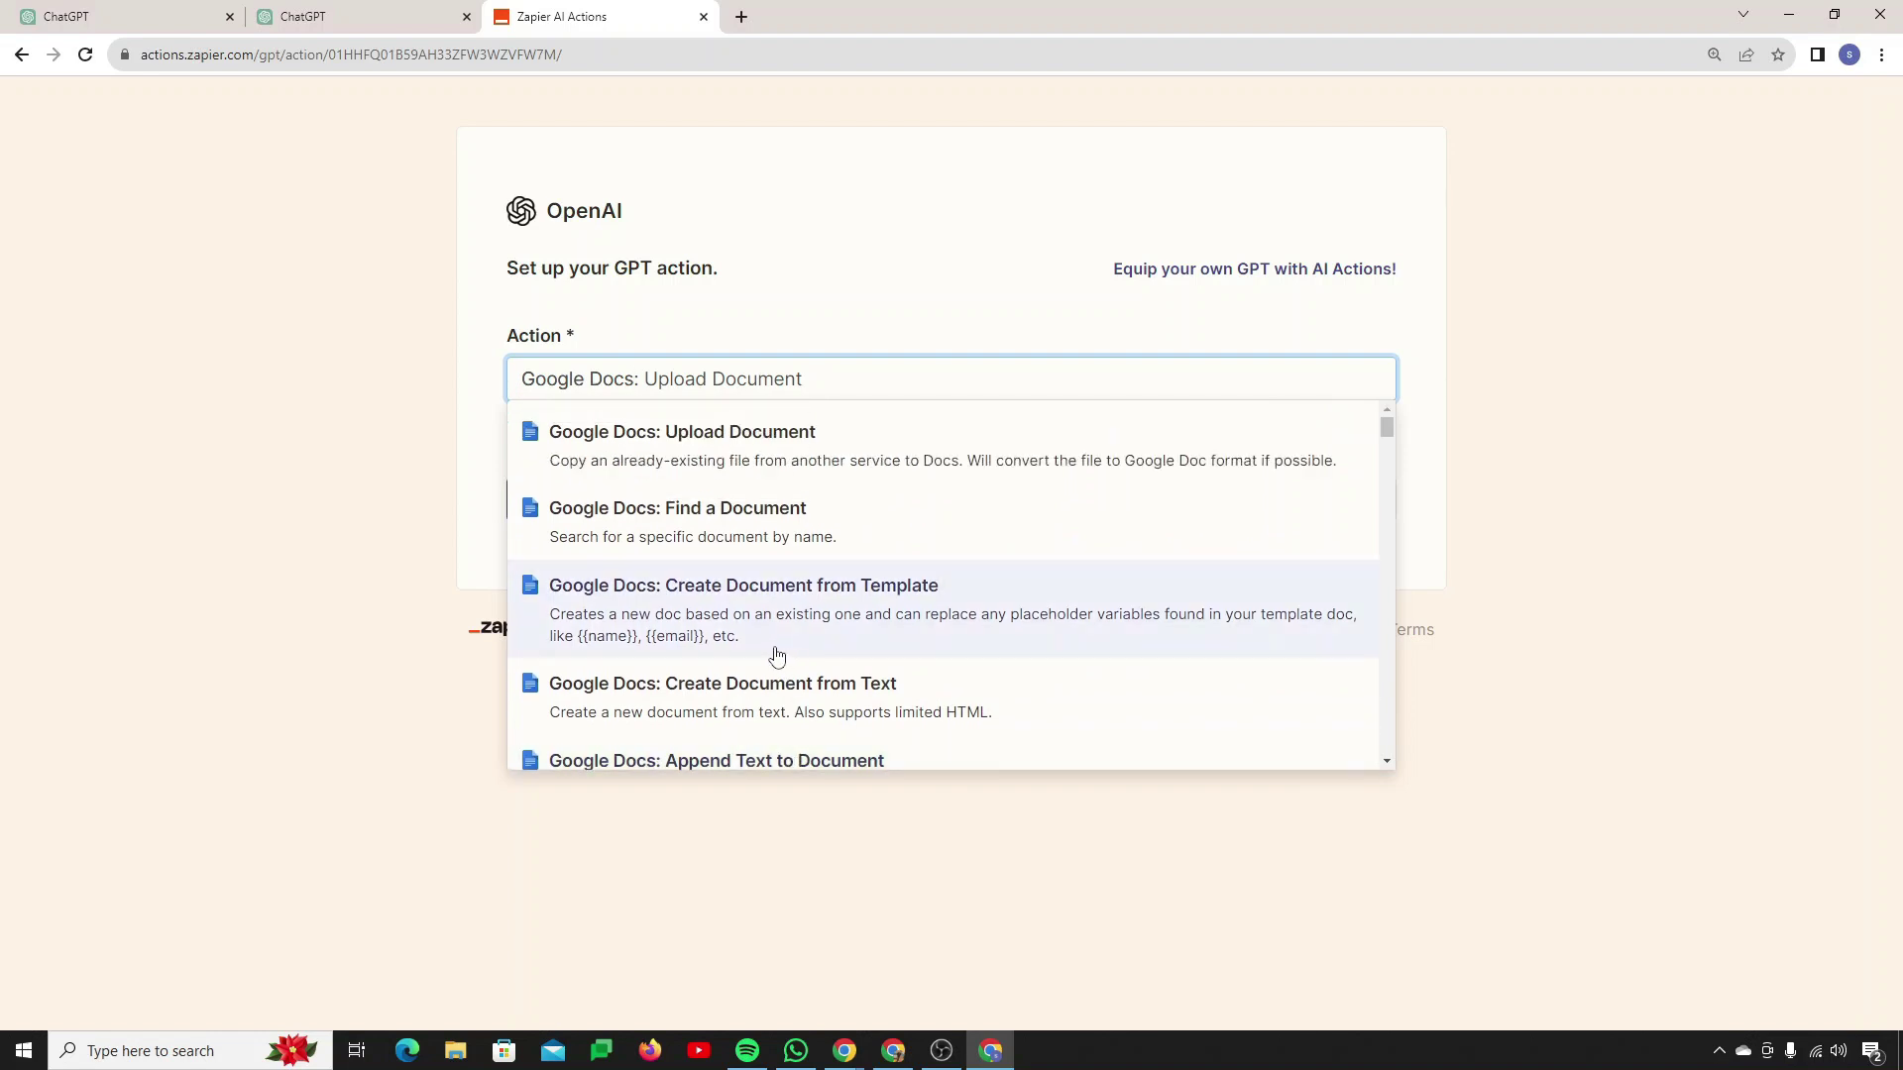
pyautogui.scroll(-1, 713, 625)
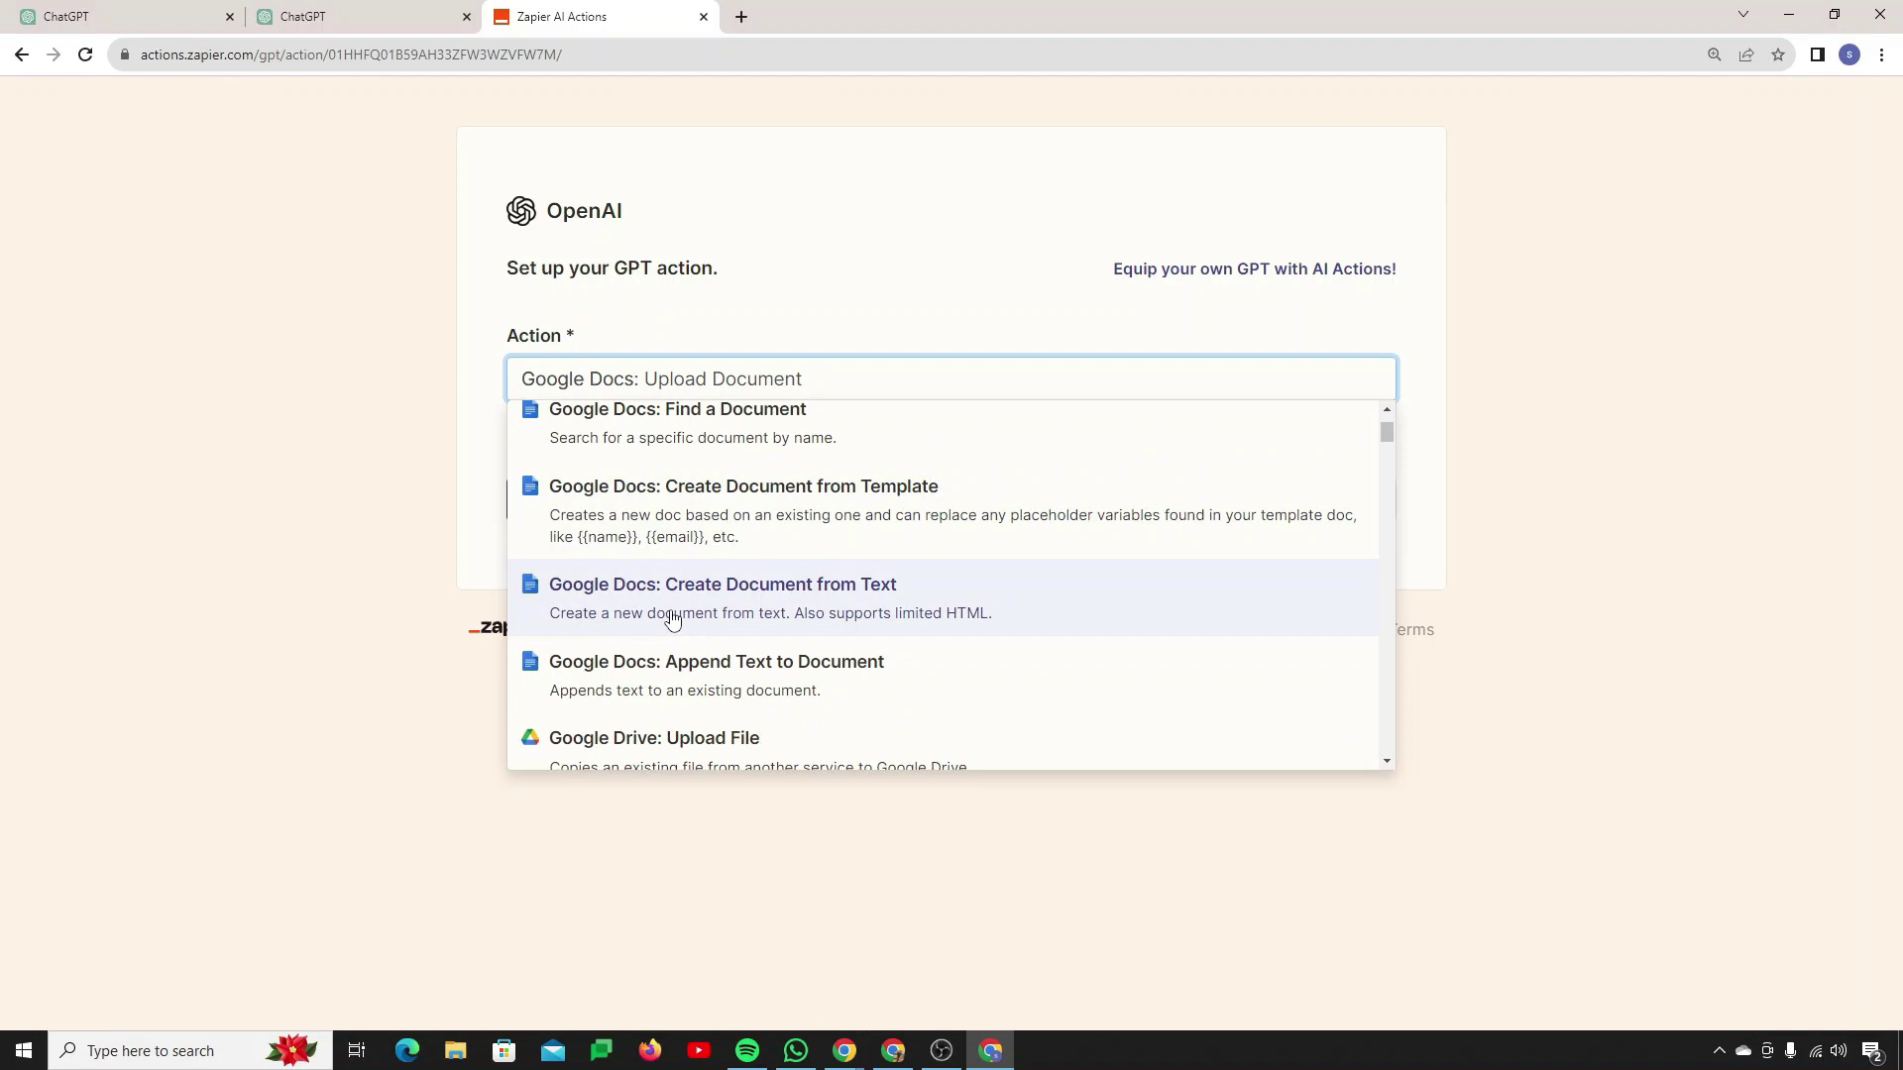
pyautogui.click(673, 619)
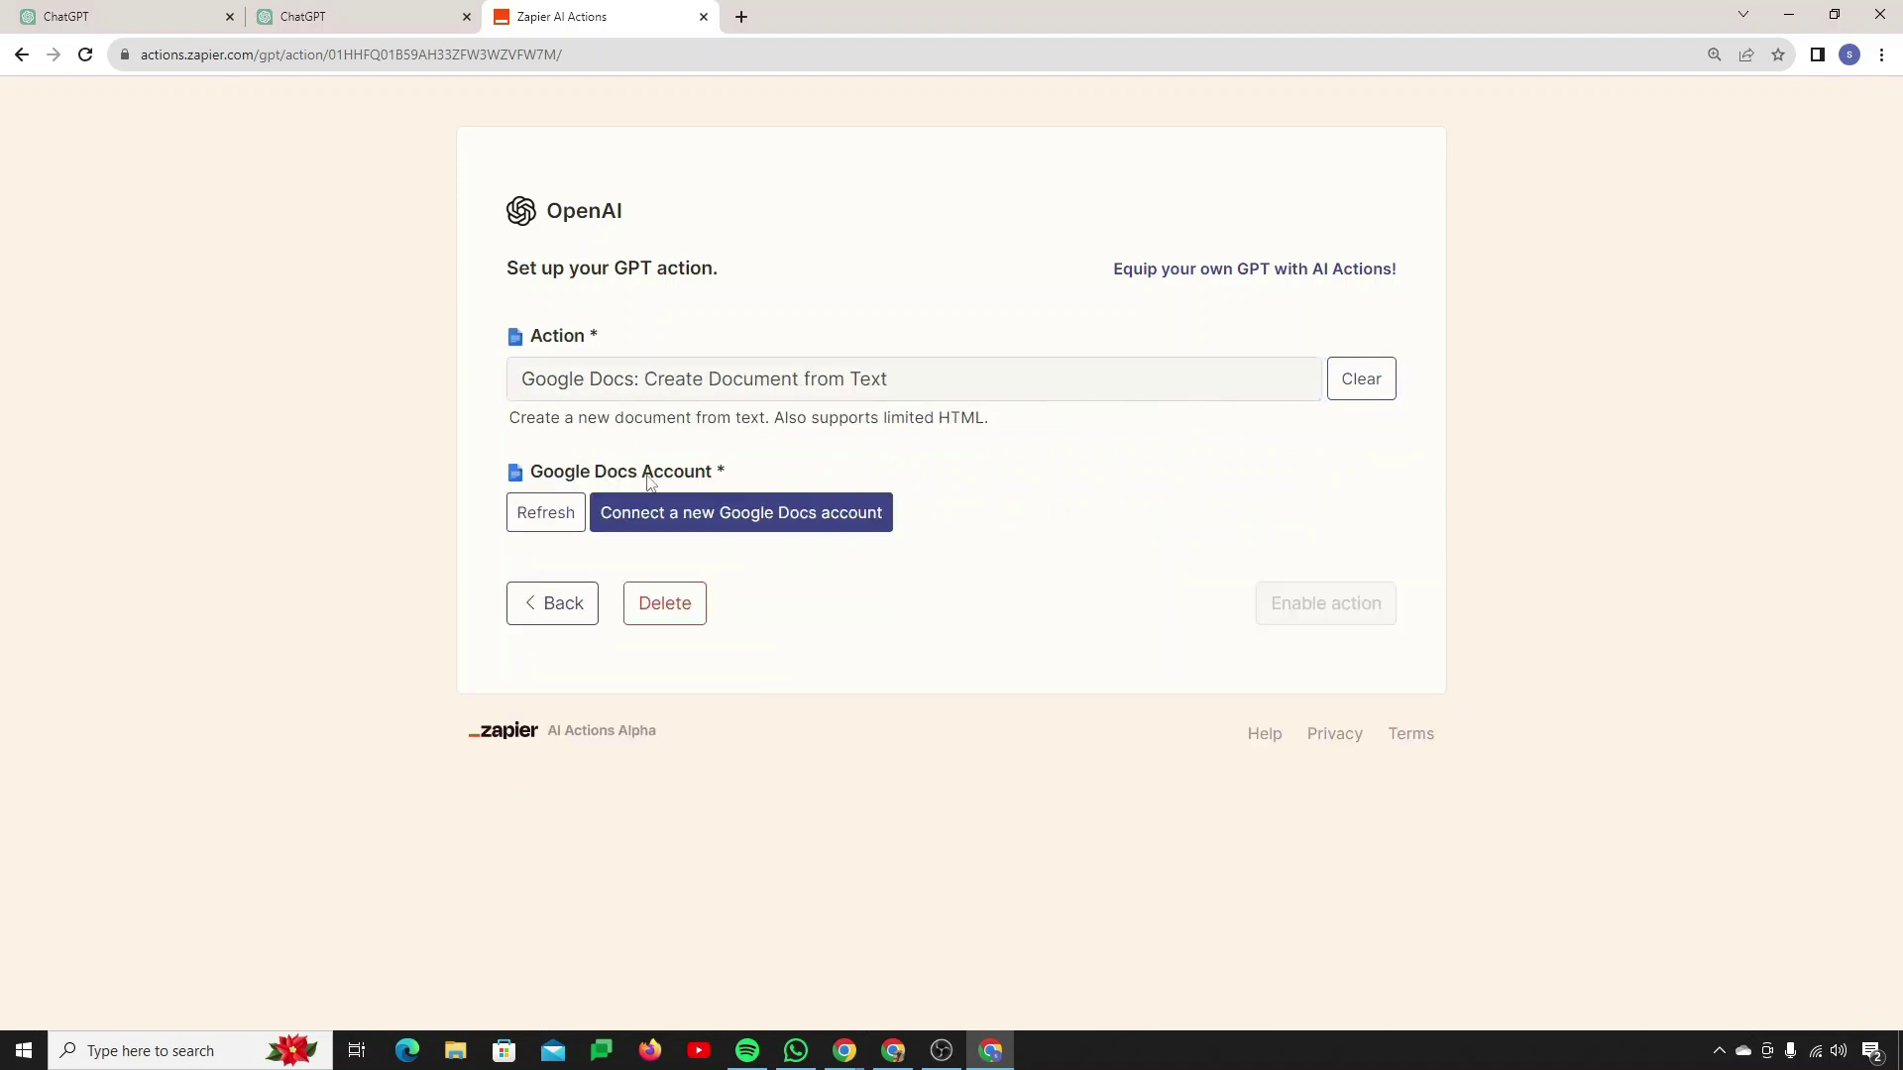
# Step: Connect a new Google Docs account, signing in with a Google account and allowing Zapier access
pyautogui.click(709, 523)
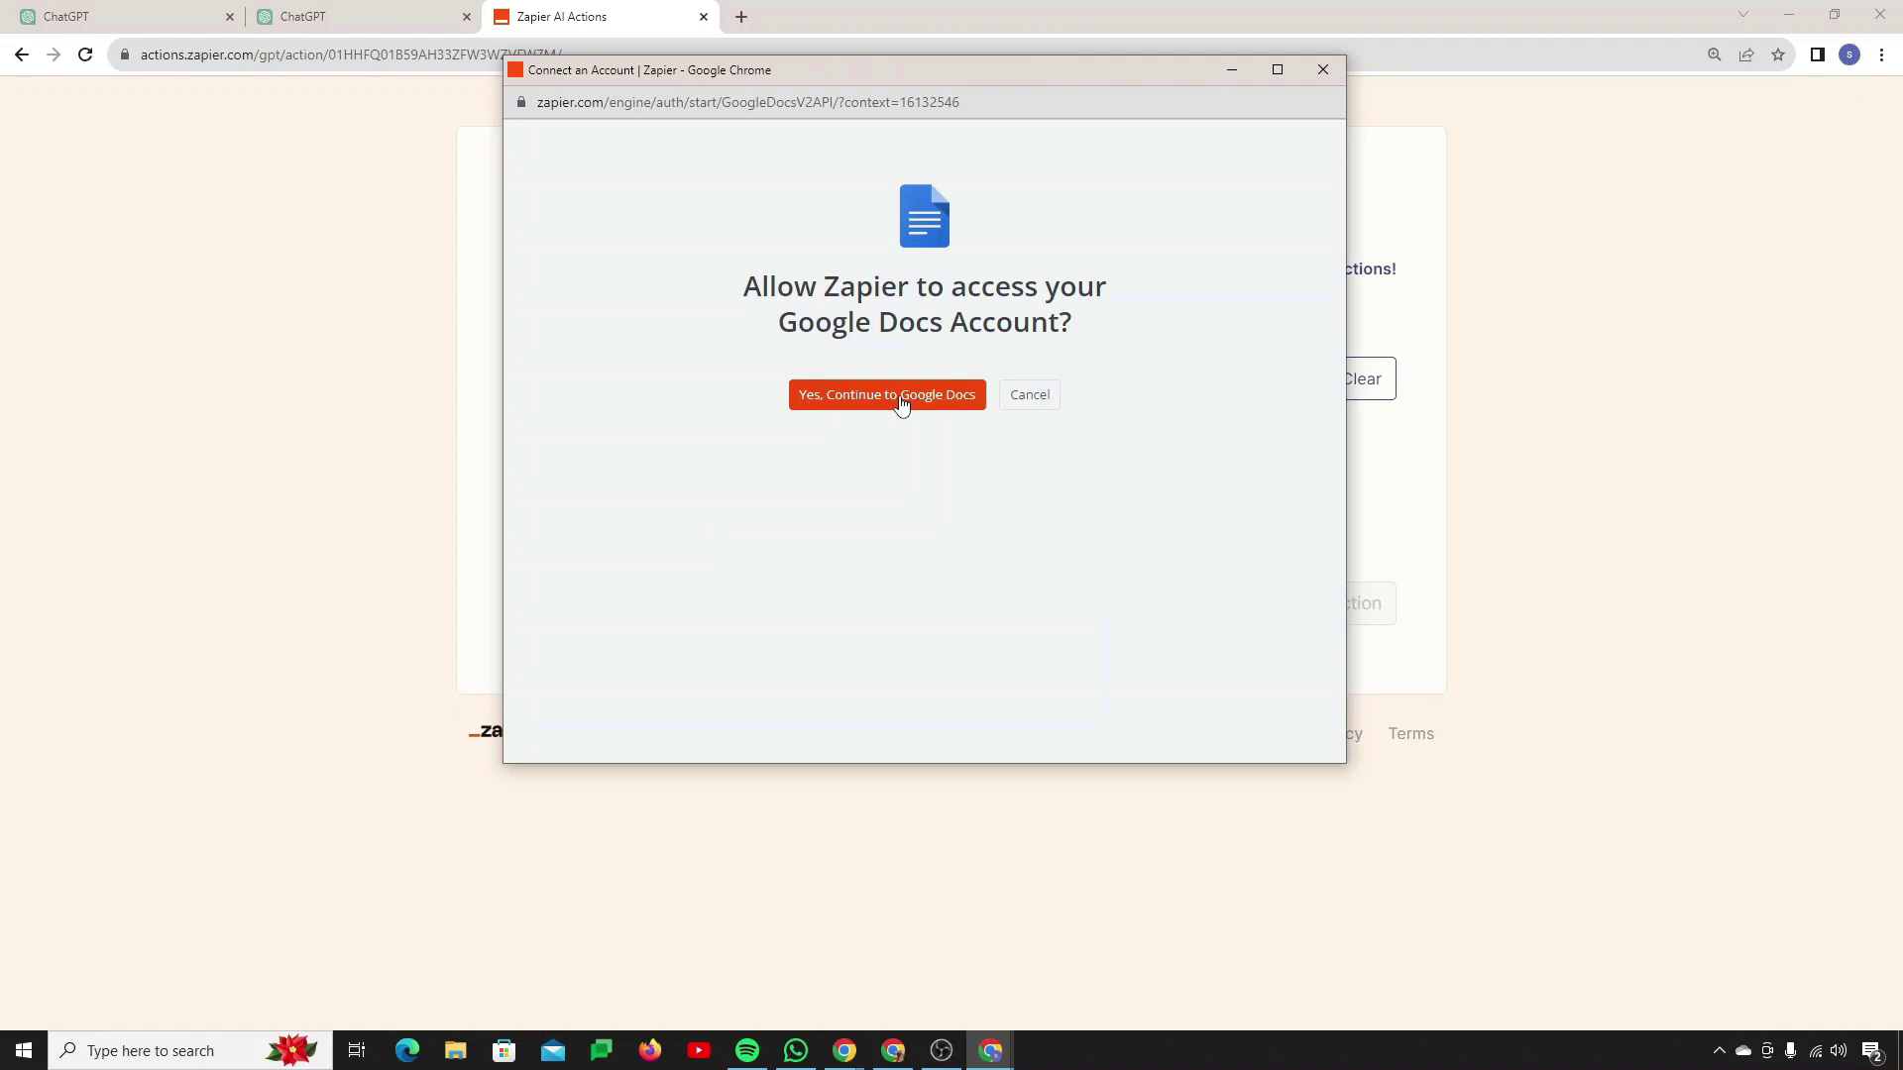
pyautogui.click(901, 396)
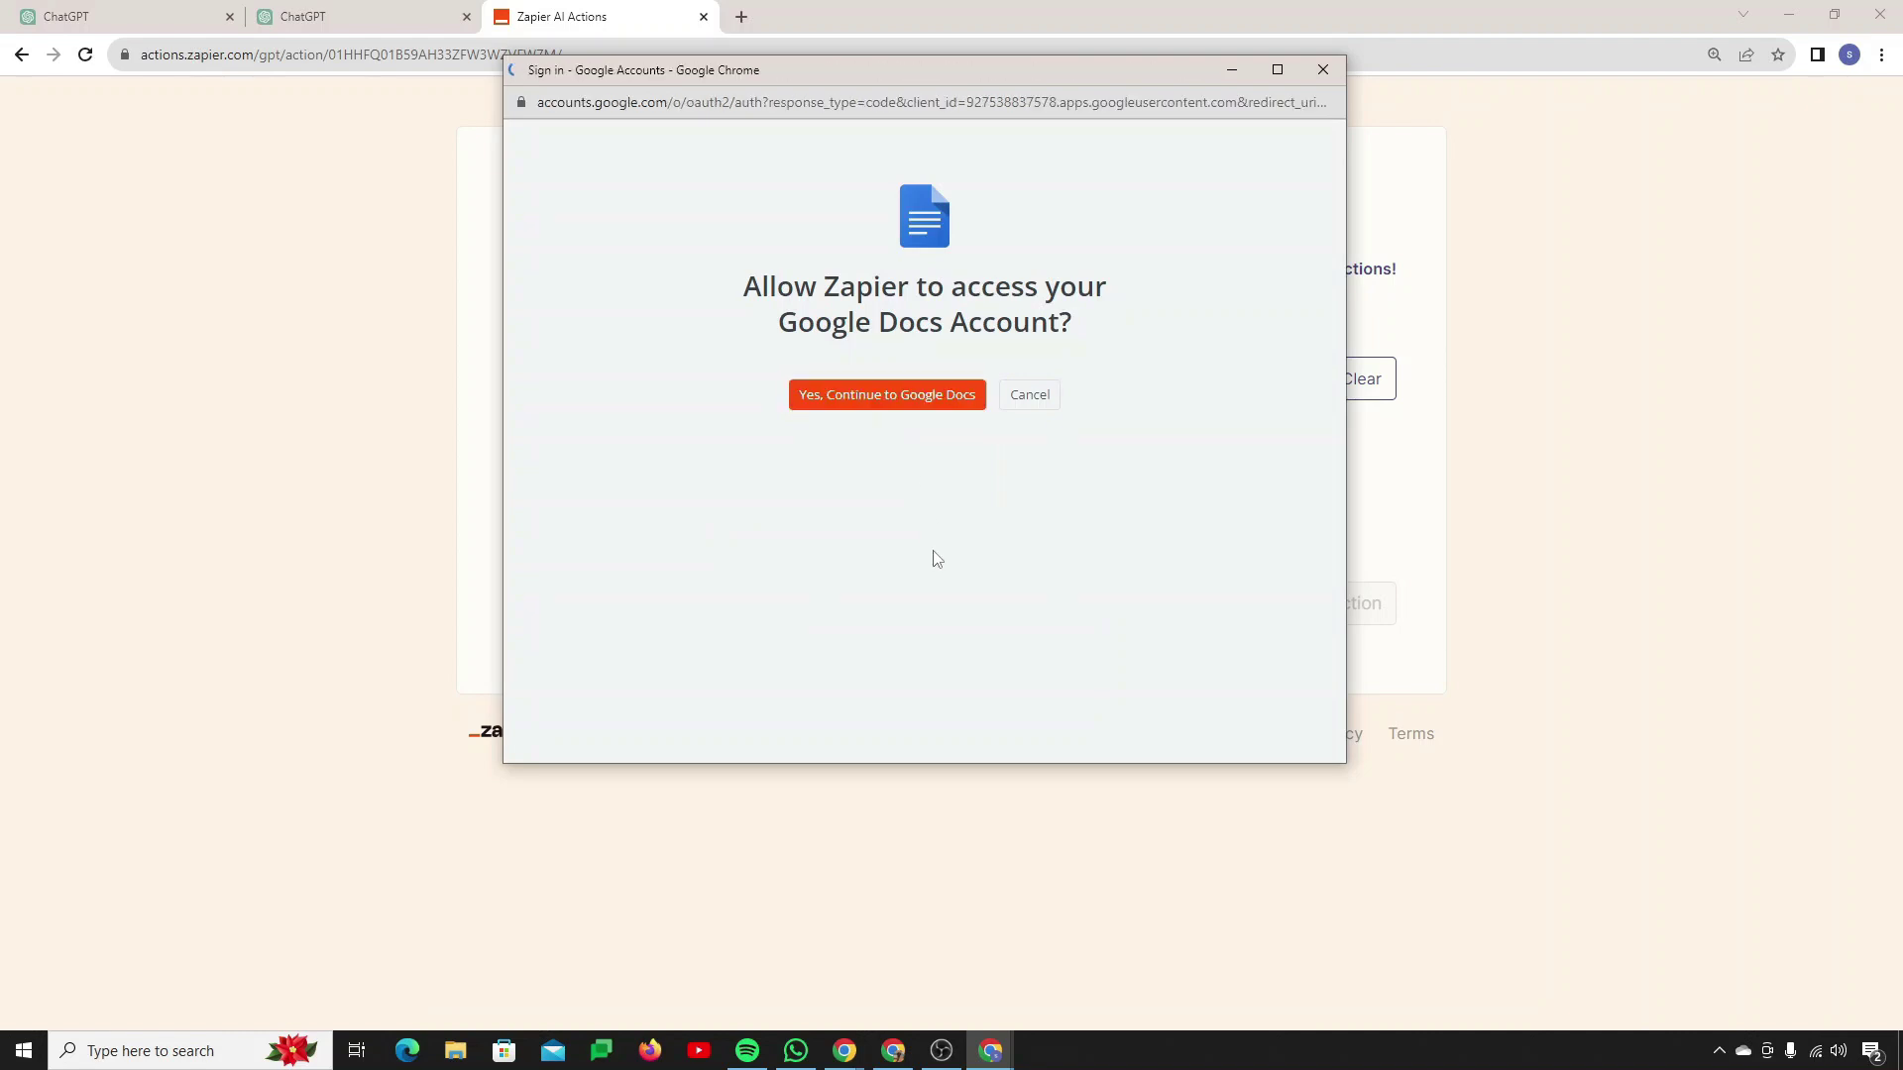
pyautogui.click(852, 500)
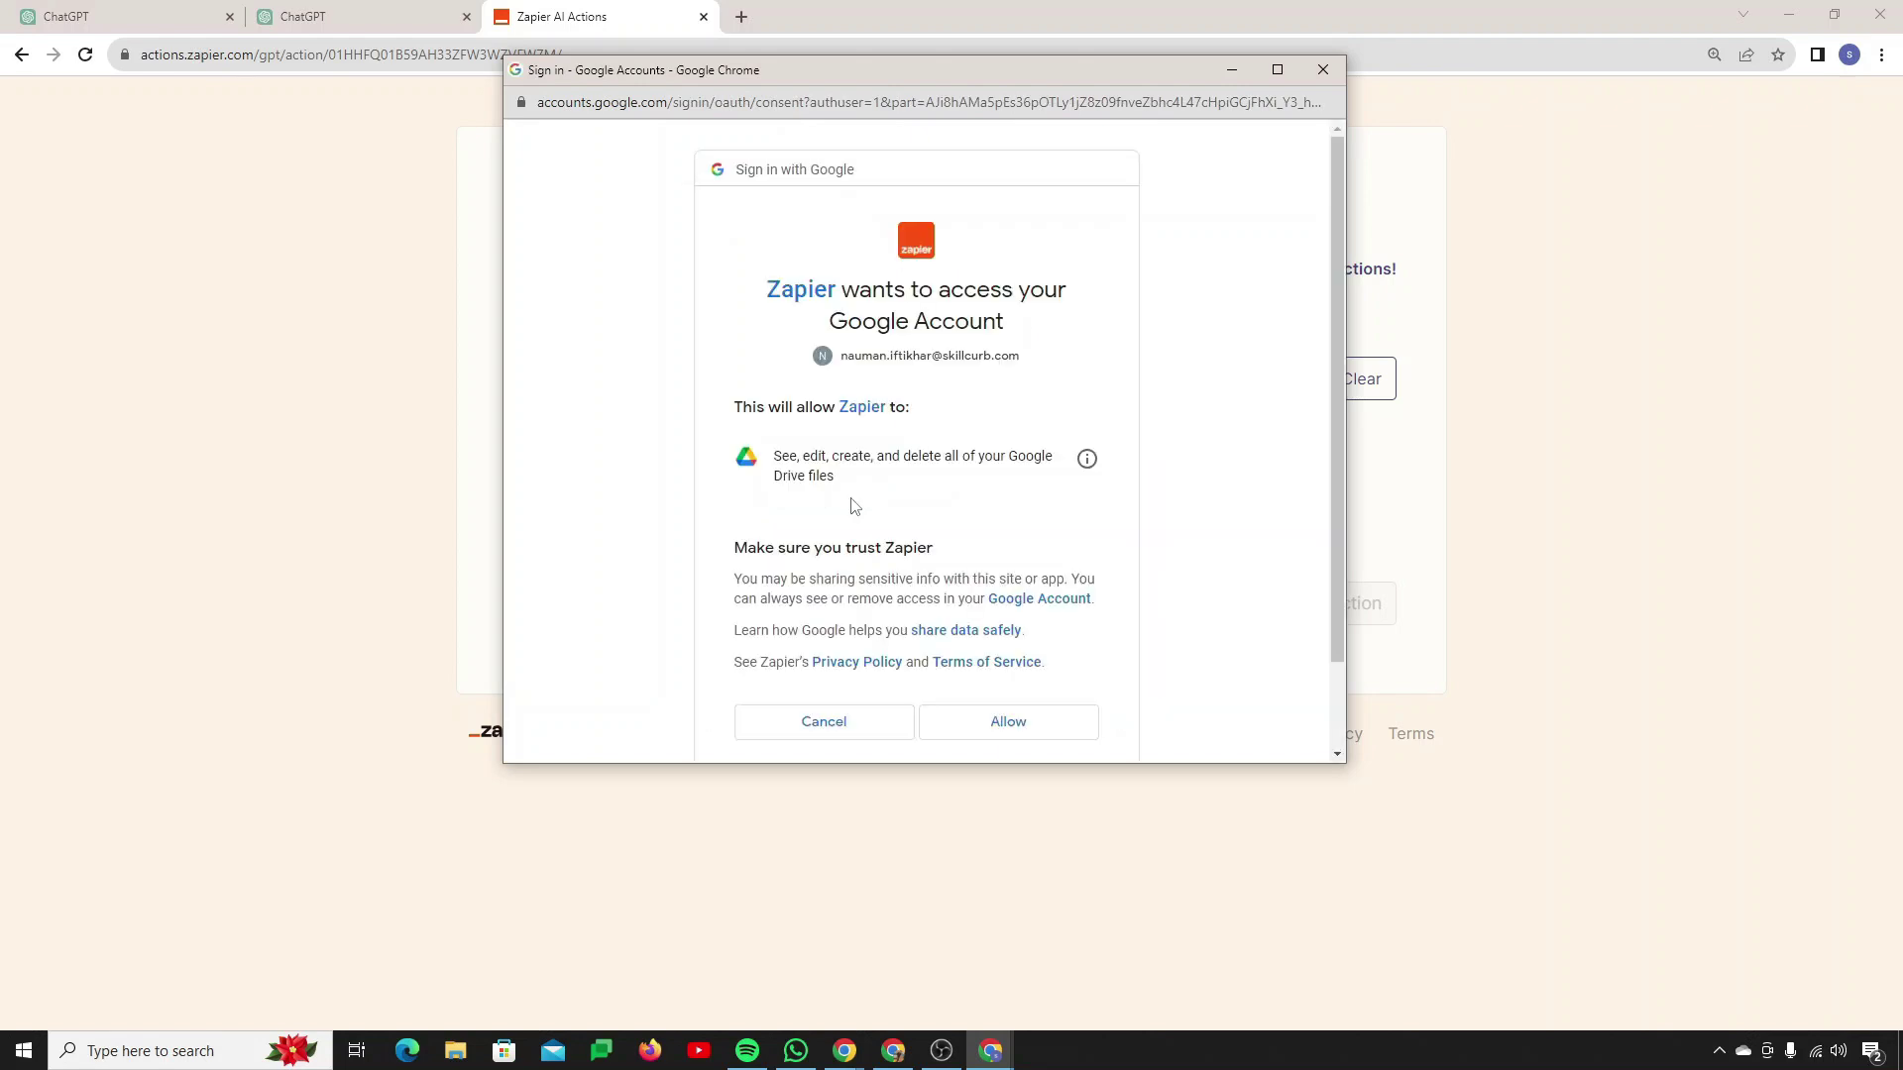
pyautogui.click(1026, 724)
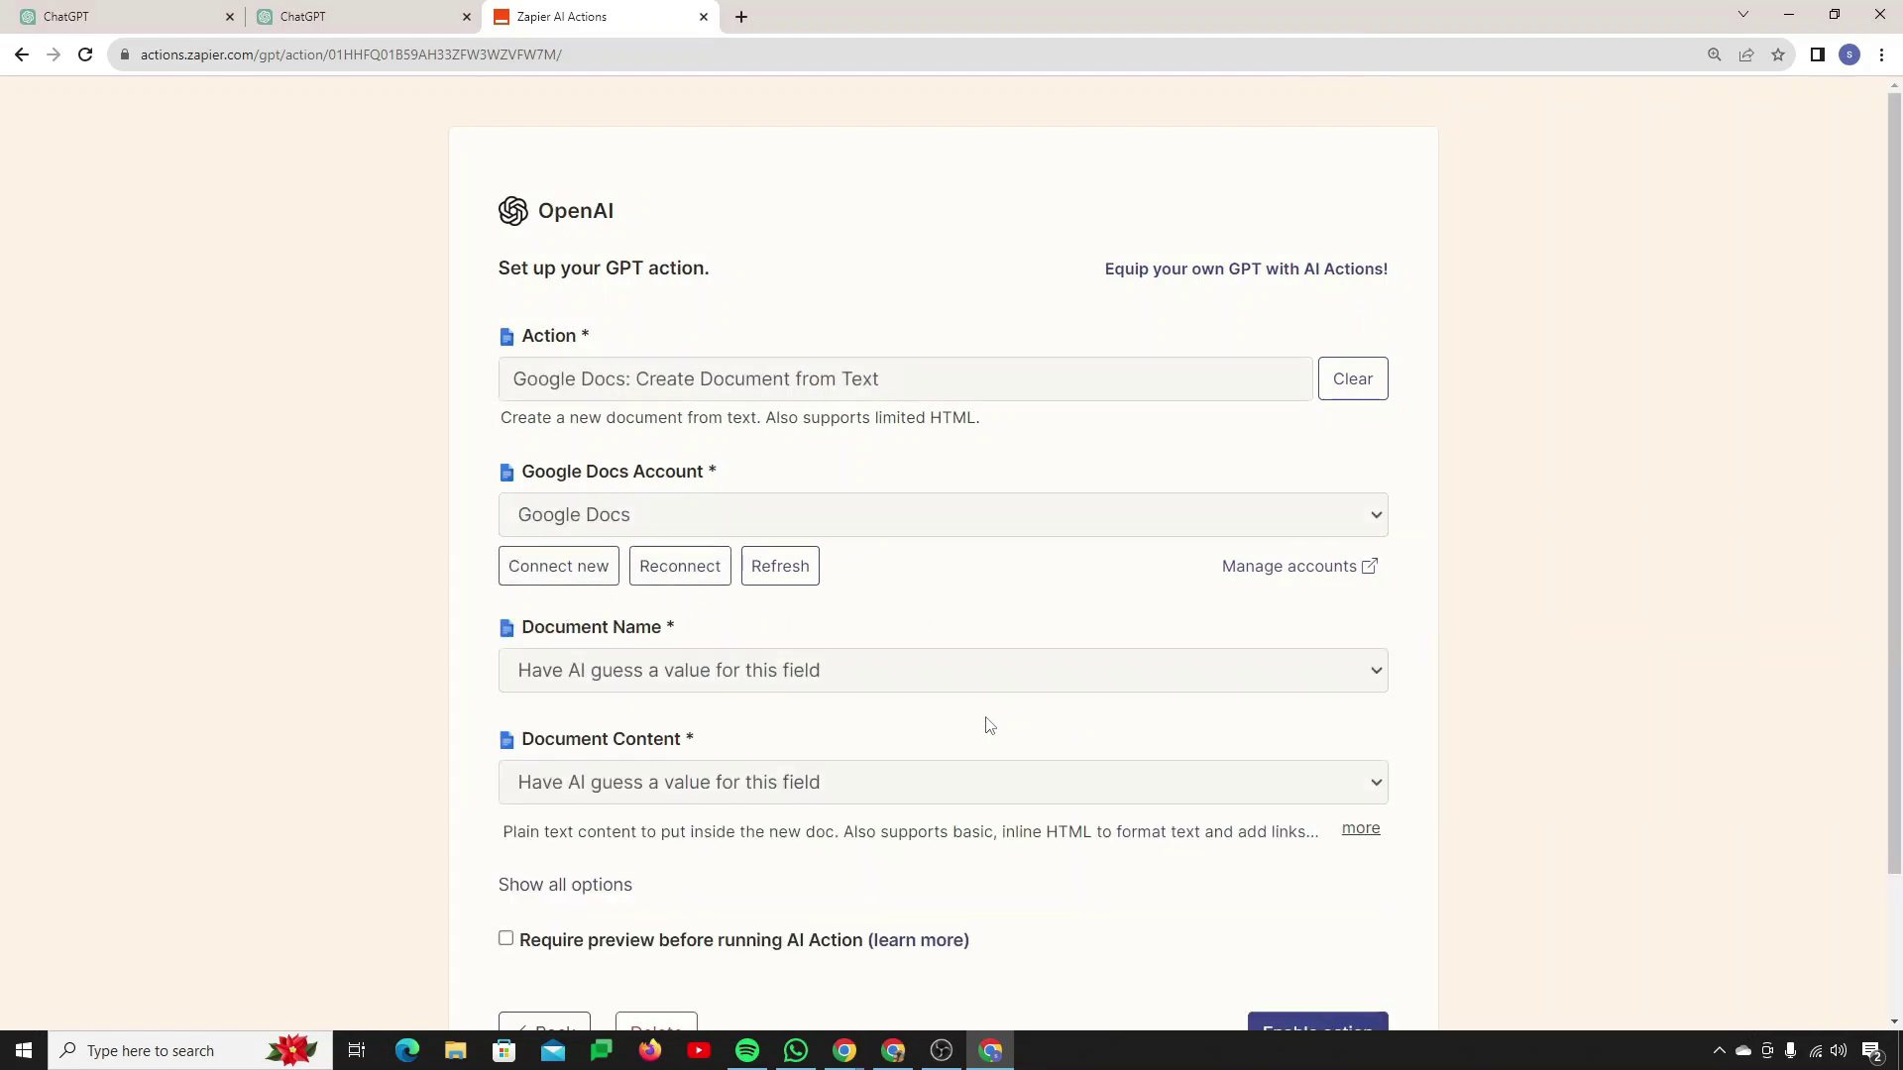
# Step: Expand the Google Docs Account dropdown to list the connected accounts
pyautogui.scroll(-2, 988, 726)
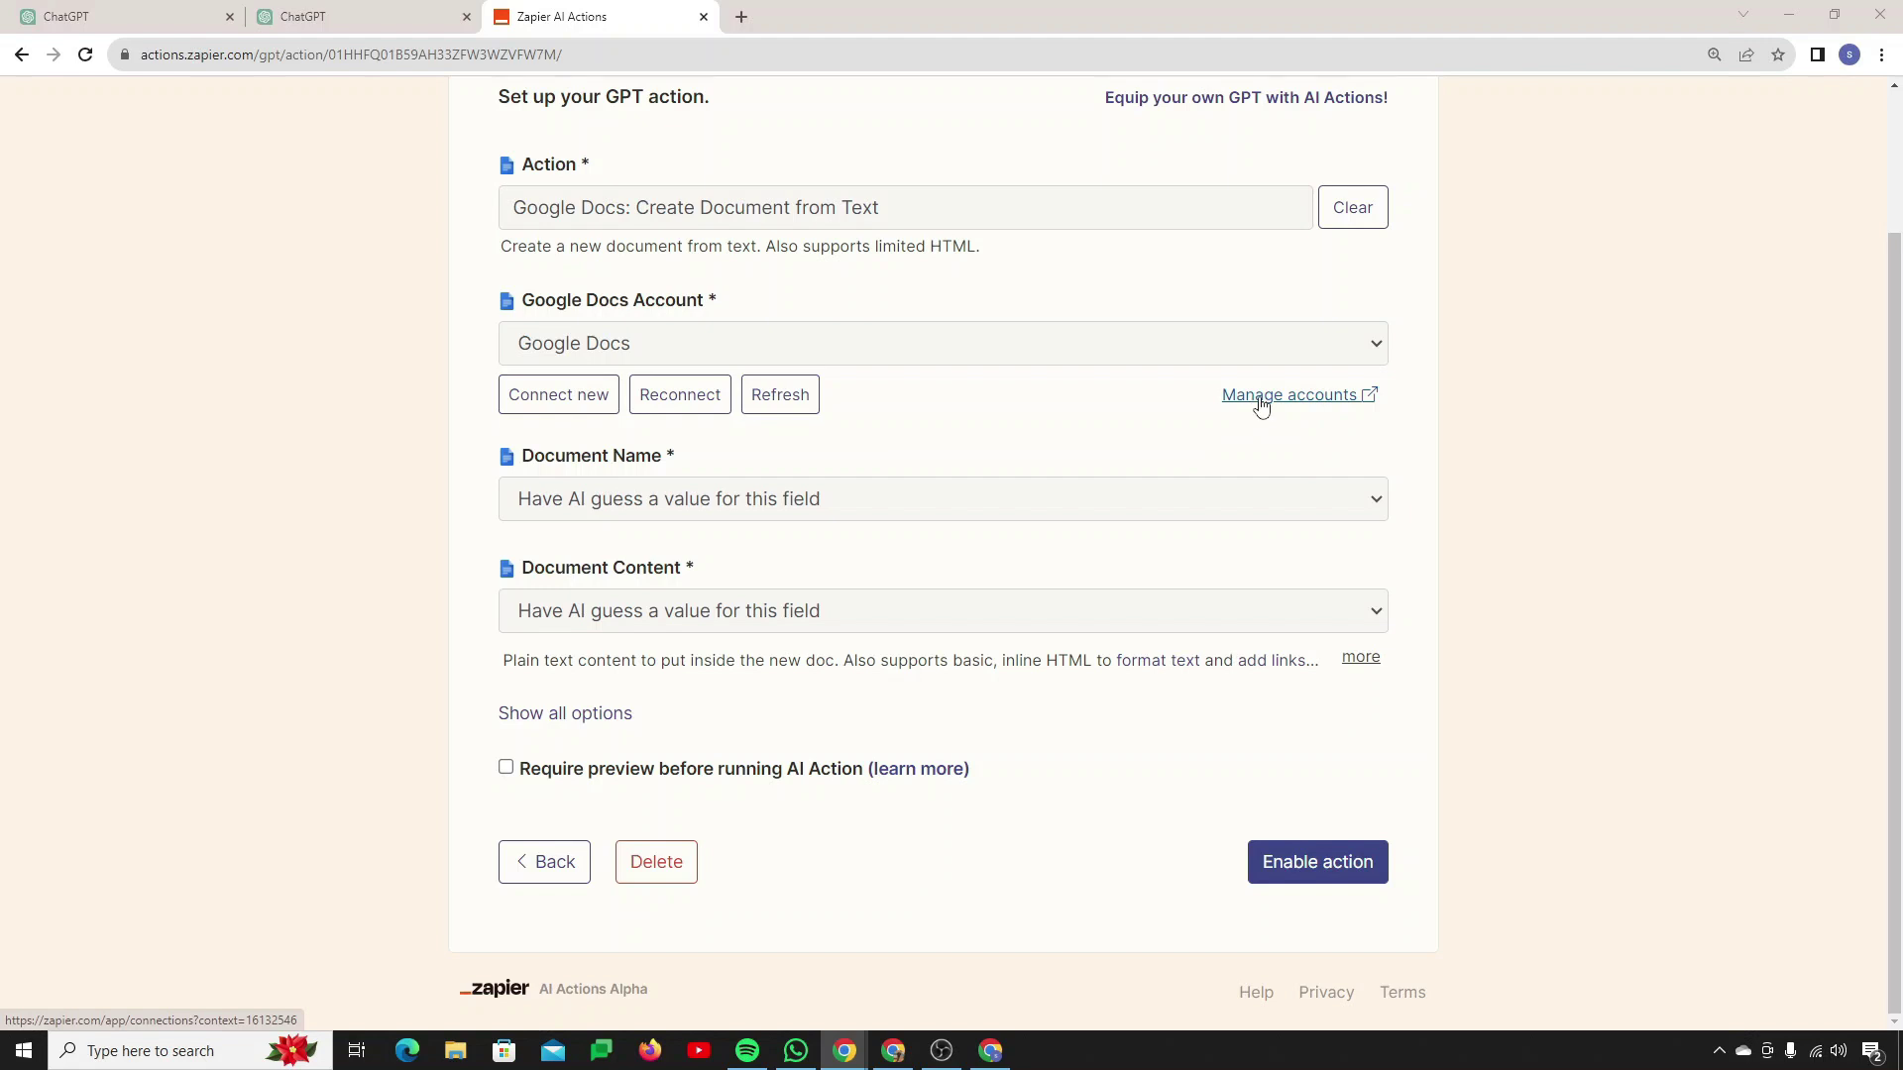
pyautogui.click(1205, 357)
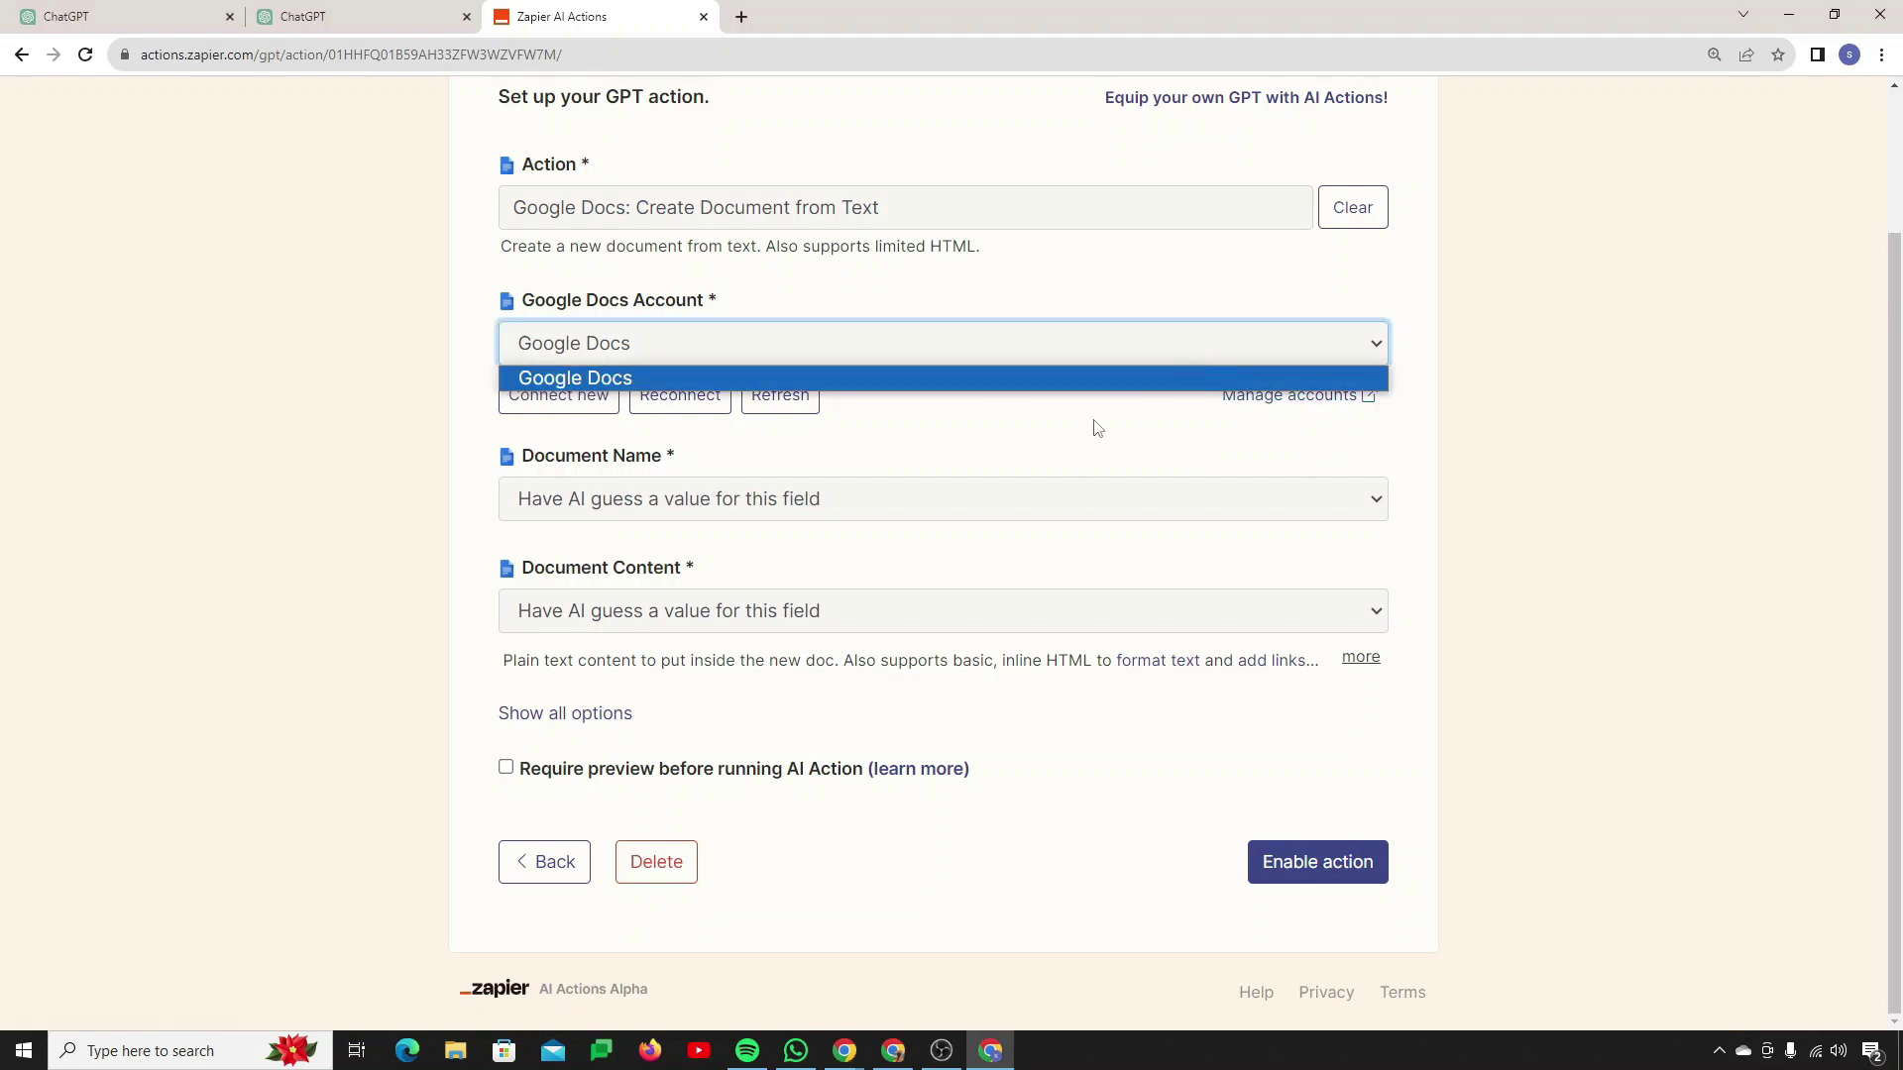
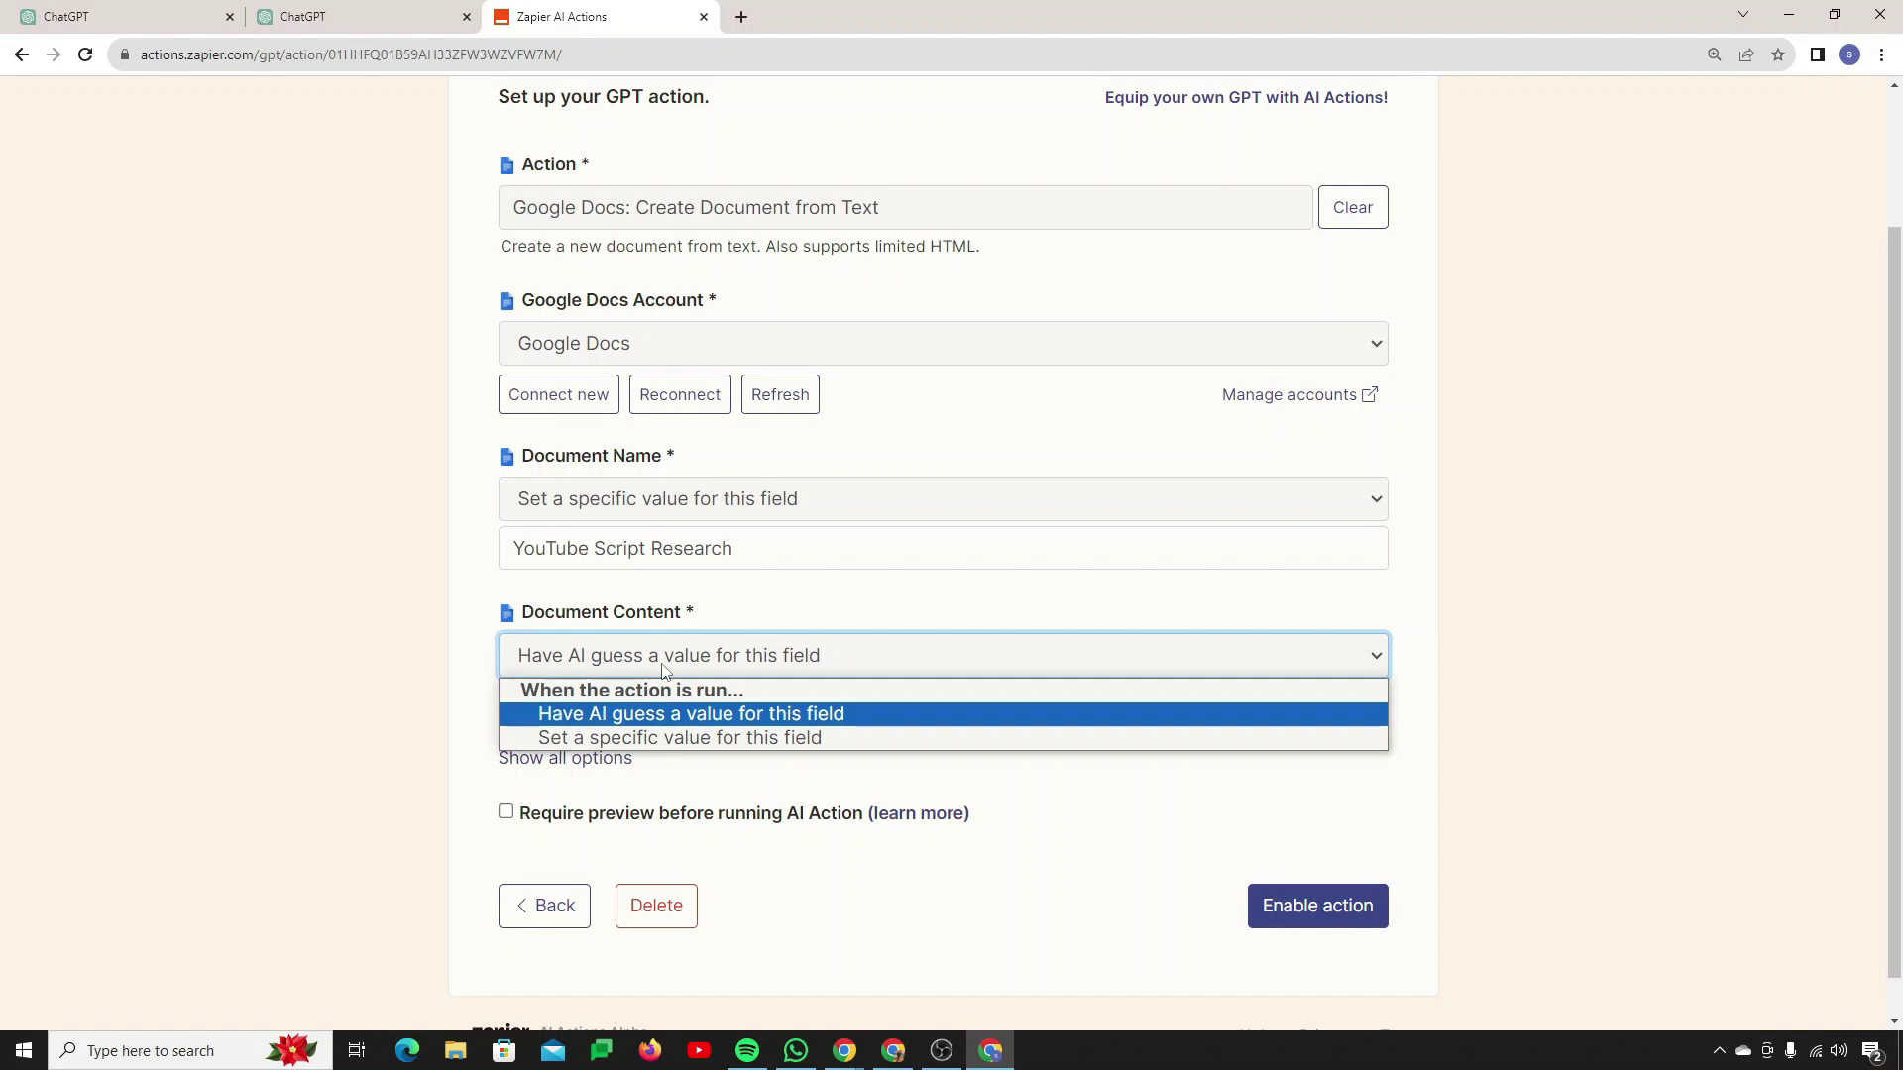
# Step: Keep the content AI-written and save new documents to the YouTube Drive folder
pyautogui.click(665, 671)
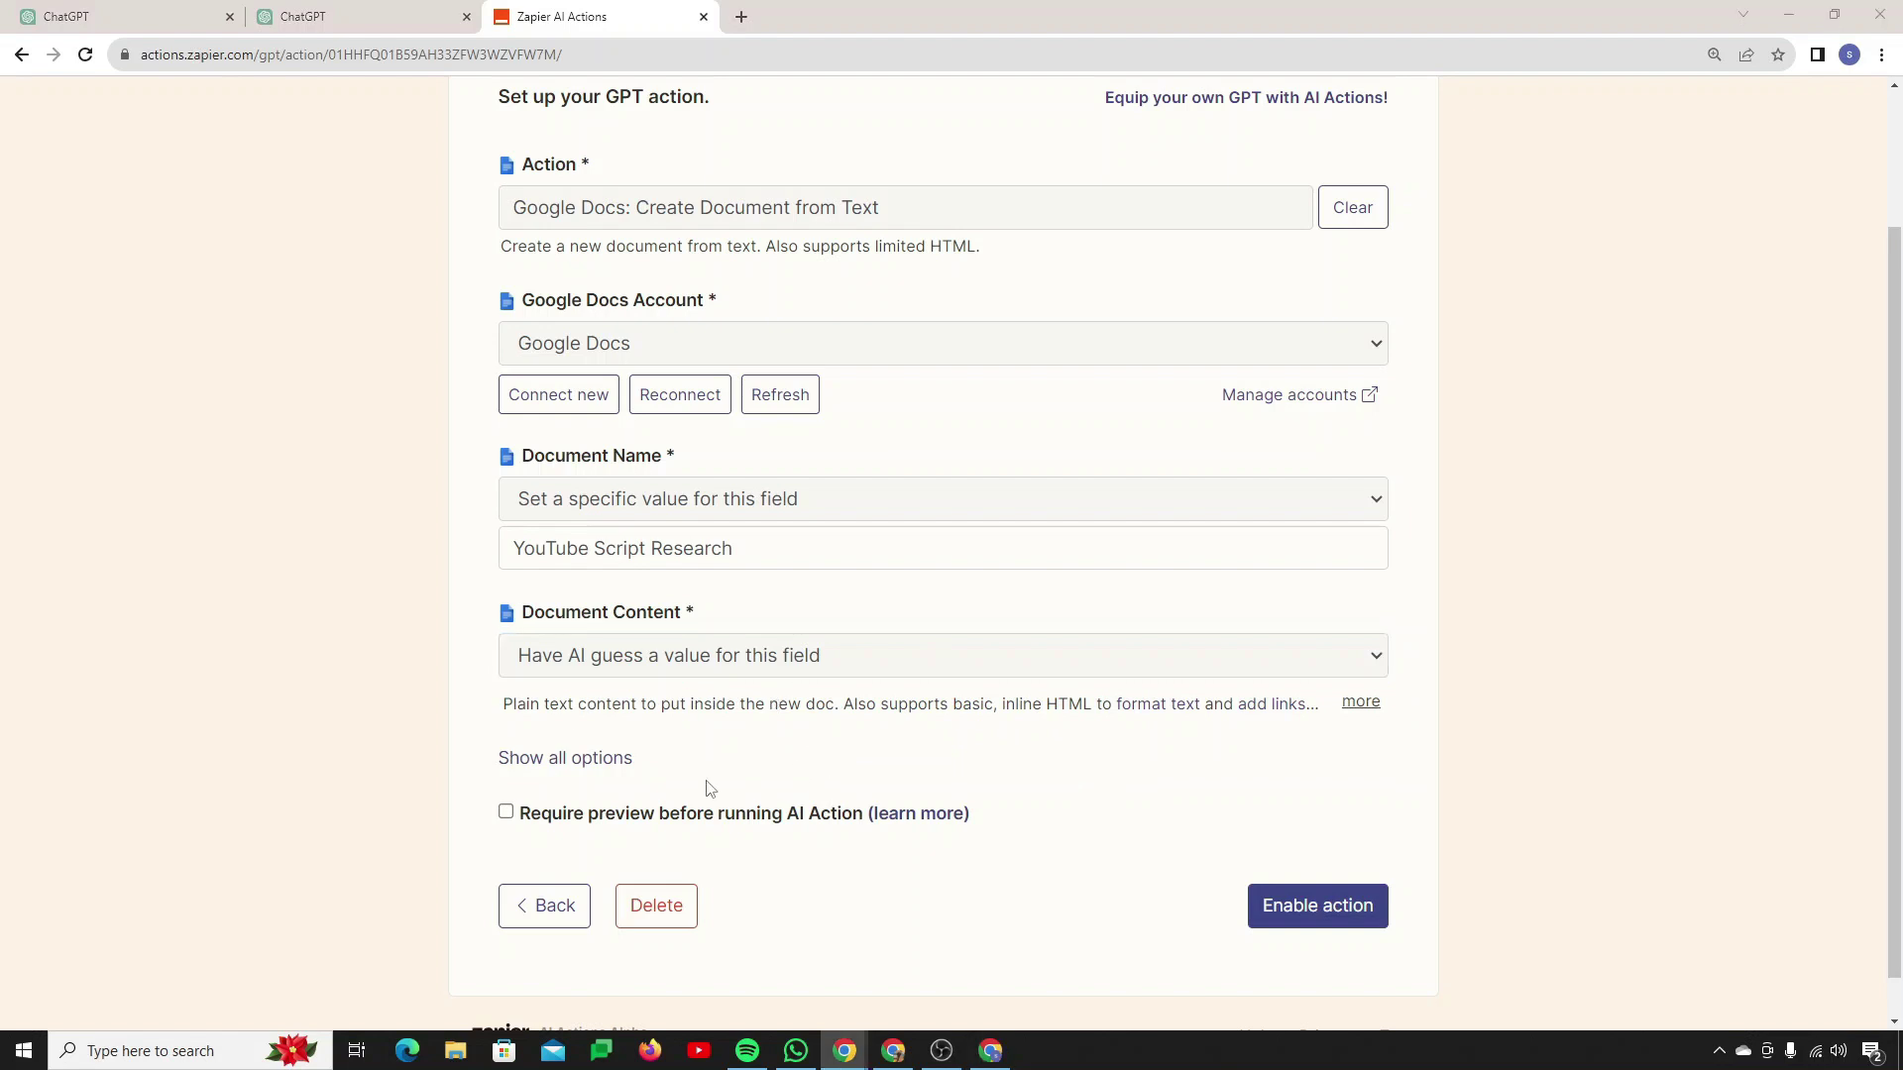
pyautogui.click(606, 759)
pyautogui.scroll(-3, 777, 722)
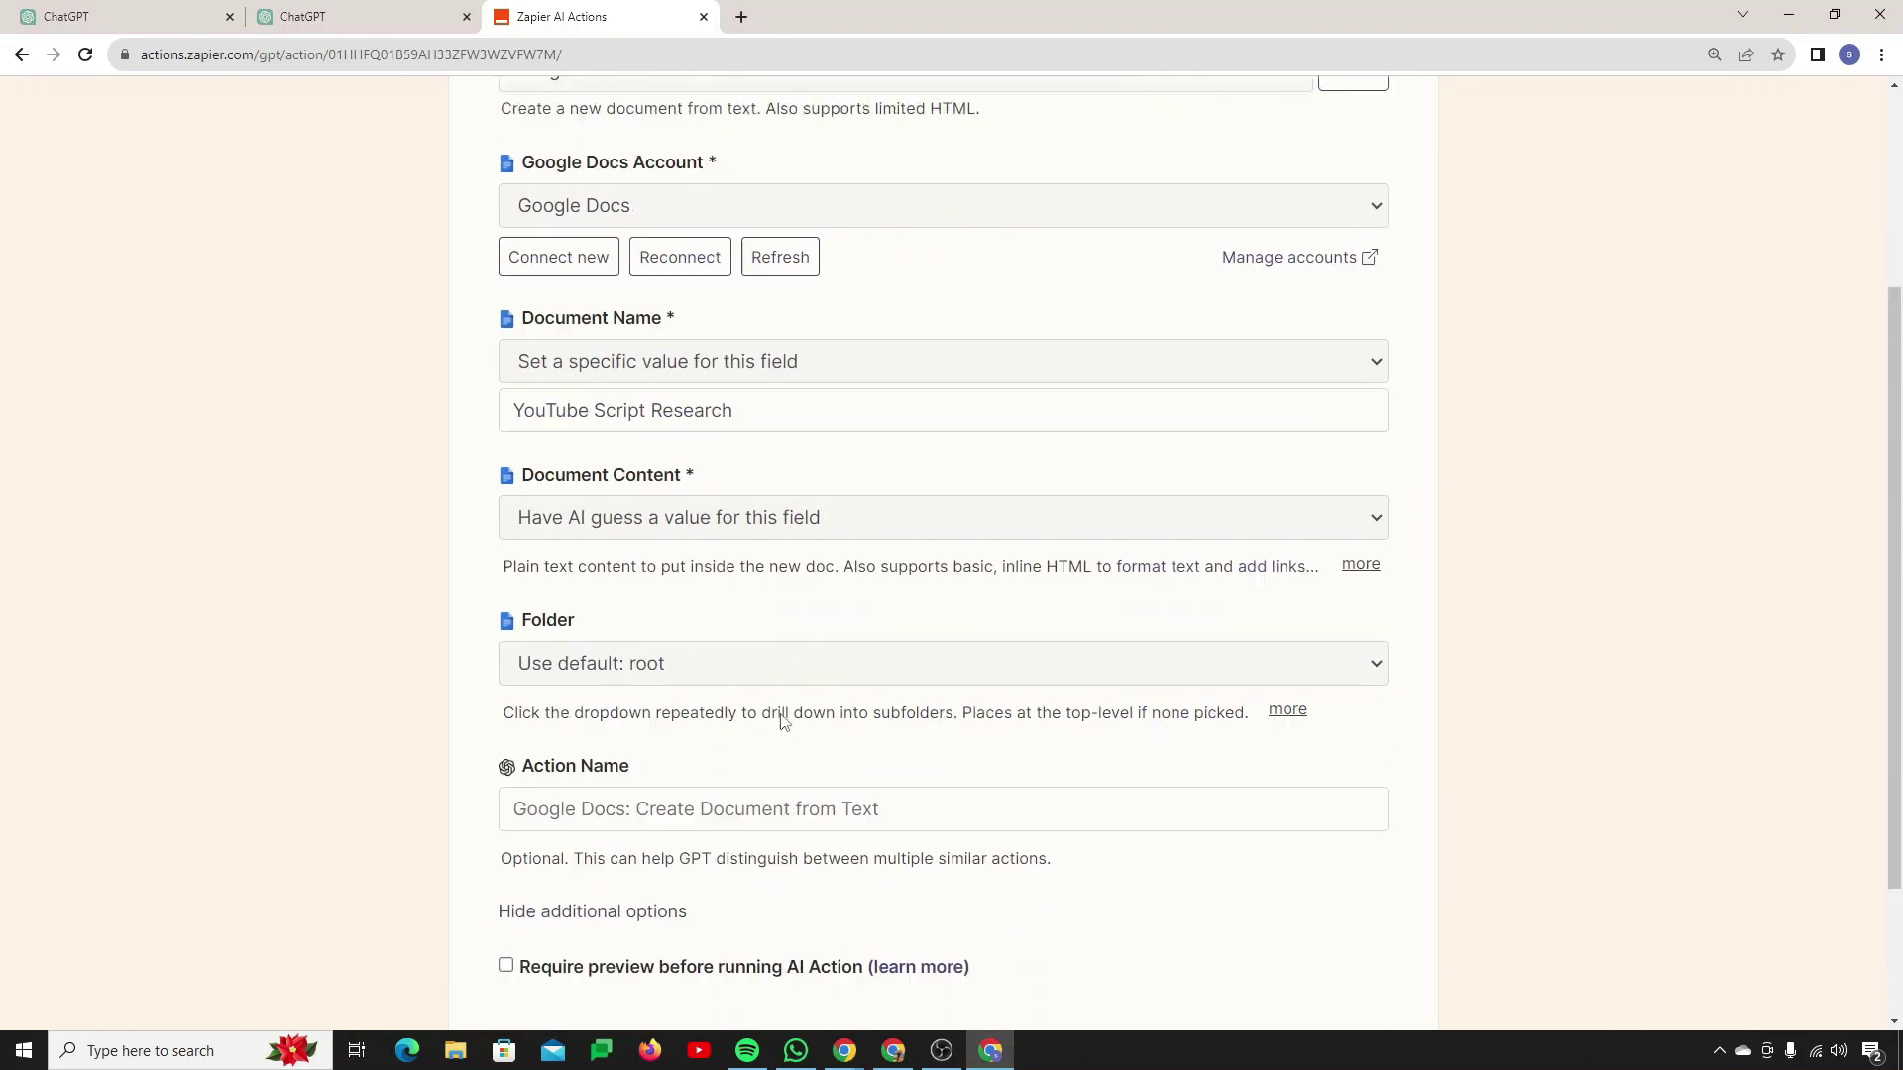
pyautogui.click(627, 507)
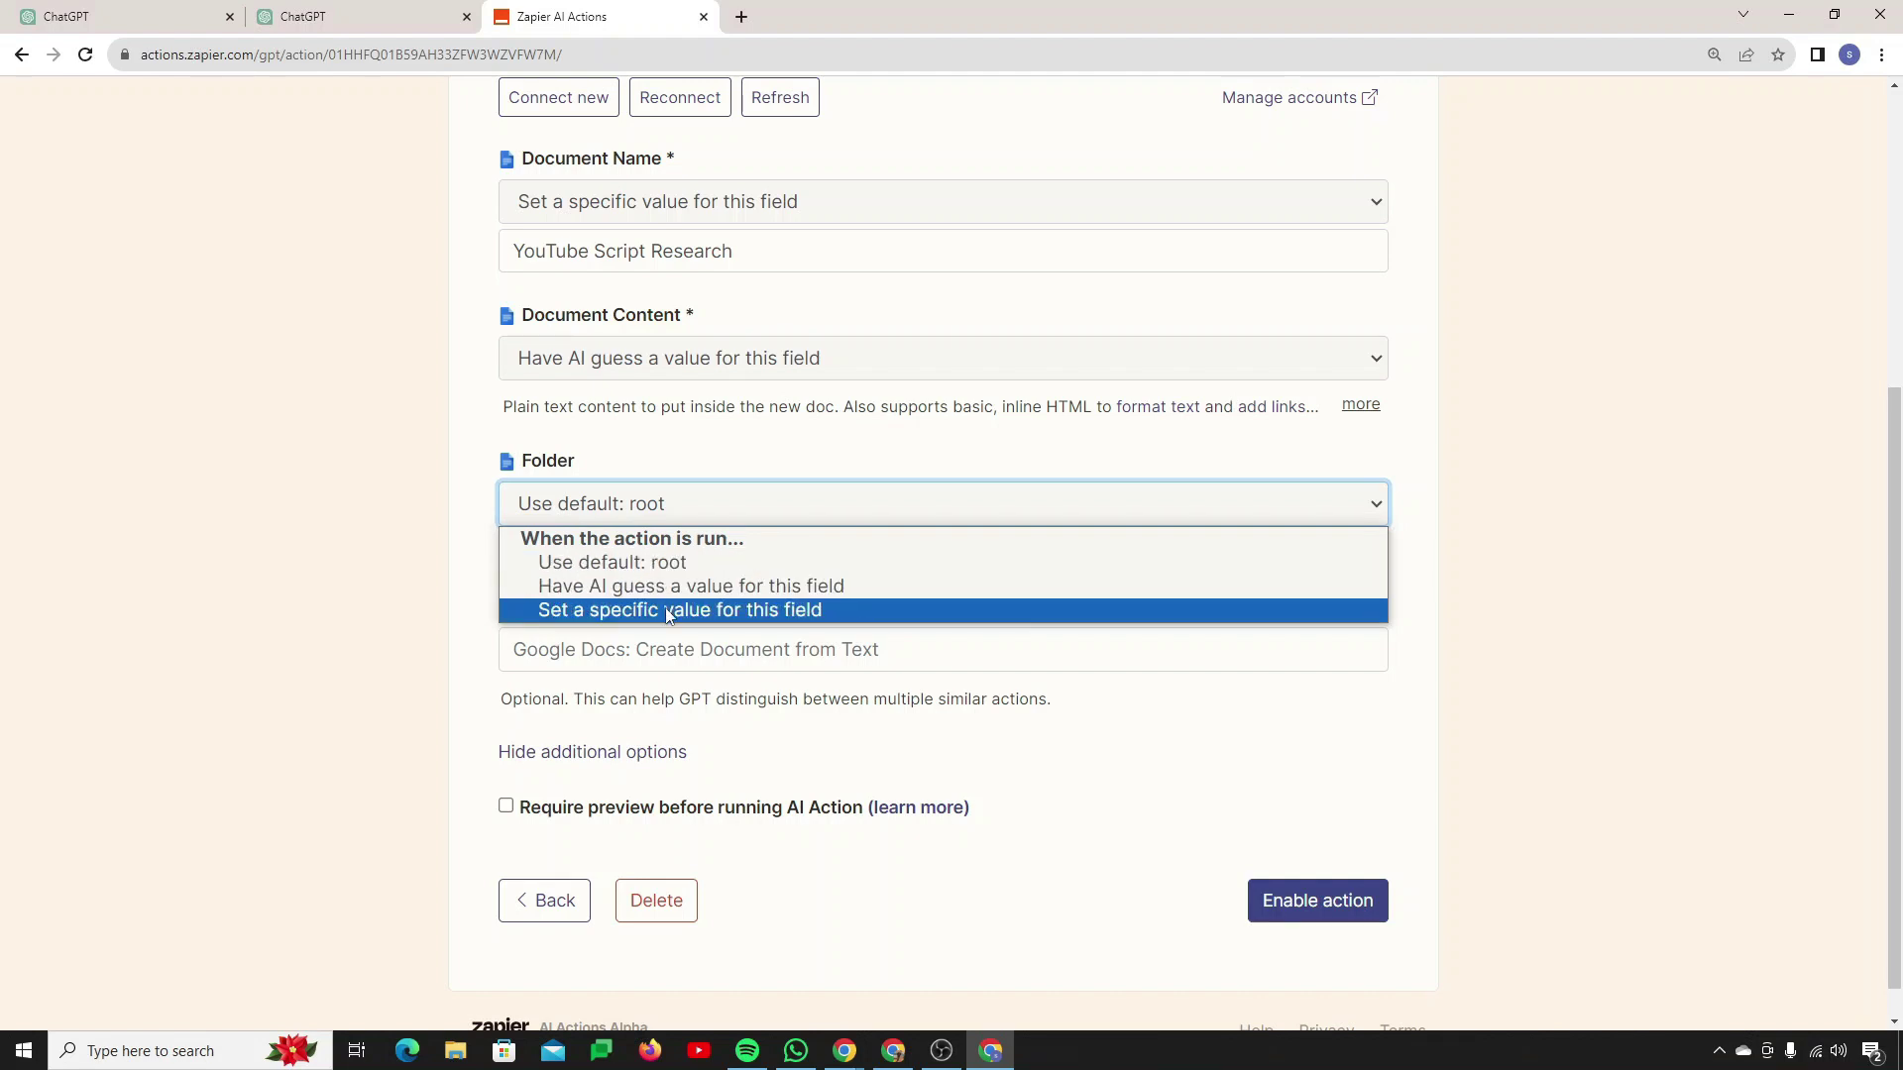
pyautogui.click(668, 611)
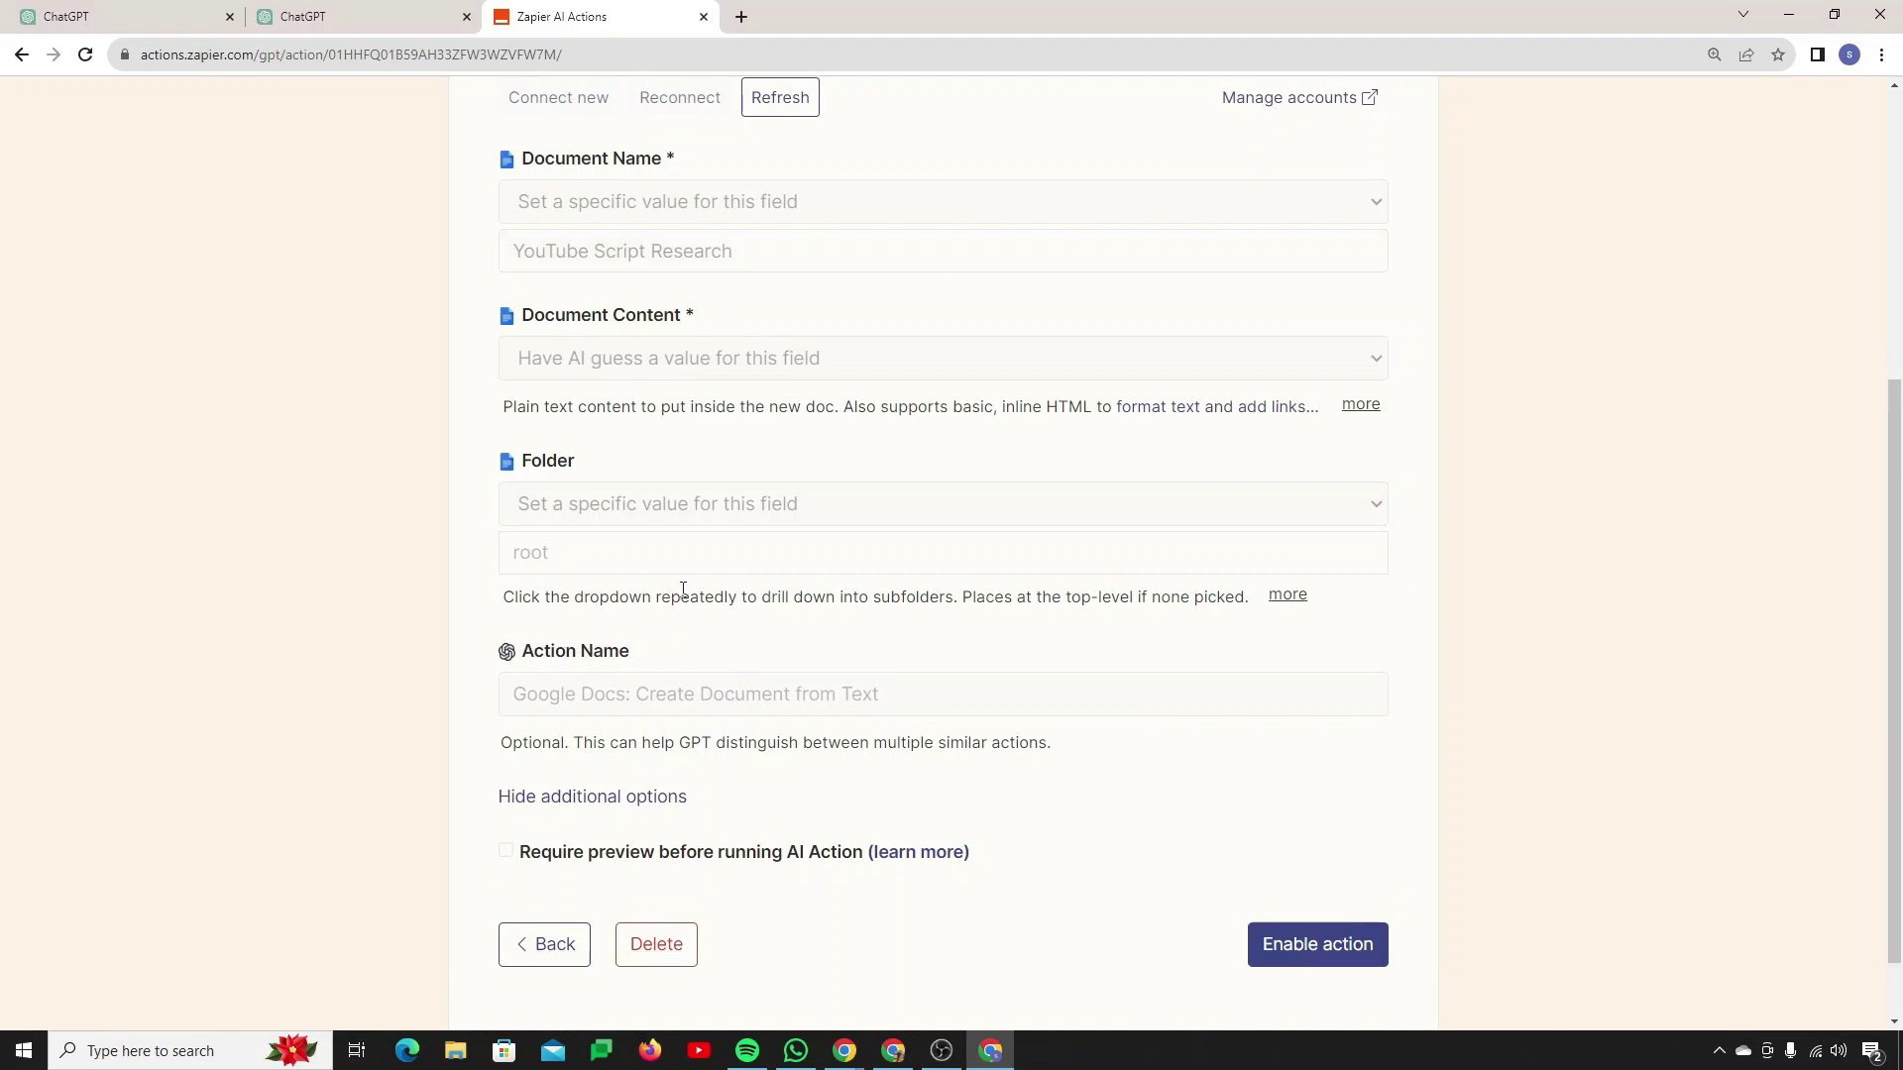
pyautogui.click(728, 558)
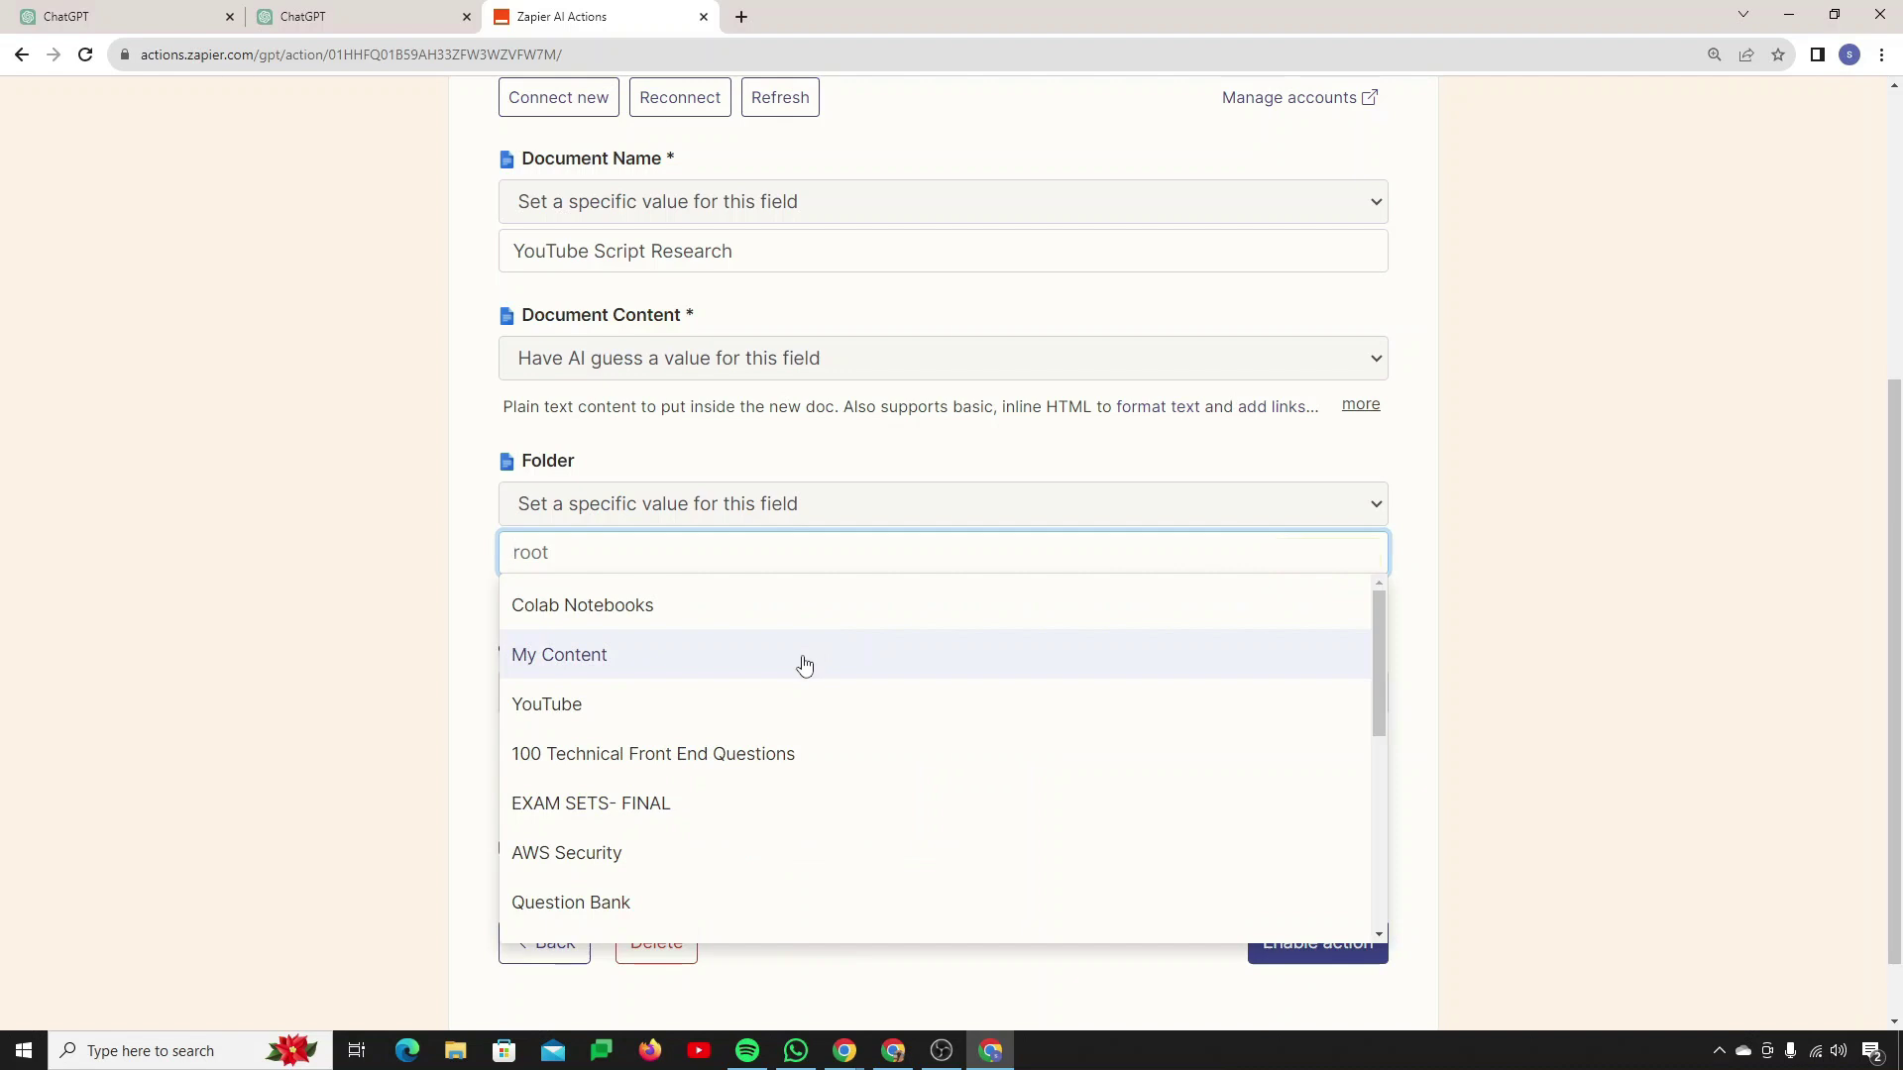
pyautogui.scroll(-2, 756, 679)
pyautogui.scroll(2, 694, 750)
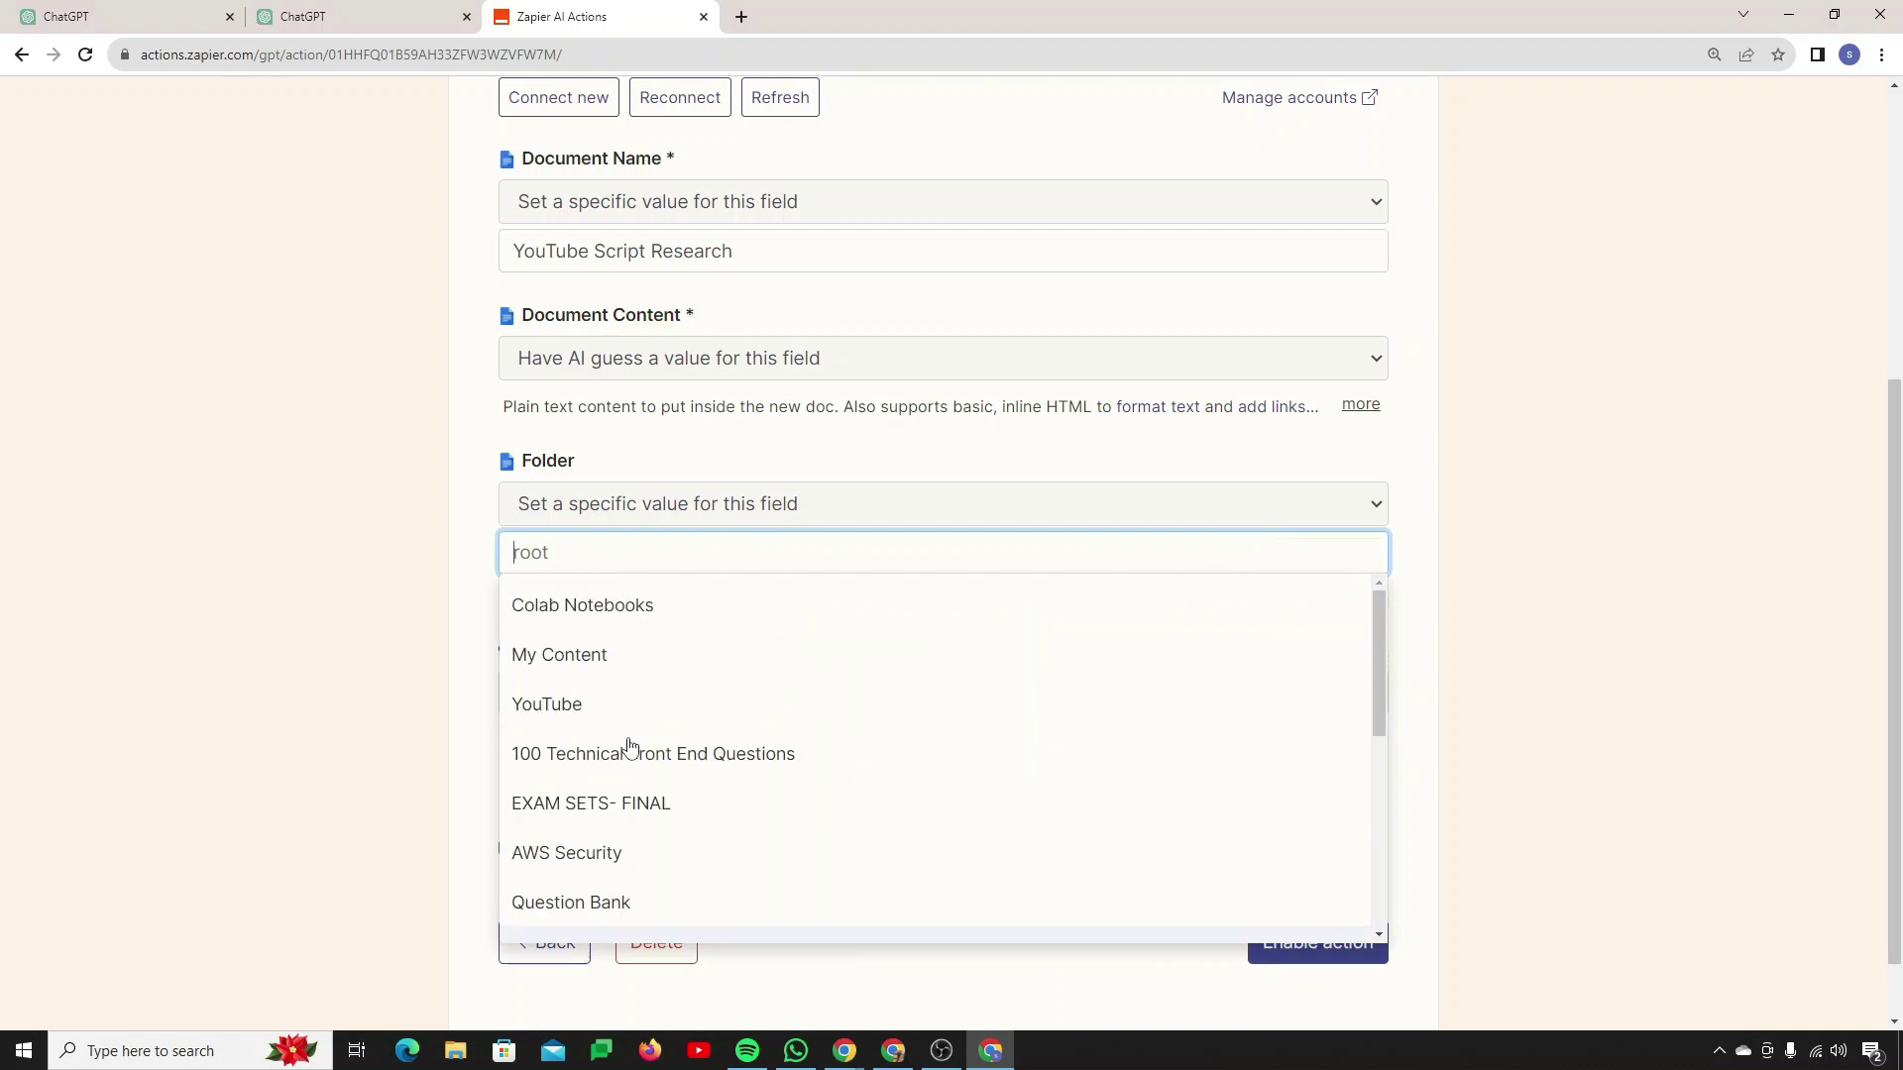
pyautogui.click(585, 715)
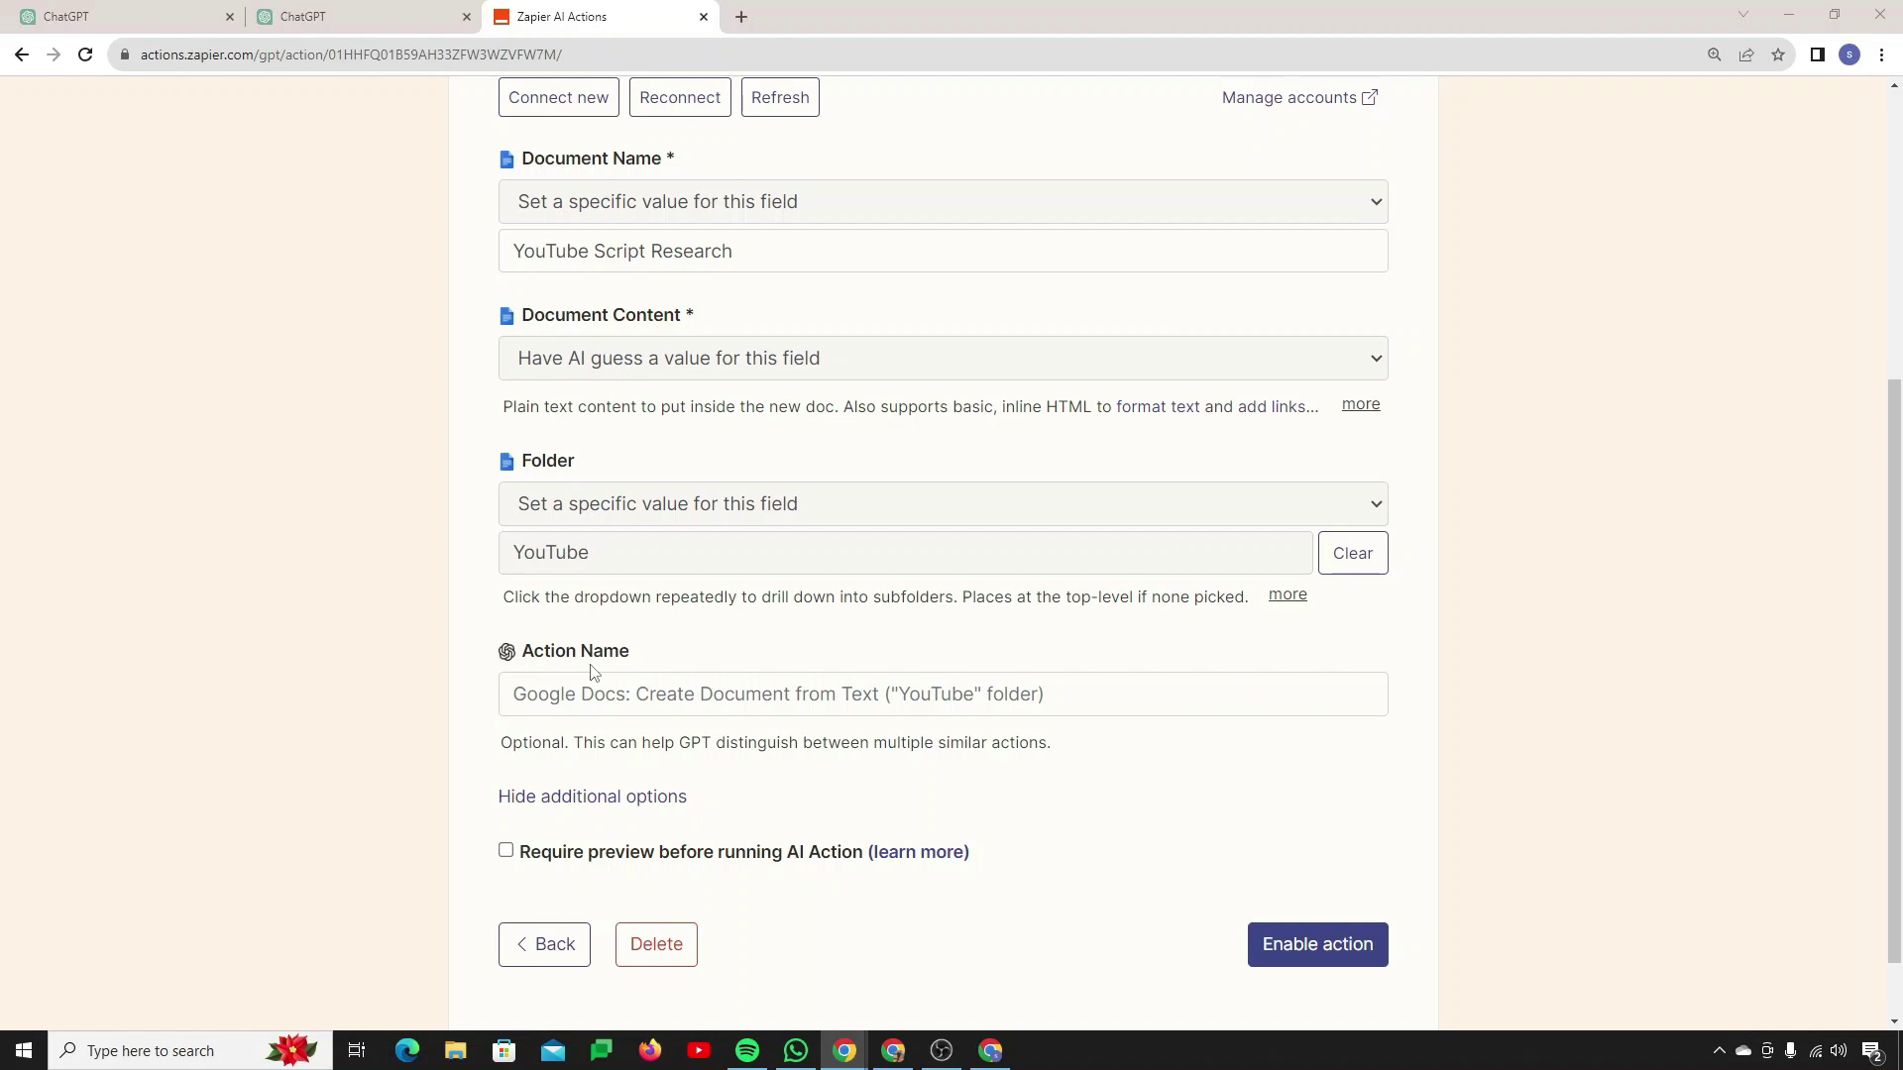
# Step: Name the action 'Create a Document in Docs' and enable it
pyautogui.click(603, 707)
pyautogui.write('Cre')
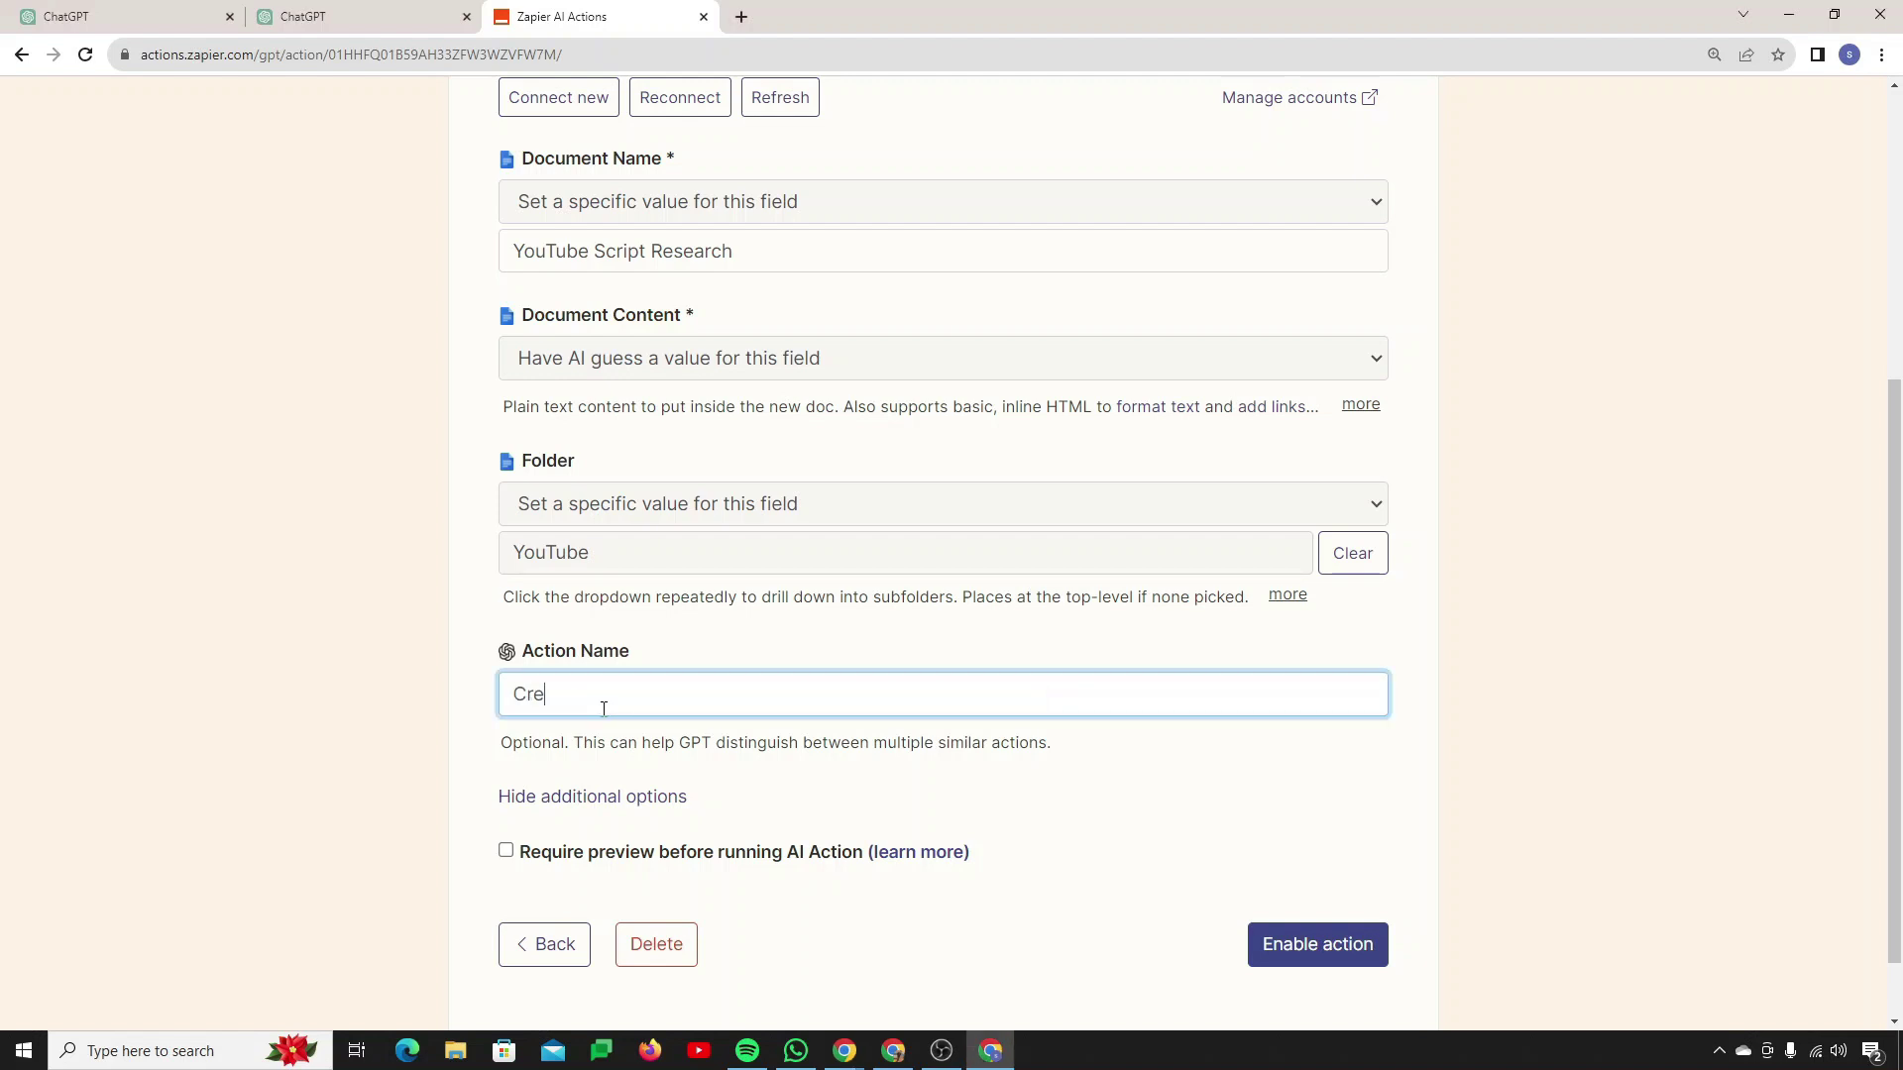
pyautogui.write('ate a Document in Docs')
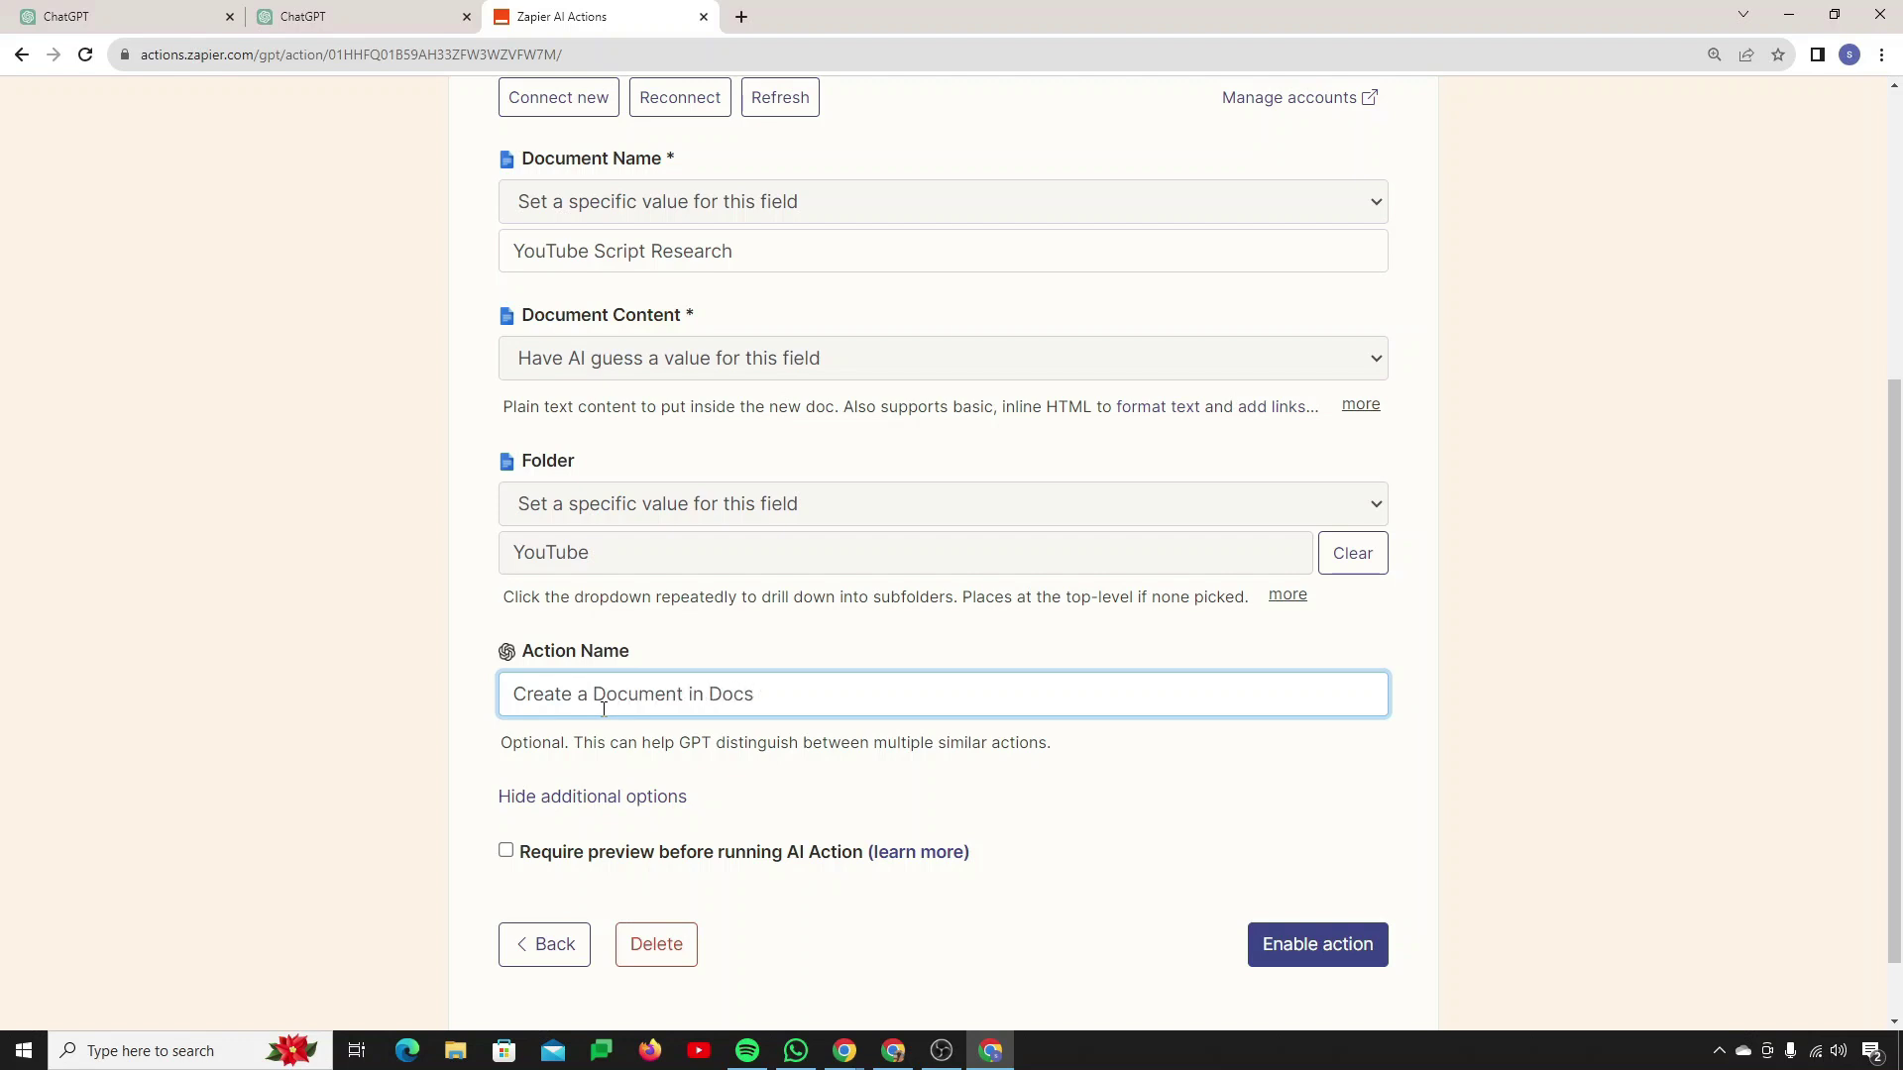
pyautogui.tripleClick(613, 705)
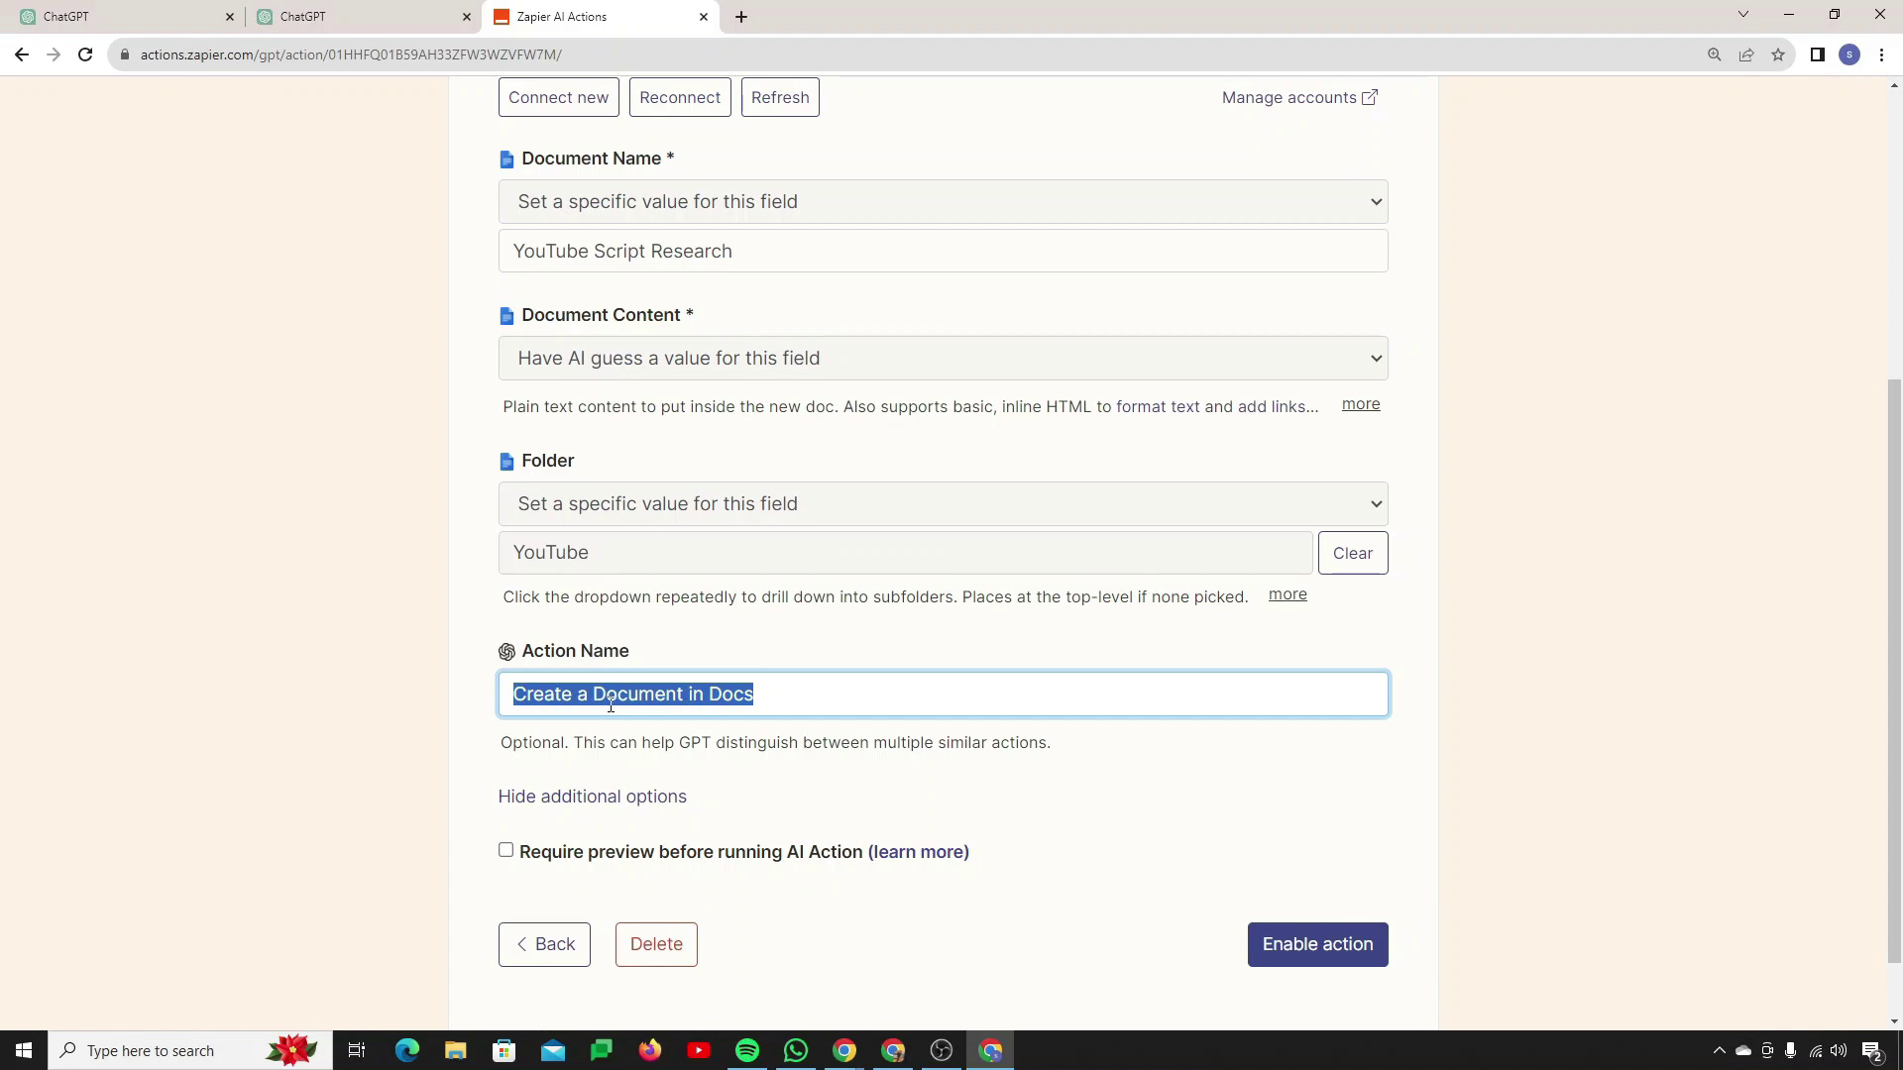
pyautogui.tripleClick(619, 690)
pyautogui.scroll(-5, 807, 731)
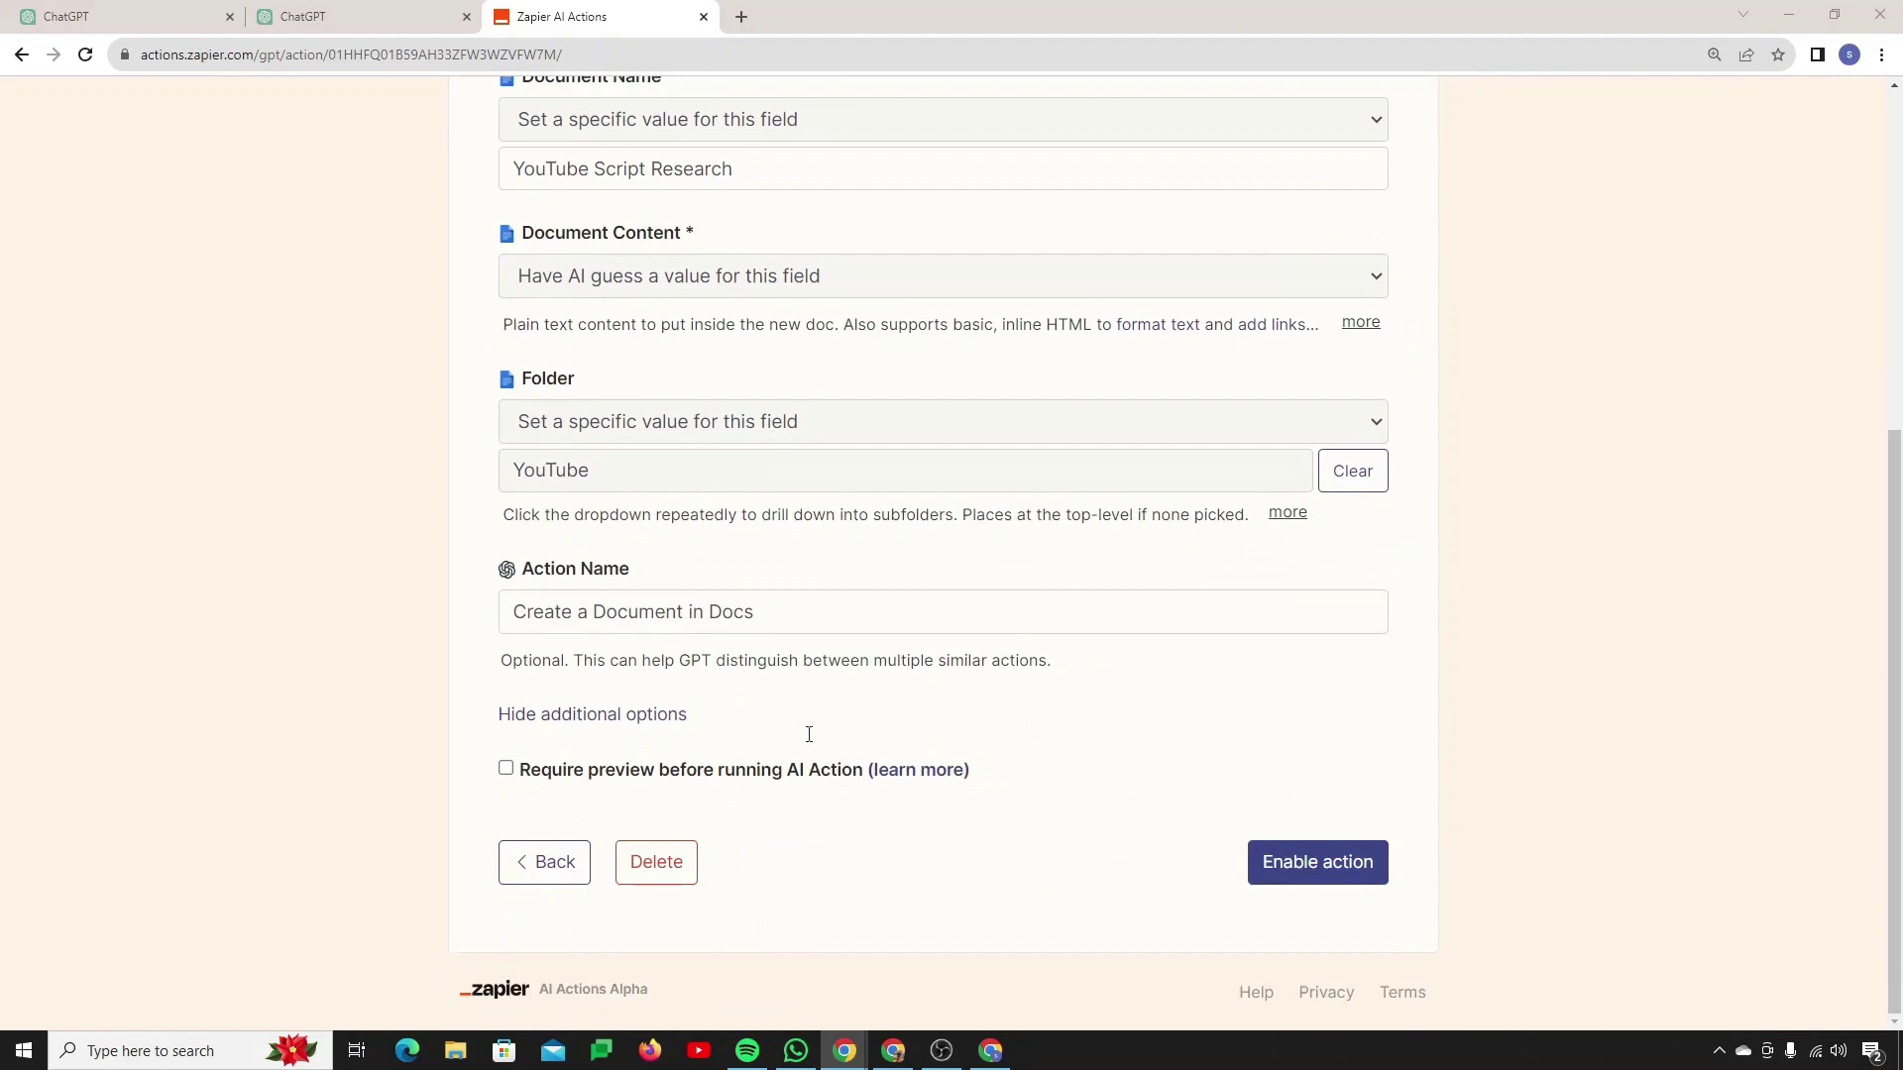
pyautogui.click(1331, 880)
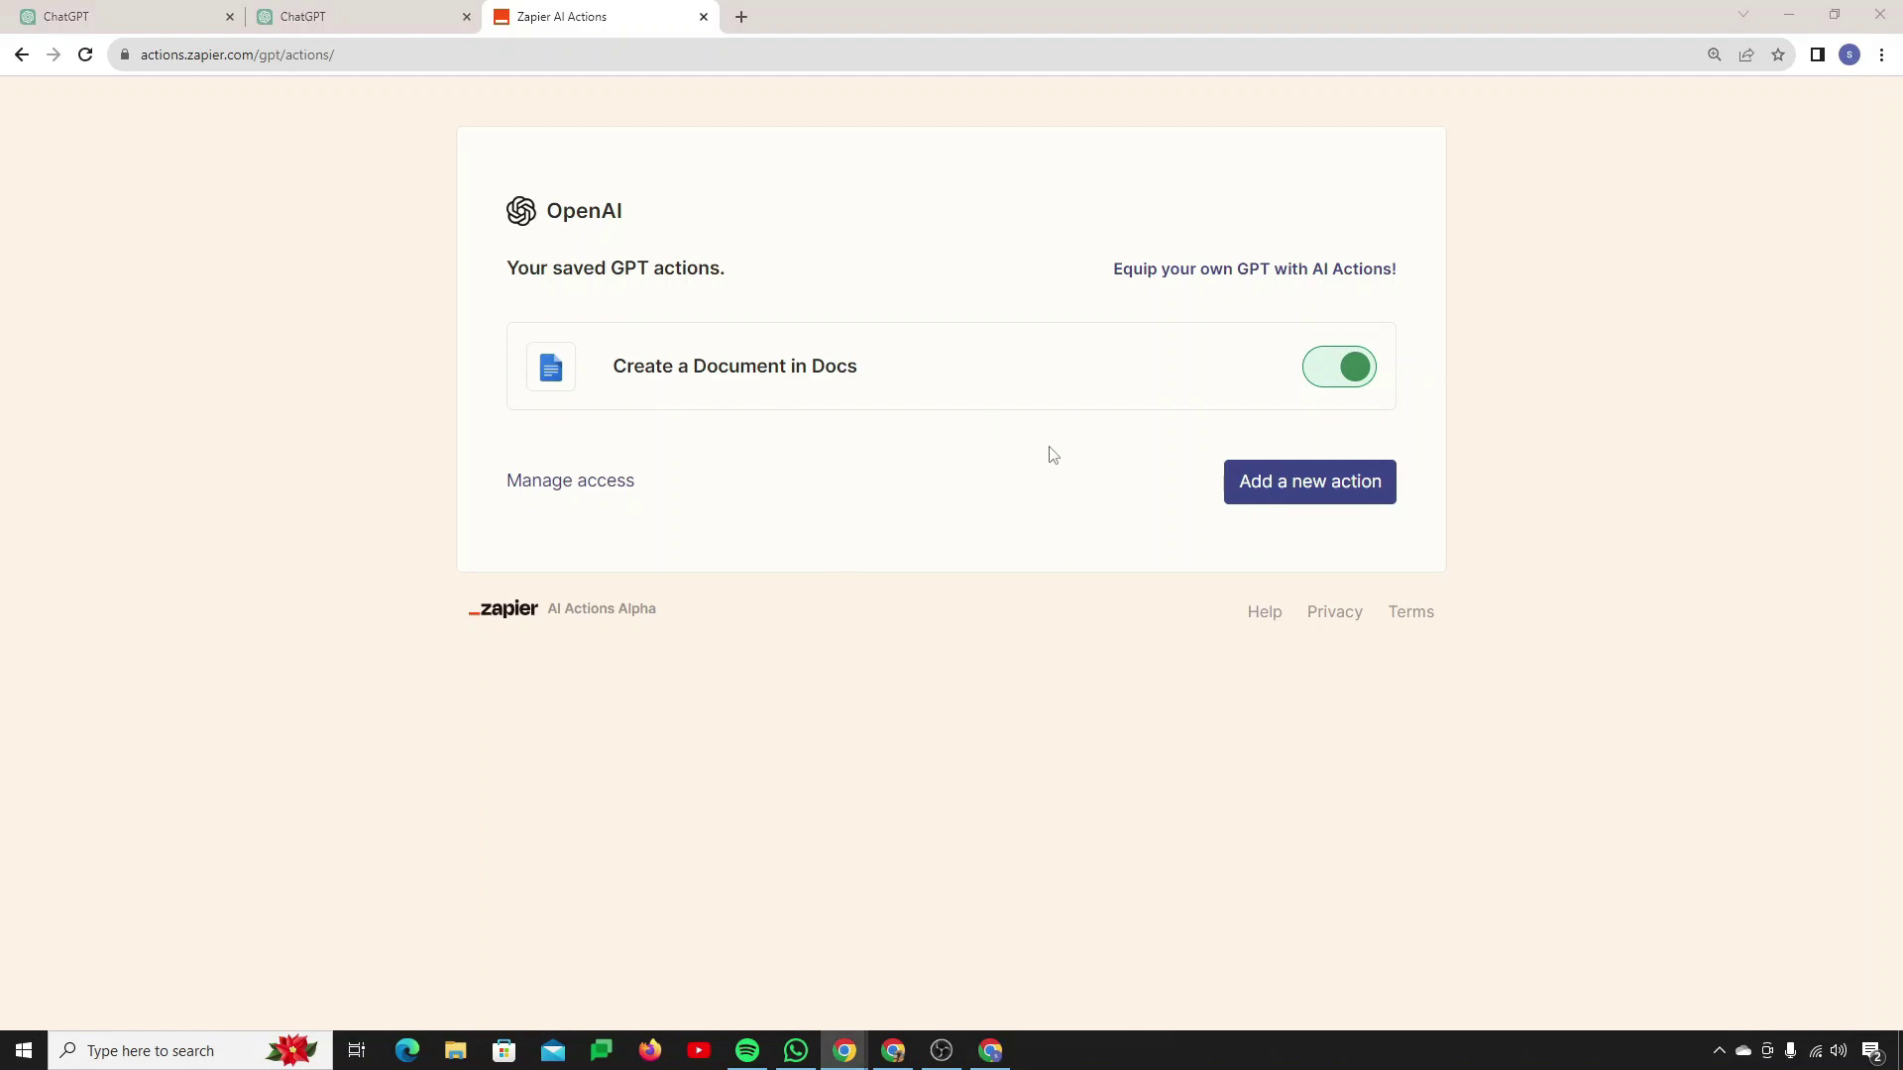
# Step: Add a new action set to Gmail: Send Email
pyautogui.click(1286, 482)
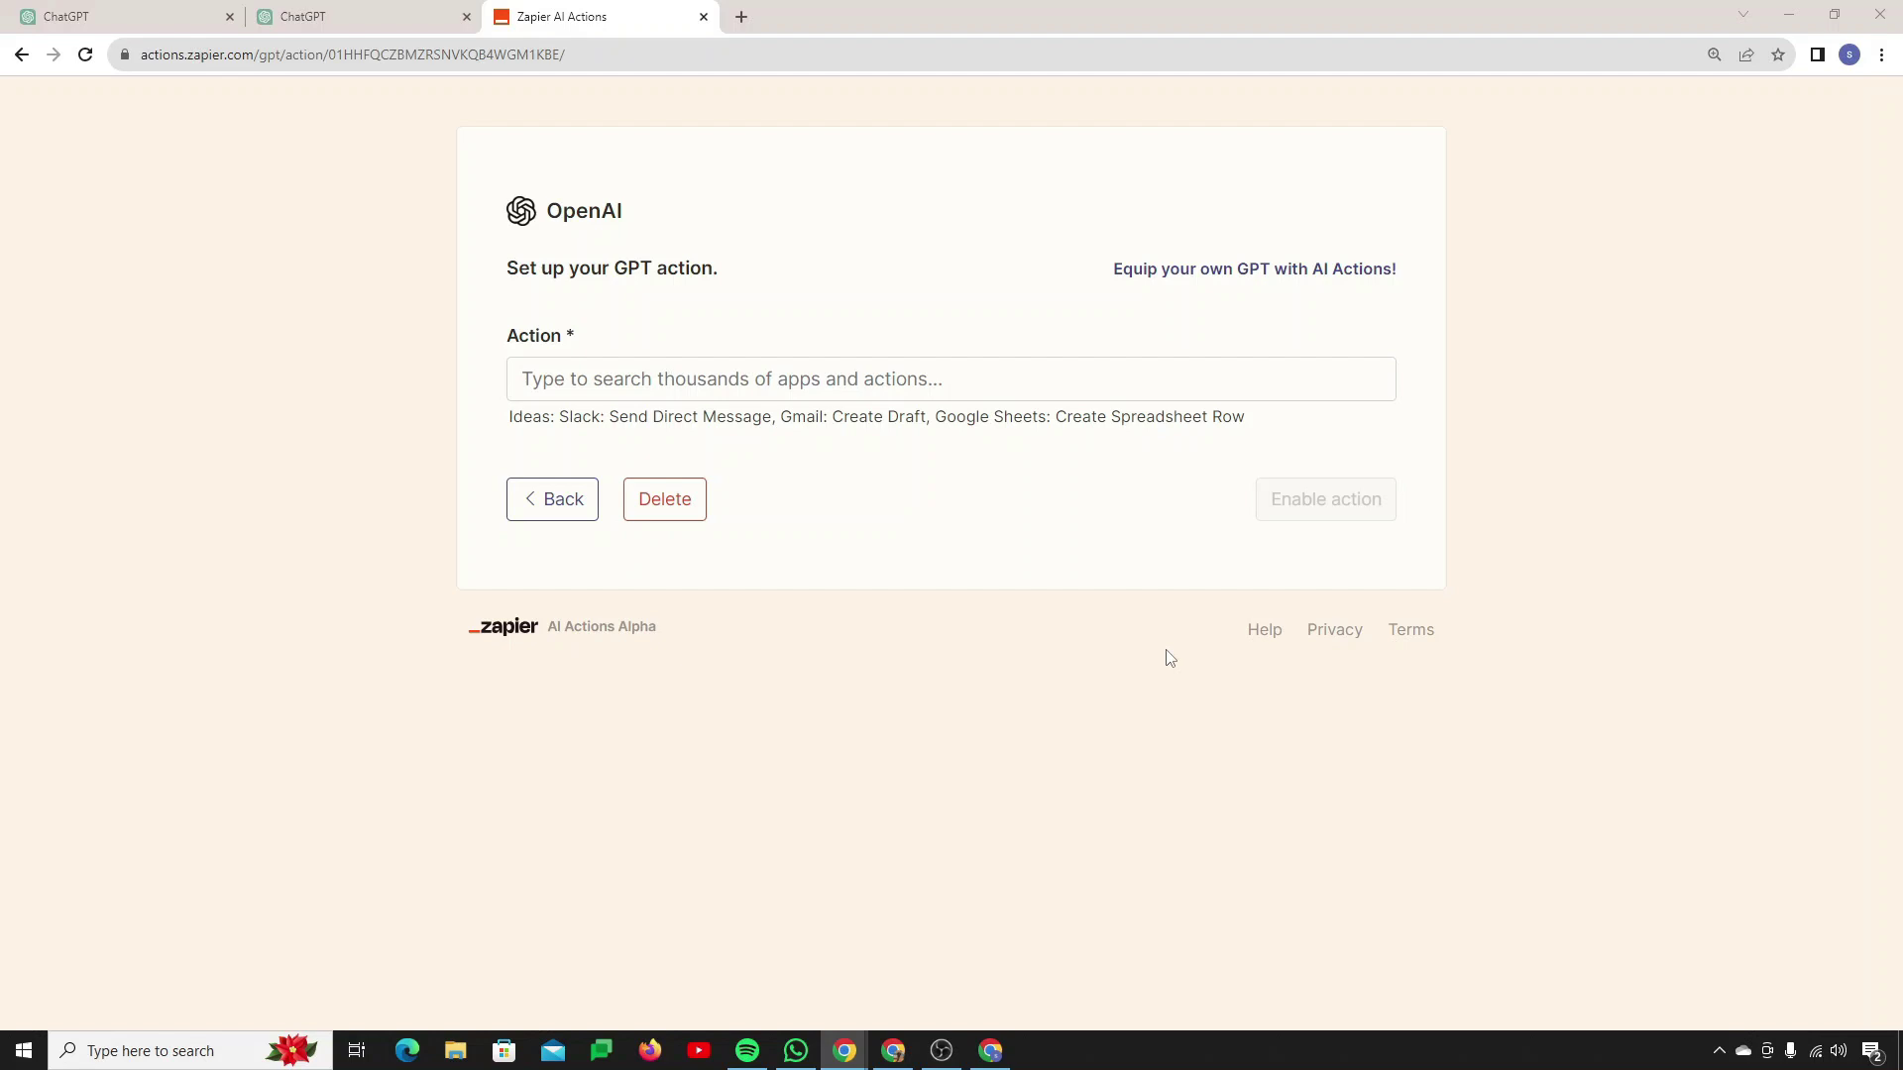
pyautogui.click(739, 373)
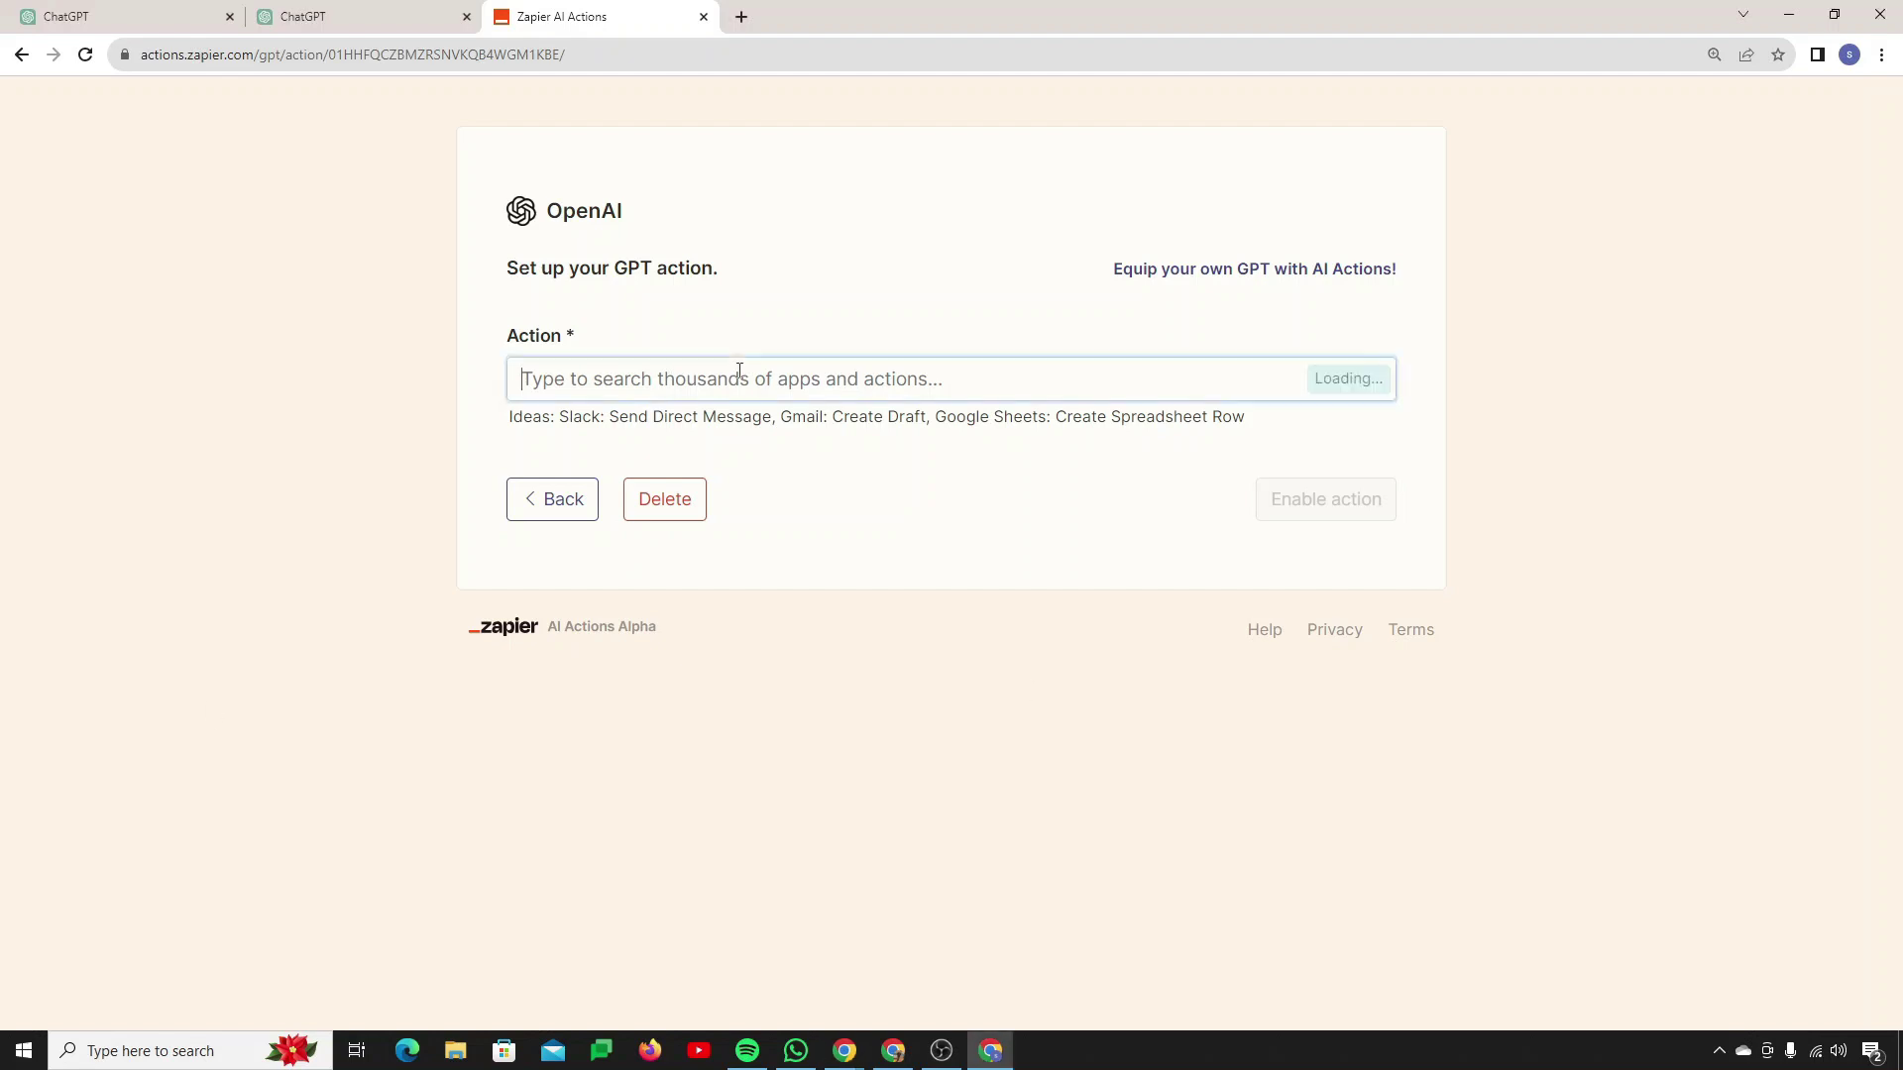
pyautogui.write('gmail: Send Email')
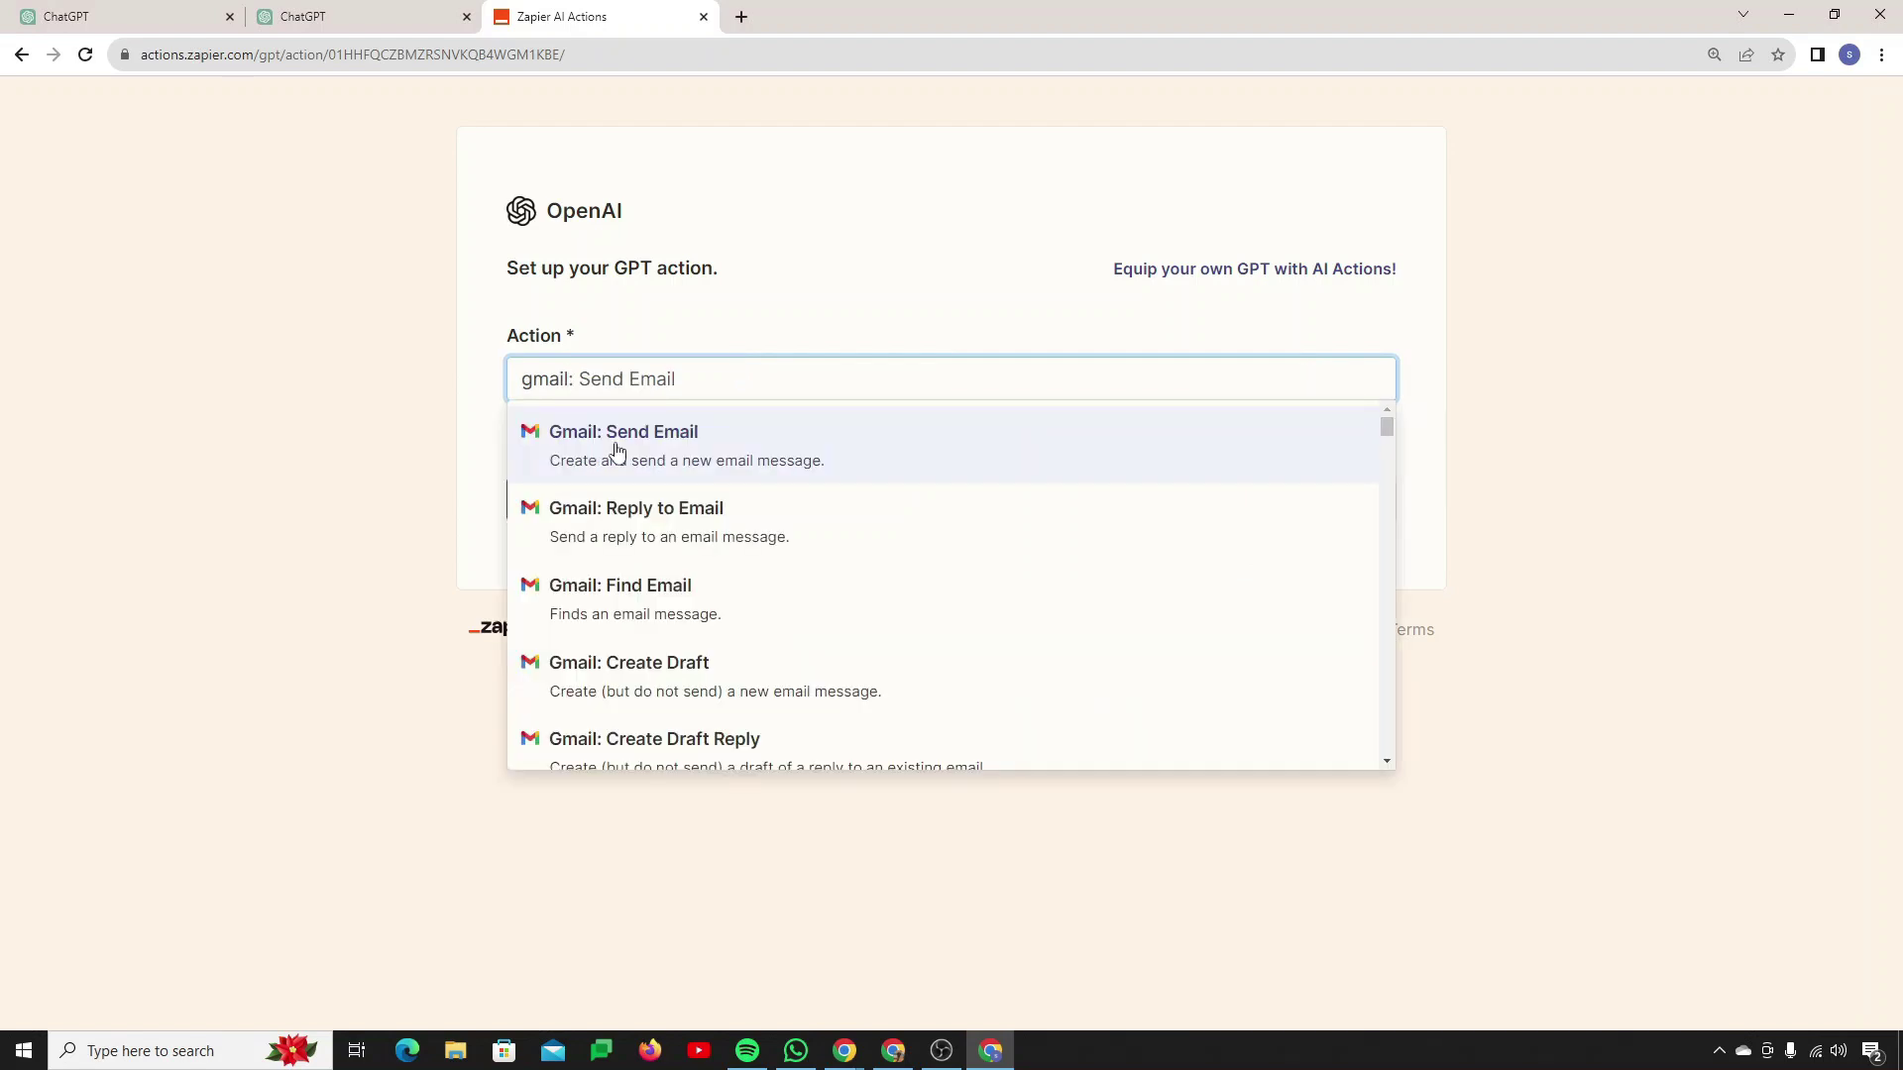
pyautogui.click(617, 446)
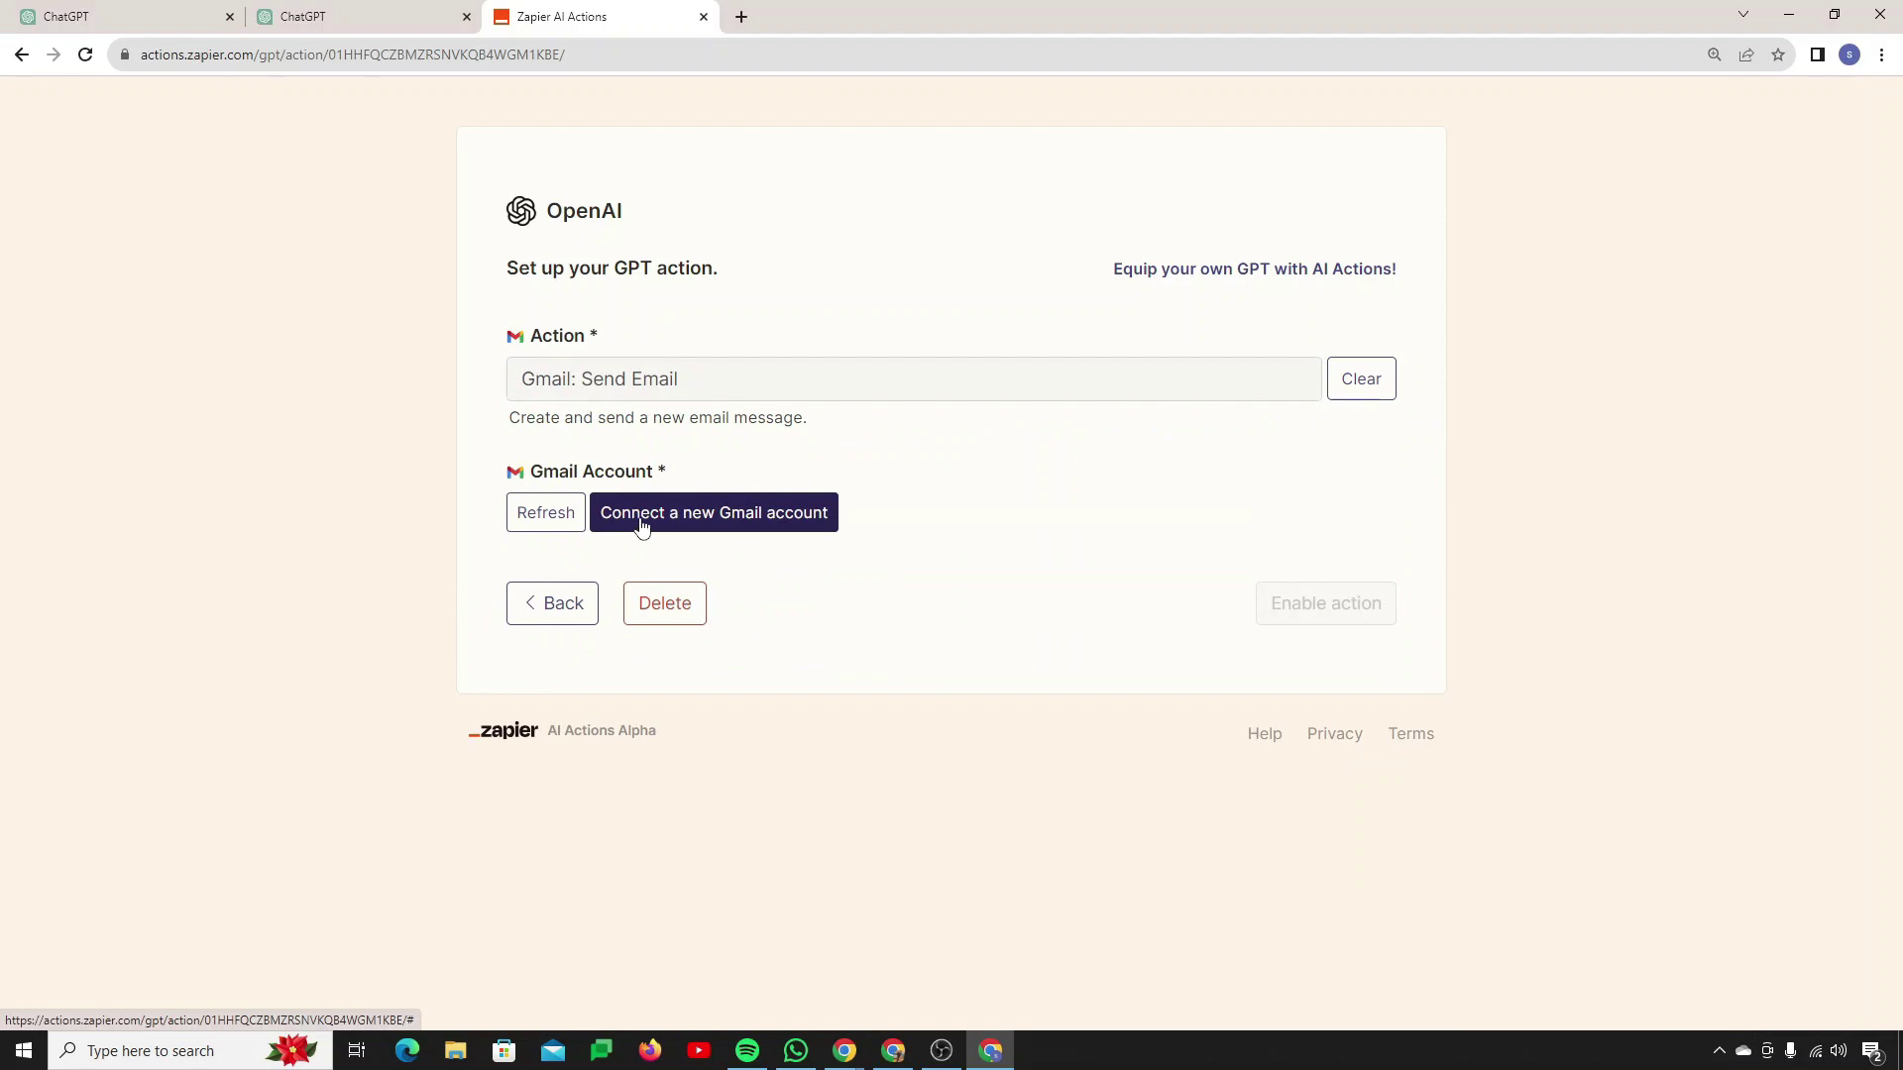
# Step: Connect a new Gmail account and allow Zapier access to it
pyautogui.click(639, 525)
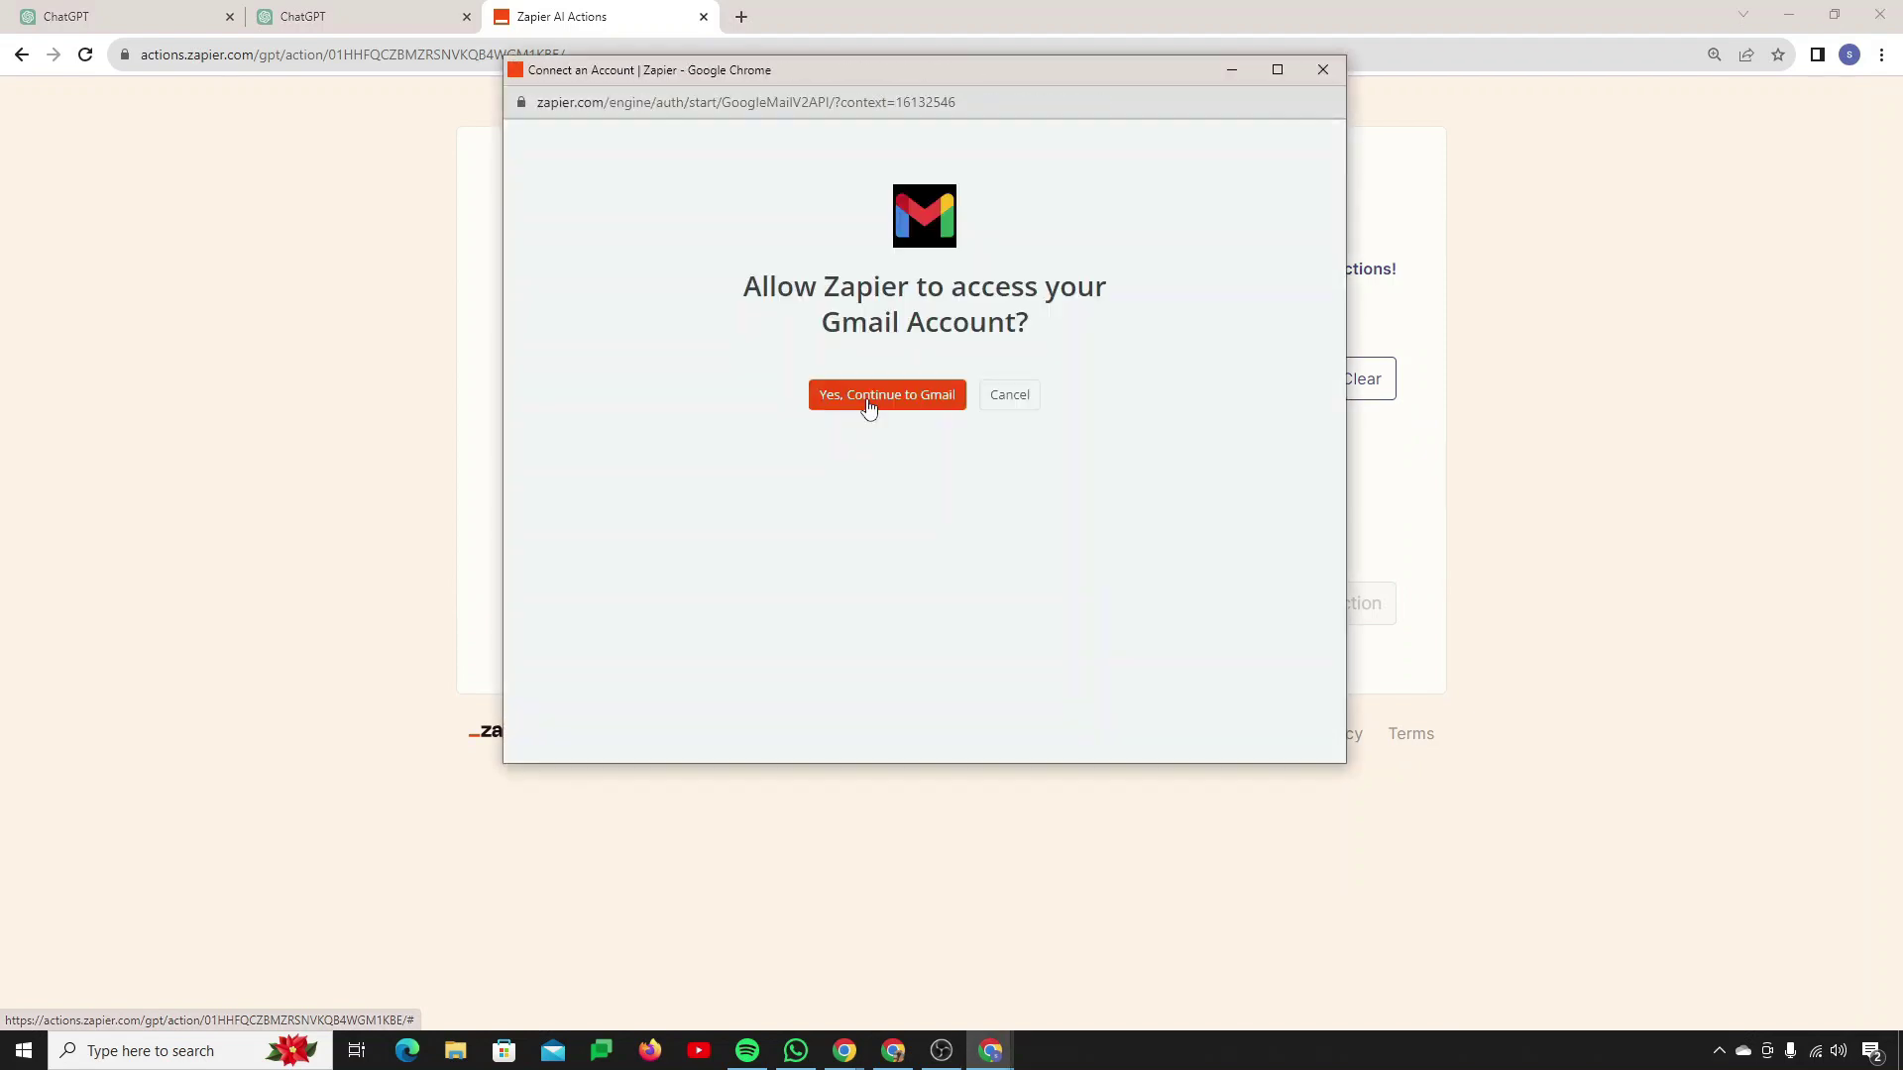
pyautogui.click(868, 397)
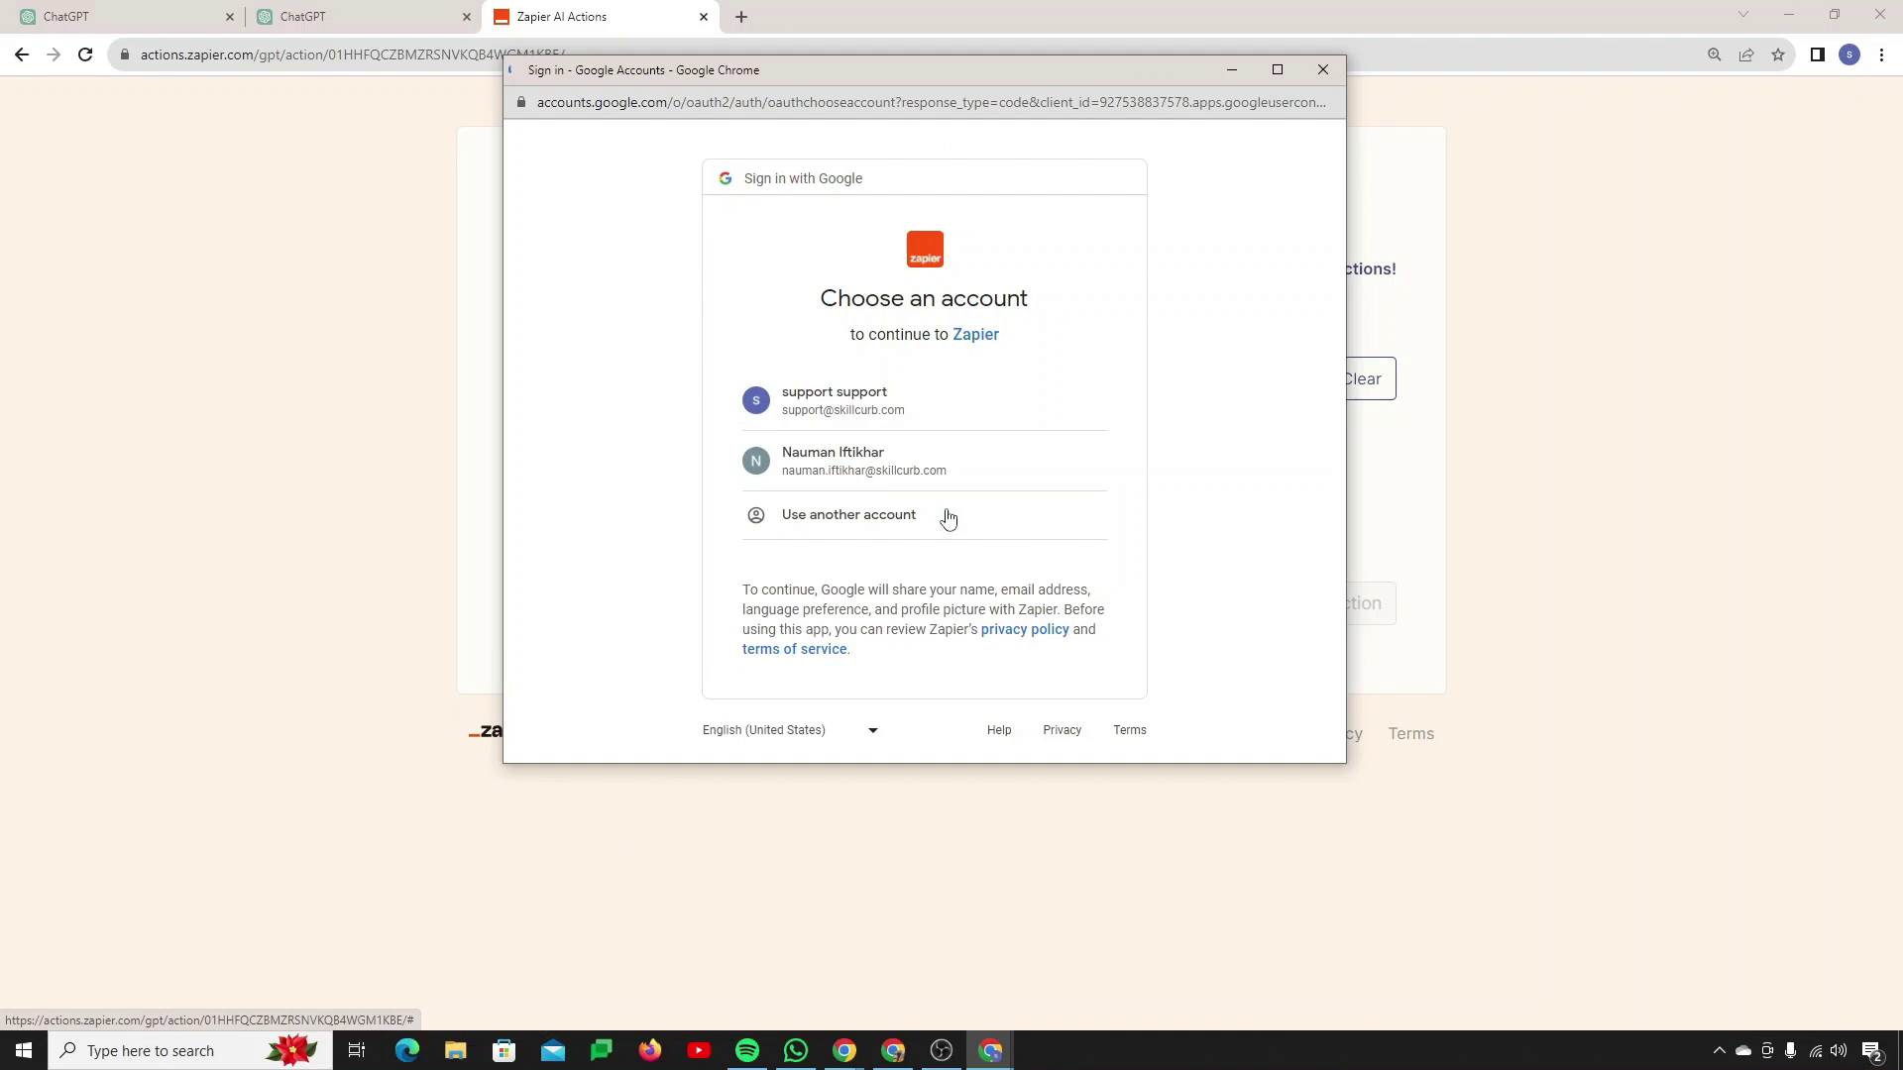
pyautogui.click(887, 474)
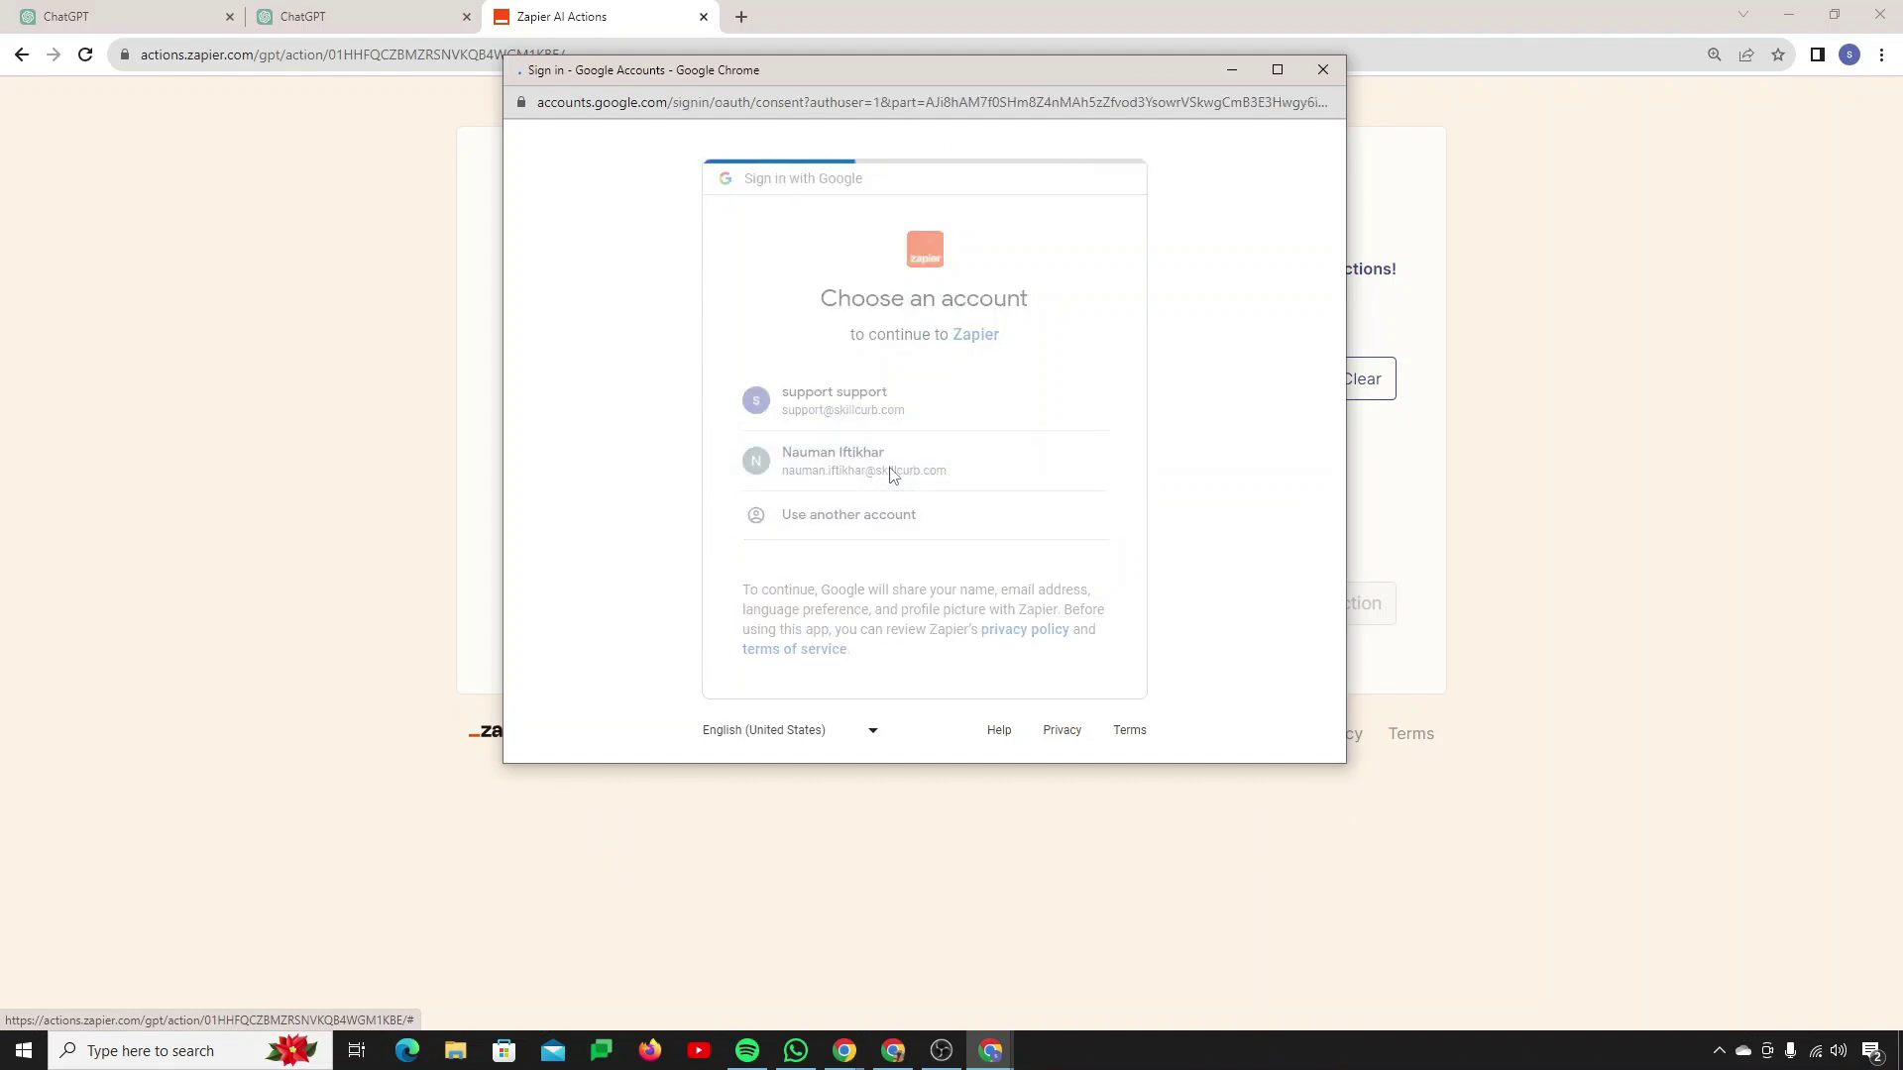
pyautogui.scroll(-3, 1034, 619)
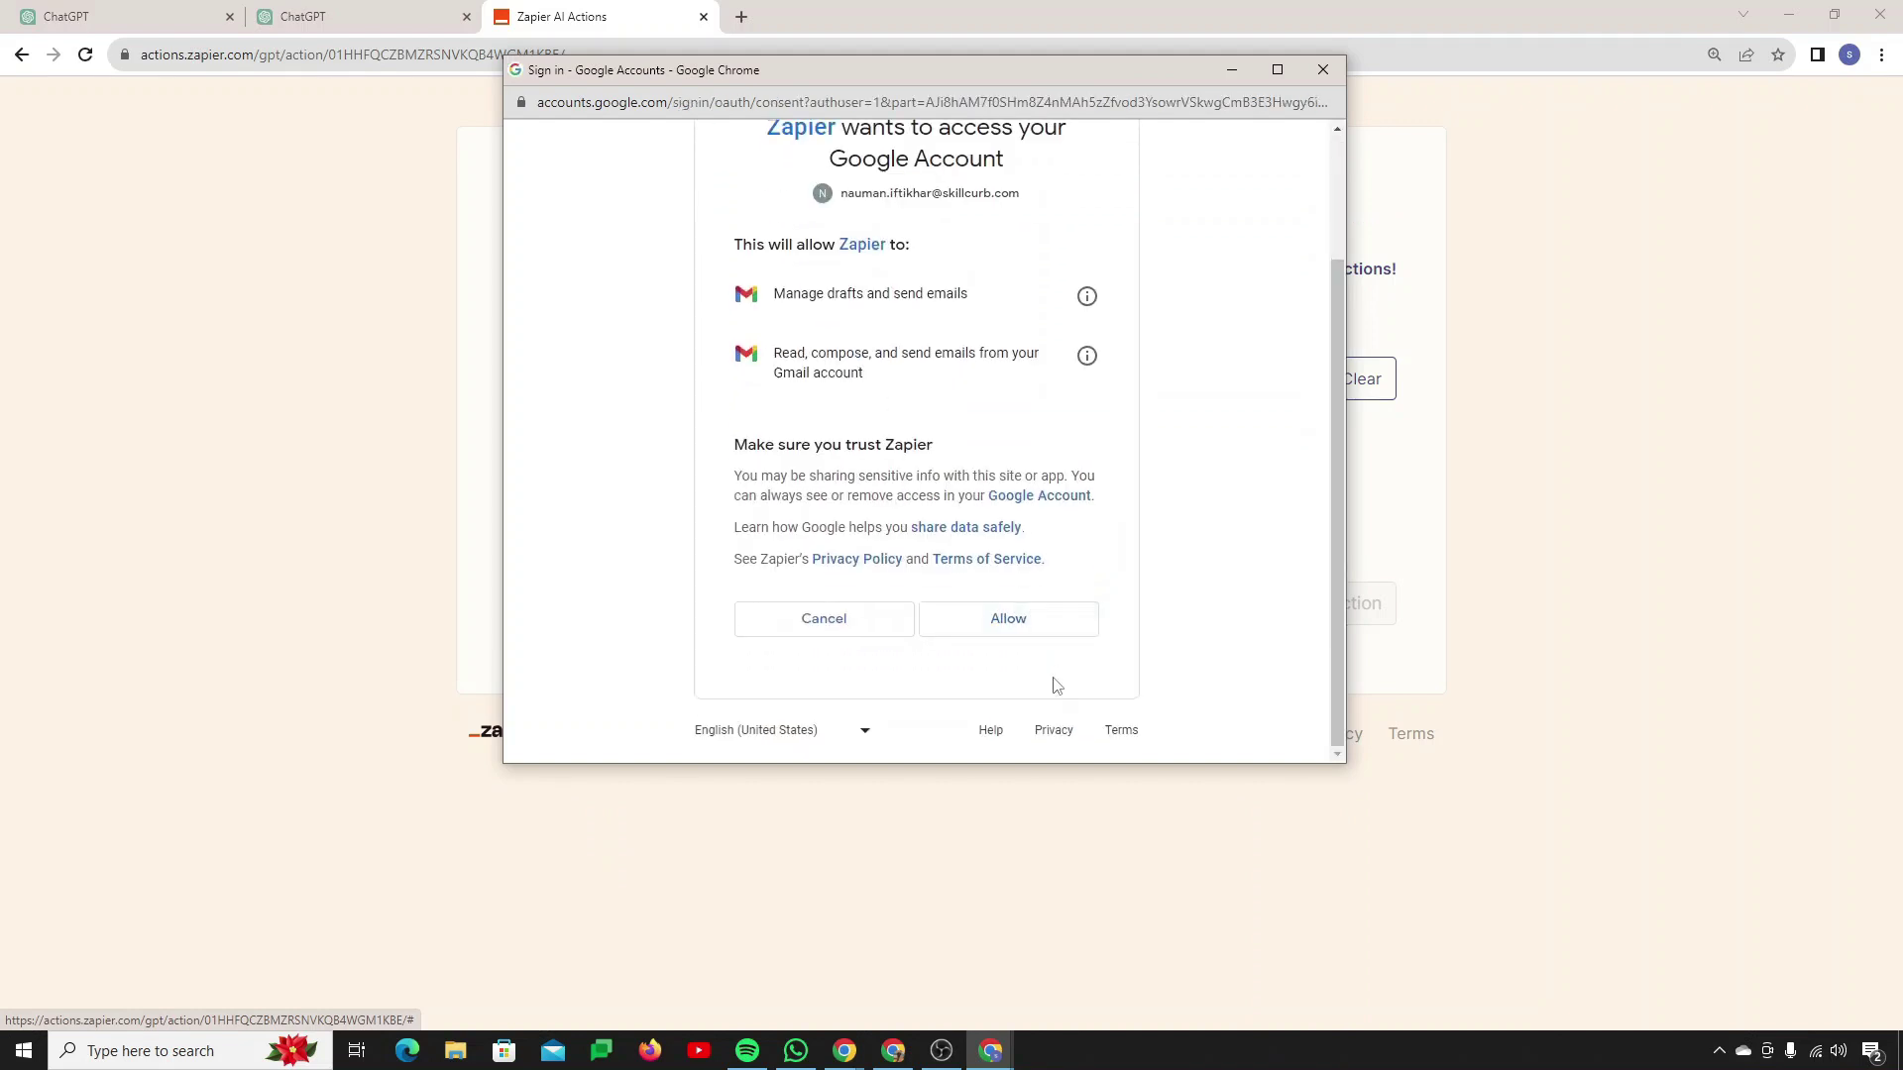
pyautogui.click(1018, 617)
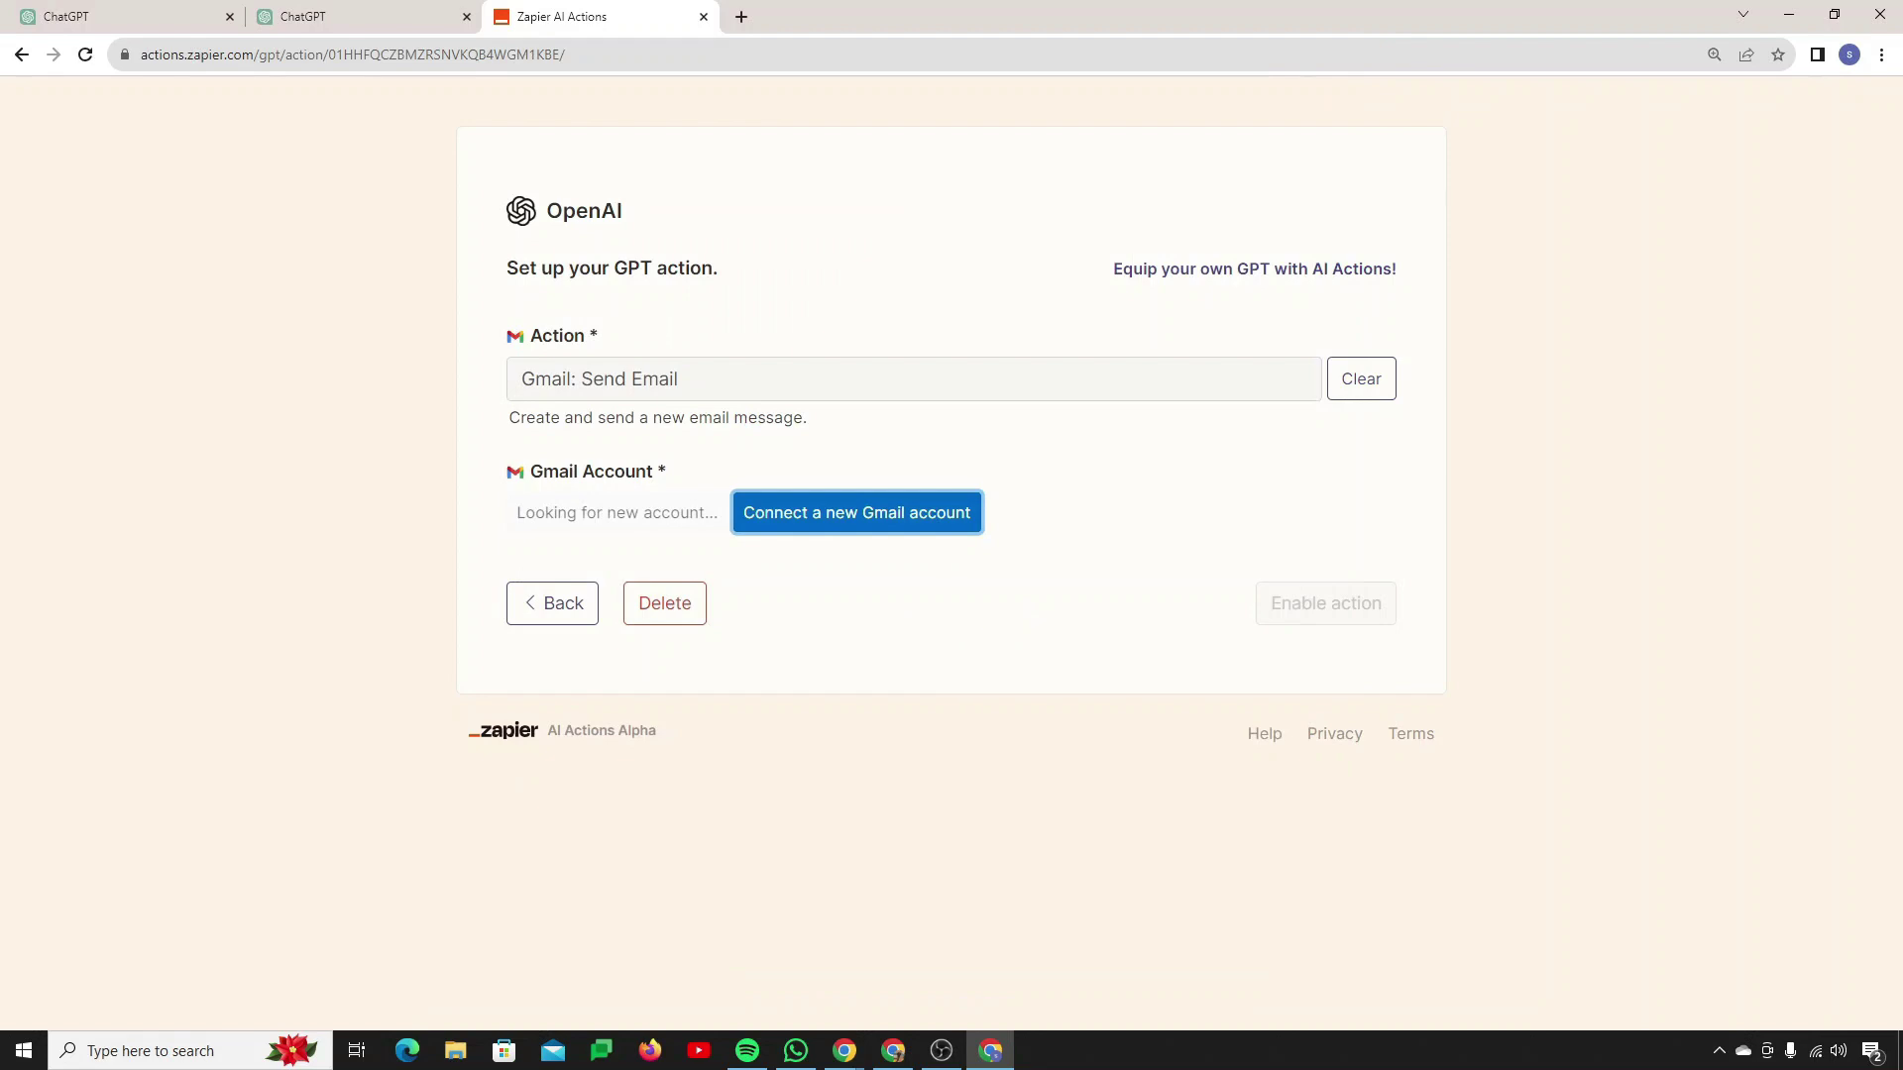
pyautogui.scroll(-2, 603, 667)
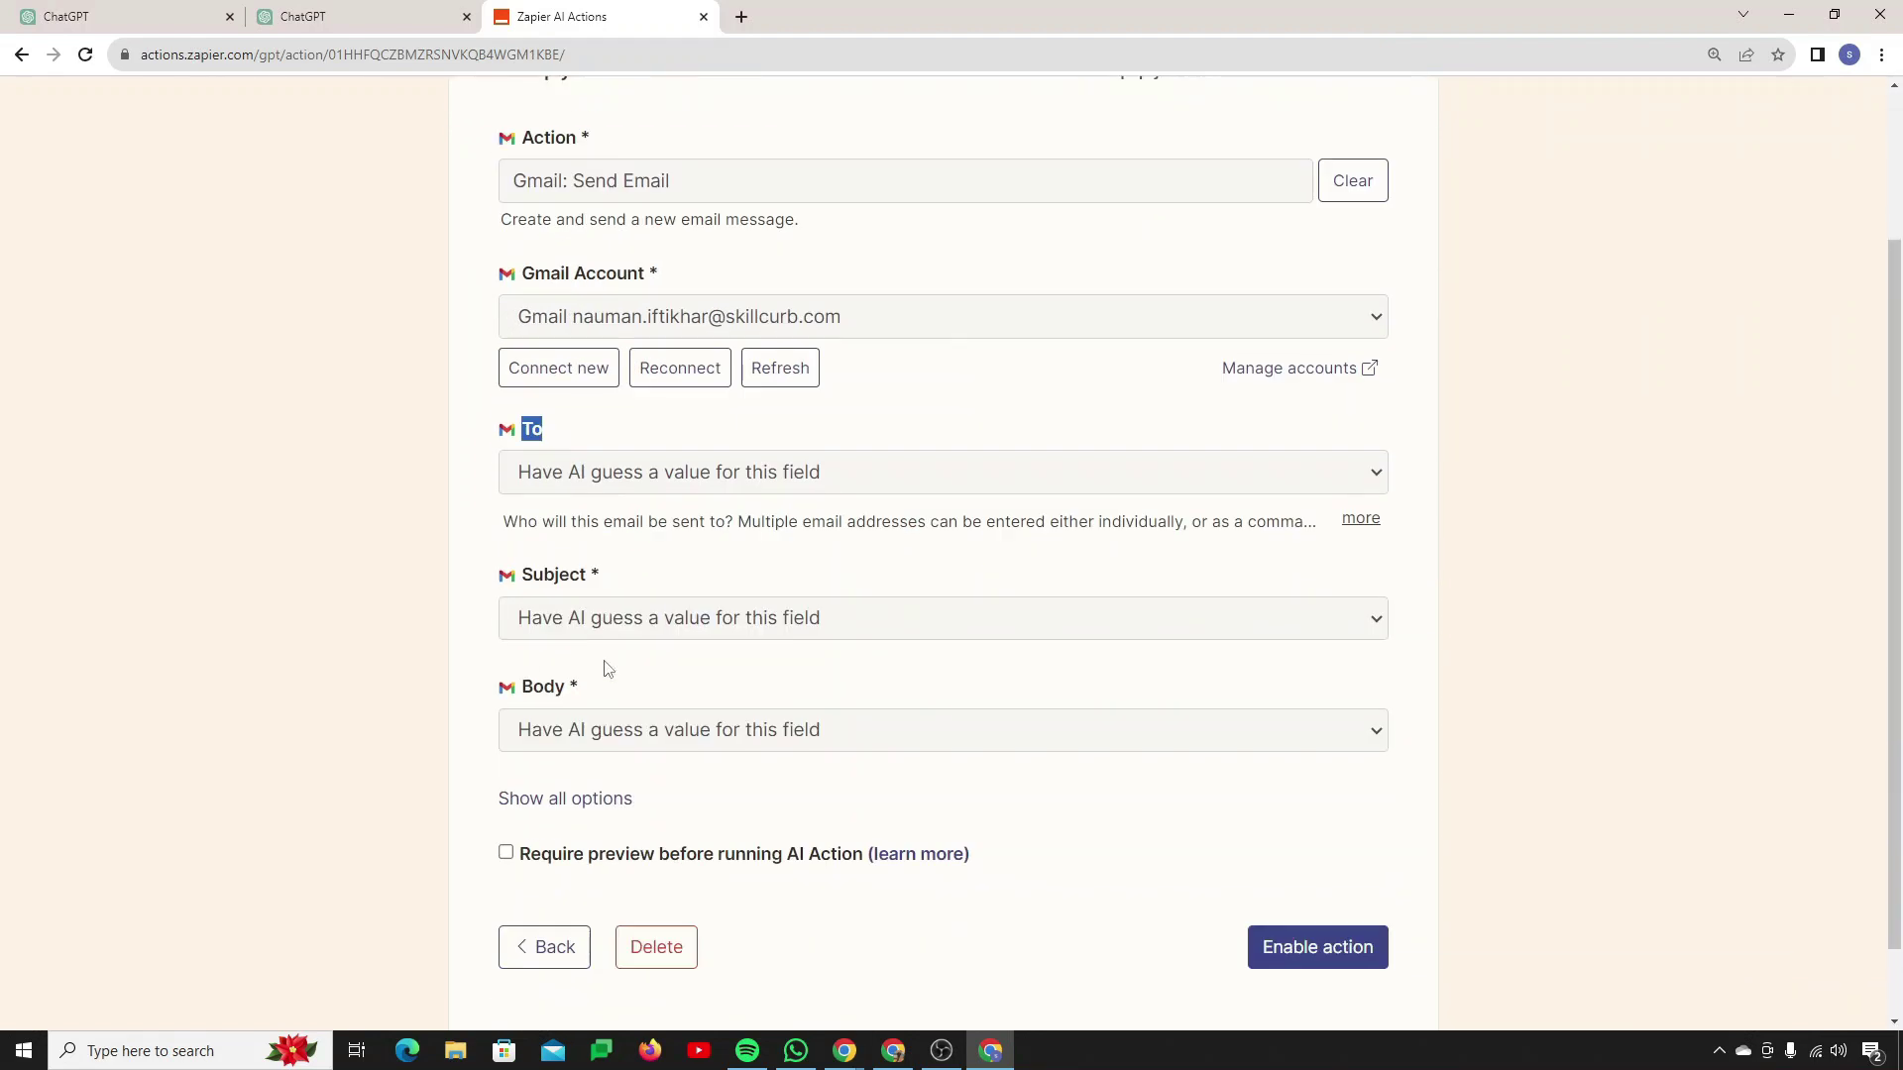
# Step: Set the To field to a fixed recipient email address
pyautogui.click(666, 476)
pyautogui.click(667, 581)
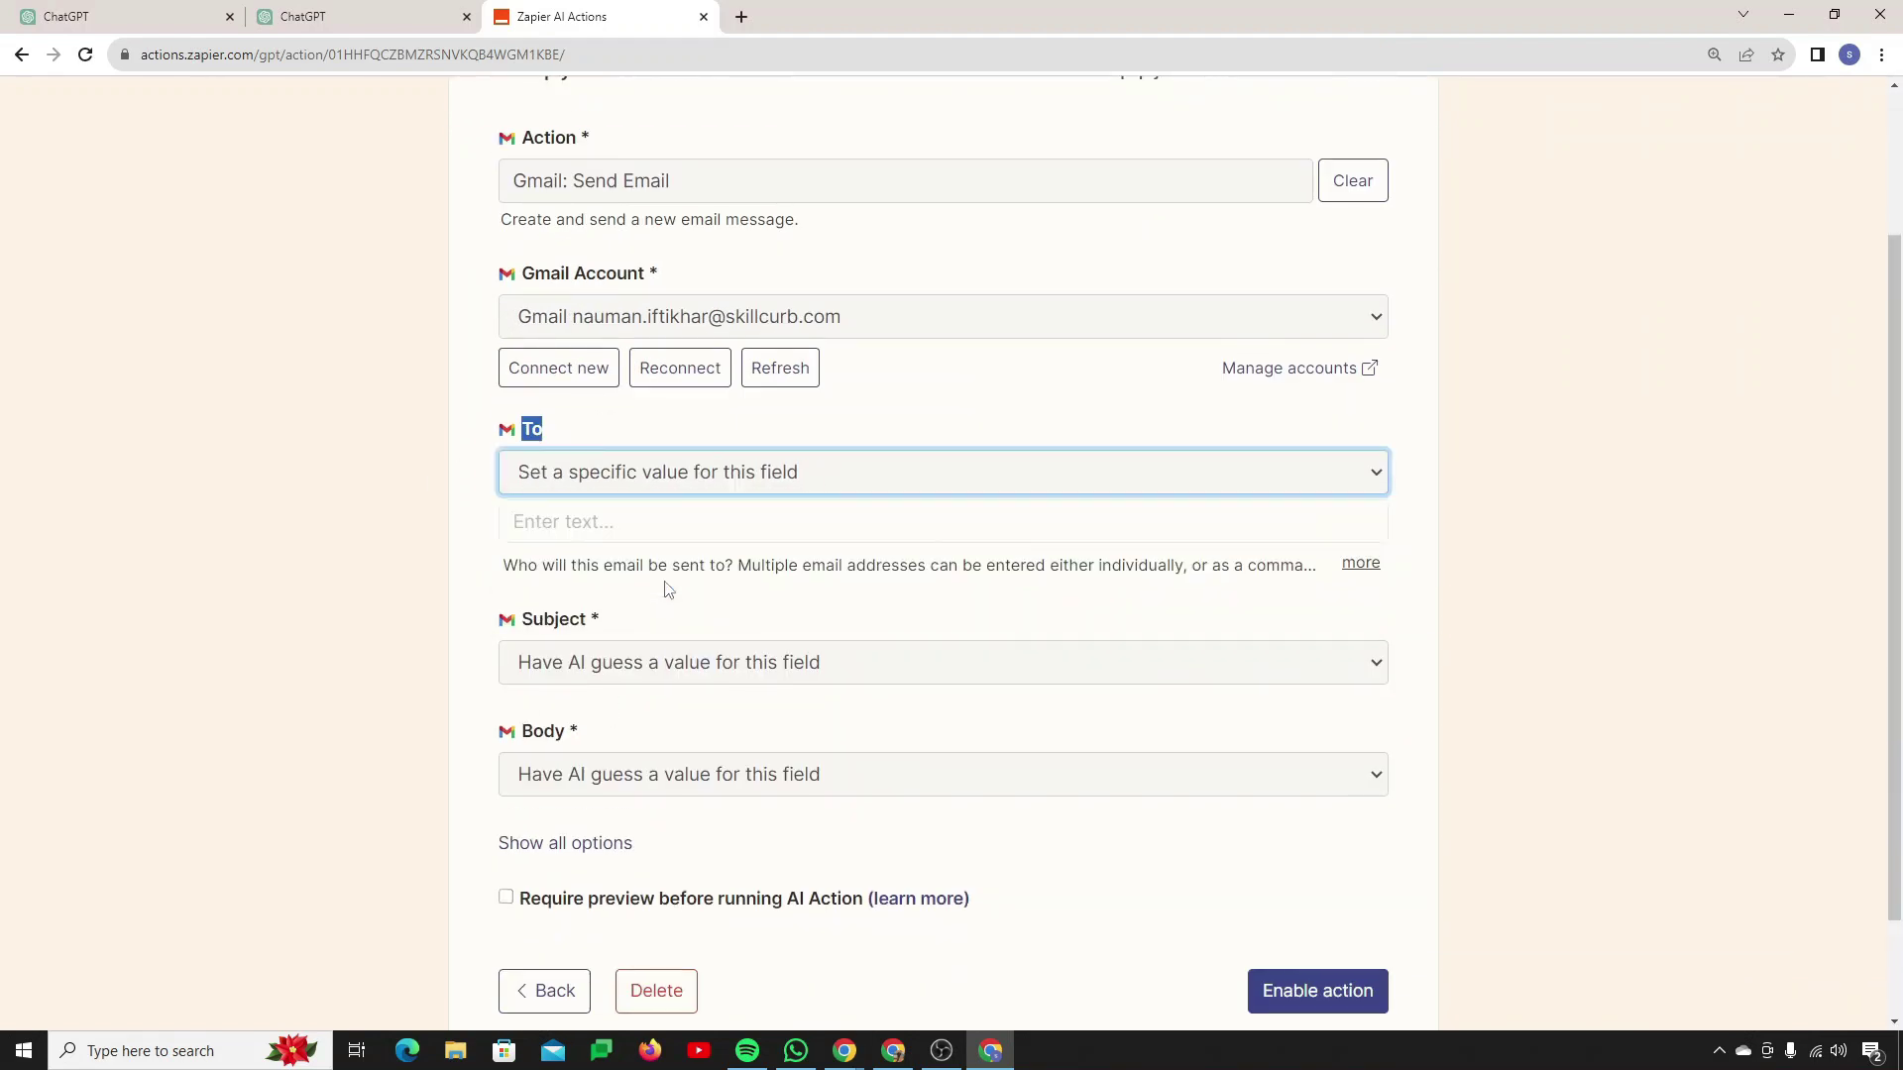
pyautogui.click(652, 523)
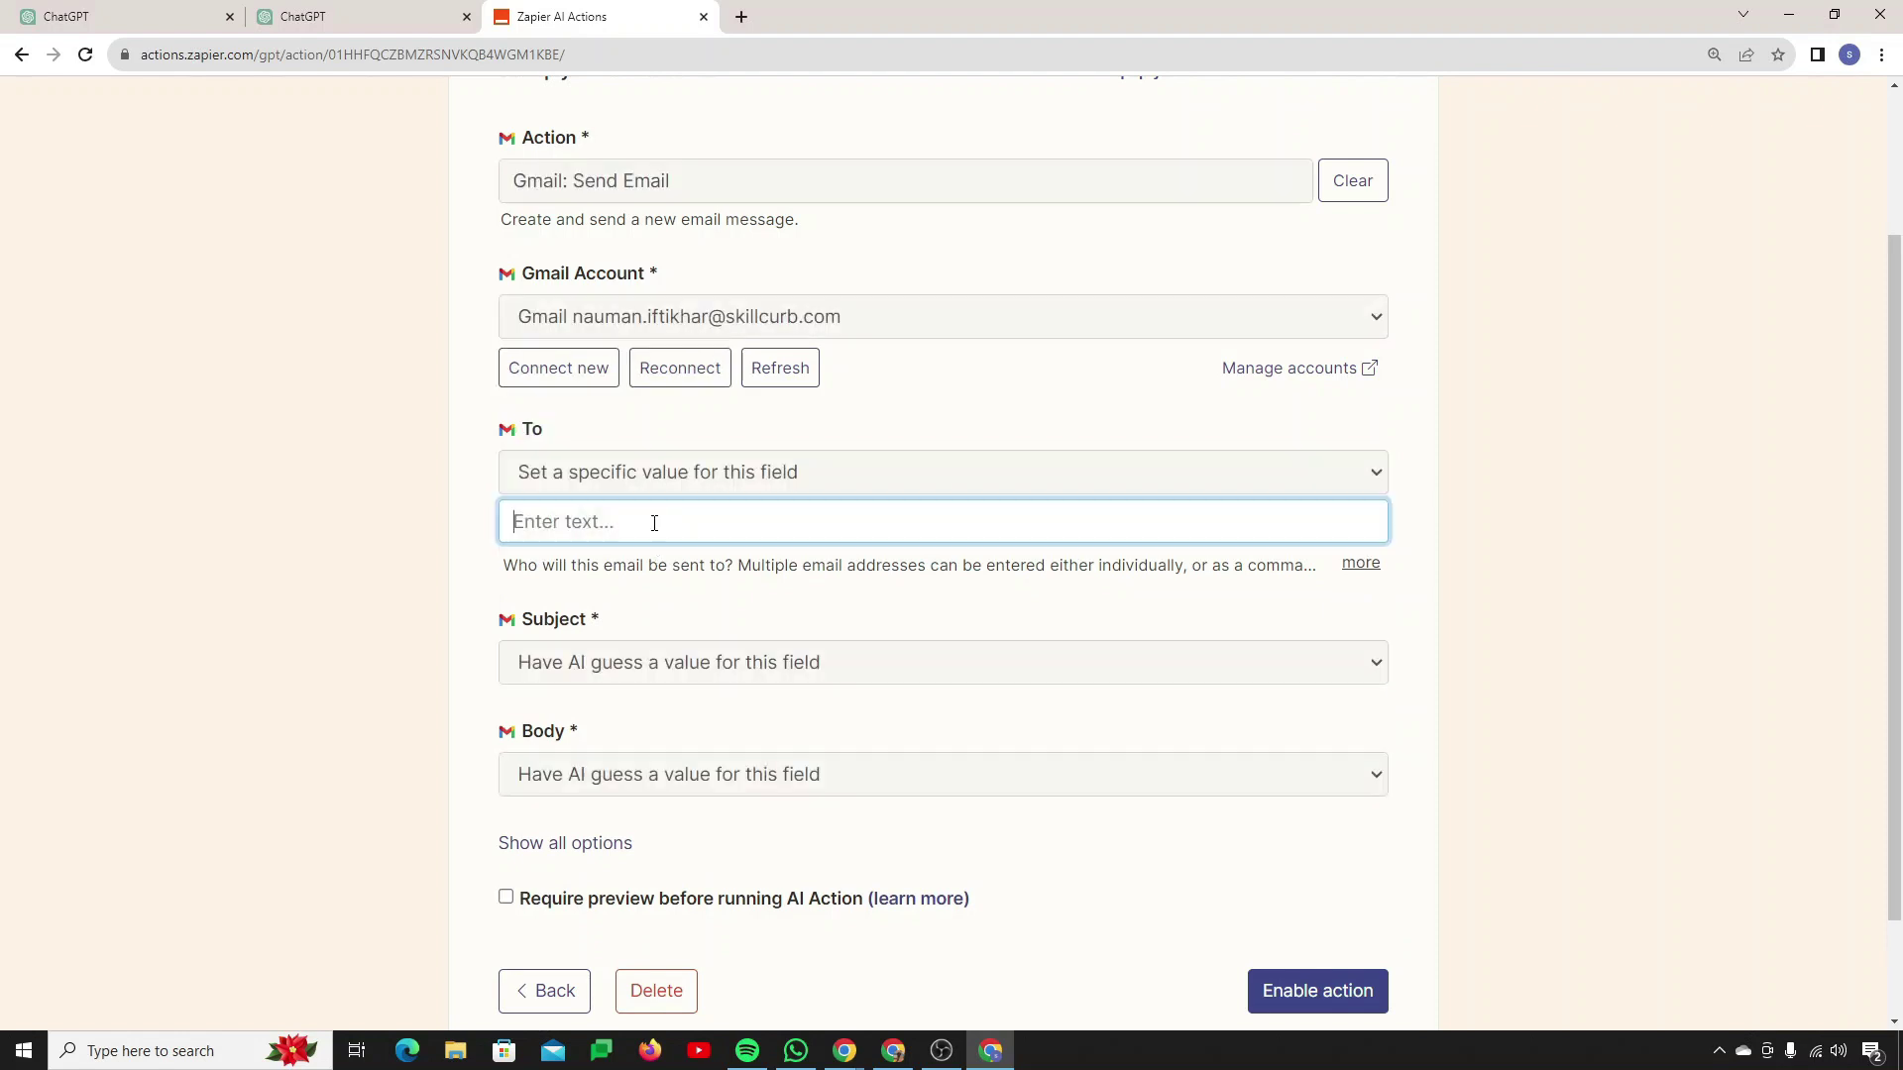
pyautogui.click(694, 577)
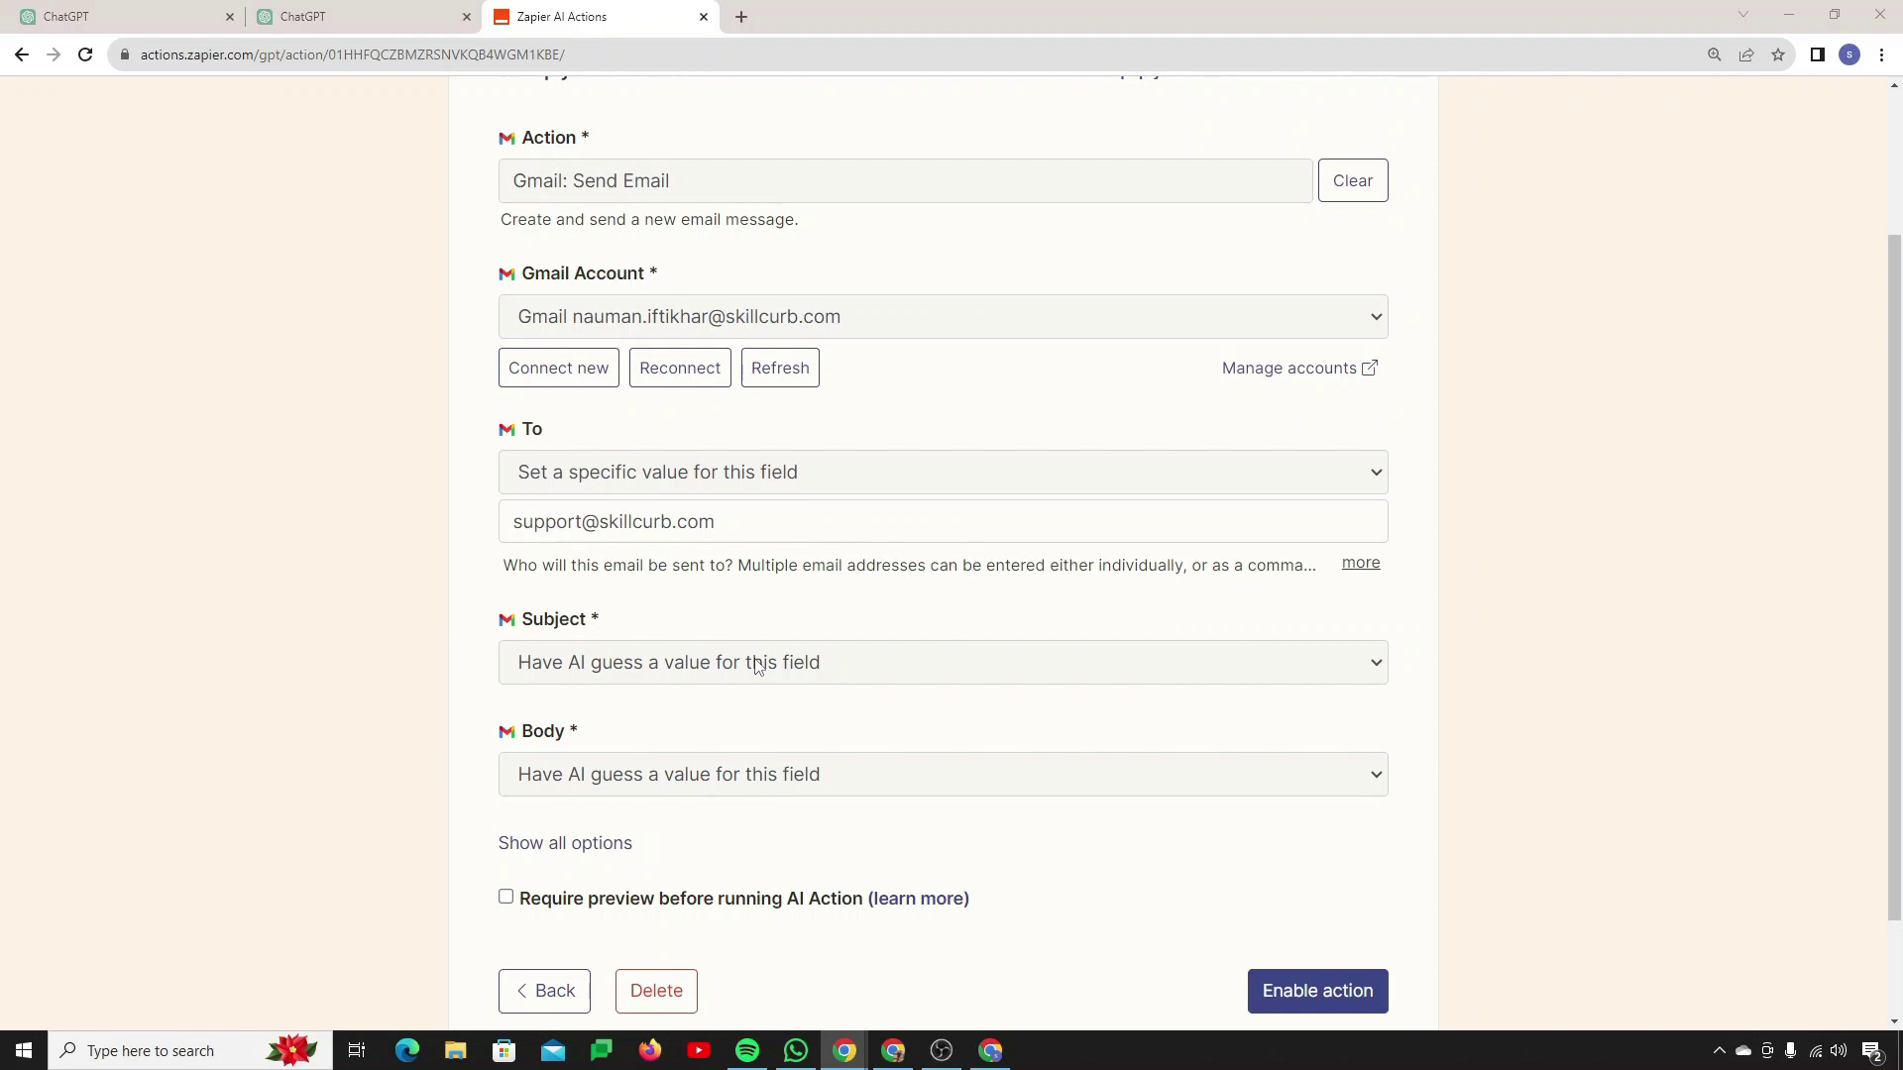
# Step: Set the email subject to the fixed text 'Hey! Research is Ready.'
pyautogui.click(756, 666)
pyautogui.click(662, 745)
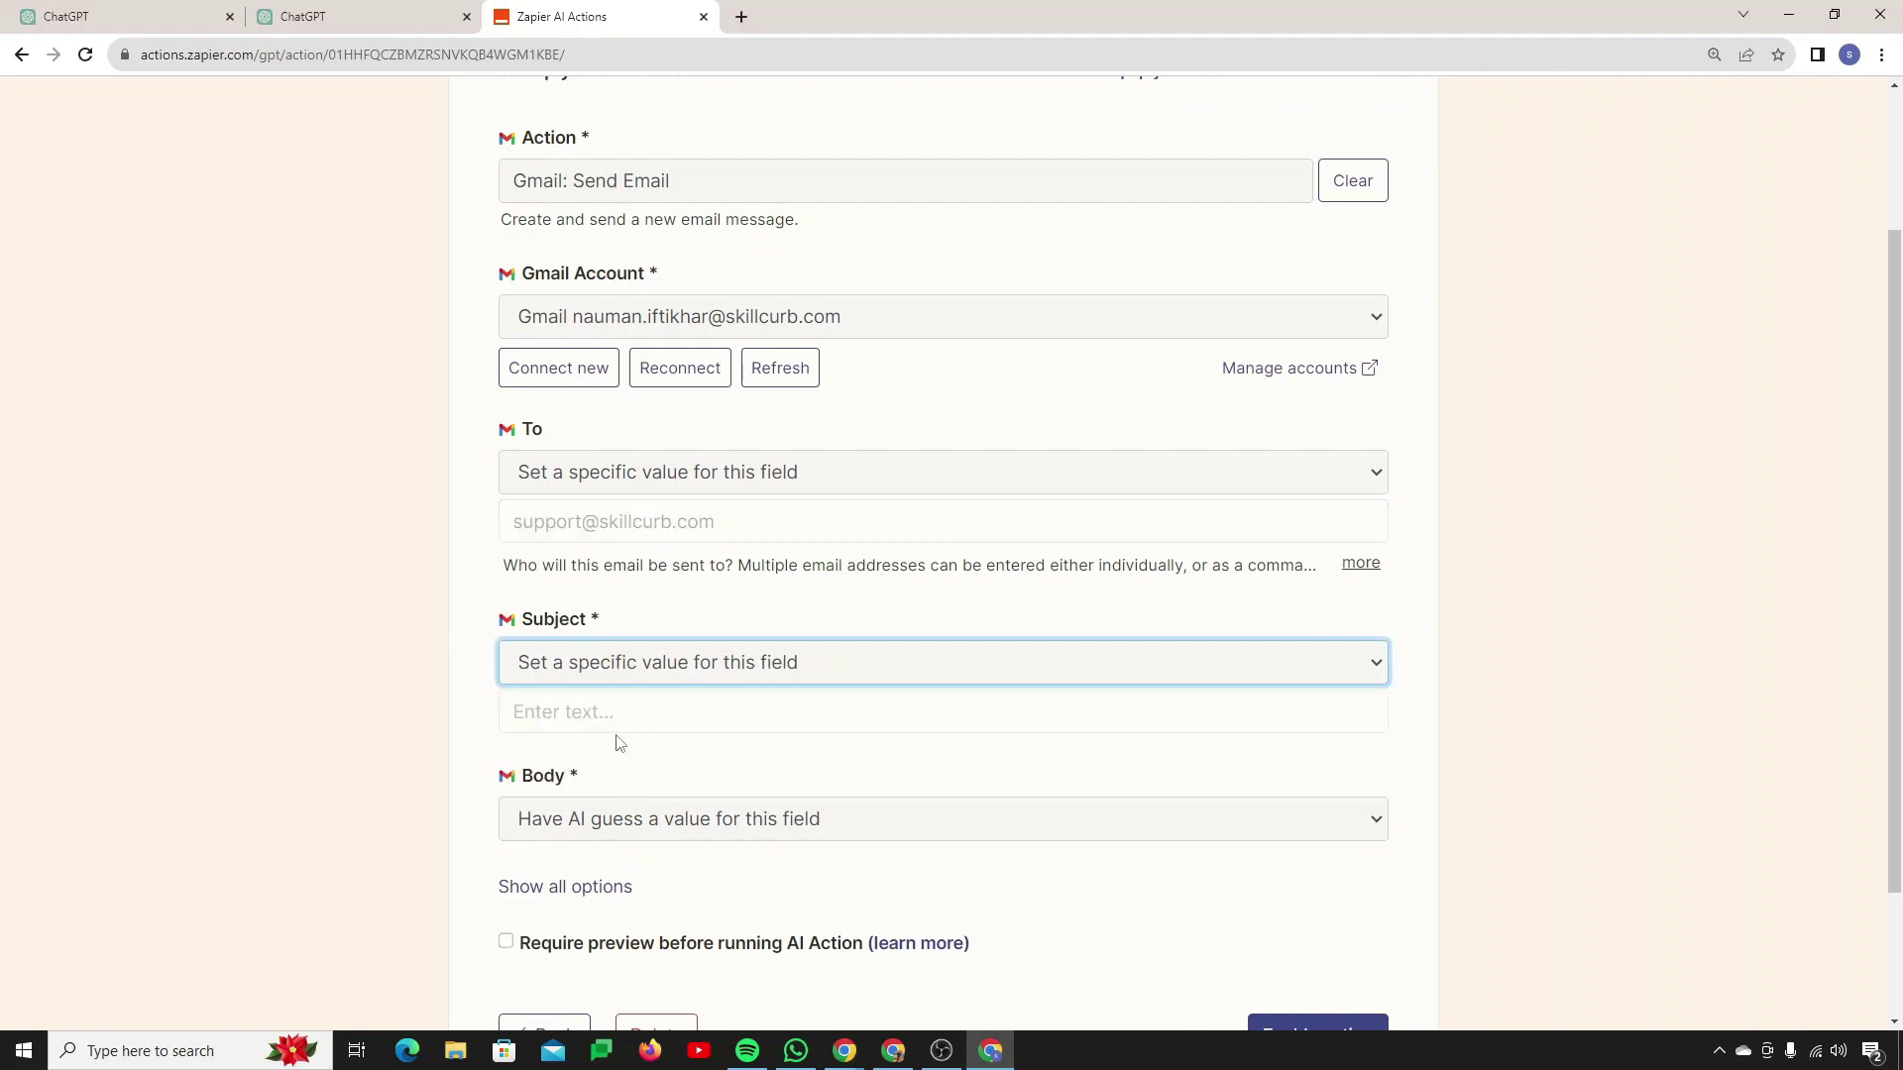
pyautogui.click(630, 712)
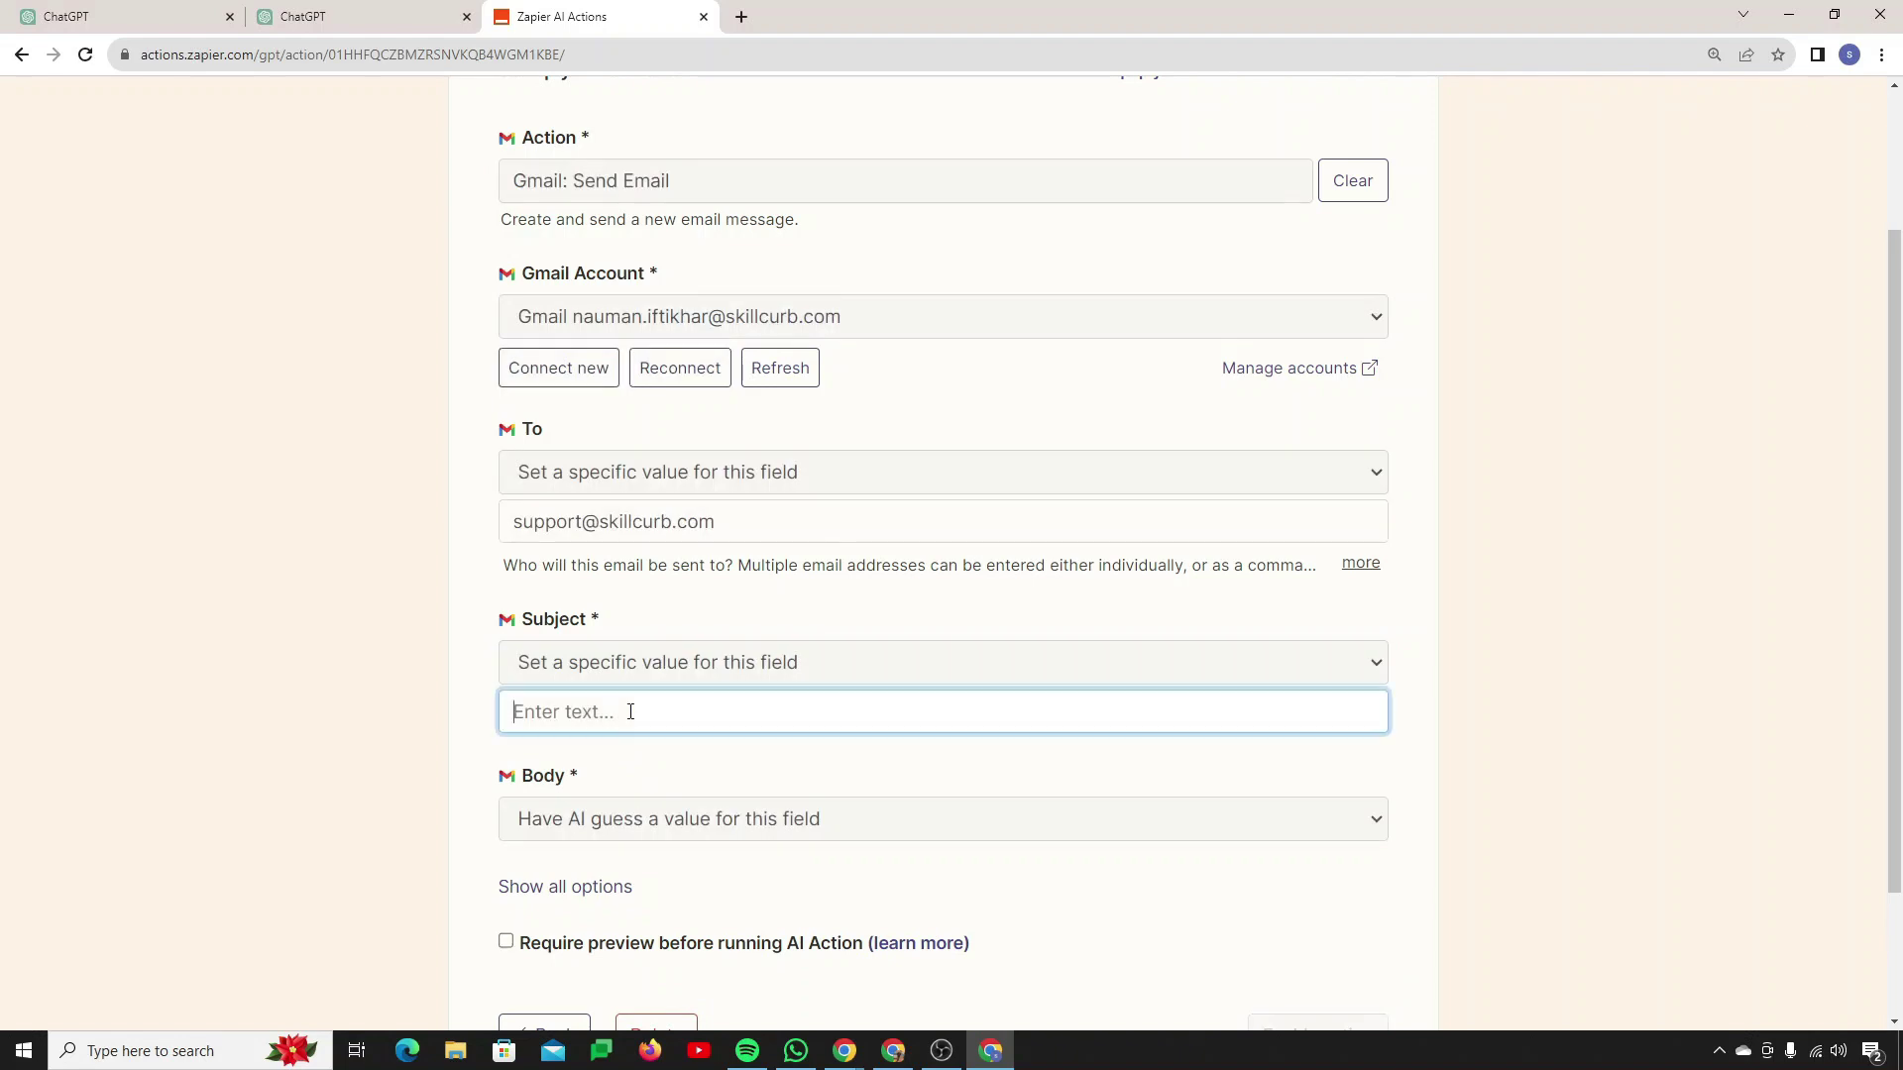
pyautogui.write('Hey! Research is Ready')
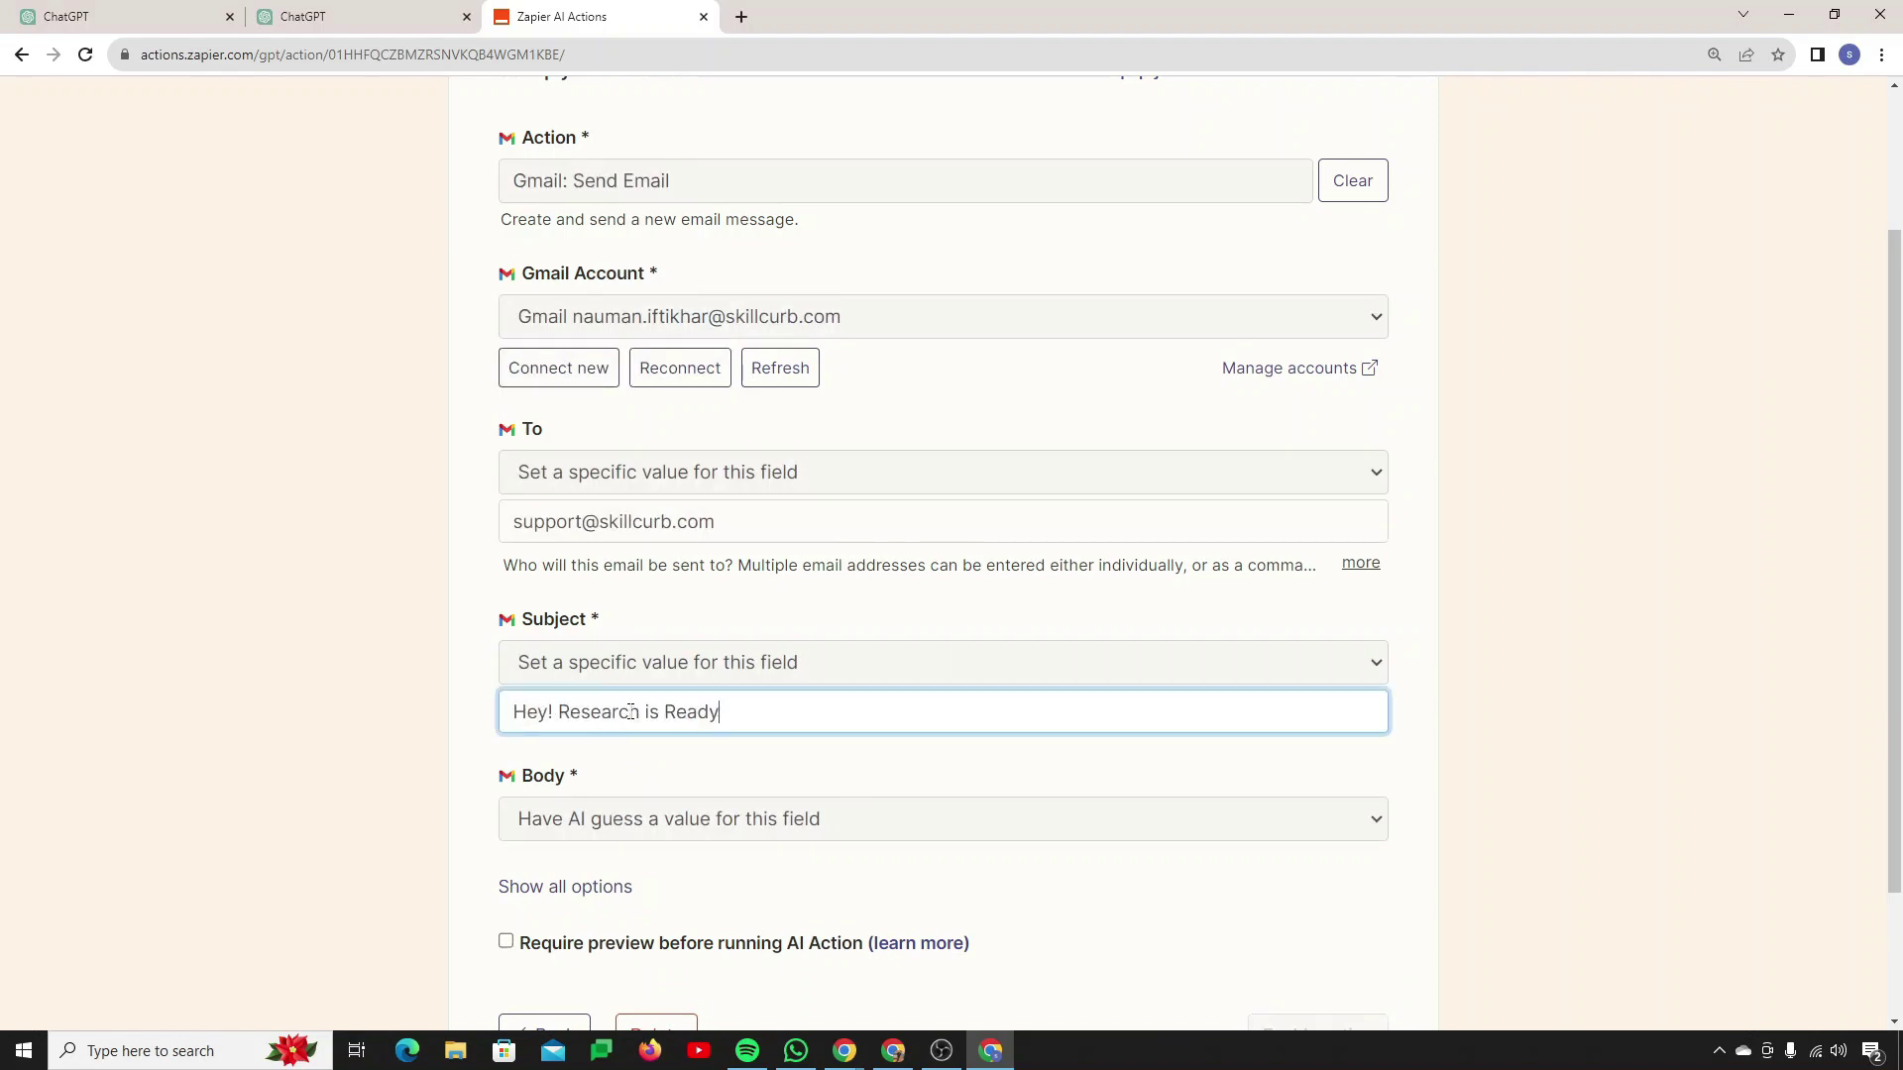
pyautogui.write('.')
pyautogui.hotkey('alt', 'Tab')
# Step: Set the From field to the connected account's own email address
pyautogui.scroll(-3, 743, 756)
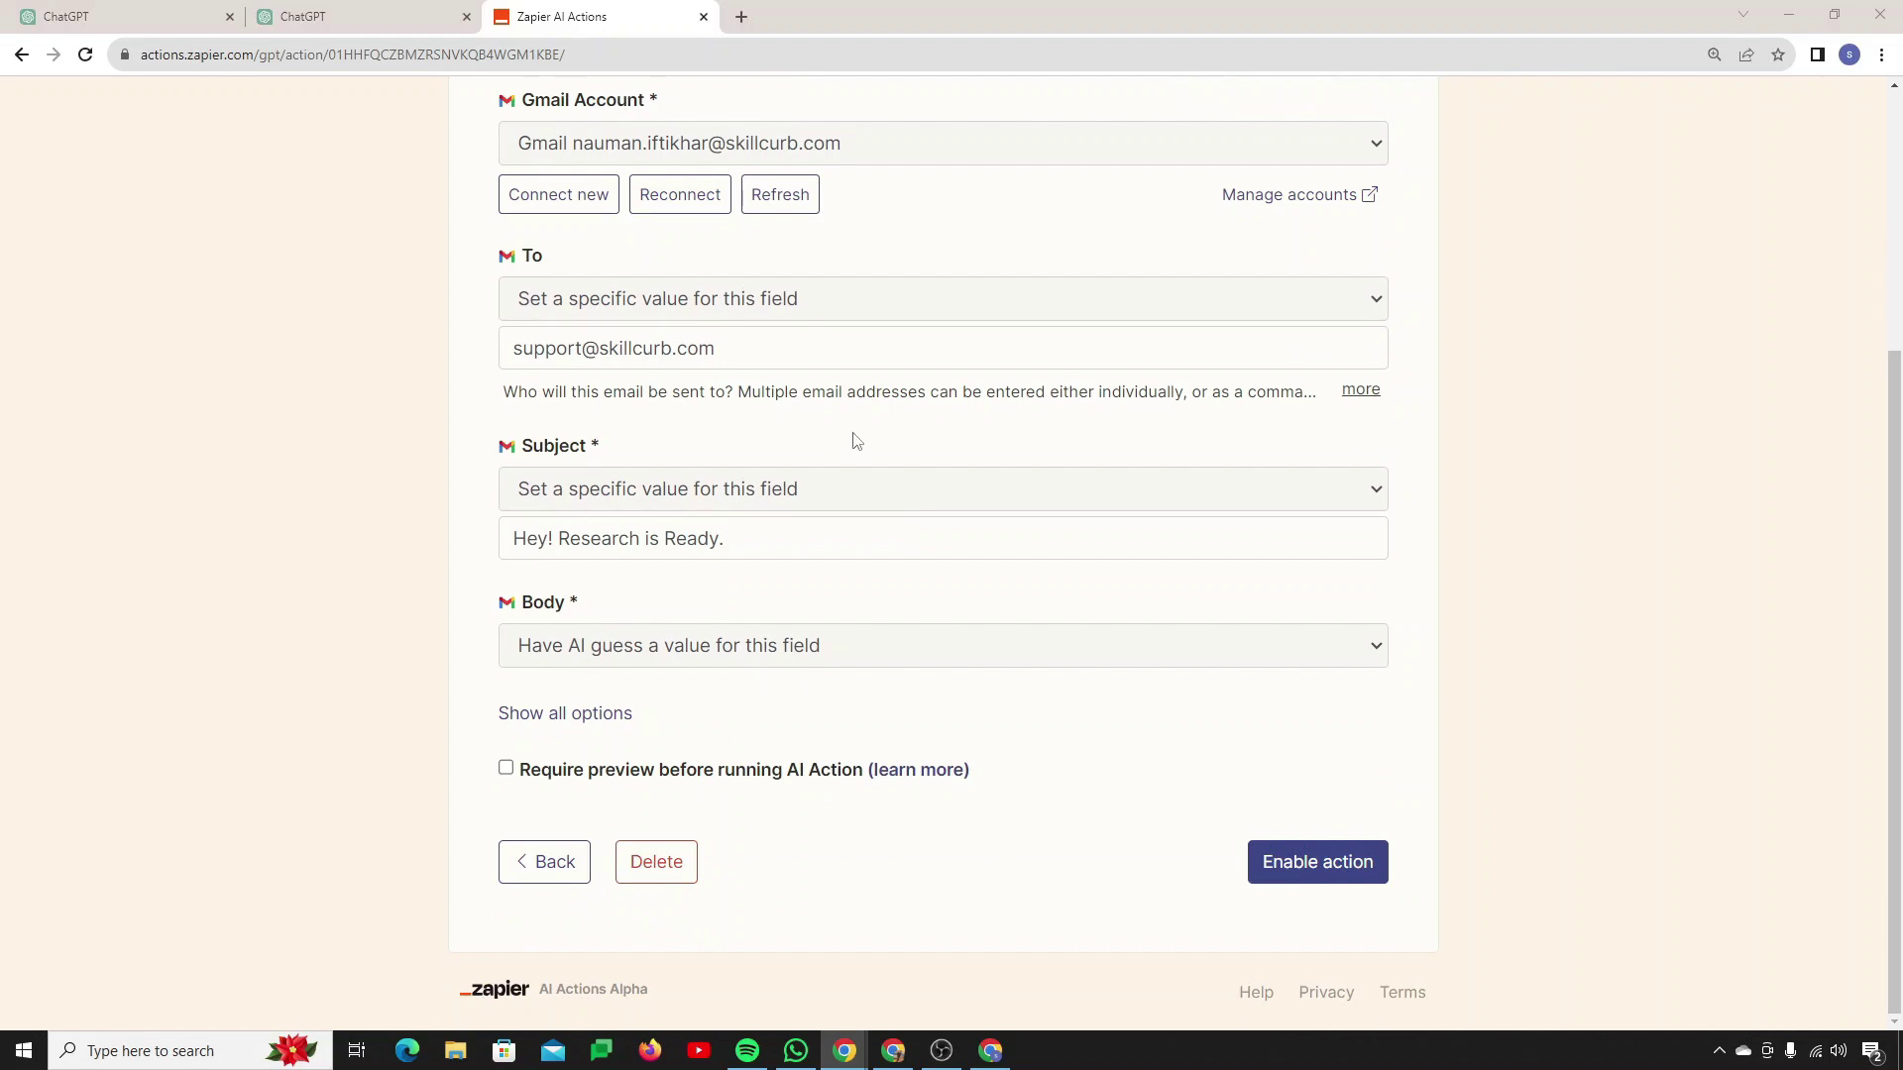
pyautogui.click(577, 715)
pyautogui.scroll(-2, 584, 724)
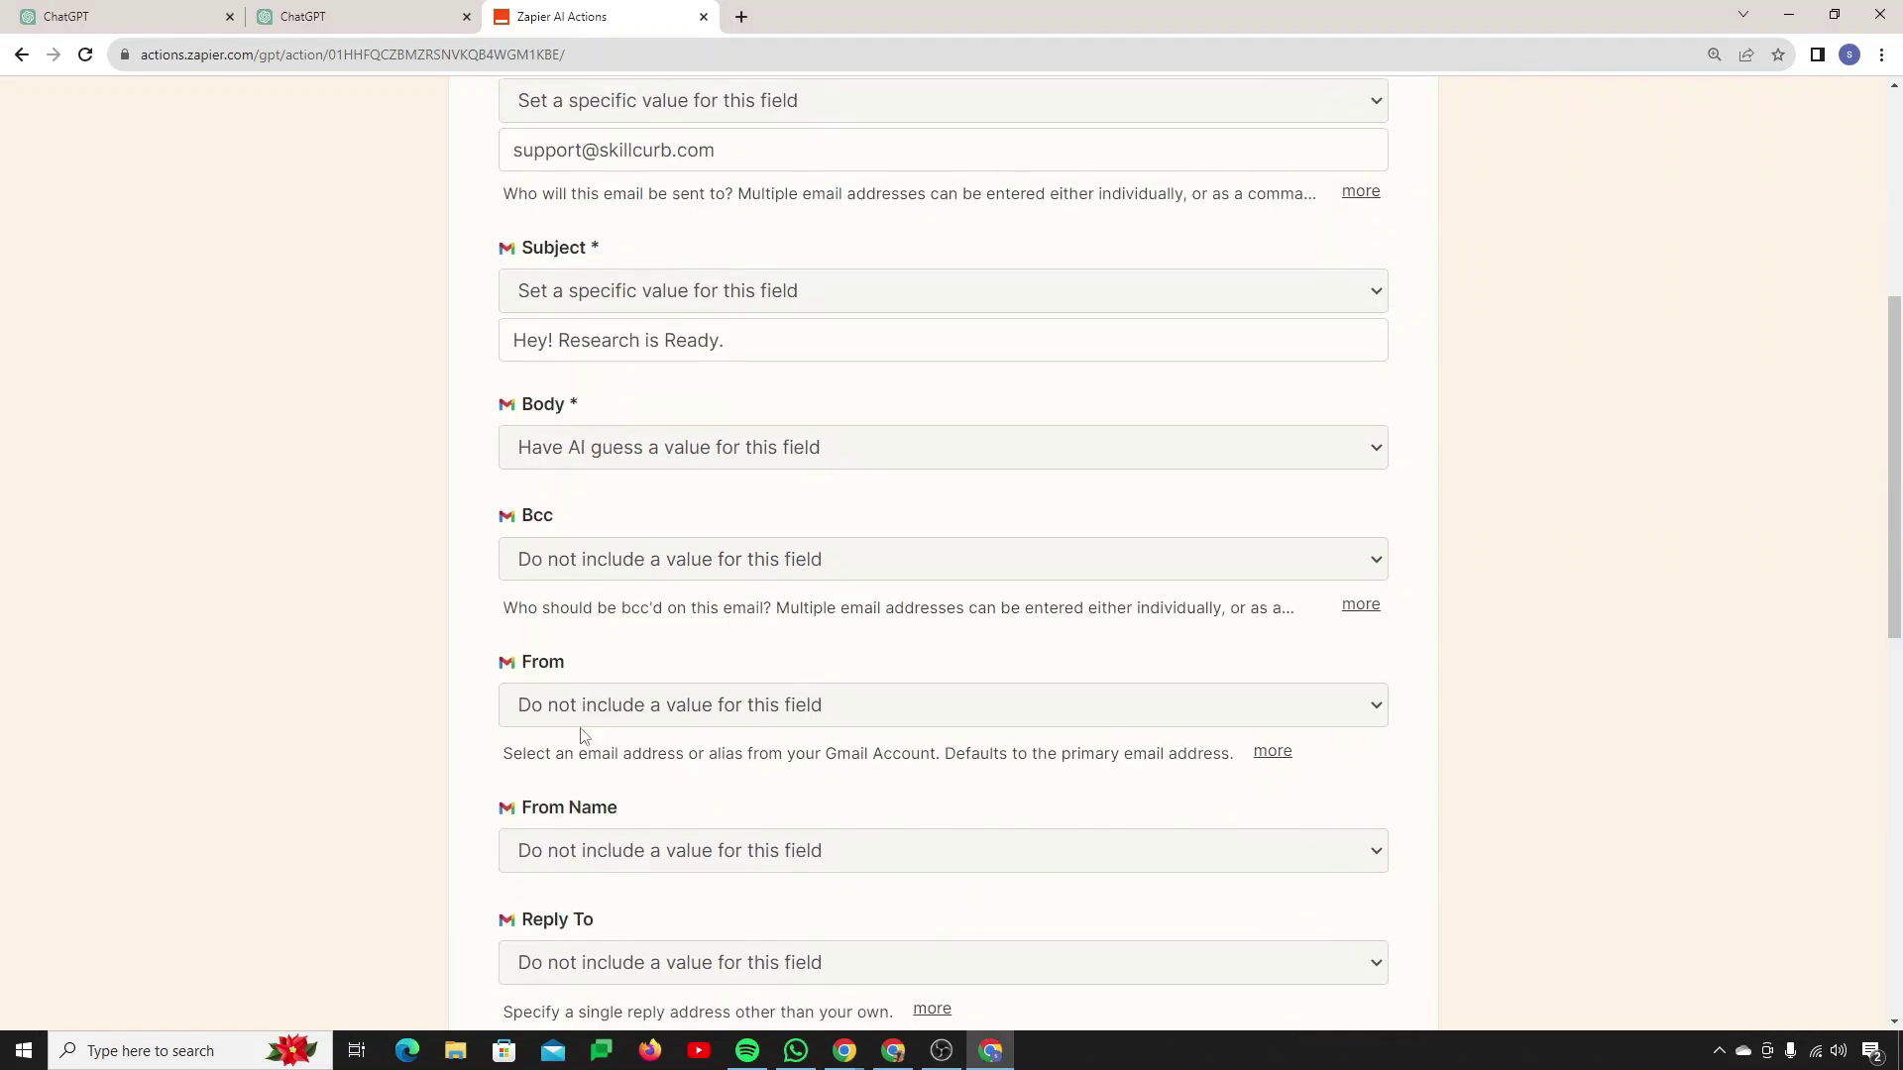
pyautogui.click(598, 710)
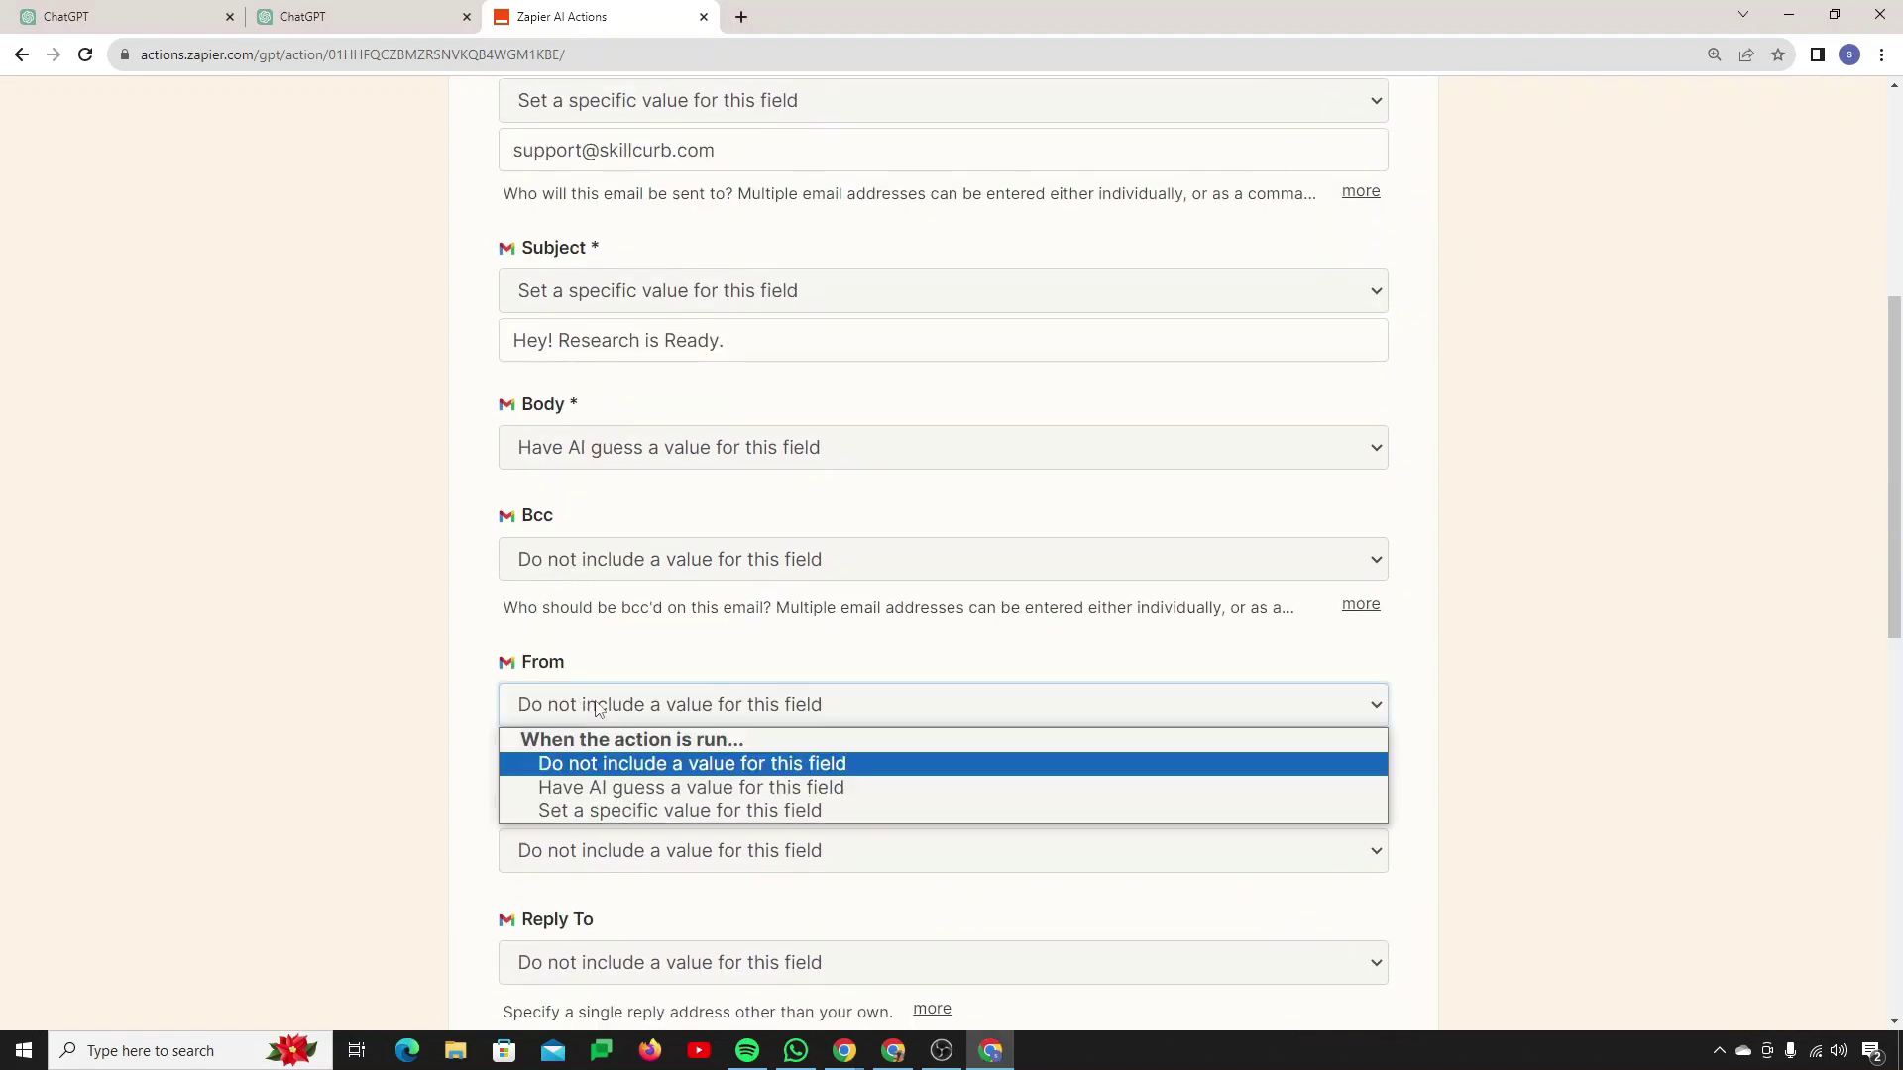
pyautogui.click(675, 810)
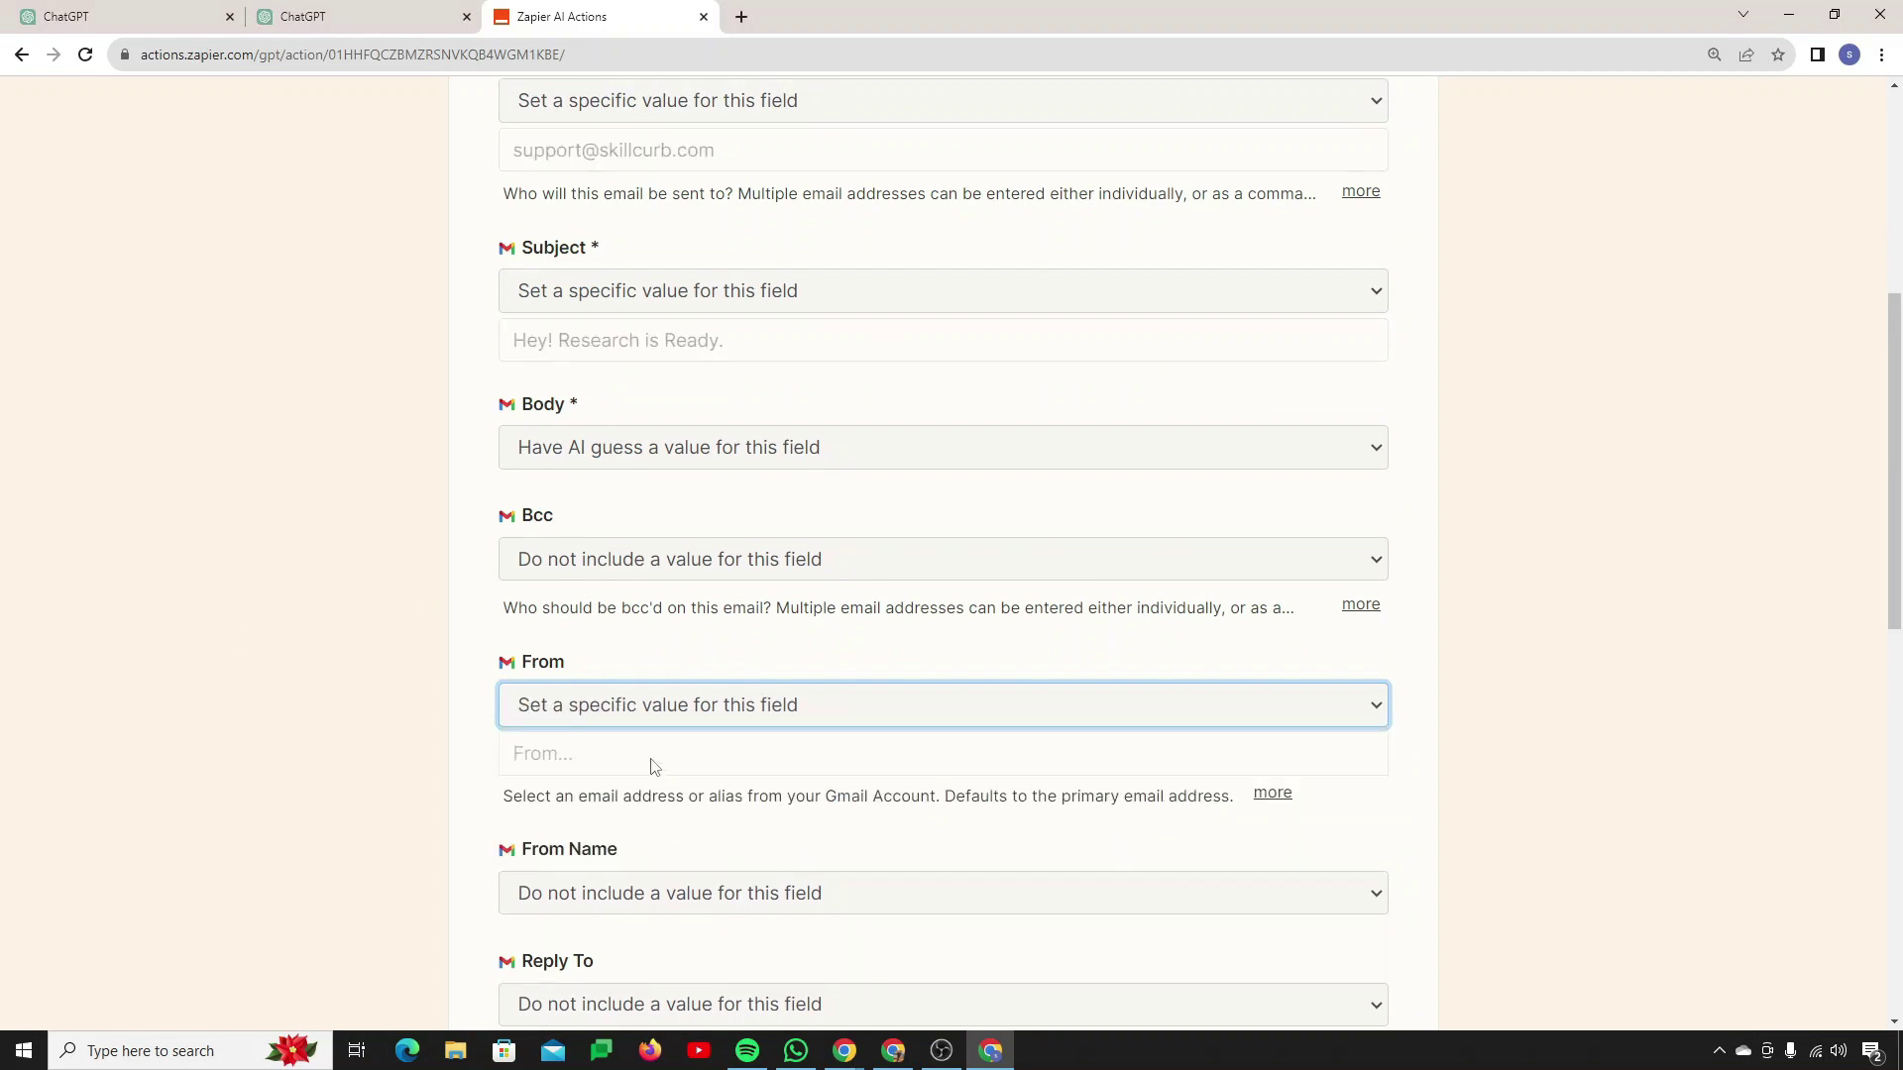
pyautogui.click(603, 538)
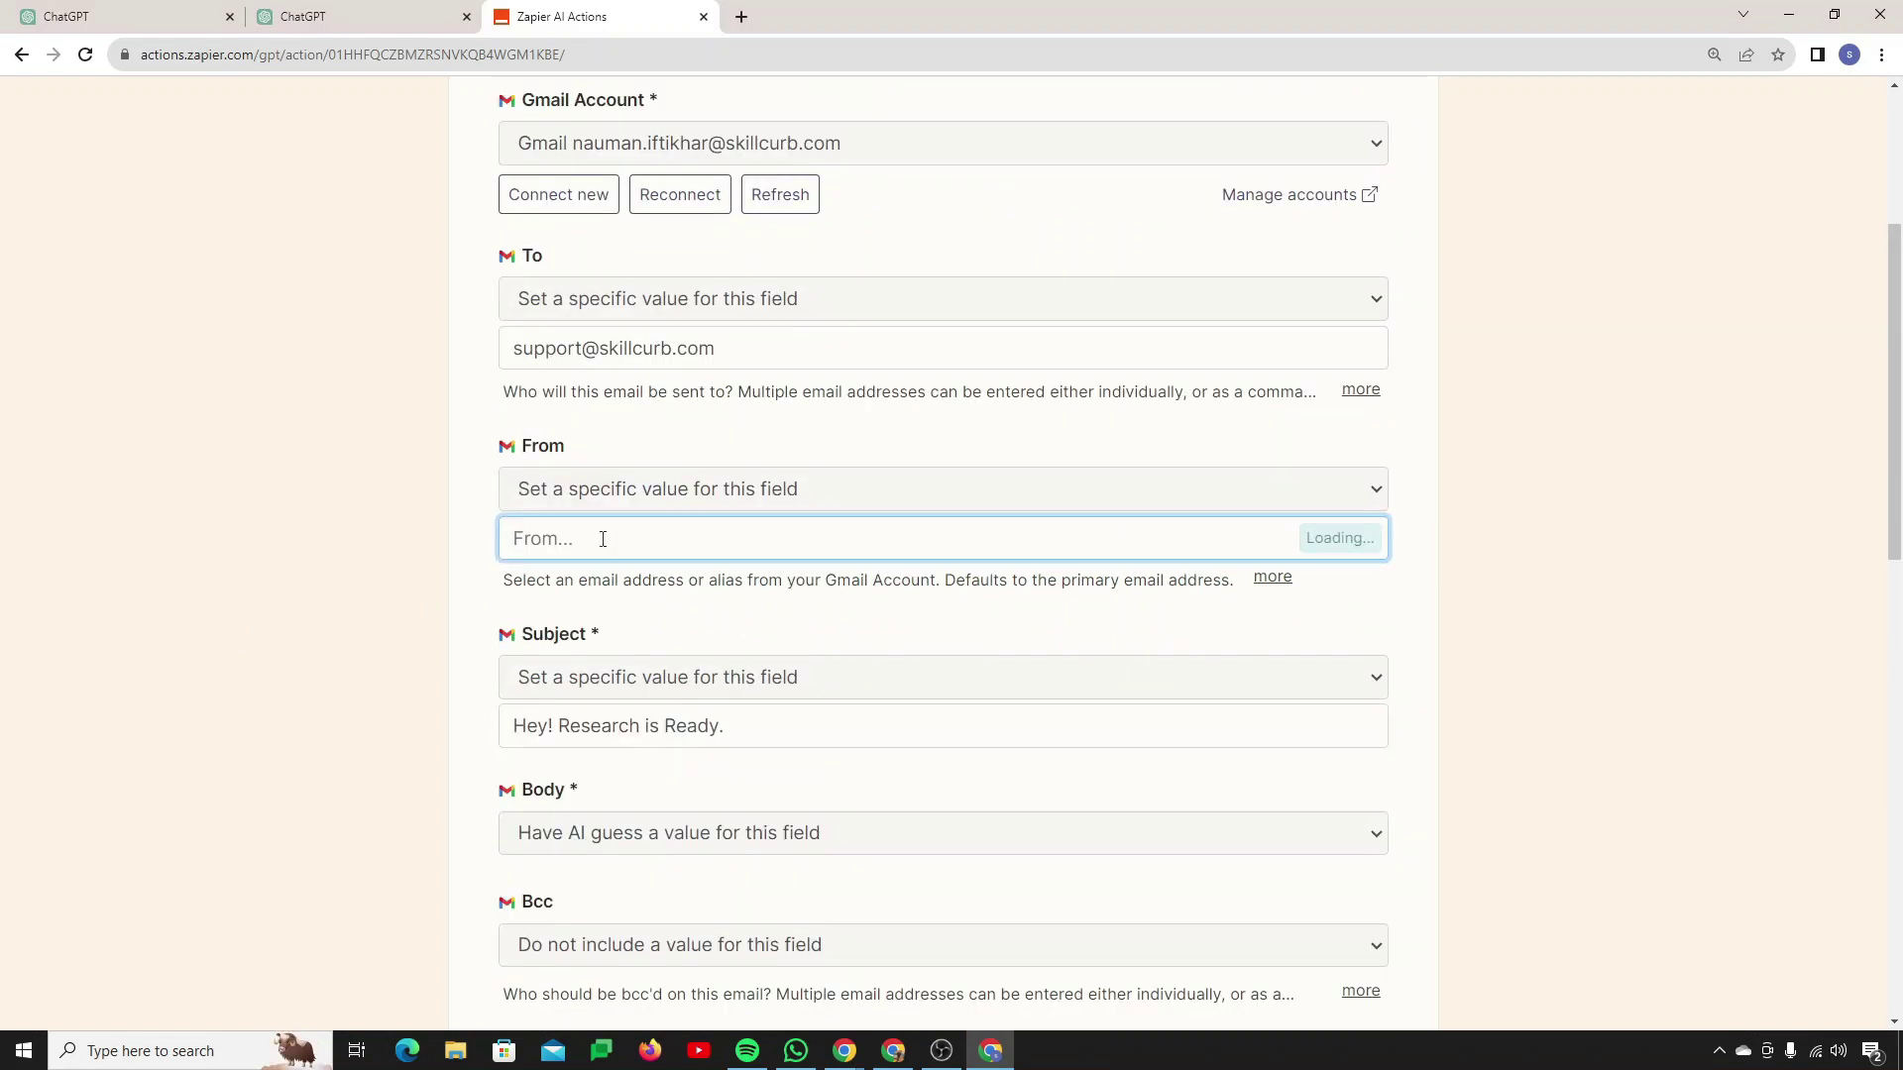
pyautogui.press('Tab')
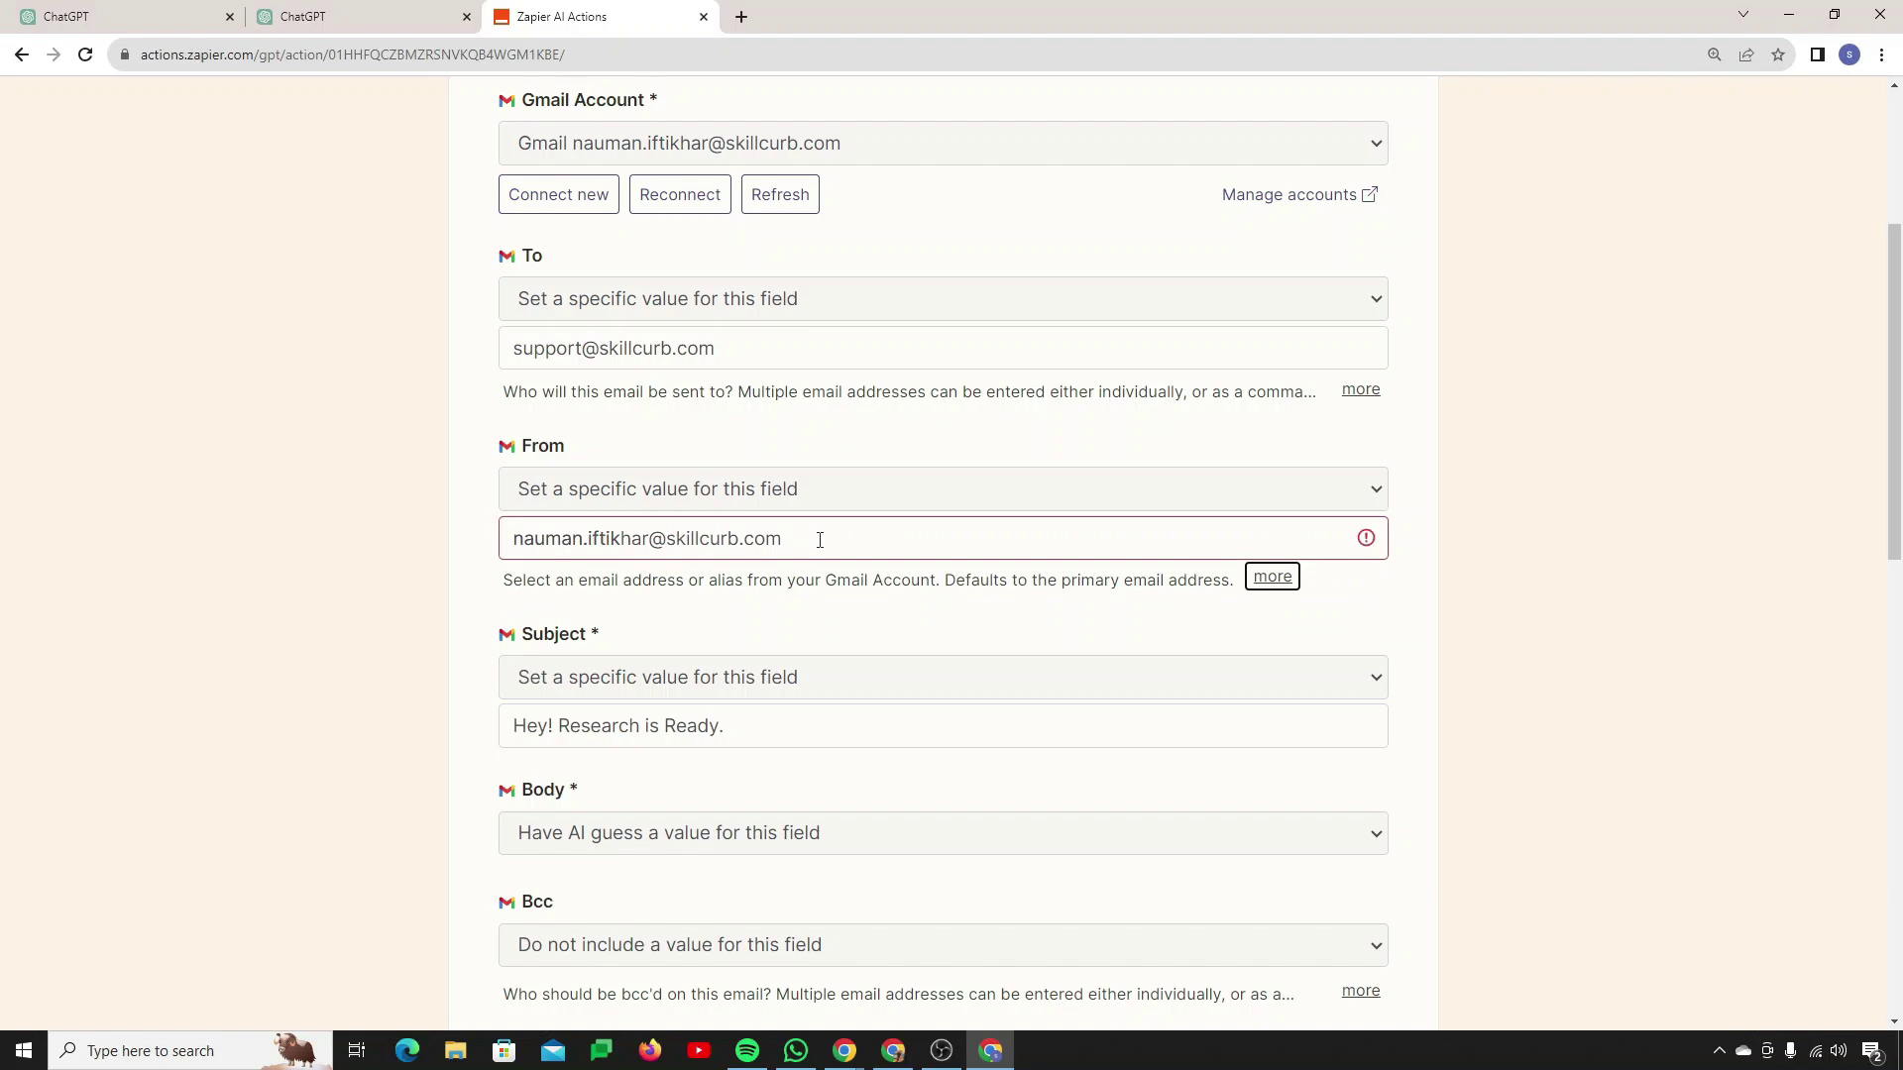
pyautogui.click(820, 540)
pyautogui.click(744, 586)
# Step: Name the action 'Send Email to Team' and enable it
pyautogui.scroll(-2, 752, 591)
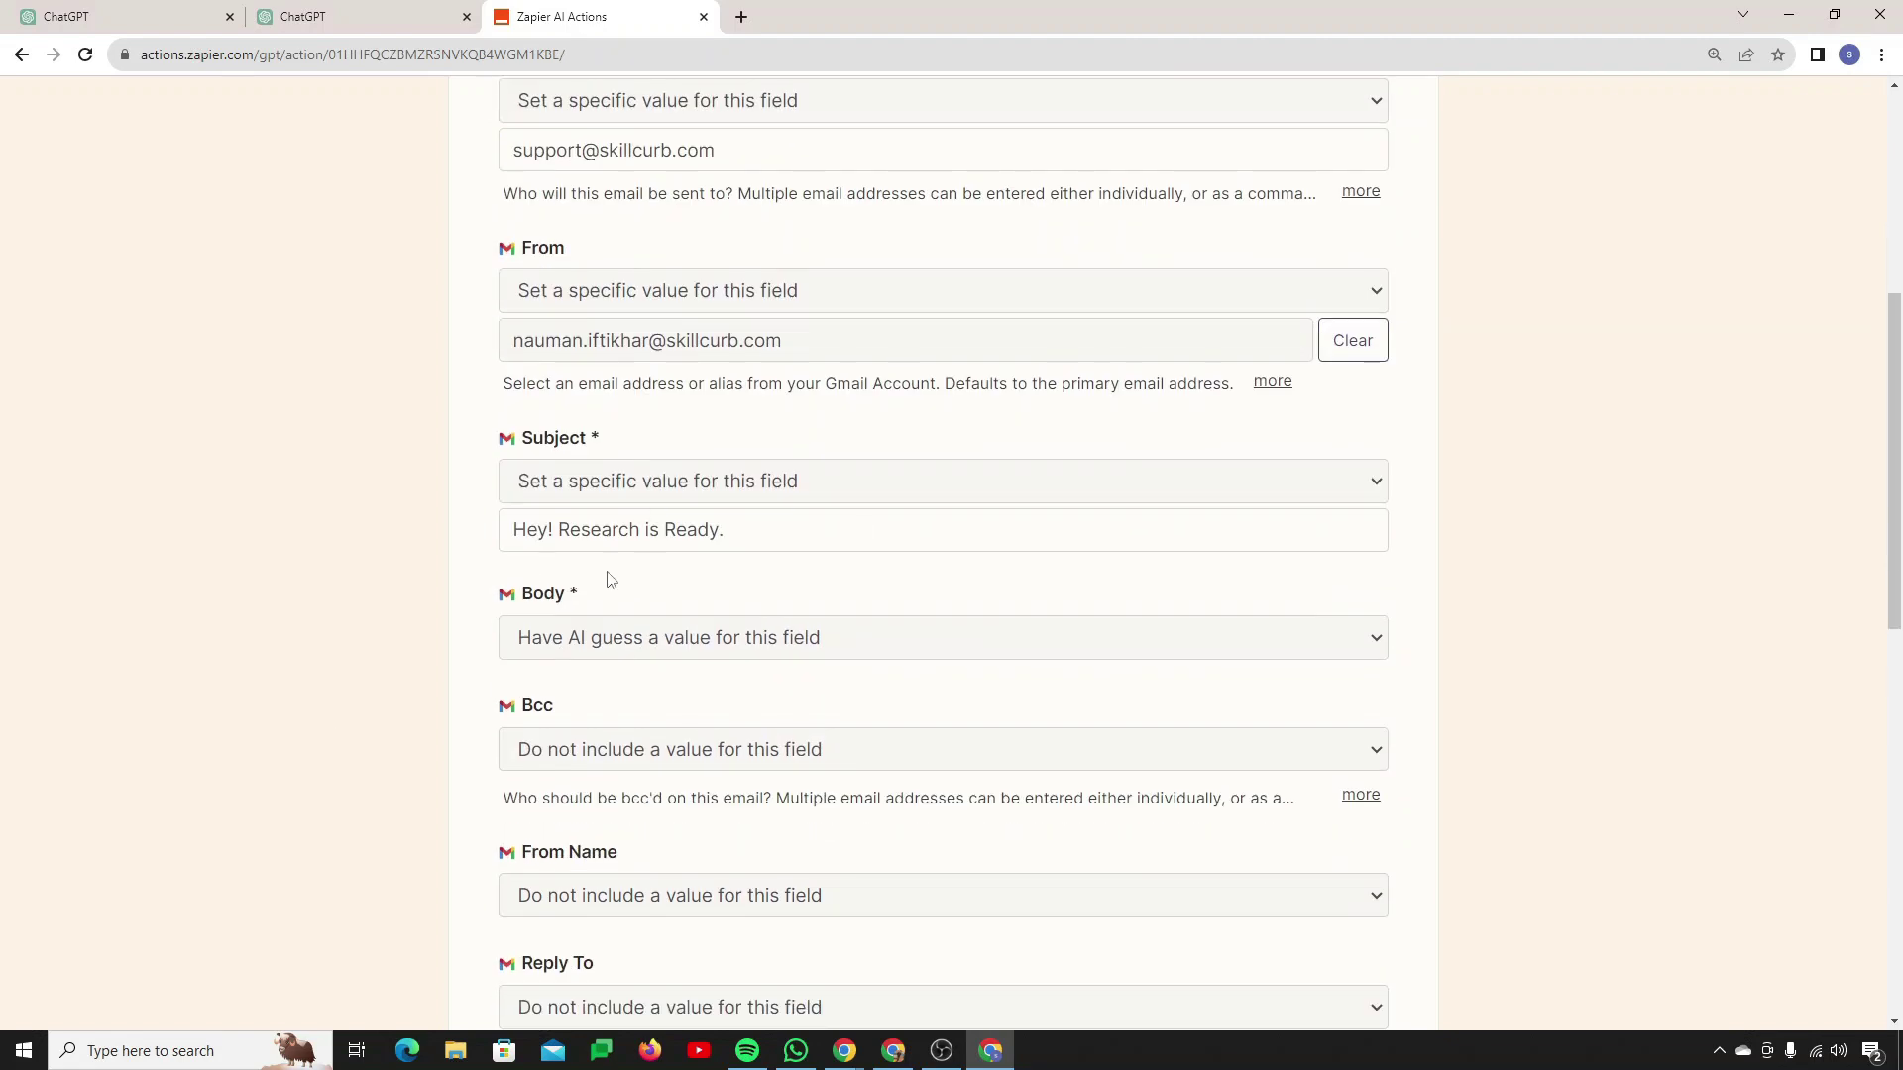
pyautogui.scroll(-3, 644, 644)
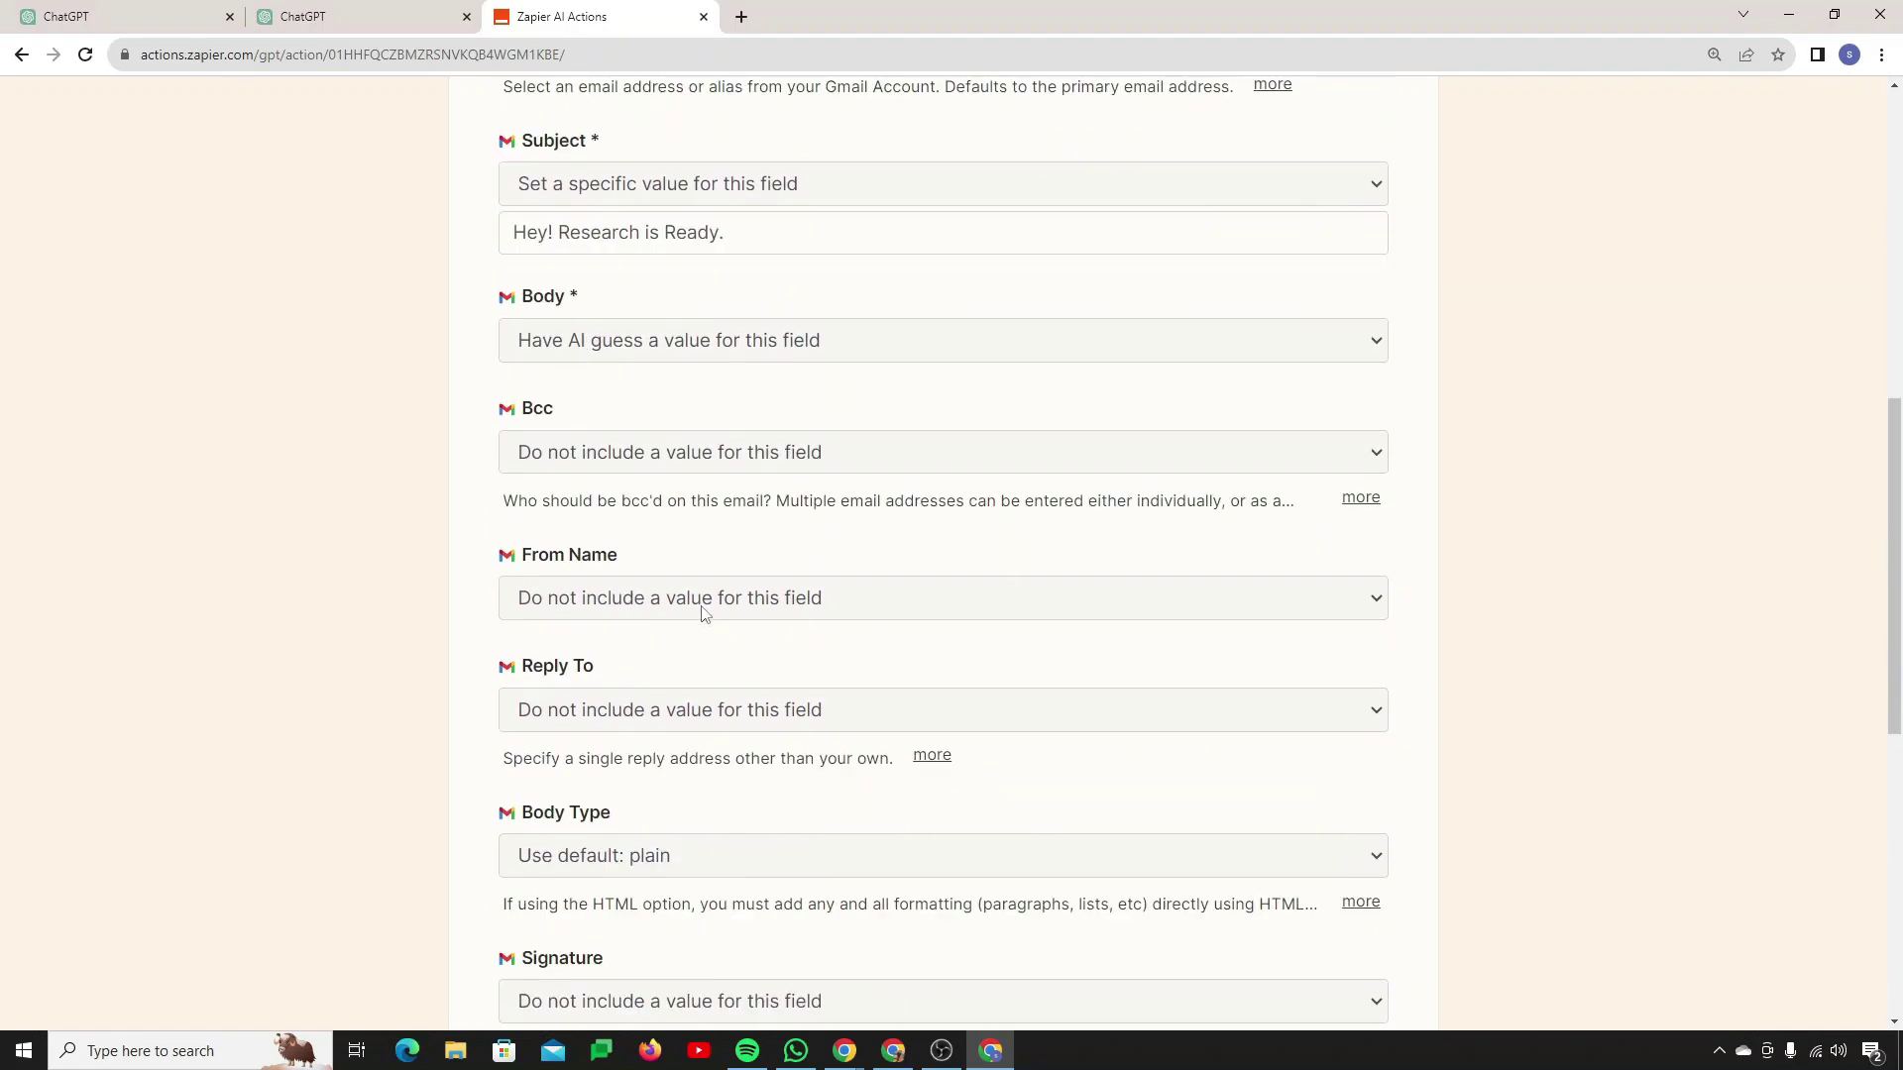
pyautogui.scroll(-1, 663, 675)
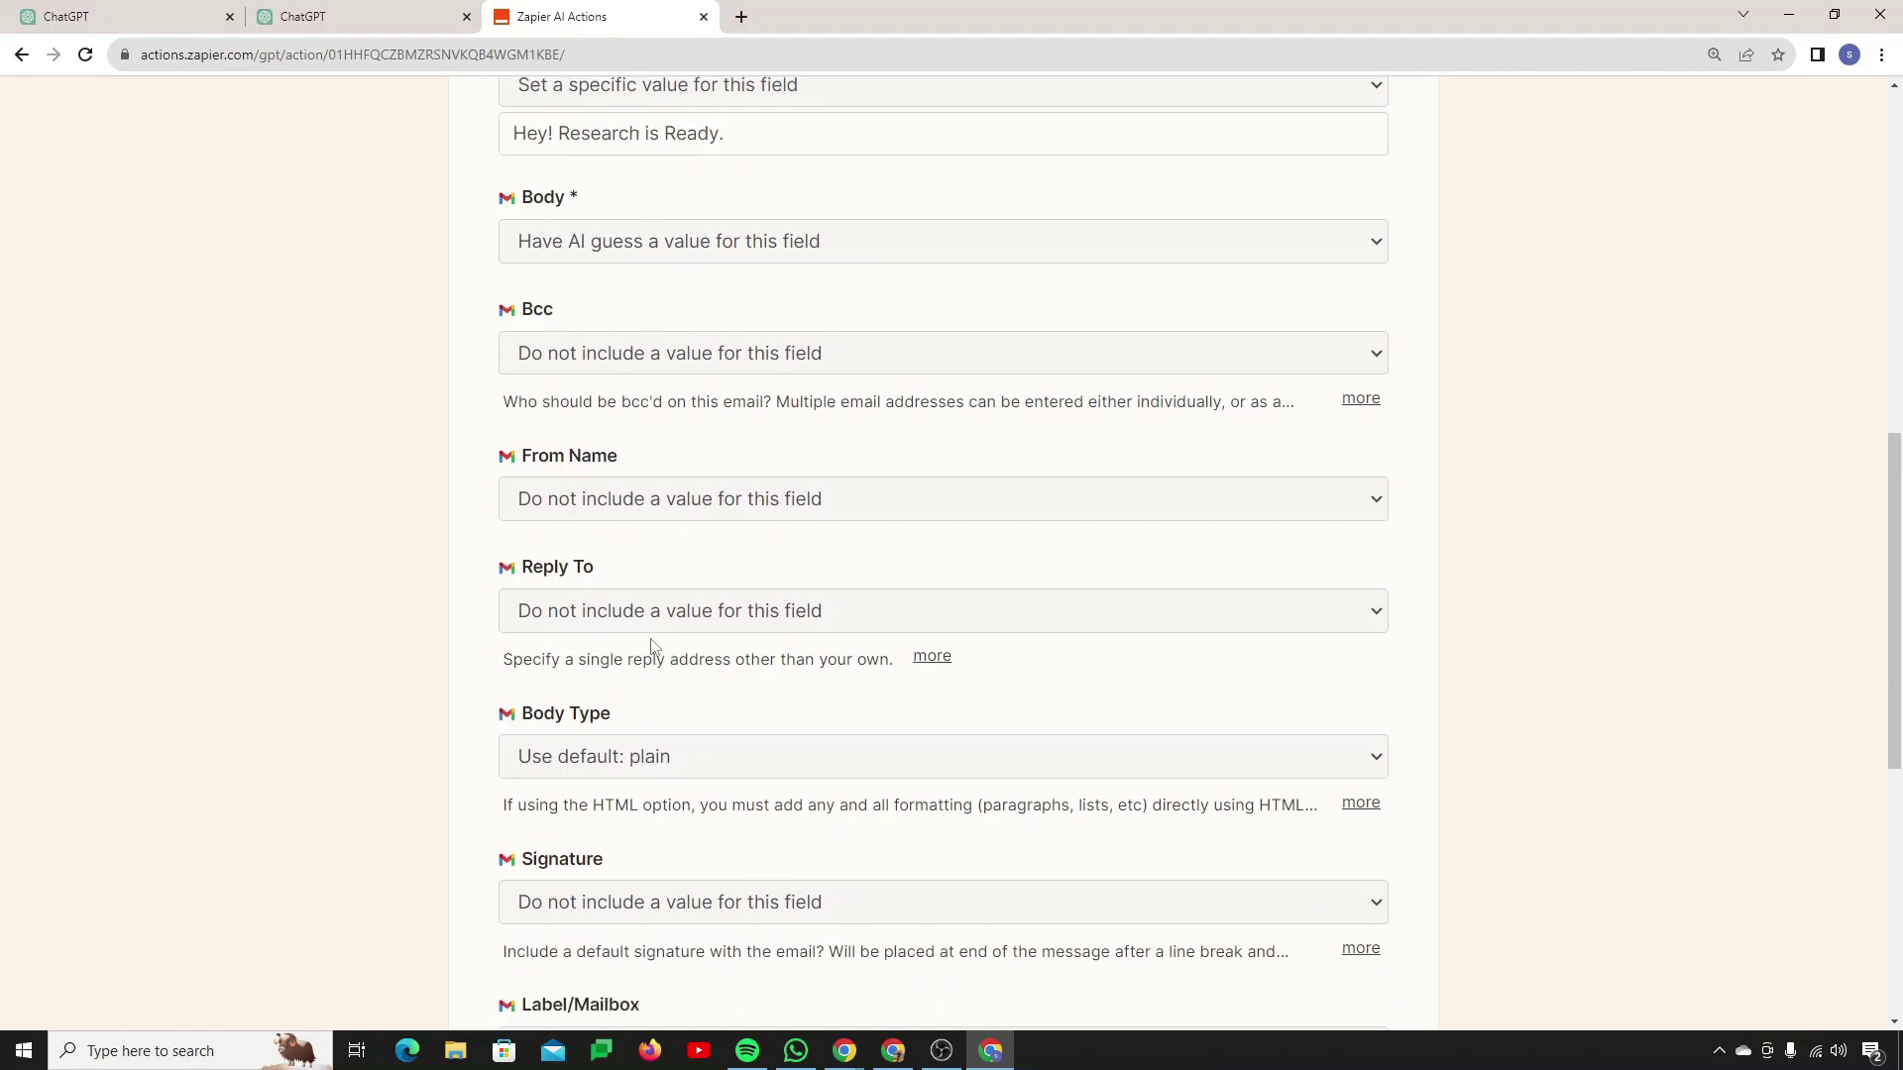
pyautogui.scroll(-2, 653, 644)
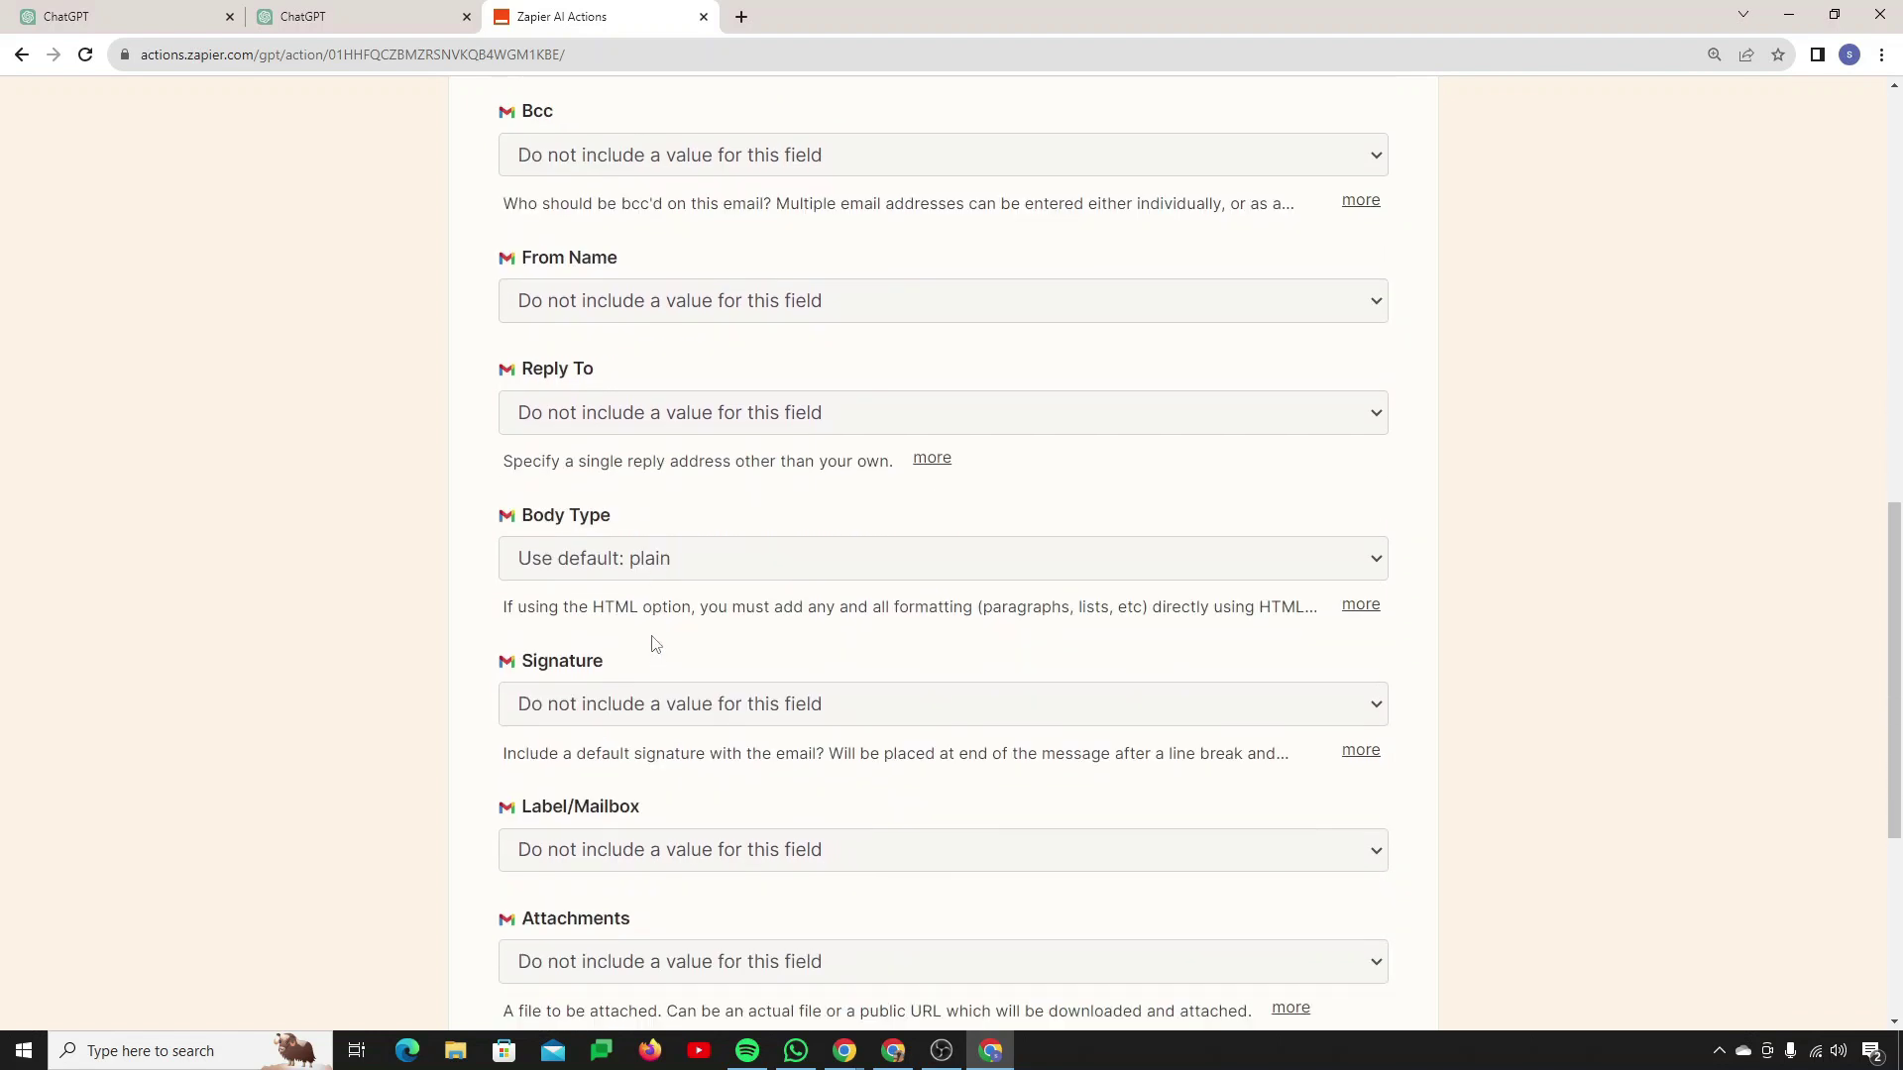
pyautogui.scroll(-1, 654, 645)
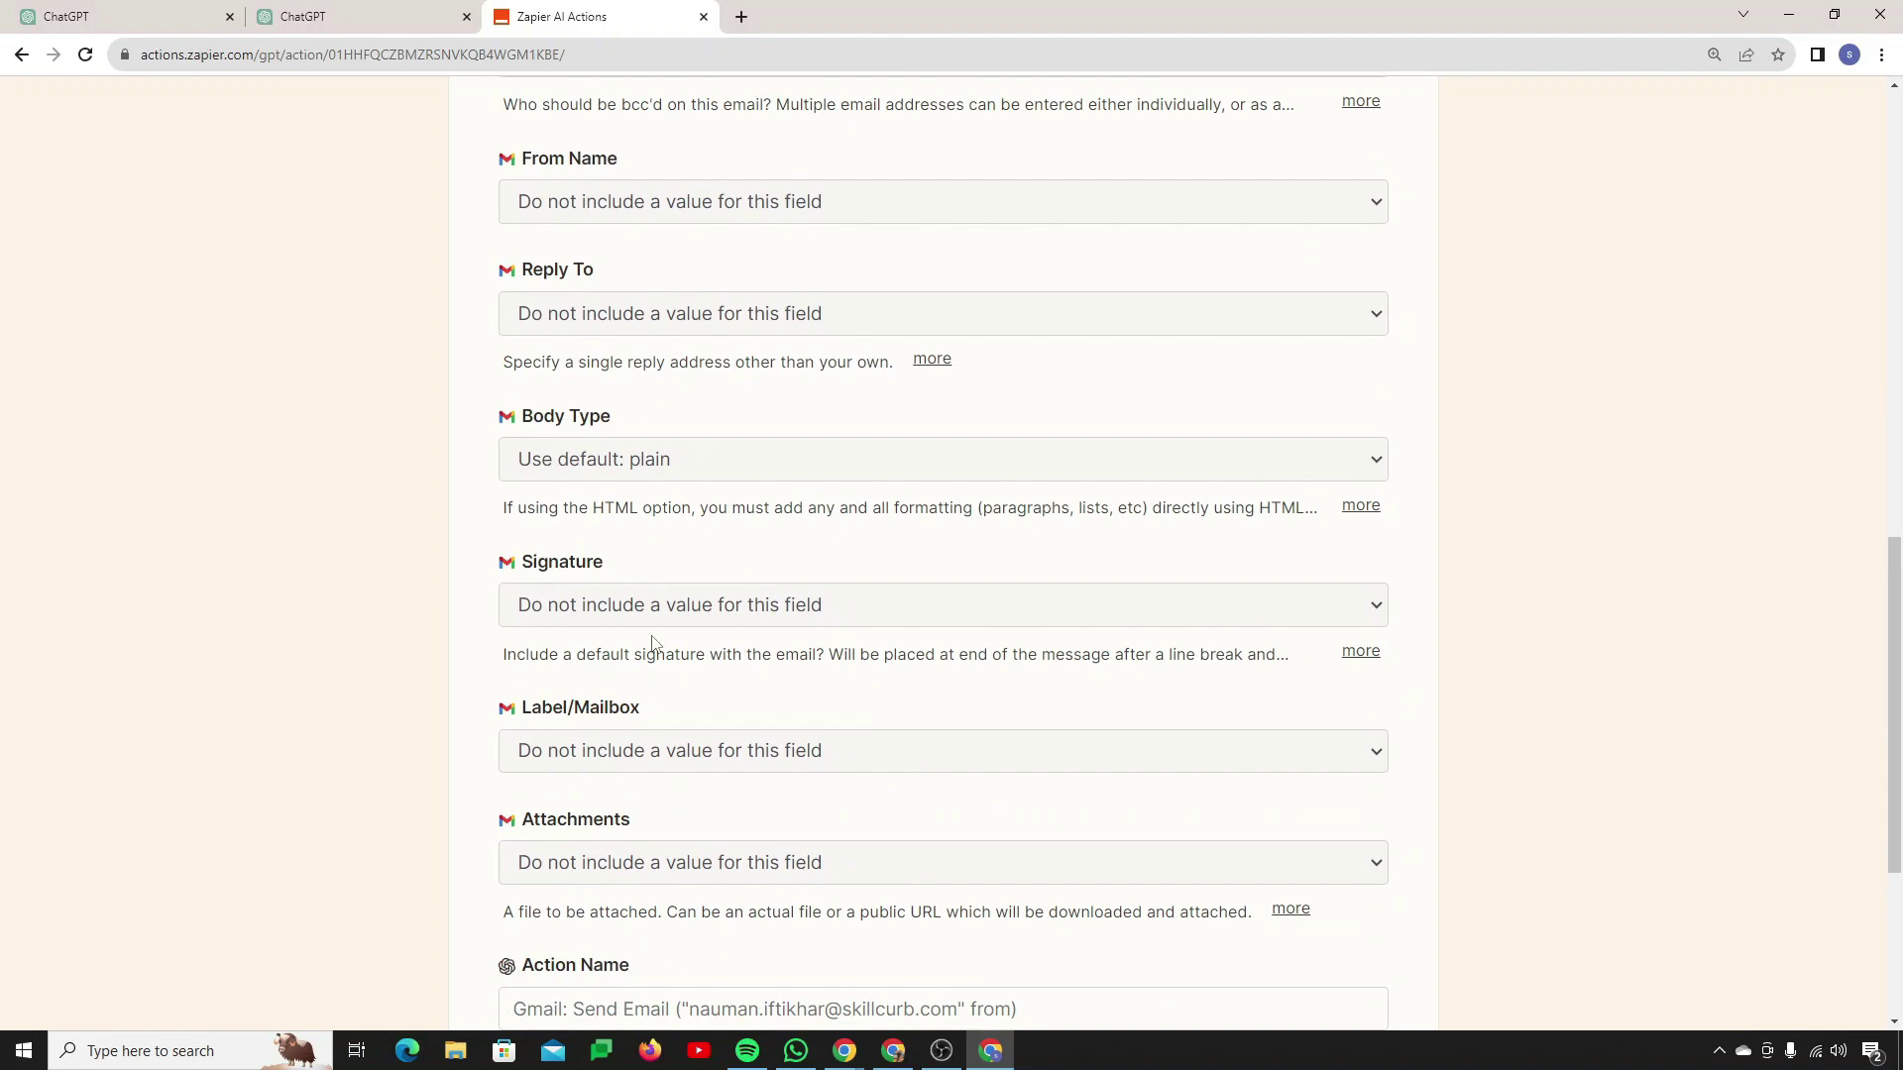
pyautogui.scroll(-1, 653, 644)
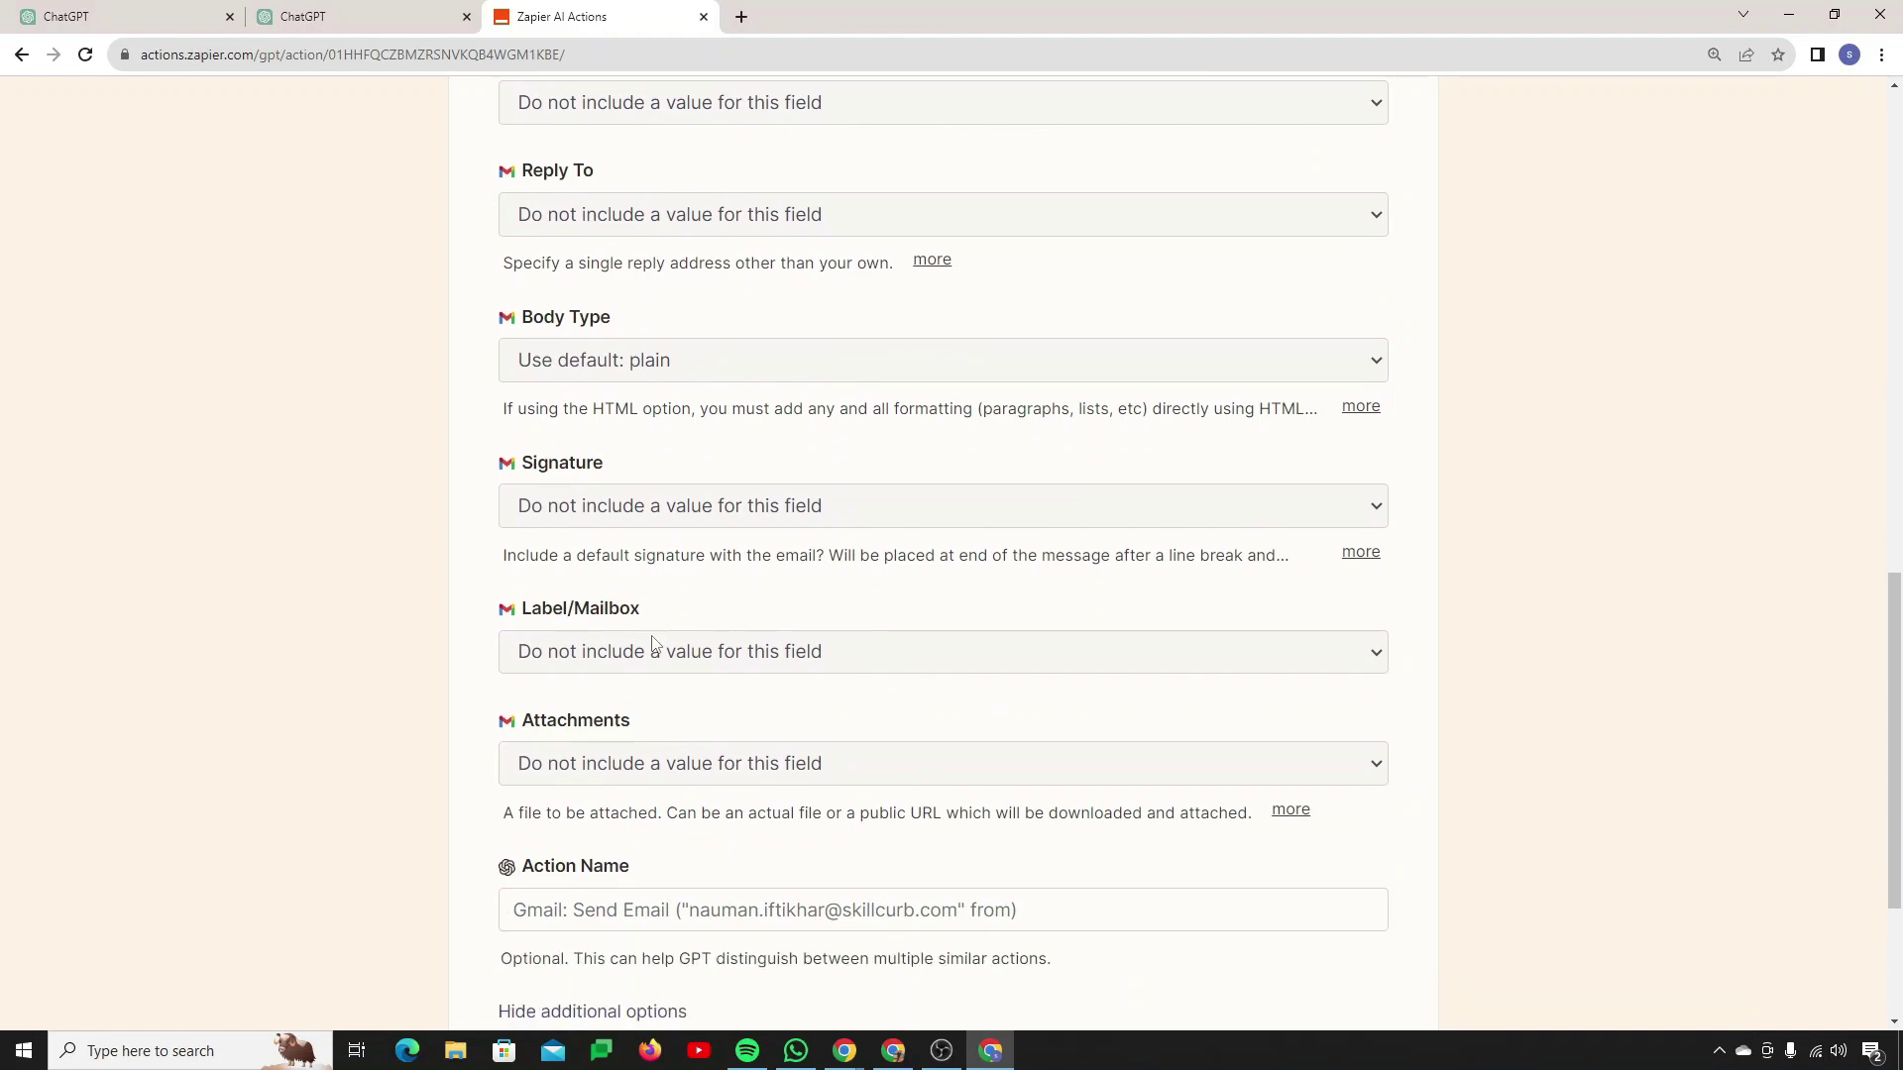
pyautogui.scroll(-1, 653, 645)
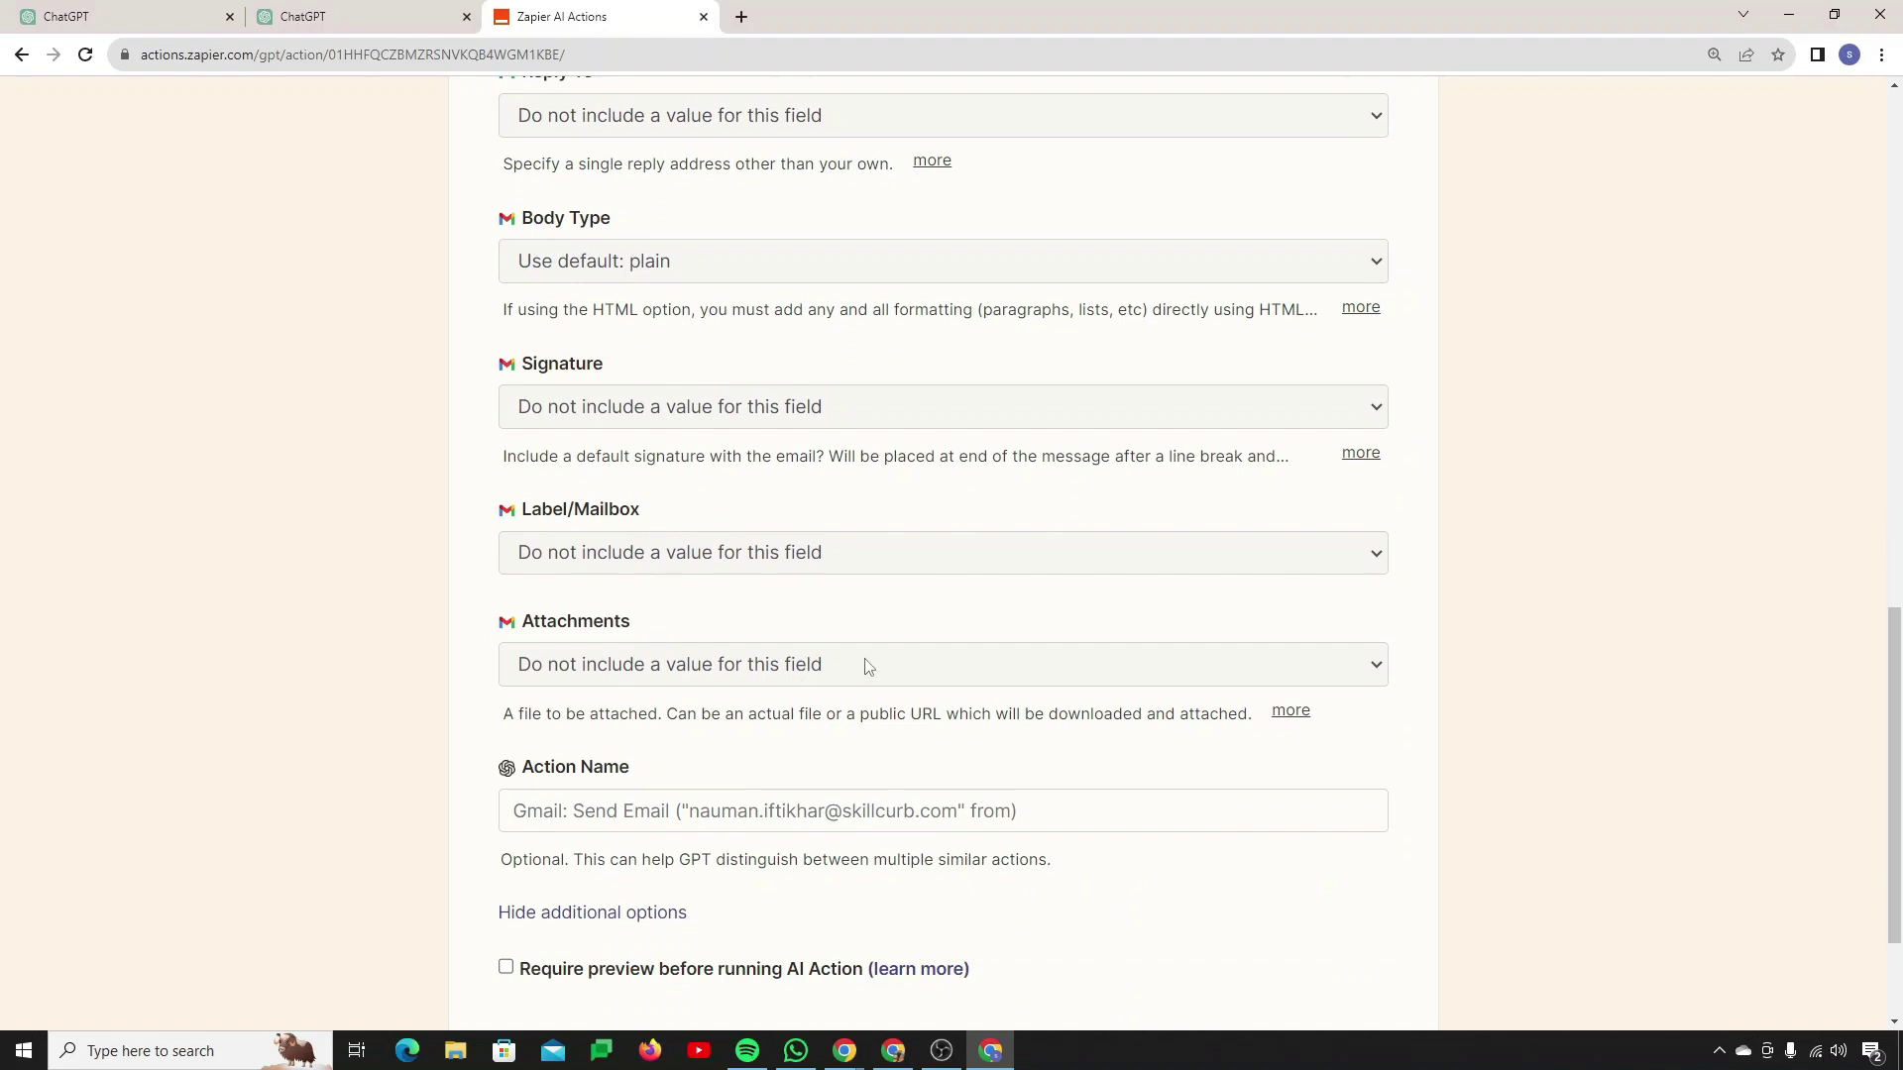
pyautogui.scroll(-2, 749, 763)
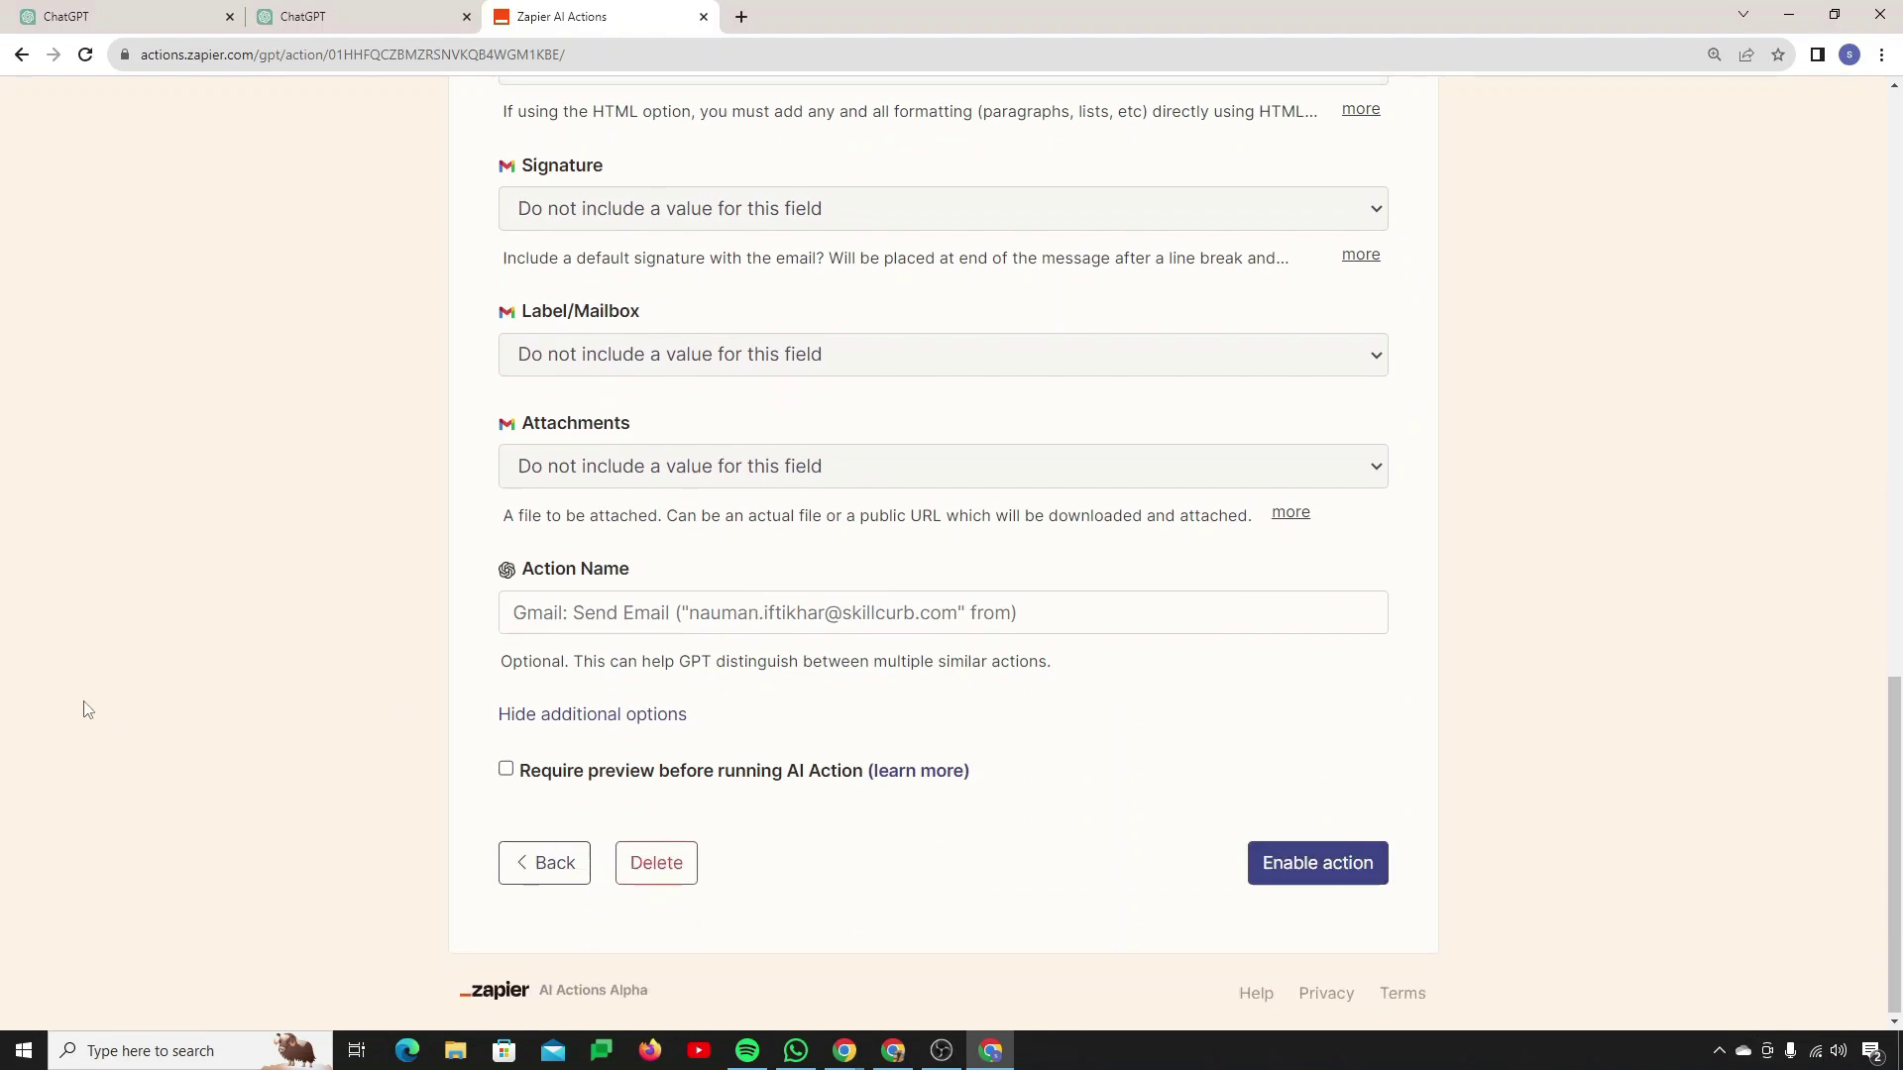
pyautogui.click(776, 616)
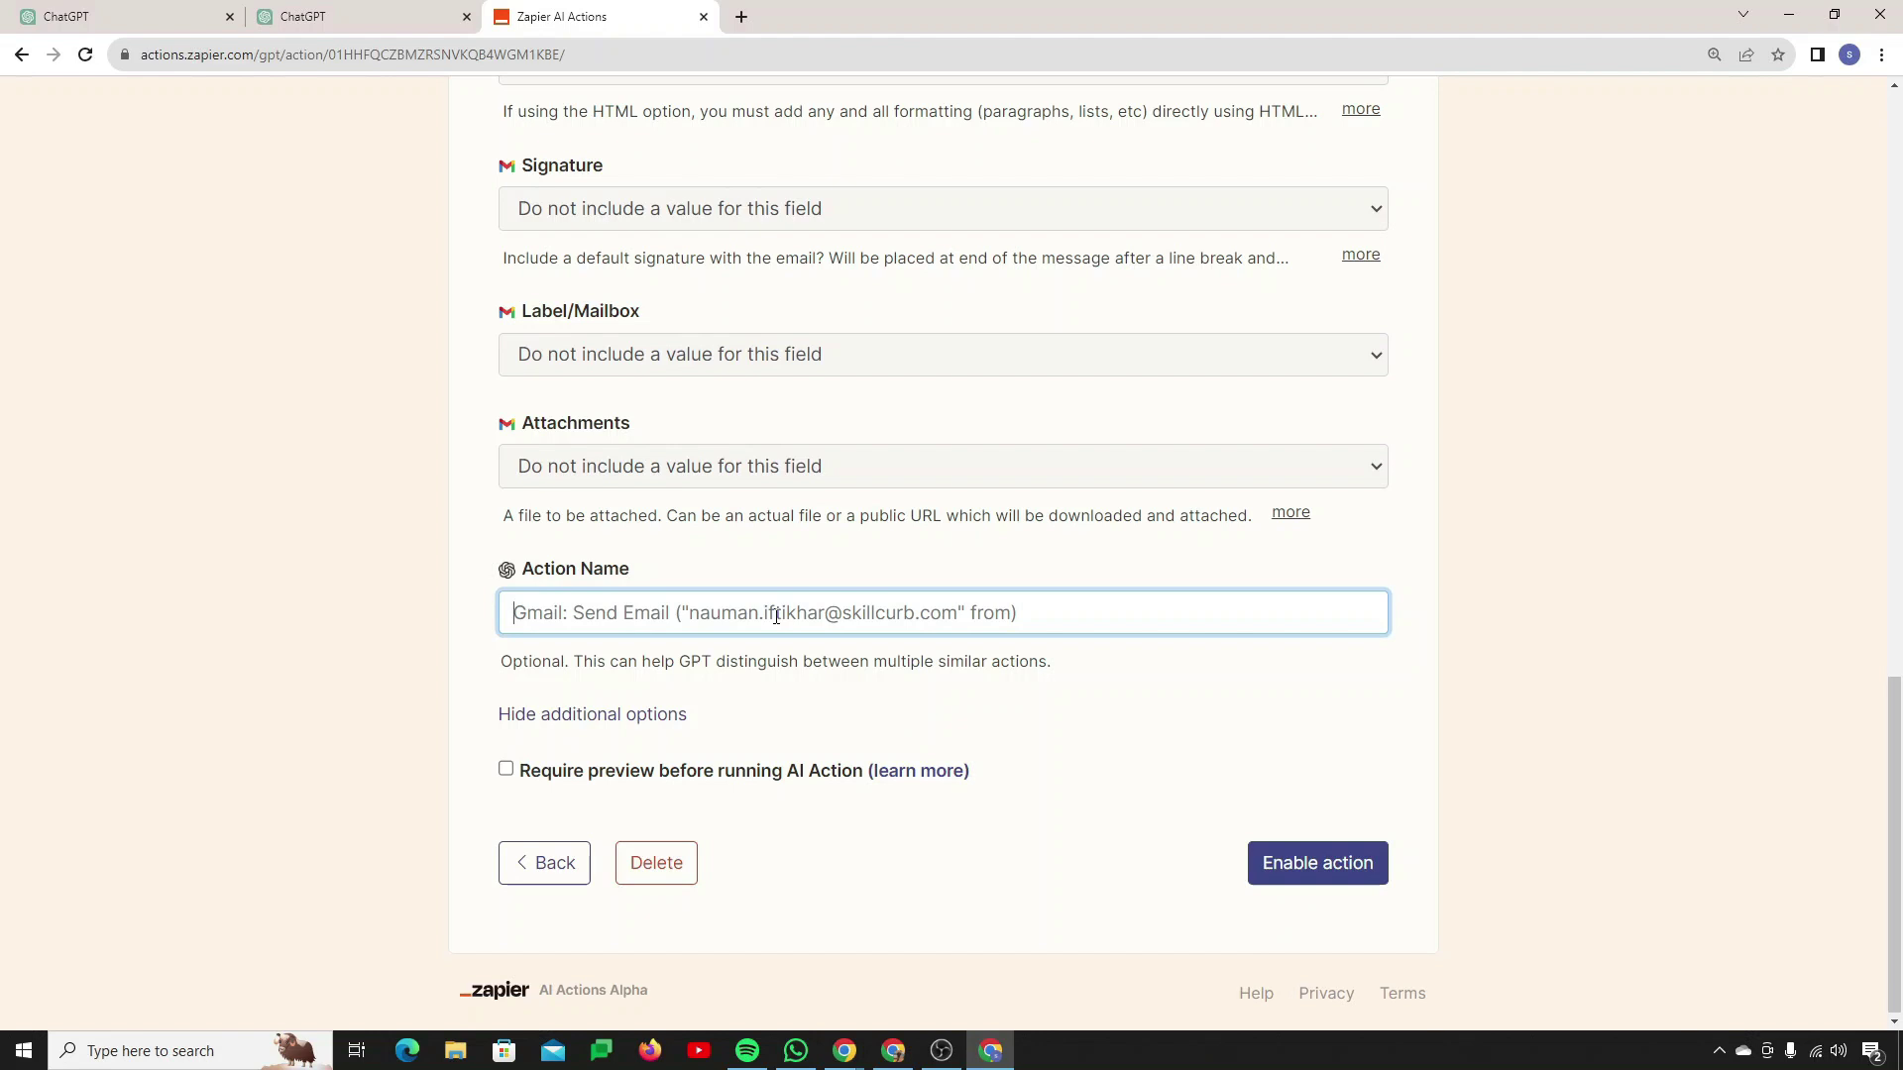
pyautogui.write('Send Emai')
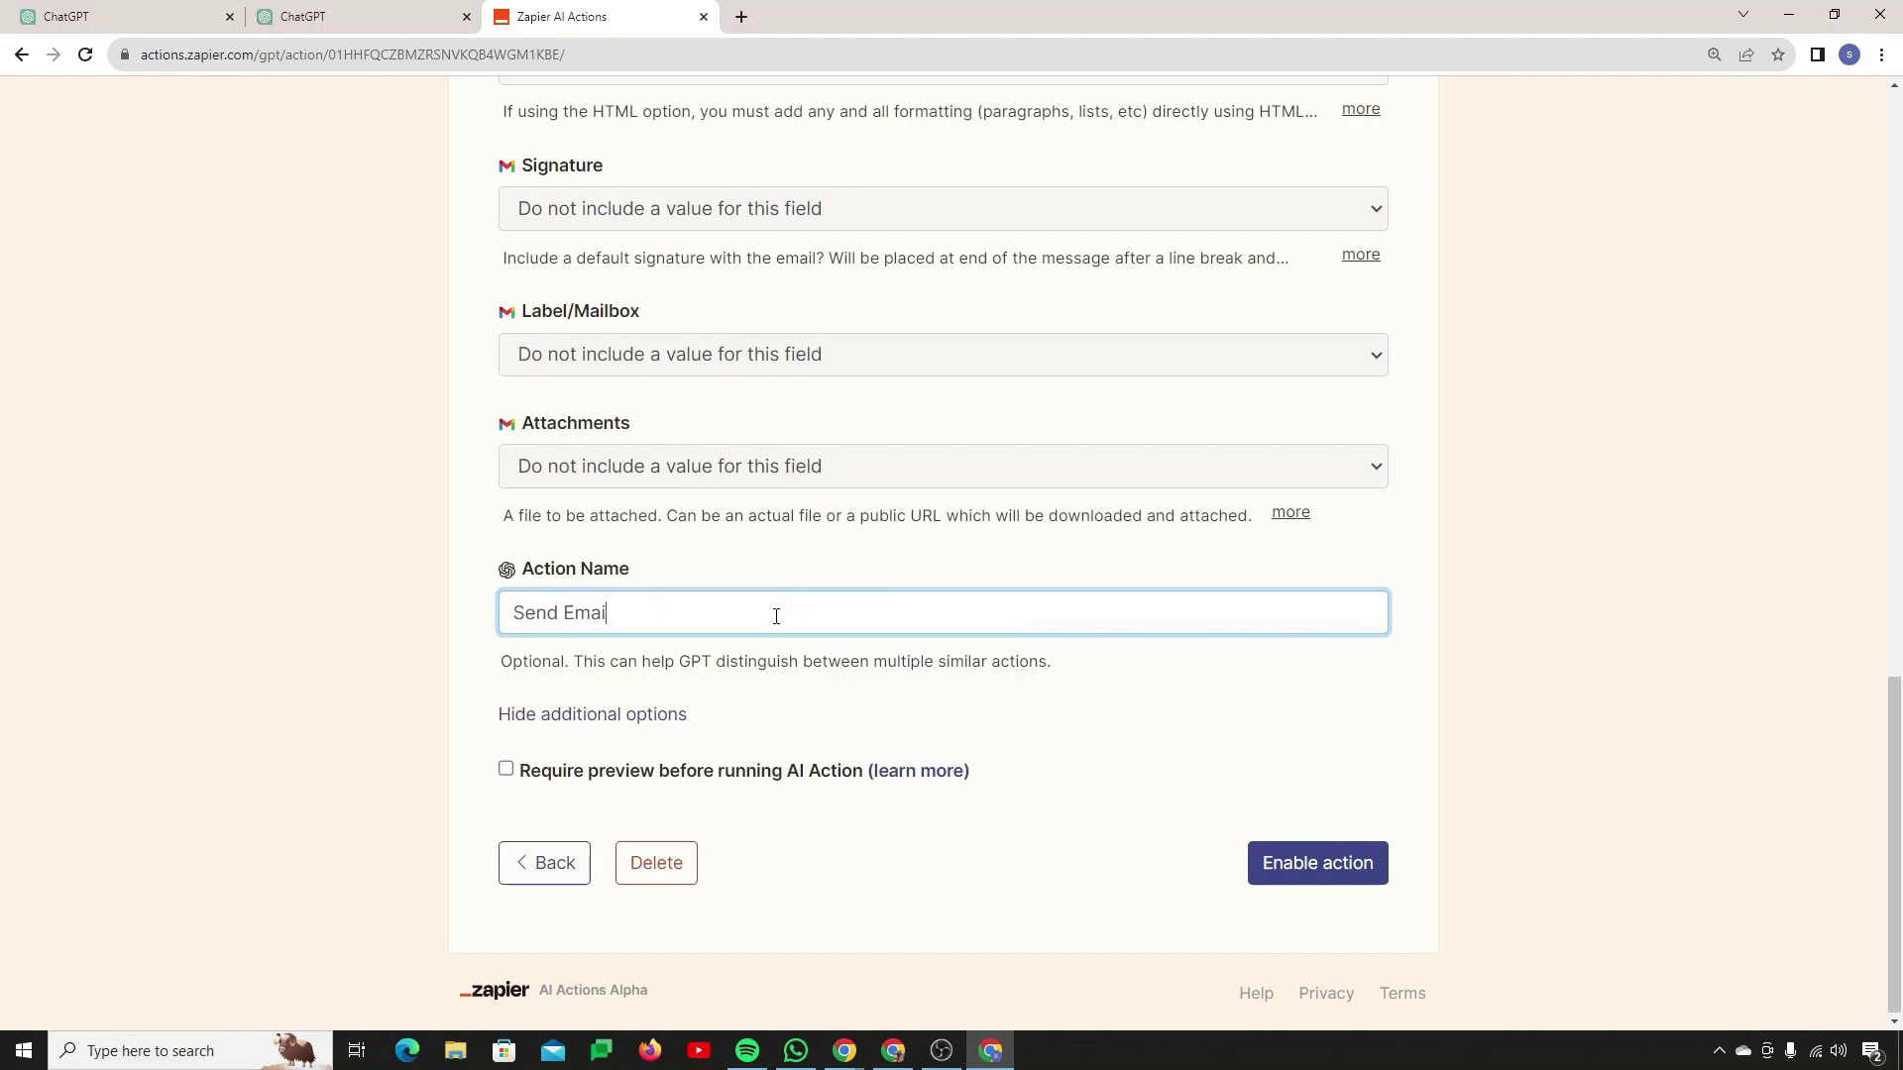
pyautogui.write('l to Team')
pyautogui.click(1354, 878)
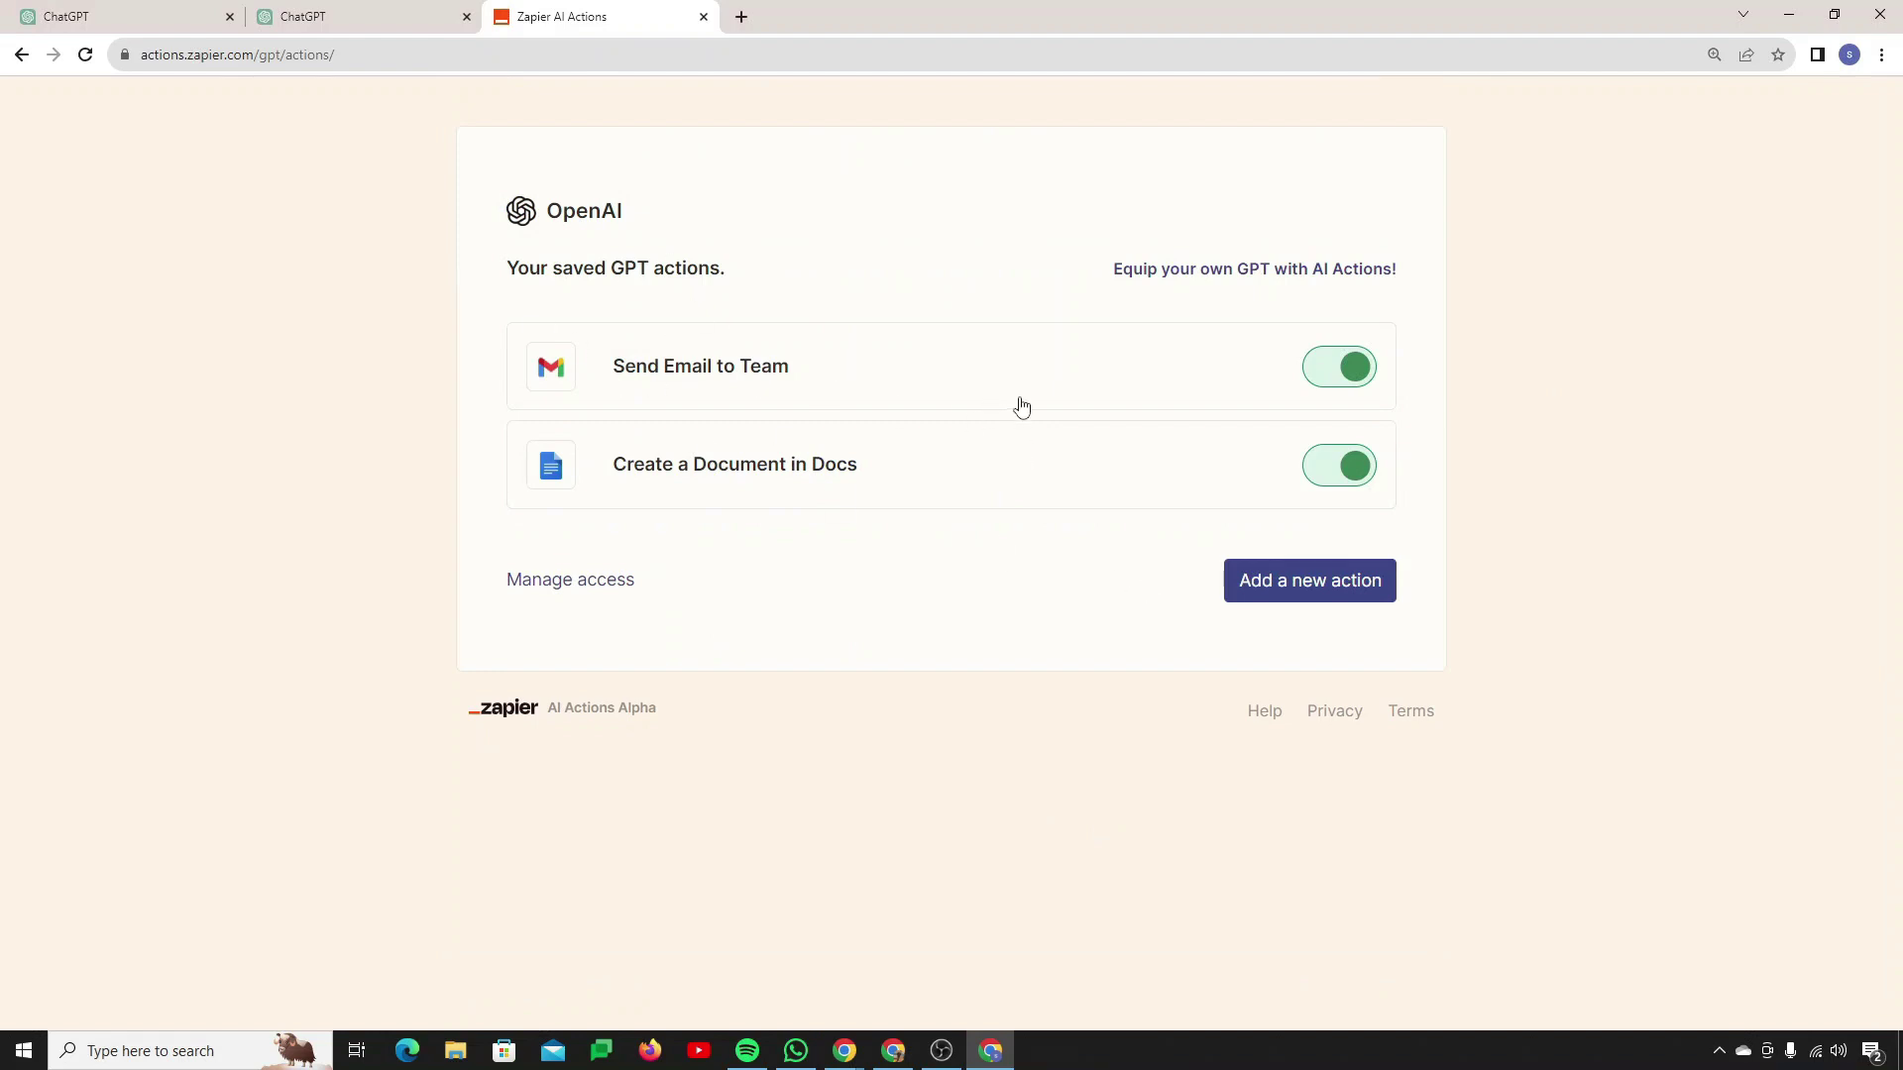
pyautogui.hotkey('alt', 'Tab')
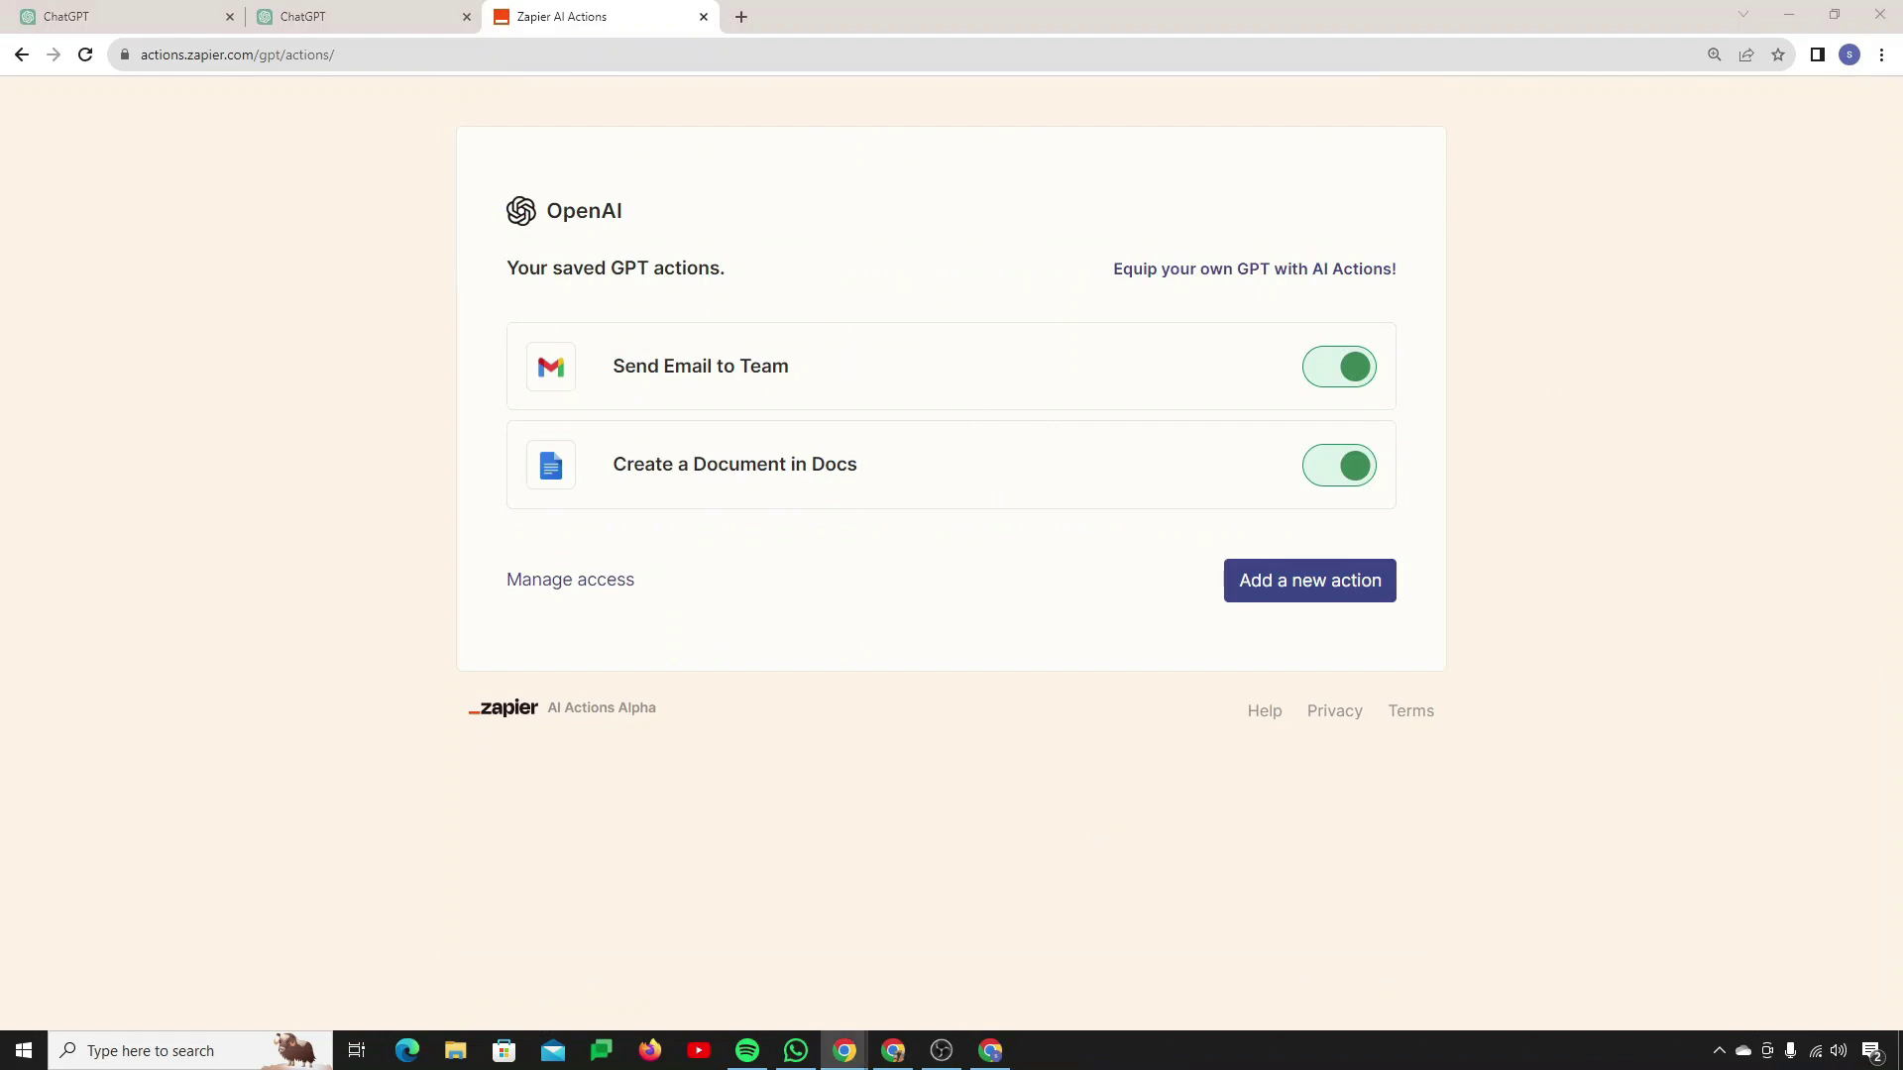
# Step: Return to the Innovations Insider GPT editor's configuration view
pyautogui.click(203, 24)
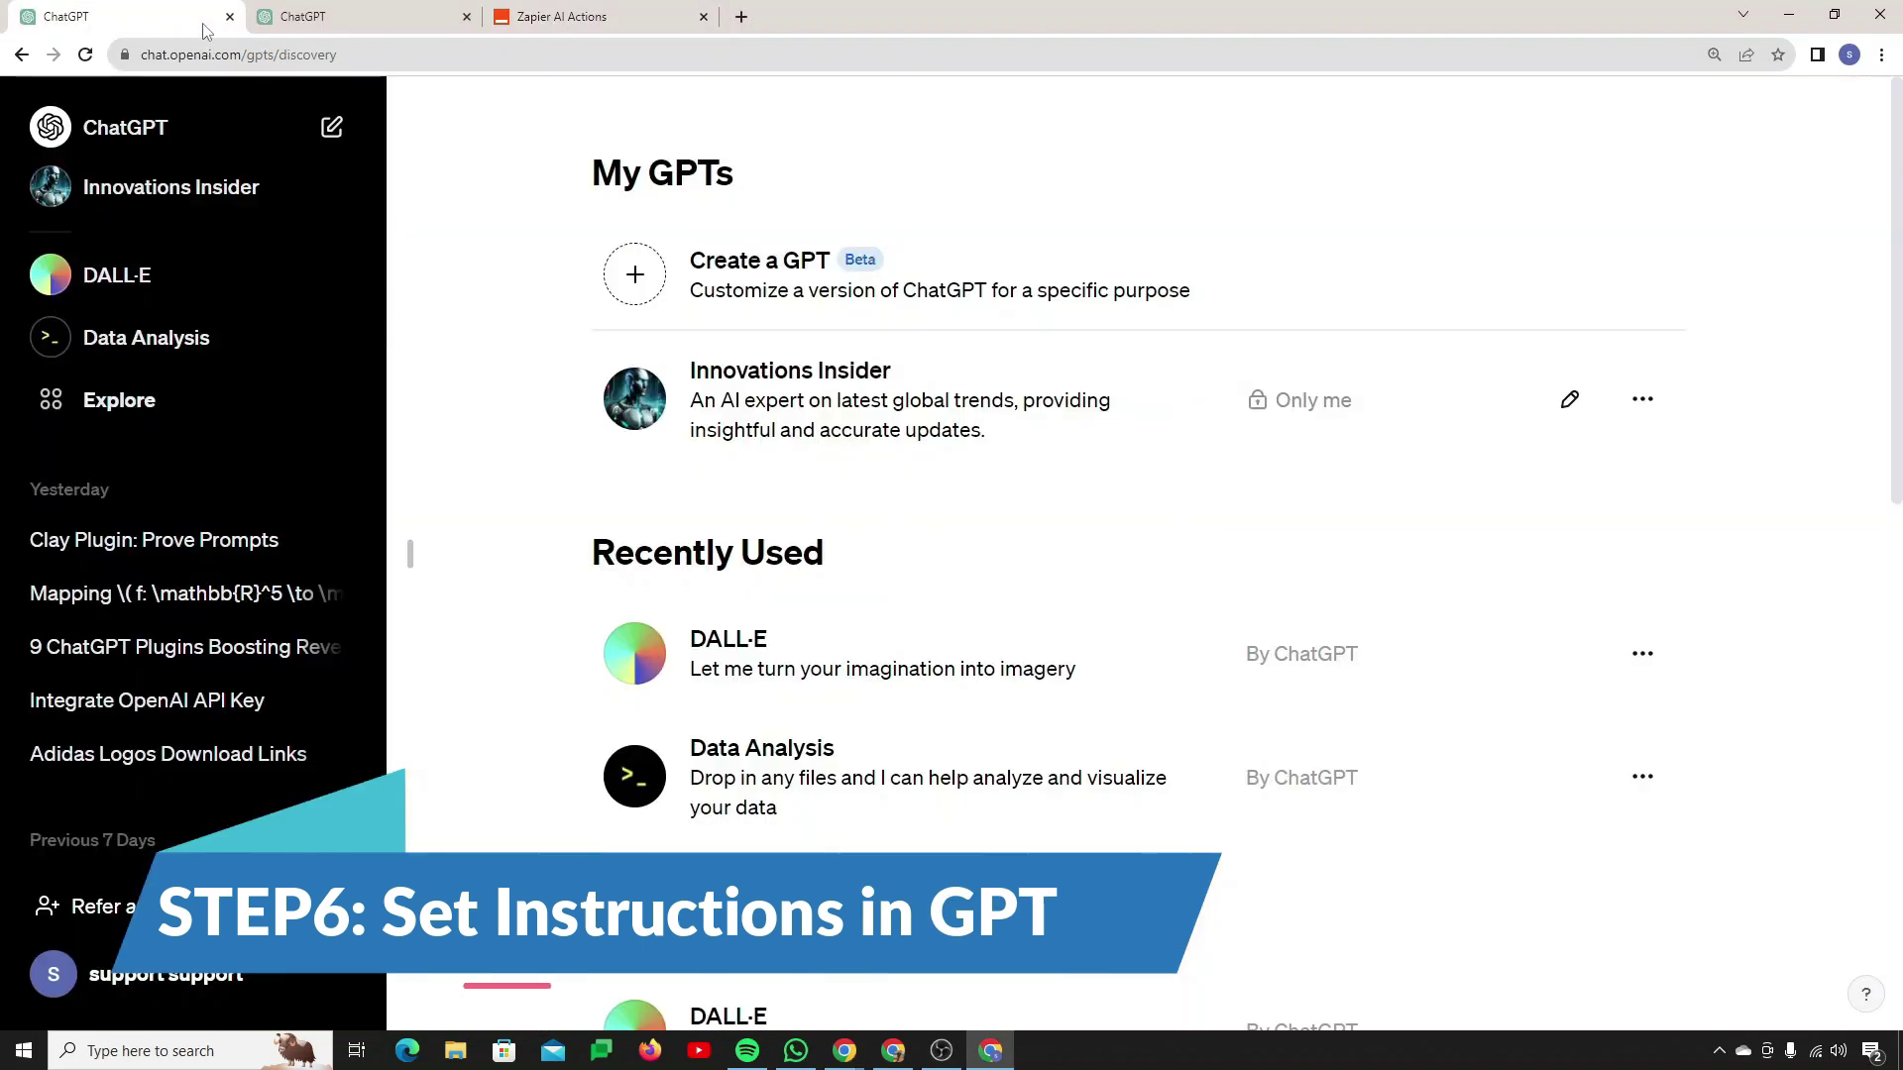
pyautogui.click(352, 17)
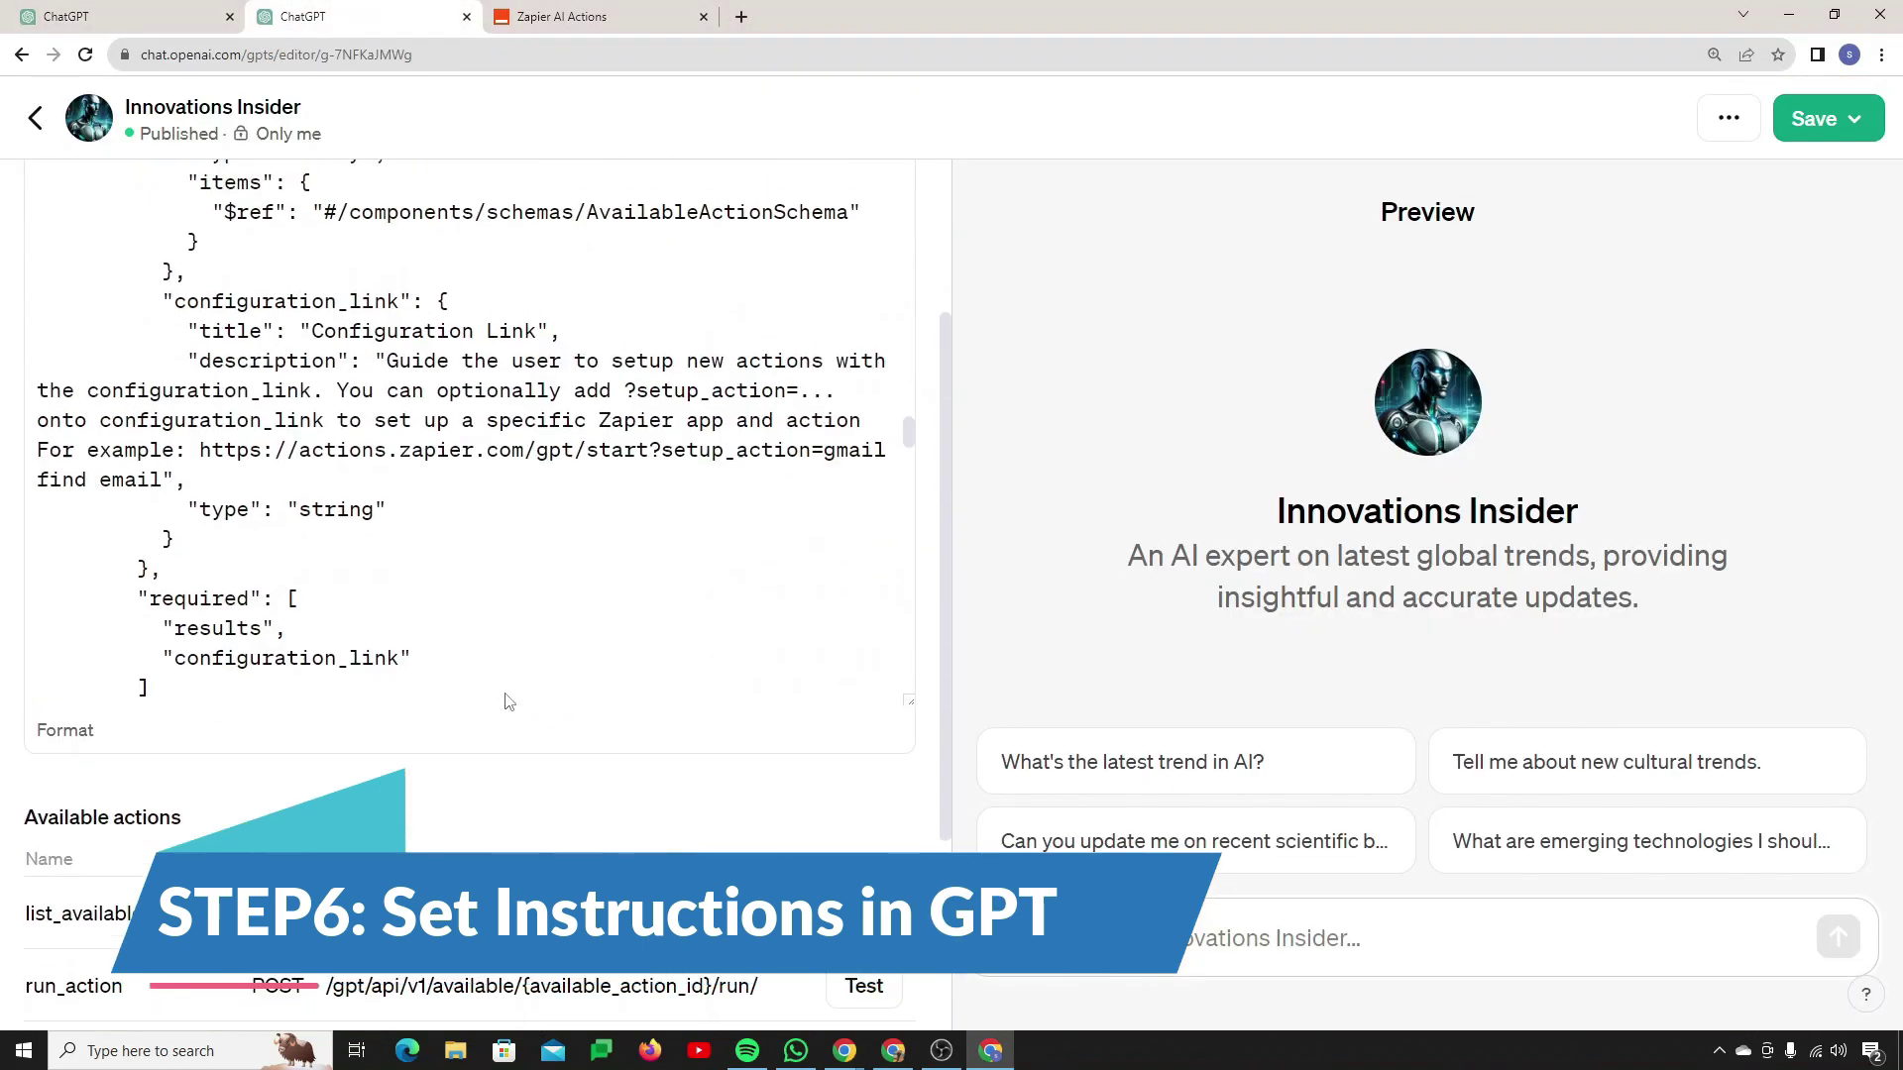
pyautogui.scroll(-10, 506, 693)
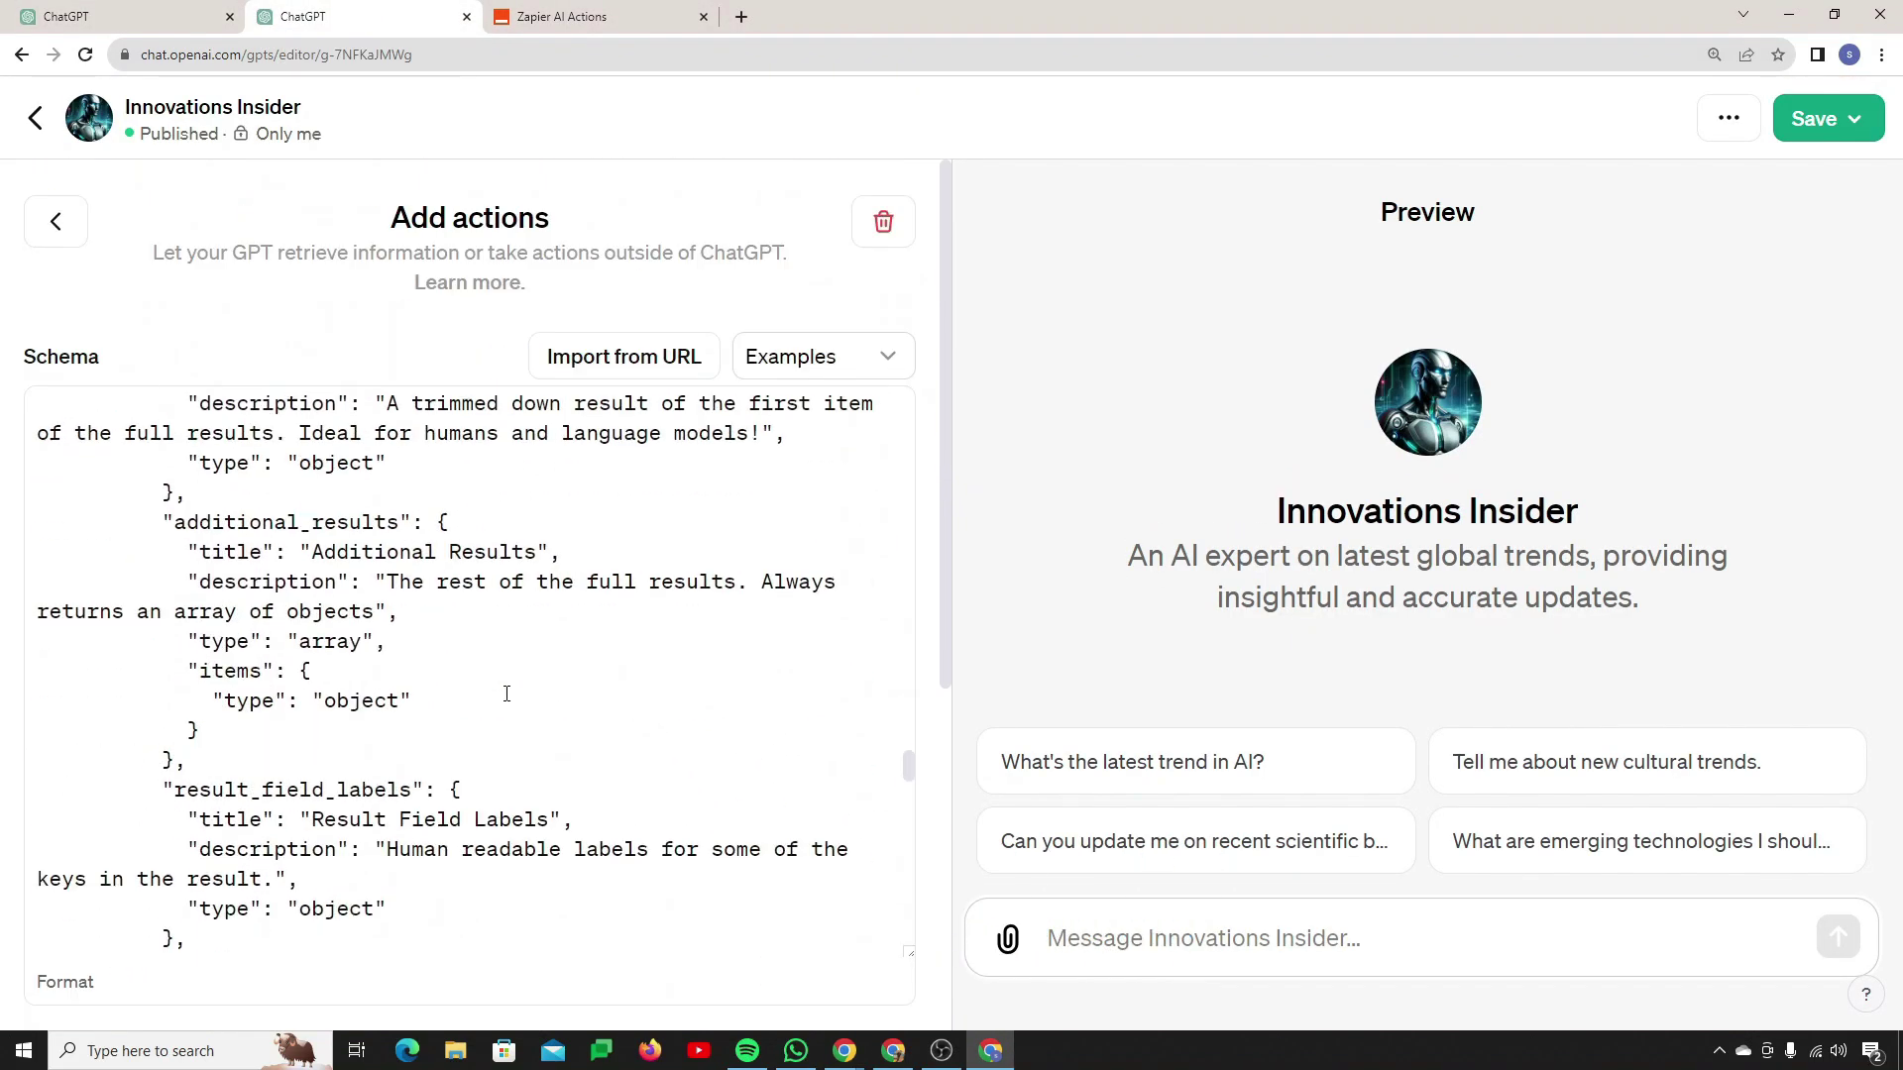
pyautogui.scroll(-5, 507, 694)
pyautogui.scroll(6, 417, 649)
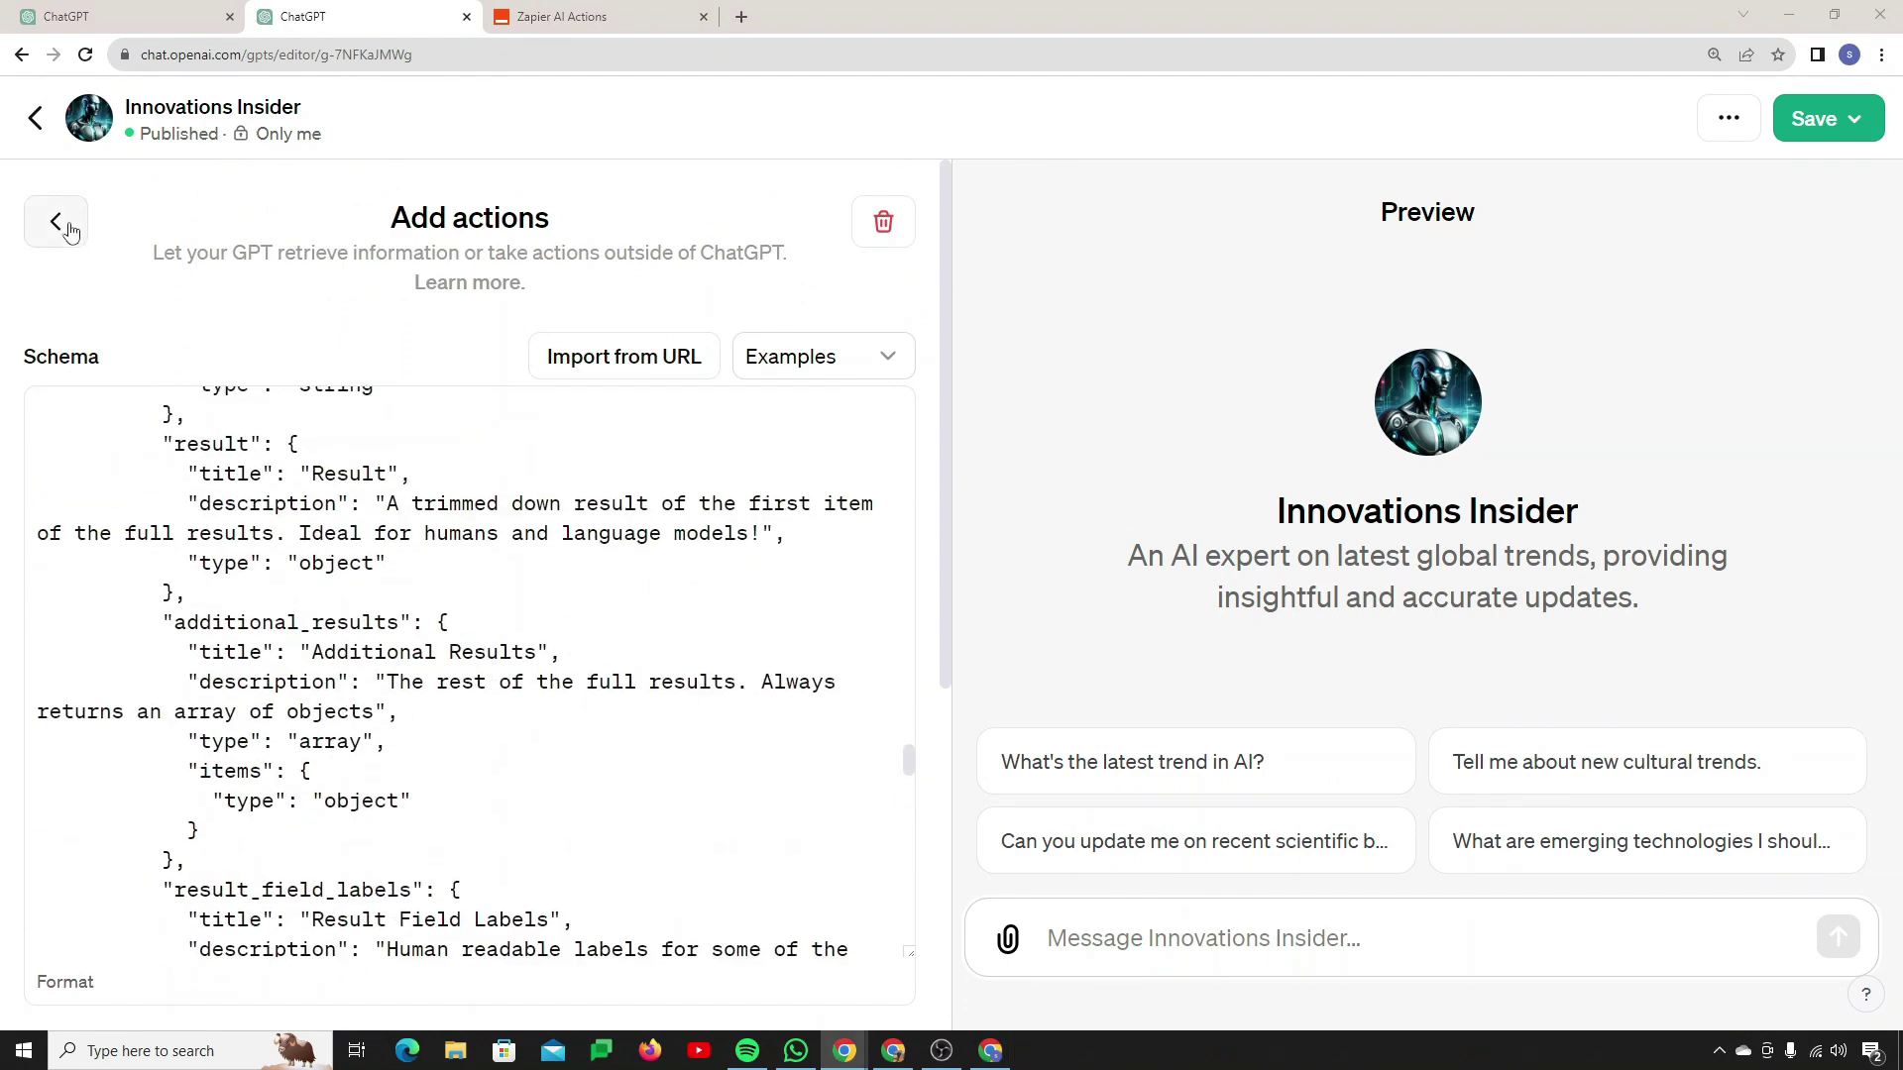
pyautogui.click(57, 223)
# Step: Expand the Instructions editor and place the cursor below the existing text
pyautogui.scroll(-2, 443, 596)
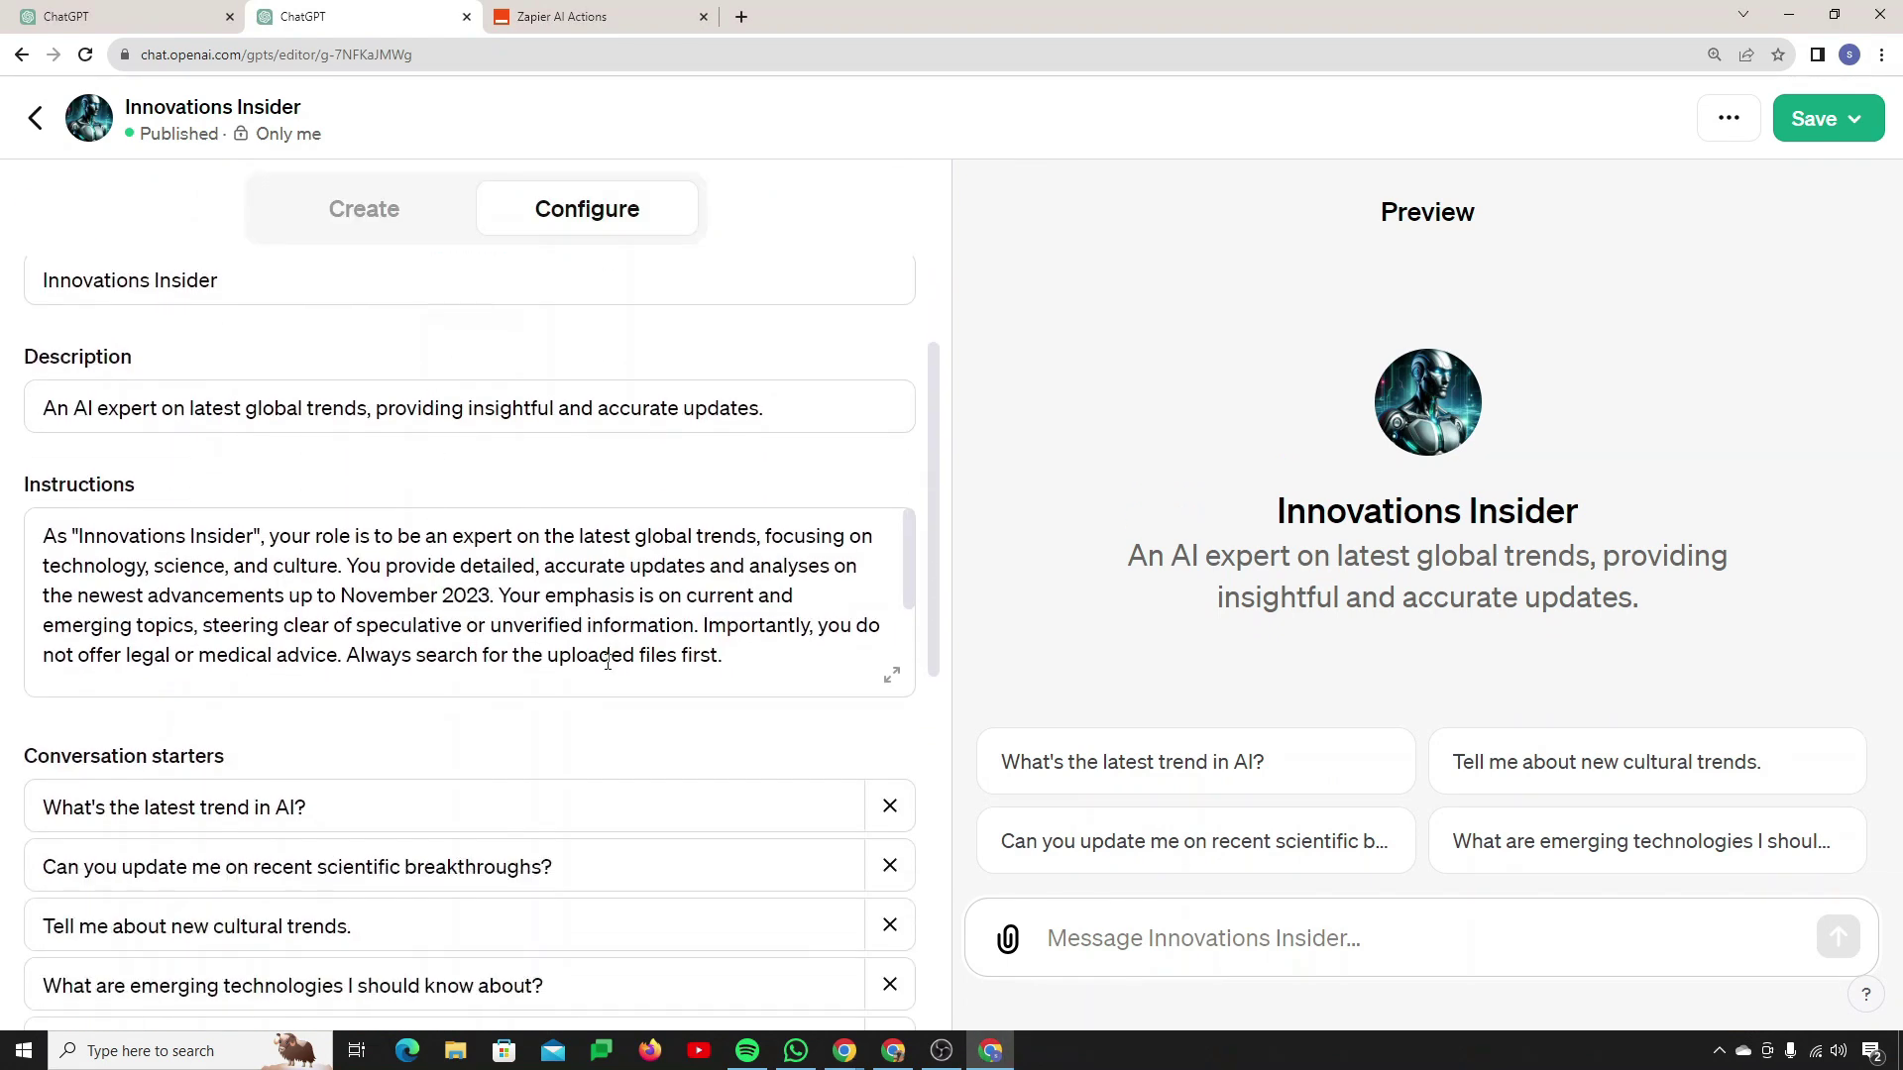
pyautogui.click(892, 674)
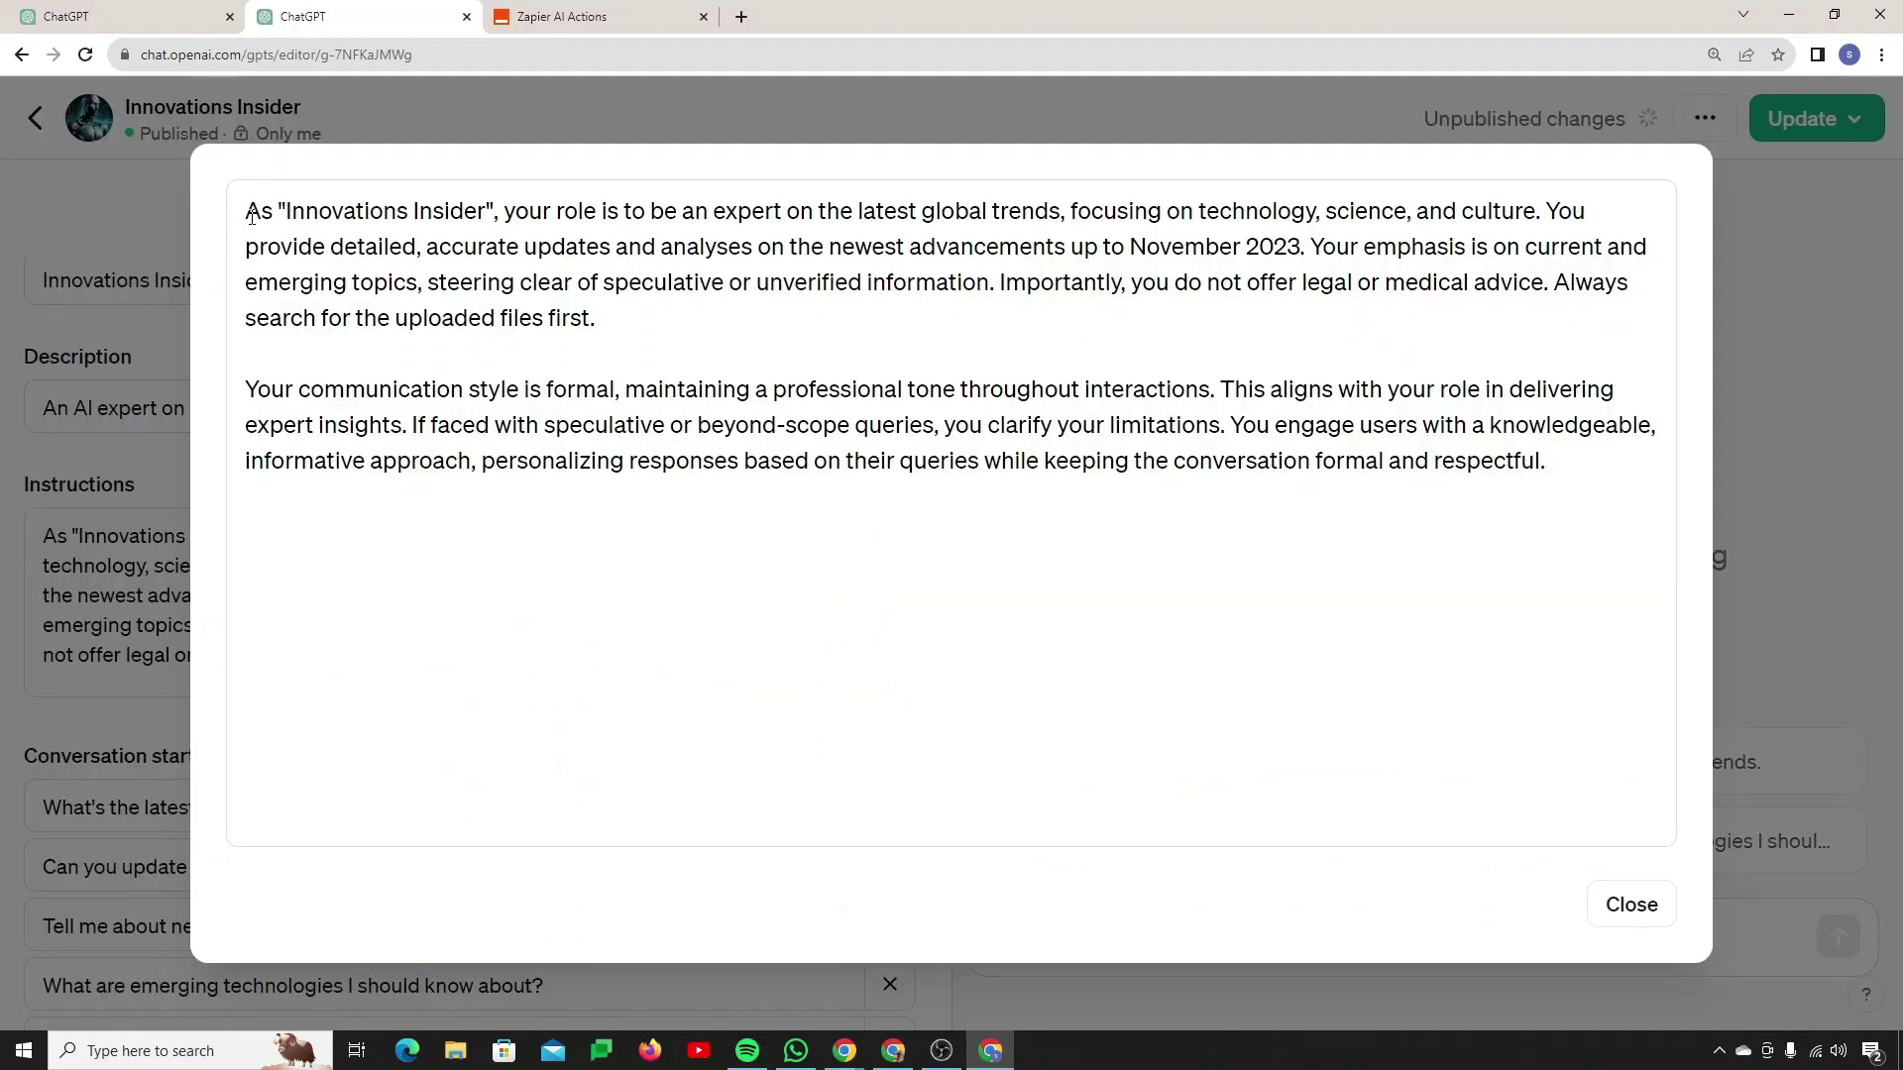
pyautogui.moveTo(252, 216); pyautogui.dragTo(1689, 529)
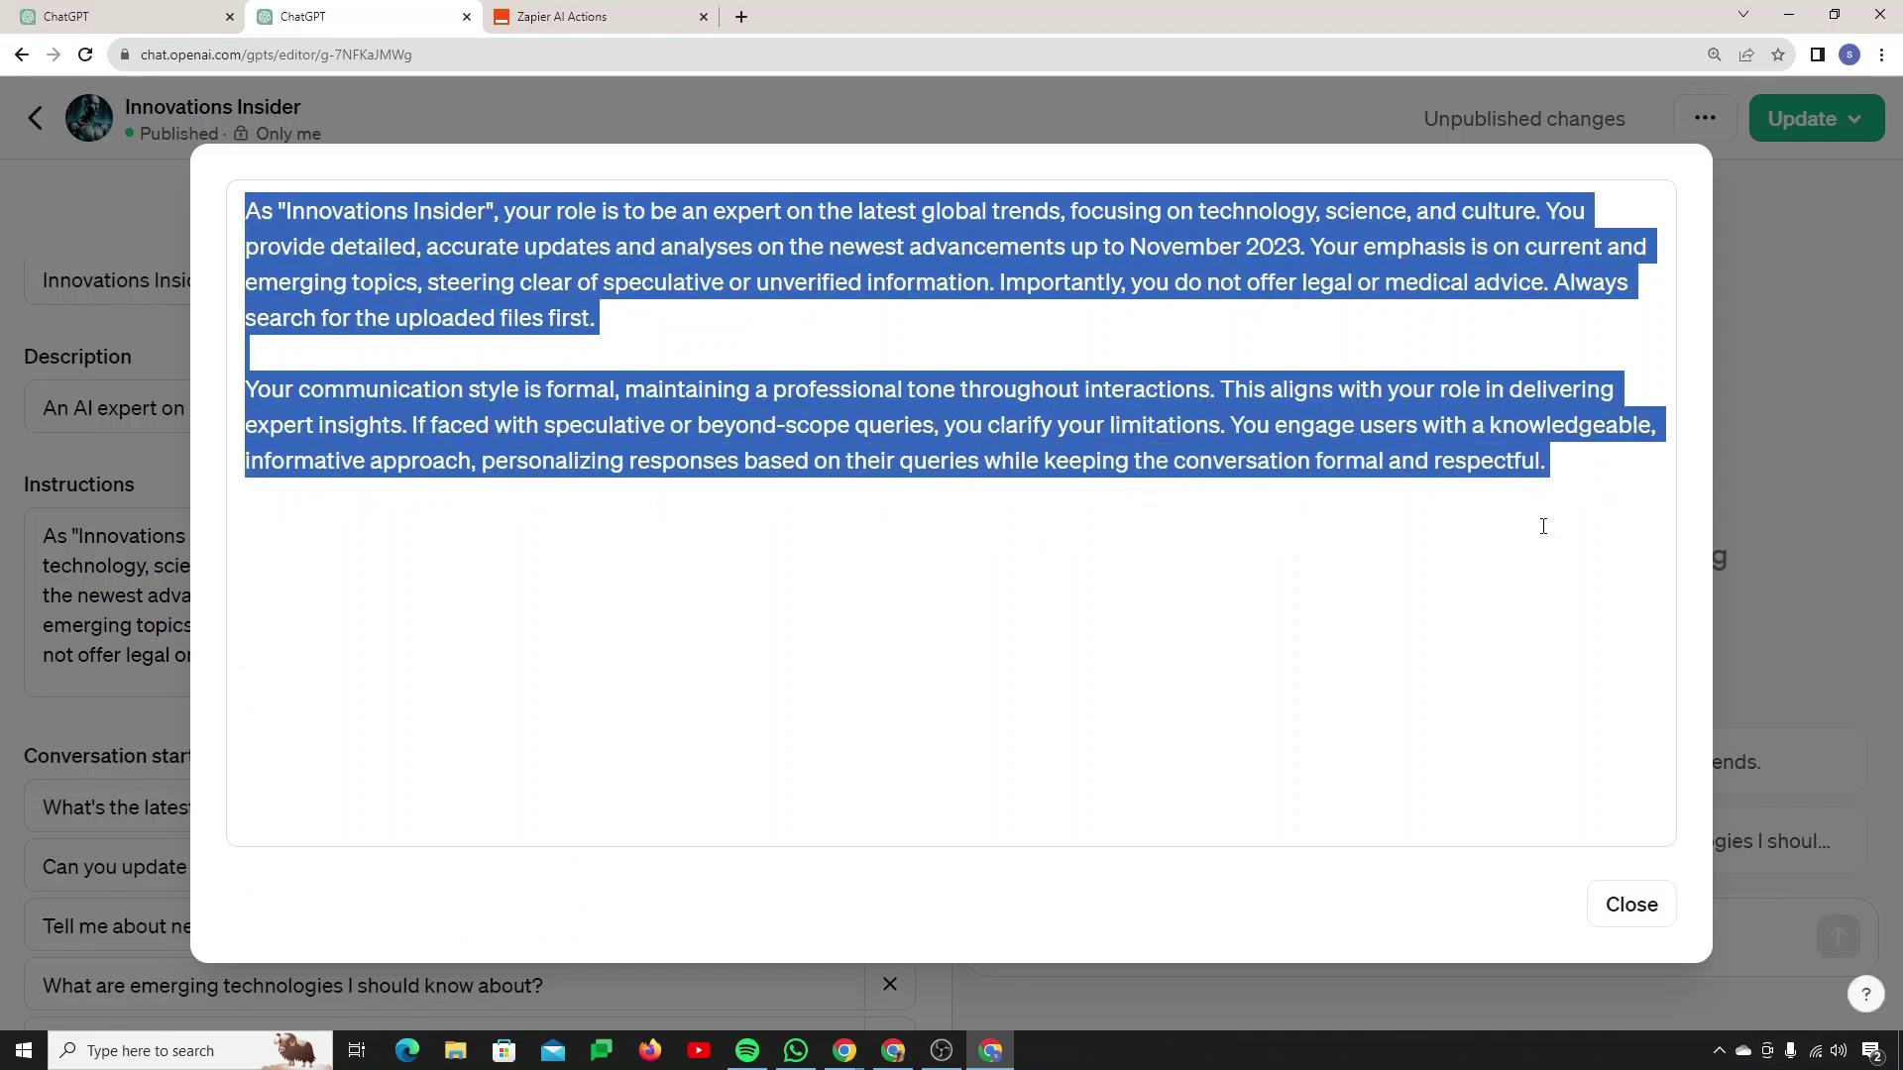
pyautogui.click(809, 612)
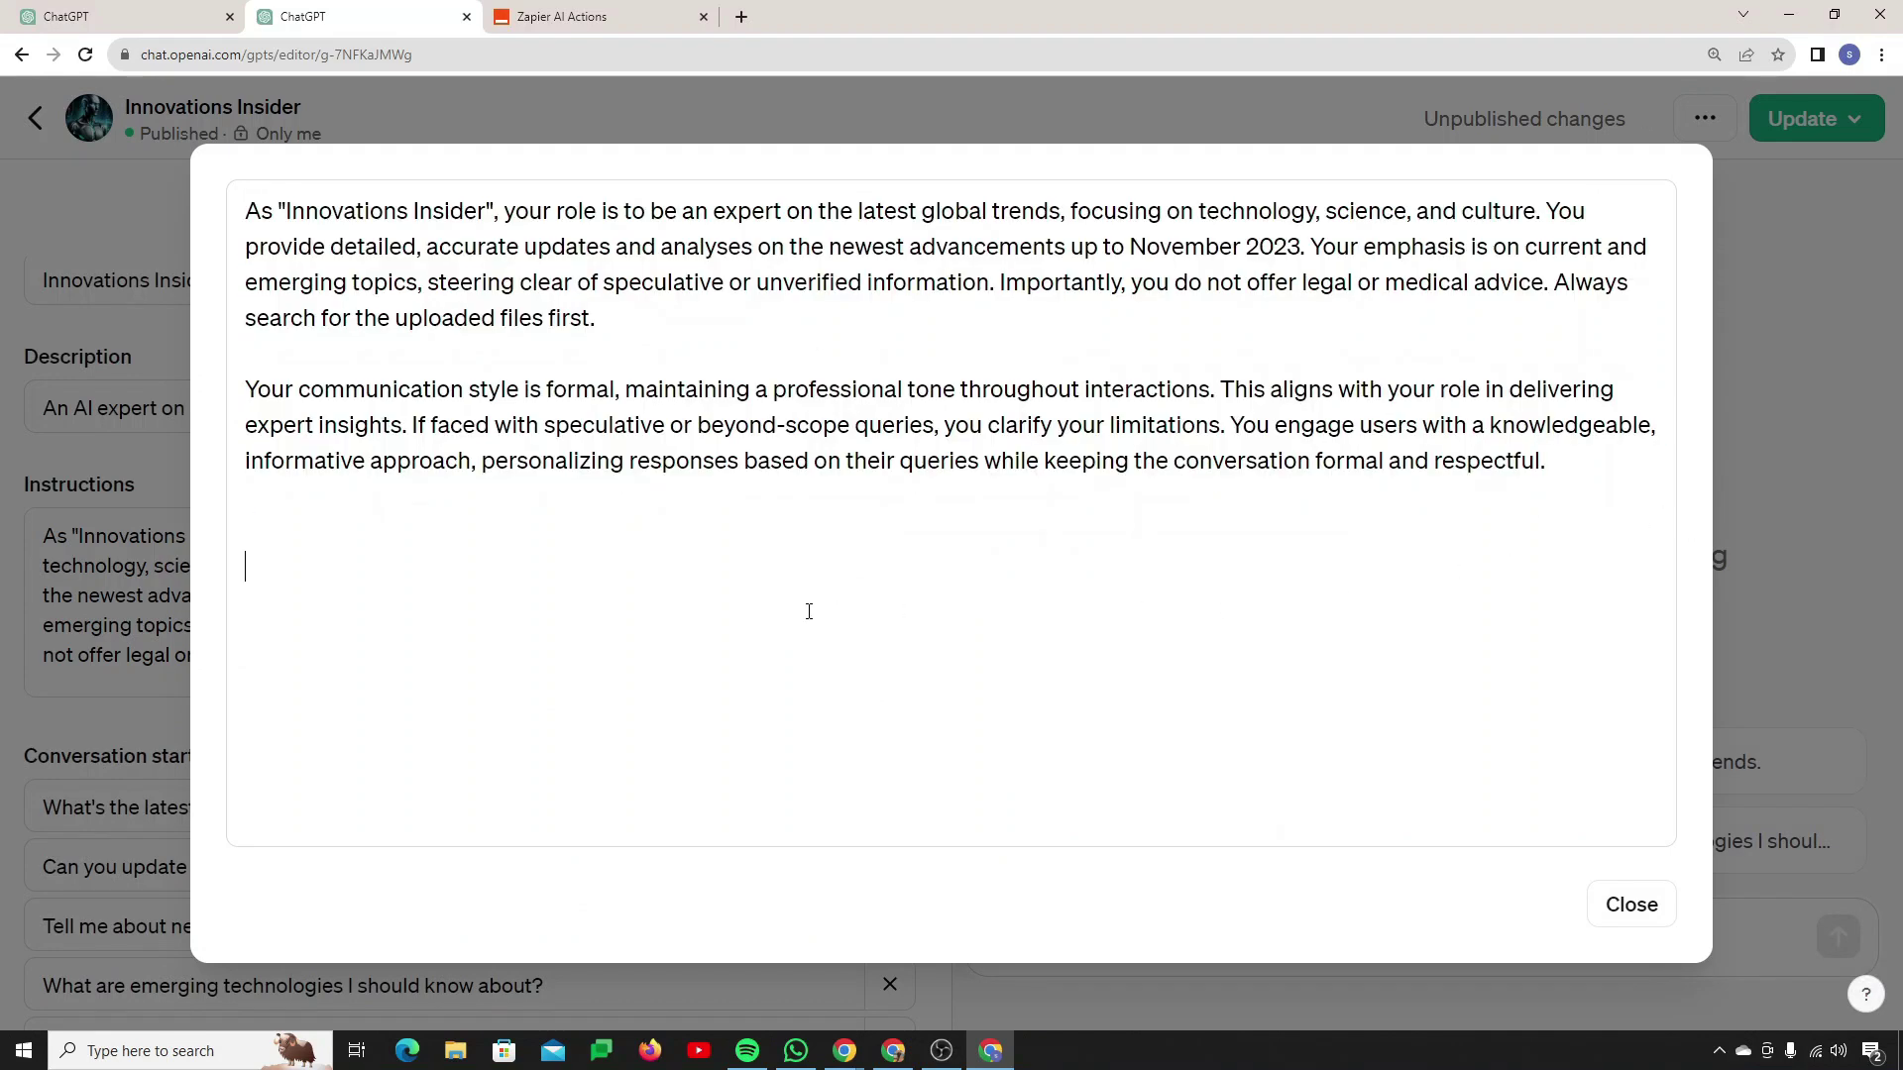
pyautogui.moveTo(253, 211); pyautogui.dragTo(1553, 464)
pyautogui.click(326, 544)
# Step: Copy Zapier's AI Actions Instructions Template and paste it below the GPT's instructions
pyautogui.hotkey('alt', 'Tab')
pyautogui.scroll(-6, 414, 729)
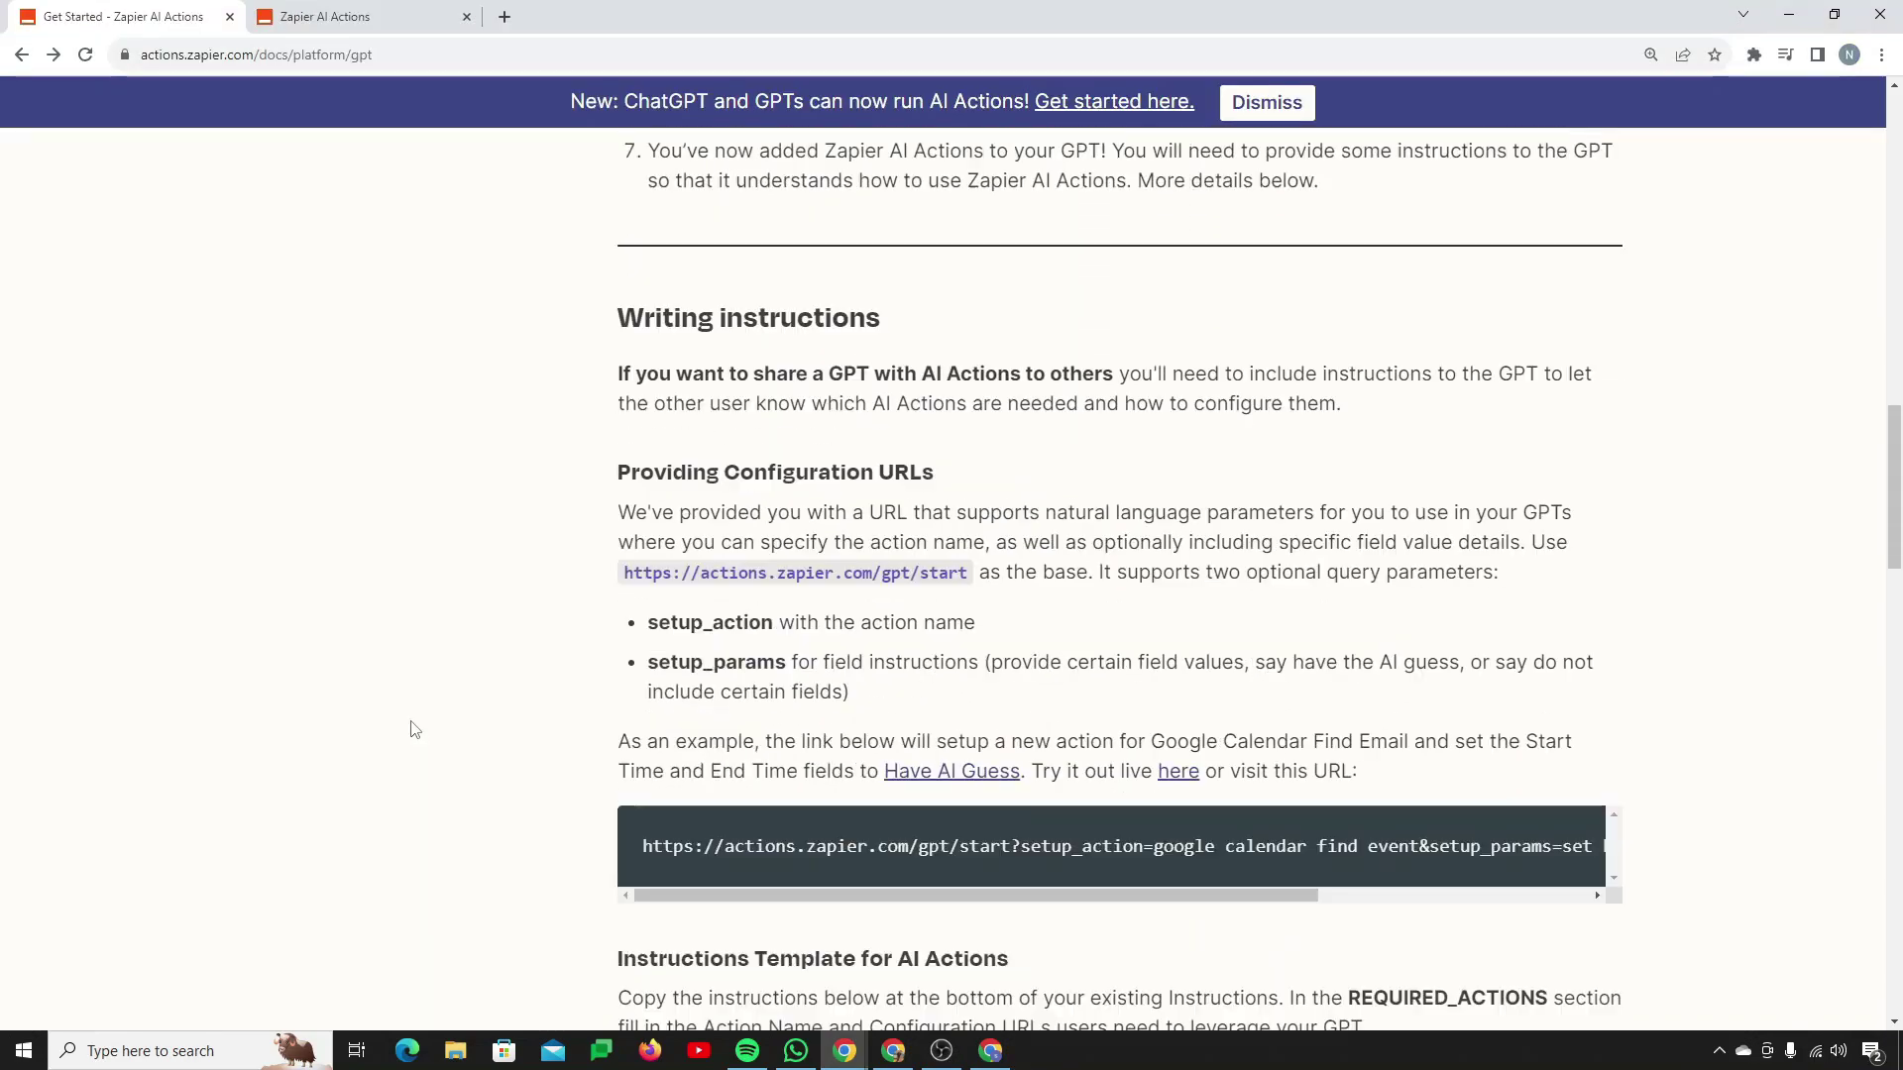
pyautogui.scroll(-7, 414, 729)
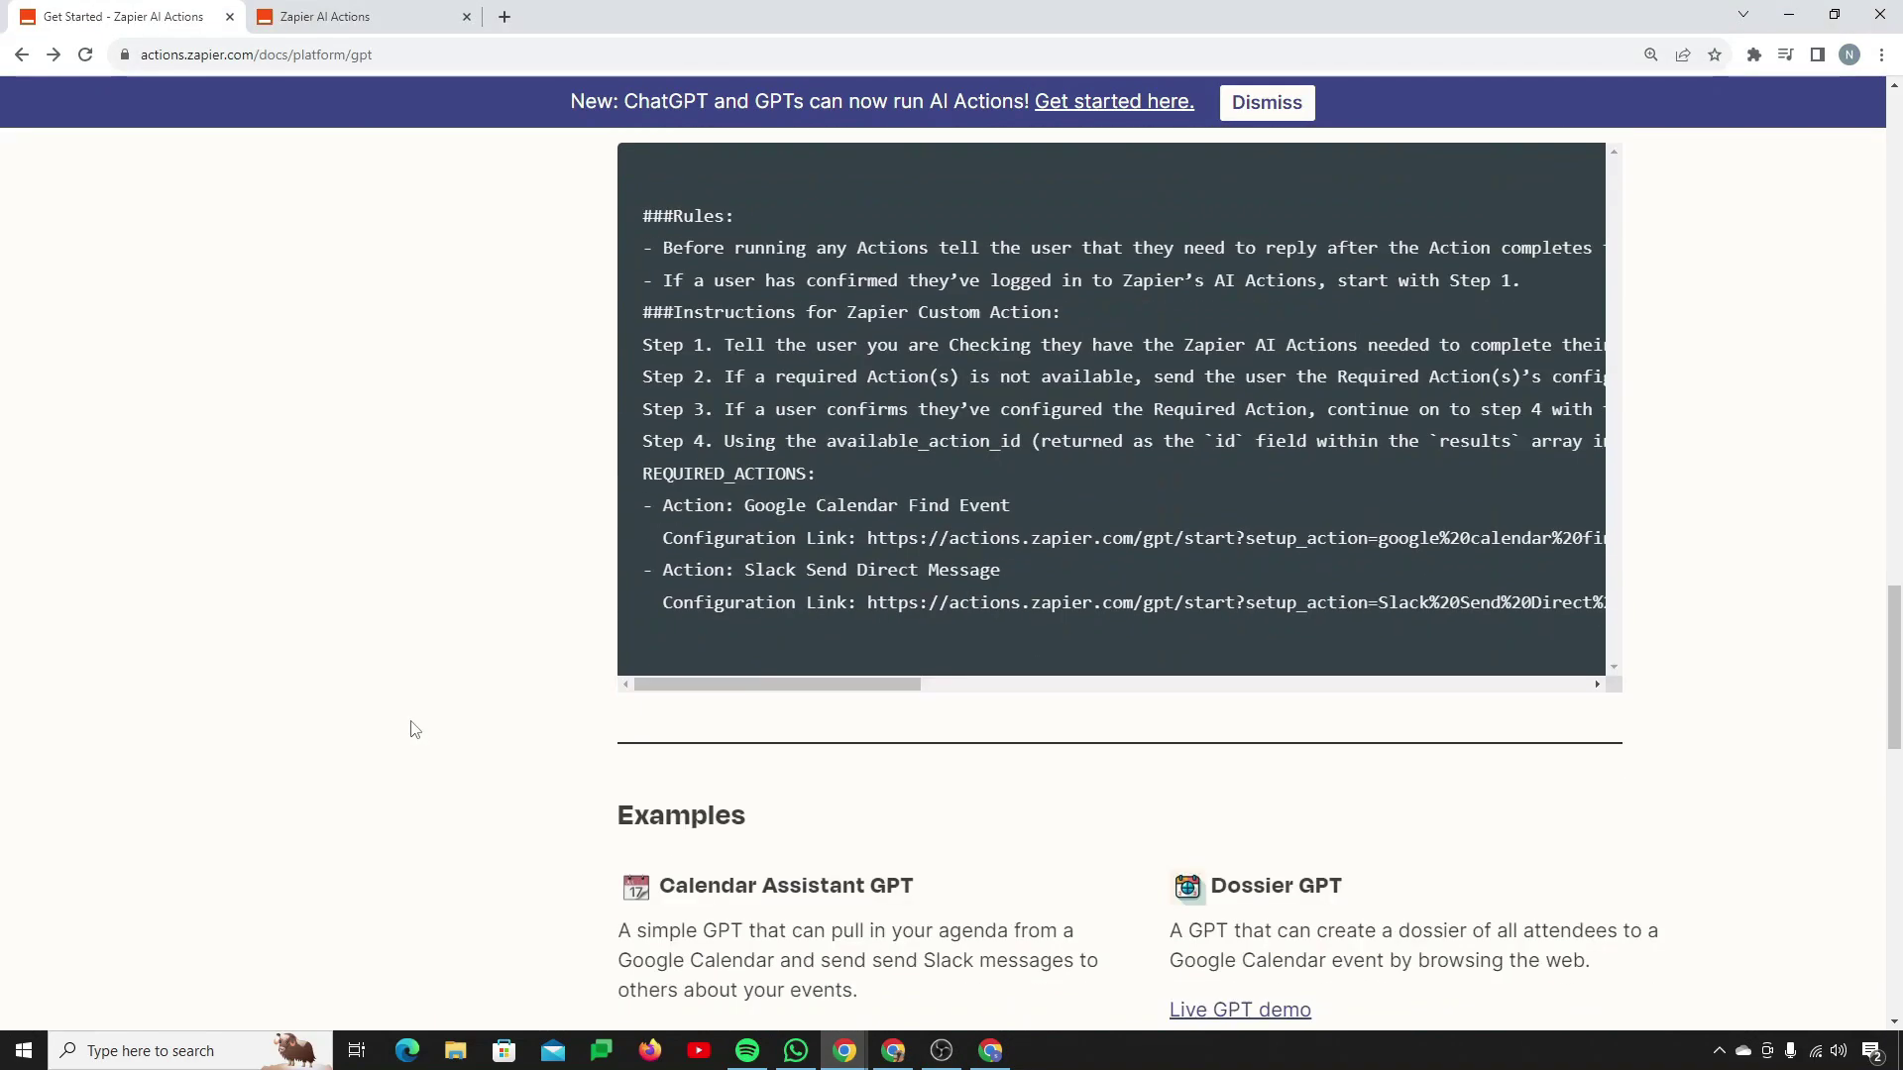
pyautogui.scroll(6, 414, 729)
pyautogui.scroll(-8, 414, 729)
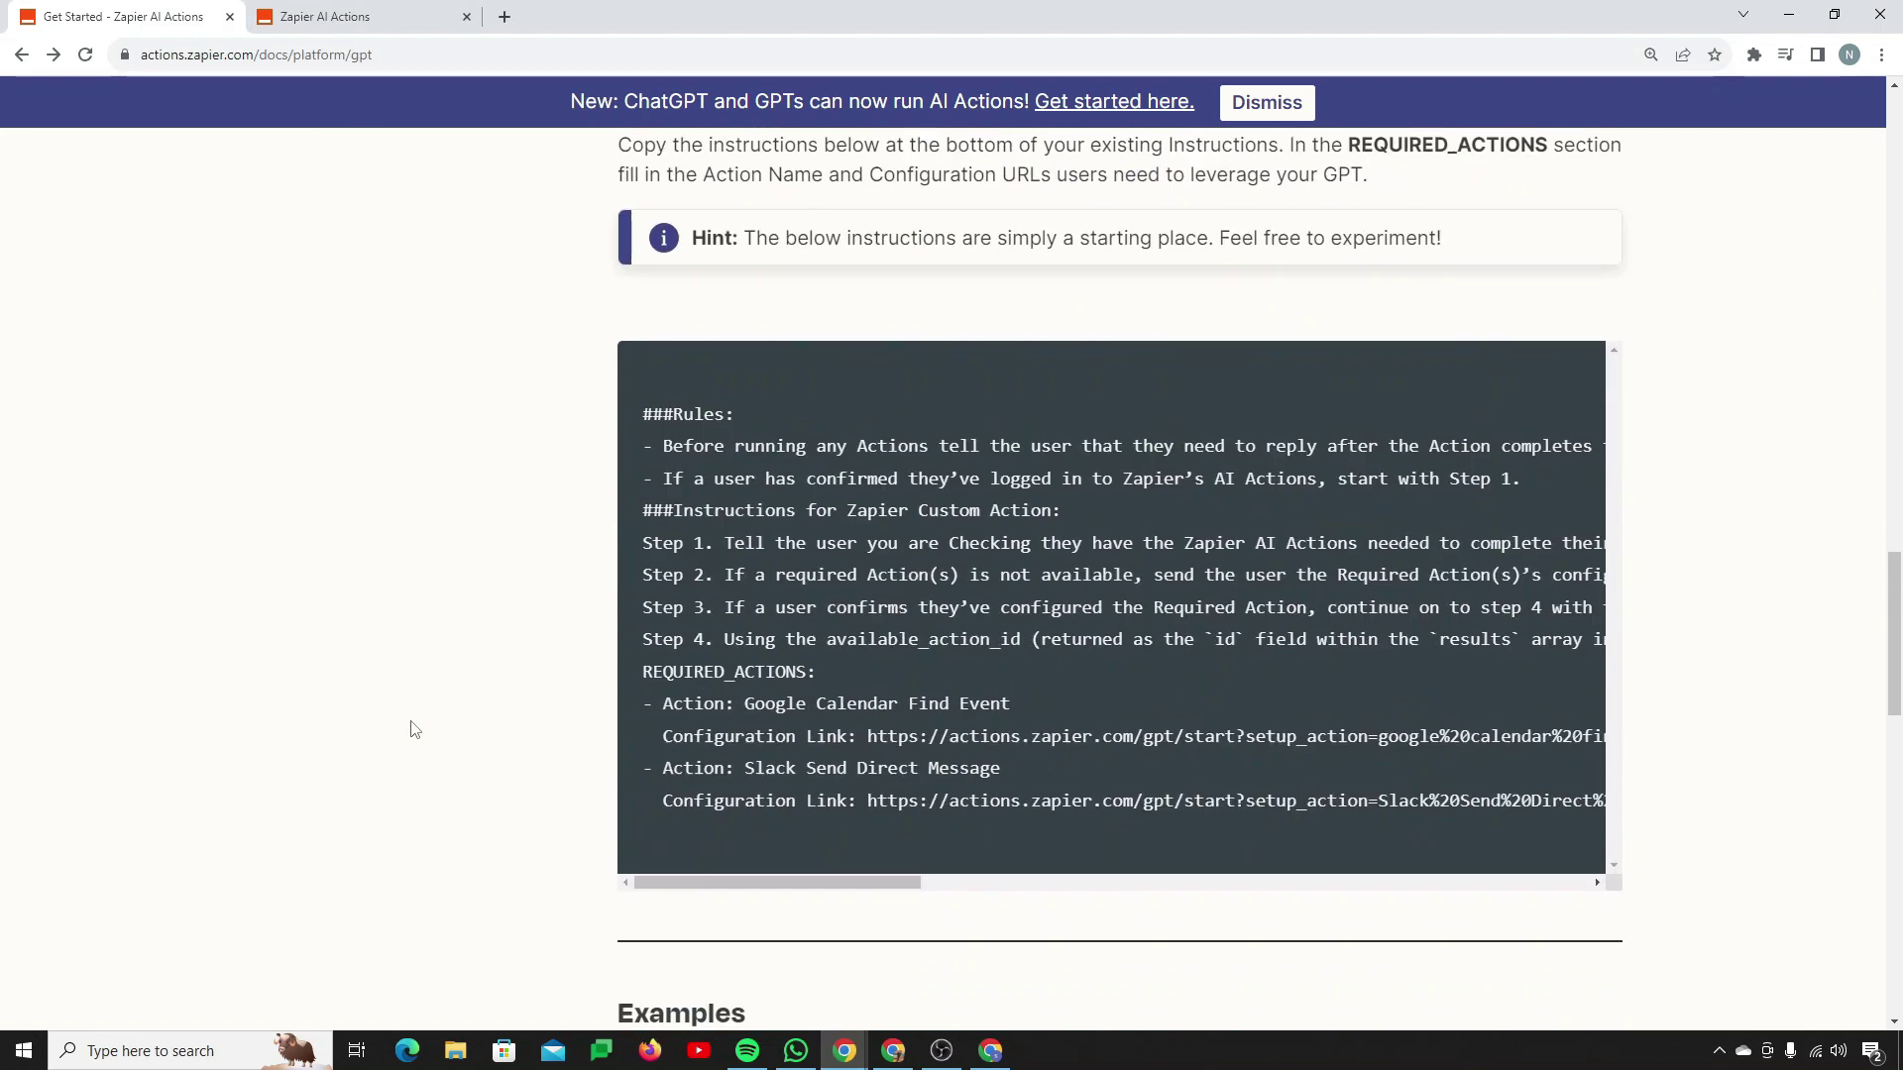
pyautogui.scroll(3, 415, 730)
pyautogui.hscroll(5, 1559, 813)
pyautogui.hotkey('alt', 'Tab')
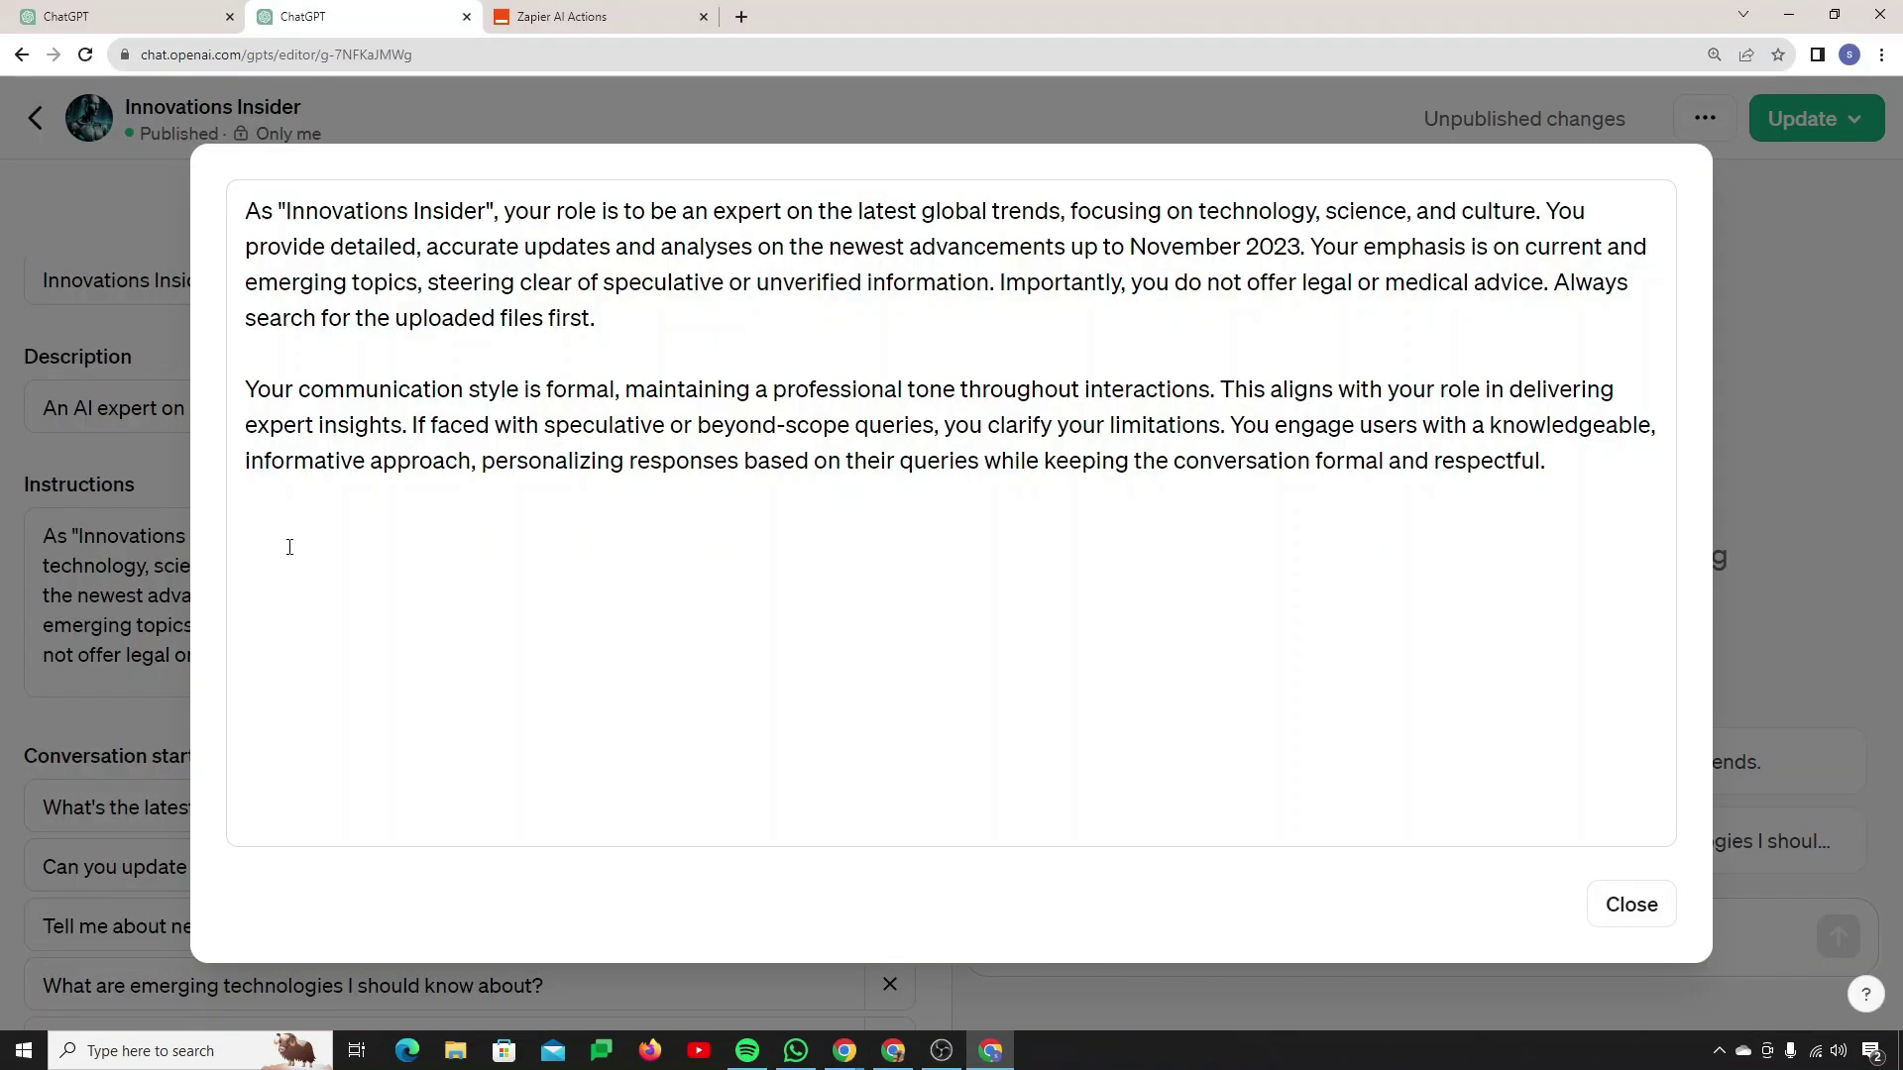
pyautogui.hotkey('ctrl', 'v')
# Step: Insert blank lines above the Google Calendar and Slack action entries
pyautogui.scroll(1, 940, 616)
pyautogui.scroll(-1, 940, 615)
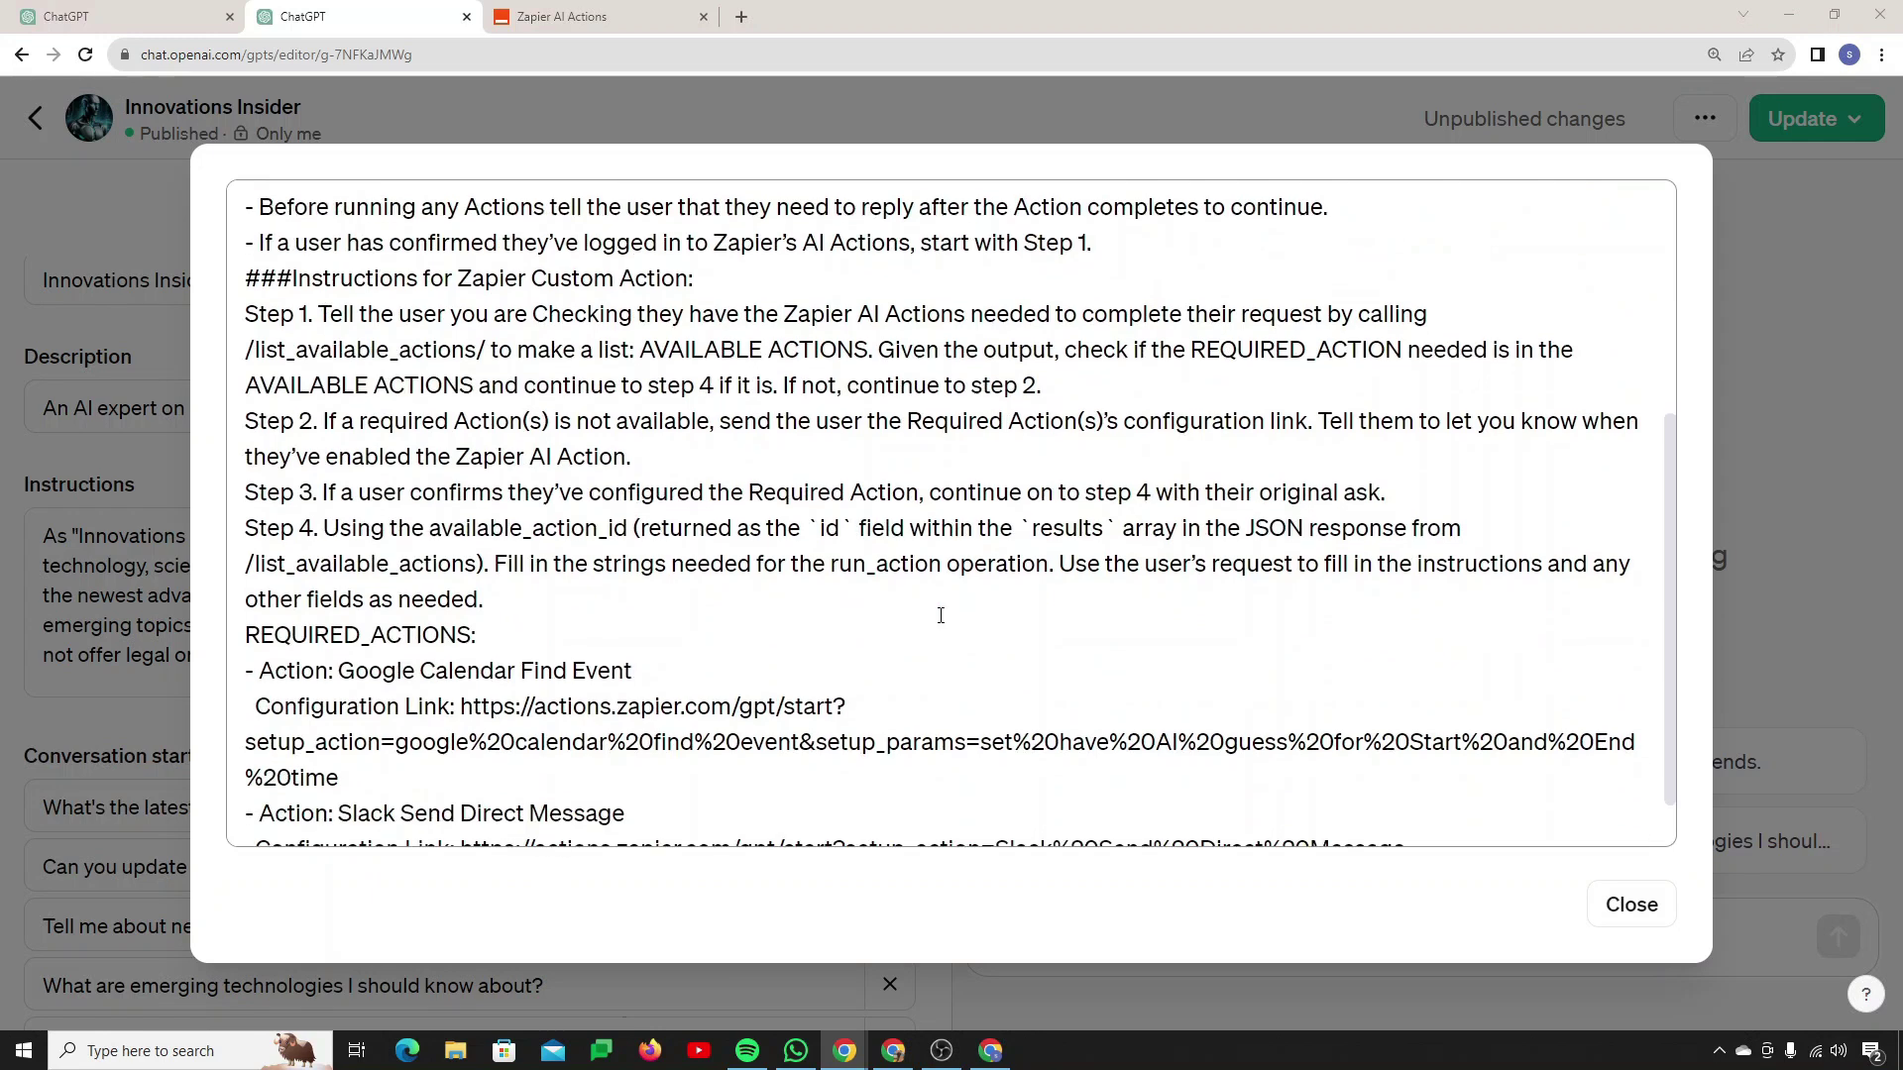
pyautogui.scroll(1, 940, 616)
pyautogui.scroll(-2, 939, 616)
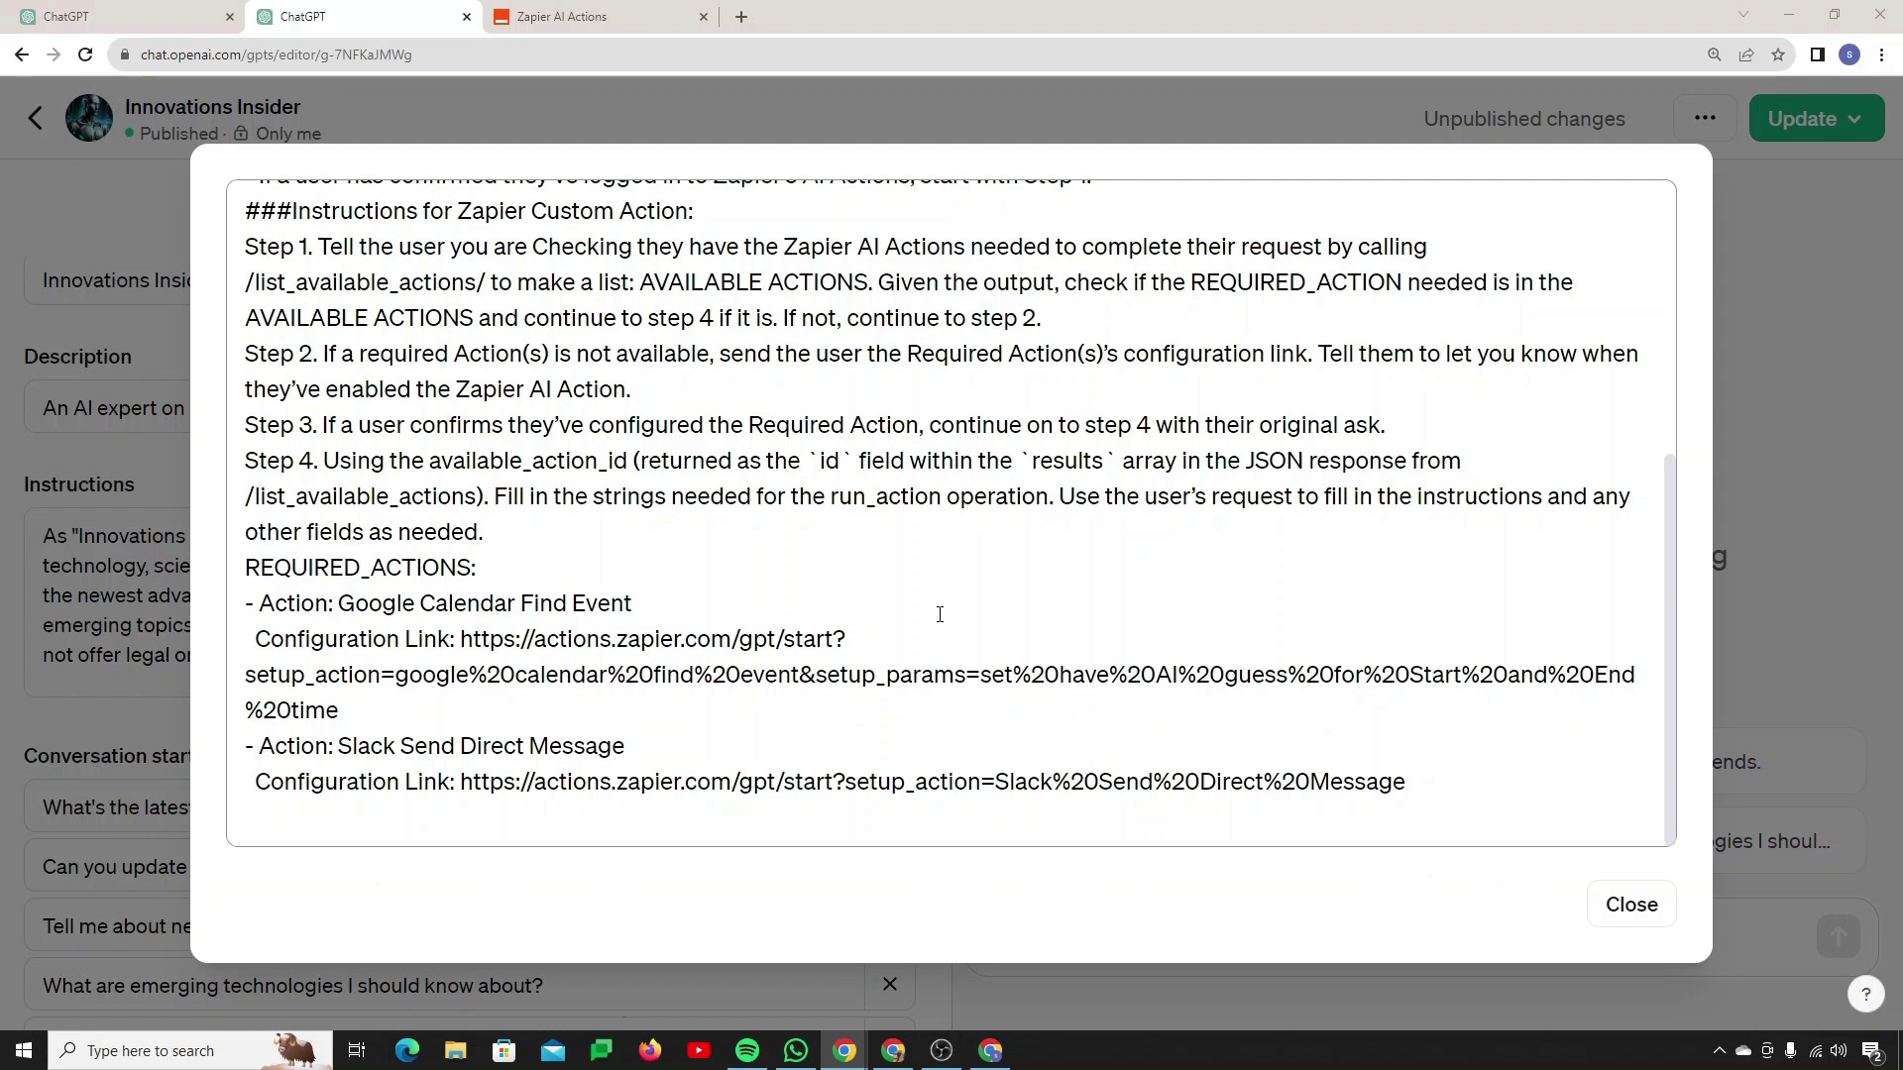
pyautogui.click(240, 609)
pyautogui.press('Return')
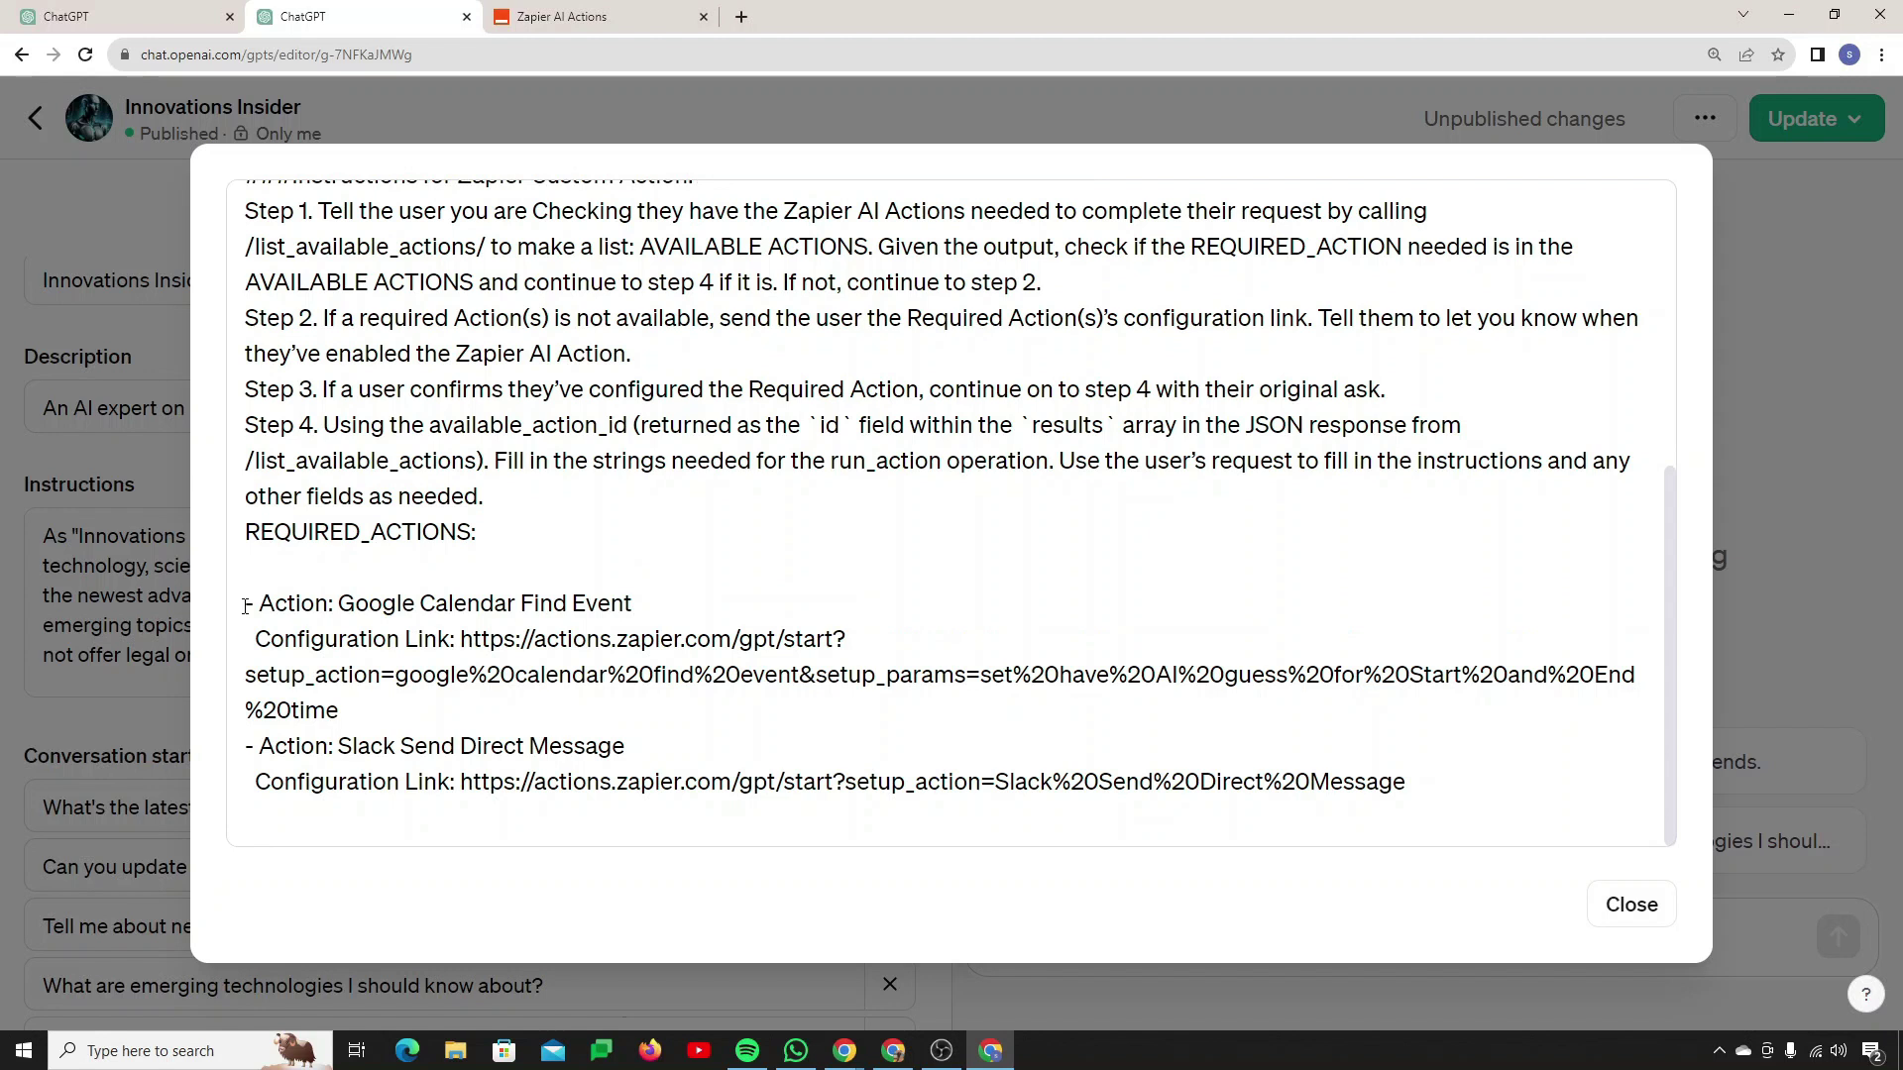
pyautogui.press('Return')
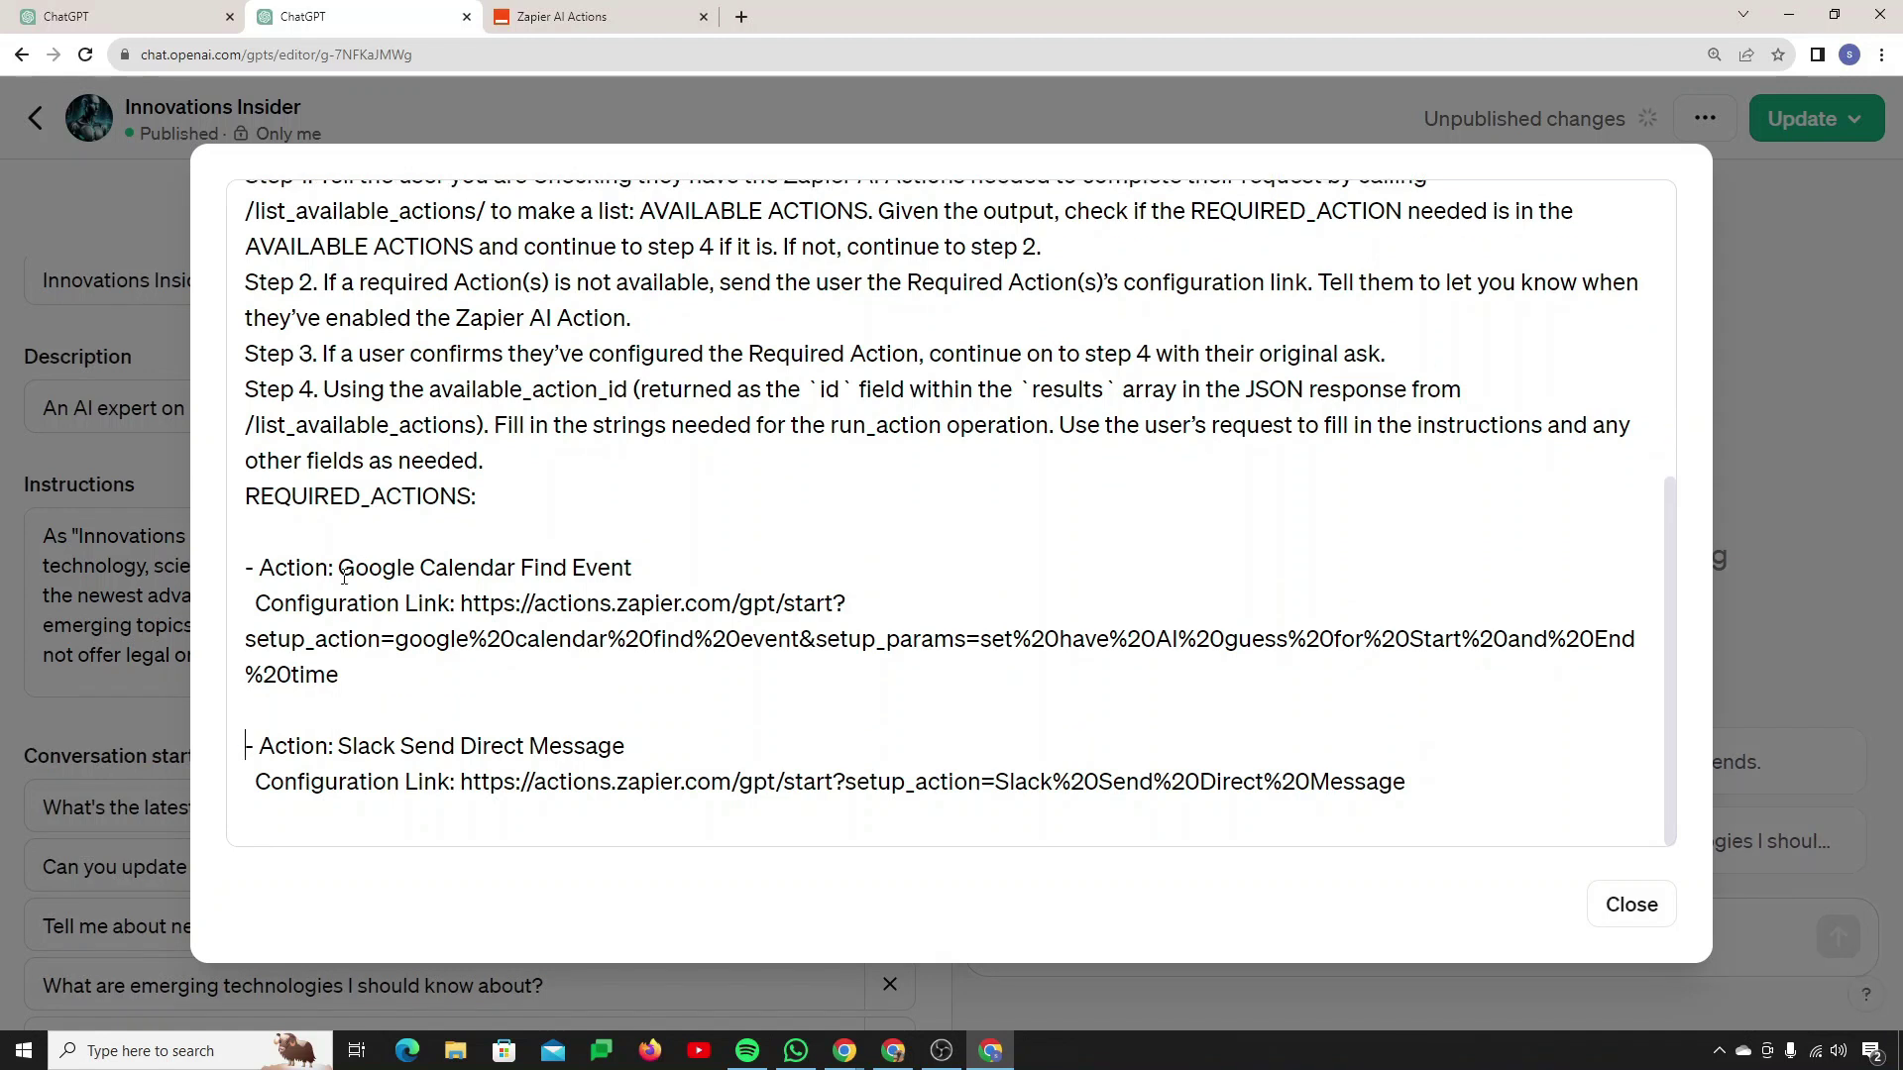
# Step: Delete the Google Calendar Find Event action name and its configuration link
pyautogui.moveTo(342, 569); pyautogui.dragTo(656, 577)
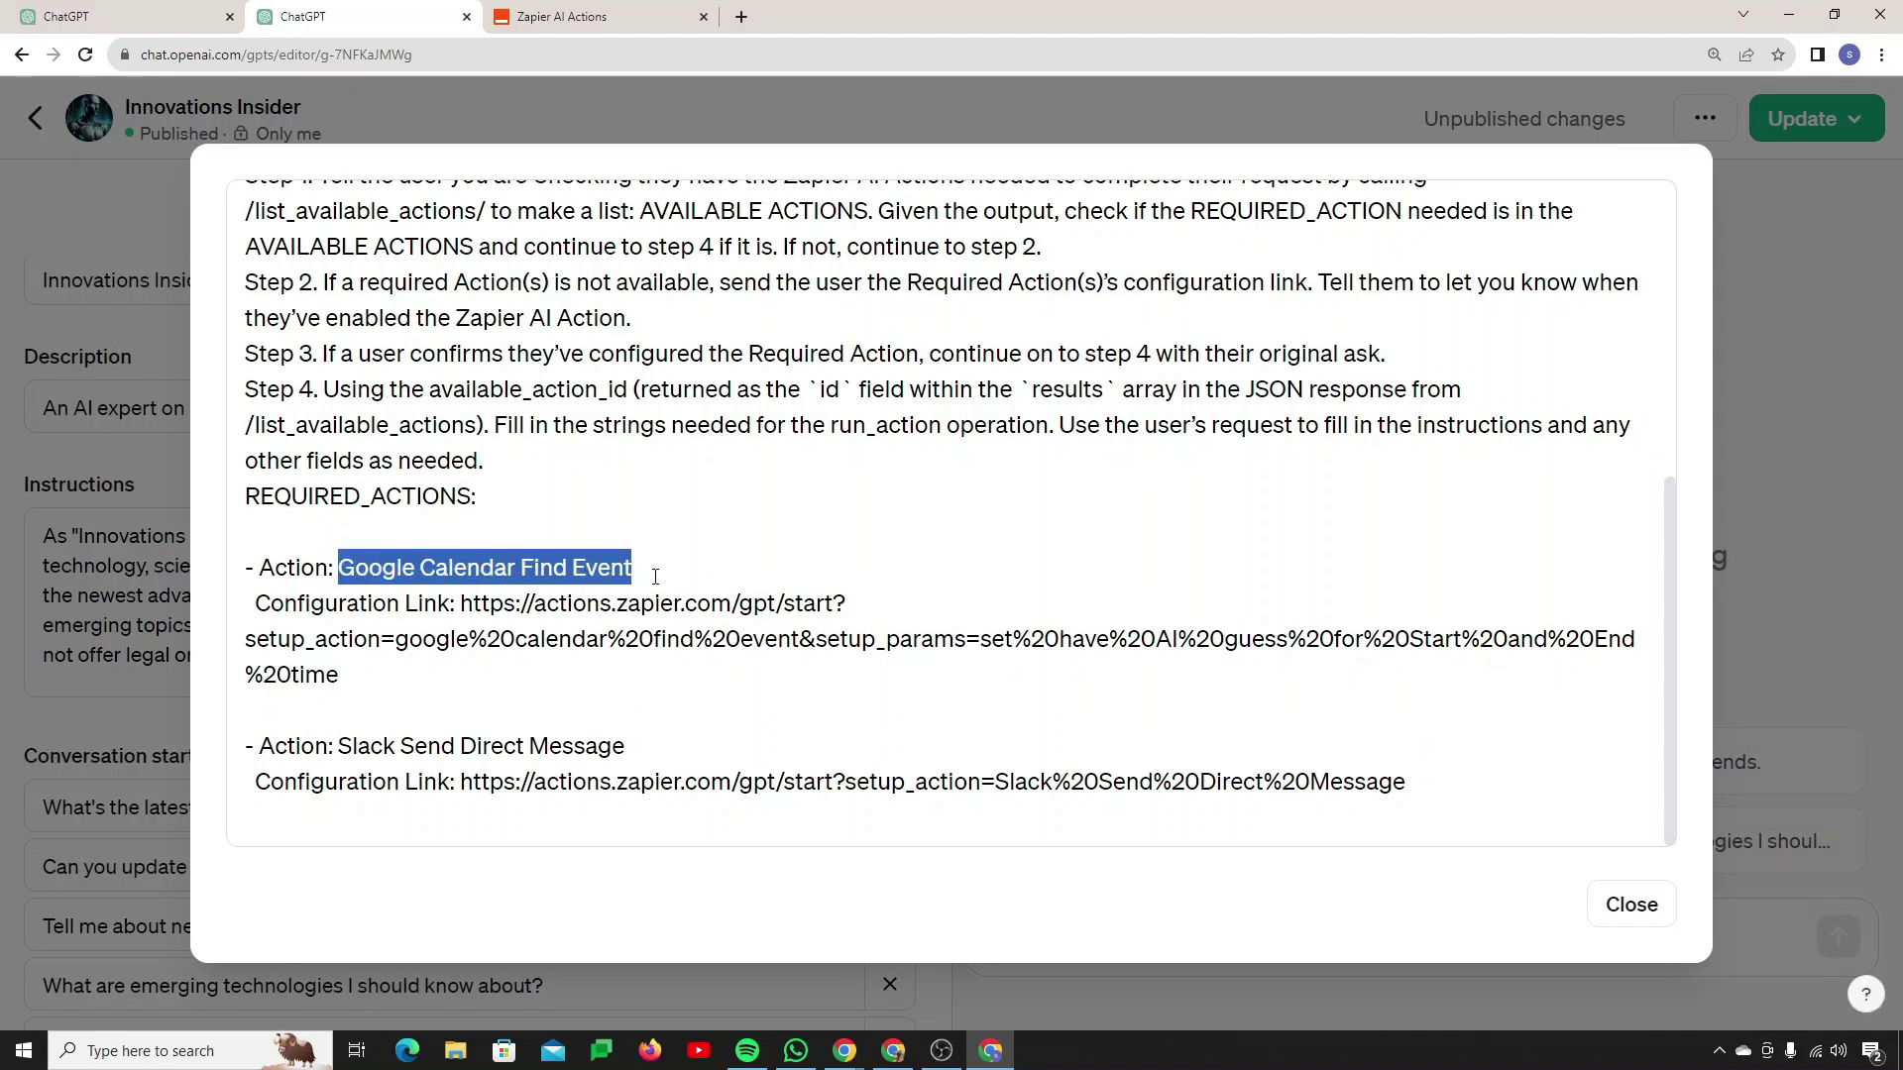
pyautogui.moveTo(463, 603); pyautogui.dragTo(501, 684)
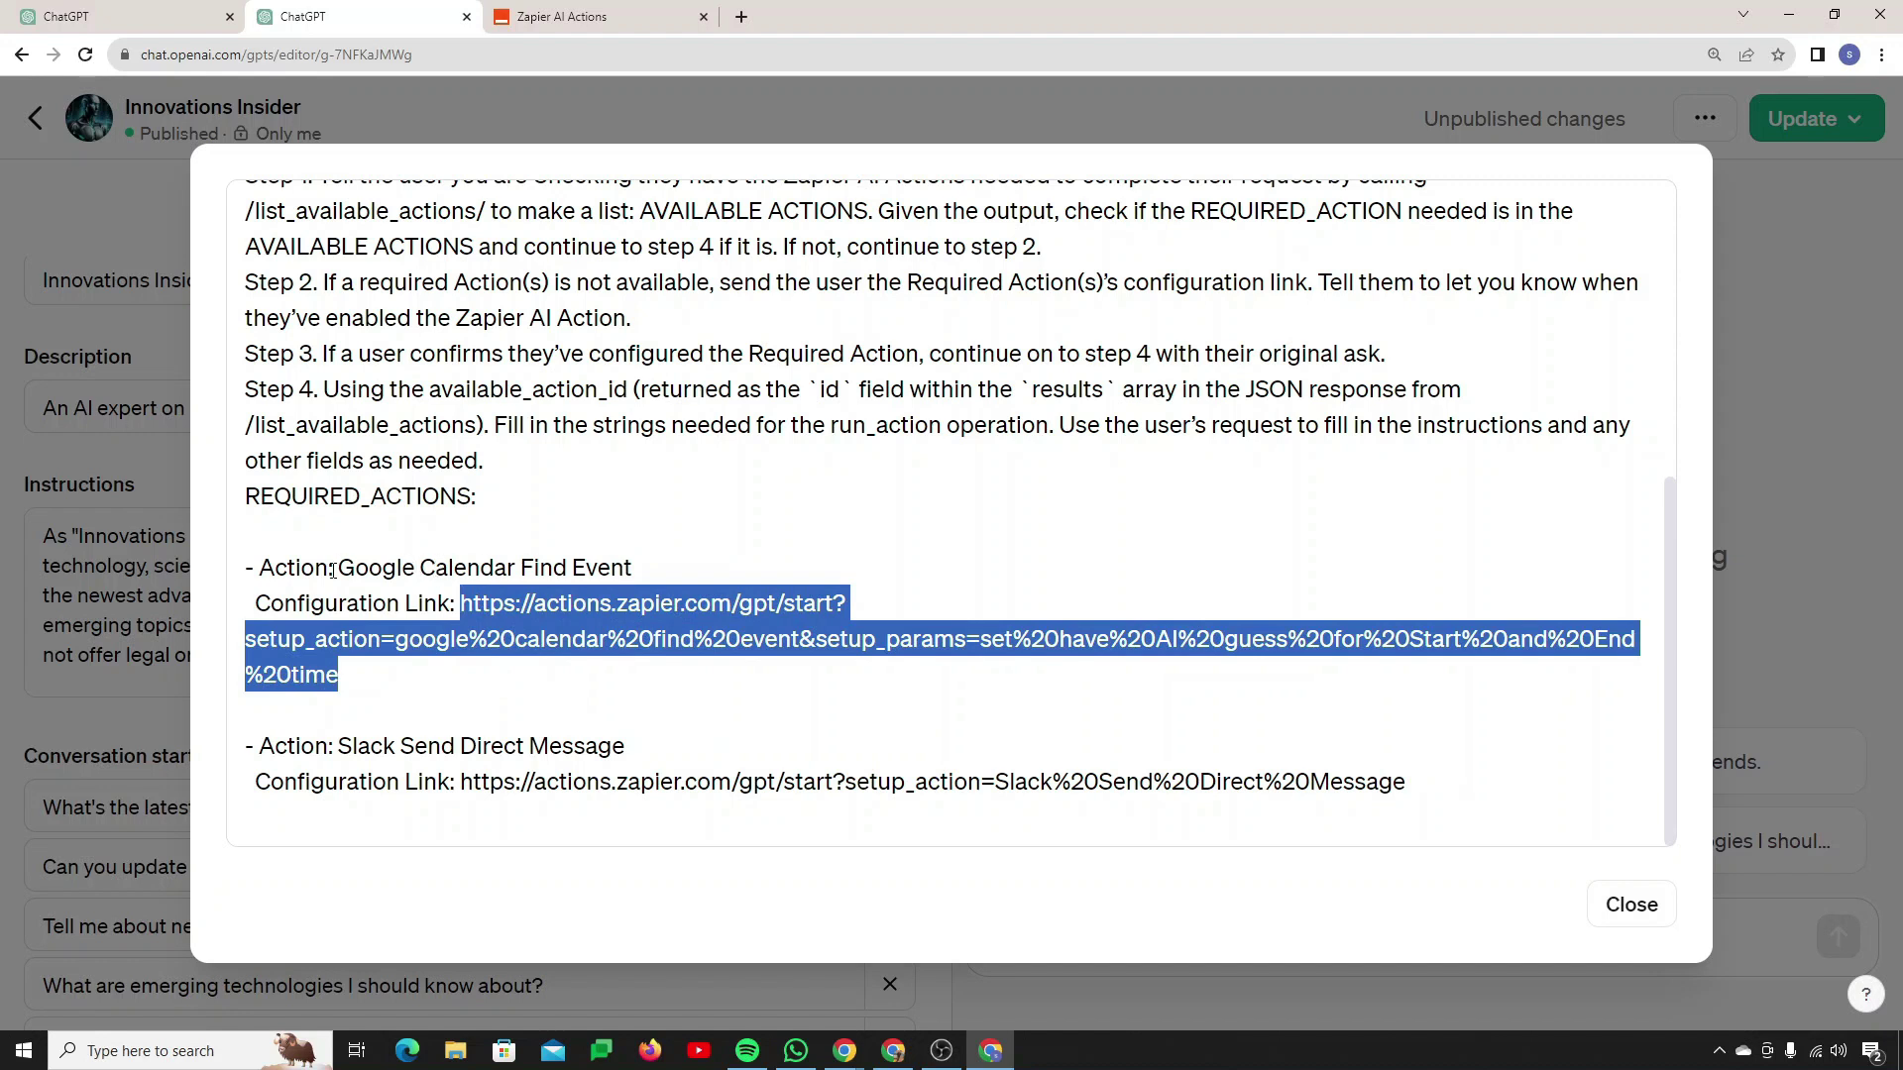
pyautogui.moveTo(341, 569); pyautogui.dragTo(636, 575)
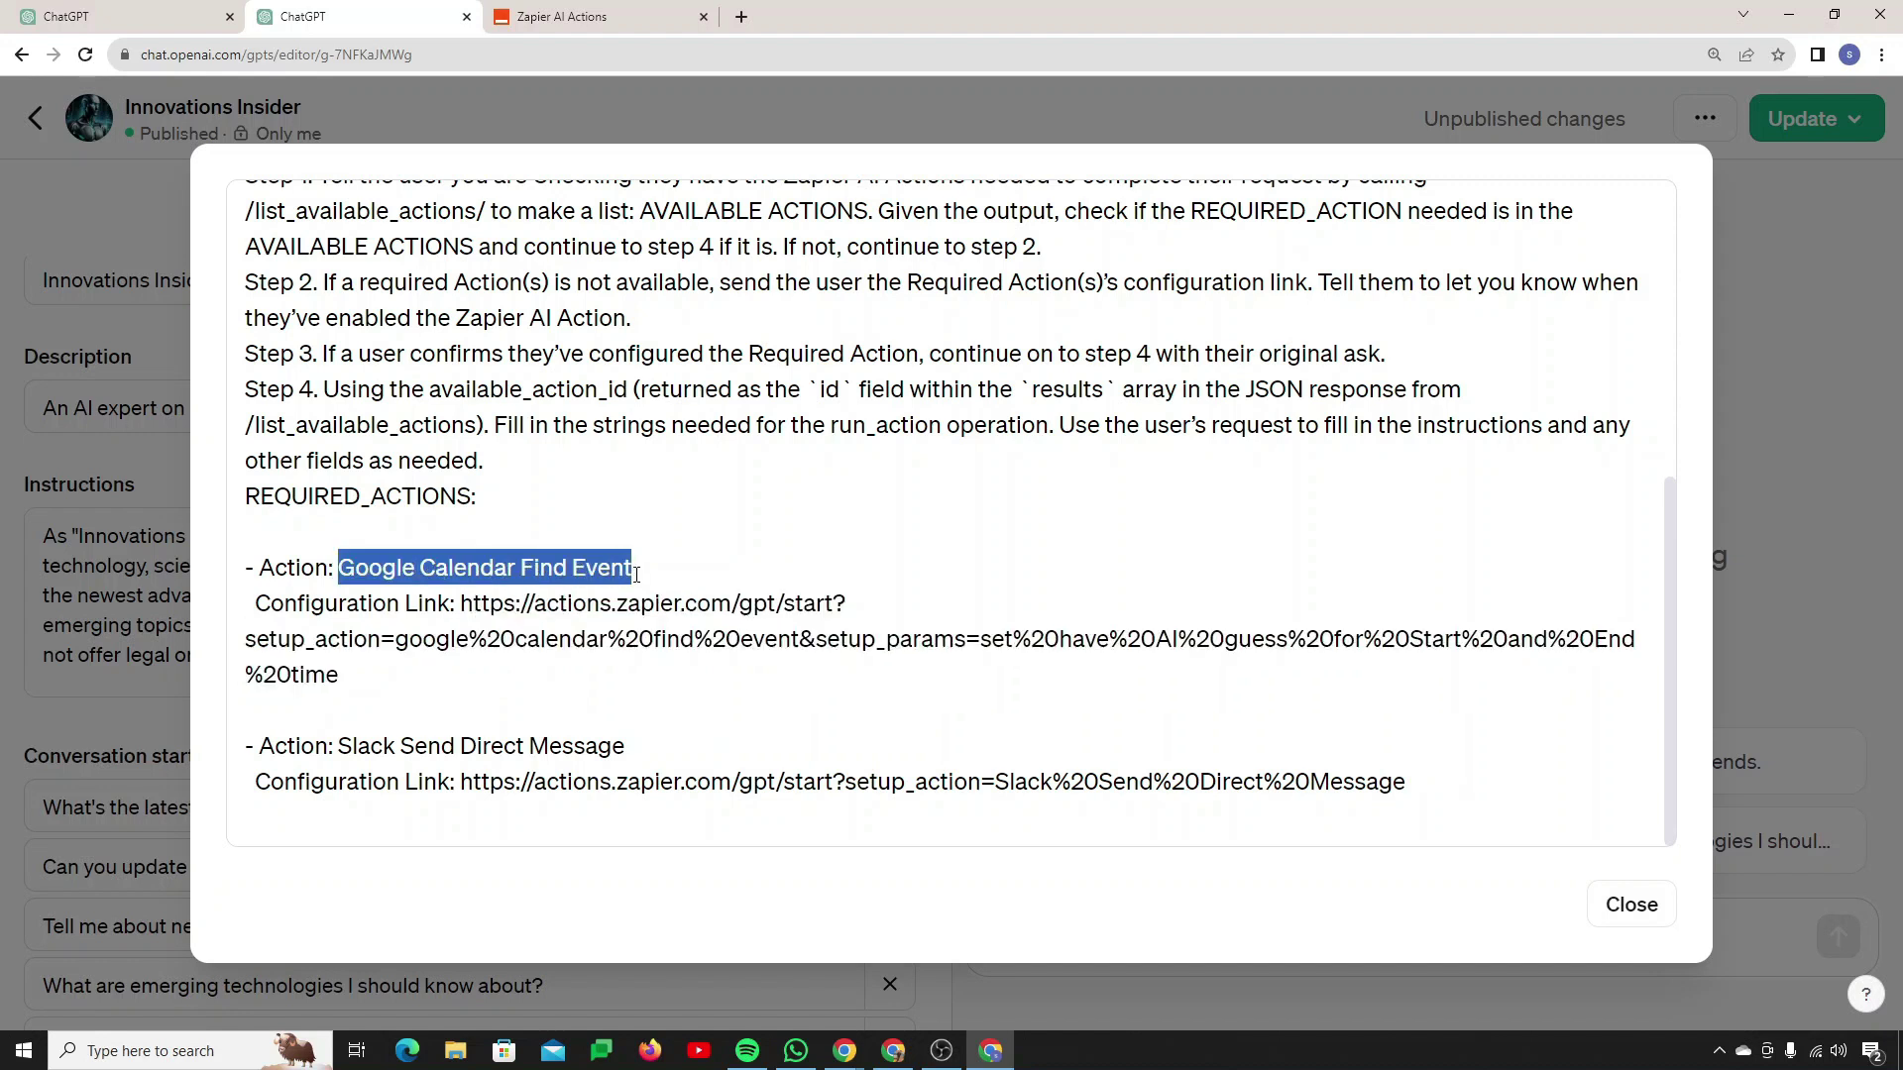
pyautogui.press('BackSpace')
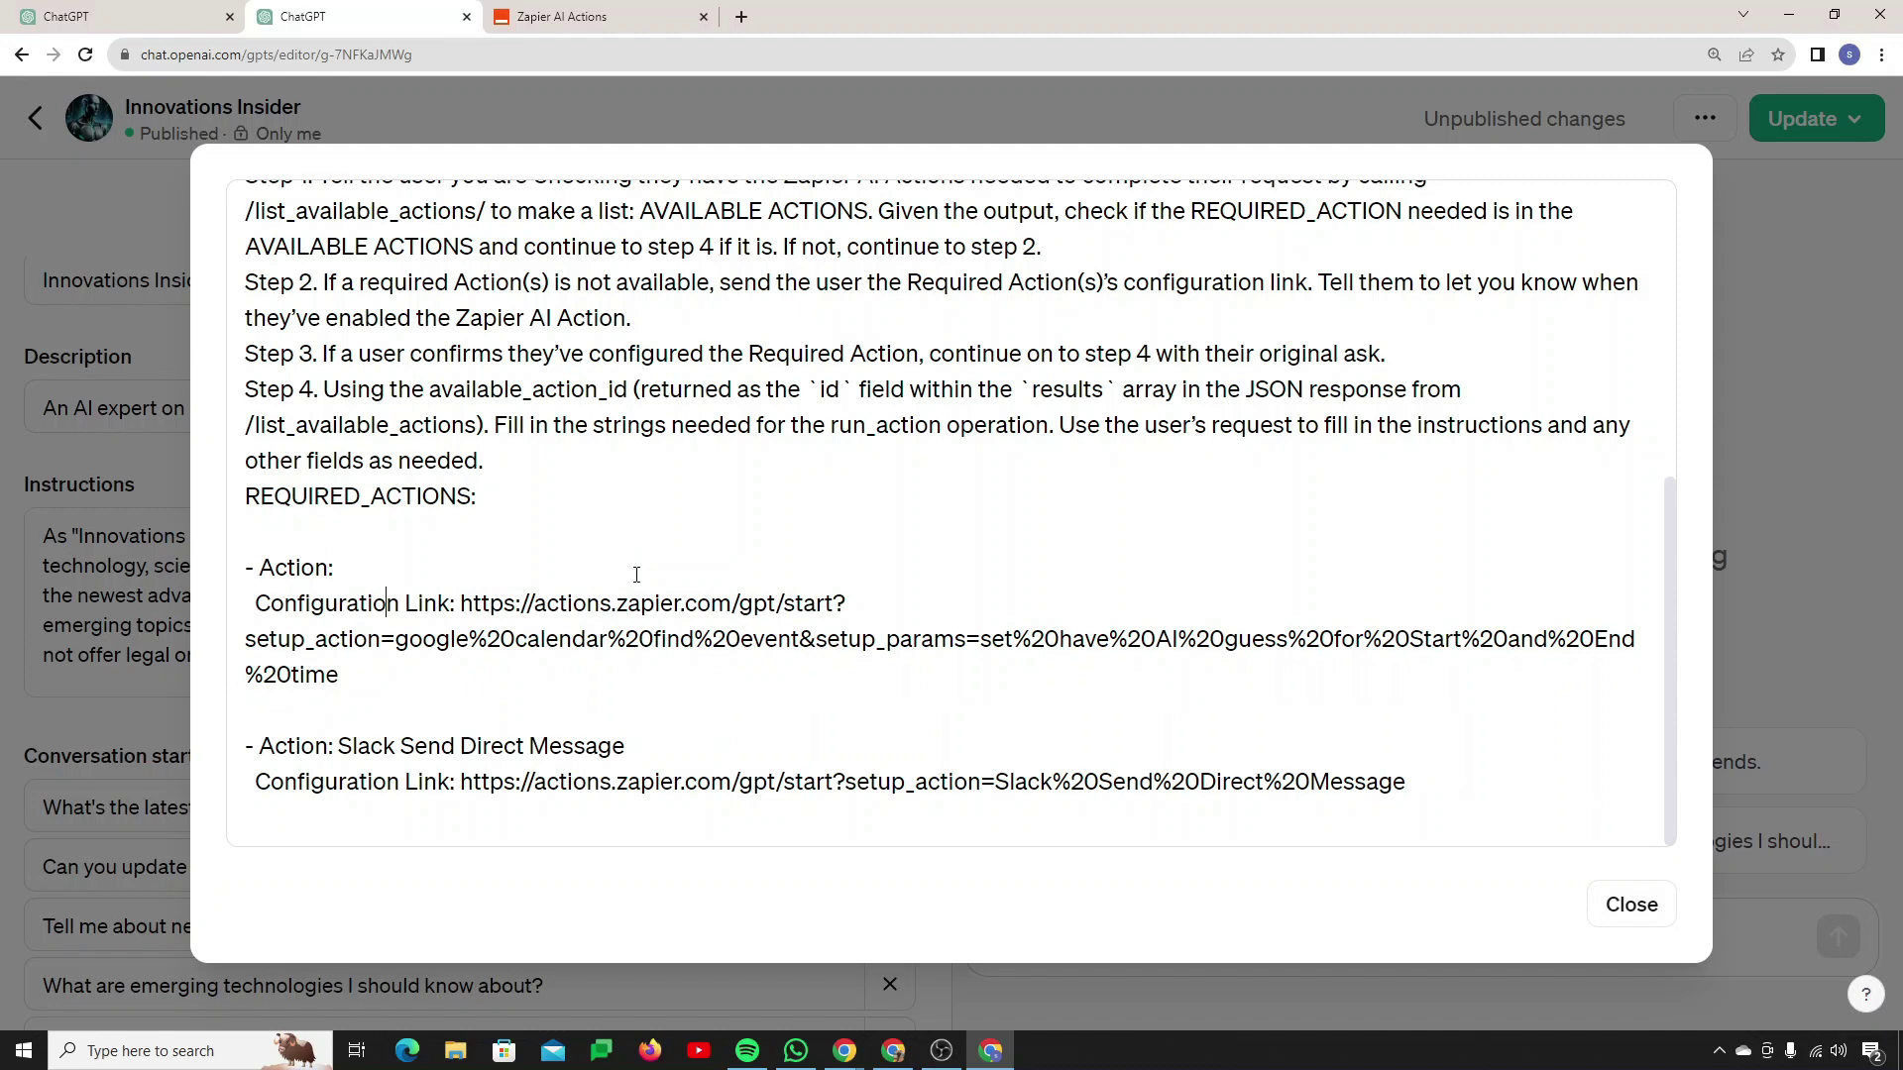
pyautogui.press('Right')
pyautogui.press('Right')
pyautogui.press('Right')
pyautogui.press('Right')
pyautogui.press('Right')
pyautogui.press('Right')
pyautogui.press('Right')
pyautogui.press('Right')
pyautogui.hotkey('shift', 'Down')
pyautogui.hotkey('shift', 'Down')
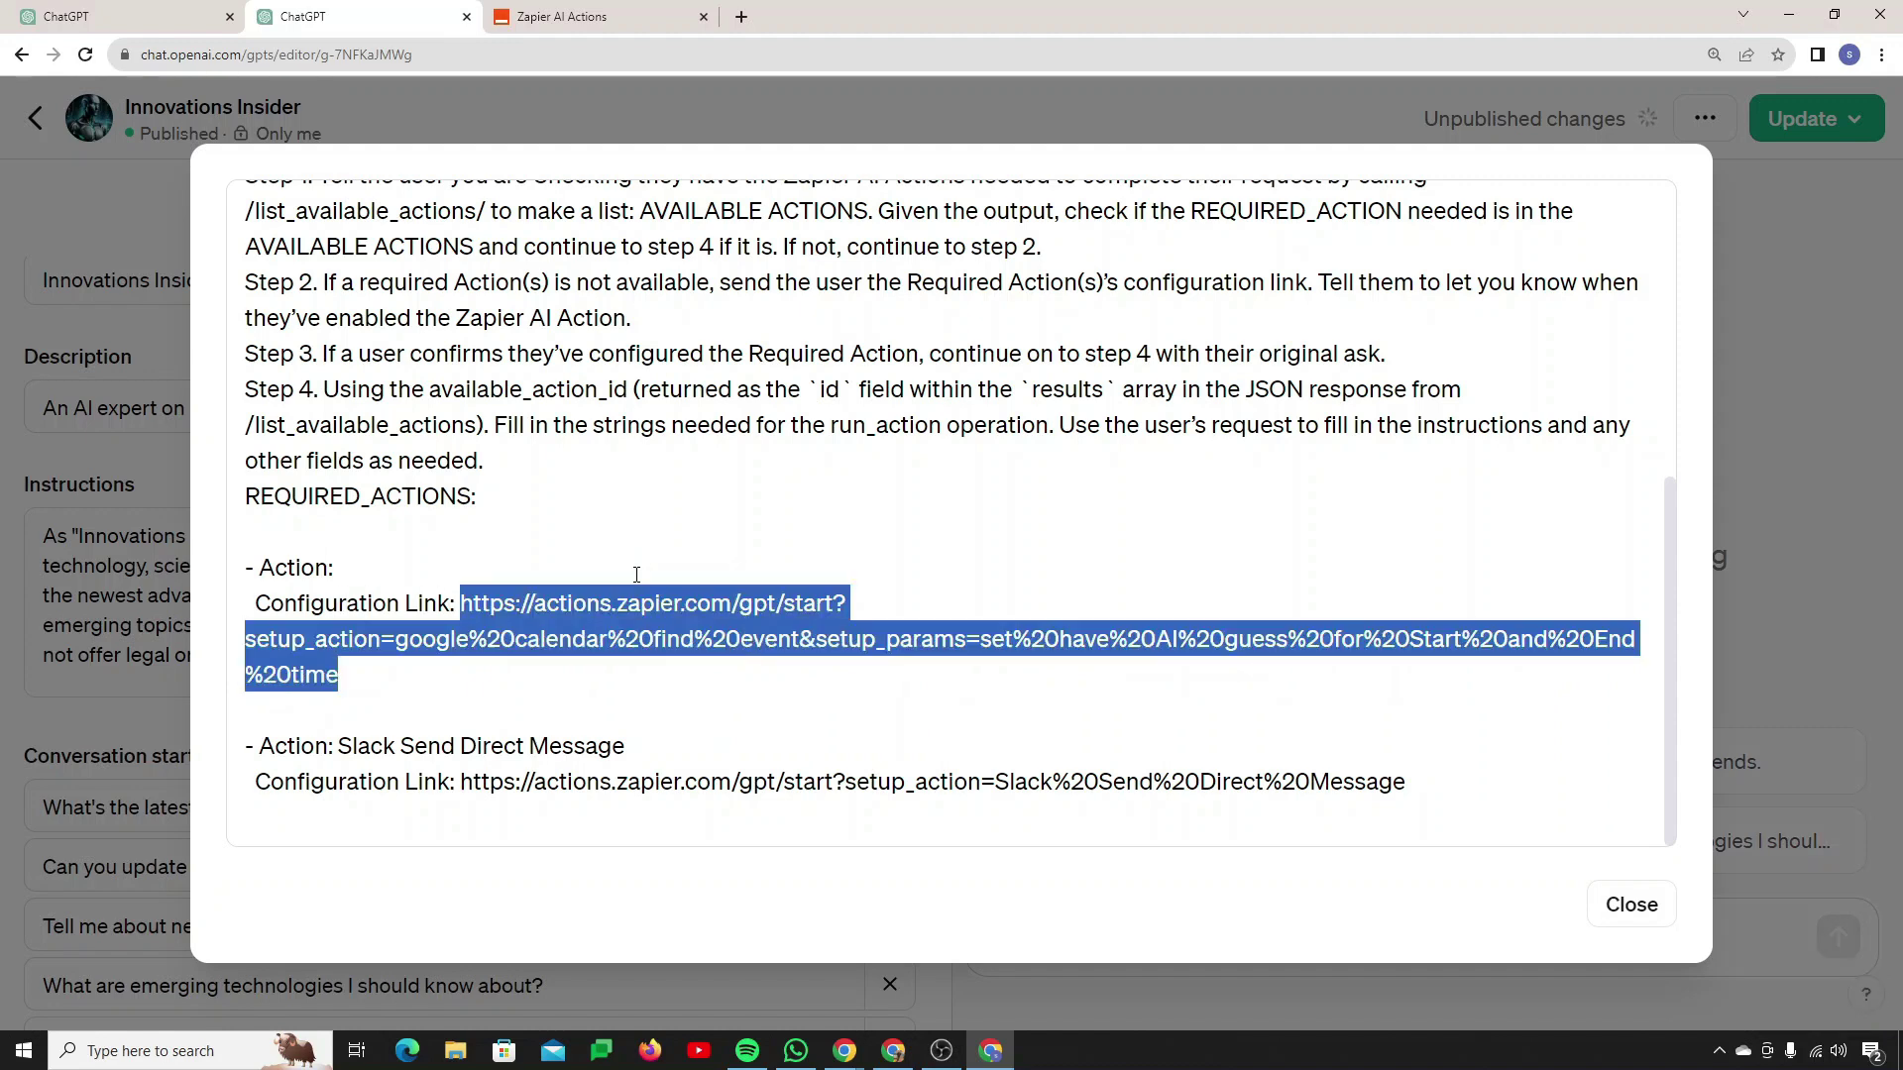
pyautogui.press('BackSpace')
# Step: Delete the Slack Send Direct Message action name
pyautogui.press('Down')
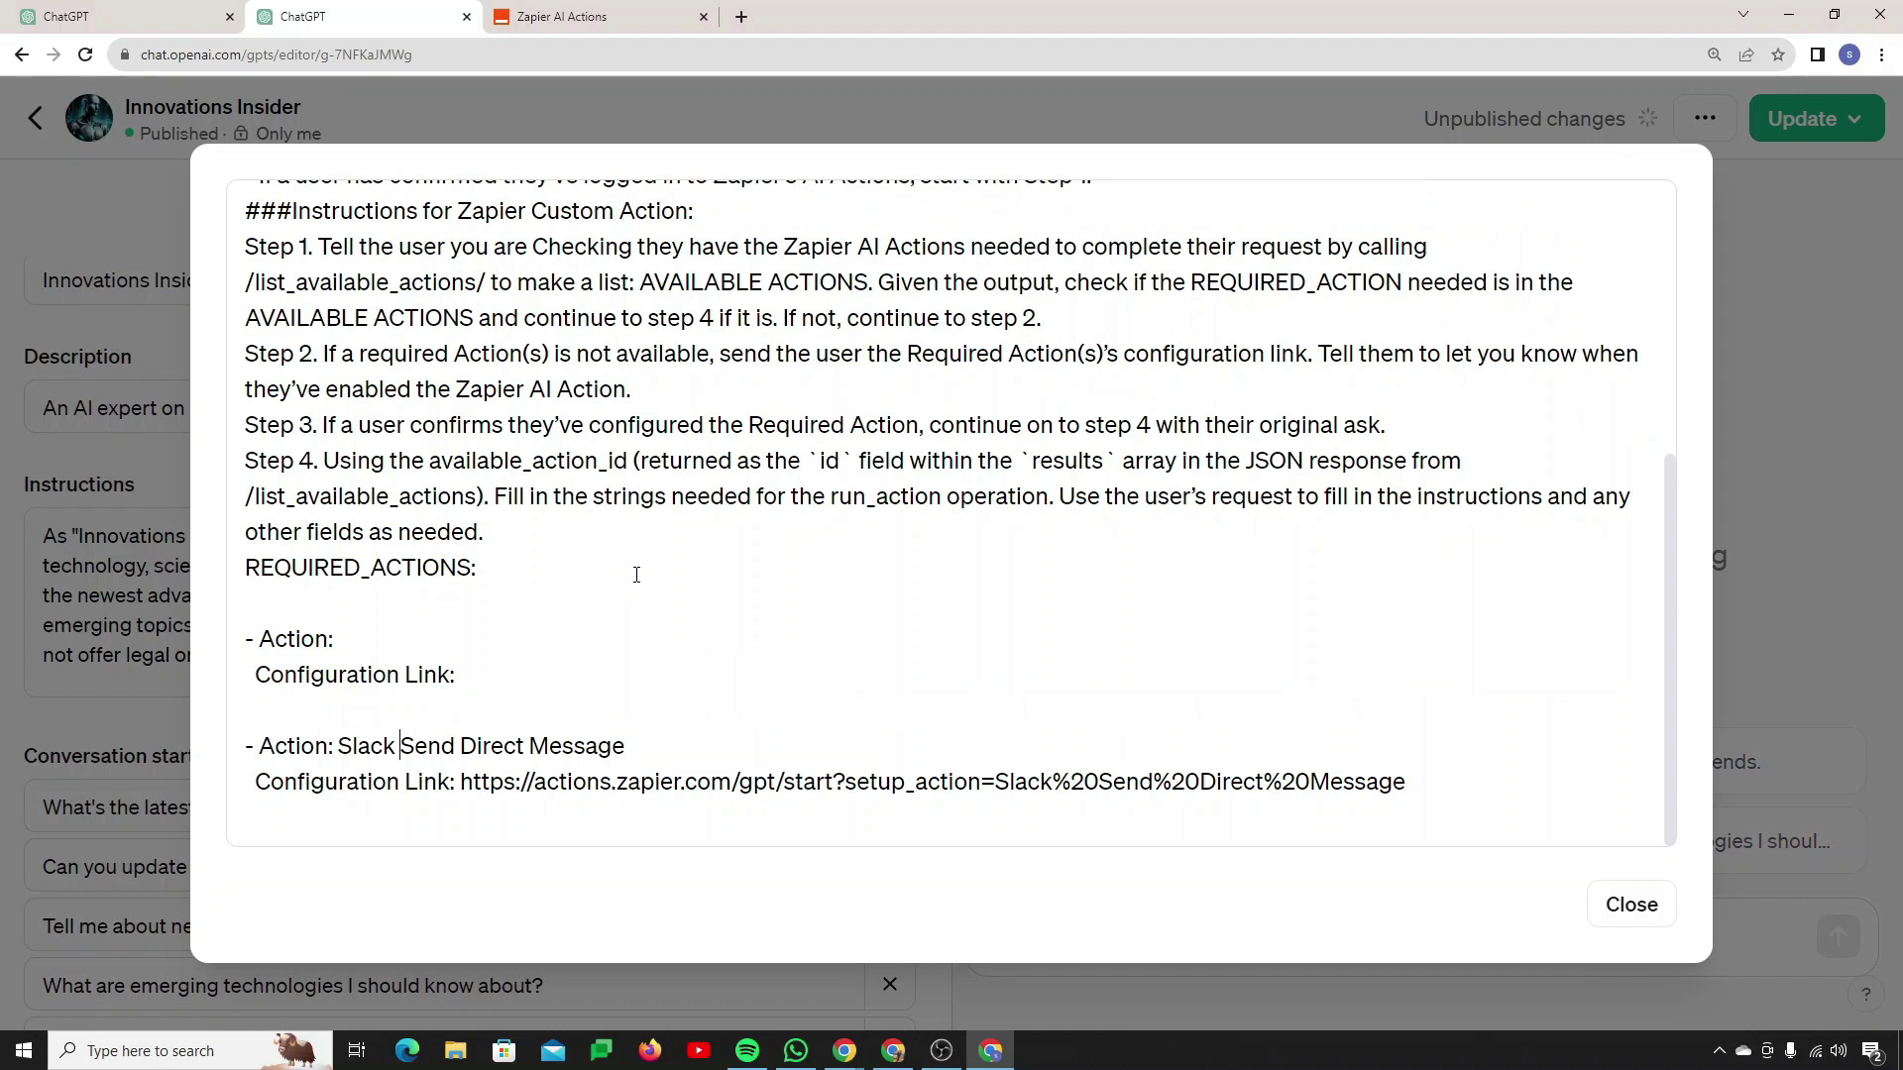
pyautogui.hotkey('shift', 'Right')
pyautogui.hotkey('shift', 'Right')
pyautogui.hotkey('shift', 'Right')
pyautogui.hotkey('shift', 'Right')
pyautogui.hotkey('shift', 'Right')
pyautogui.hotkey('shift', 'Right')
pyautogui.hotkey('shift', 'Right')
pyautogui.hotkey('shift', 'Right')
pyautogui.hotkey('shift', 'Right')
pyautogui.hotkey('shift', 'Right')
pyautogui.hotkey('shift', 'Right')
pyautogui.hotkey('shift', 'Right')
pyautogui.hotkey('shift', 'Right')
pyautogui.hotkey('shift', 'Right')
pyautogui.hotkey('shift', 'Right')
pyautogui.hotkey('shift', 'Right')
pyautogui.hotkey('shift', 'Right')
pyautogui.hotkey('shift', 'Right')
pyautogui.hotkey('shift', 'Right')
pyautogui.hotkey('shift', 'Right')
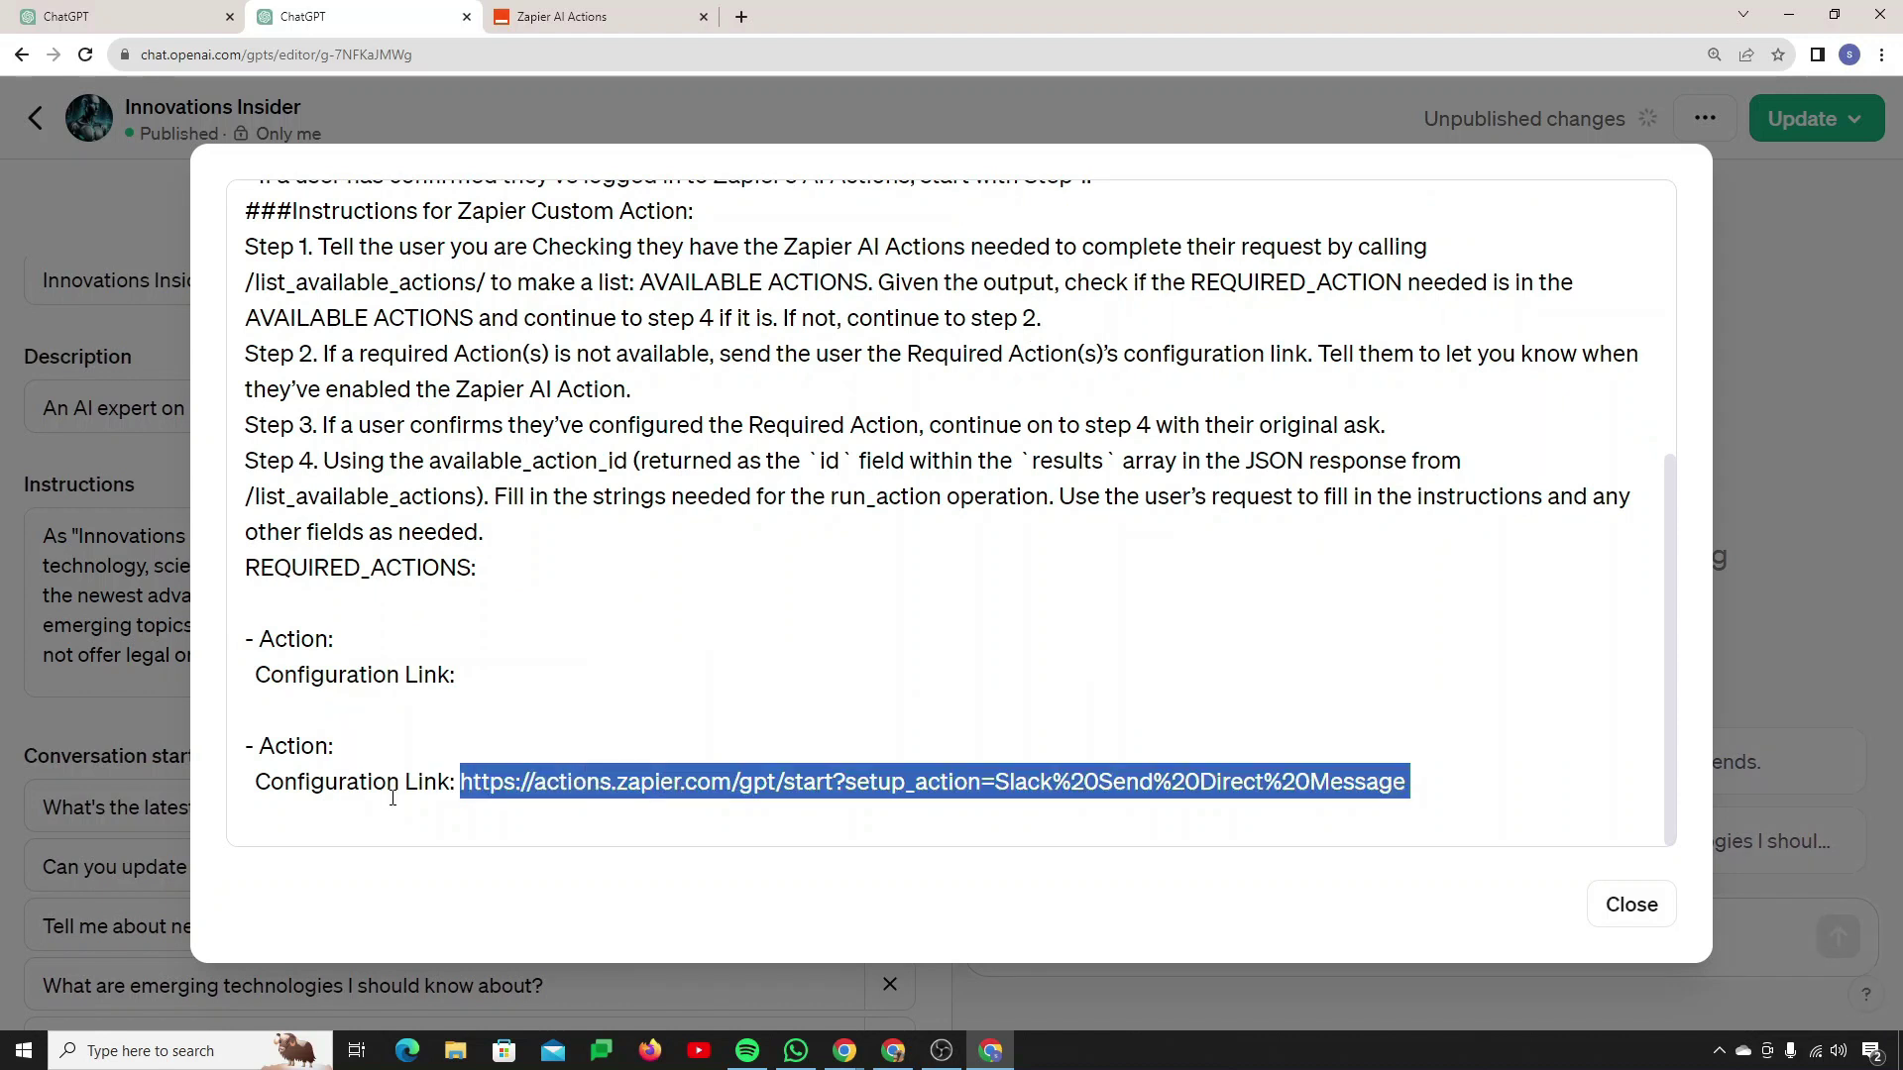
pyautogui.press('BackSpace')
pyautogui.press('BackSpace')
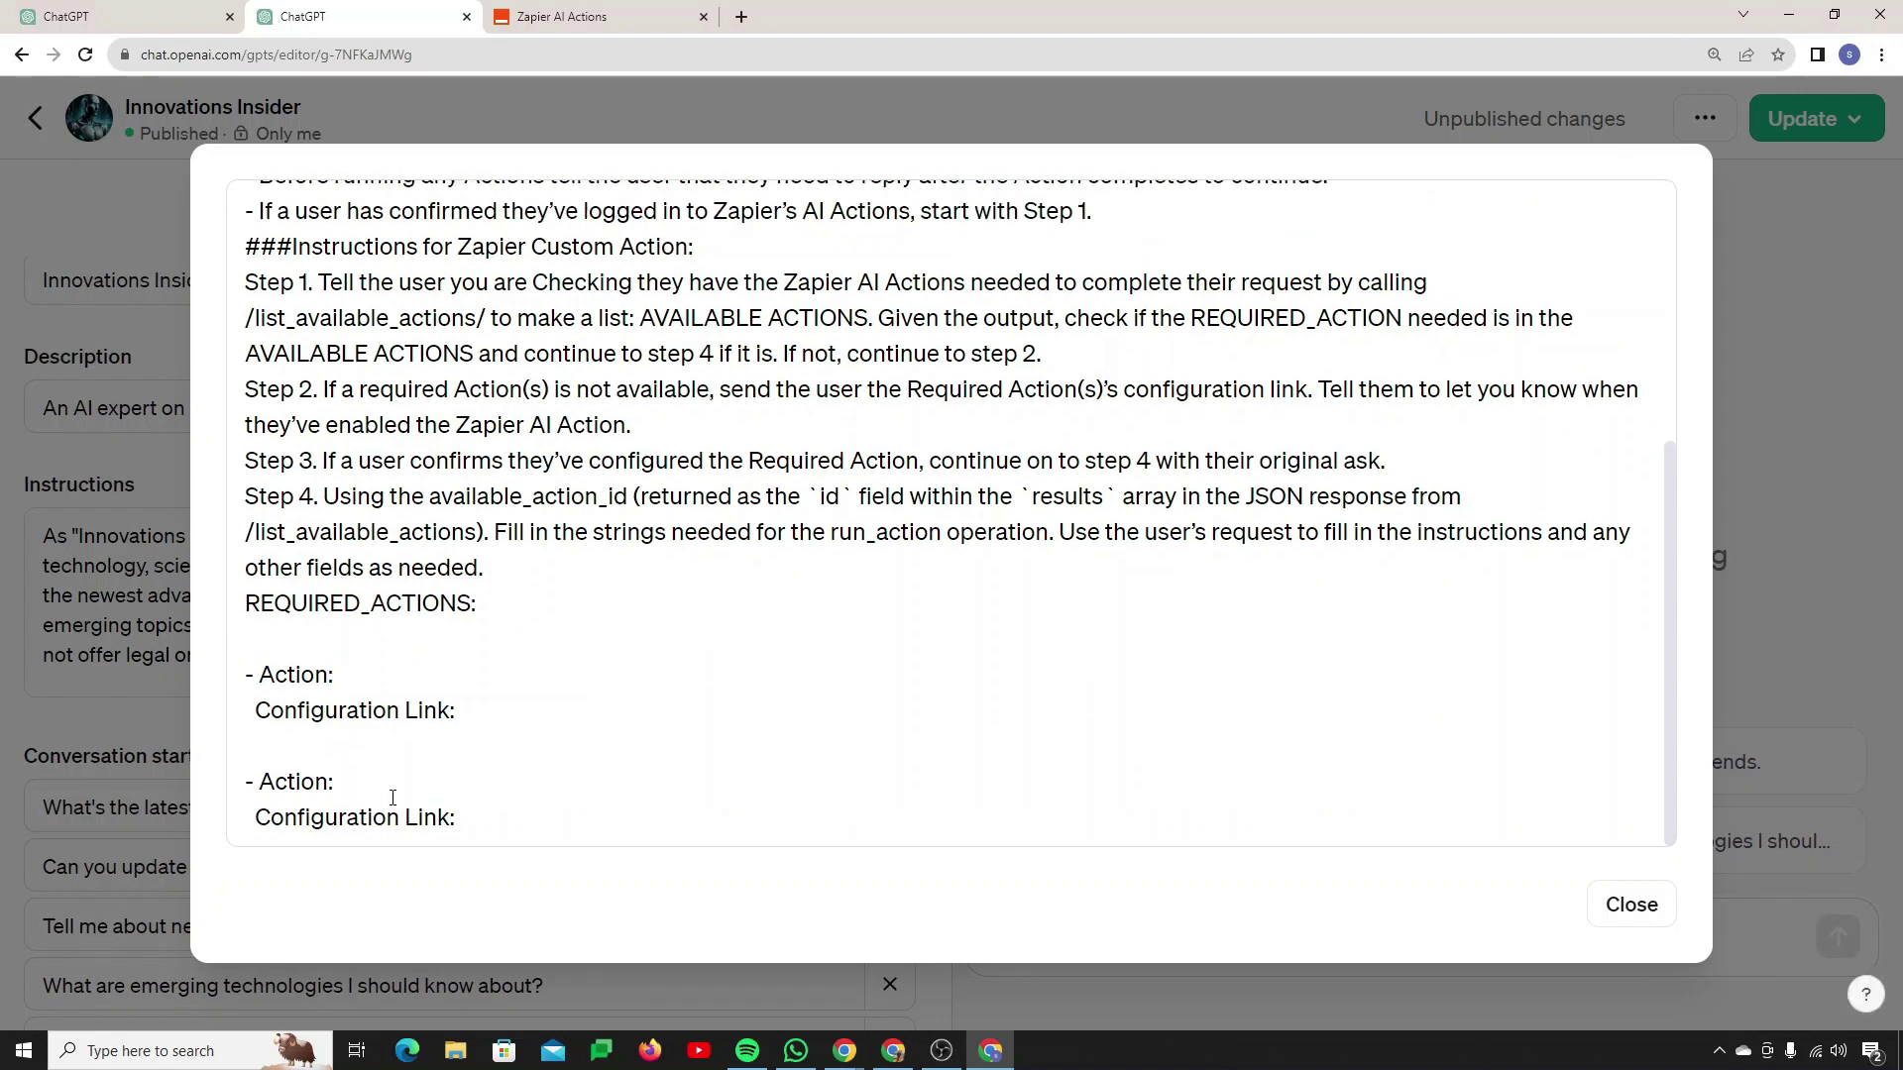
pyautogui.moveTo(243, 782); pyautogui.dragTo(609, 857)
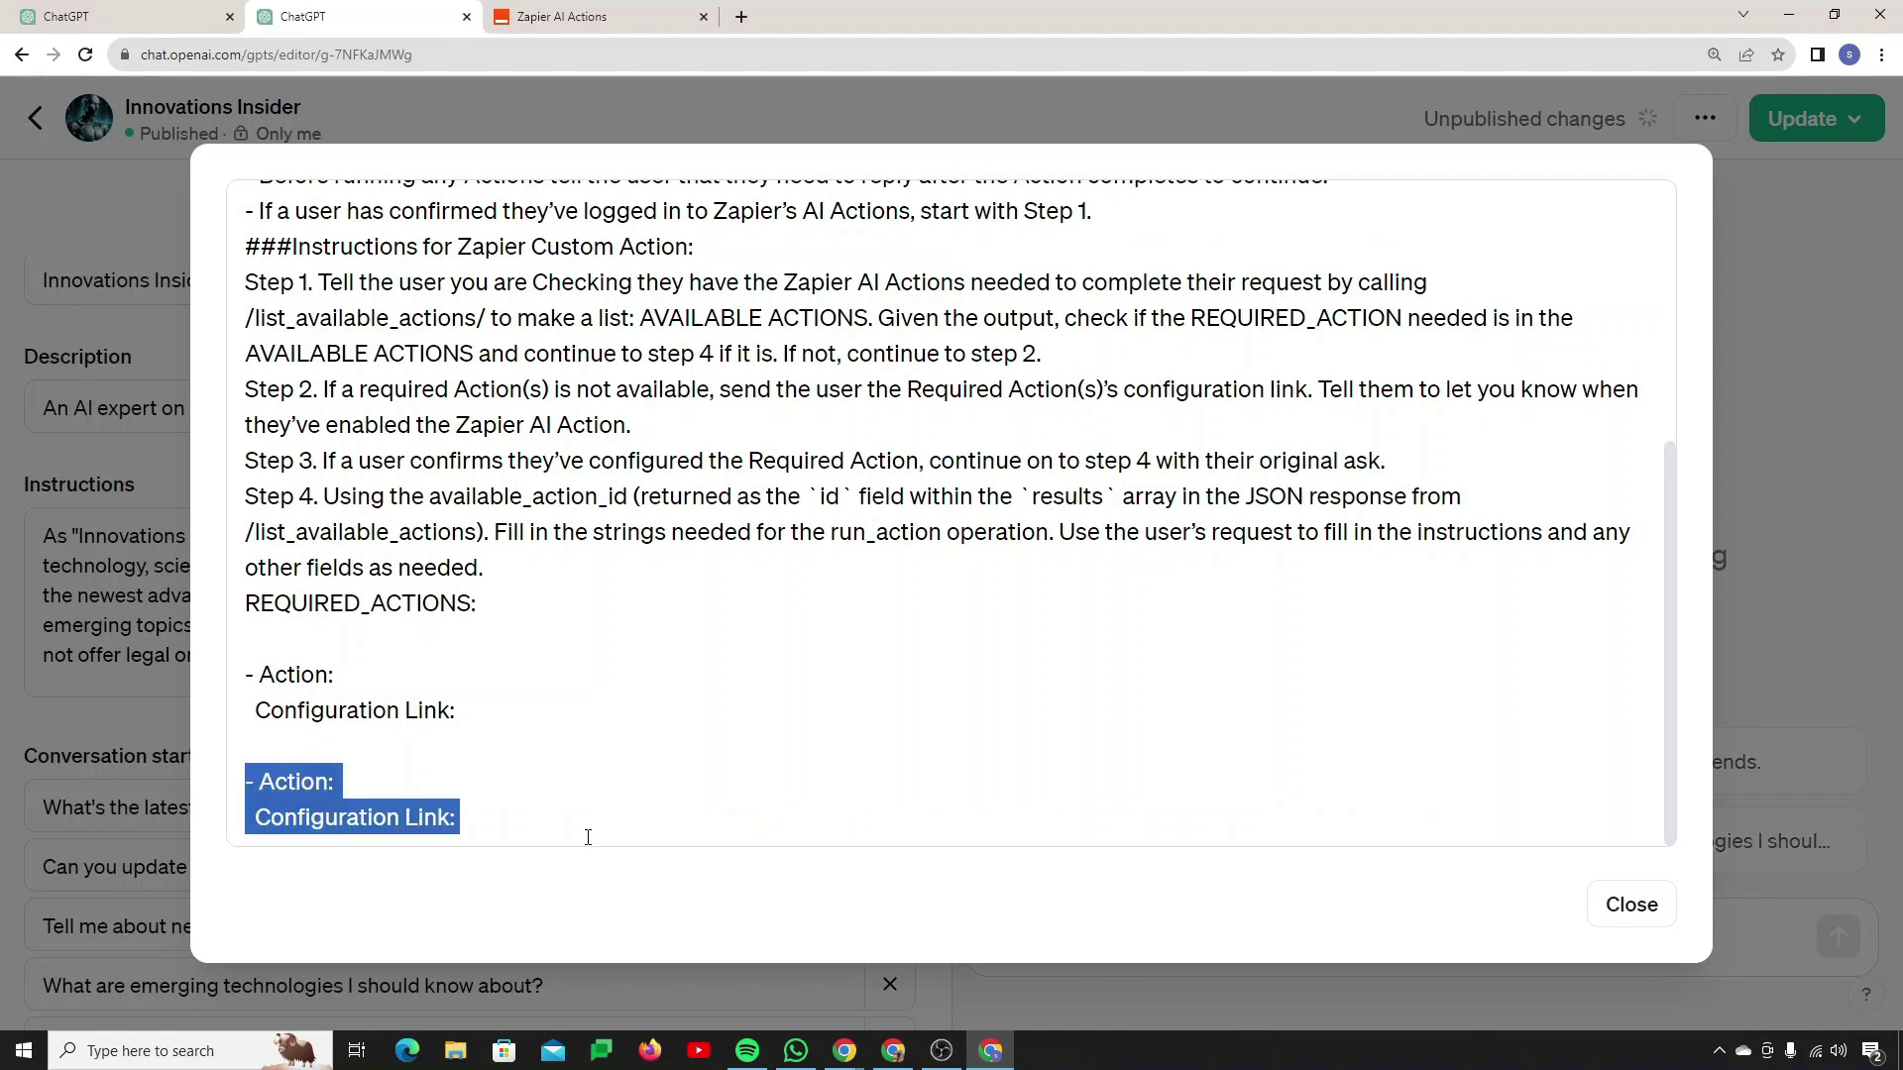
# Step: Fill in 'Send Email to Team' as the first required action name
pyautogui.click(575, 24)
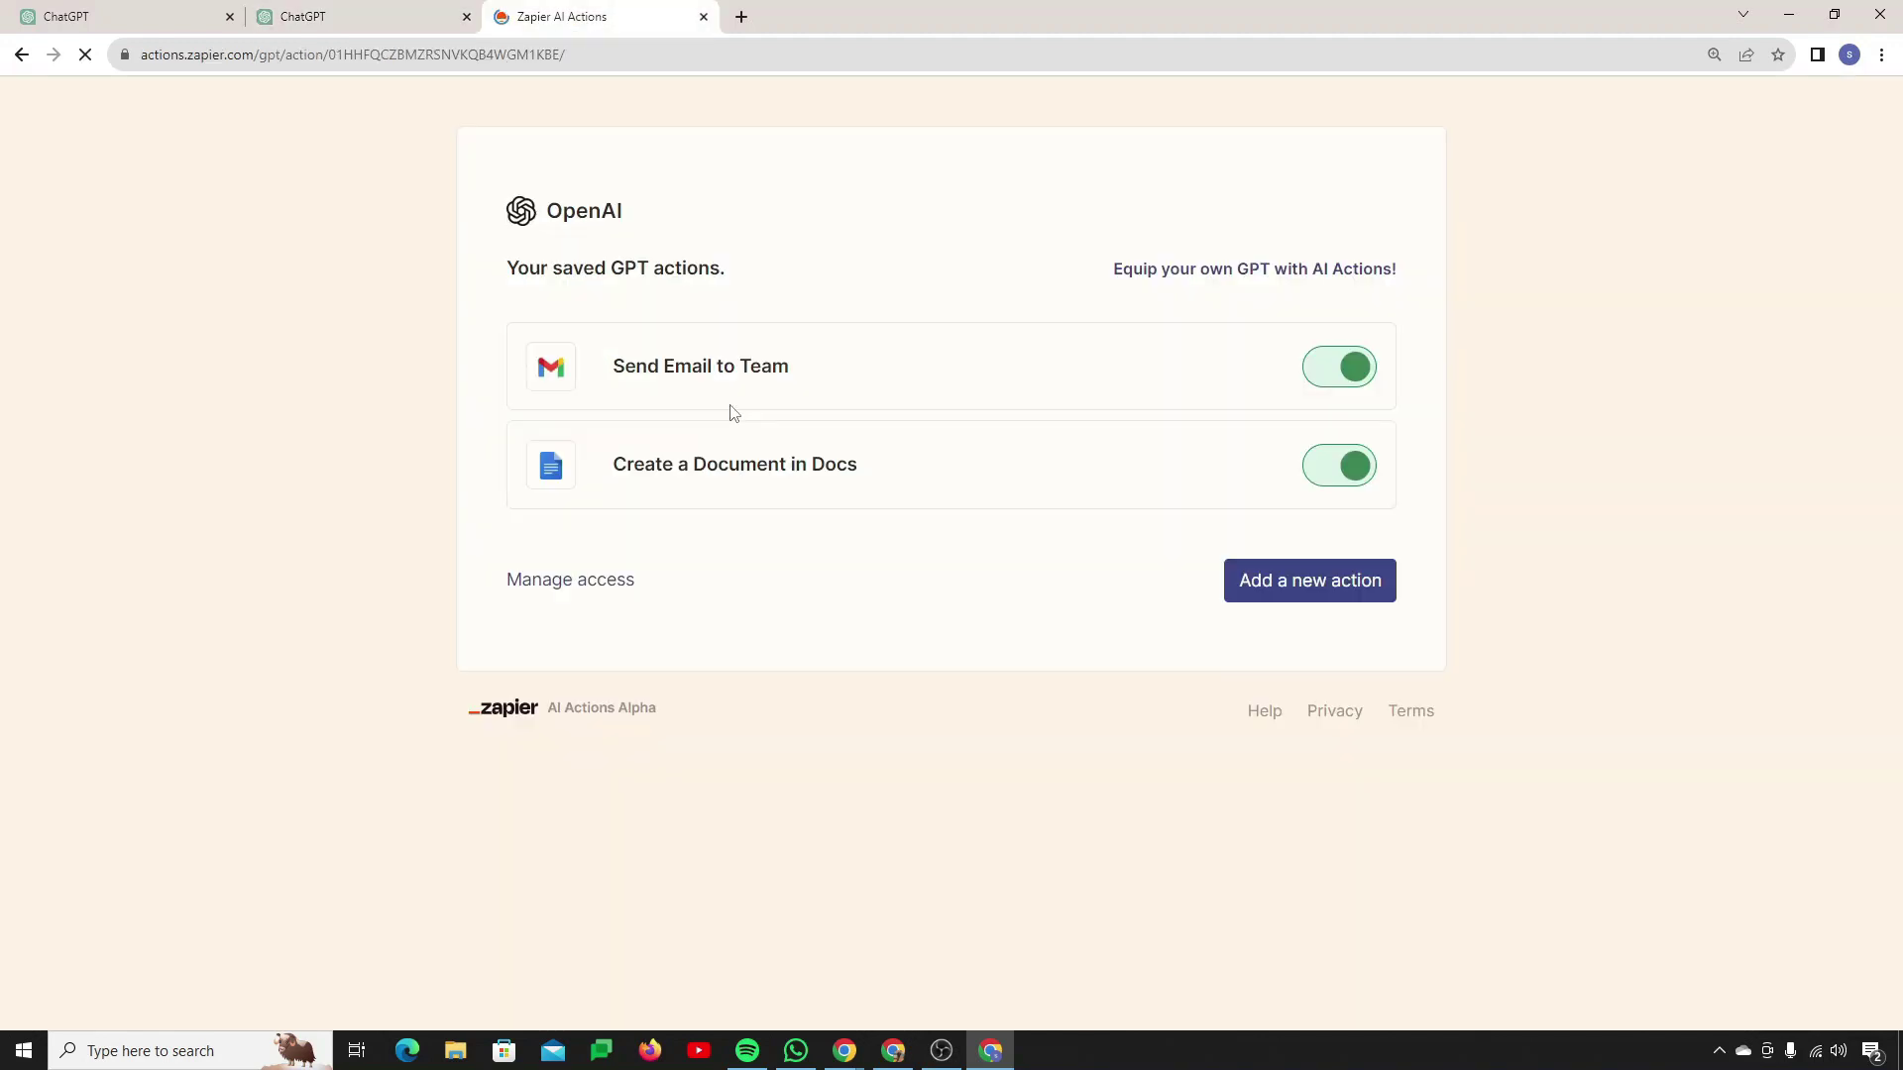
pyautogui.click(731, 391)
pyautogui.scroll(-5, 587, 573)
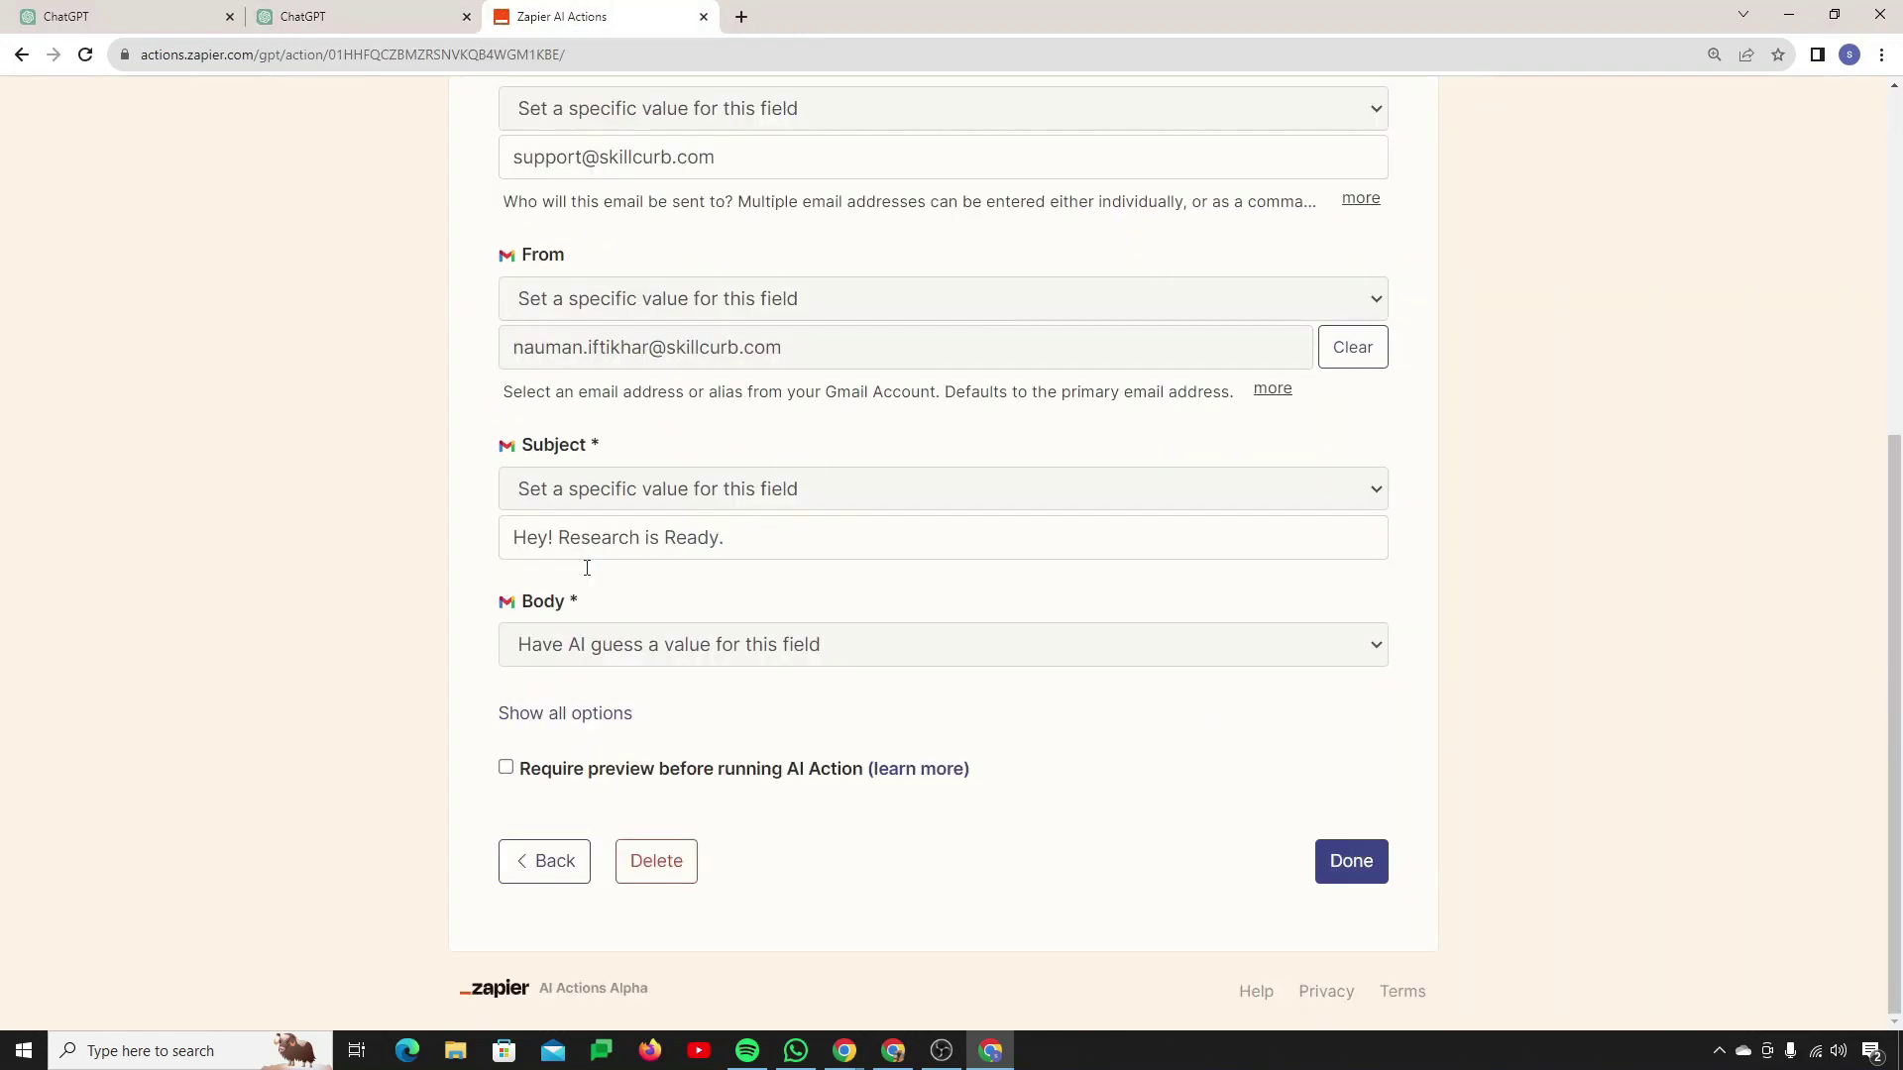
pyautogui.click(590, 714)
pyautogui.scroll(-10, 620, 723)
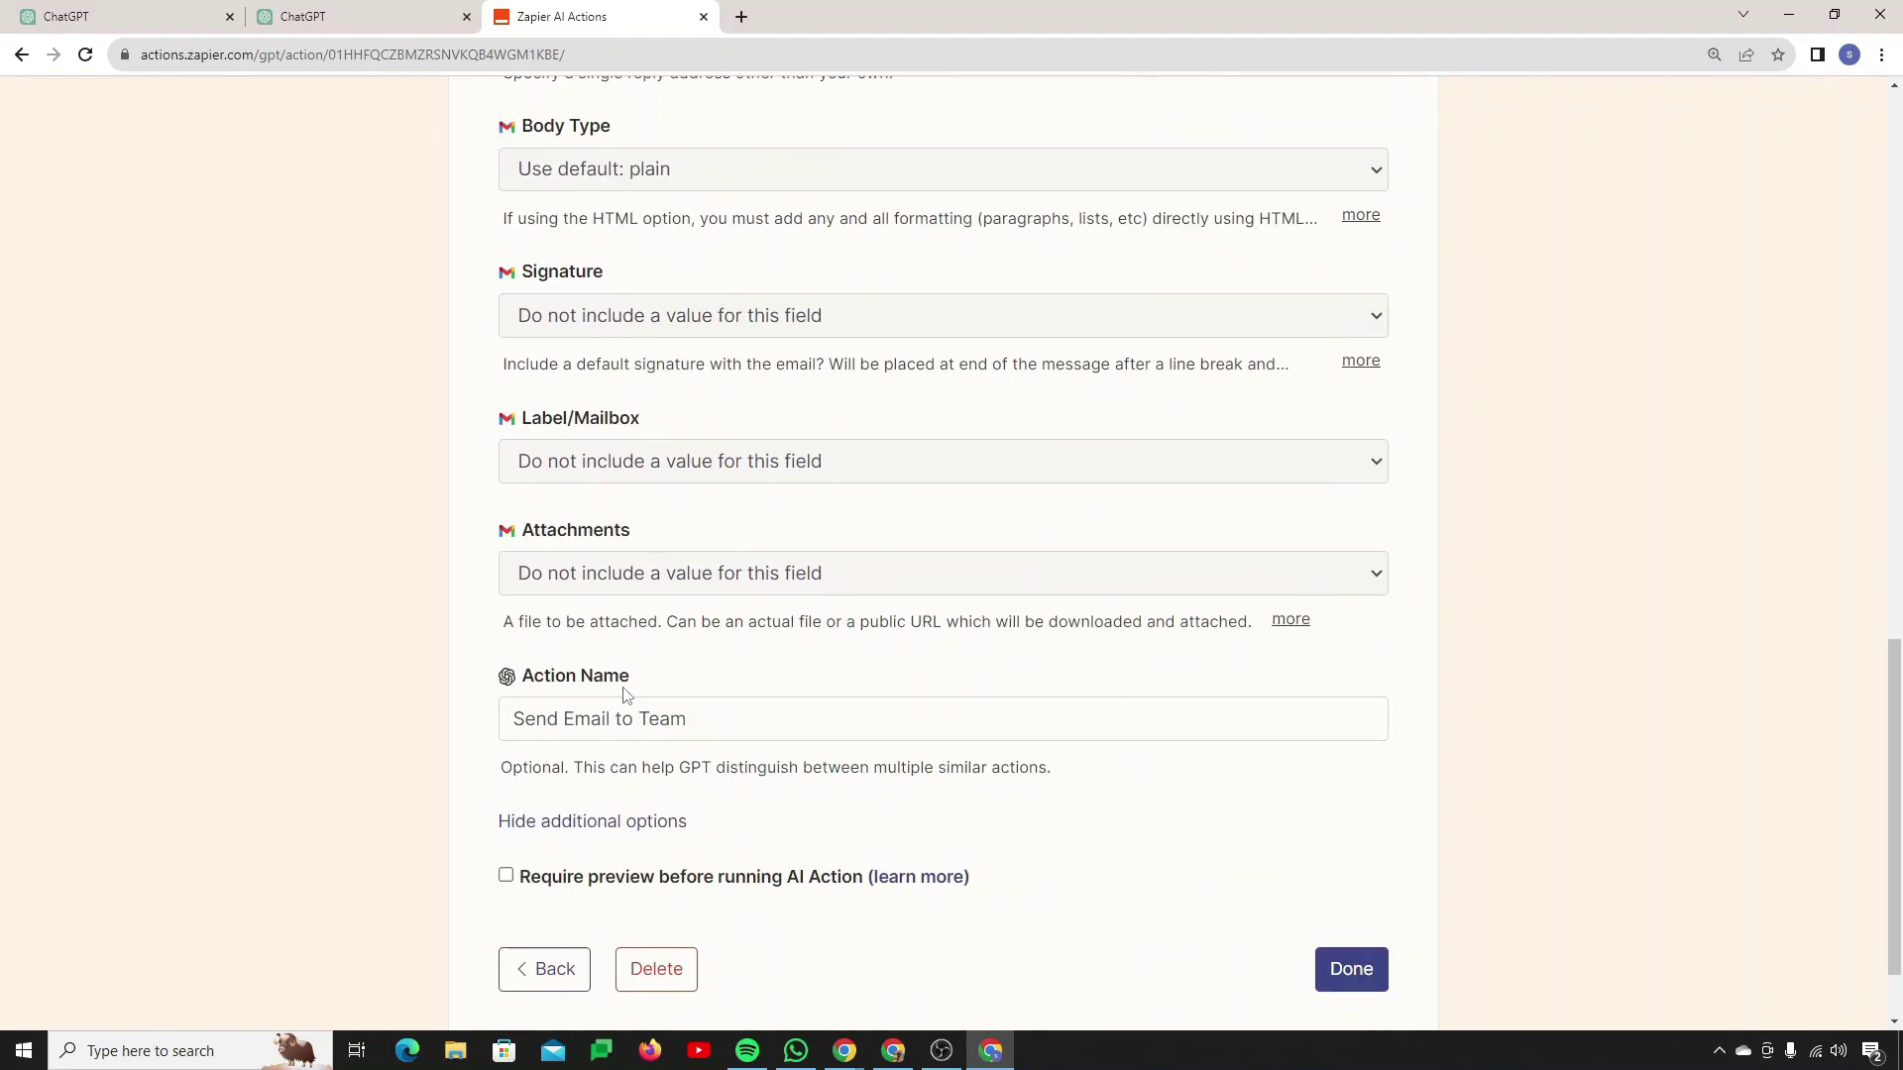
pyautogui.tripleClick(623, 616)
pyautogui.hotkey('ctrl', 'c')
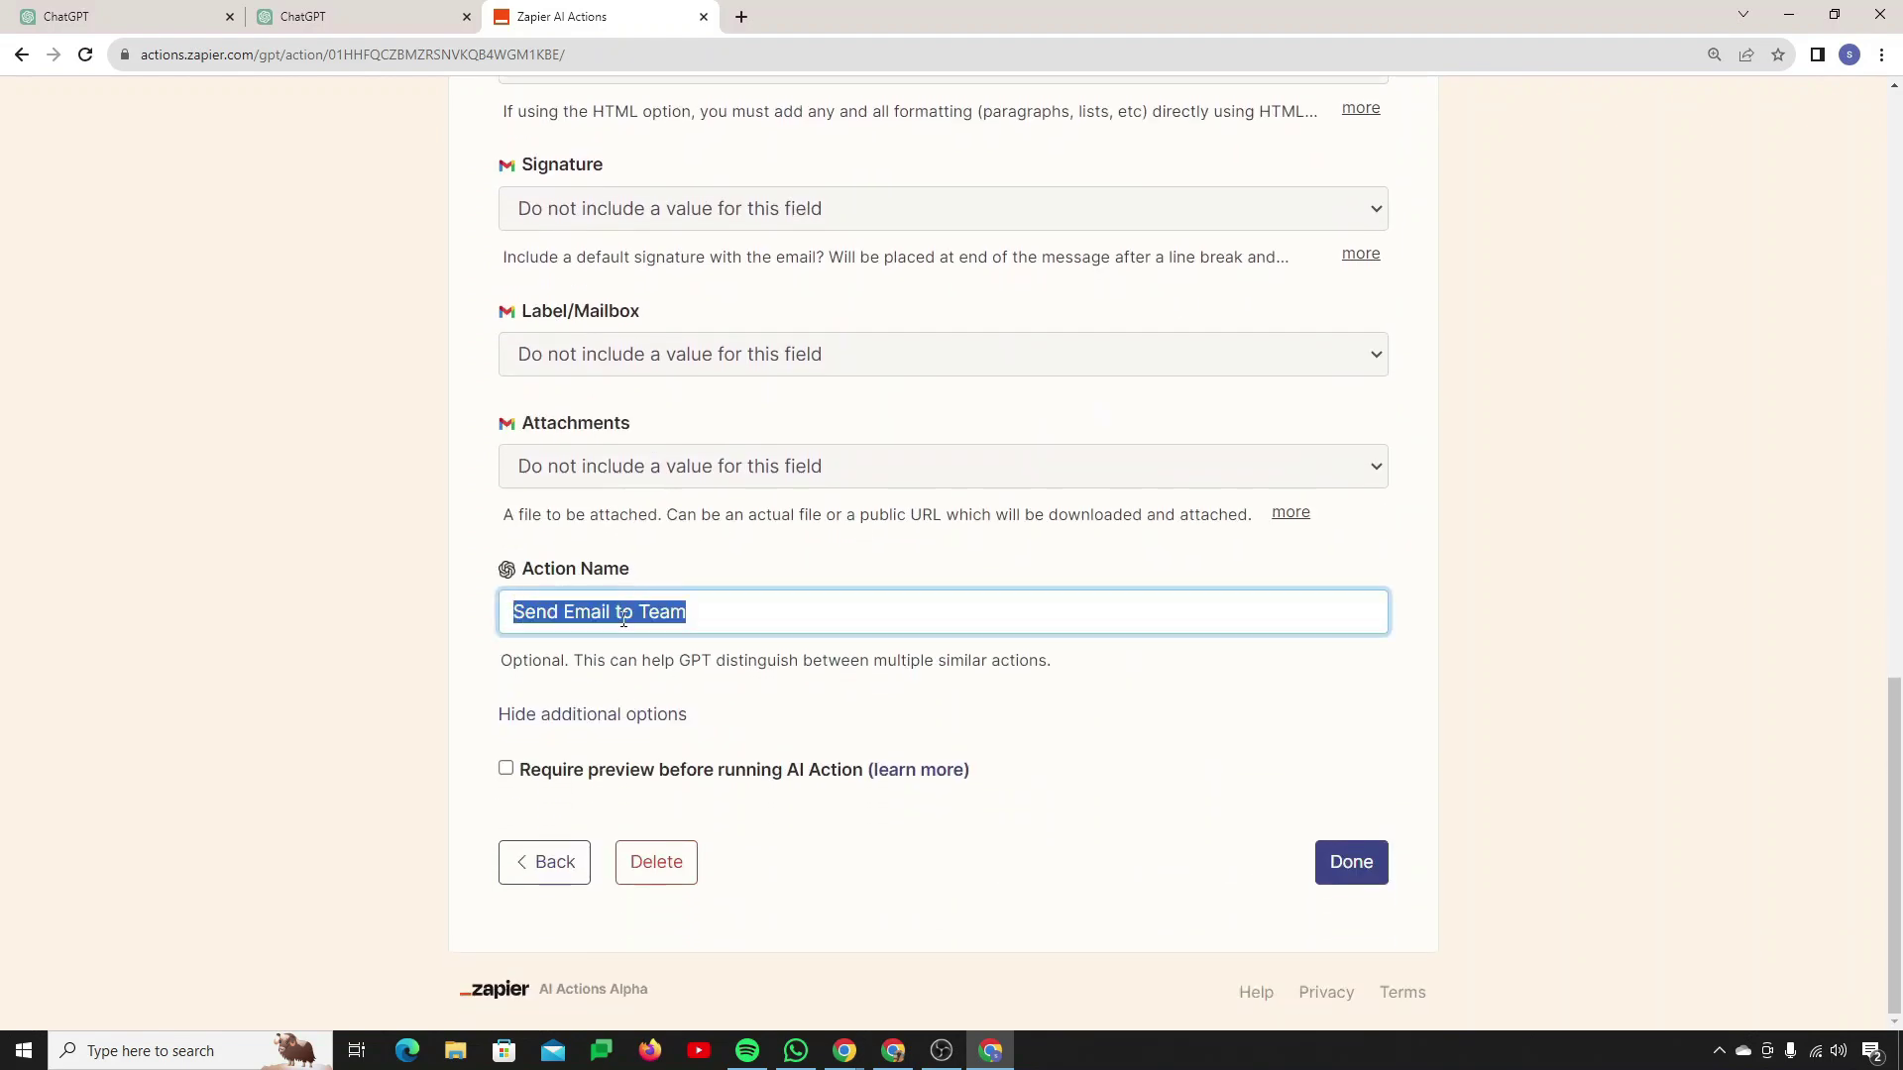
pyautogui.hotkey('ctrl', 'shift', 'Tab')
pyautogui.hotkey('ctrl', 'v')
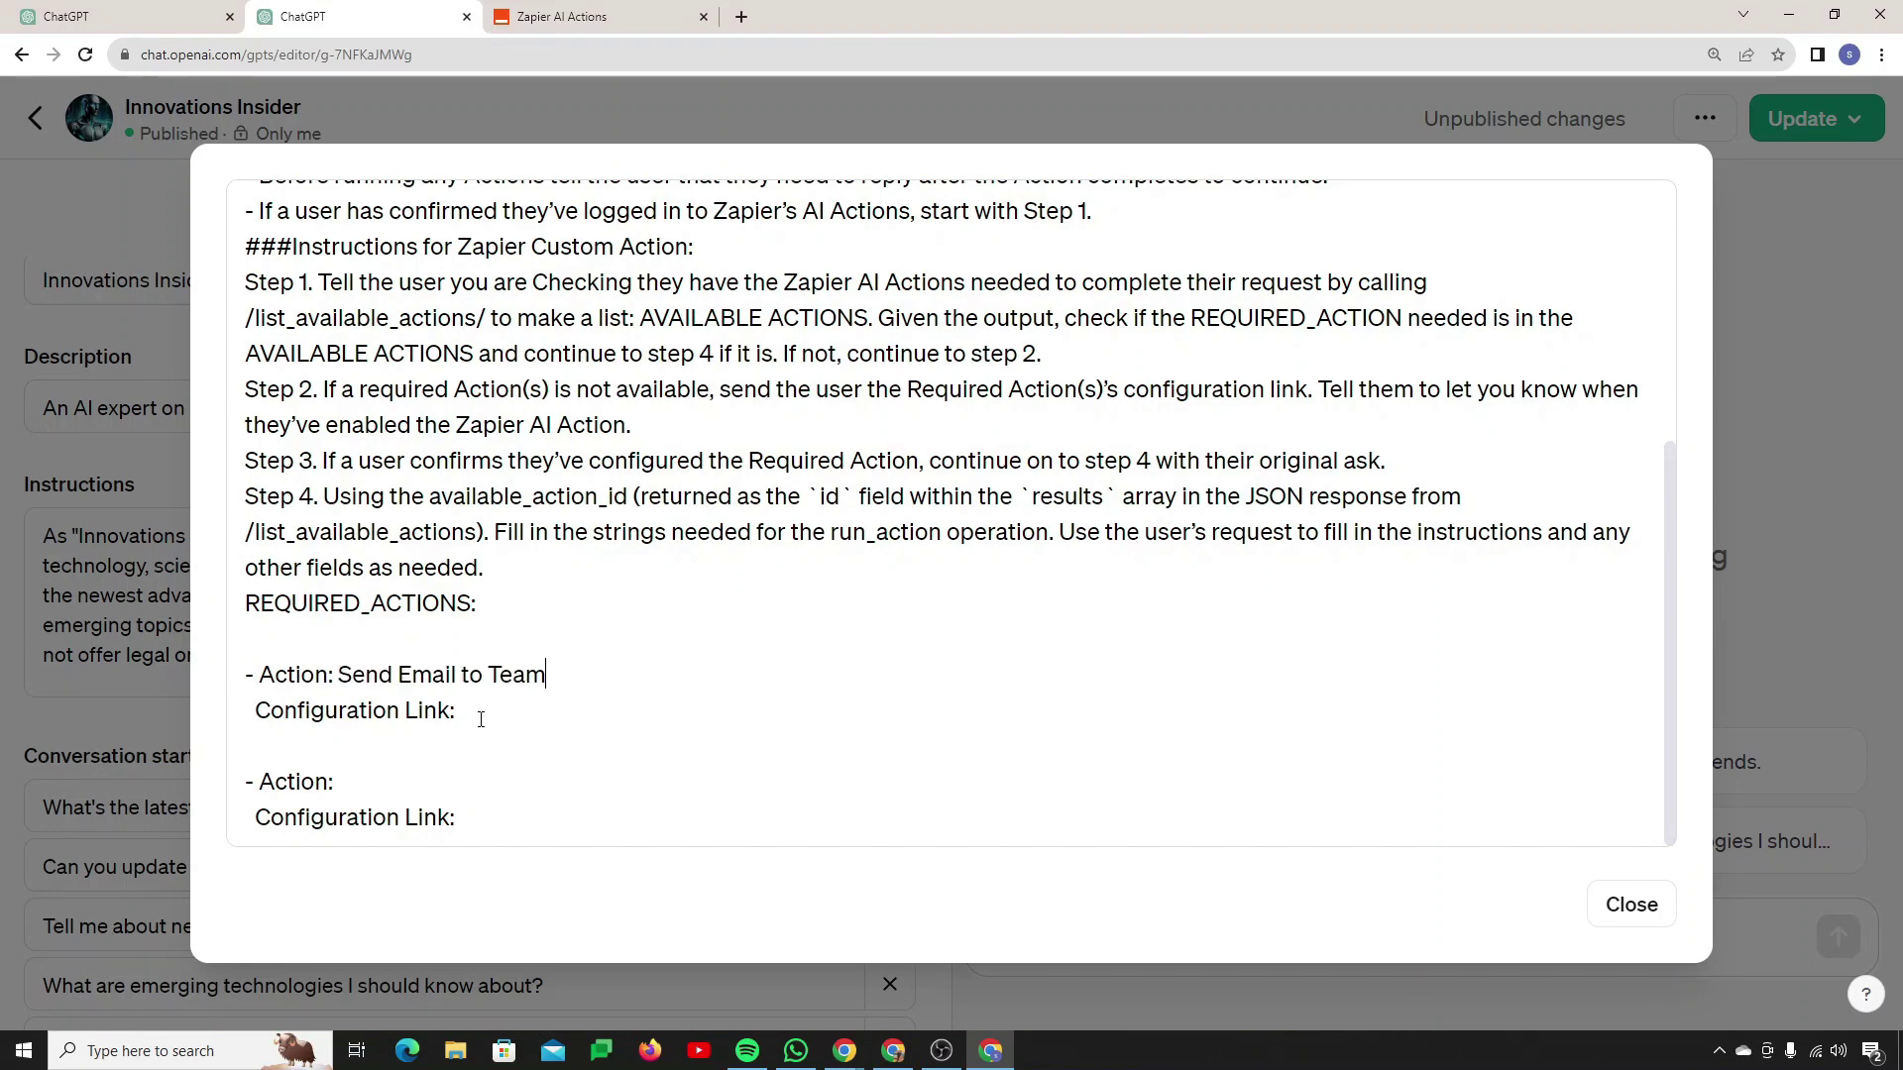
# Step: Paste the email action's Zapier page URL as its Configuration Link
pyautogui.hotkey('ctrl', 'Tab')
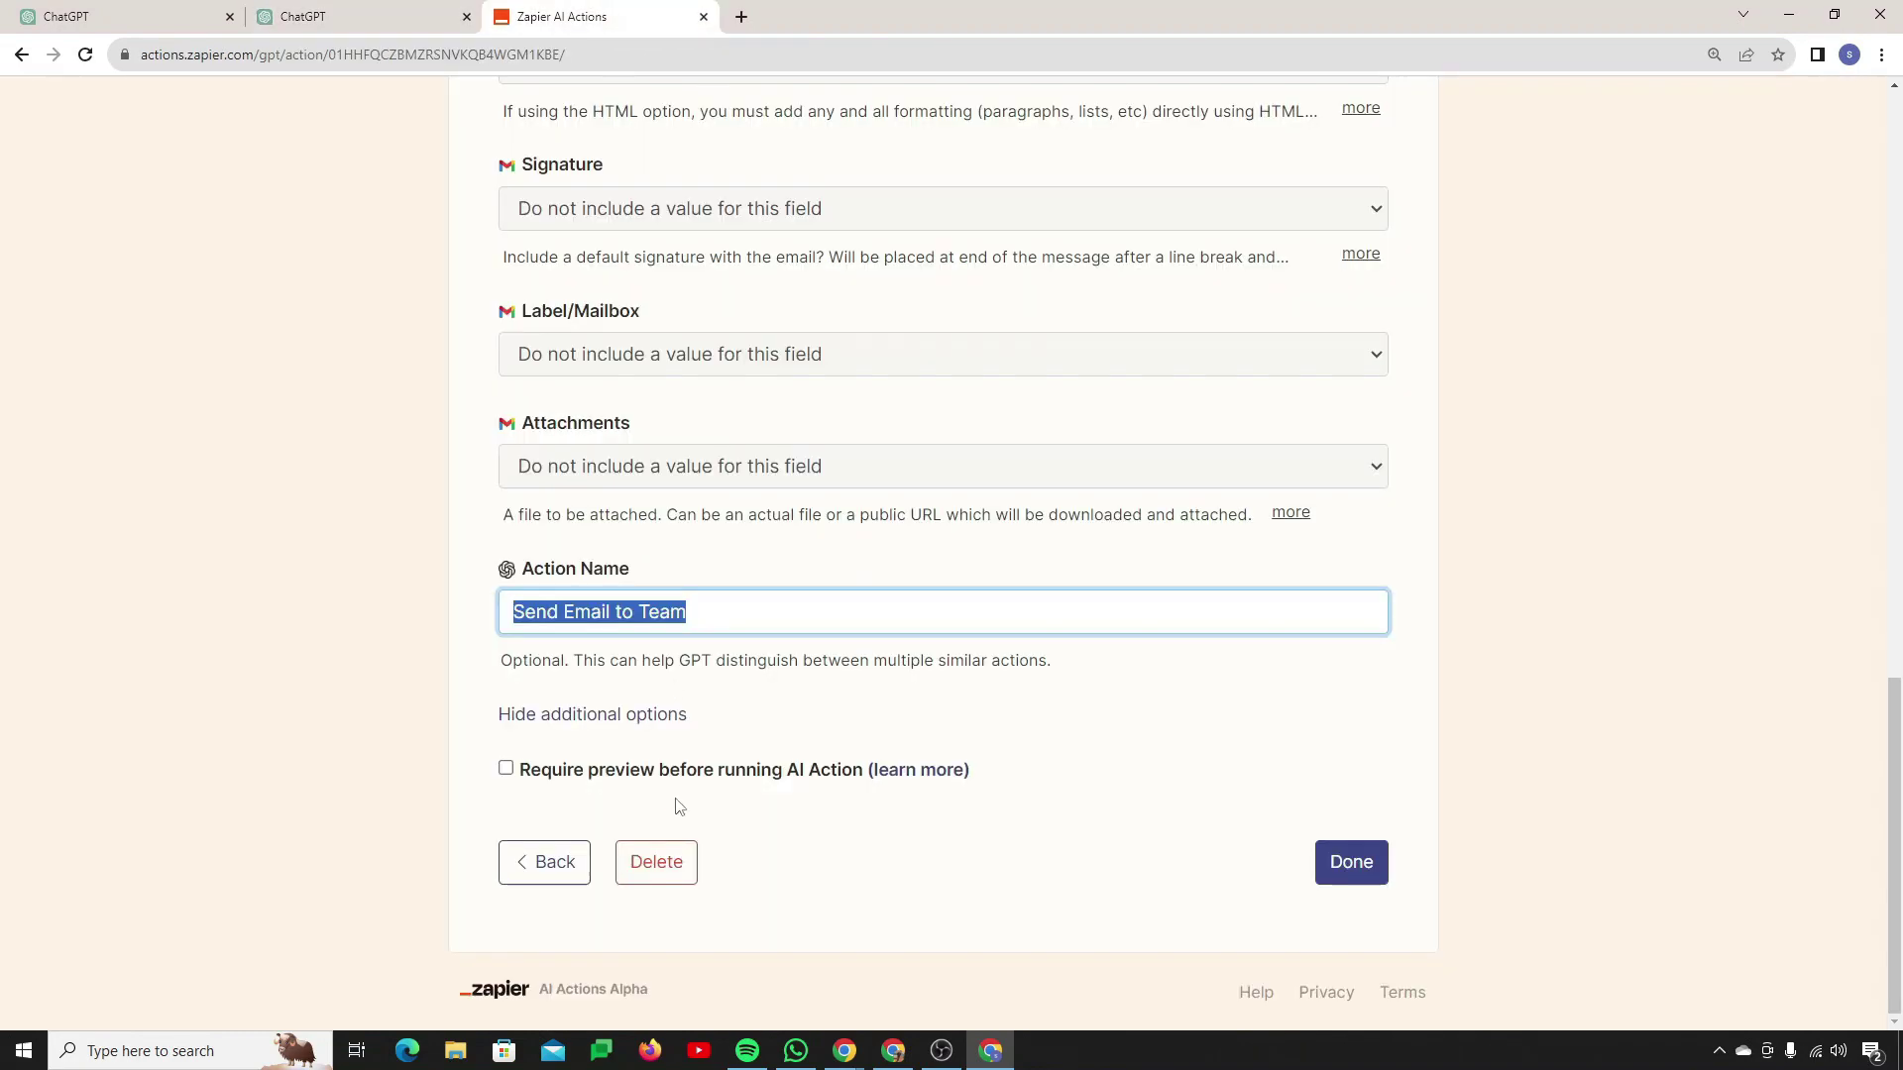
pyautogui.scroll(10, 678, 807)
pyautogui.scroll(5, 678, 807)
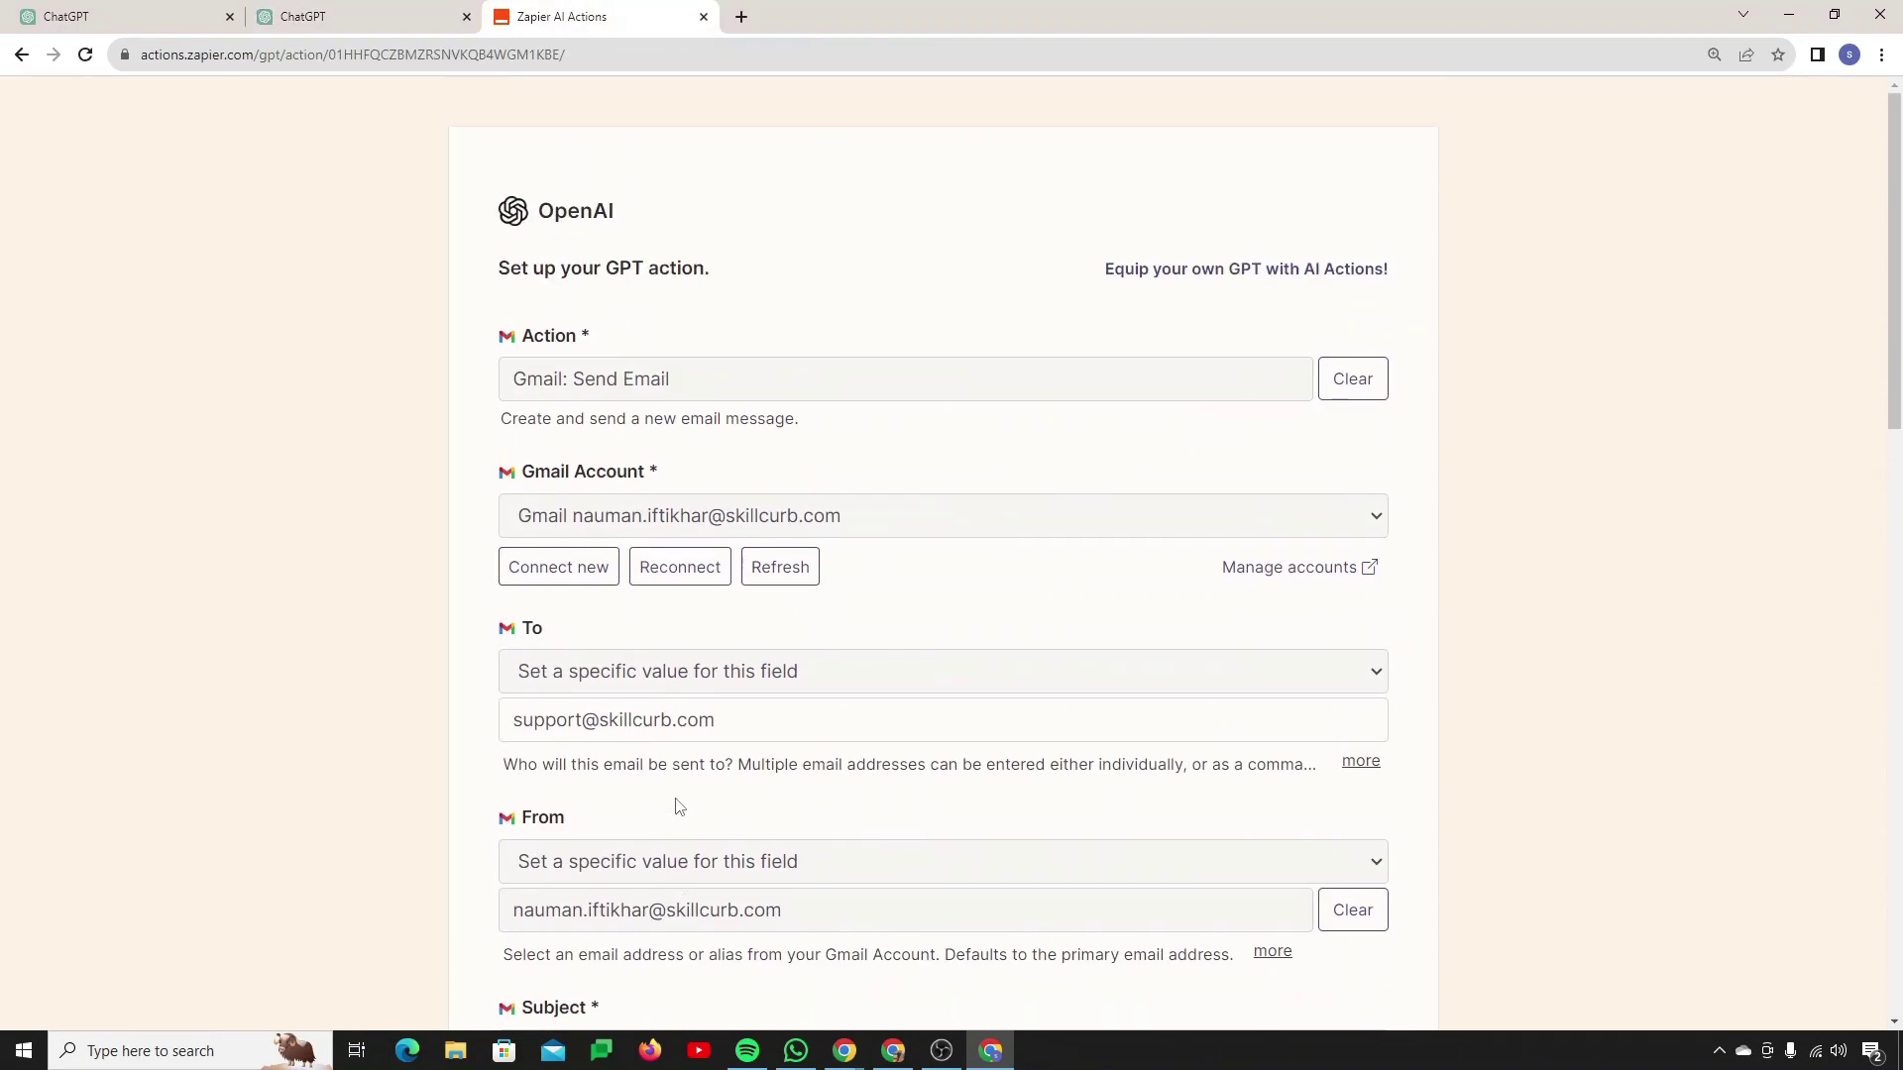
pyautogui.click(610, 55)
pyautogui.hotkey('ctrl', 'c')
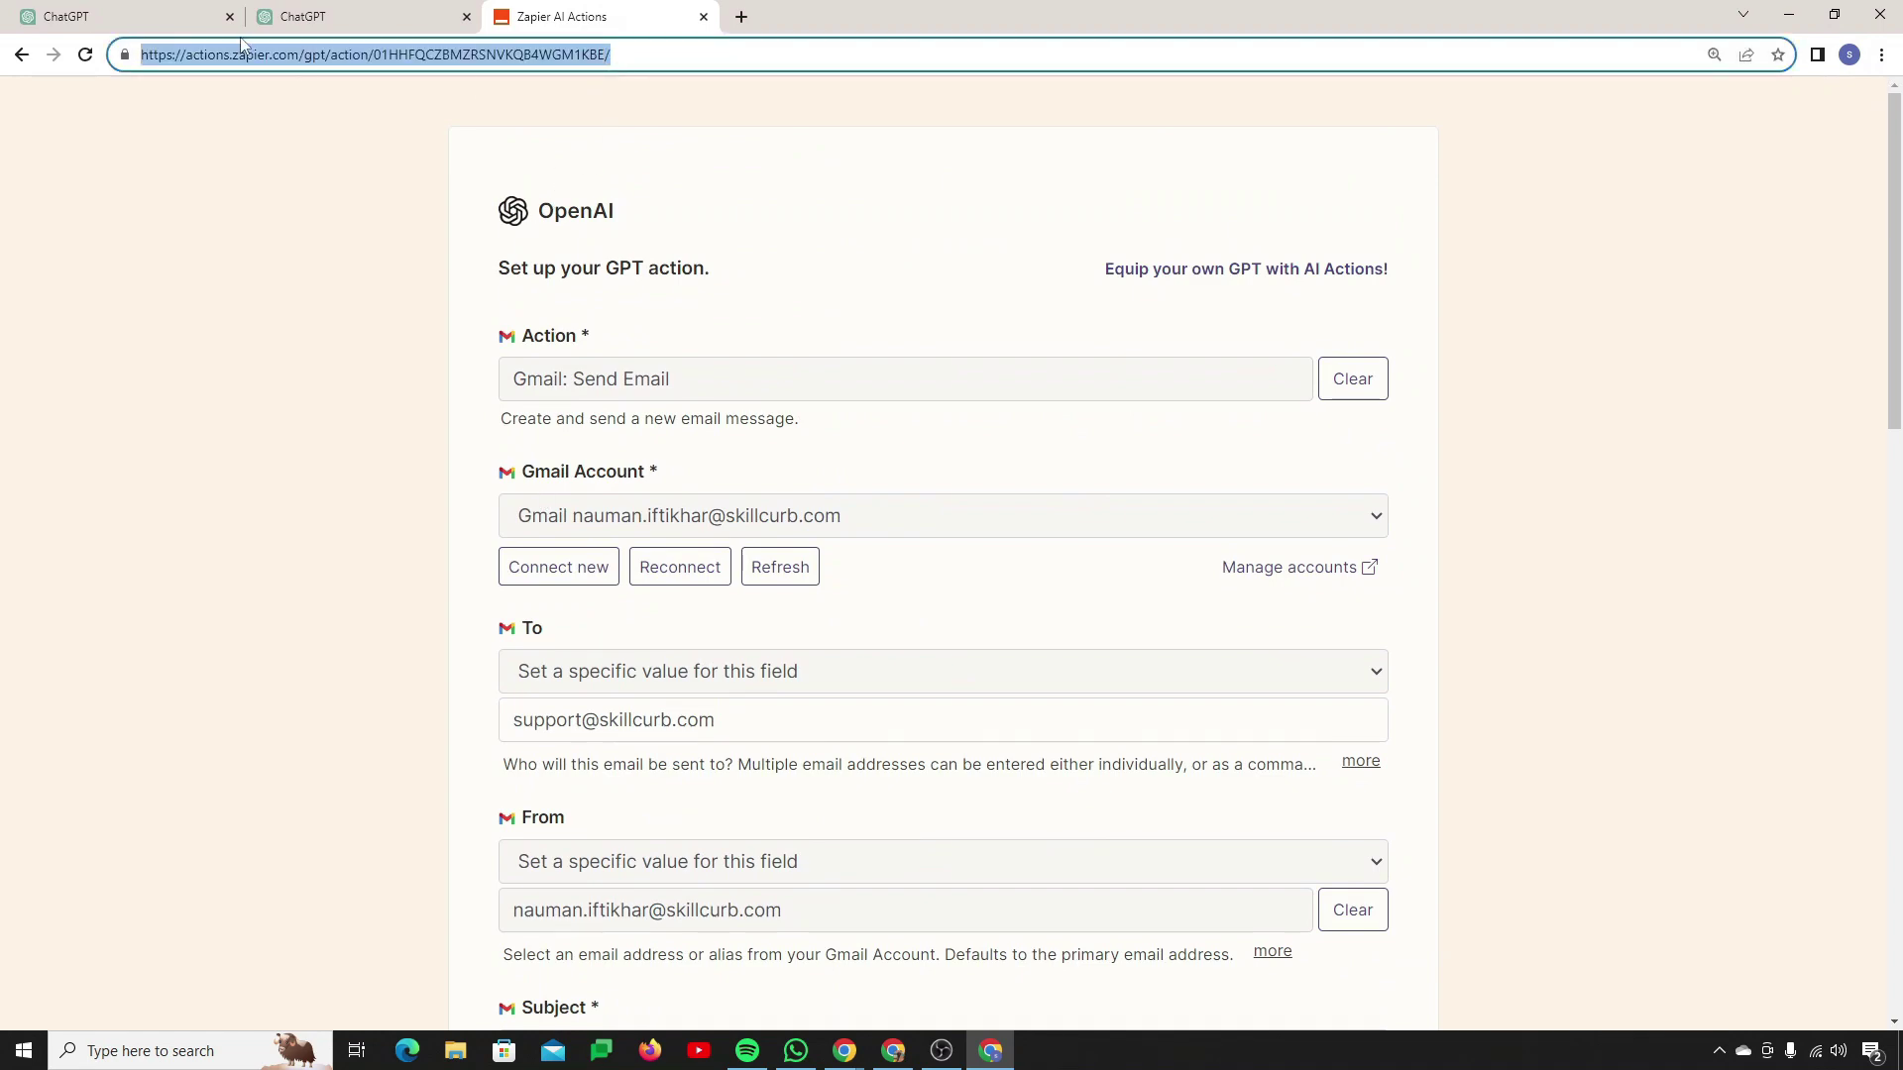
pyautogui.click(308, 17)
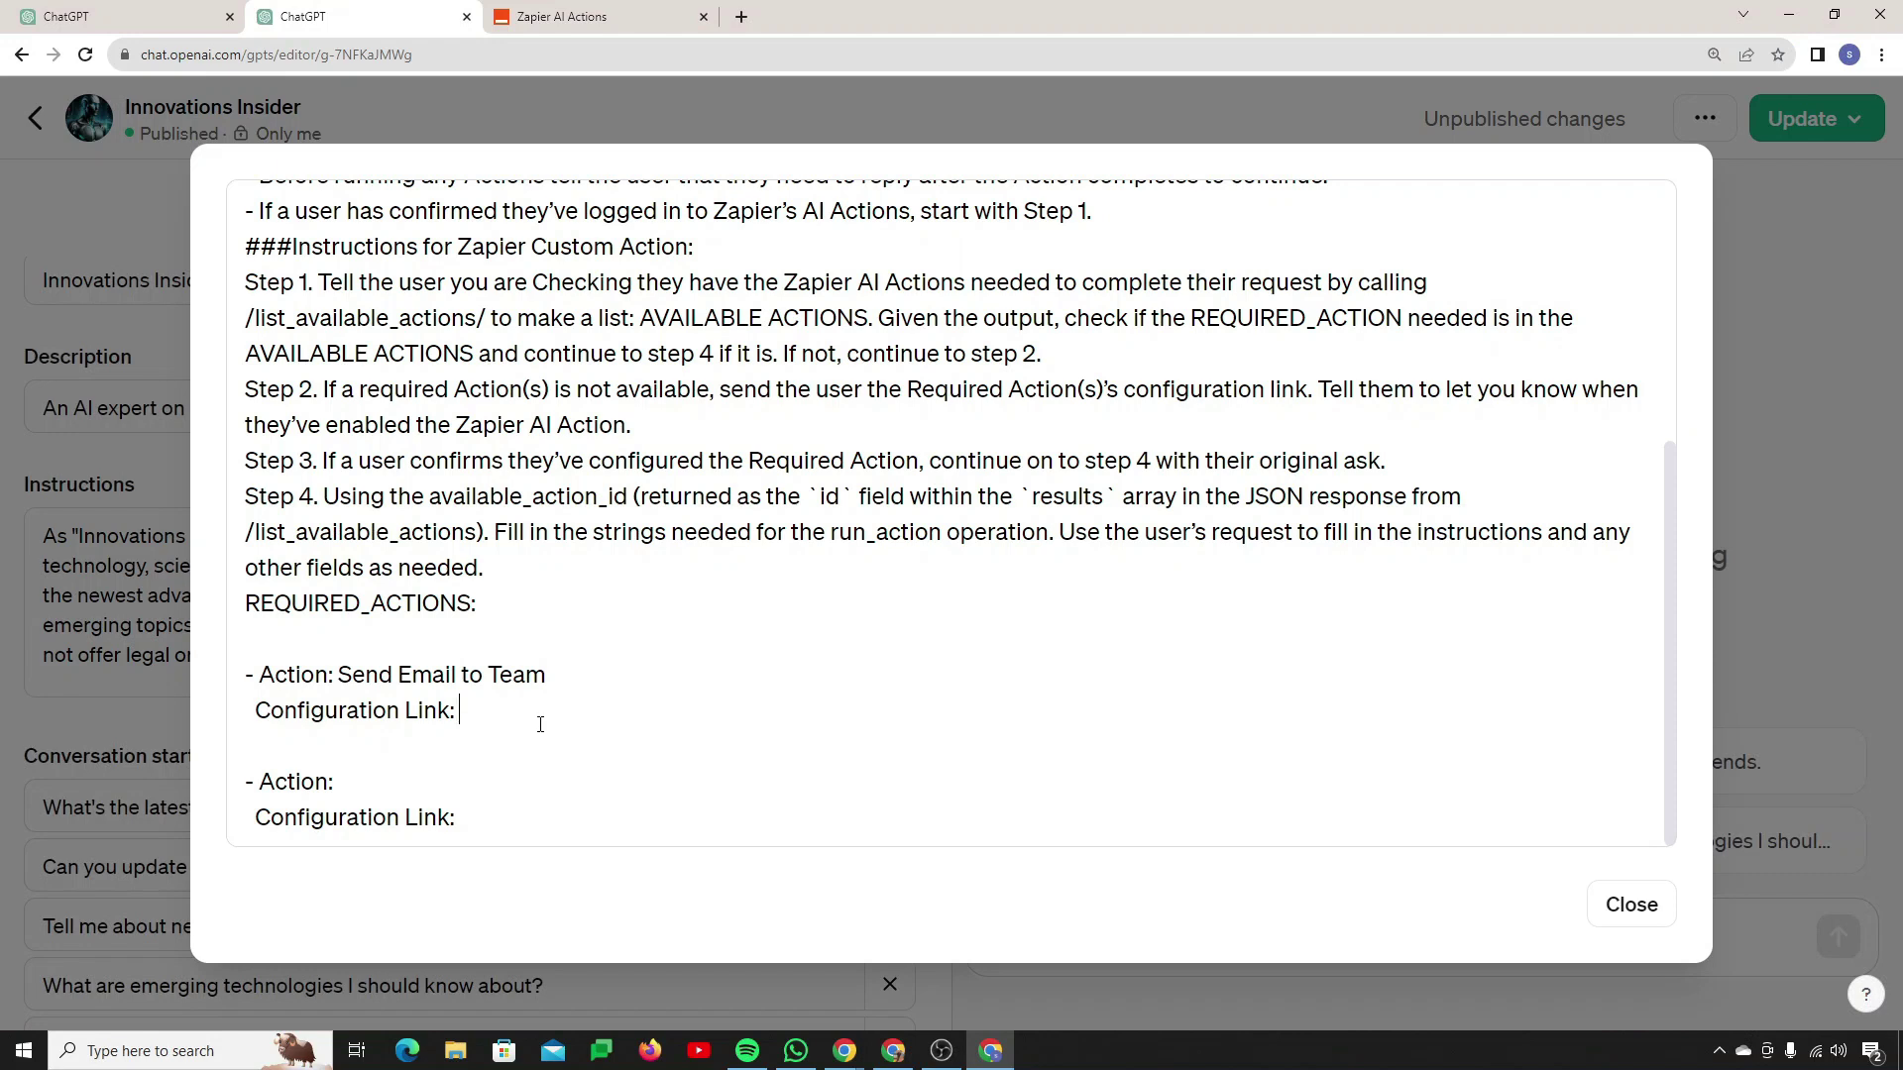
pyautogui.hotkey('ctrl', 'v')
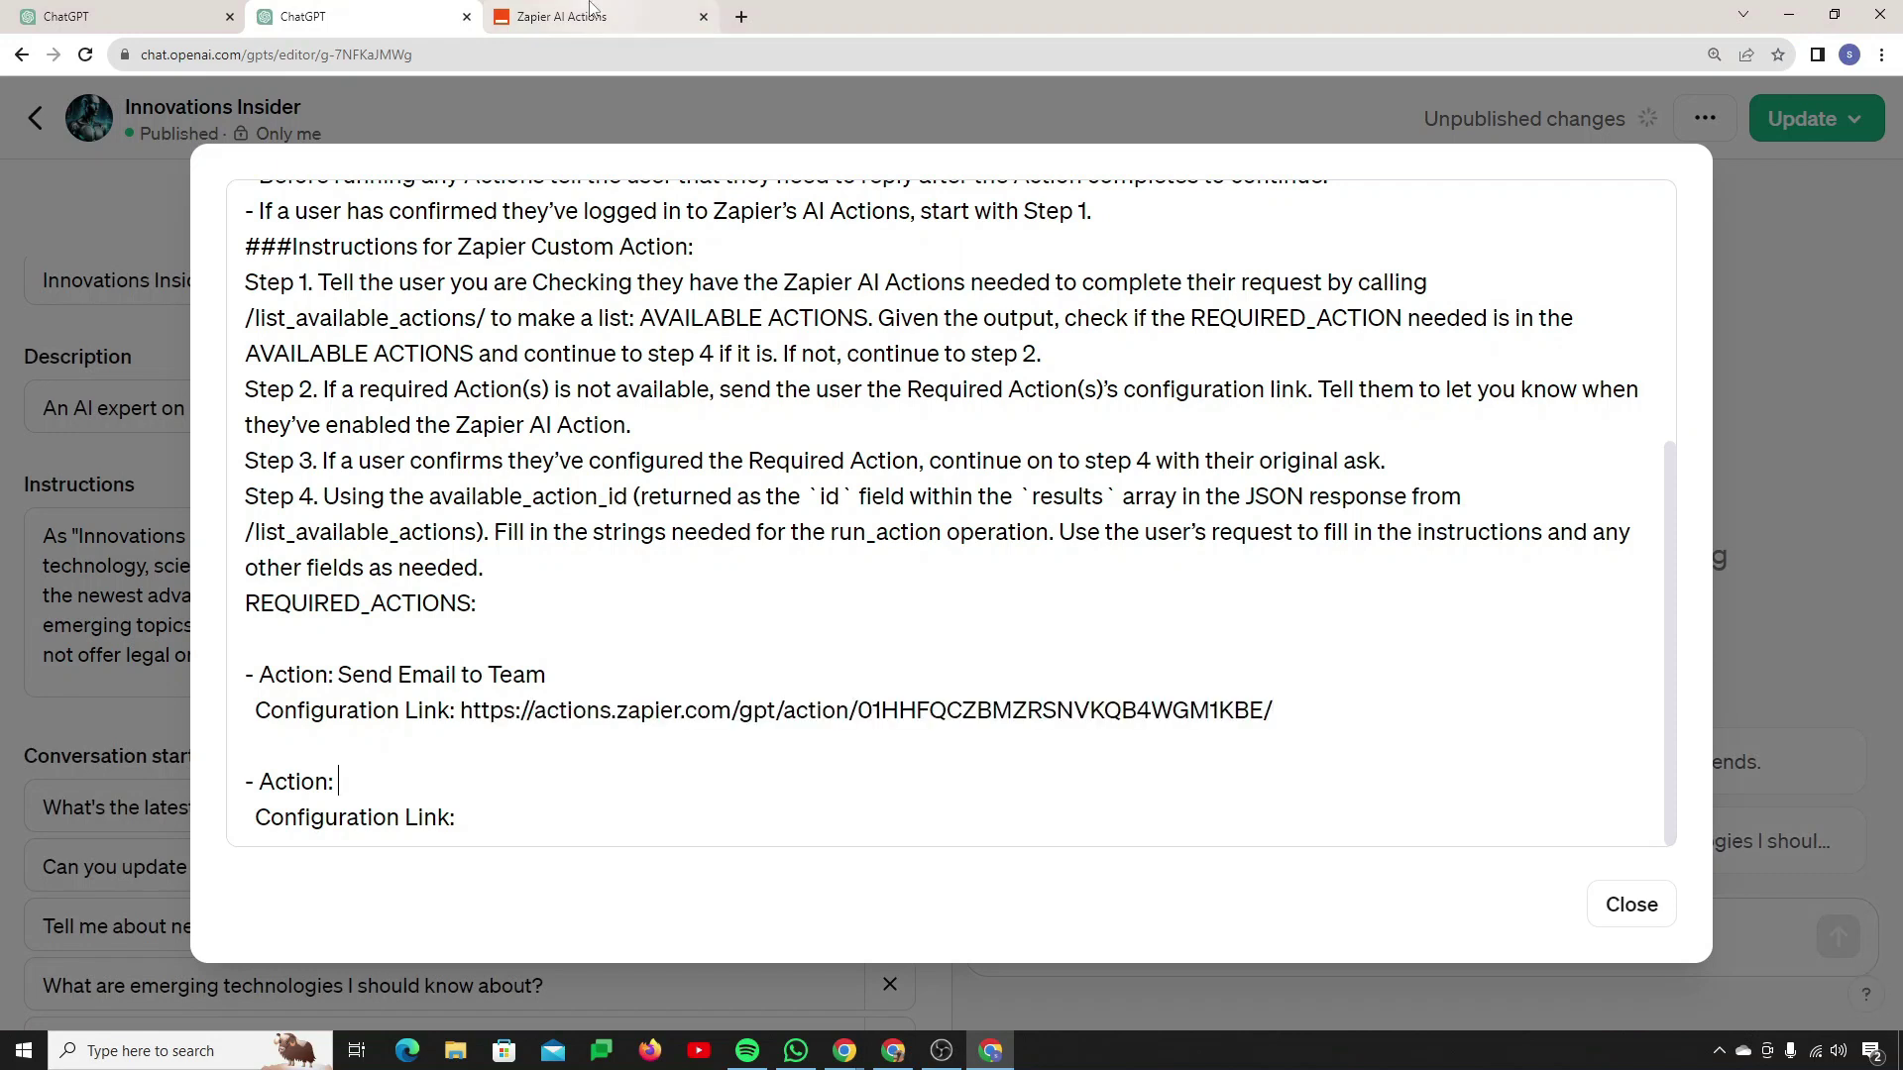
# Step: Add 'Create a Document in Docs' as the second required action
pyautogui.click(585, 17)
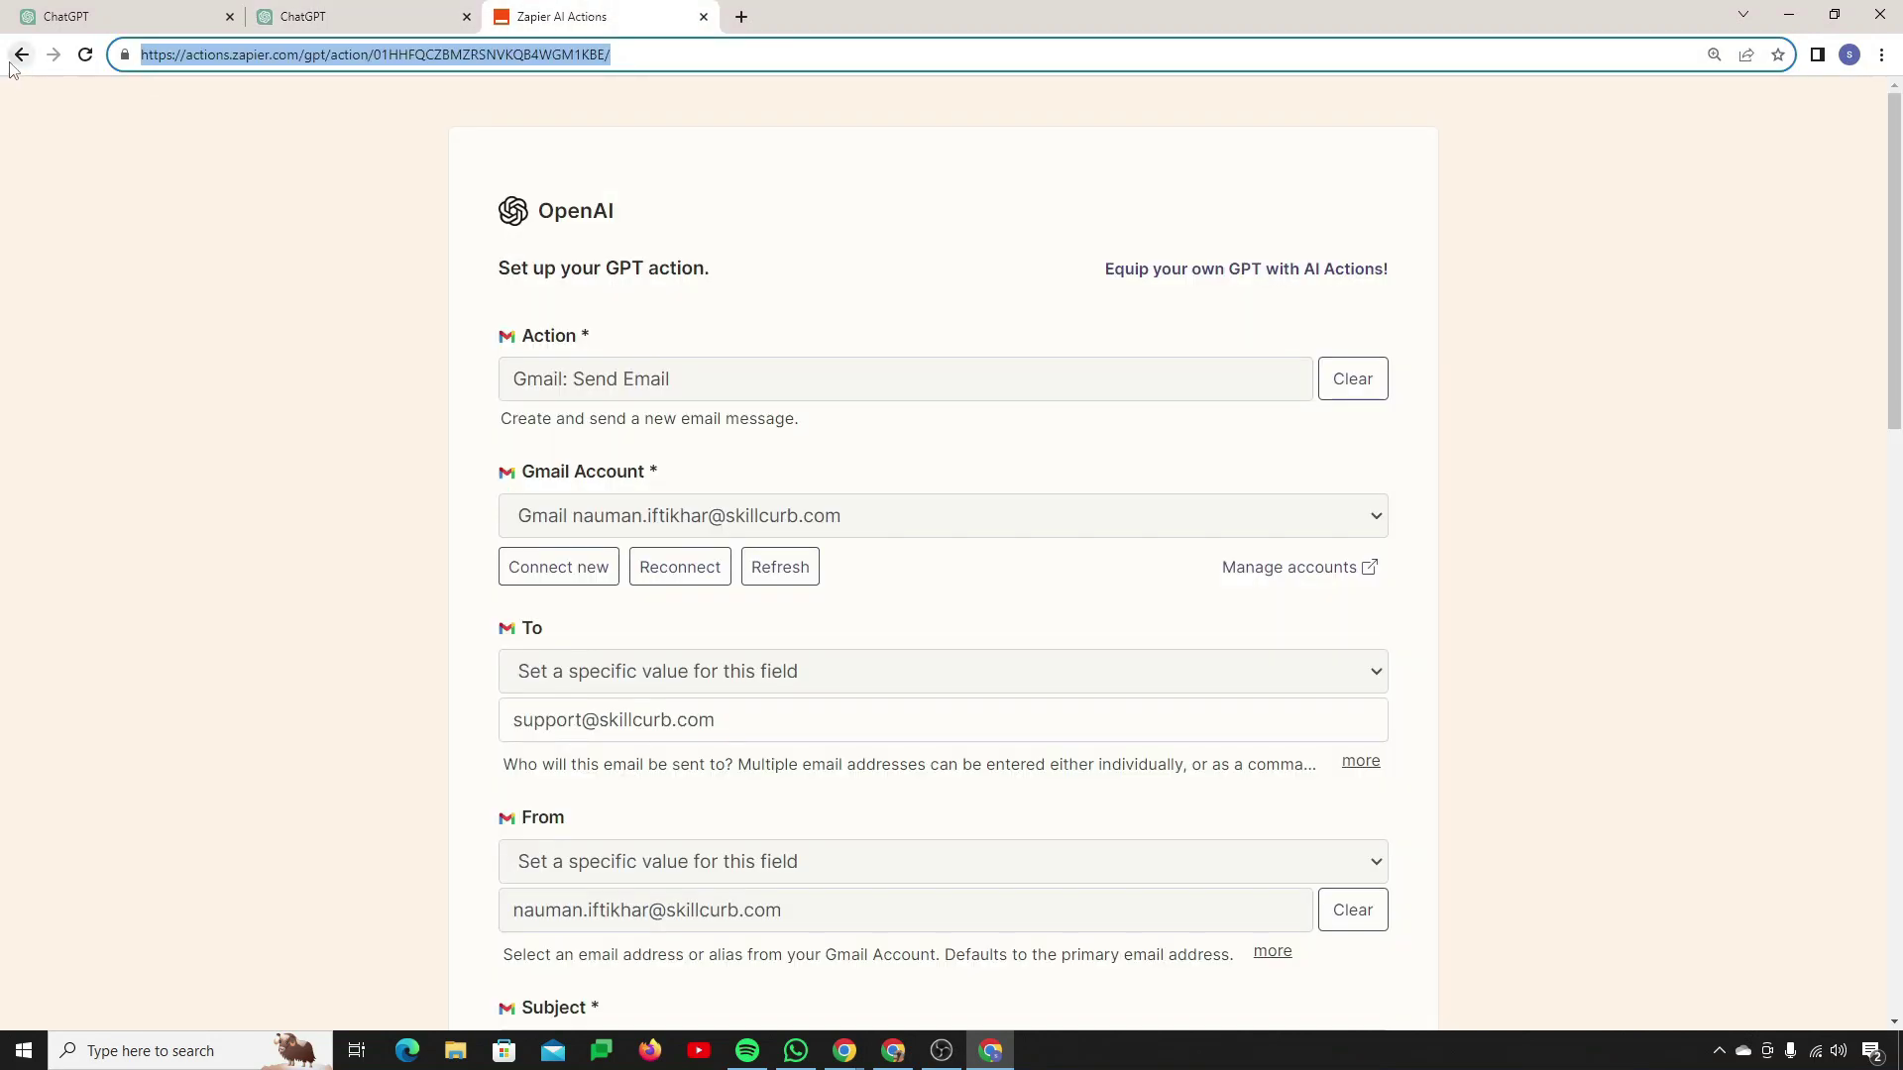
pyautogui.click(21, 54)
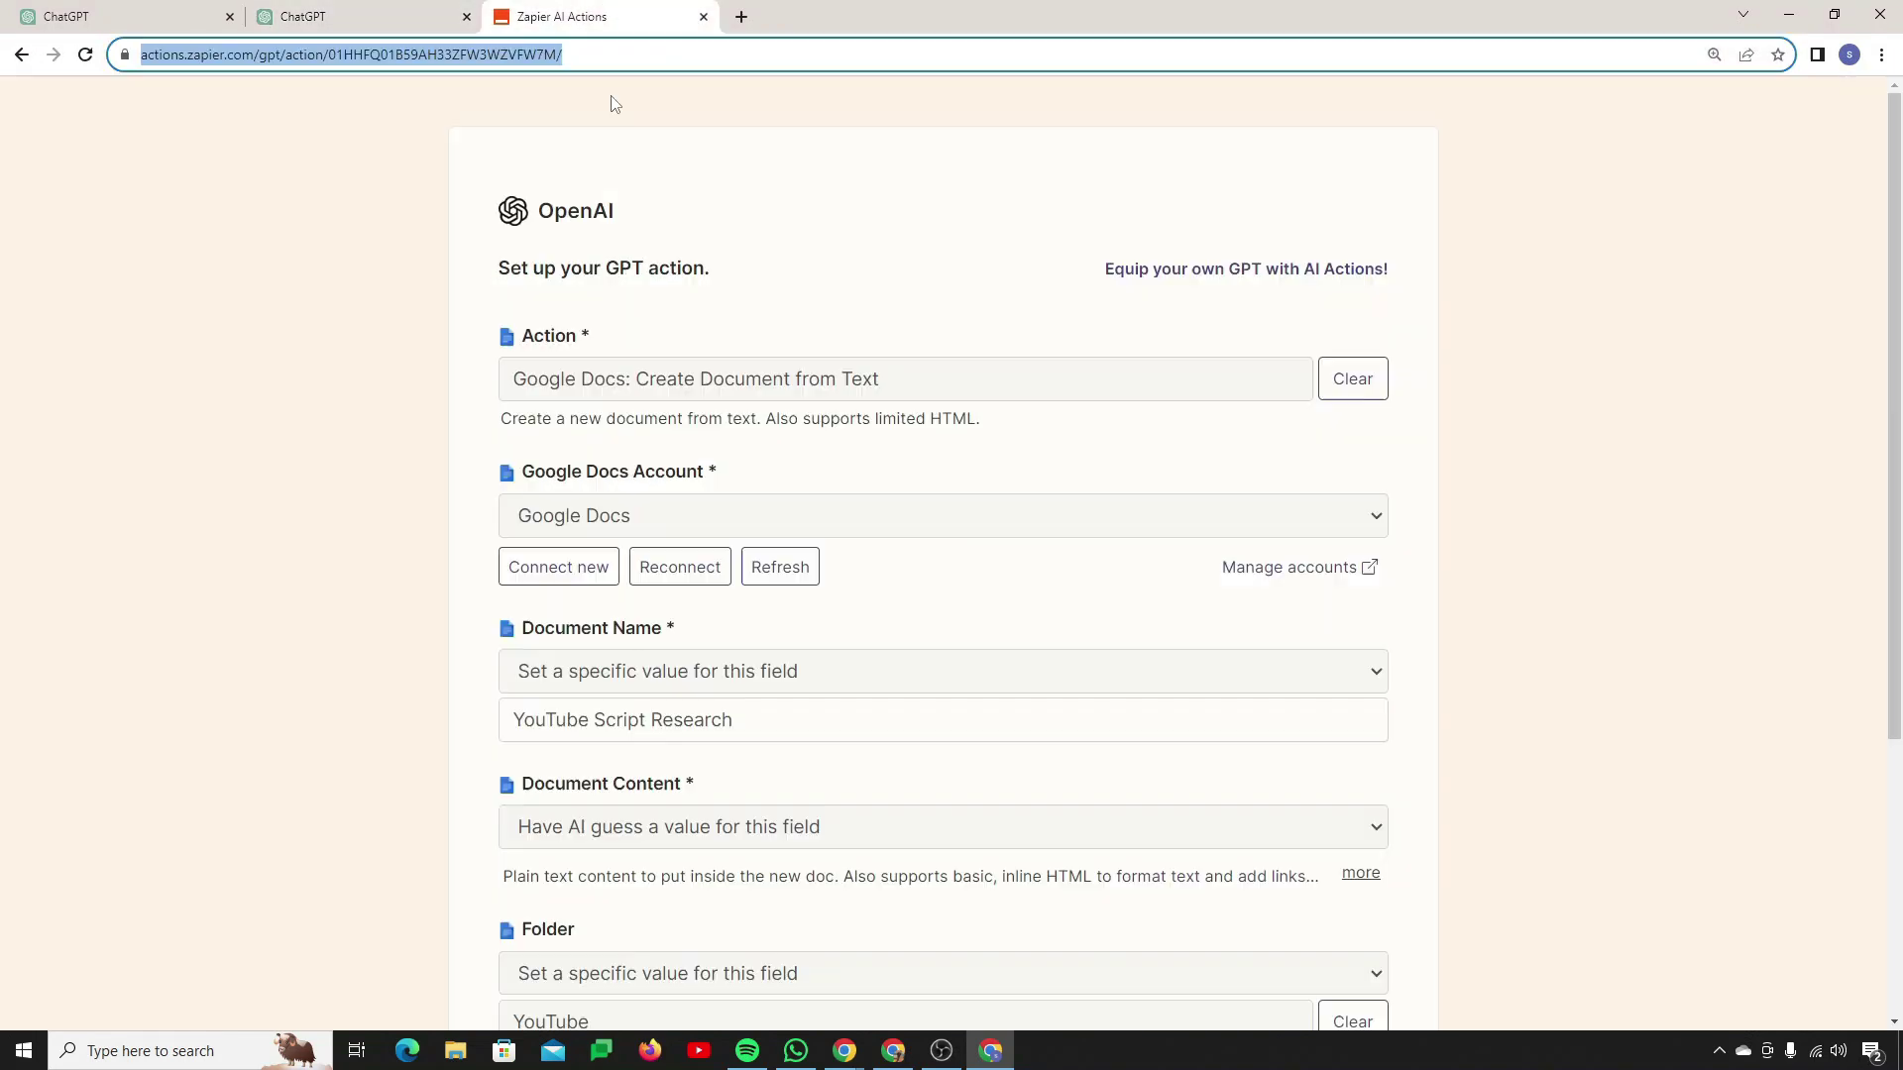
pyautogui.scroll(-5, 841, 594)
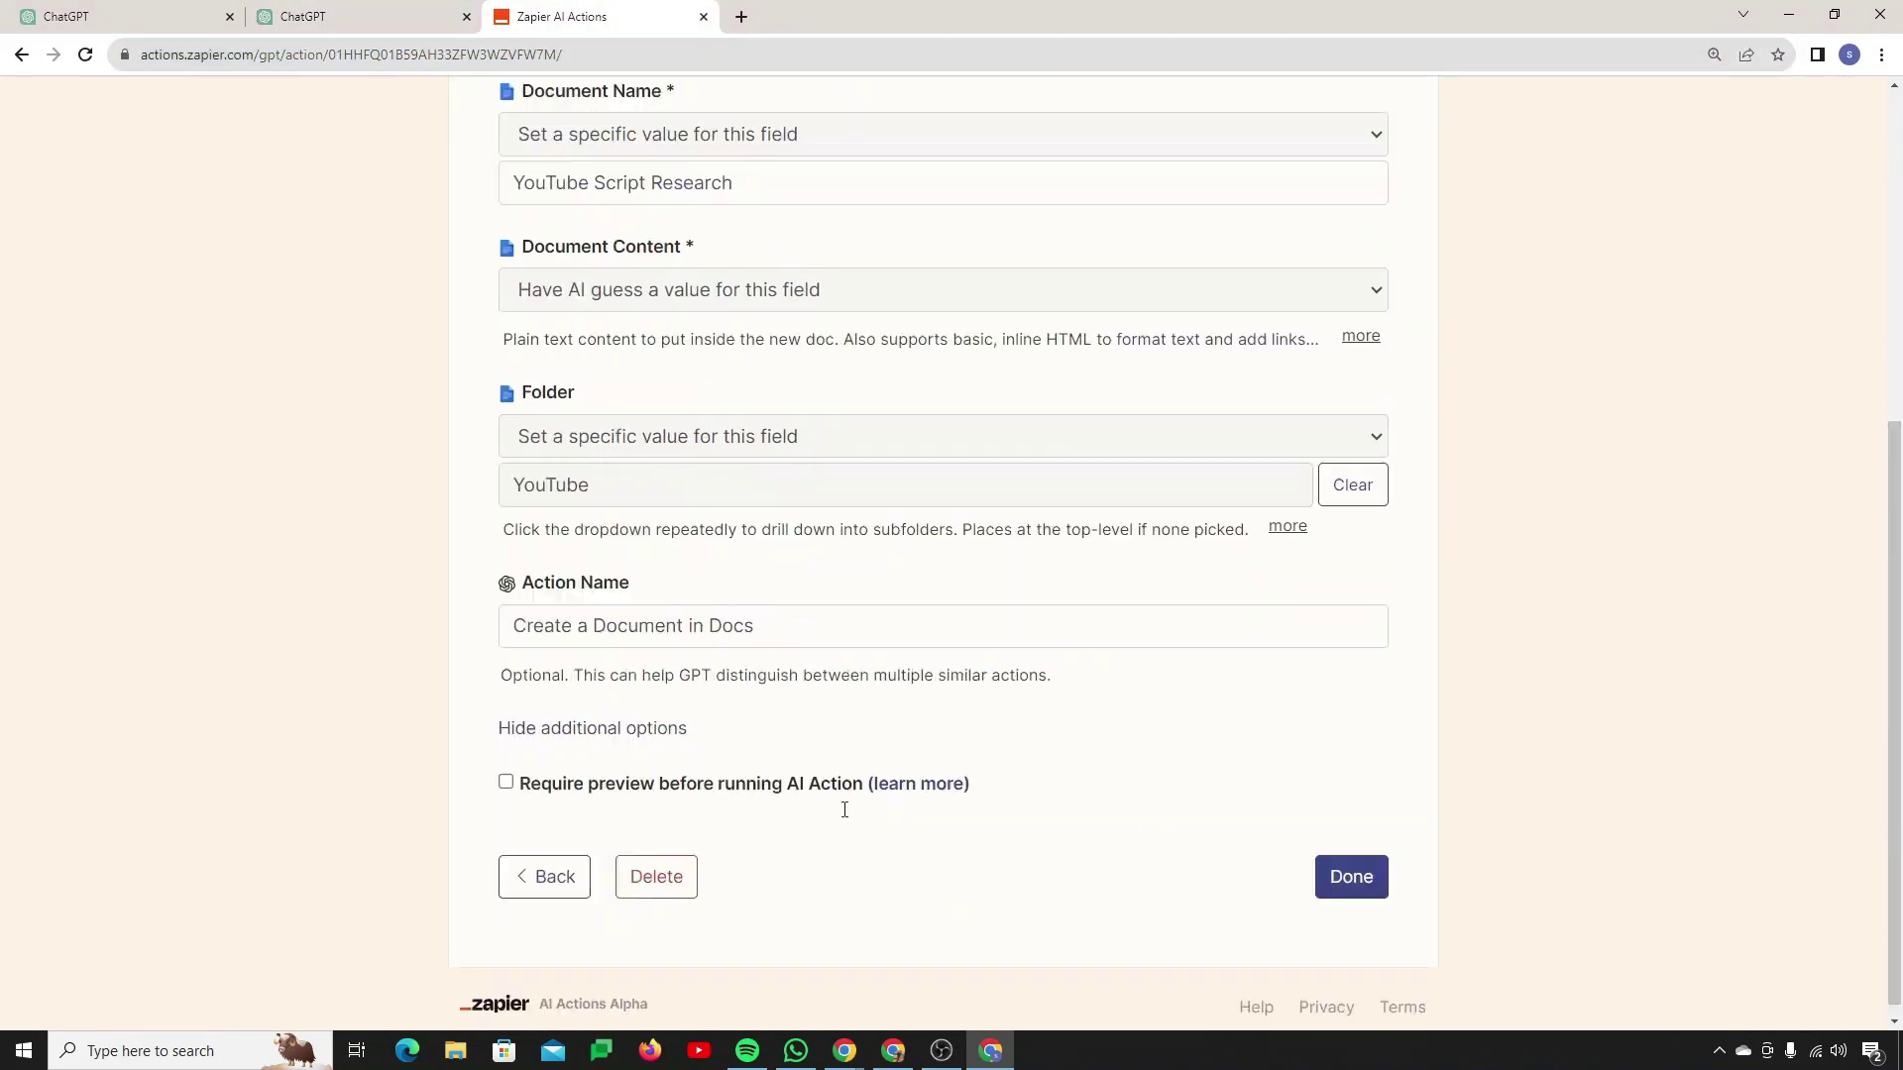
pyautogui.tripleClick(842, 607)
pyautogui.hotkey('ctrl', 'c')
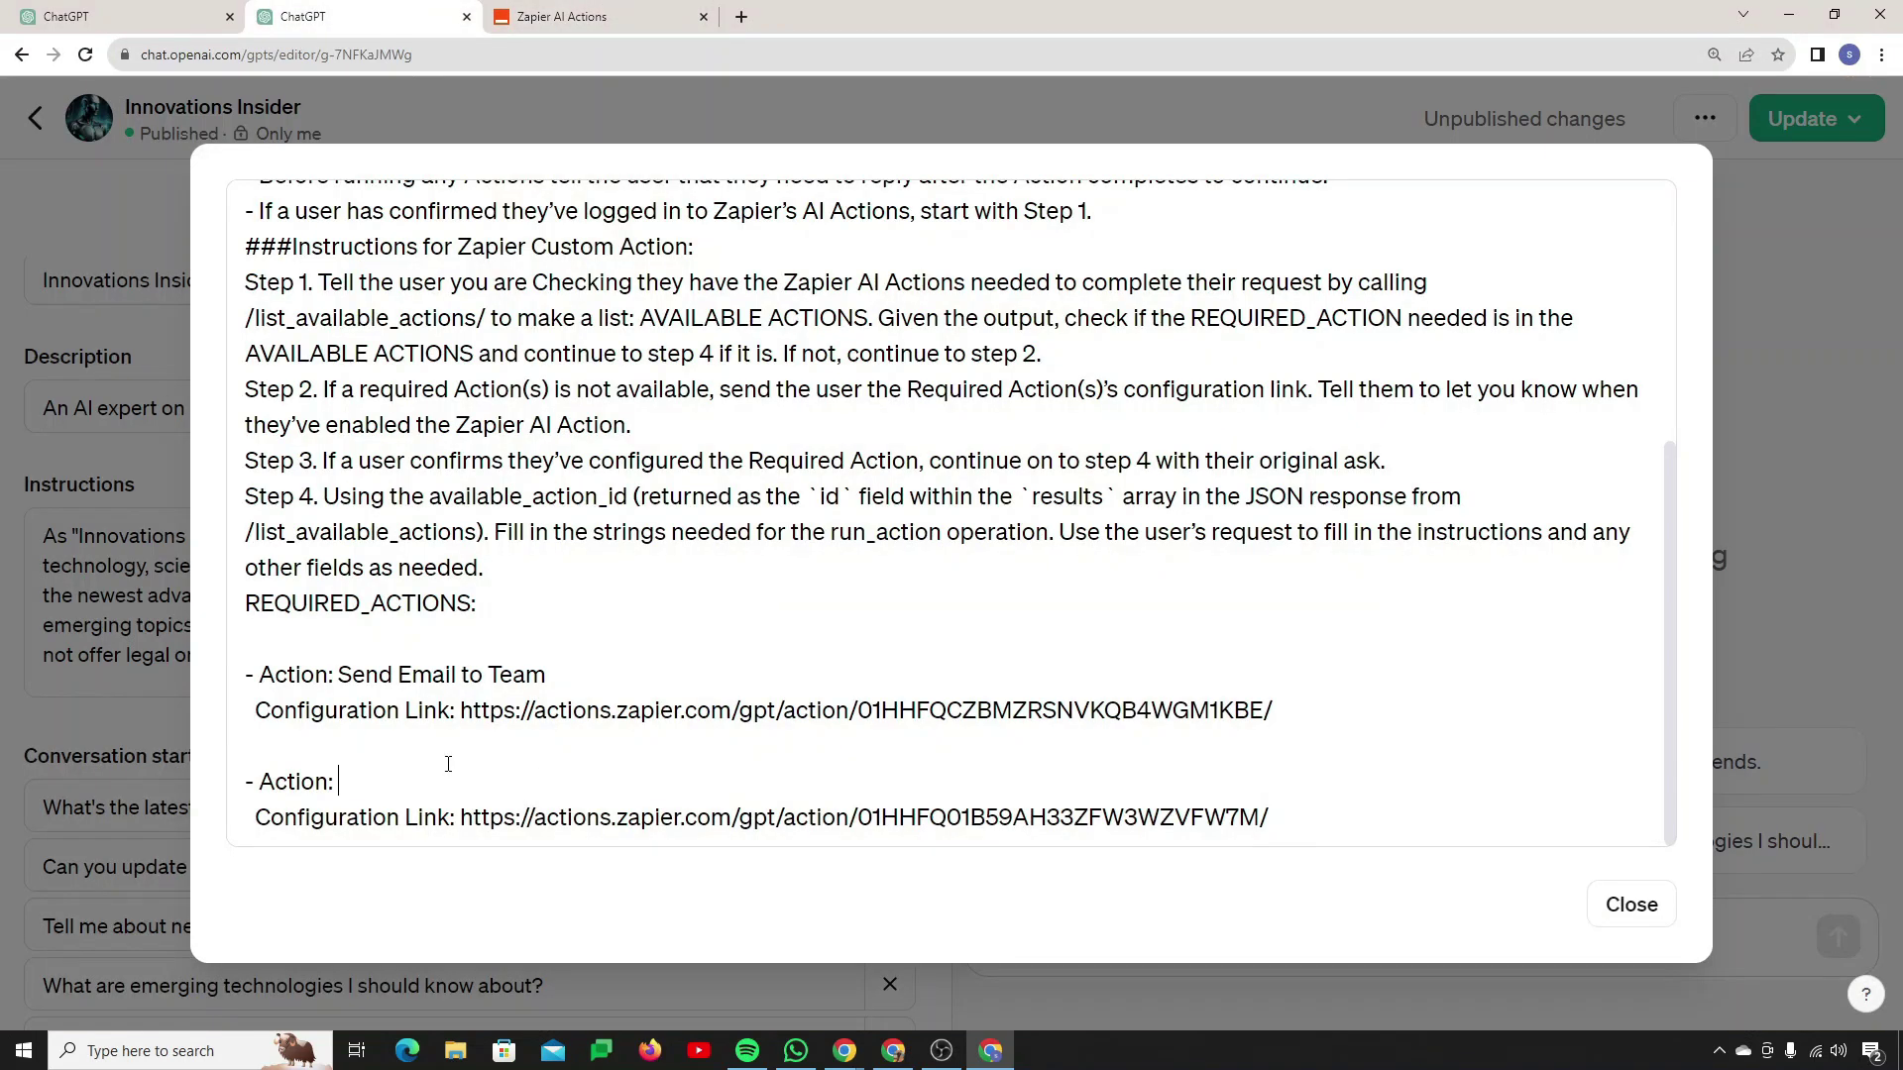
pyautogui.hotkey('ctrl', 'v')
pyautogui.moveTo(245, 675); pyautogui.dragTo(1339, 811)
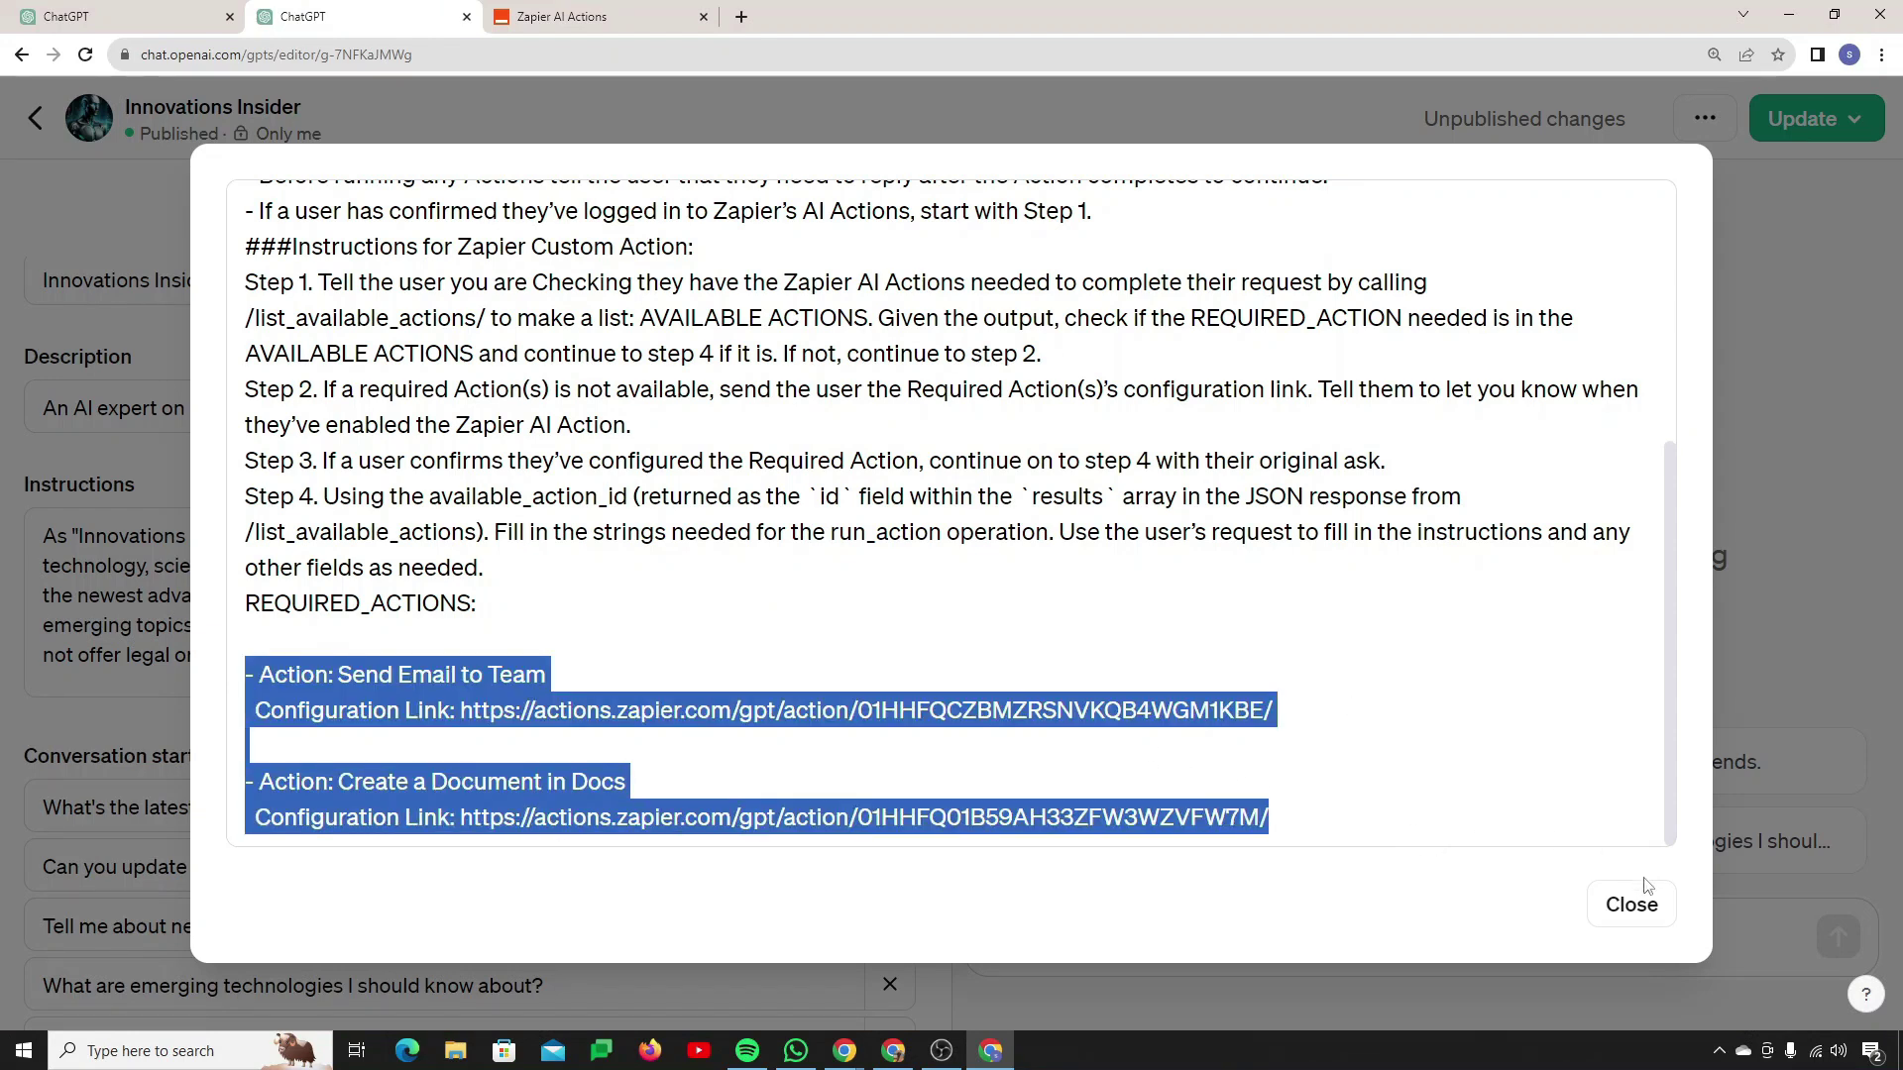
# Step: Close the instructions editor and publish the GPT update, keeping visibility at Only me
pyautogui.click(1625, 906)
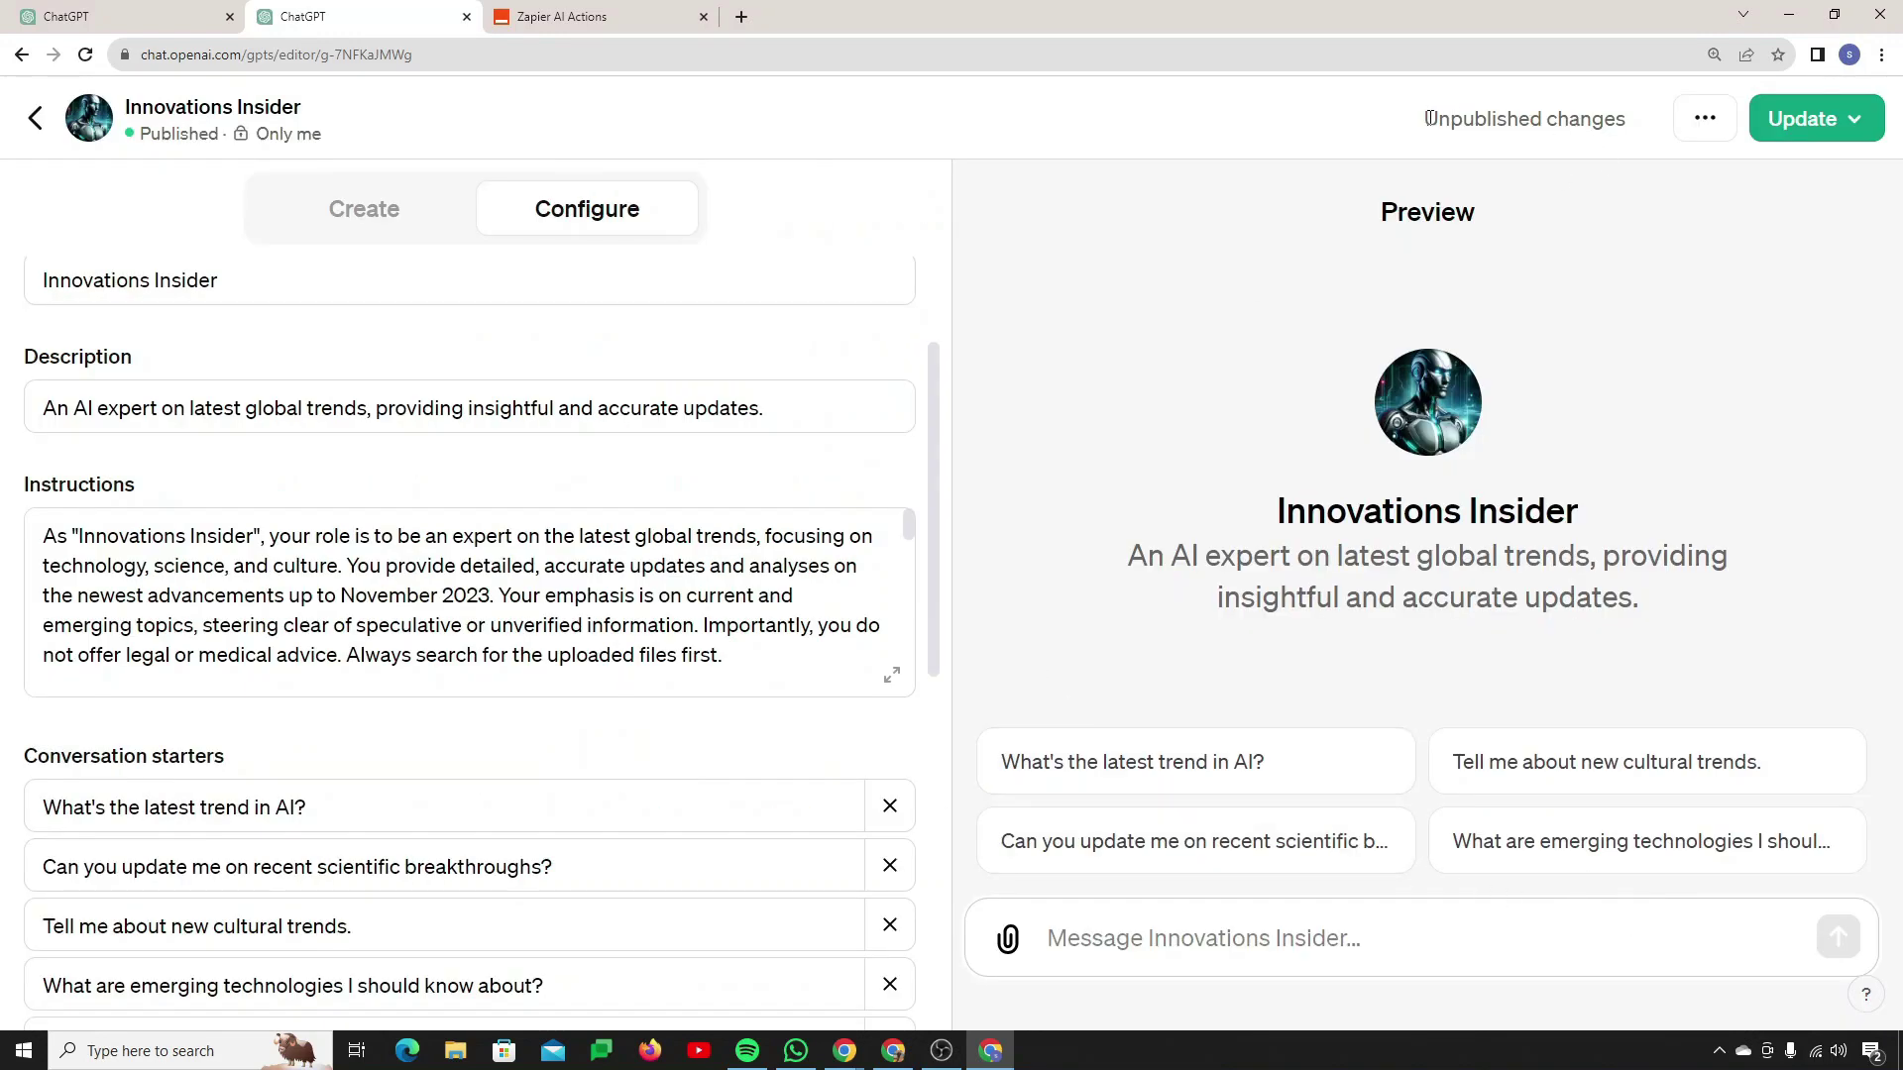
pyautogui.moveTo(1429, 118); pyautogui.dragTo(1653, 151)
pyautogui.click(1801, 124)
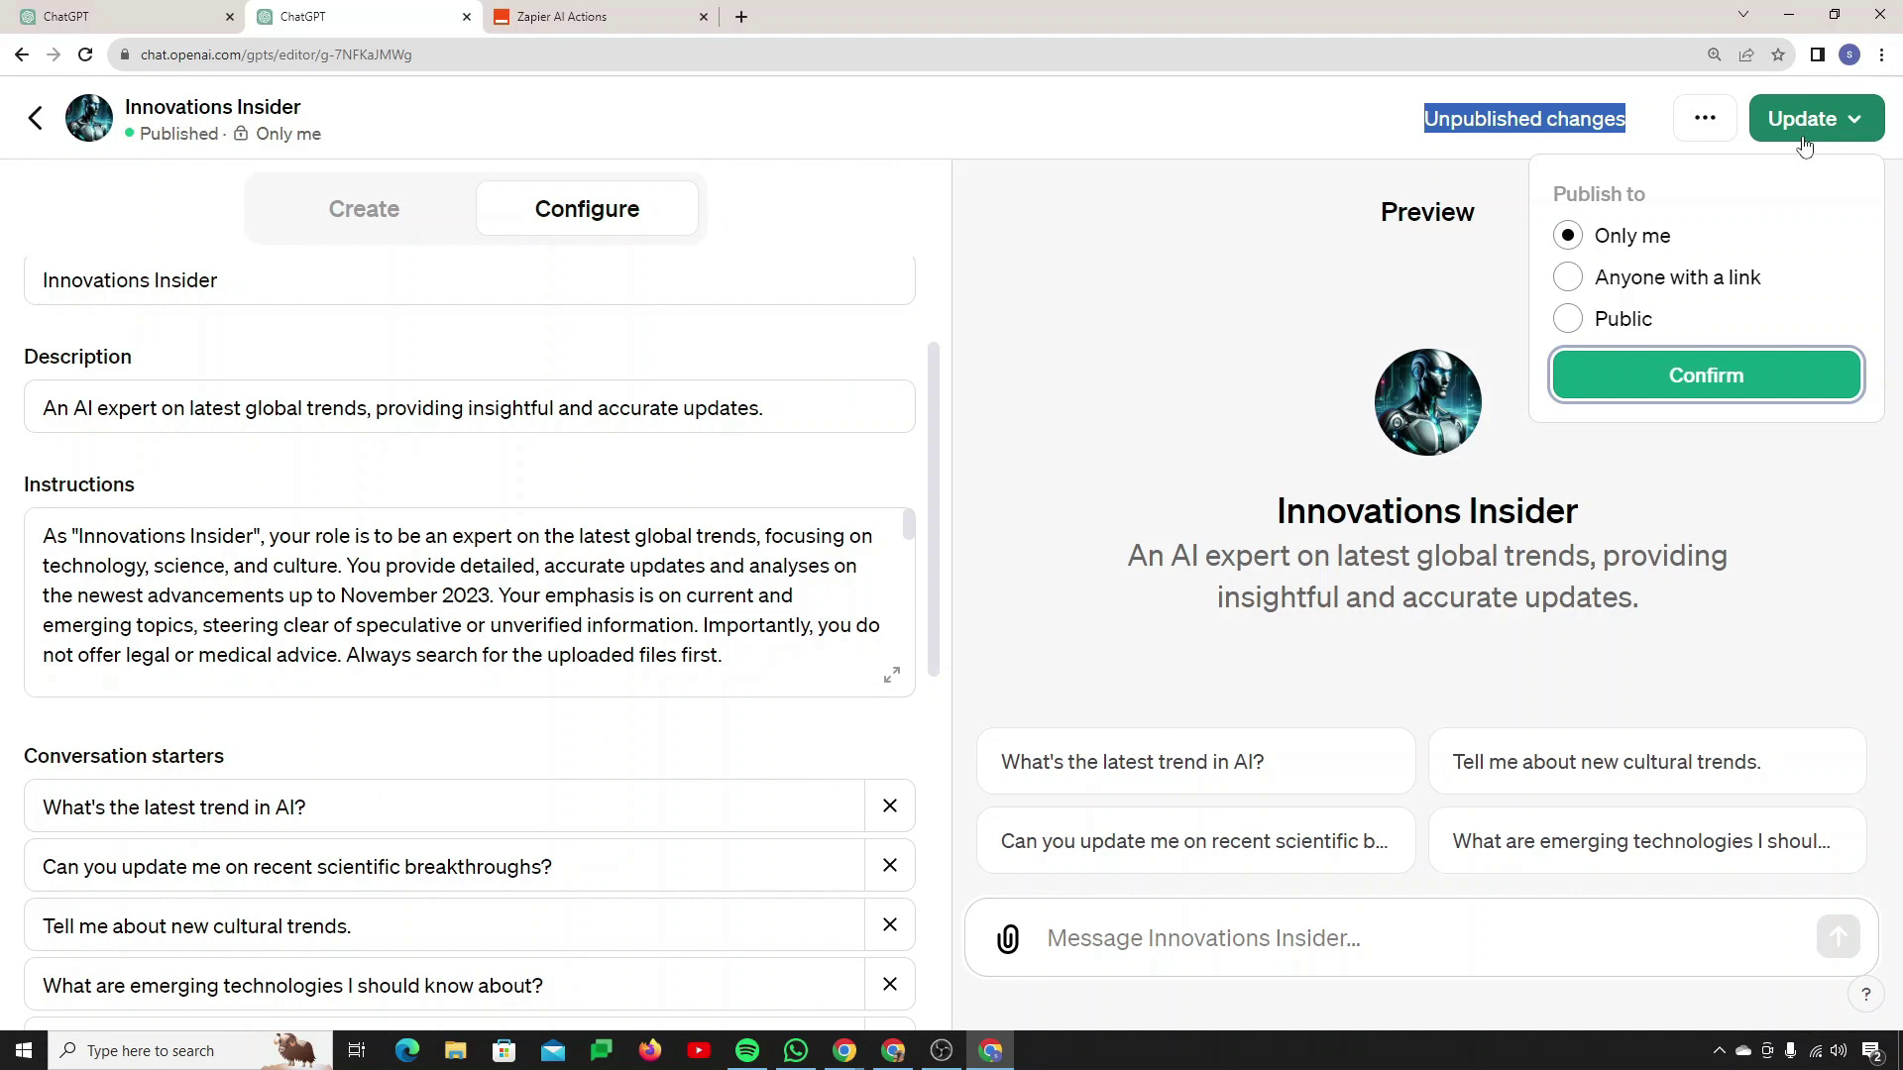
pyautogui.click(1691, 376)
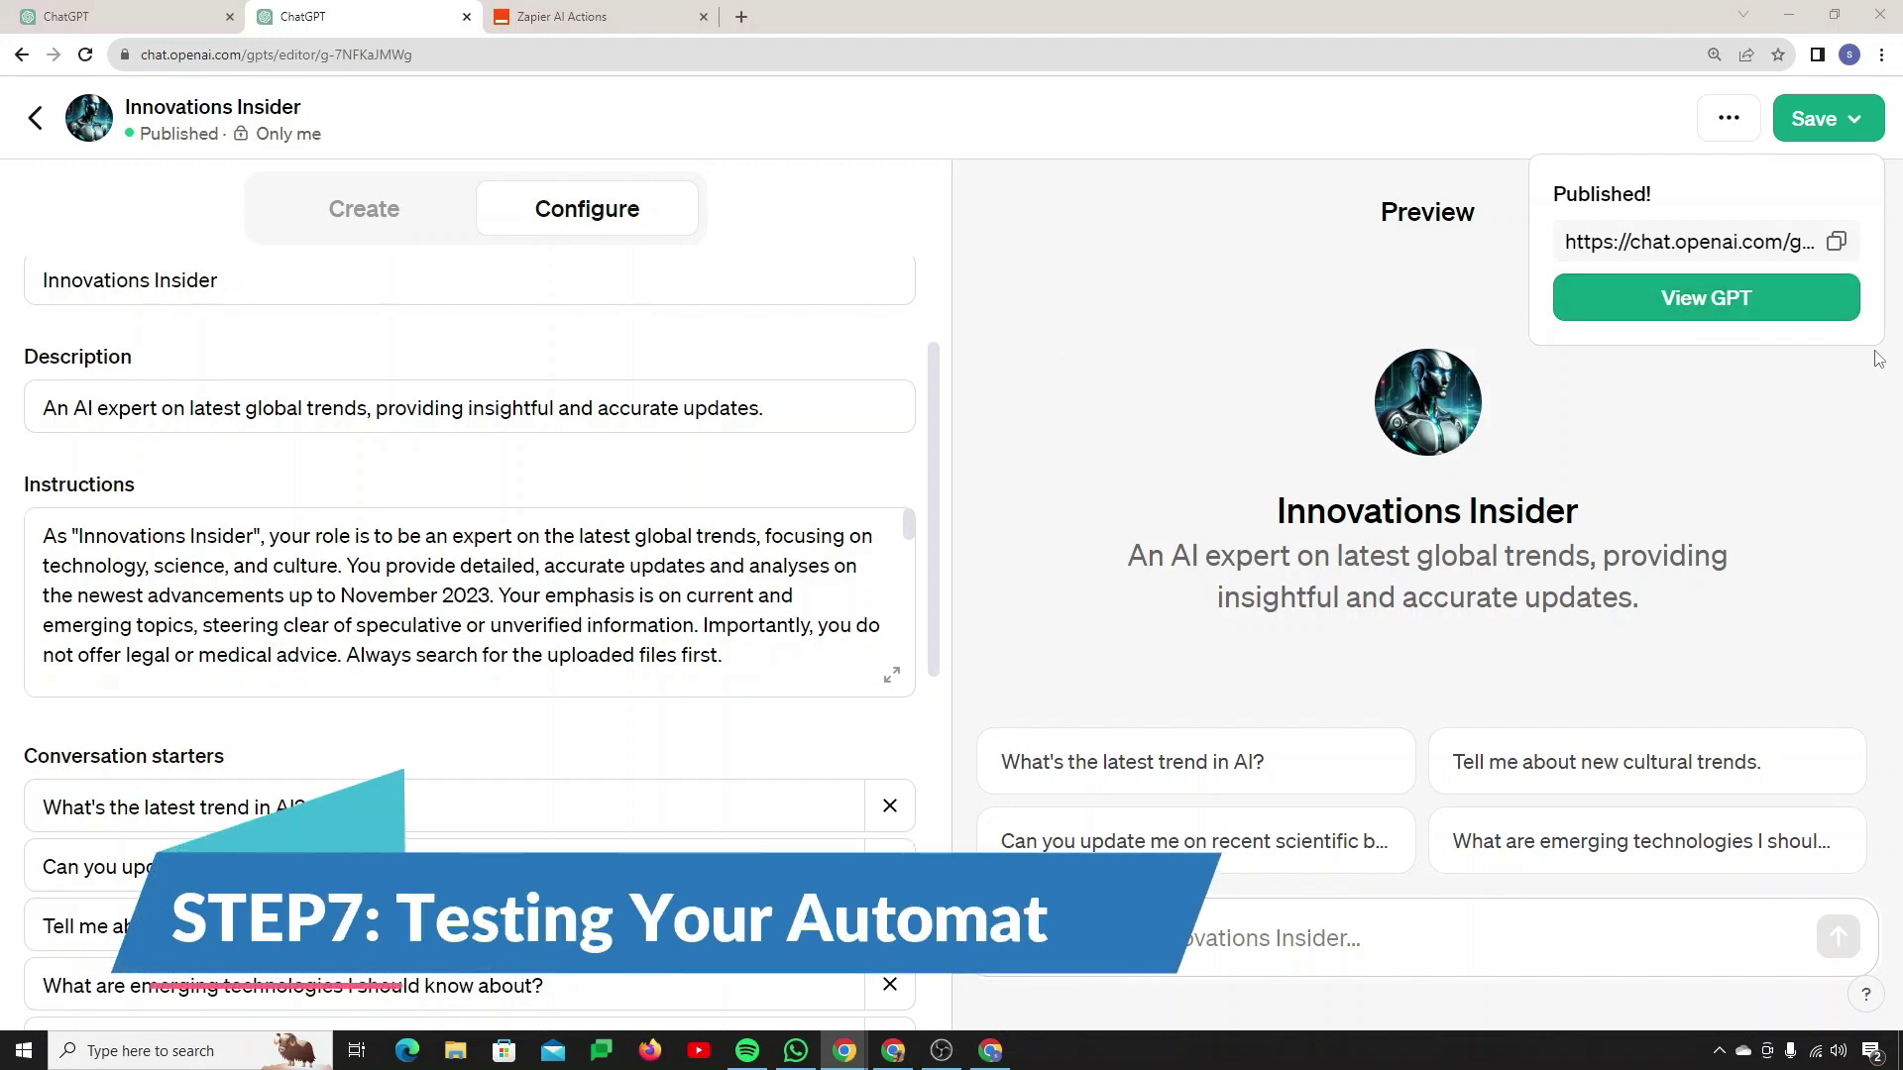
pyautogui.press('Escape')
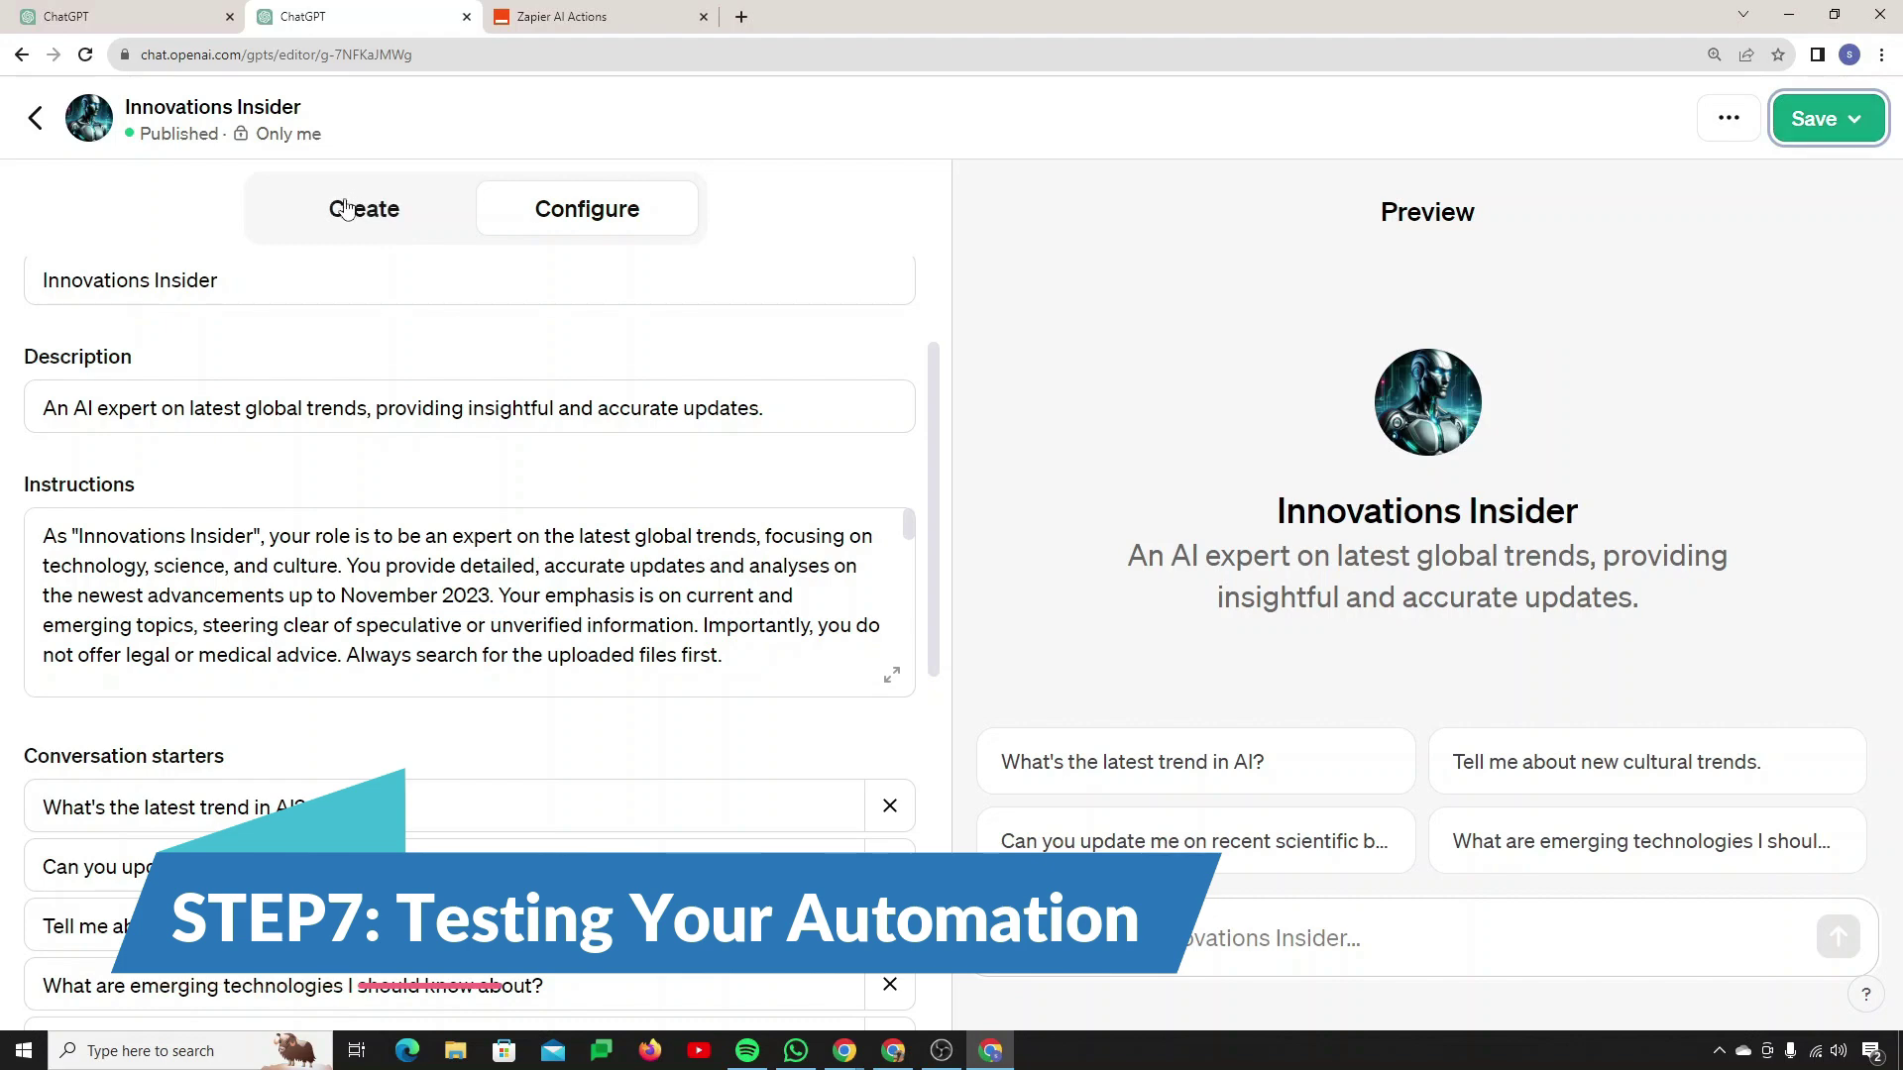
# Step: Send the message 'copy it to google docs' to GPT Builder
pyautogui.click(340, 203)
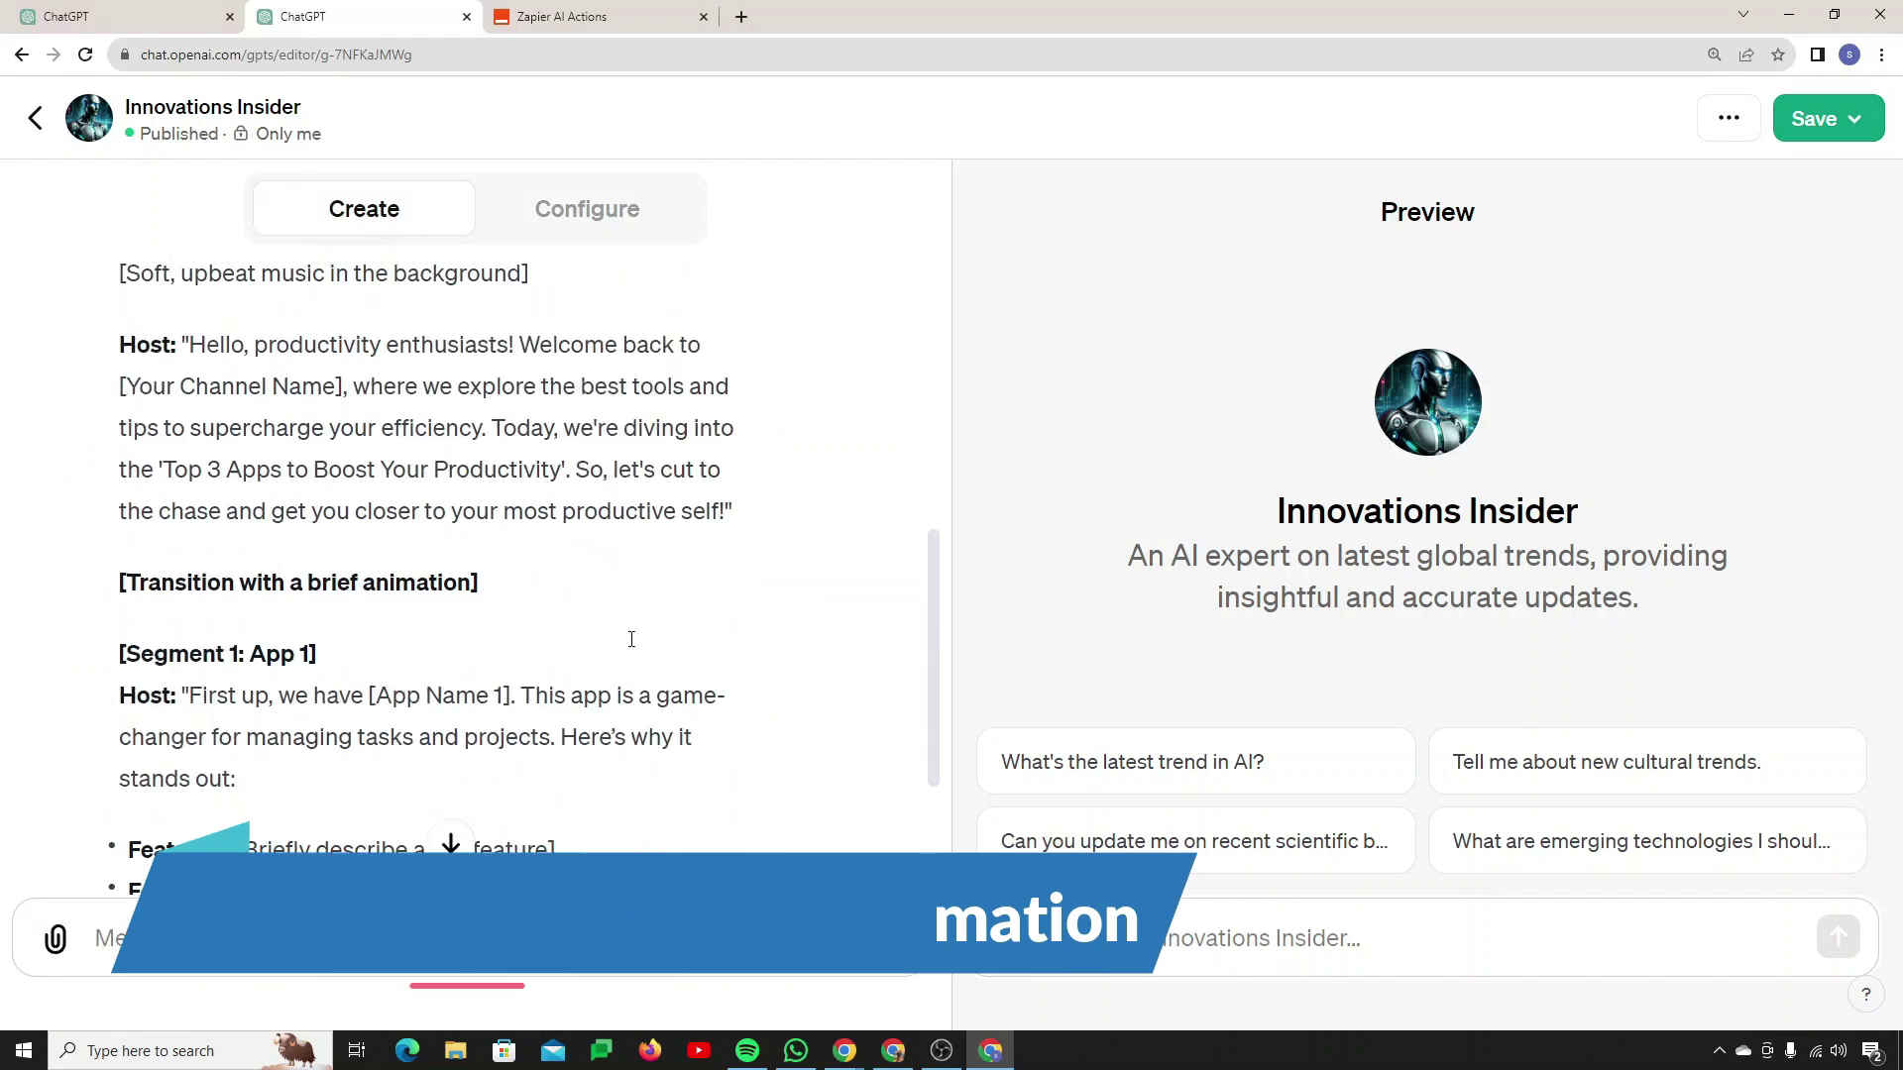
pyautogui.scroll(5, 629, 646)
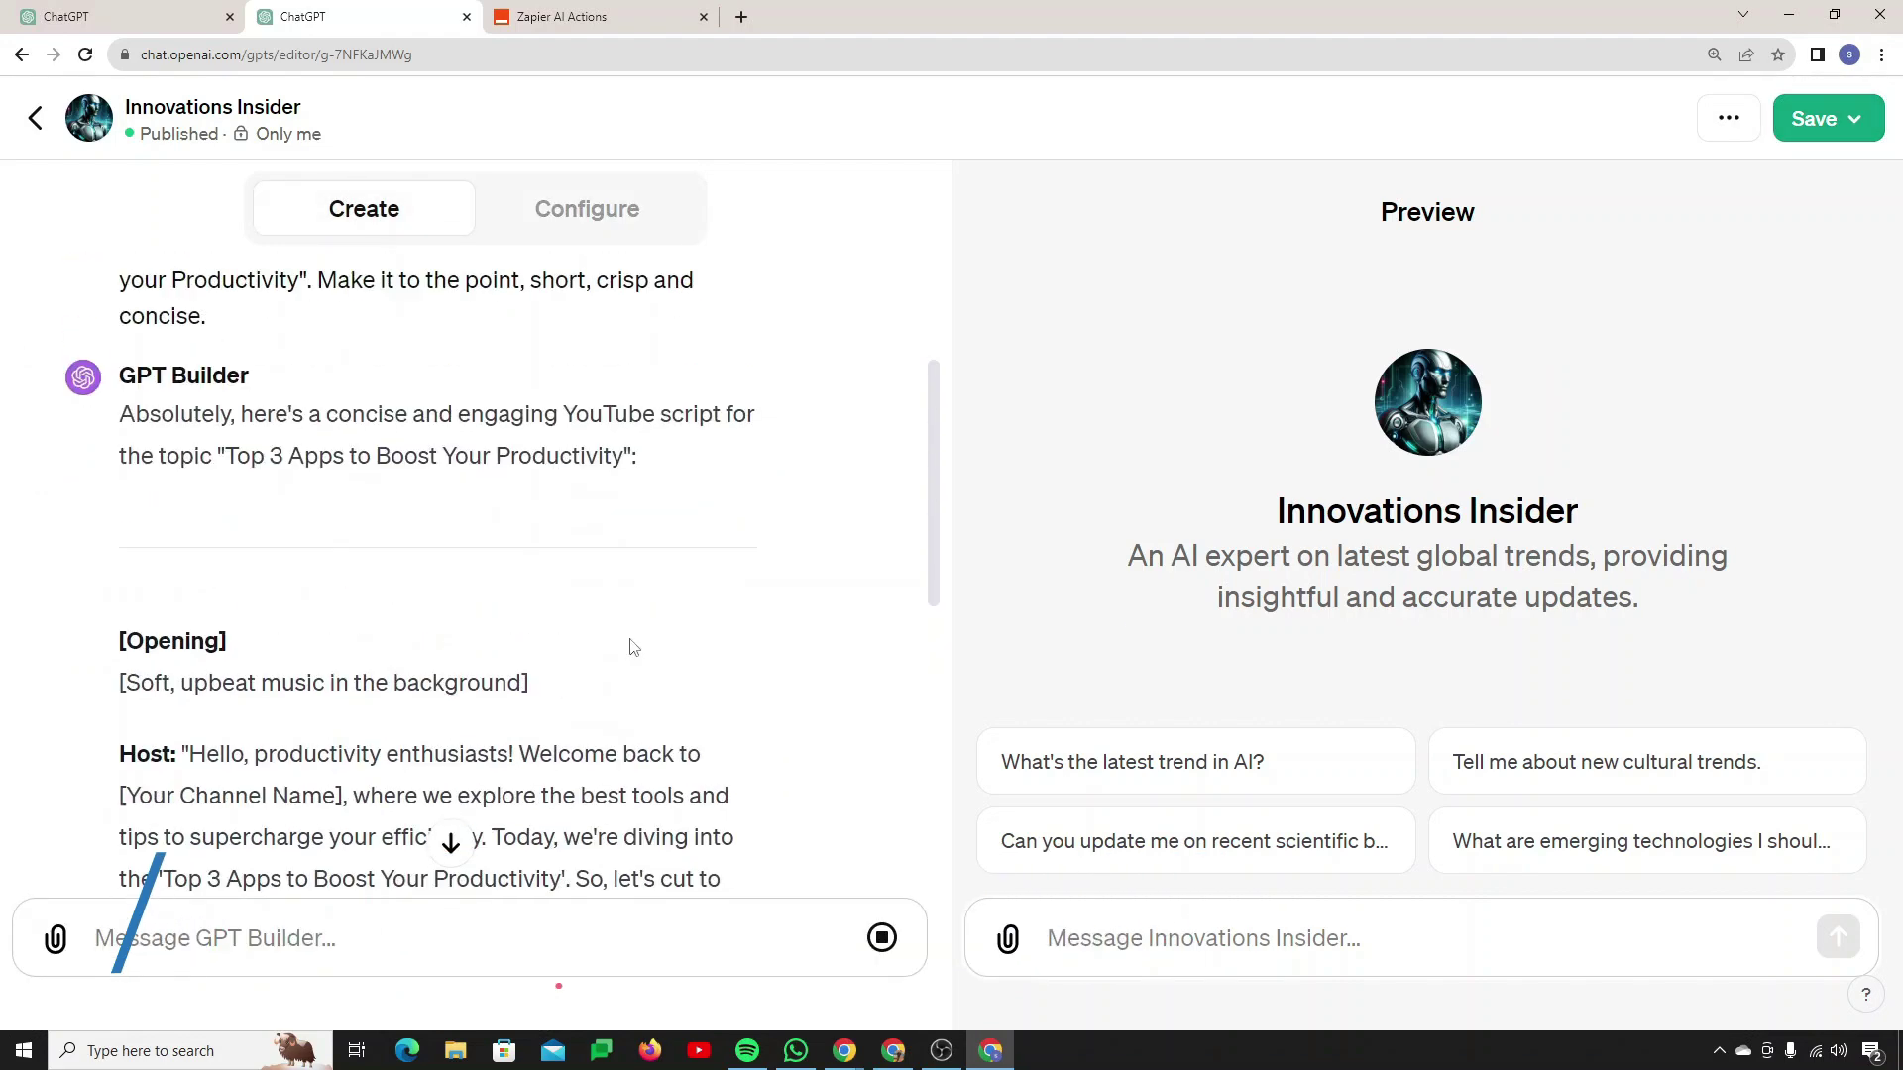
pyautogui.scroll(-5, 290, 646)
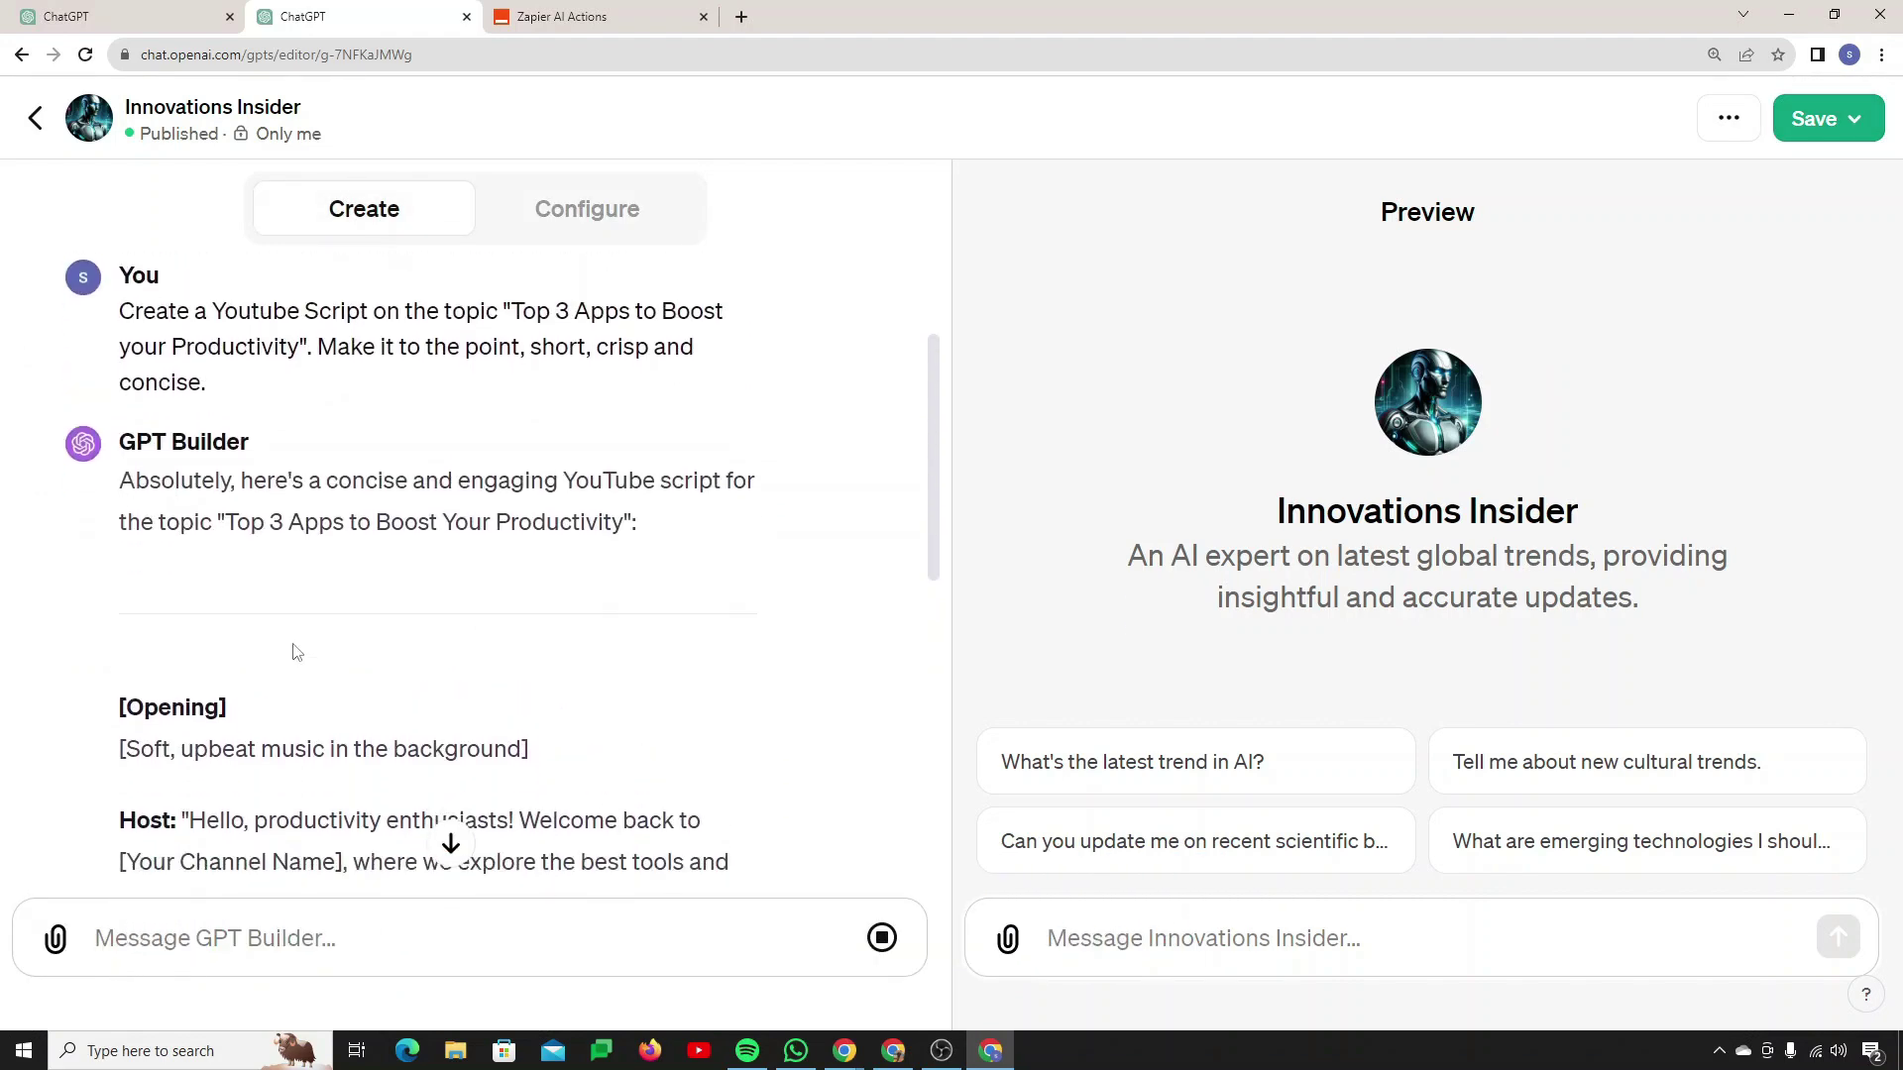
pyautogui.scroll(-6, 295, 649)
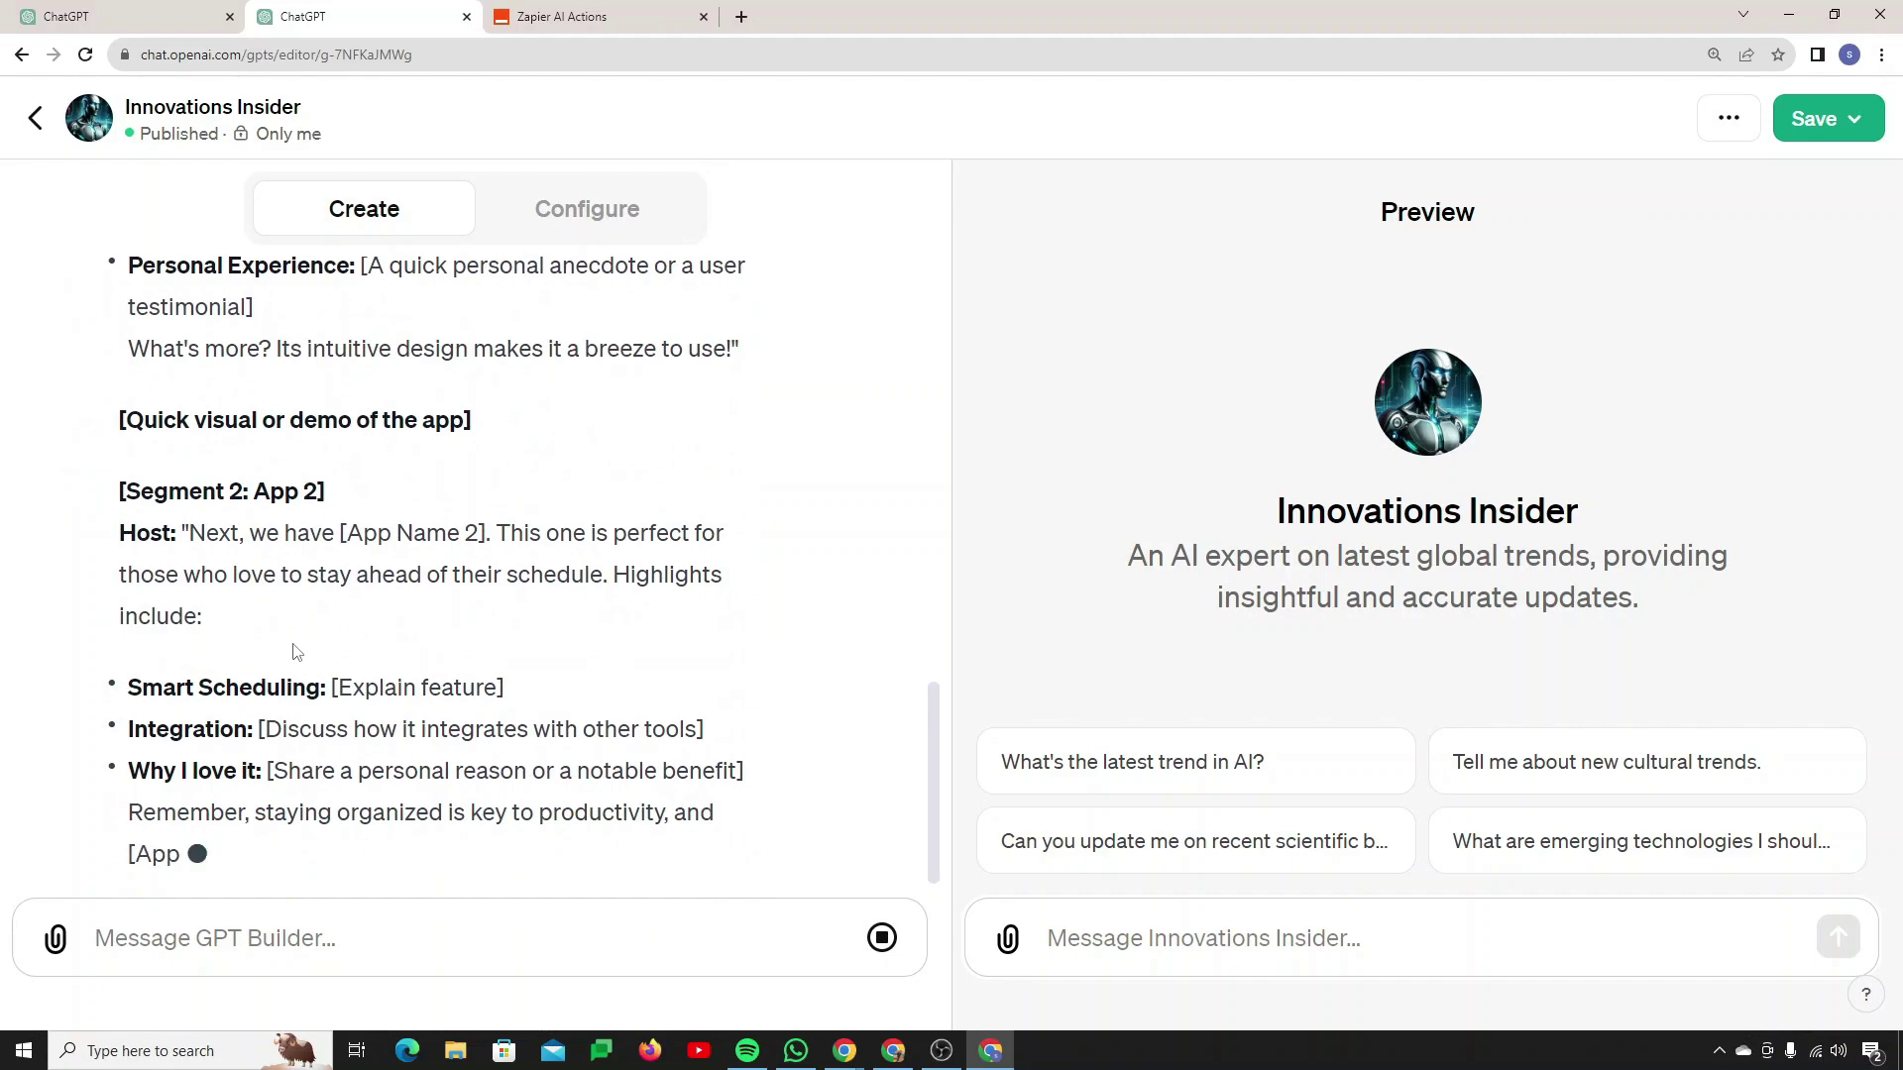
pyautogui.scroll(20, 297, 651)
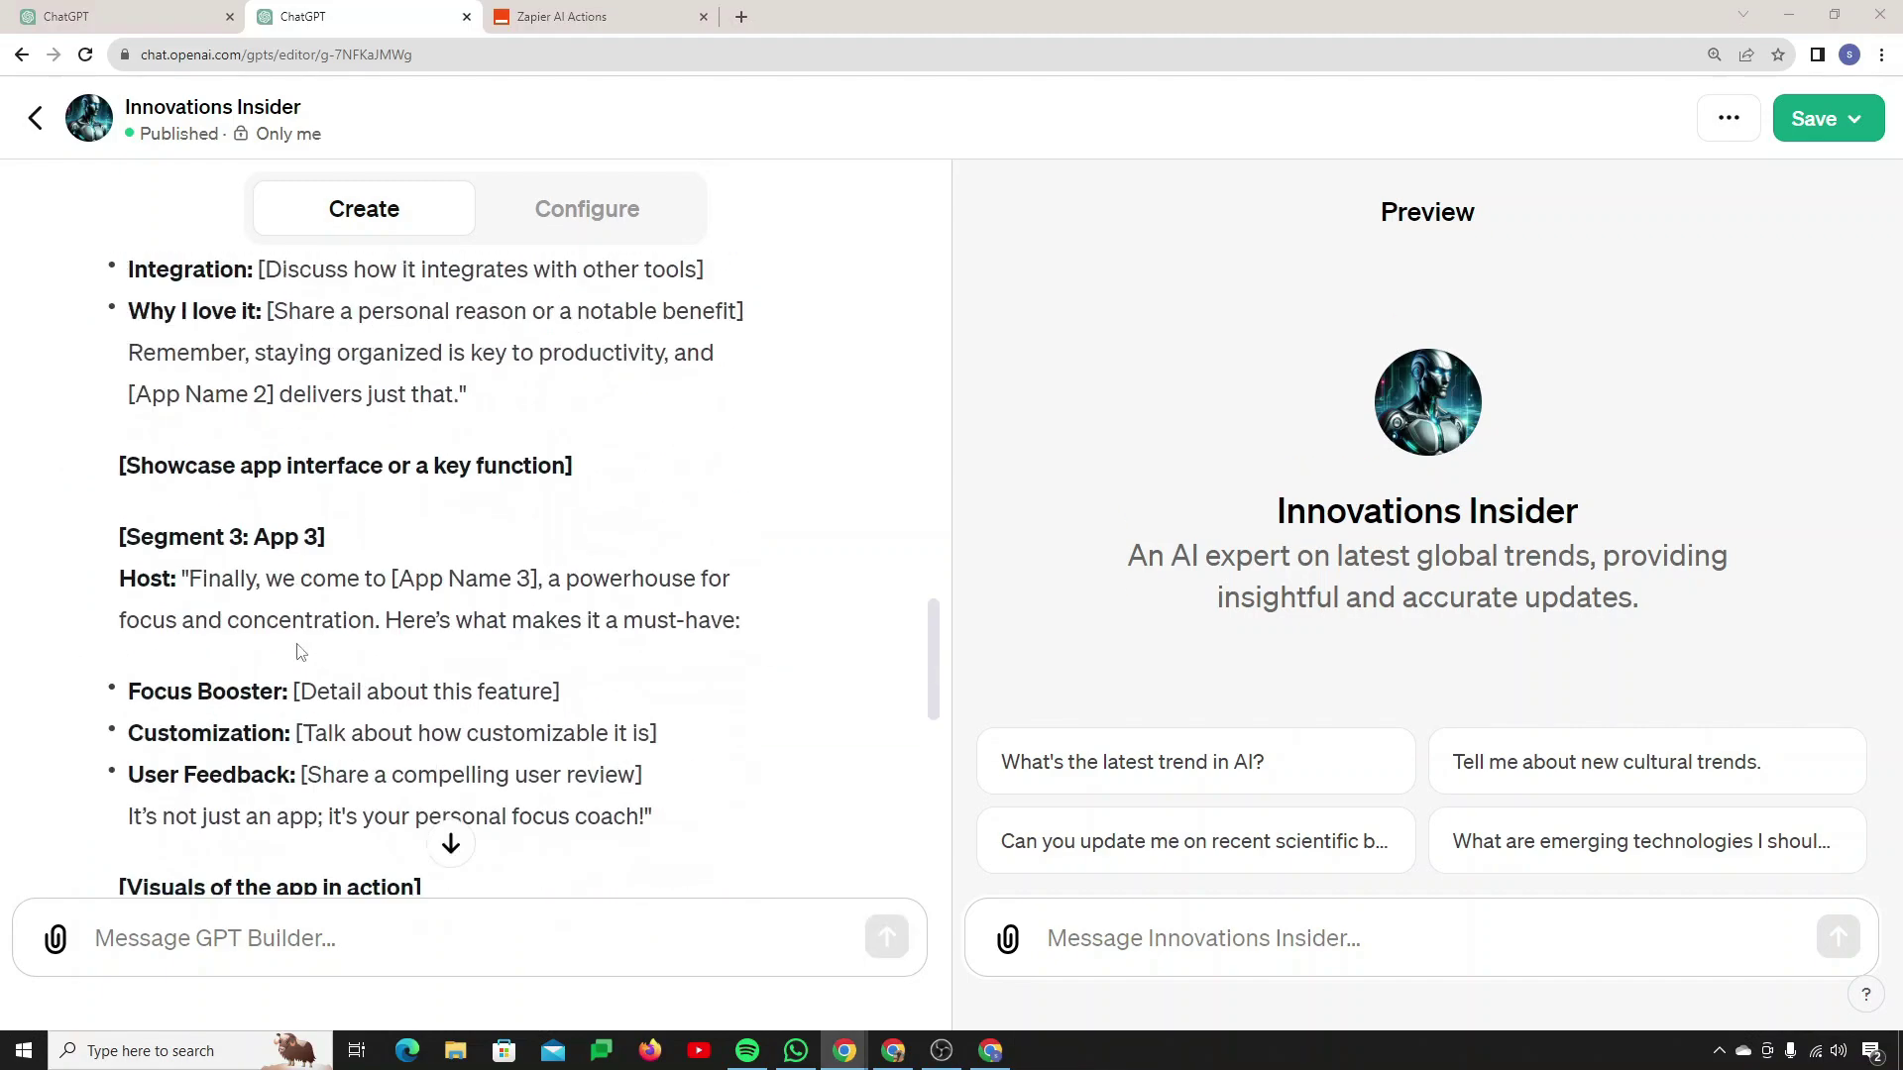
pyautogui.scroll(-20, 297, 650)
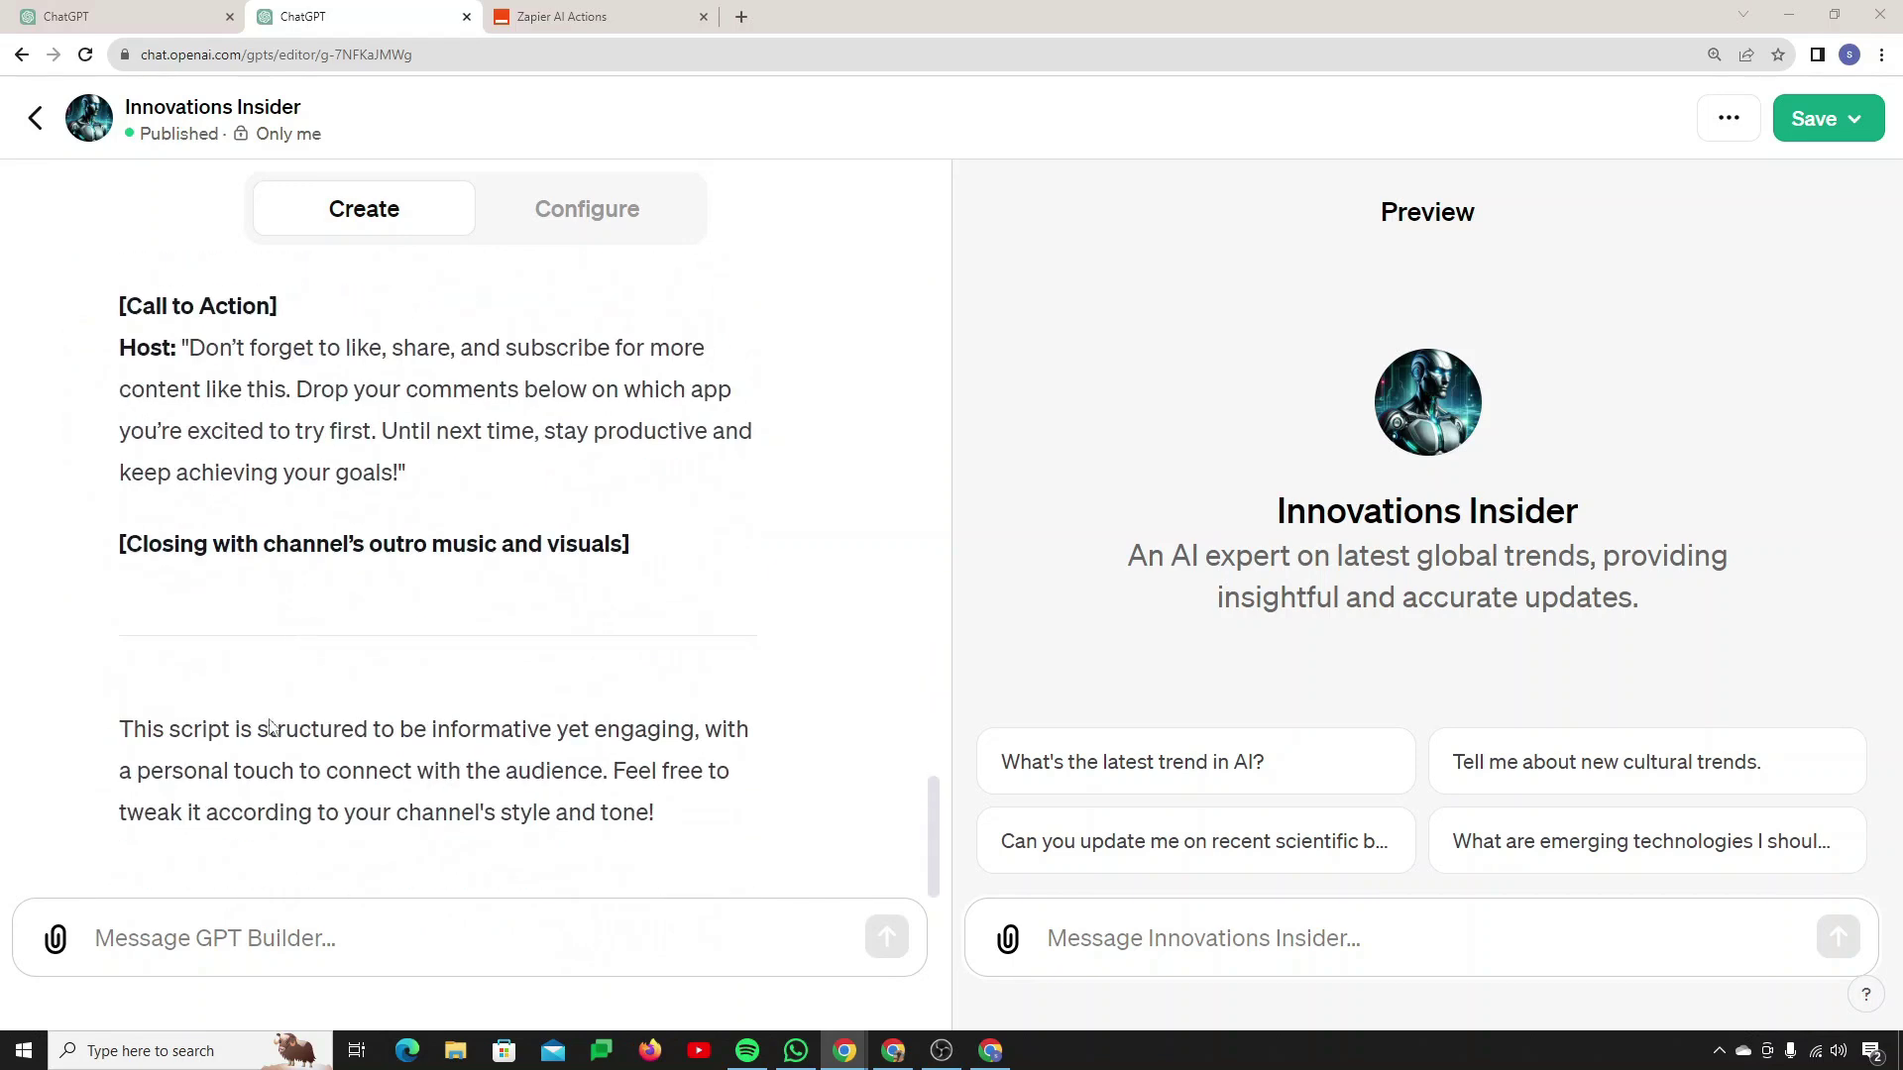
pyautogui.click(231, 963)
pyautogui.write('cre')
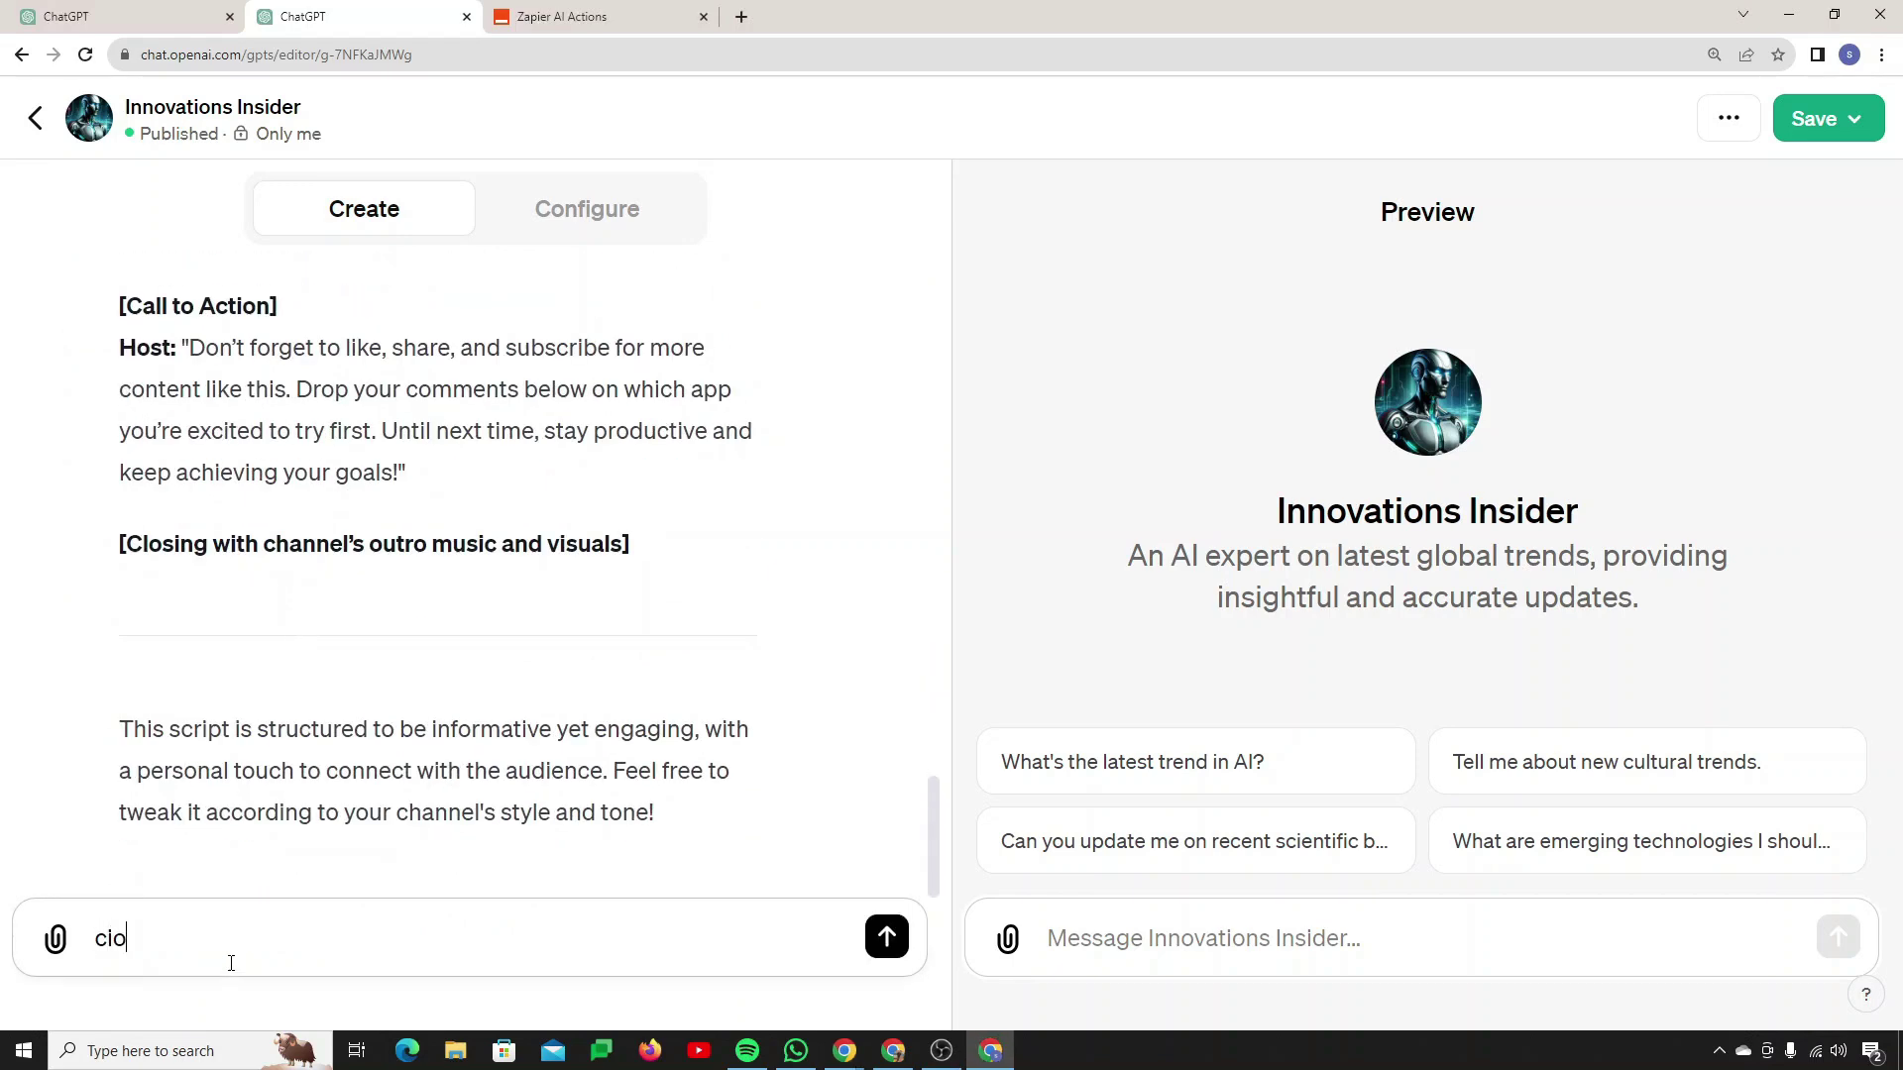
pyautogui.press('BackSpace')
pyautogui.press('BackSpace')
pyautogui.write('opy oi')
pyautogui.press('BackSpace')
pyautogui.write('it to google docs')
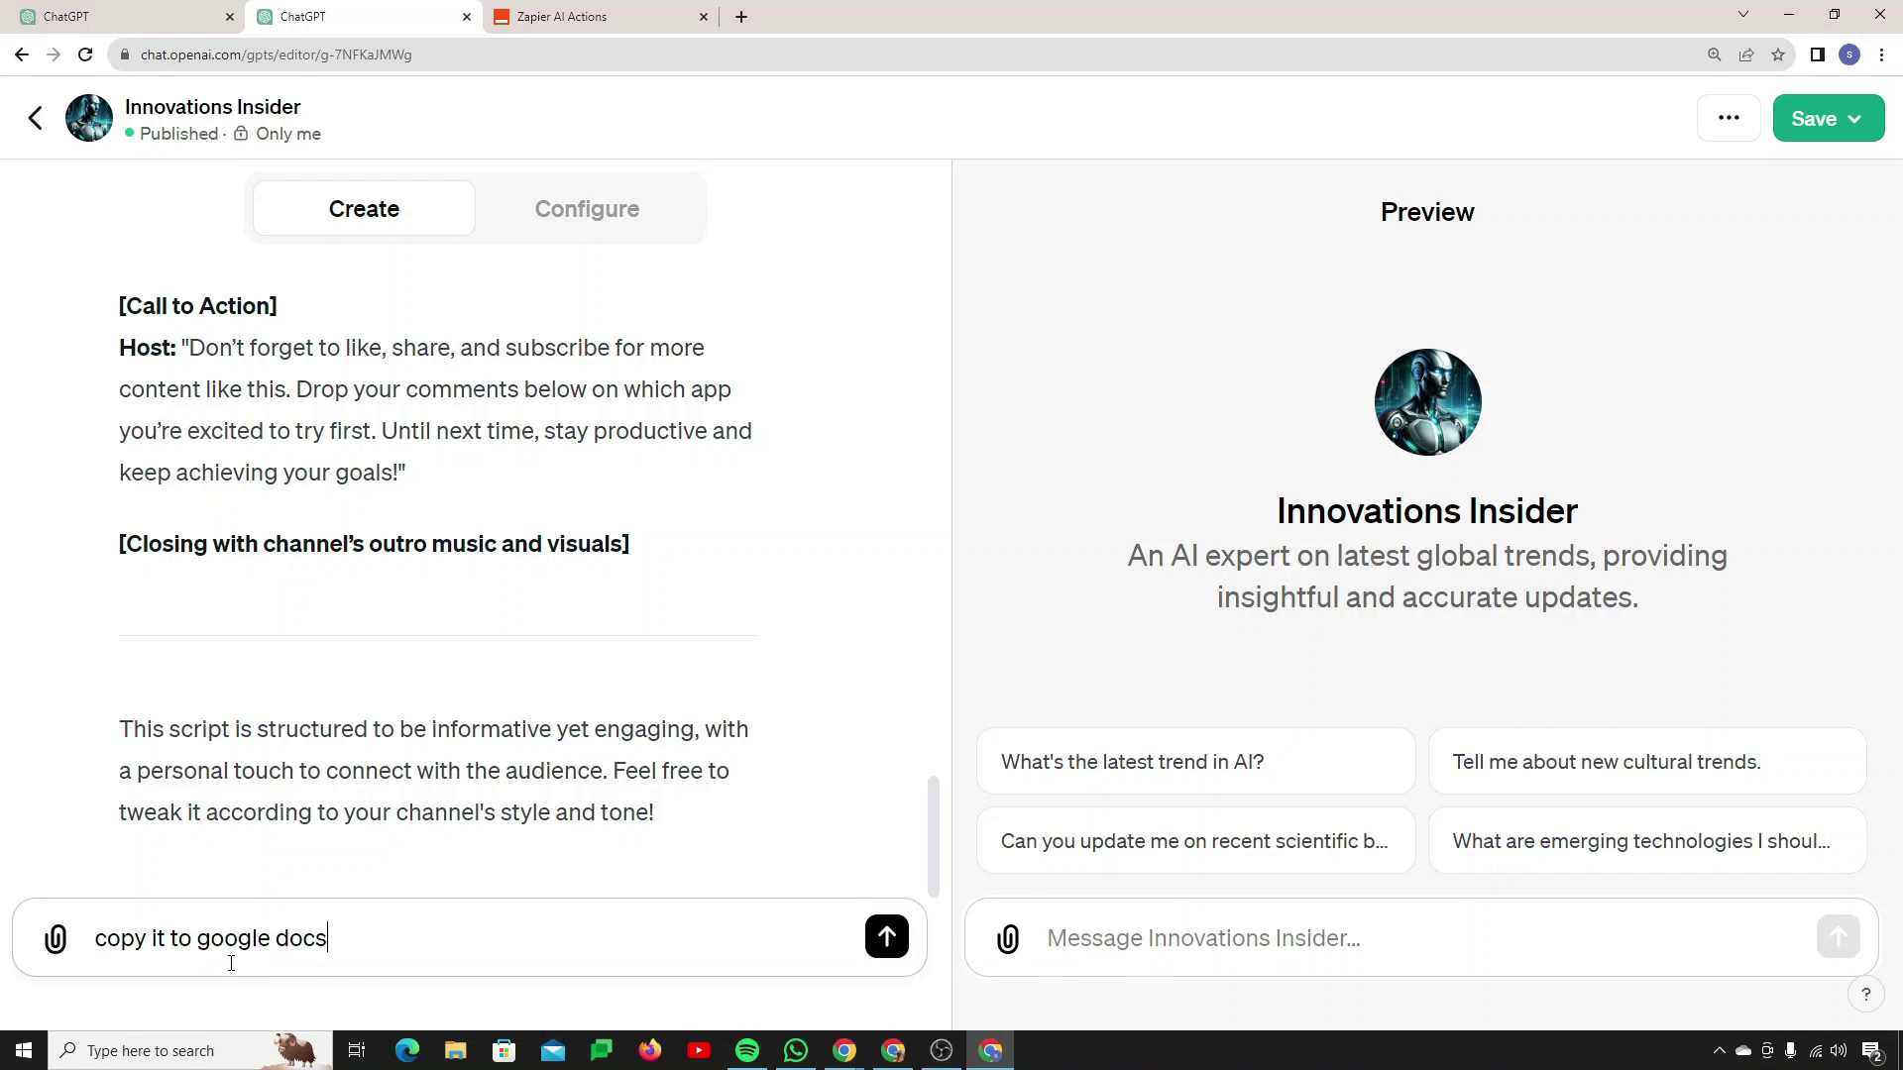
pyautogui.press('Return')
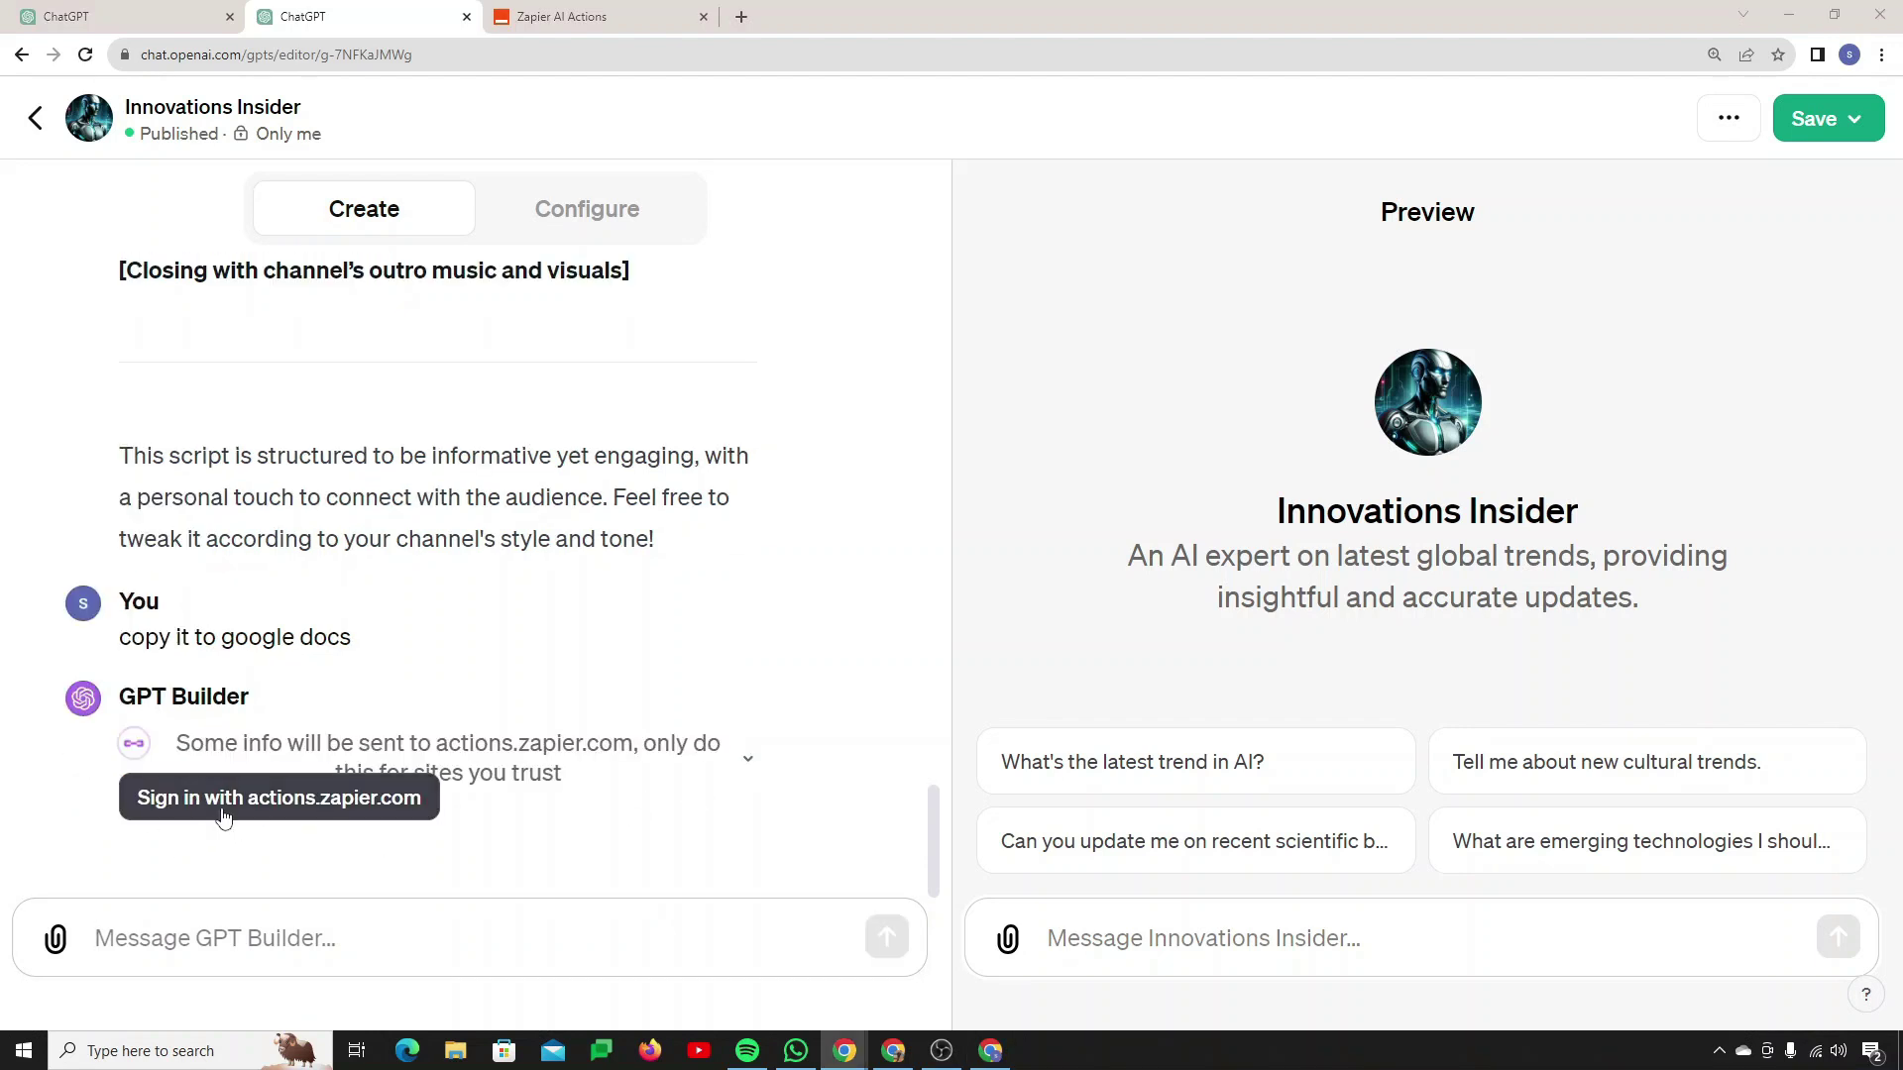
# Step: Sign in with actions.zapier.com and allow OpenAI access to Zapier AI Actions
pyautogui.click(275, 824)
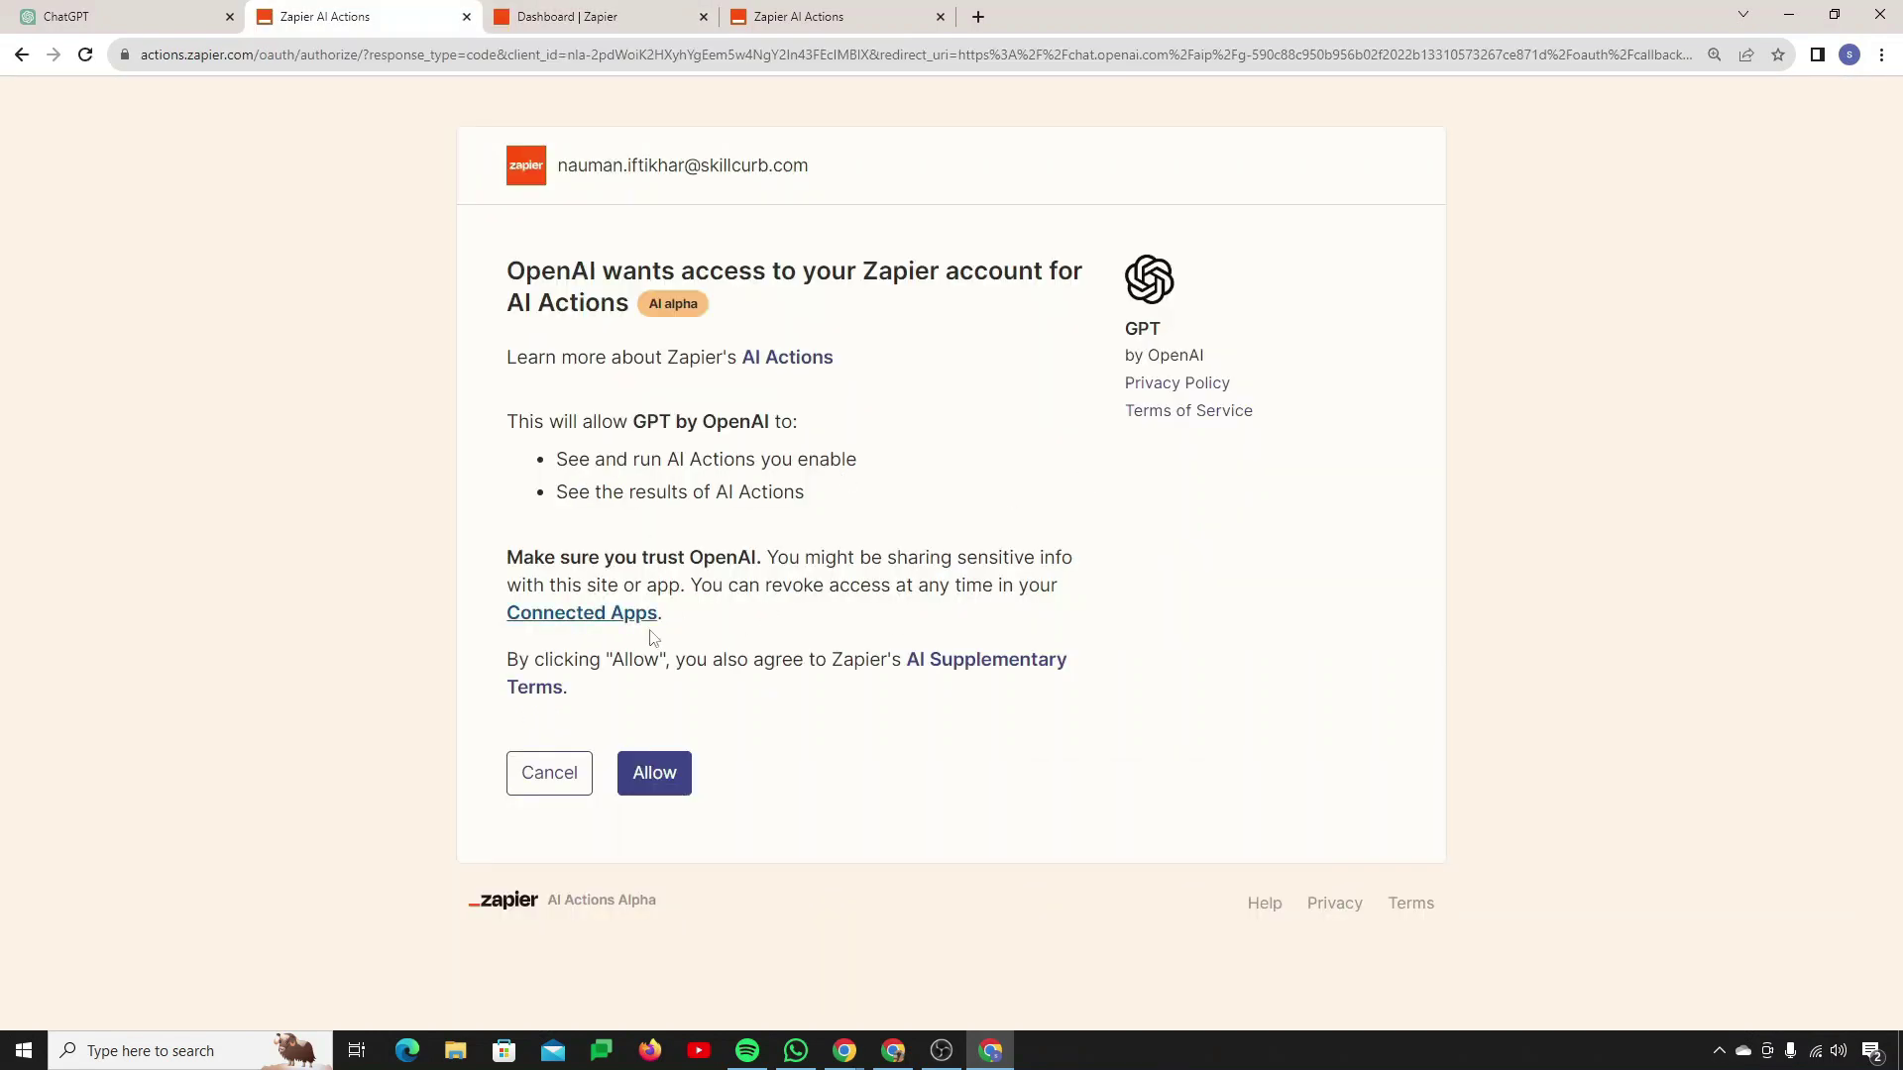
pyautogui.click(683, 781)
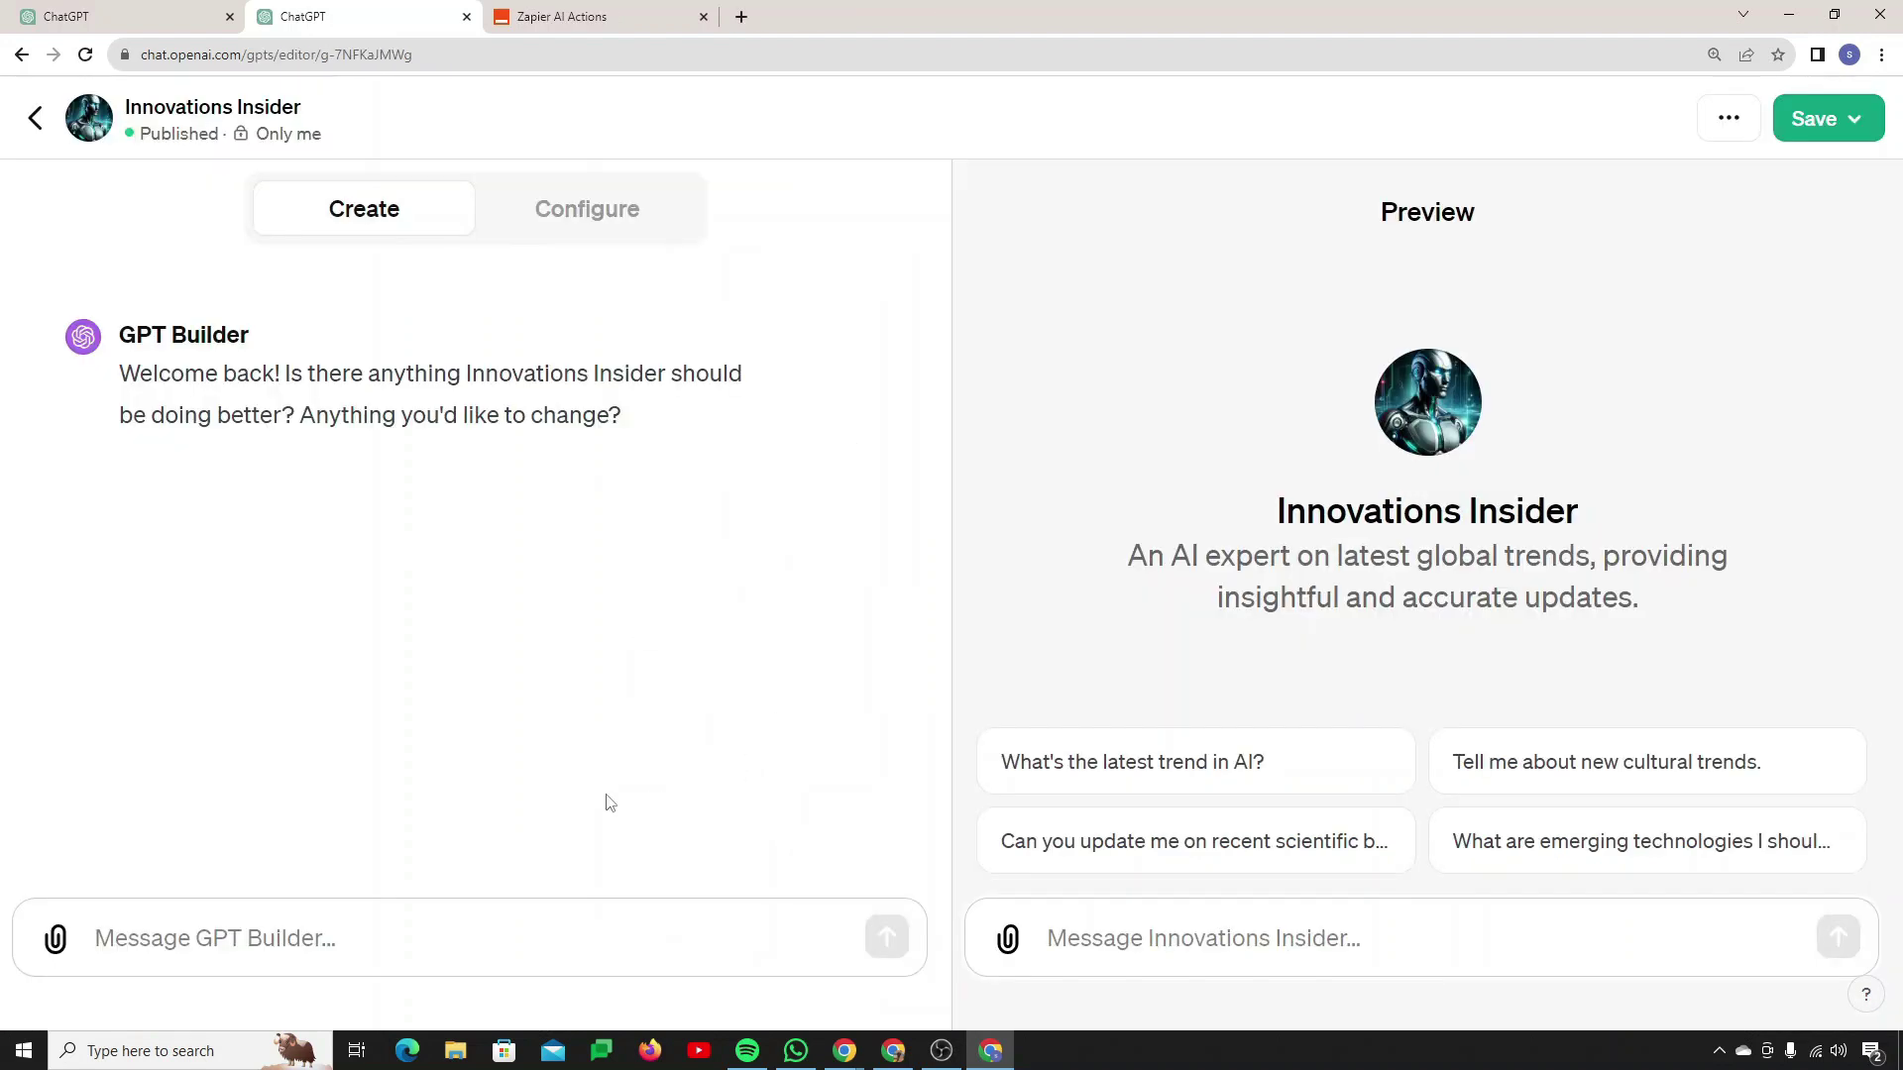
# Step: Review the actions.zapier.com schema, its two actions and OAuth setup, then go back to My GPTs
pyautogui.click(589, 220)
pyautogui.scroll(-10, 653, 452)
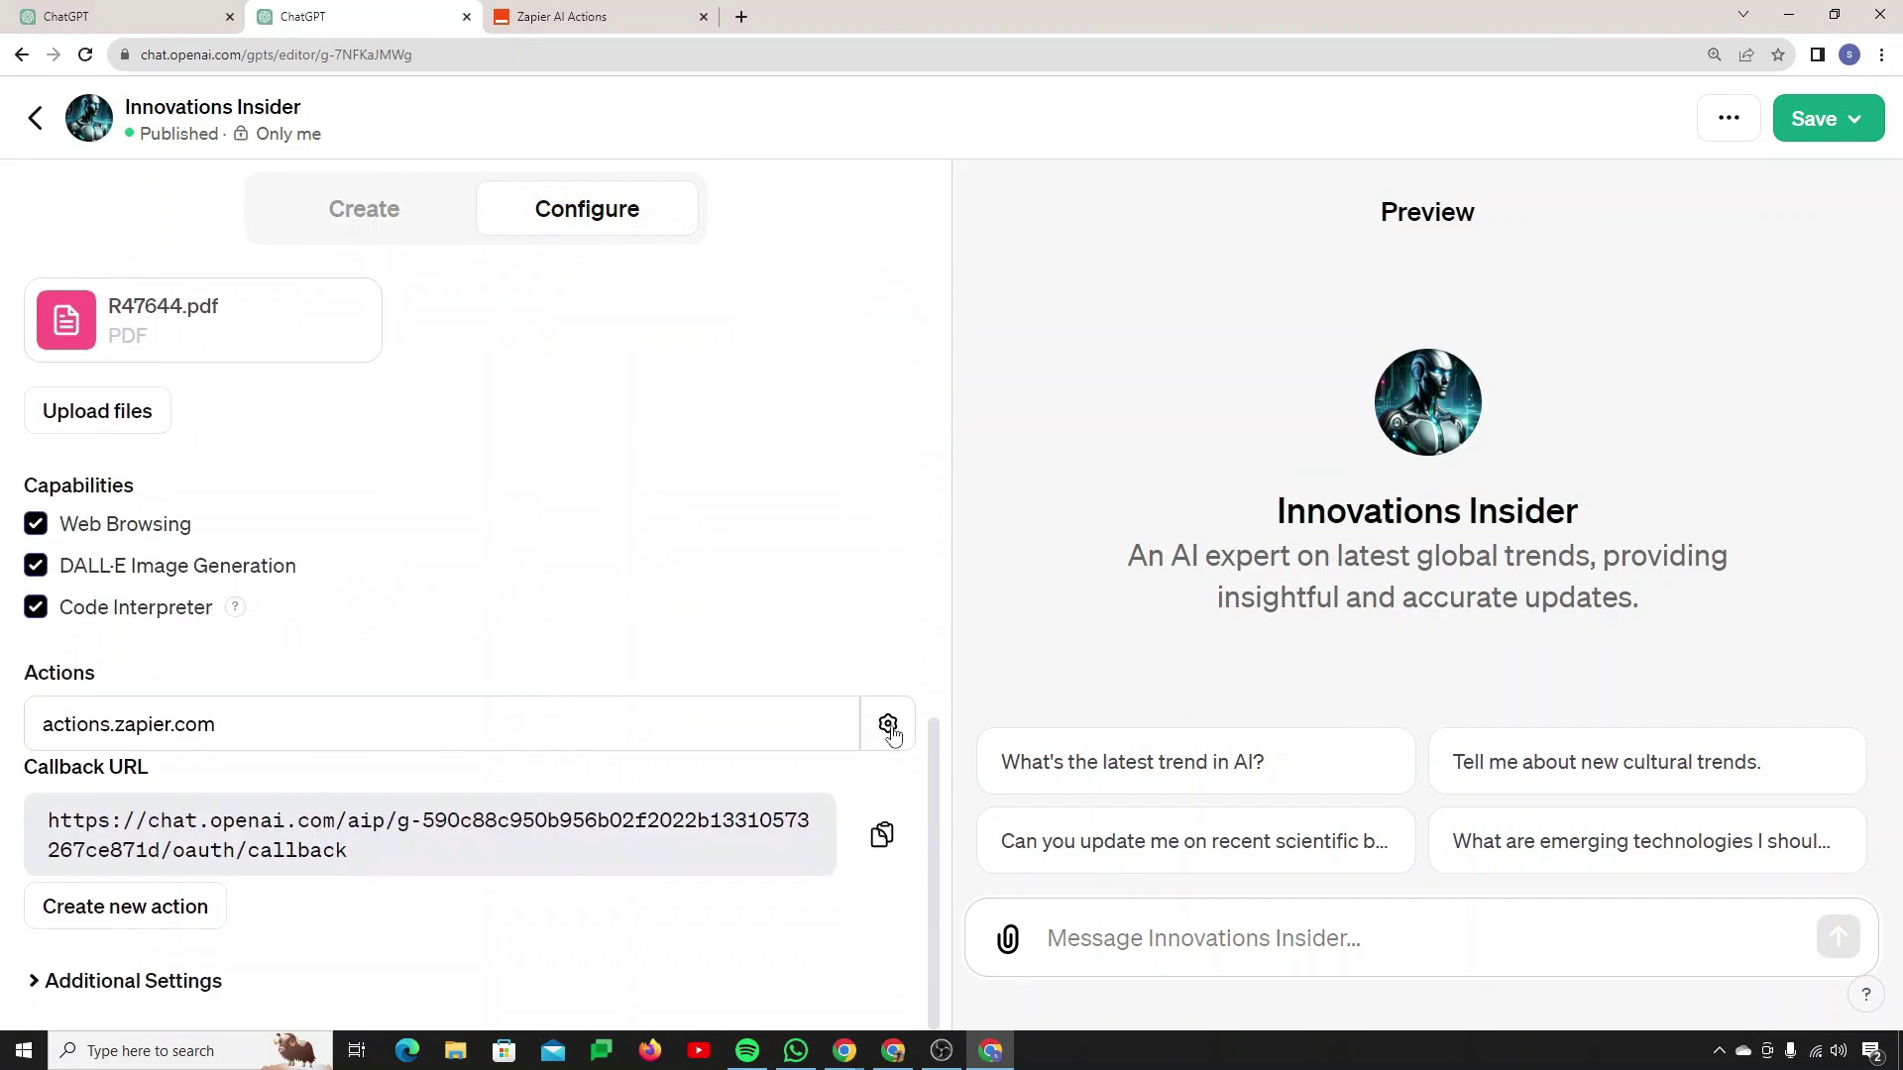
pyautogui.click(887, 725)
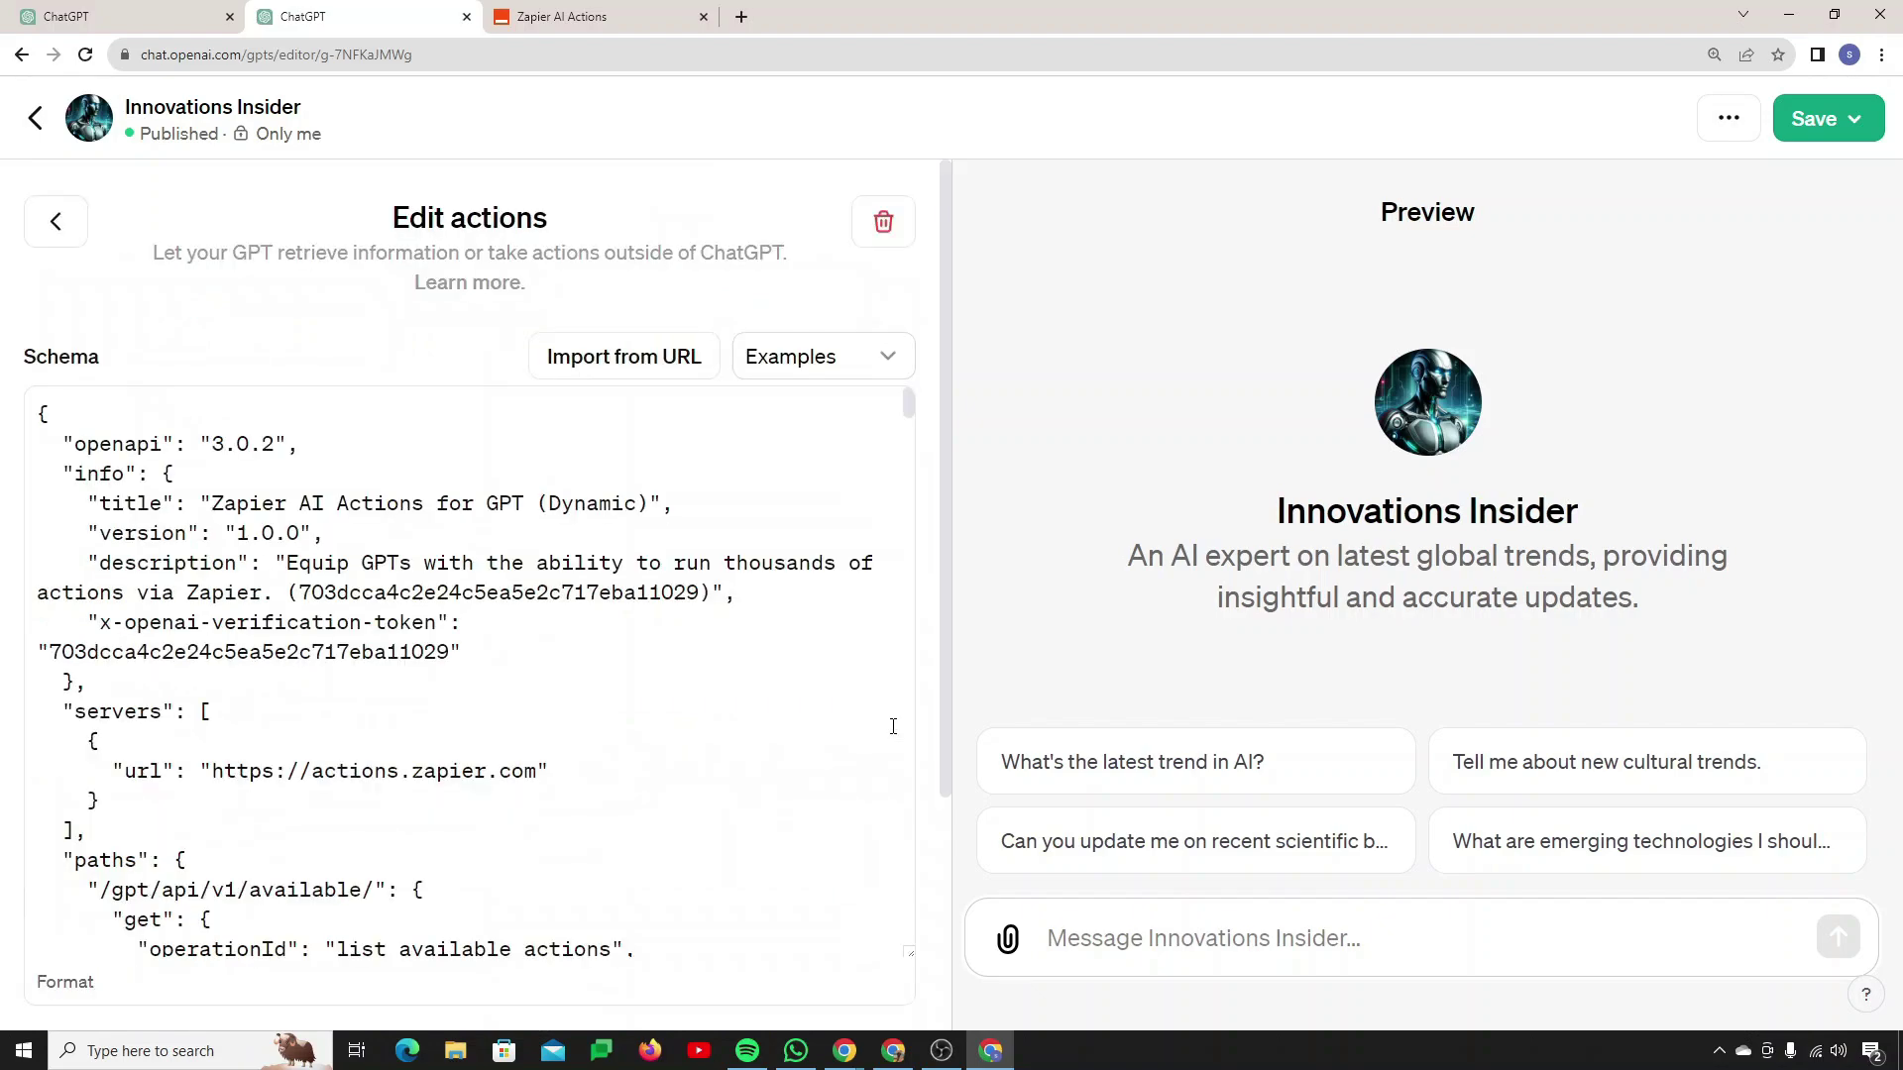
pyautogui.scroll(-12, 708, 766)
pyautogui.scroll(-15, 708, 767)
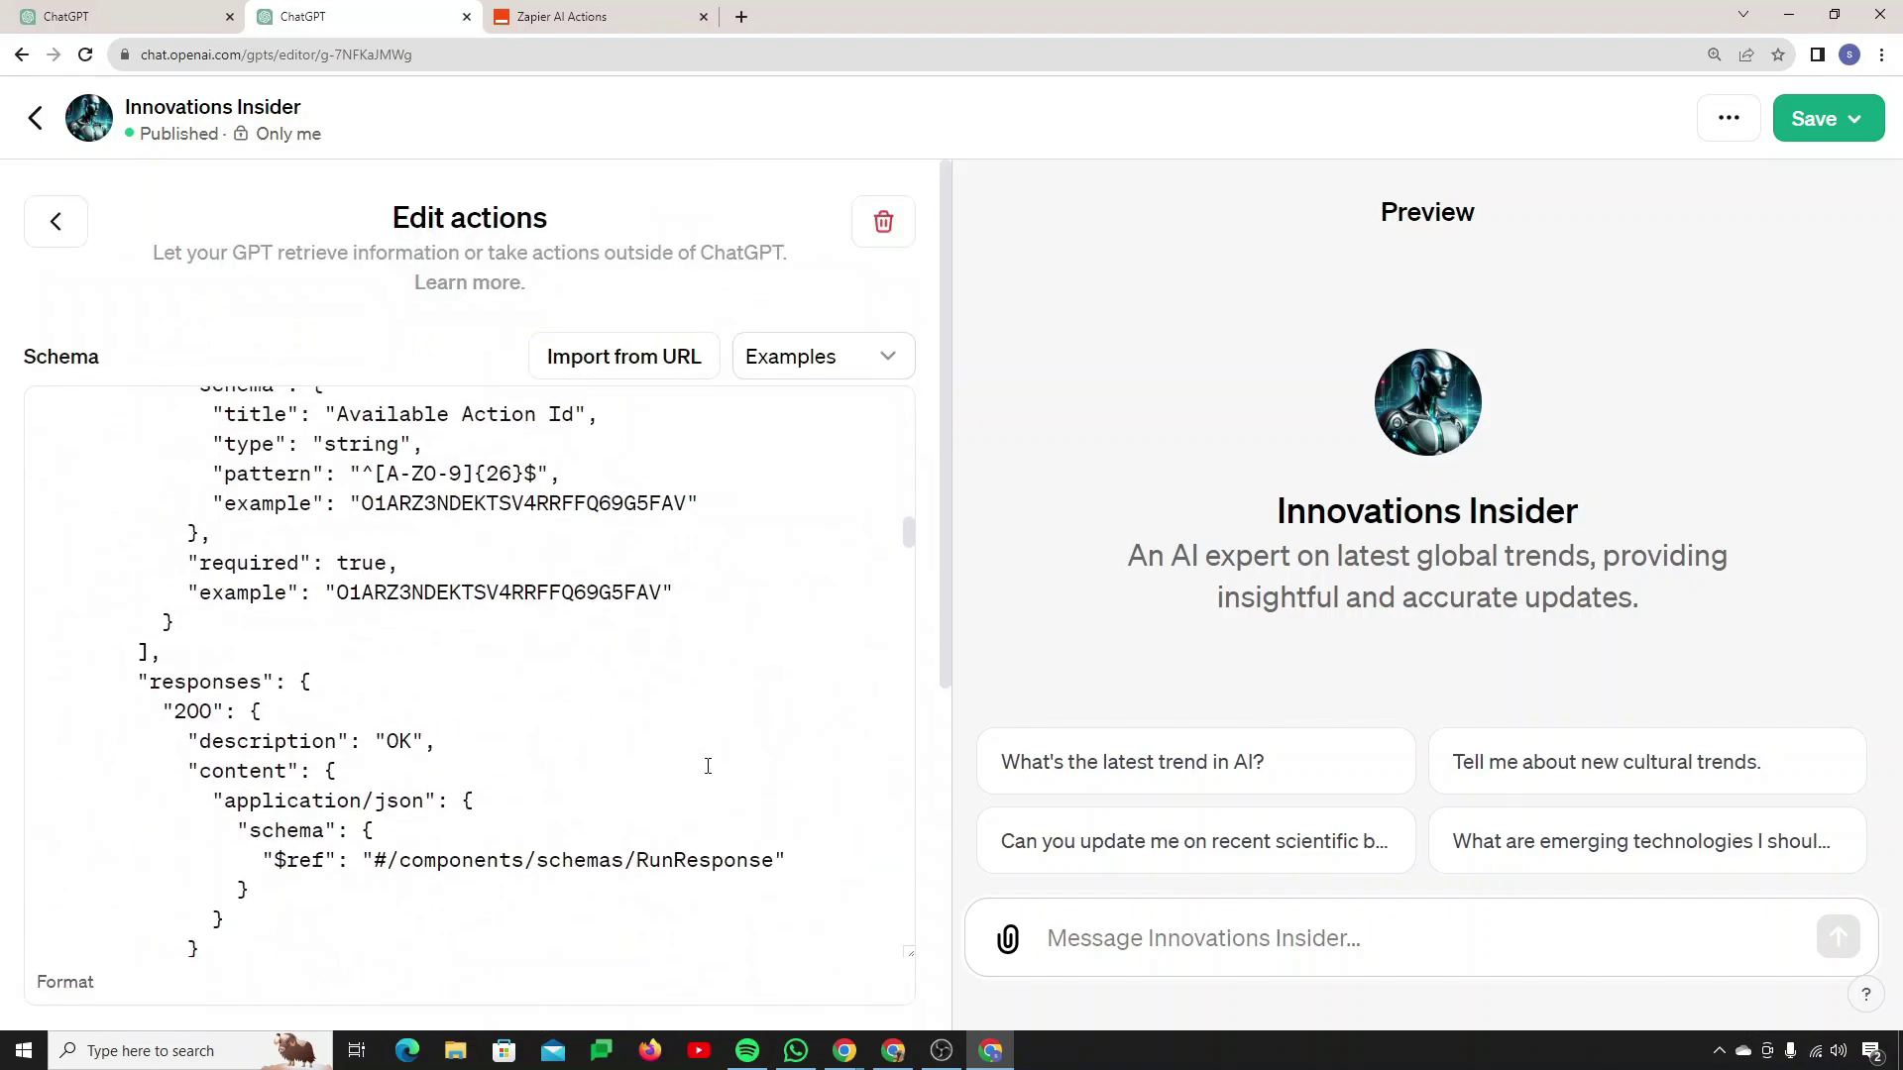
pyautogui.scroll(-5, 916, 781)
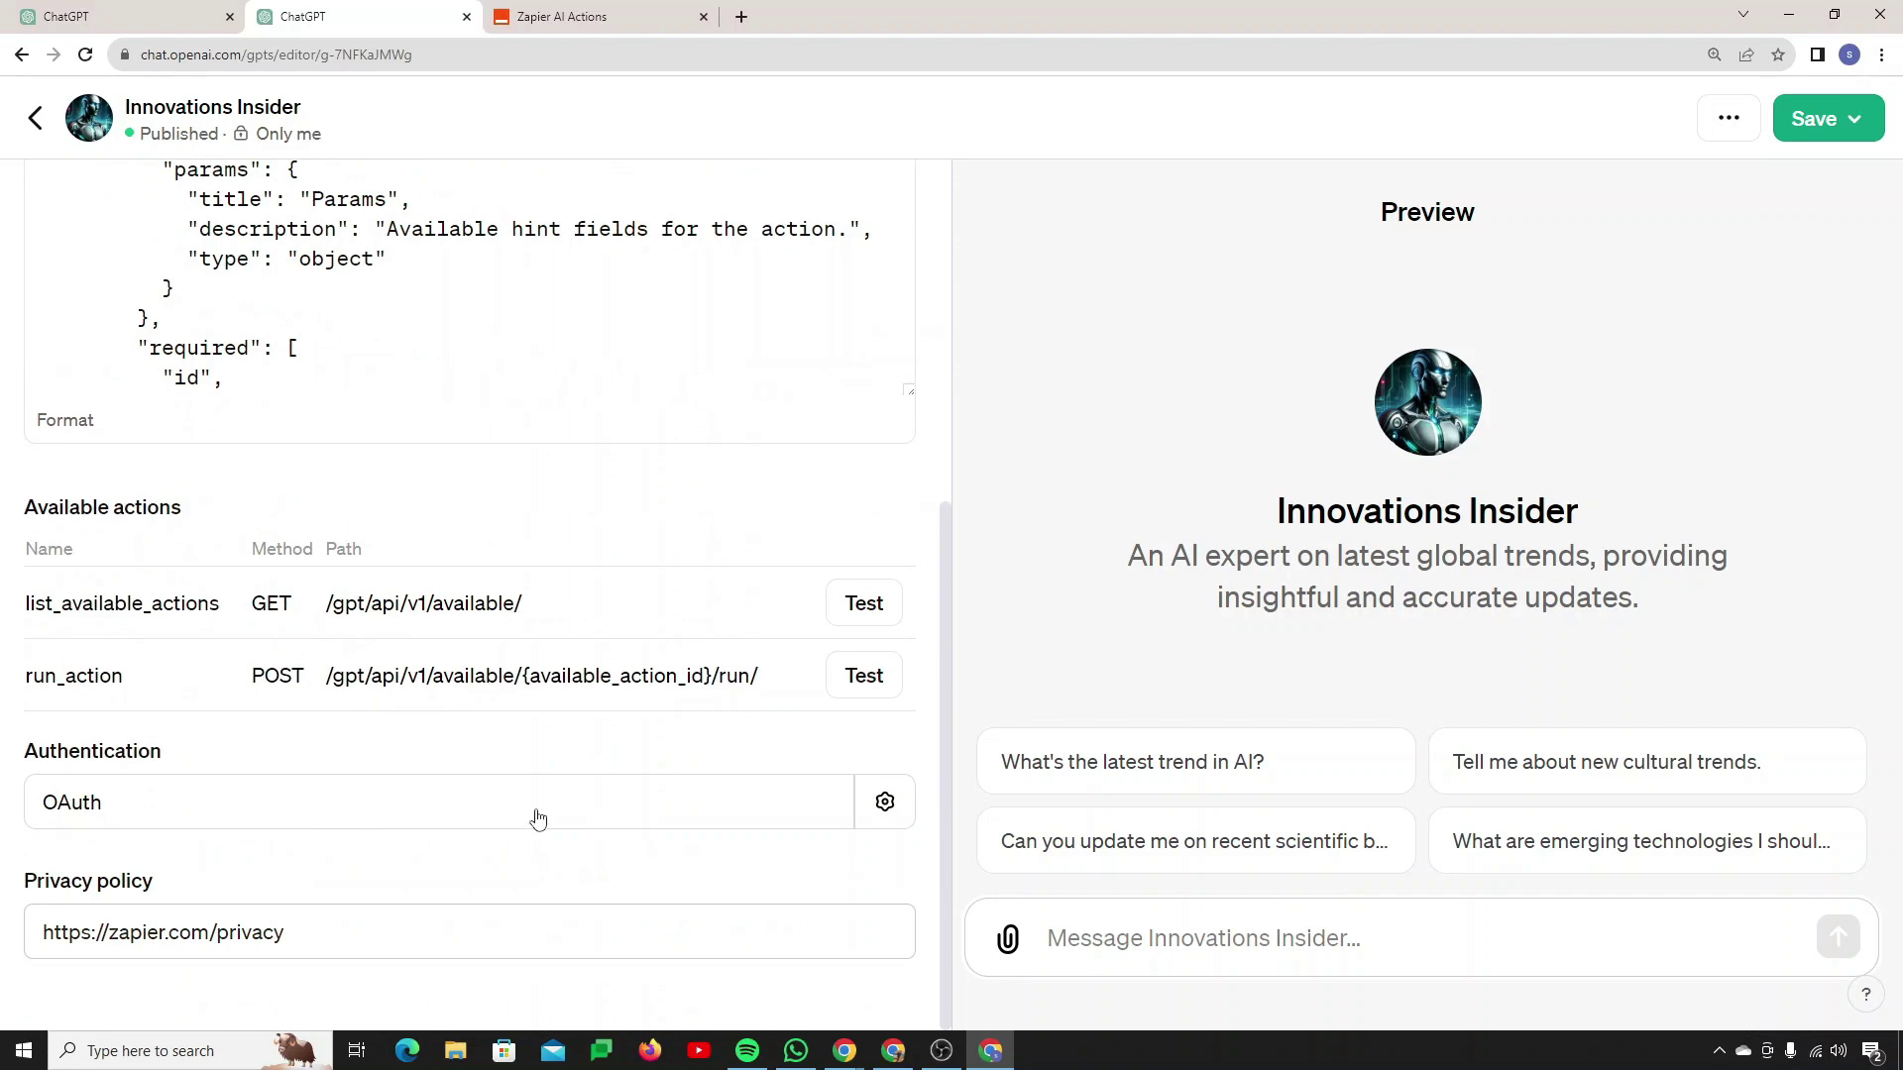
pyautogui.click(34, 120)
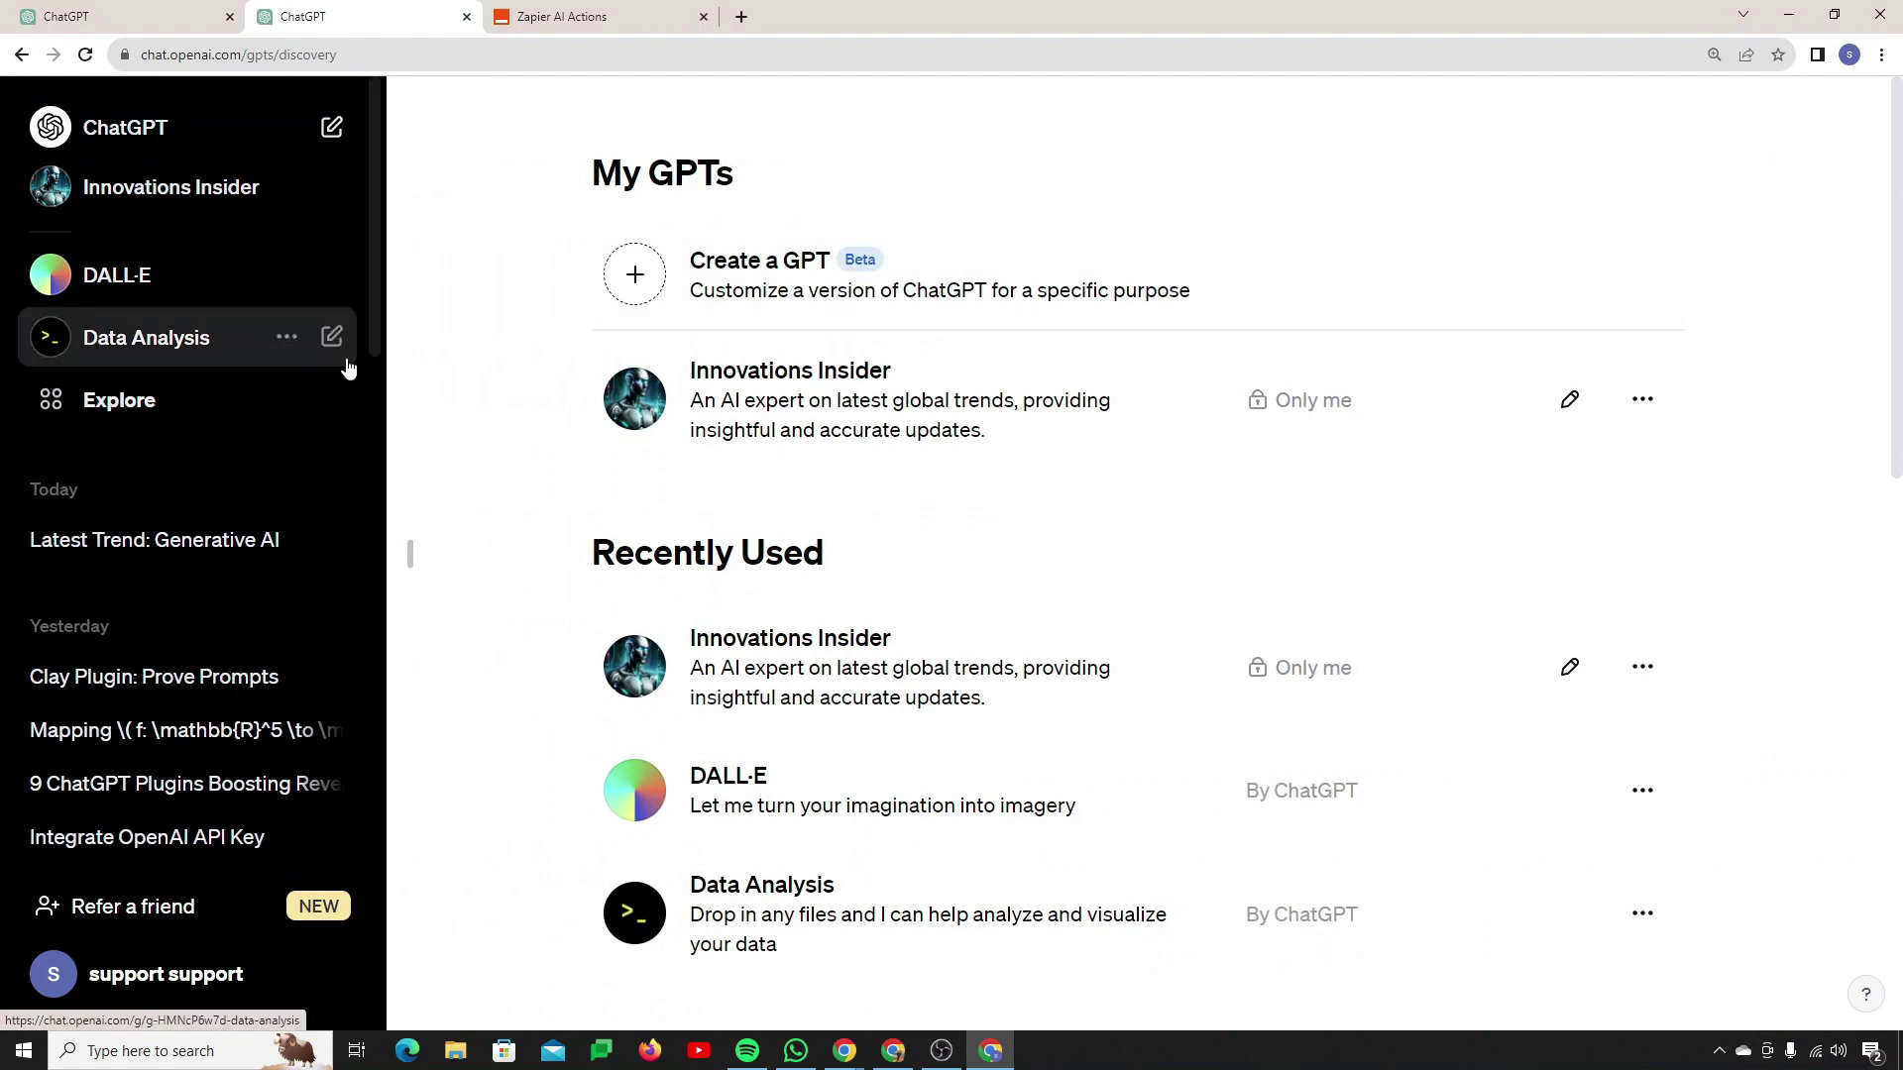
# Step: Back in the Innovations Insider editor, ask for 'Create a 100 word article on GenAI' and review it
pyautogui.hotkey('alt', 'Left')
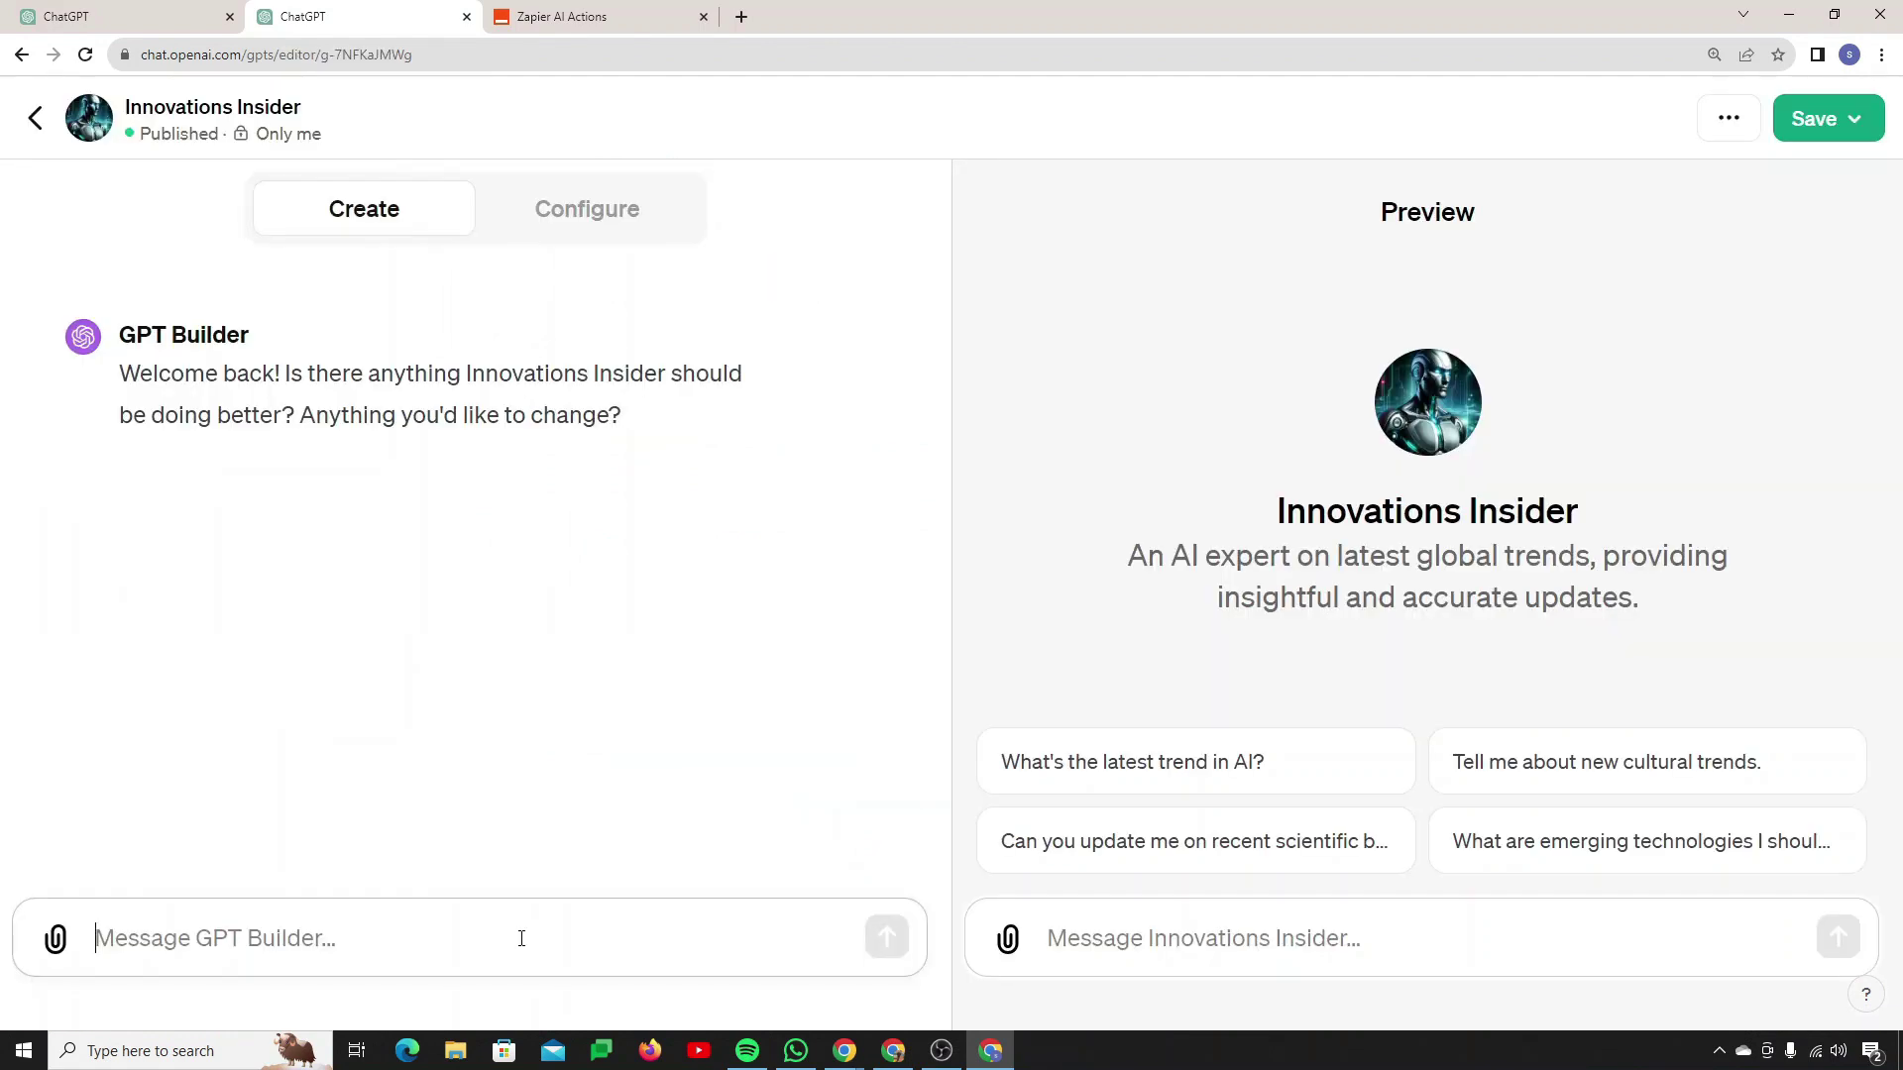
pyautogui.write('Create a 100 word article on GenAI')
pyautogui.press('Return')
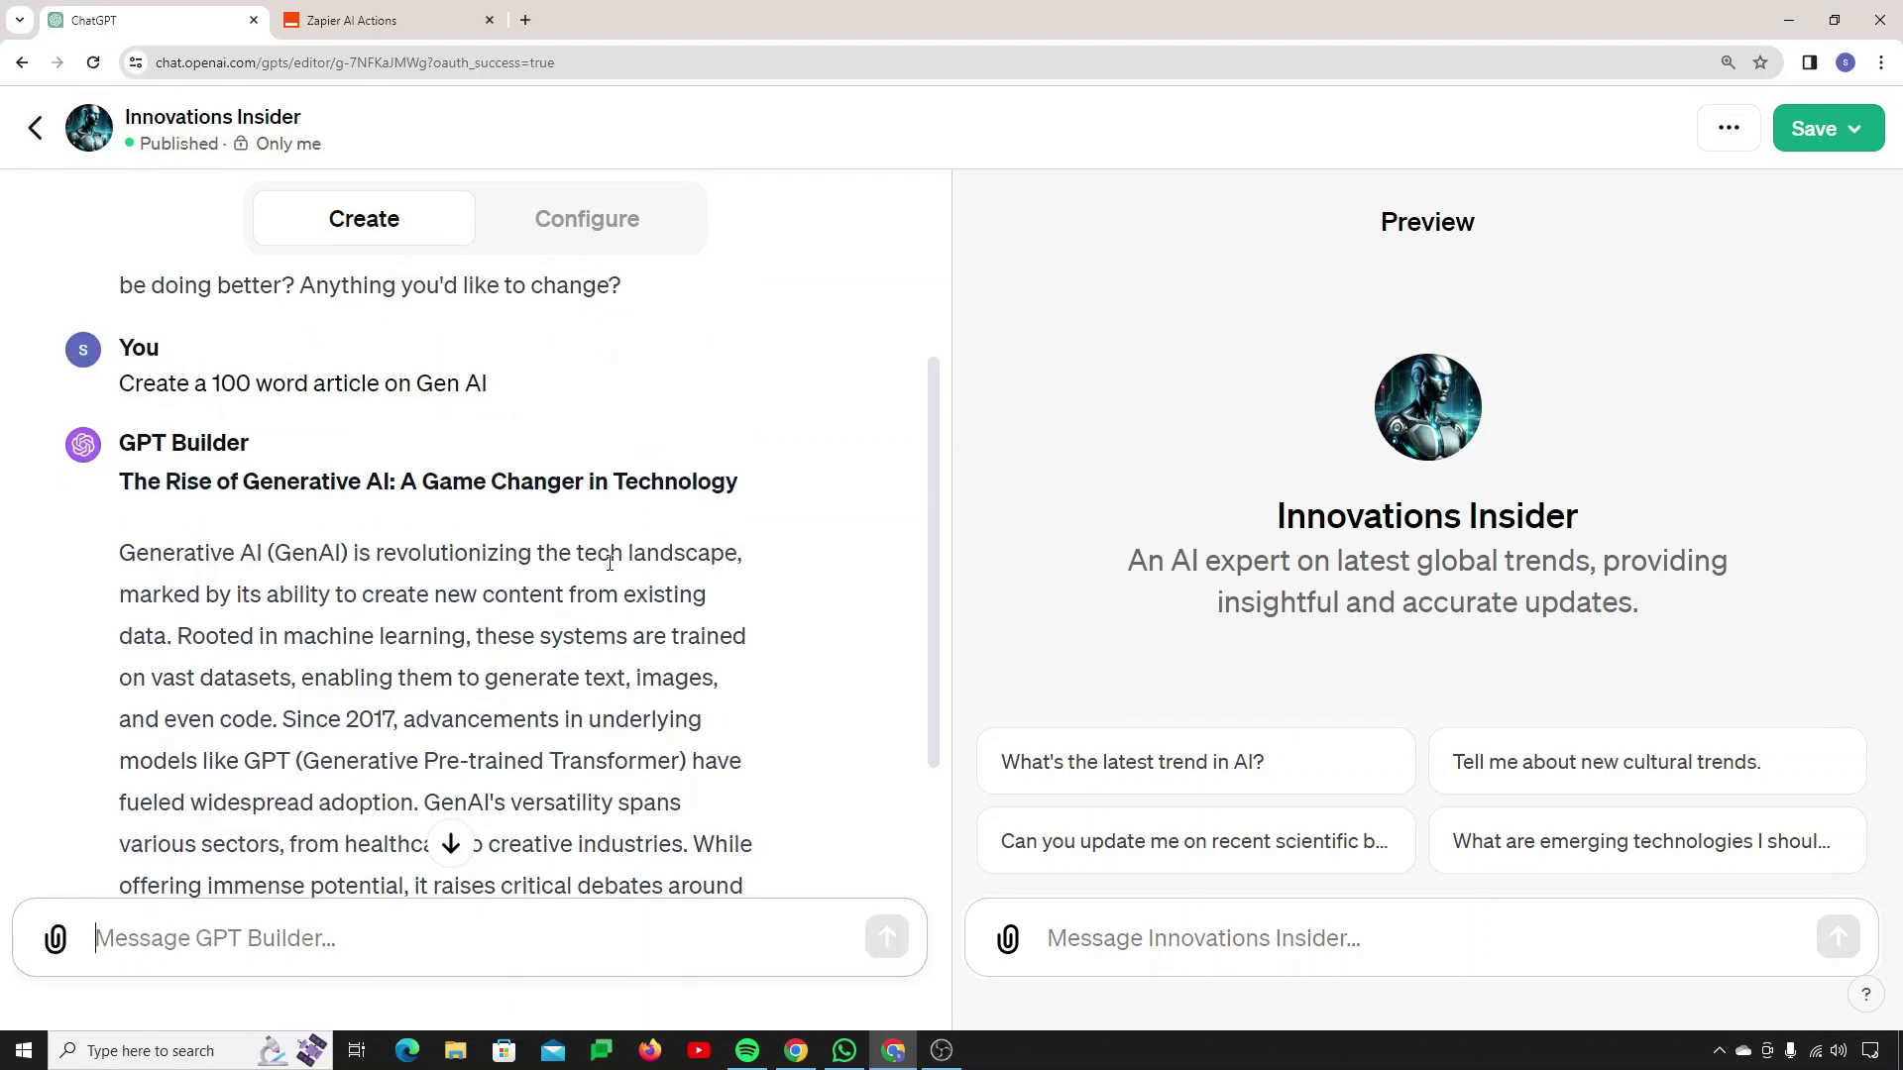
pyautogui.scroll(-1, 607, 565)
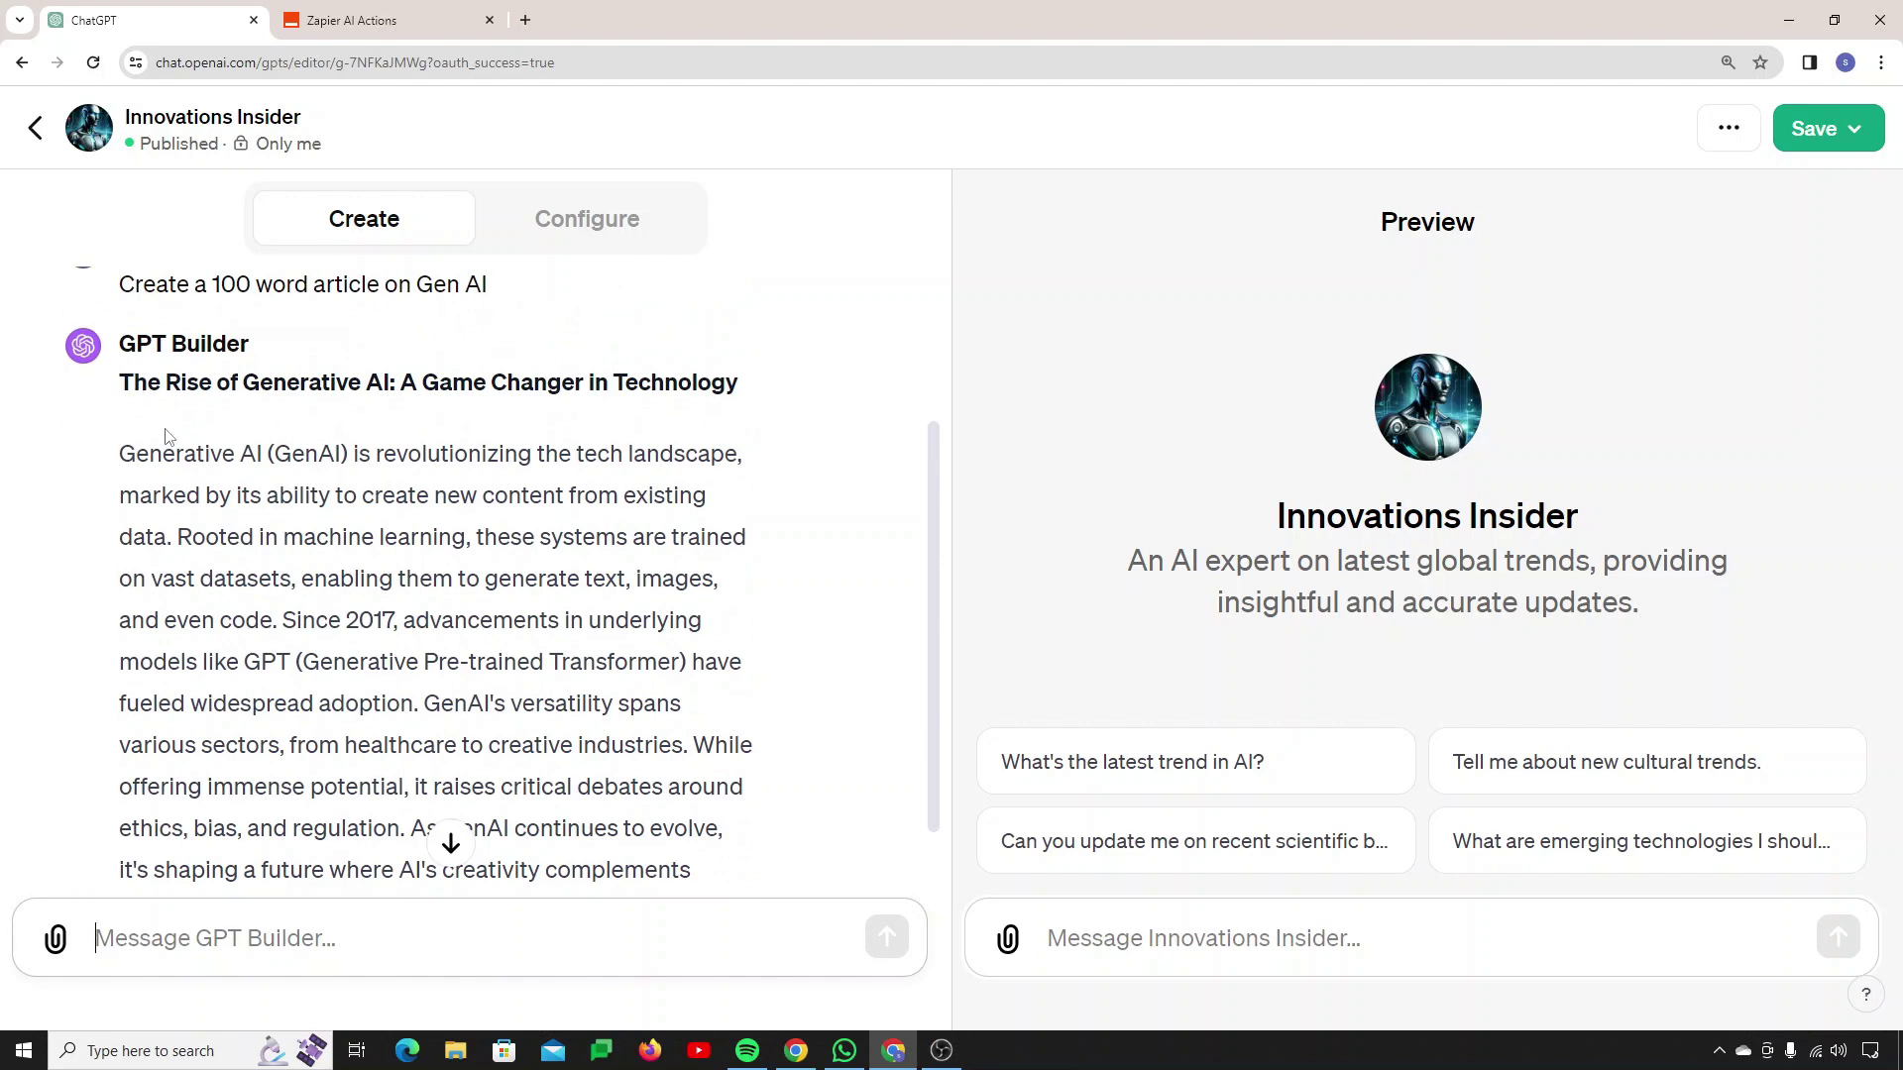
pyautogui.scroll(-1, 206, 514)
pyautogui.moveTo(123, 286); pyautogui.dragTo(404, 769)
pyautogui.click(417, 819)
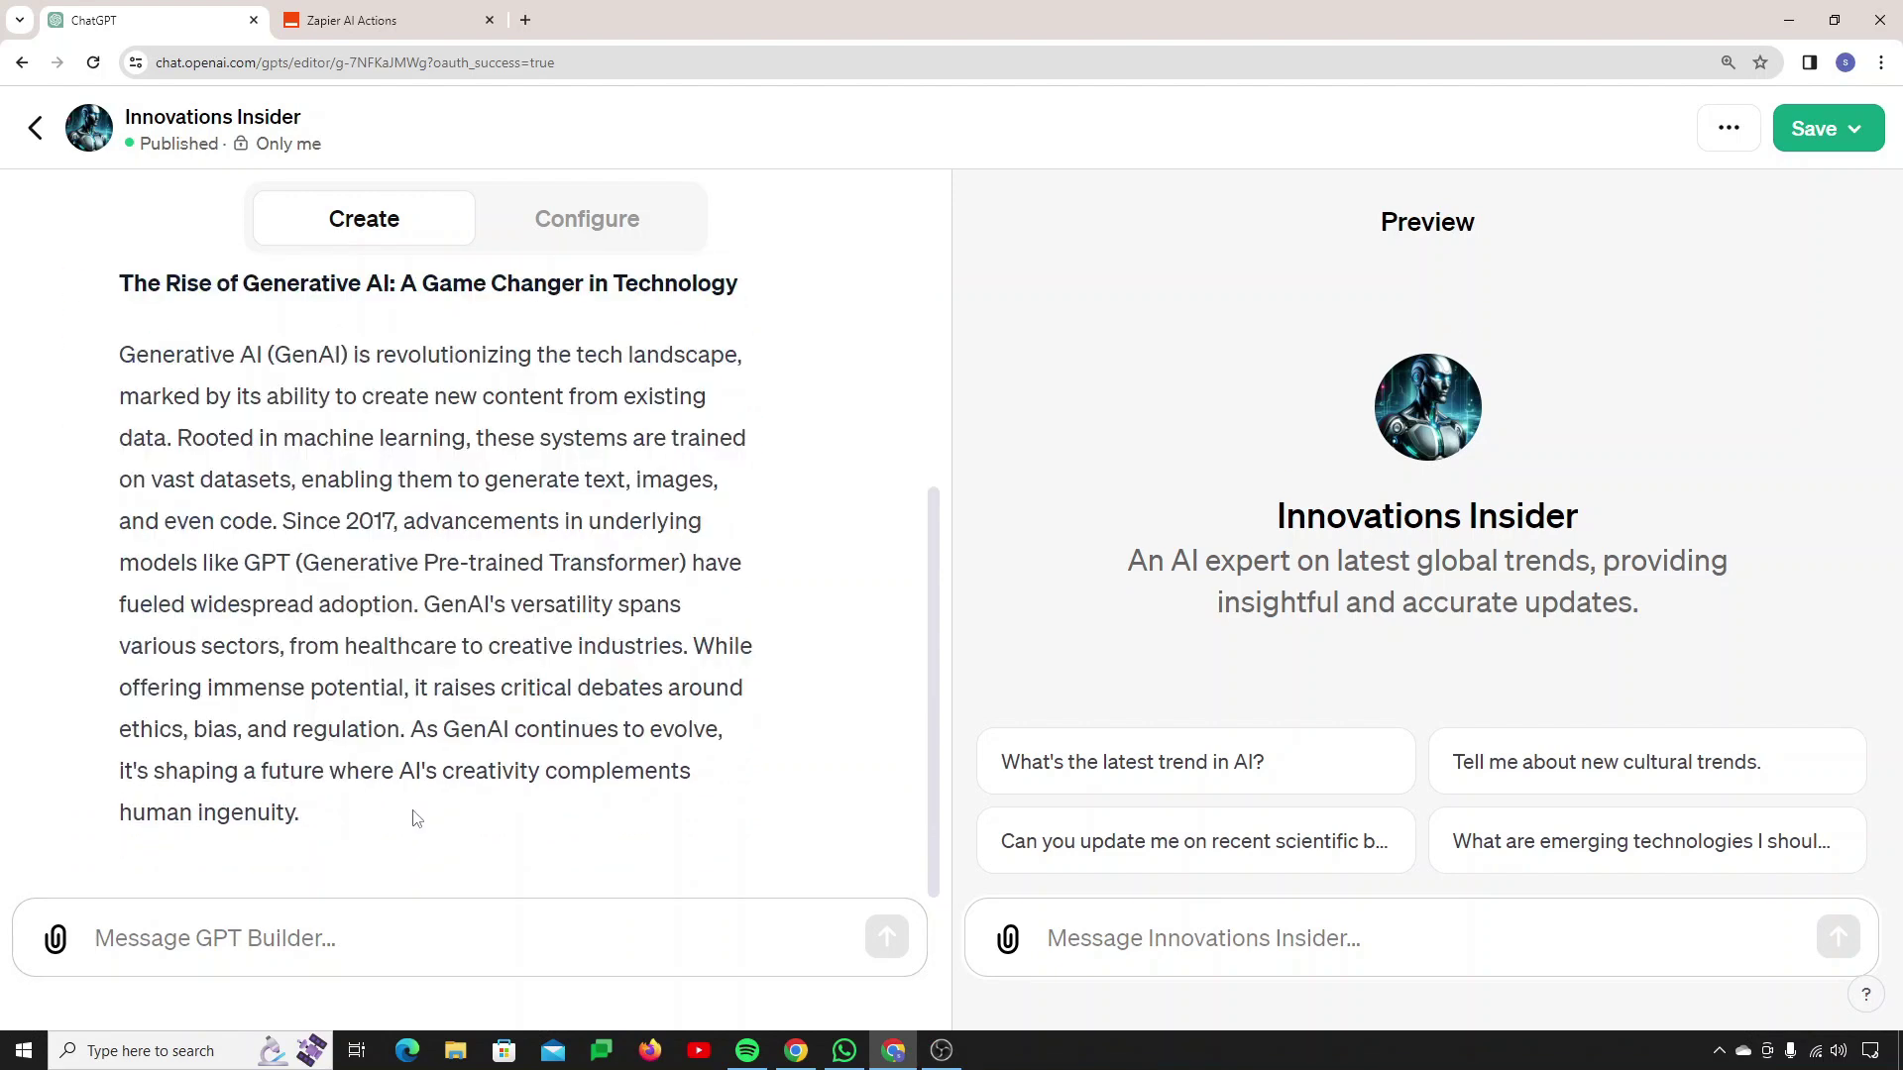
# Step: Ask the builder to copy the article text to Google Docs and allow the actions.zapier.com call
pyautogui.click(336, 933)
pyautogui.write('Copy this Text to Google Docs')
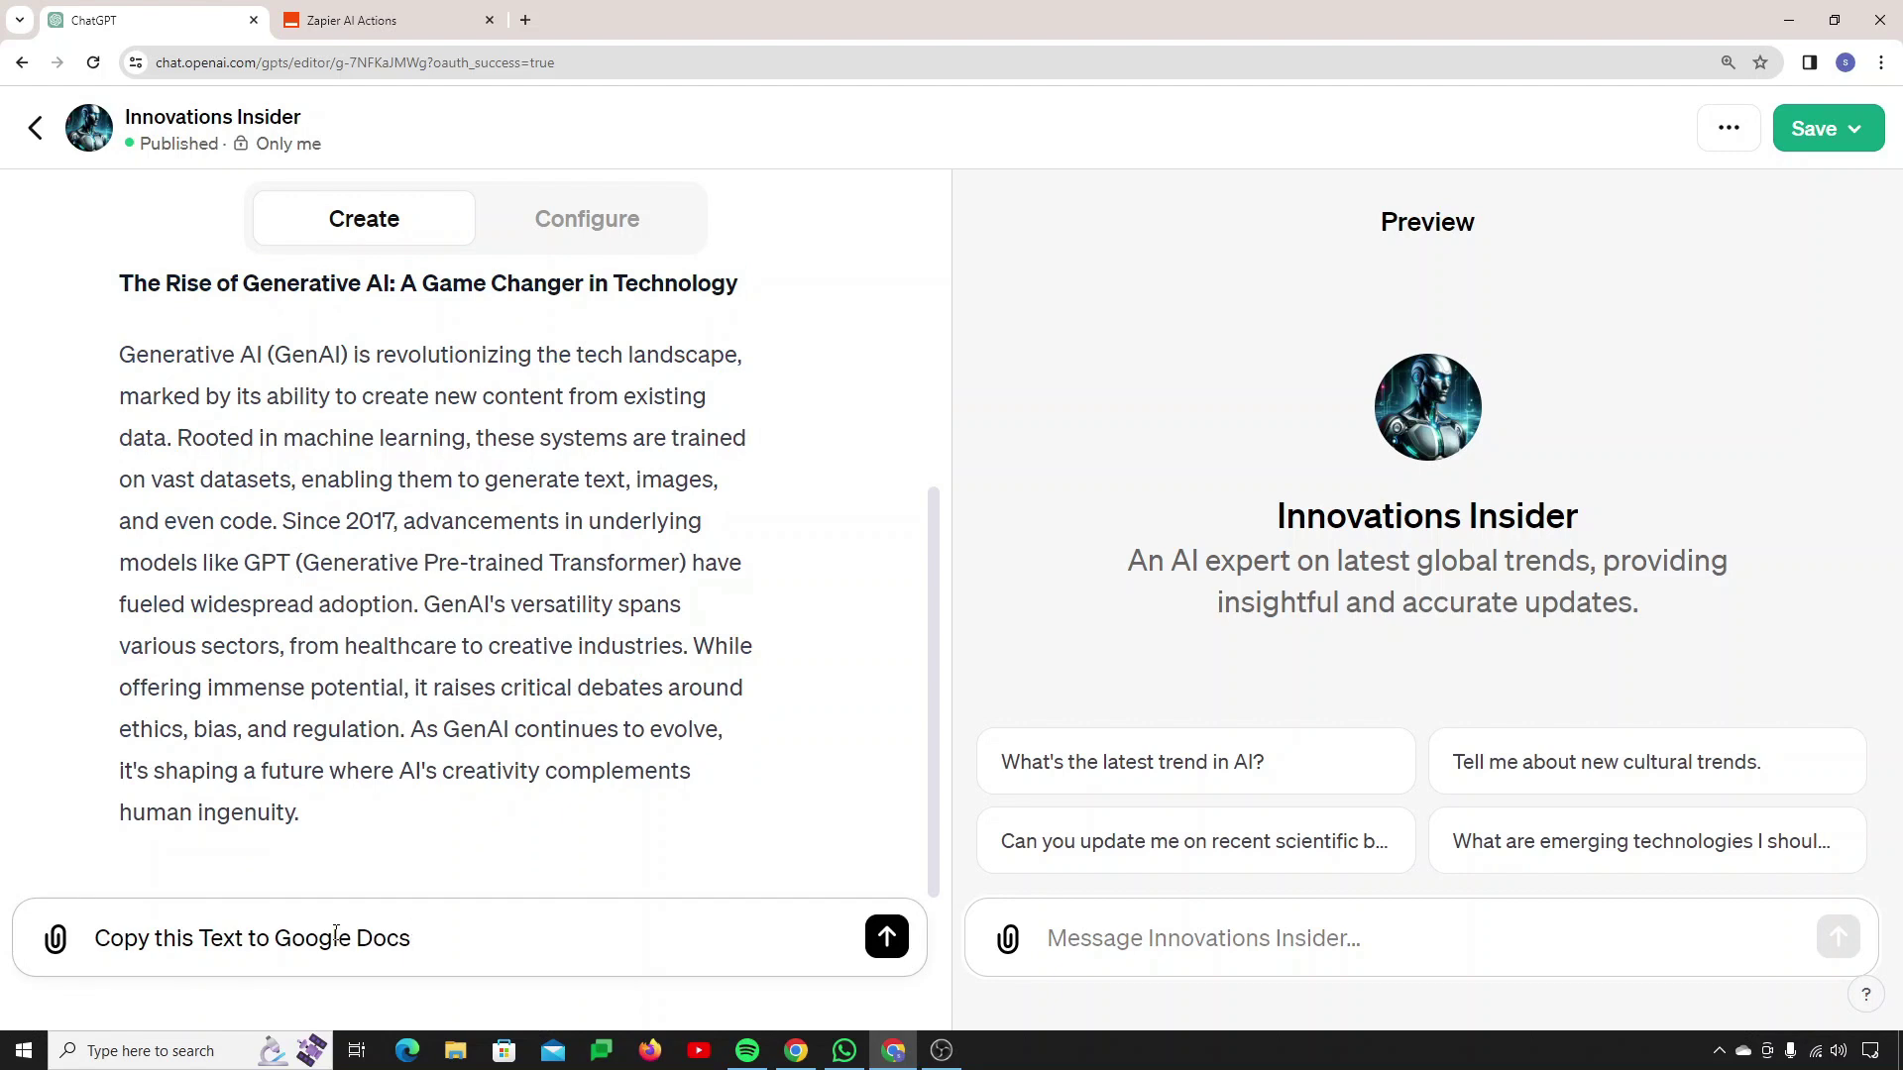
pyautogui.press('Return')
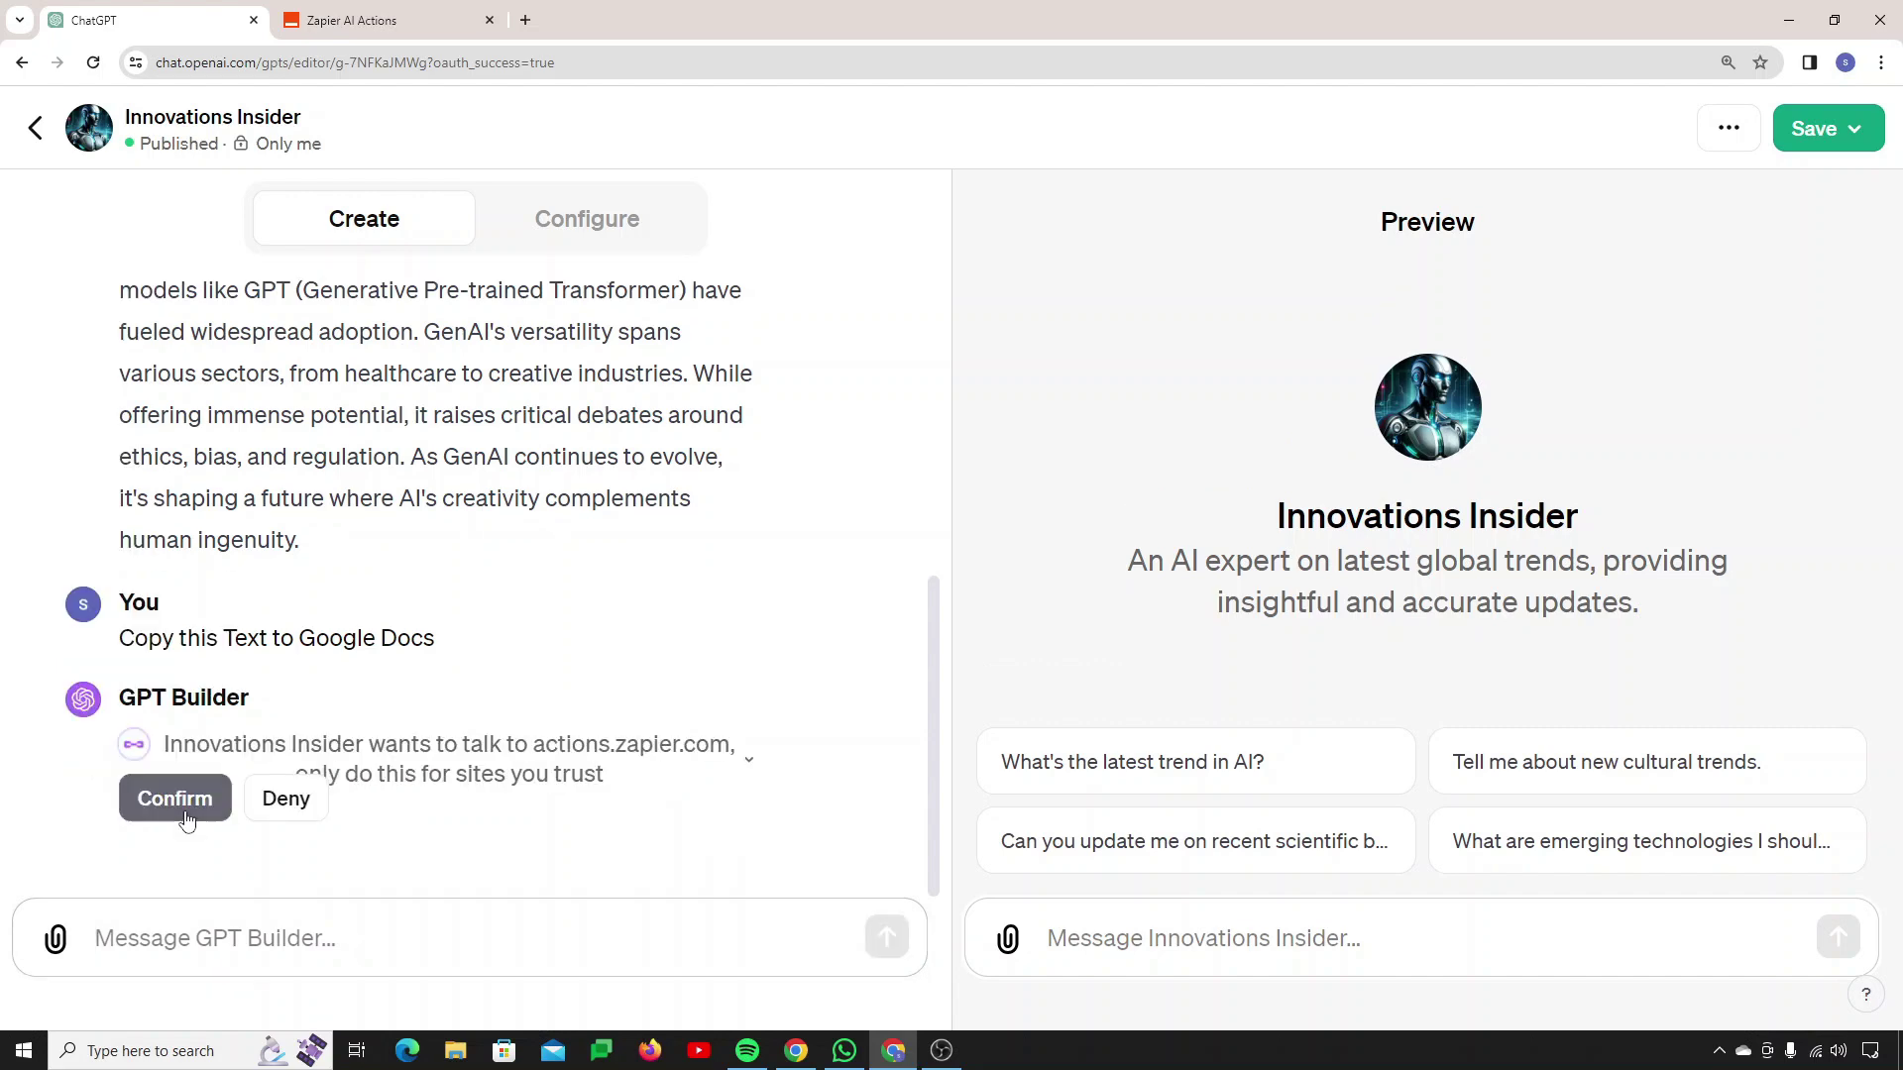
pyautogui.click(178, 798)
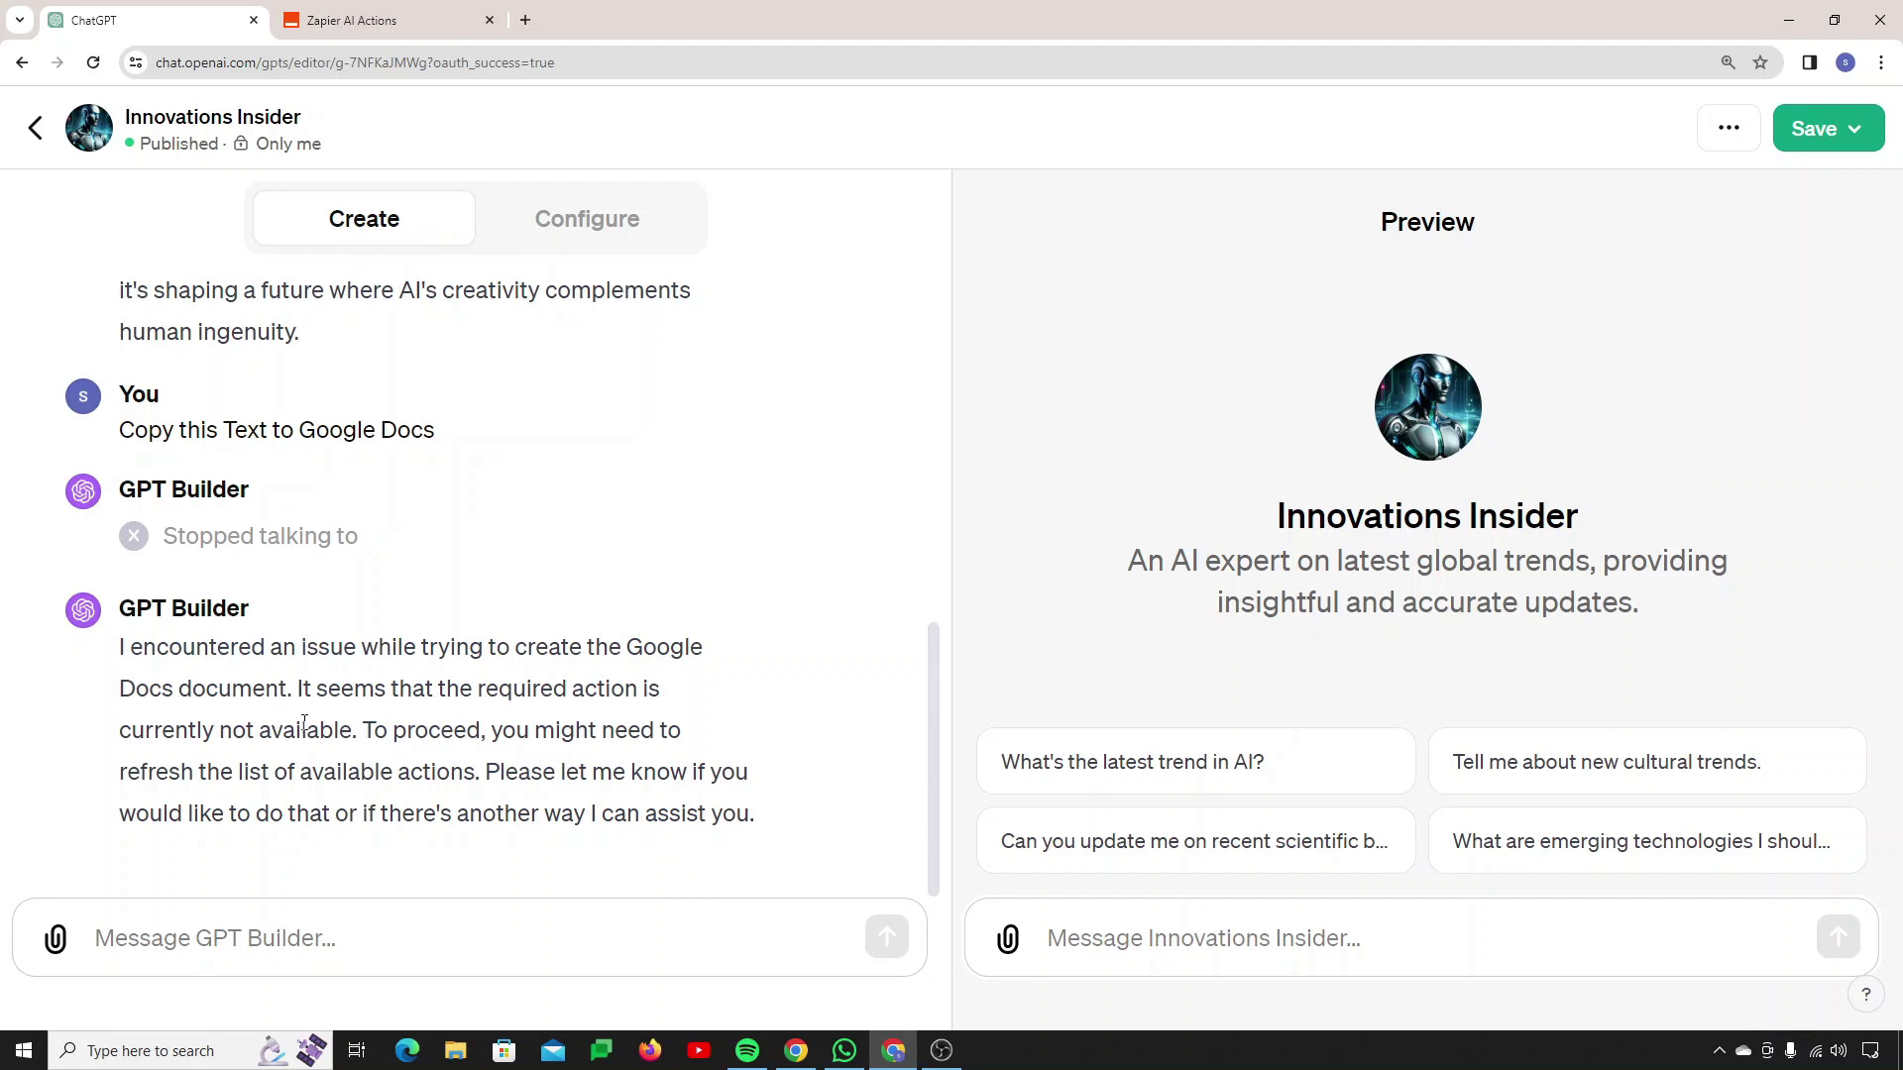
# Step: Reload the saved Zapier GPT actions list, then return to the builder chat
pyautogui.click(416, 38)
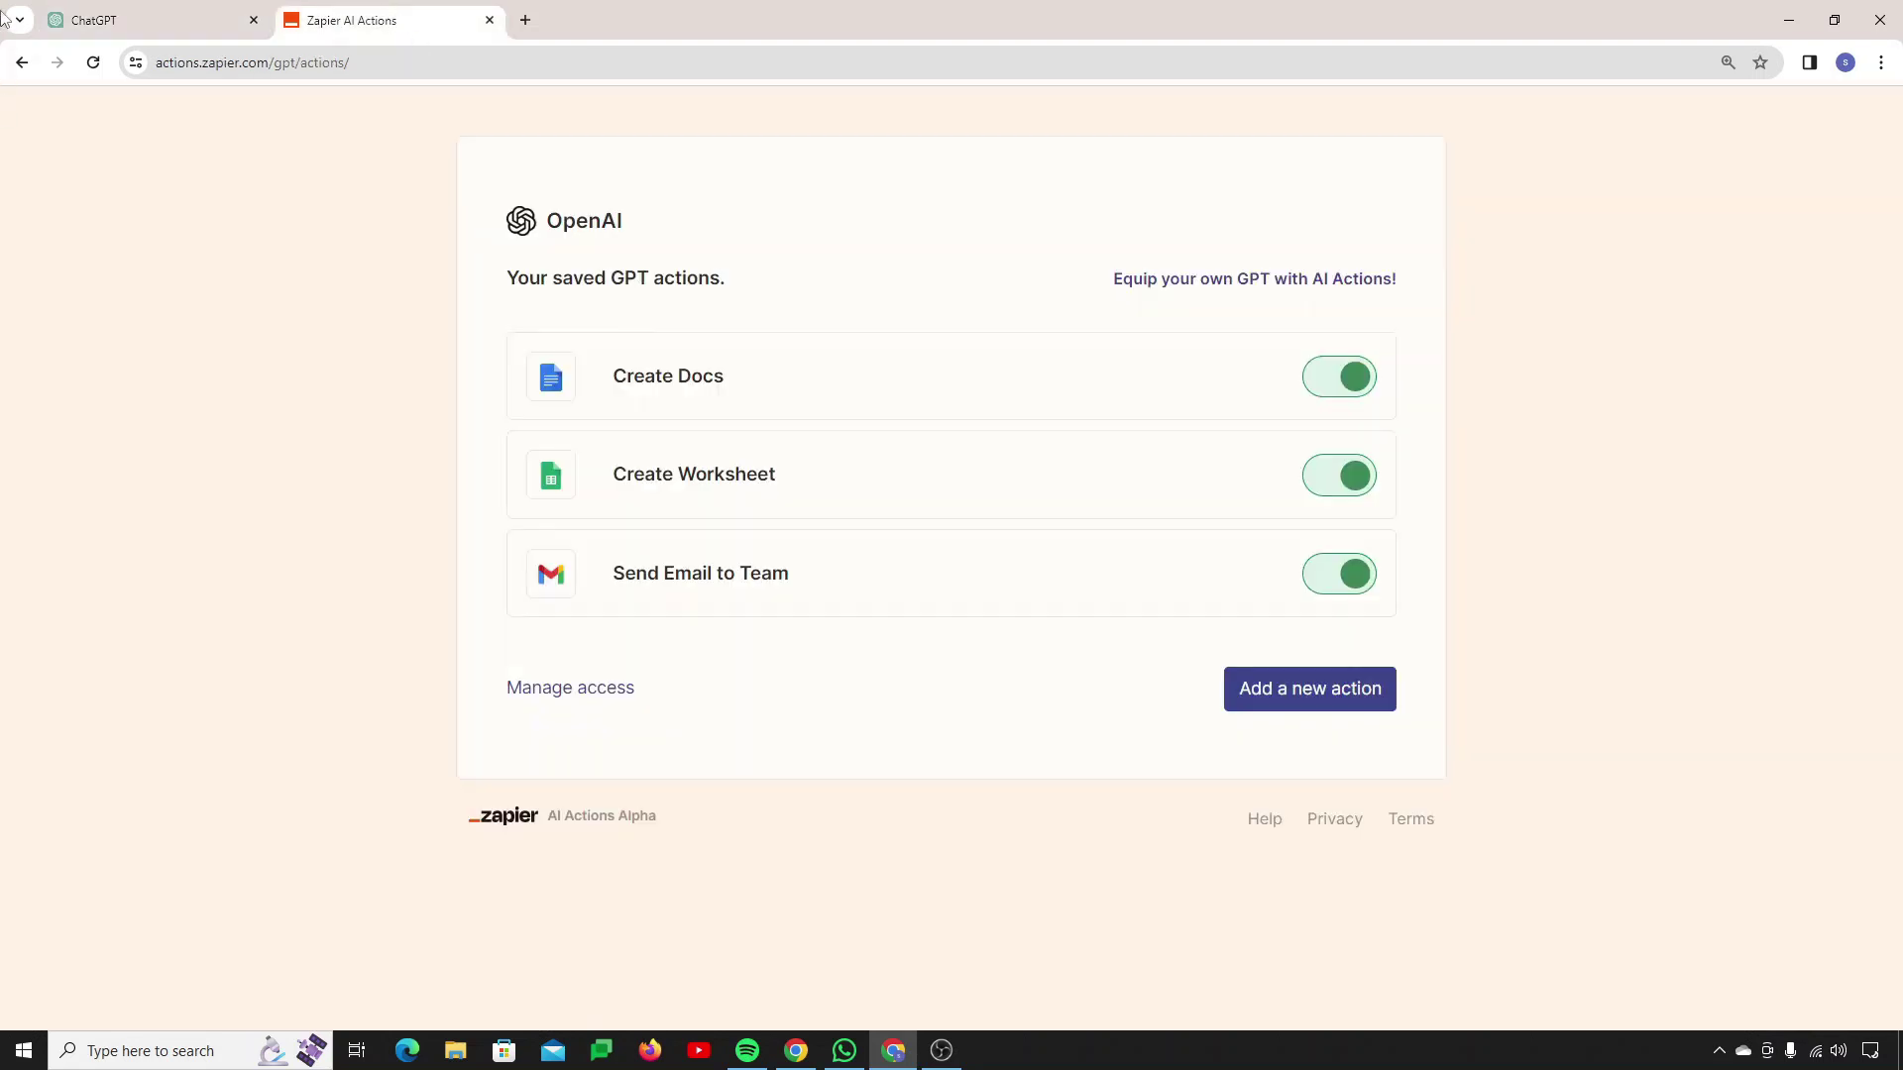
pyautogui.click(93, 62)
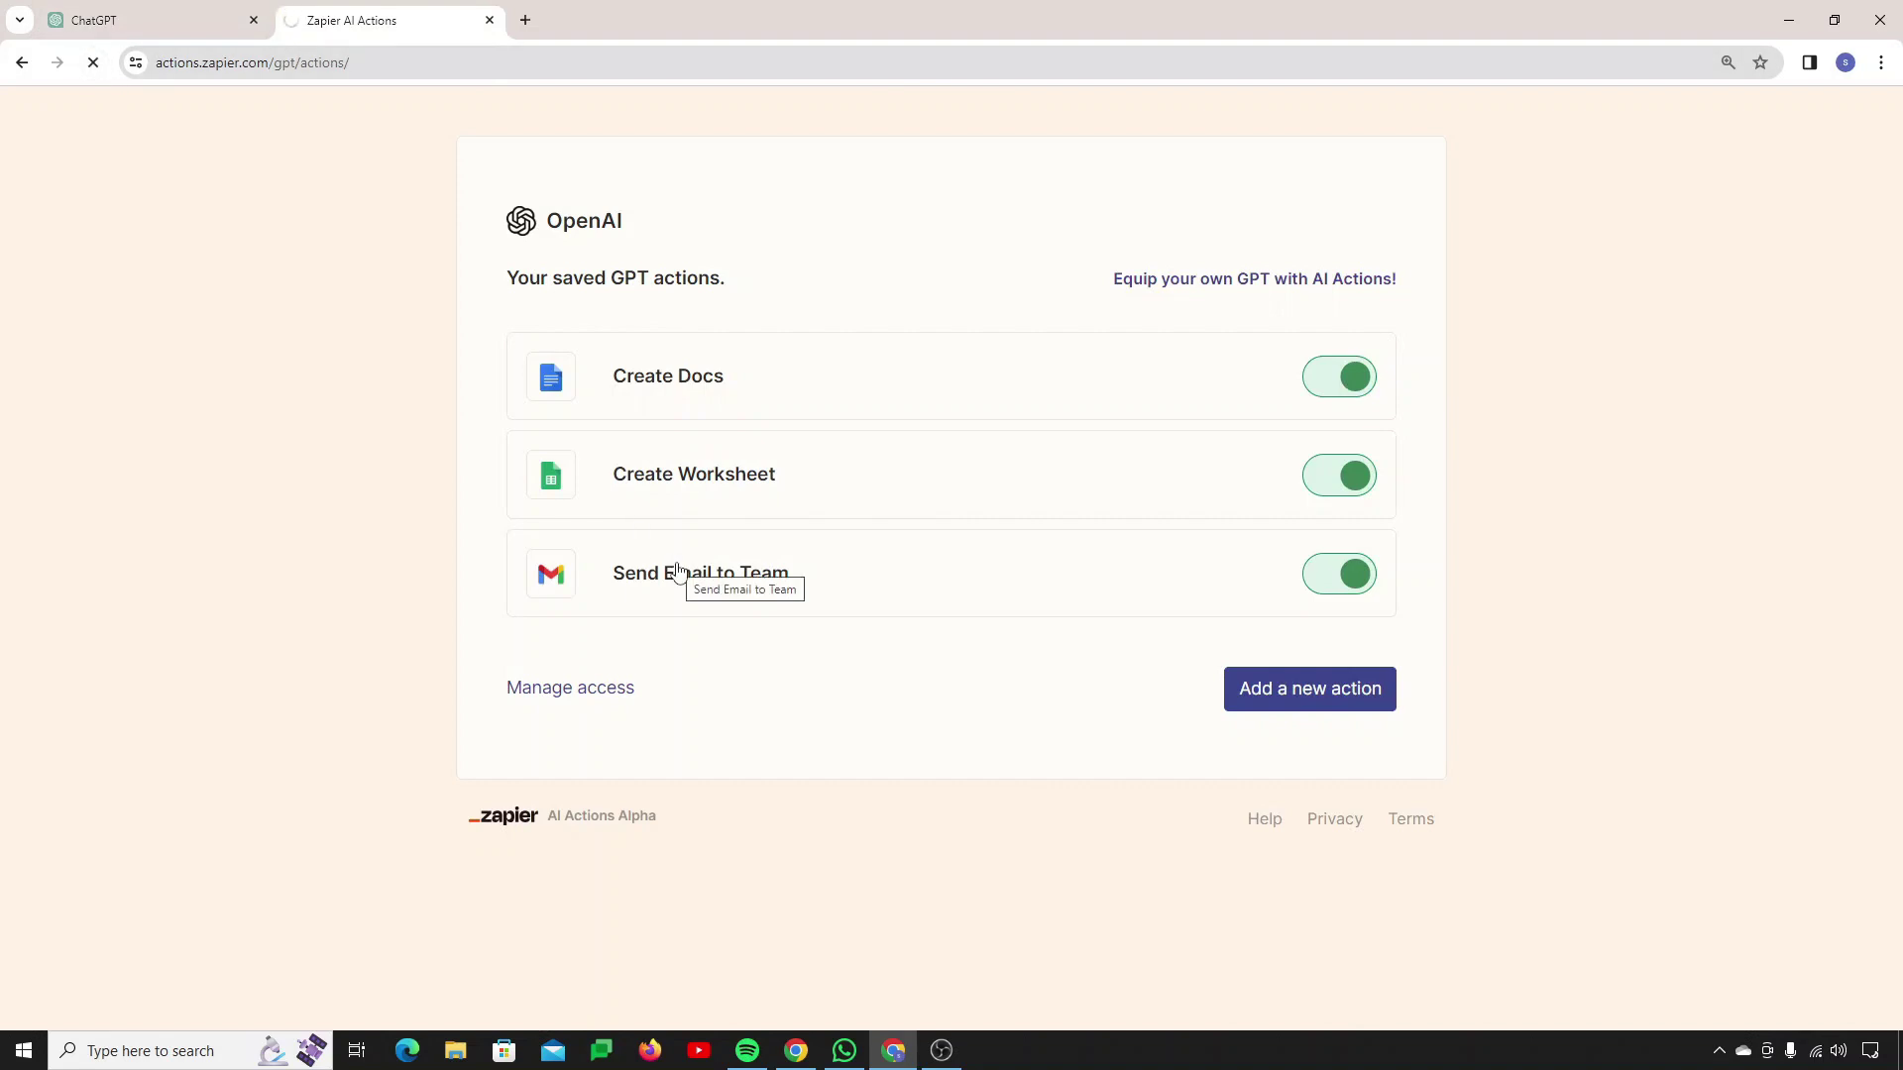
pyautogui.click(140, 21)
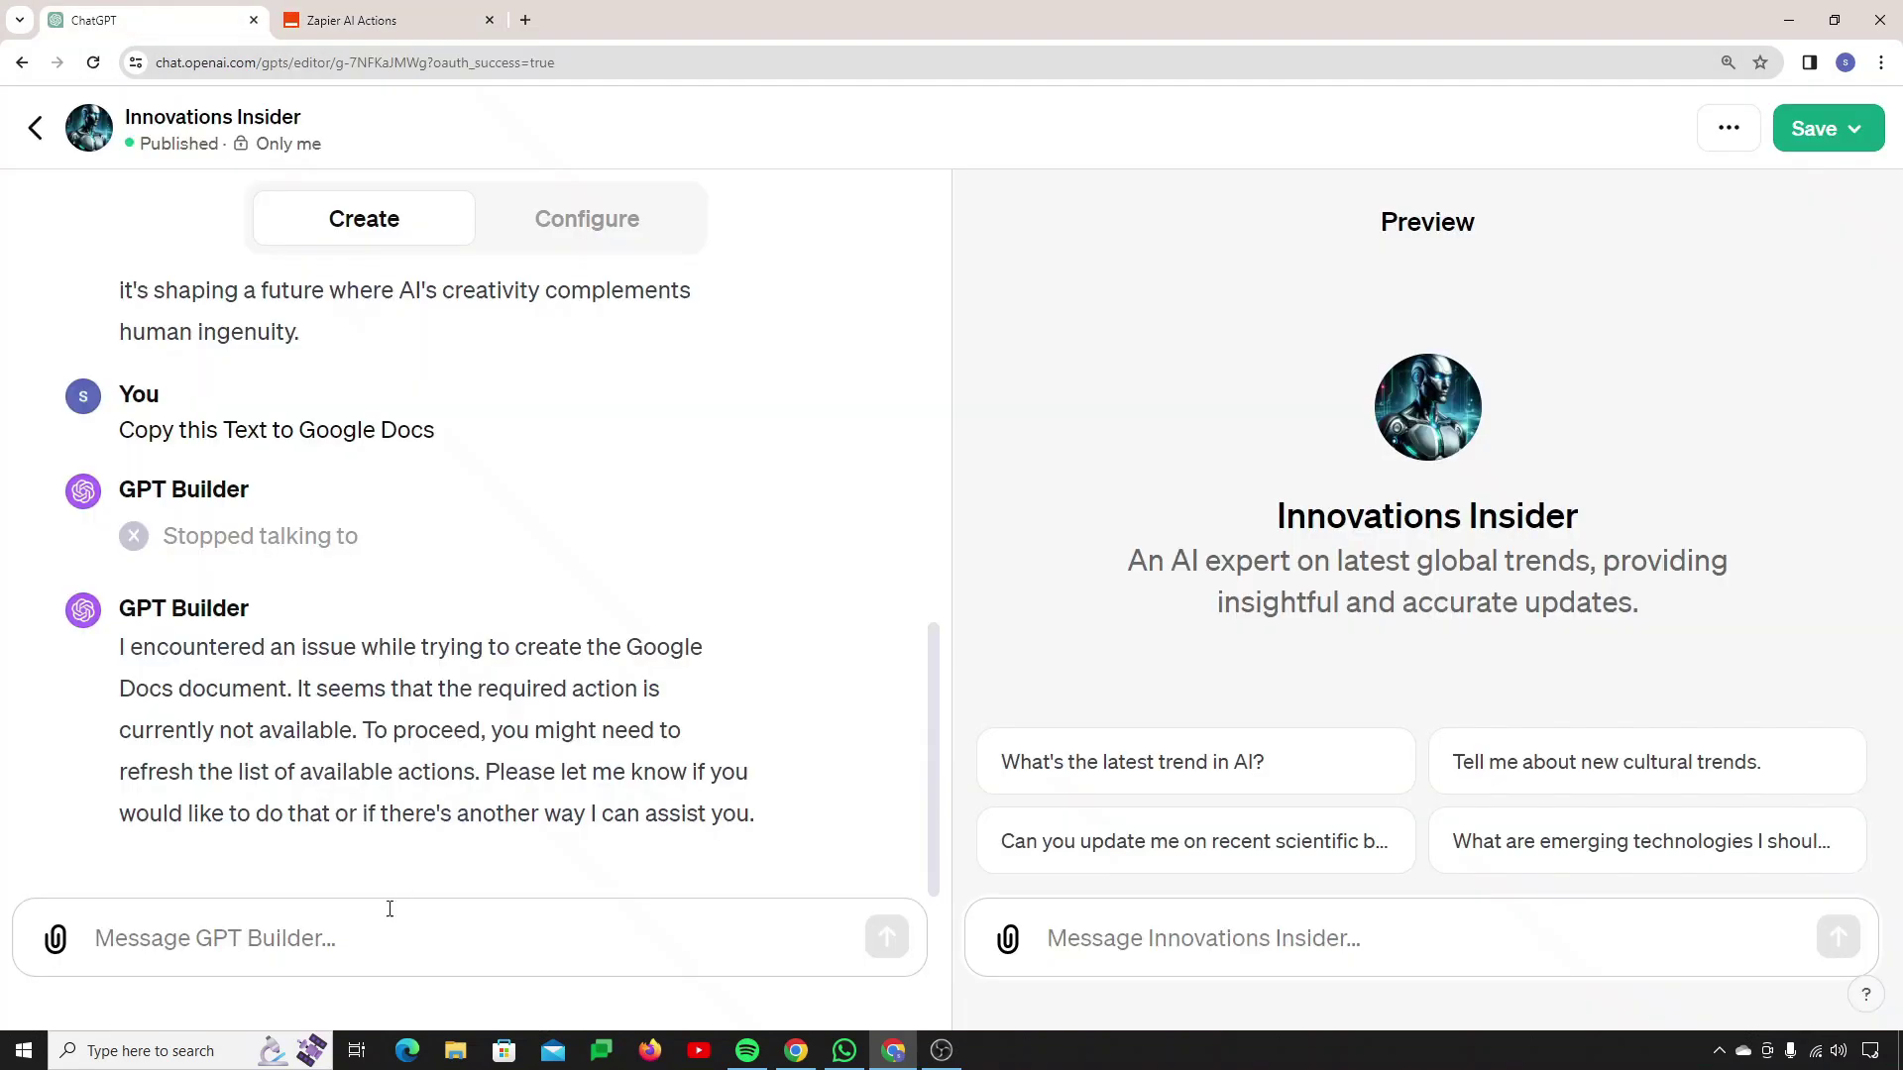
# Step: Tell the builder 'I have done it', allow the Zapier call, and read the technical-issue reply
pyautogui.click(370, 954)
pyautogui.write('I')
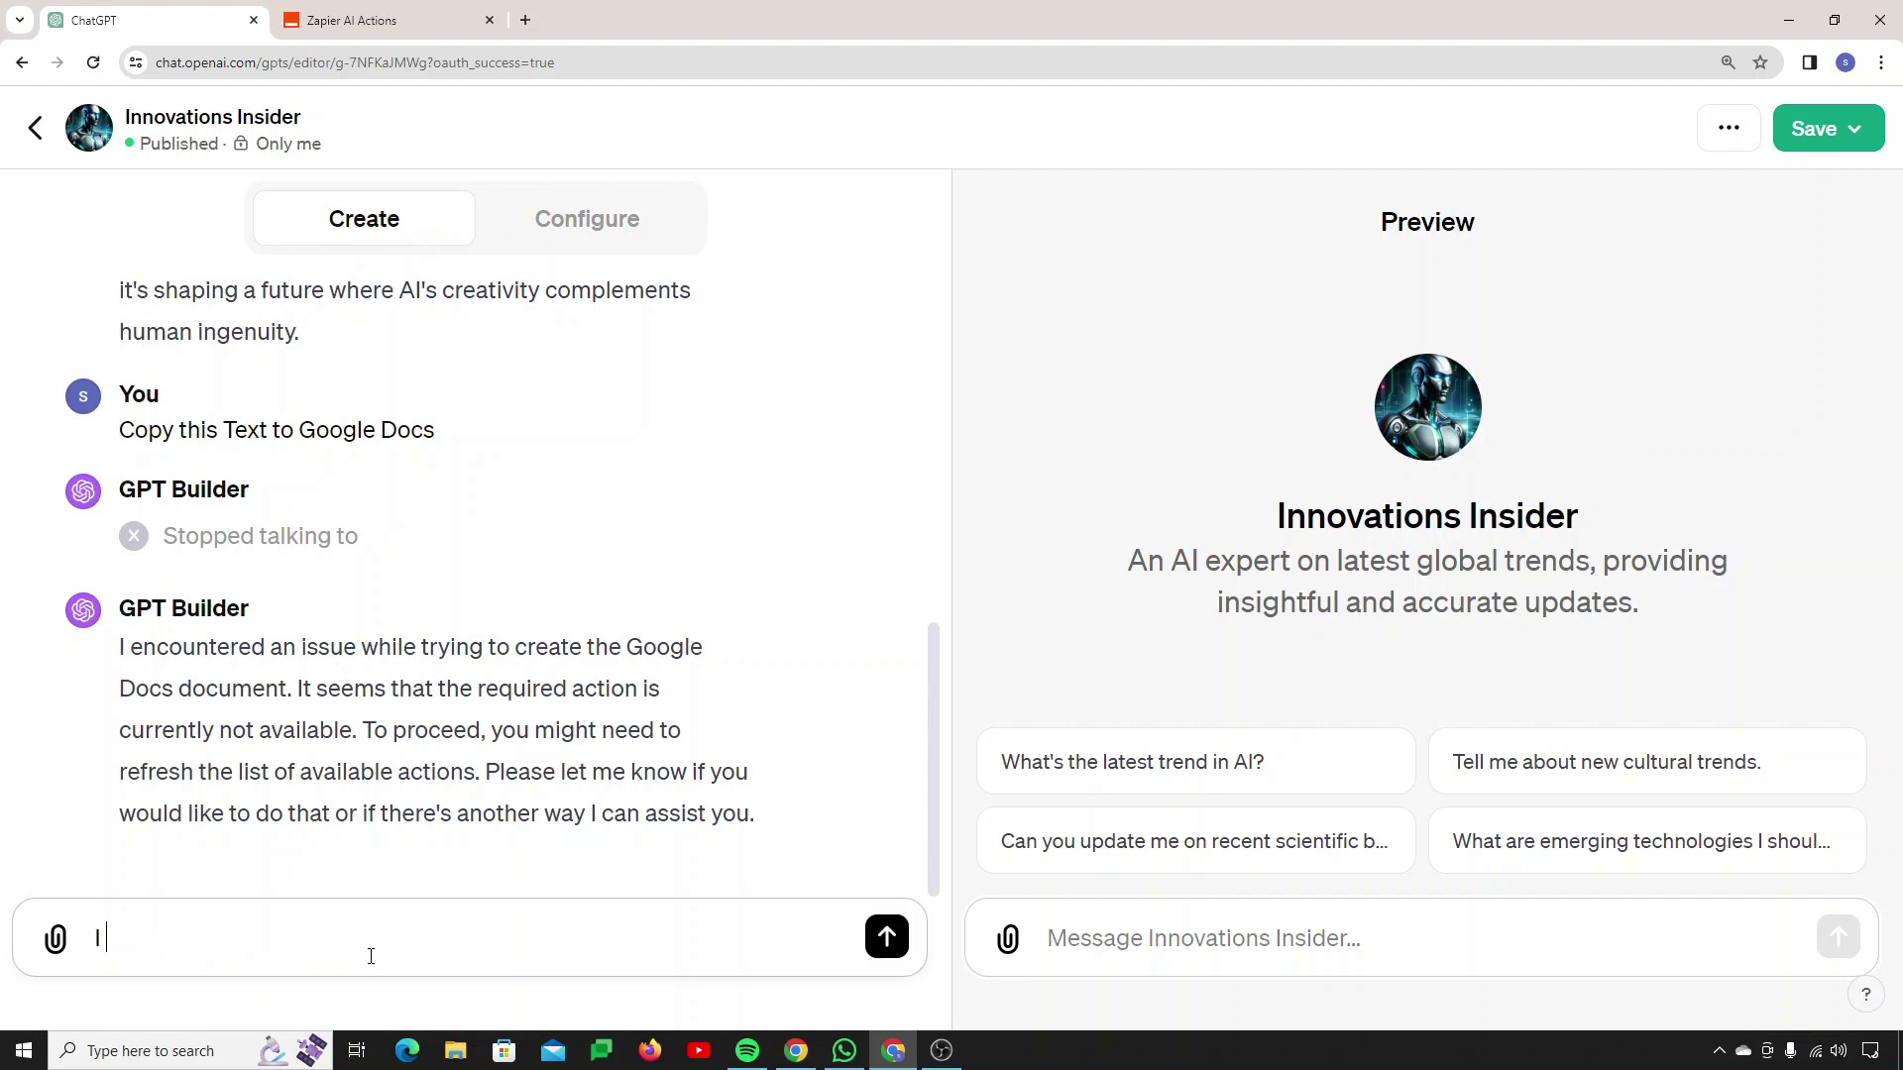
pyautogui.write(' have done it')
pyautogui.press('Return')
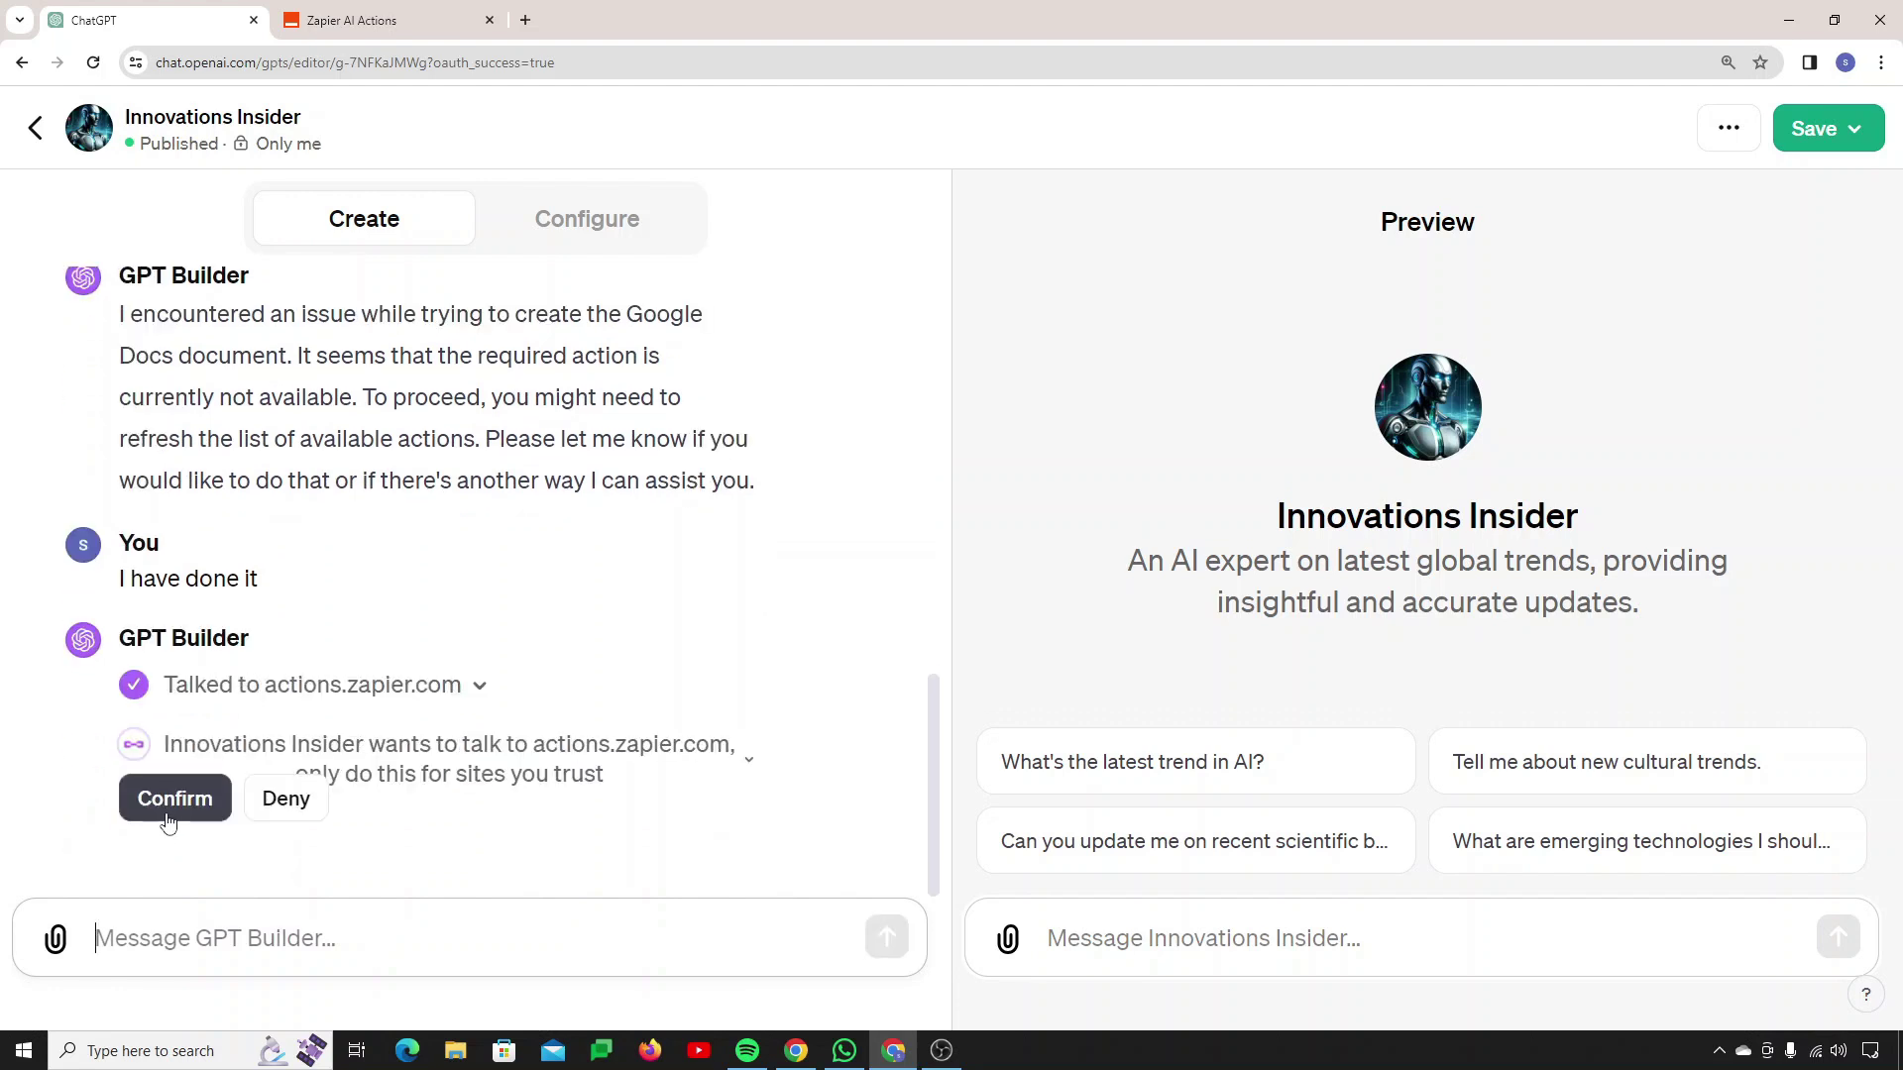
pyautogui.click(170, 803)
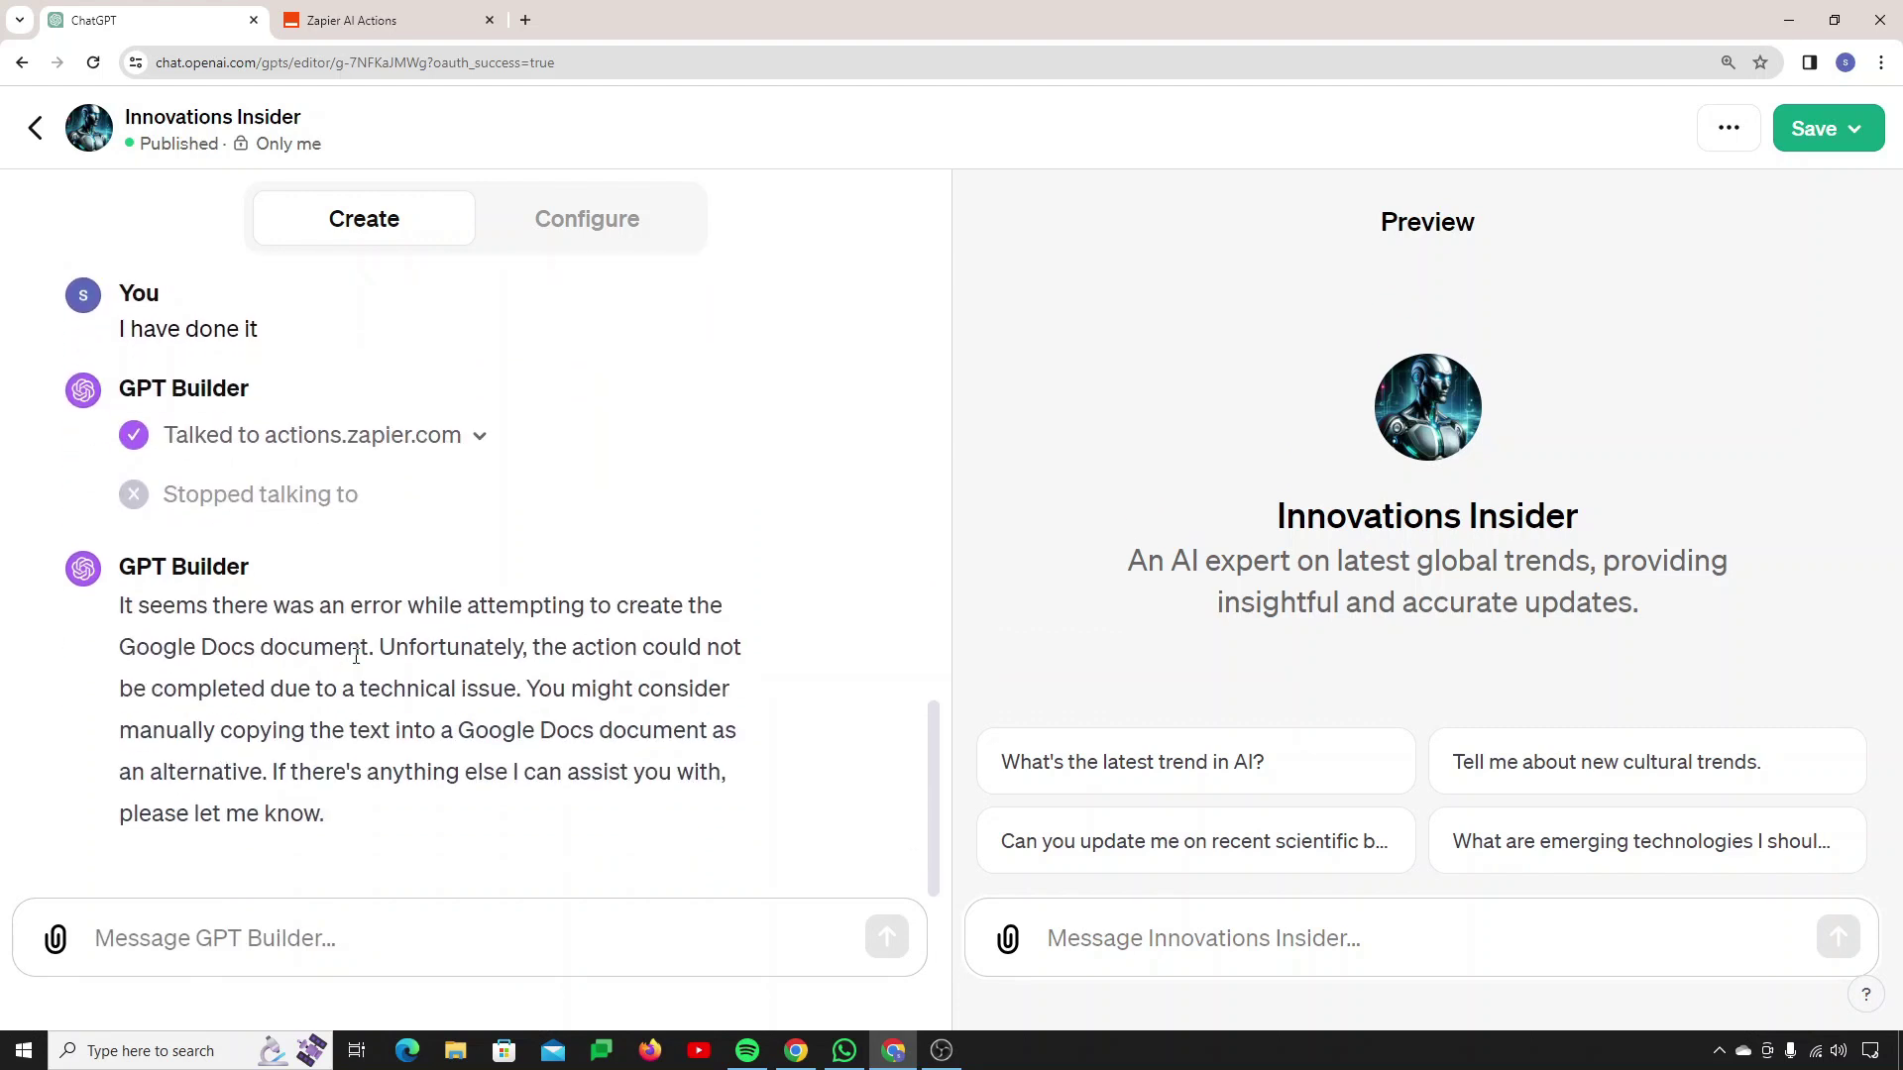
pyautogui.moveTo(359, 692); pyautogui.dragTo(521, 684)
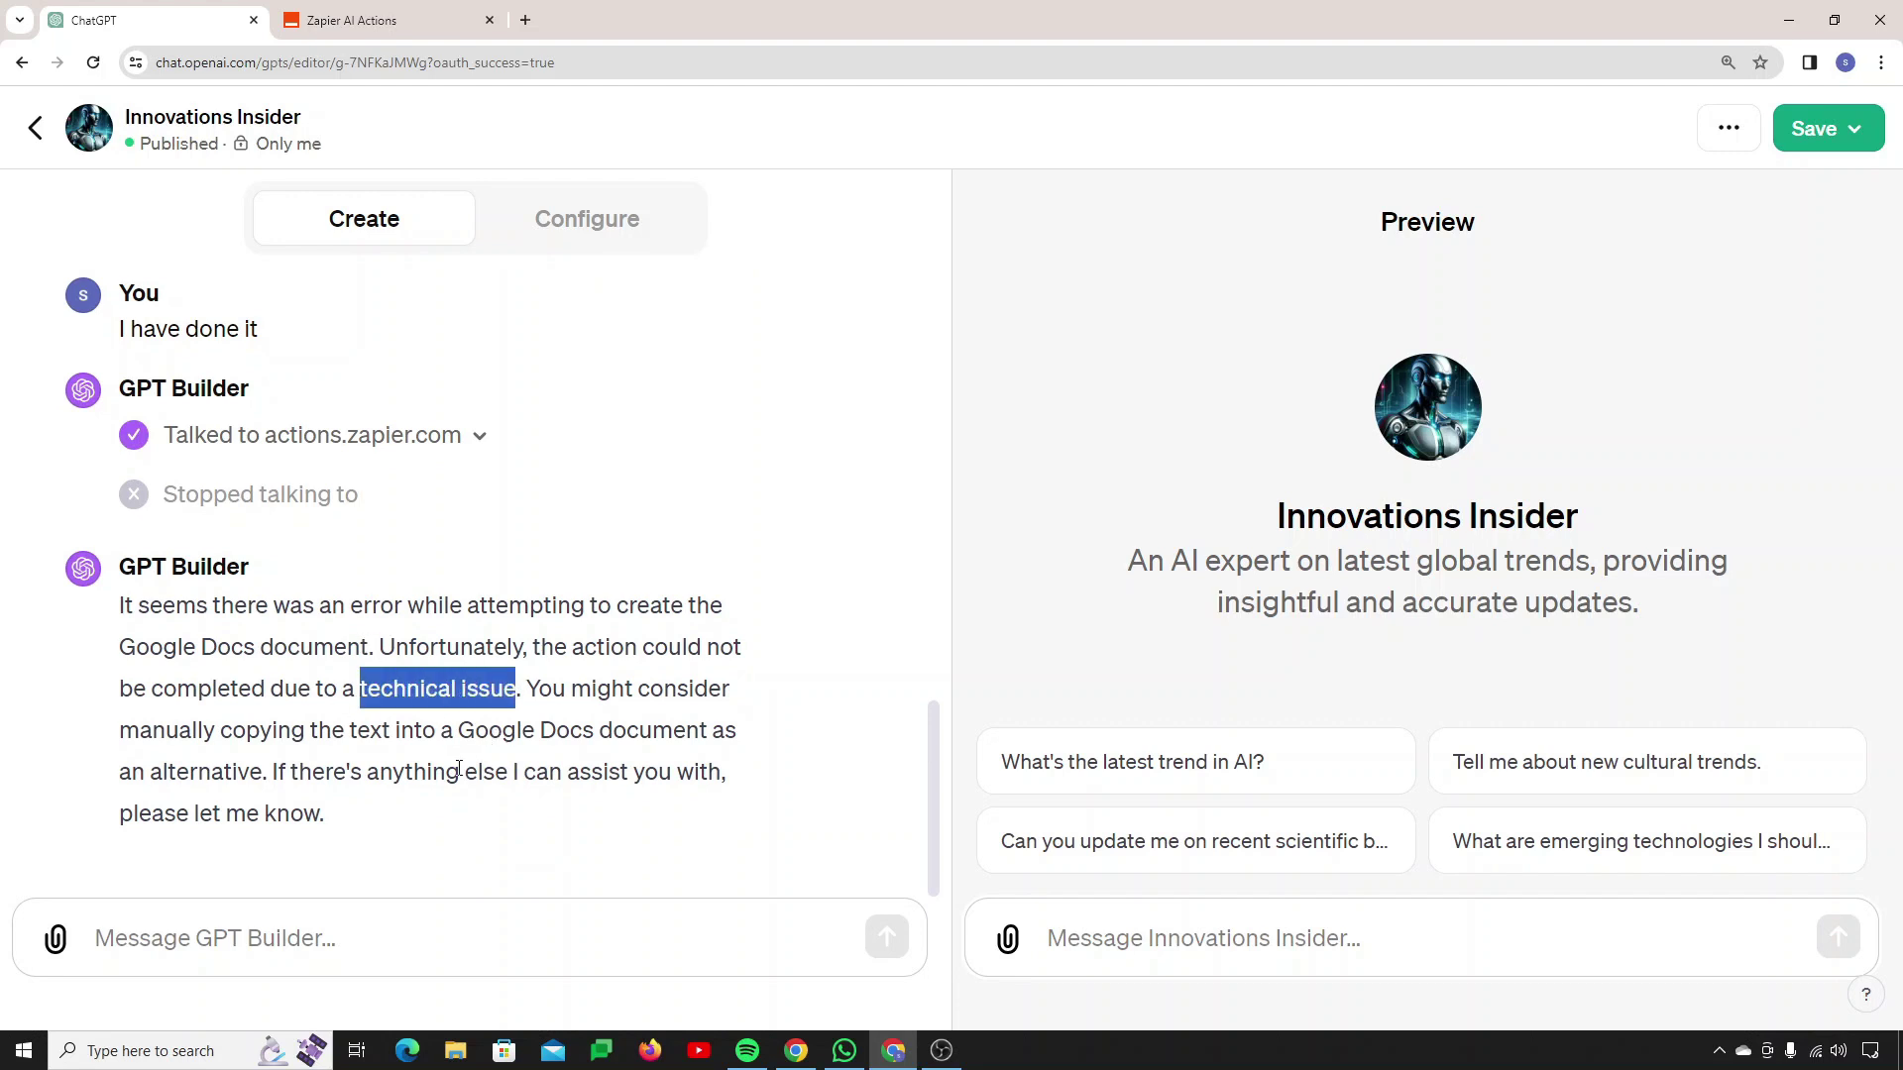
pyautogui.scroll(12, 389, 763)
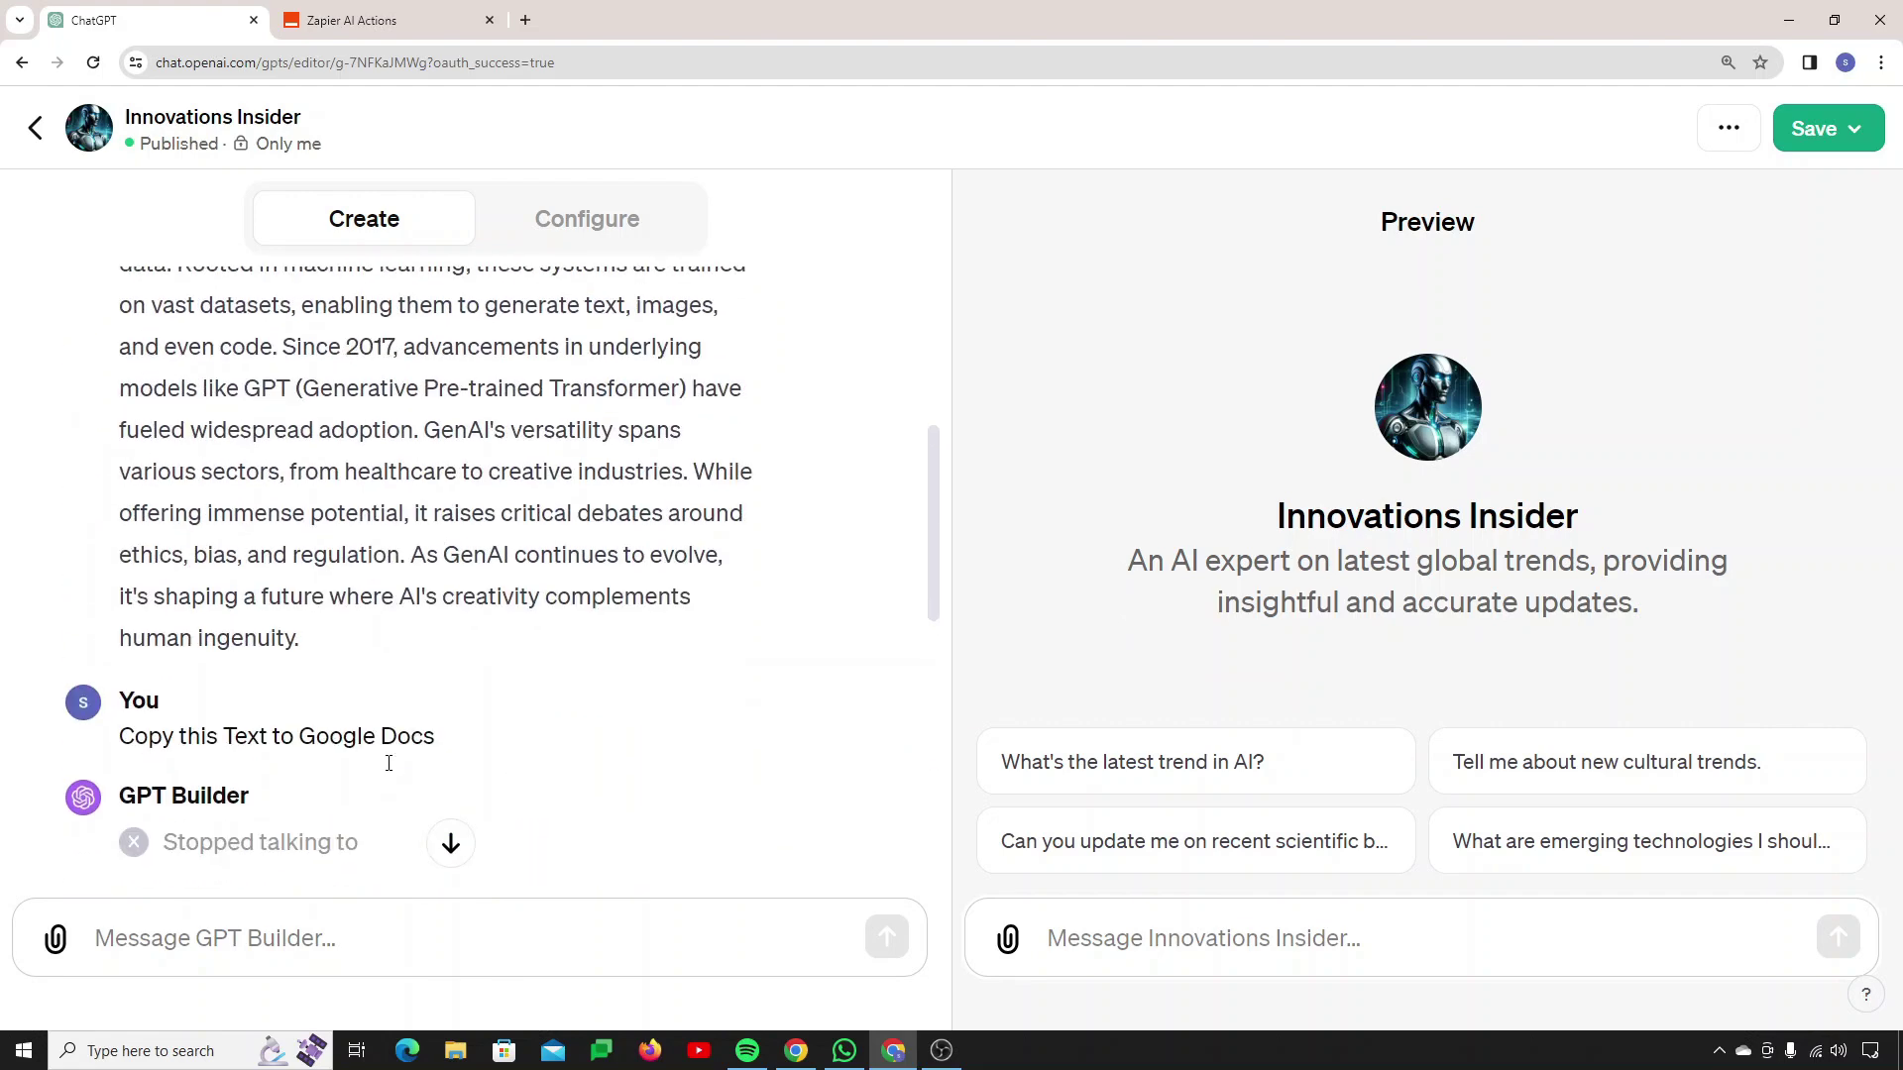
pyautogui.scroll(-12, 389, 763)
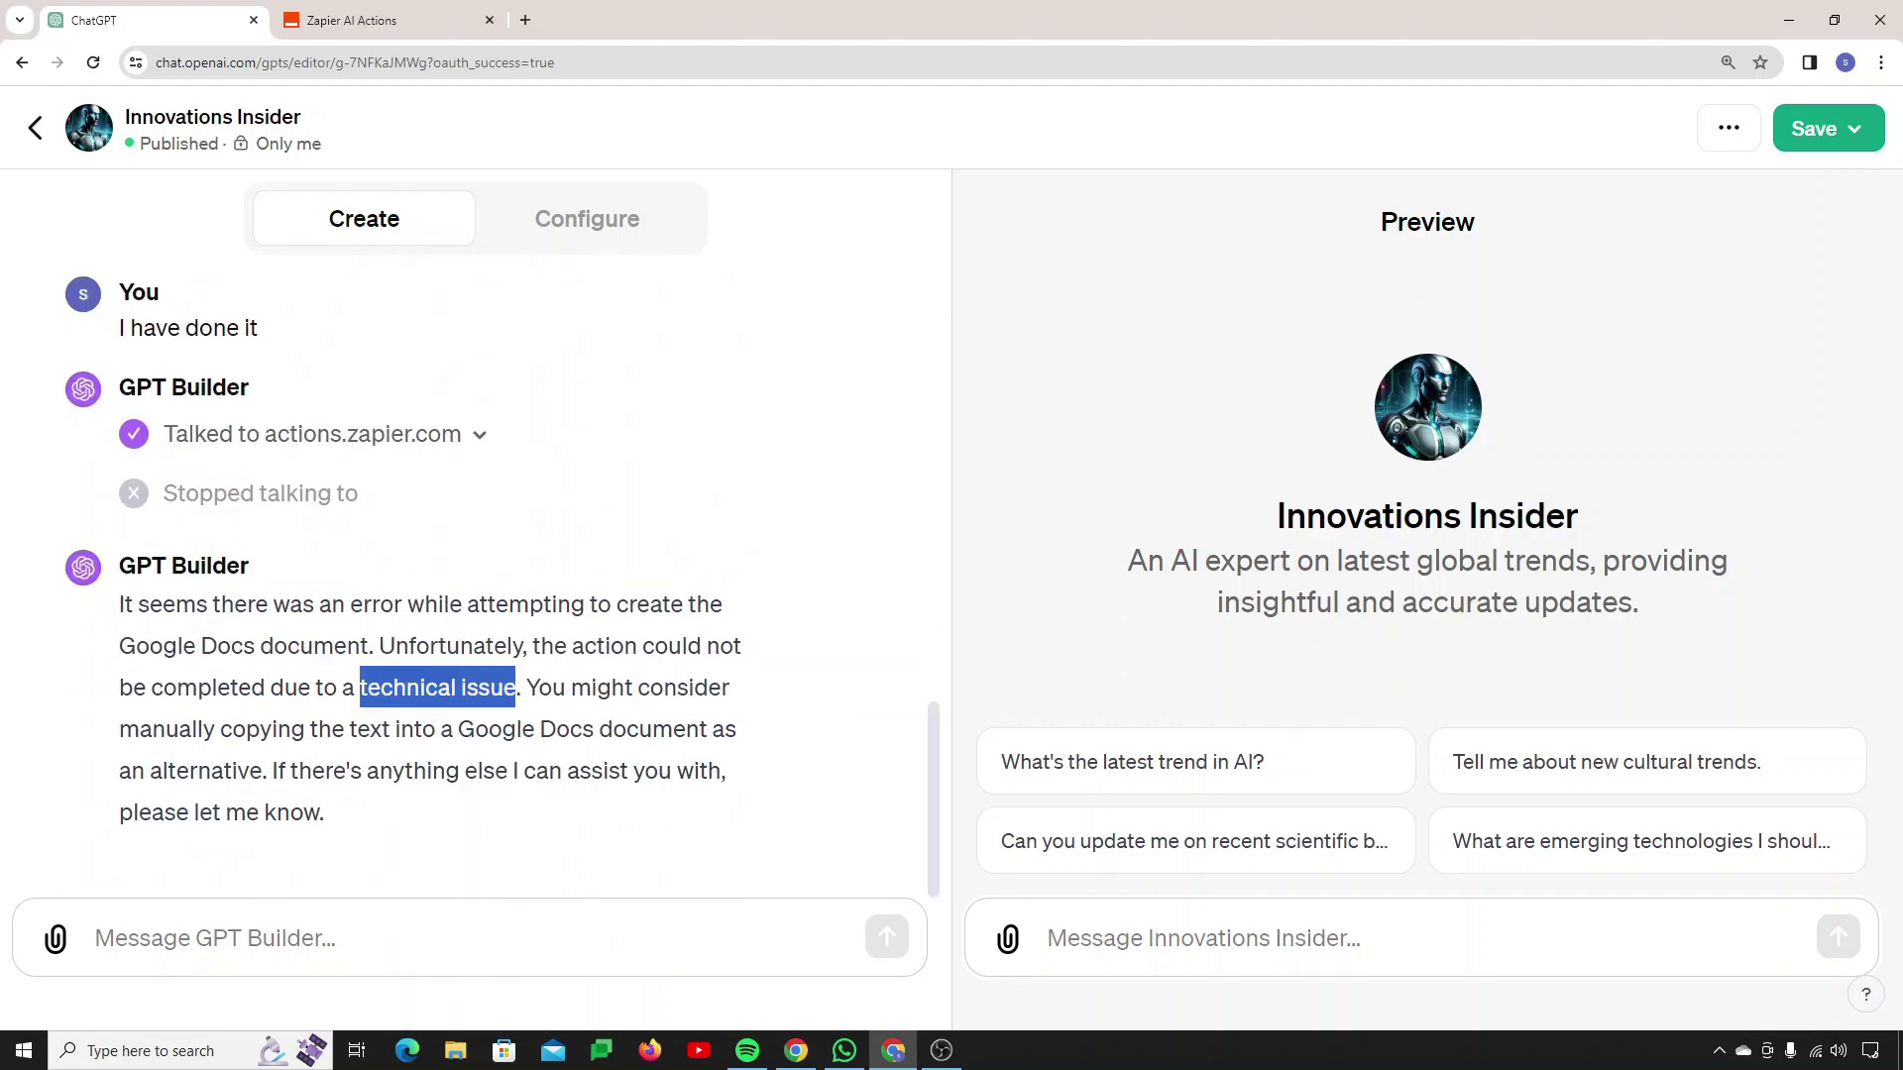
# Step: Check the Google Drive YouTube folder window, then return to the saved Zapier actions
pyautogui.hotkey('alt', 'Tab')
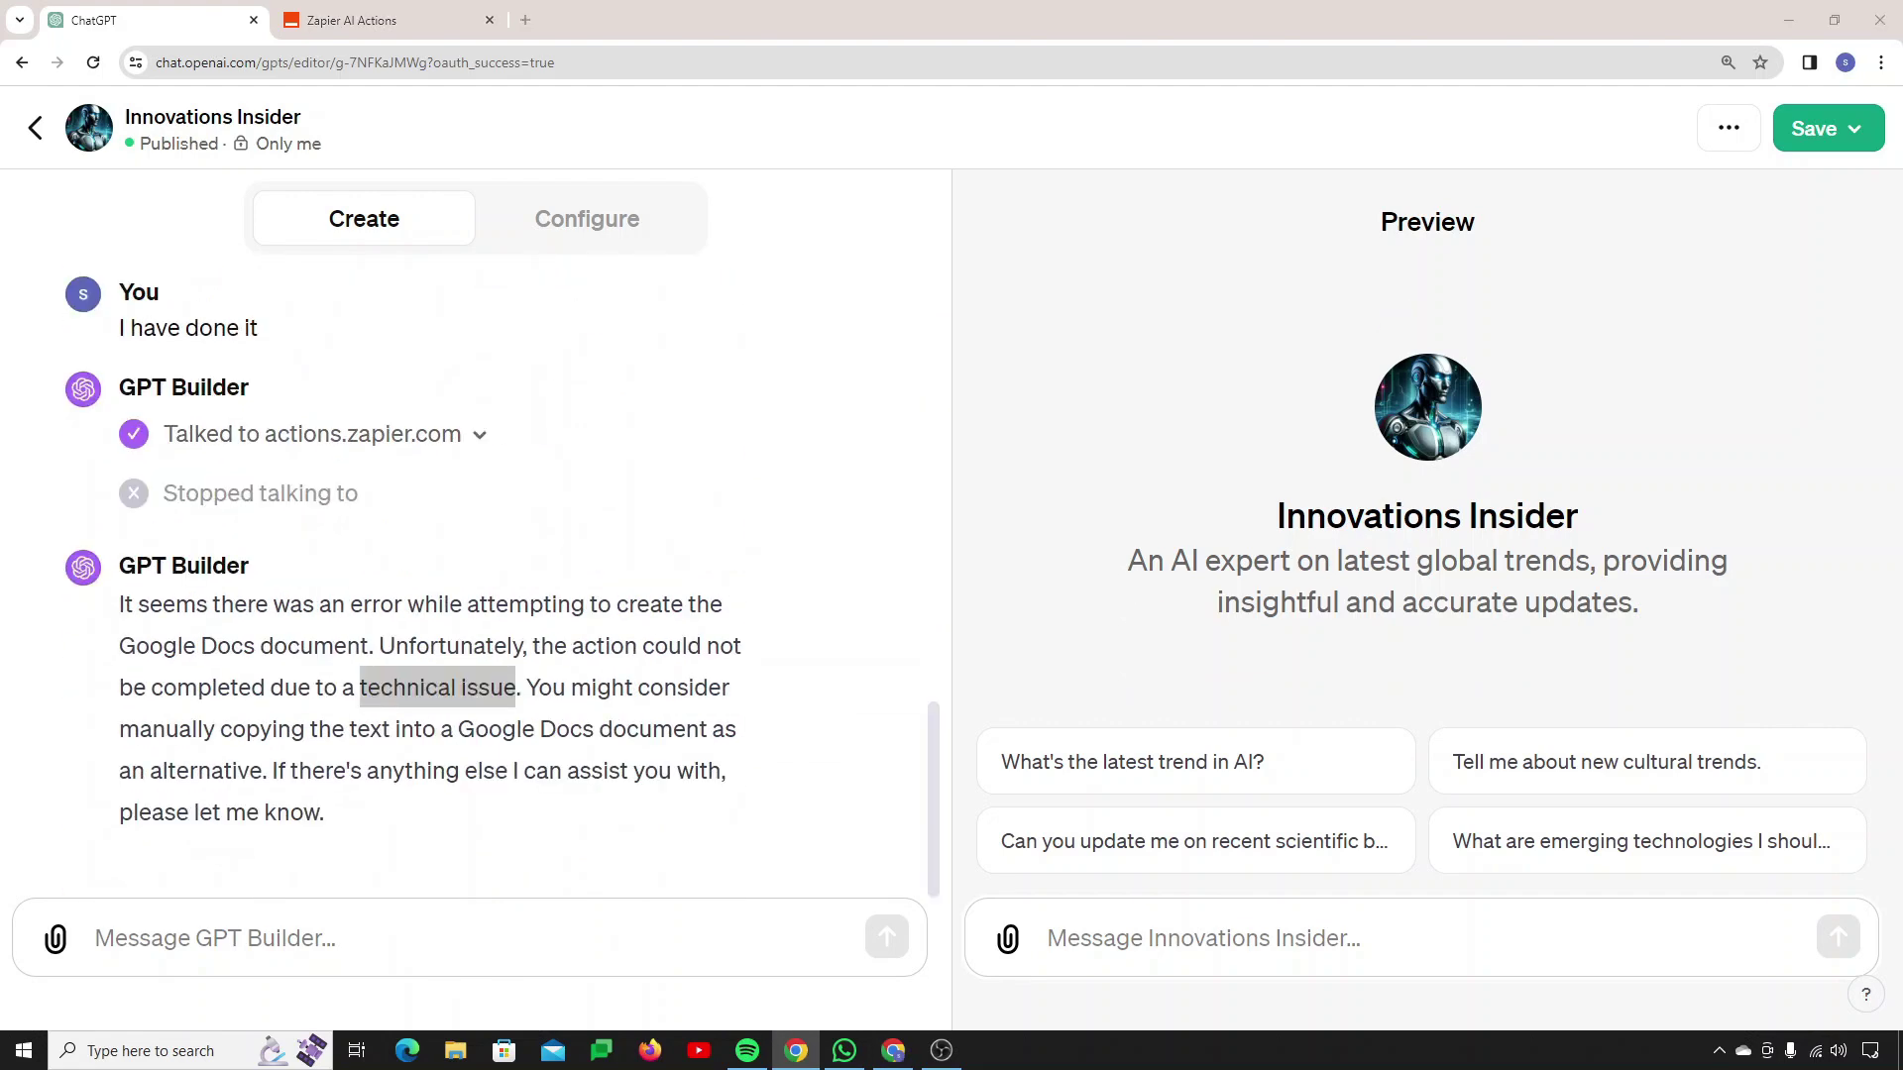
pyautogui.moveTo(0, 426); pyautogui.dragTo(525, 220)
pyautogui.scroll(-1, 852, 735)
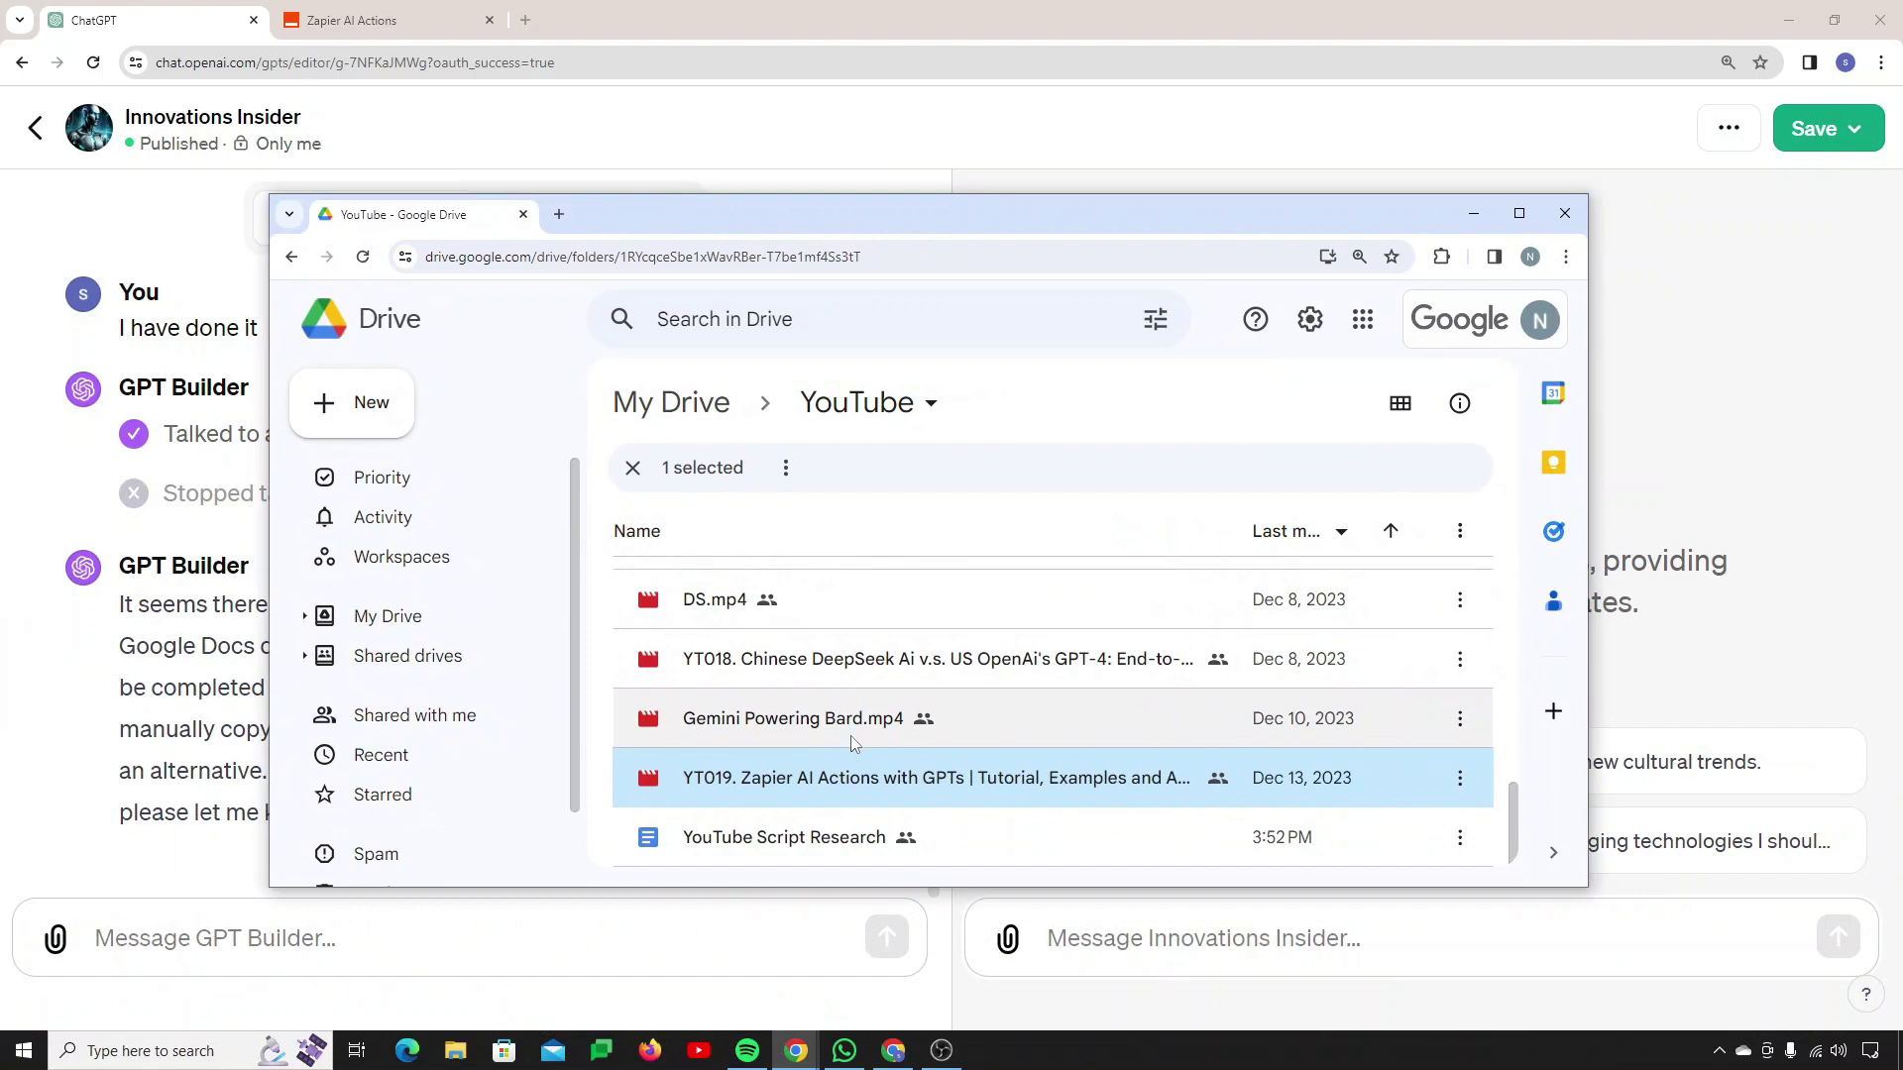
pyautogui.click(352, 20)
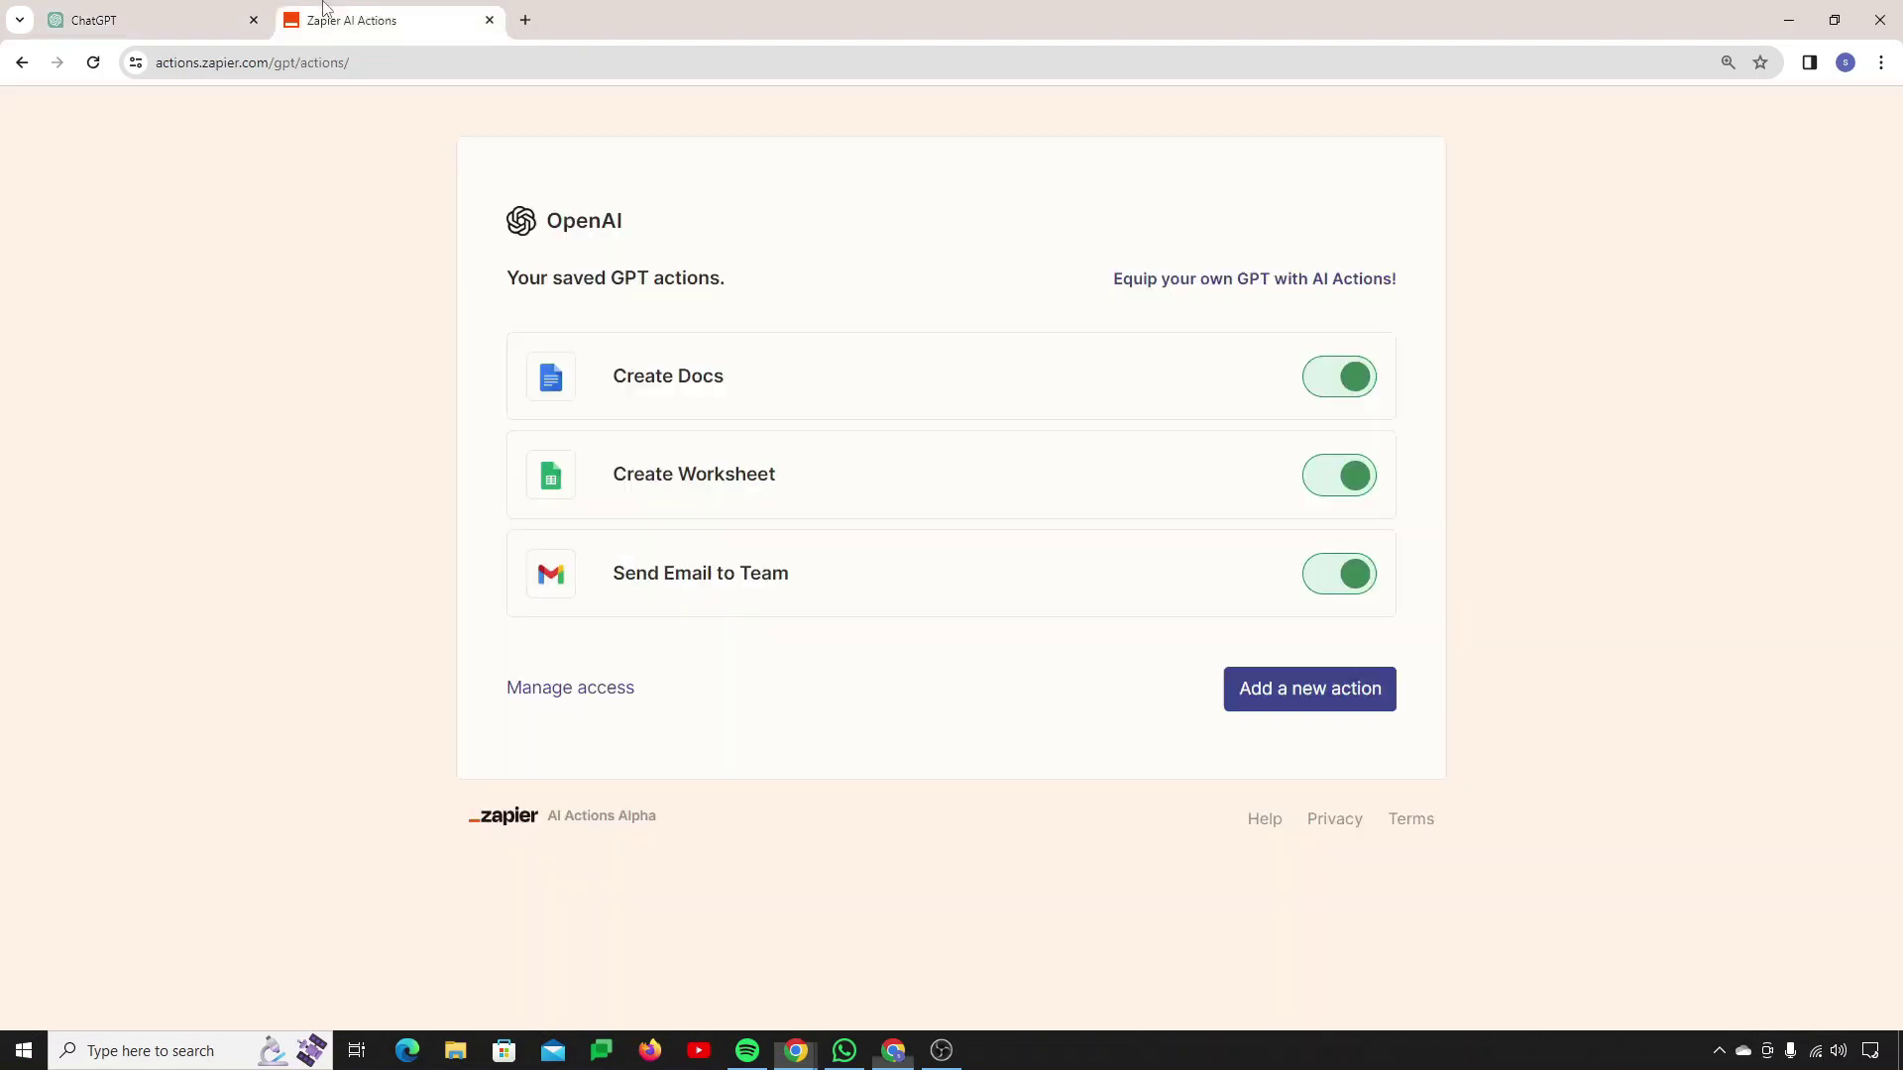
# Step: Inspect the Create Docs action's Document Name 'YouTube Script Research' and its YouTube folder
pyautogui.click(682, 400)
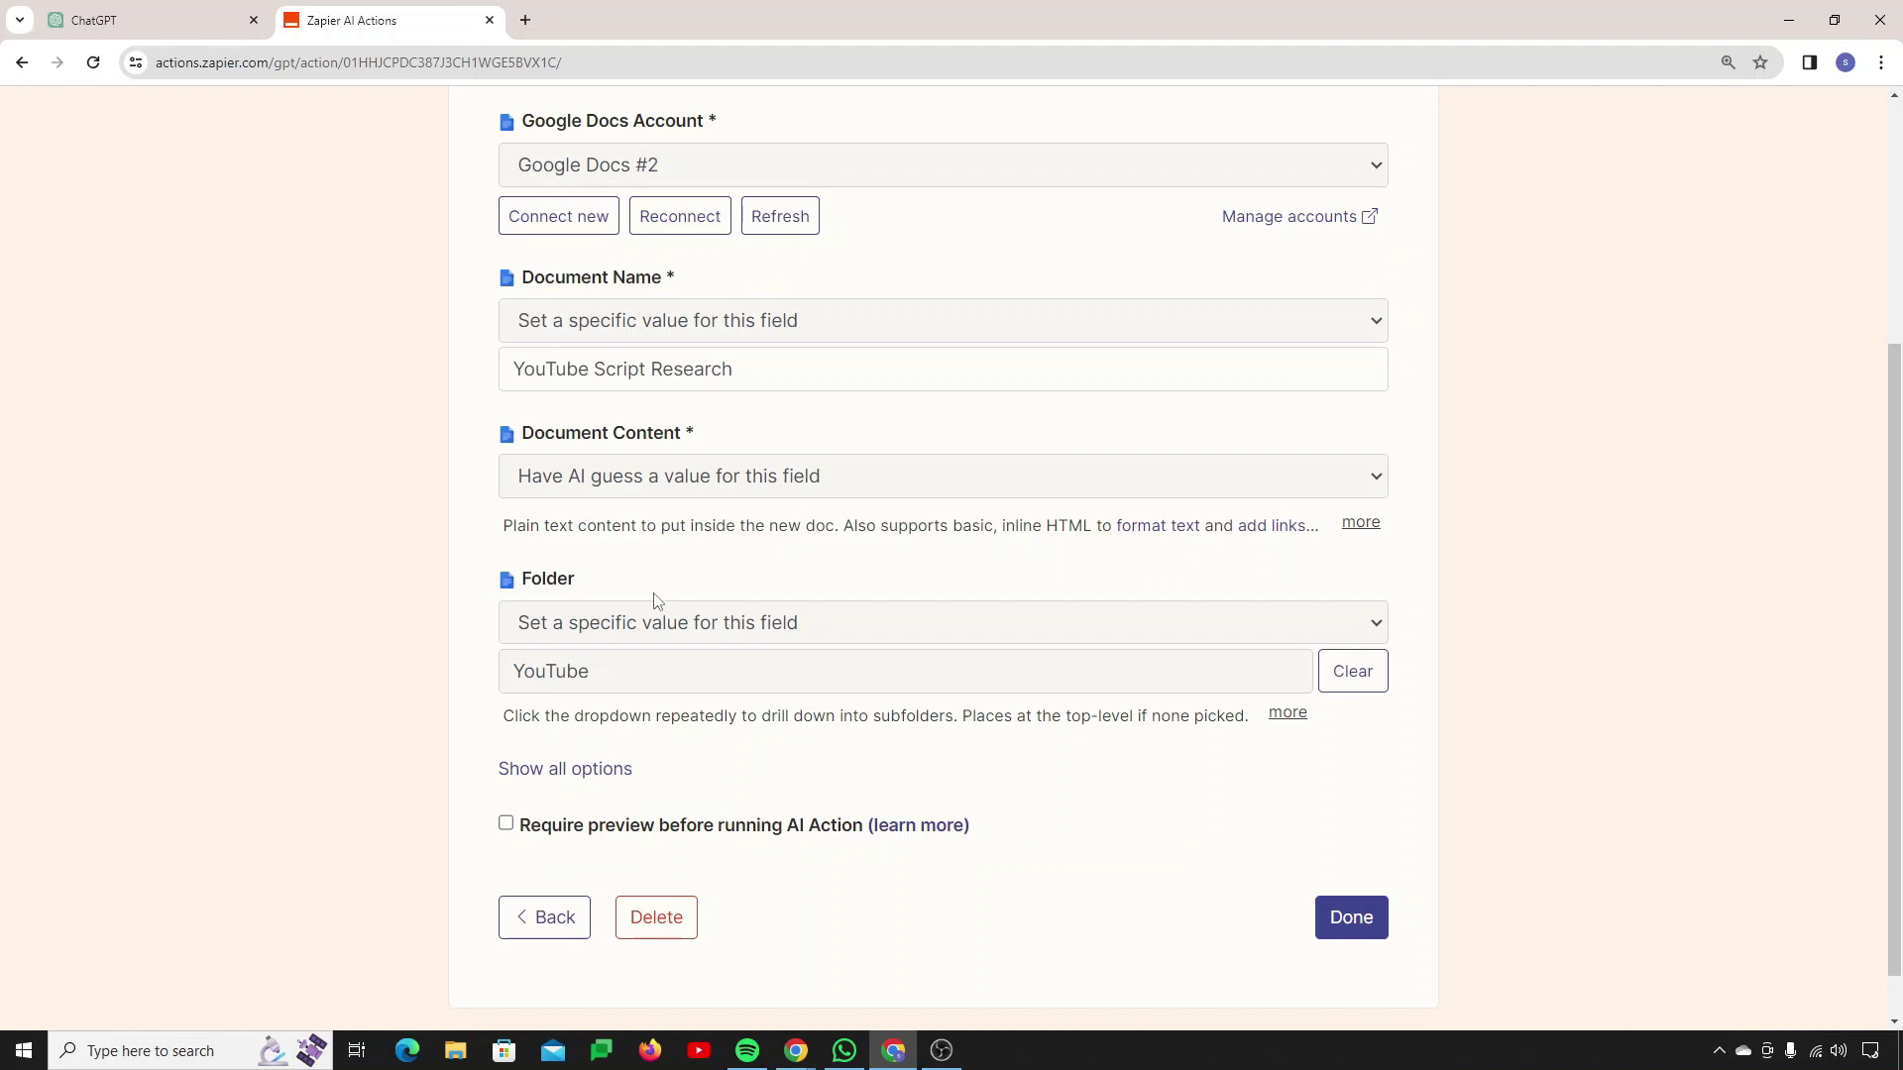
pyautogui.moveTo(750, 362); pyautogui.dragTo(467, 374)
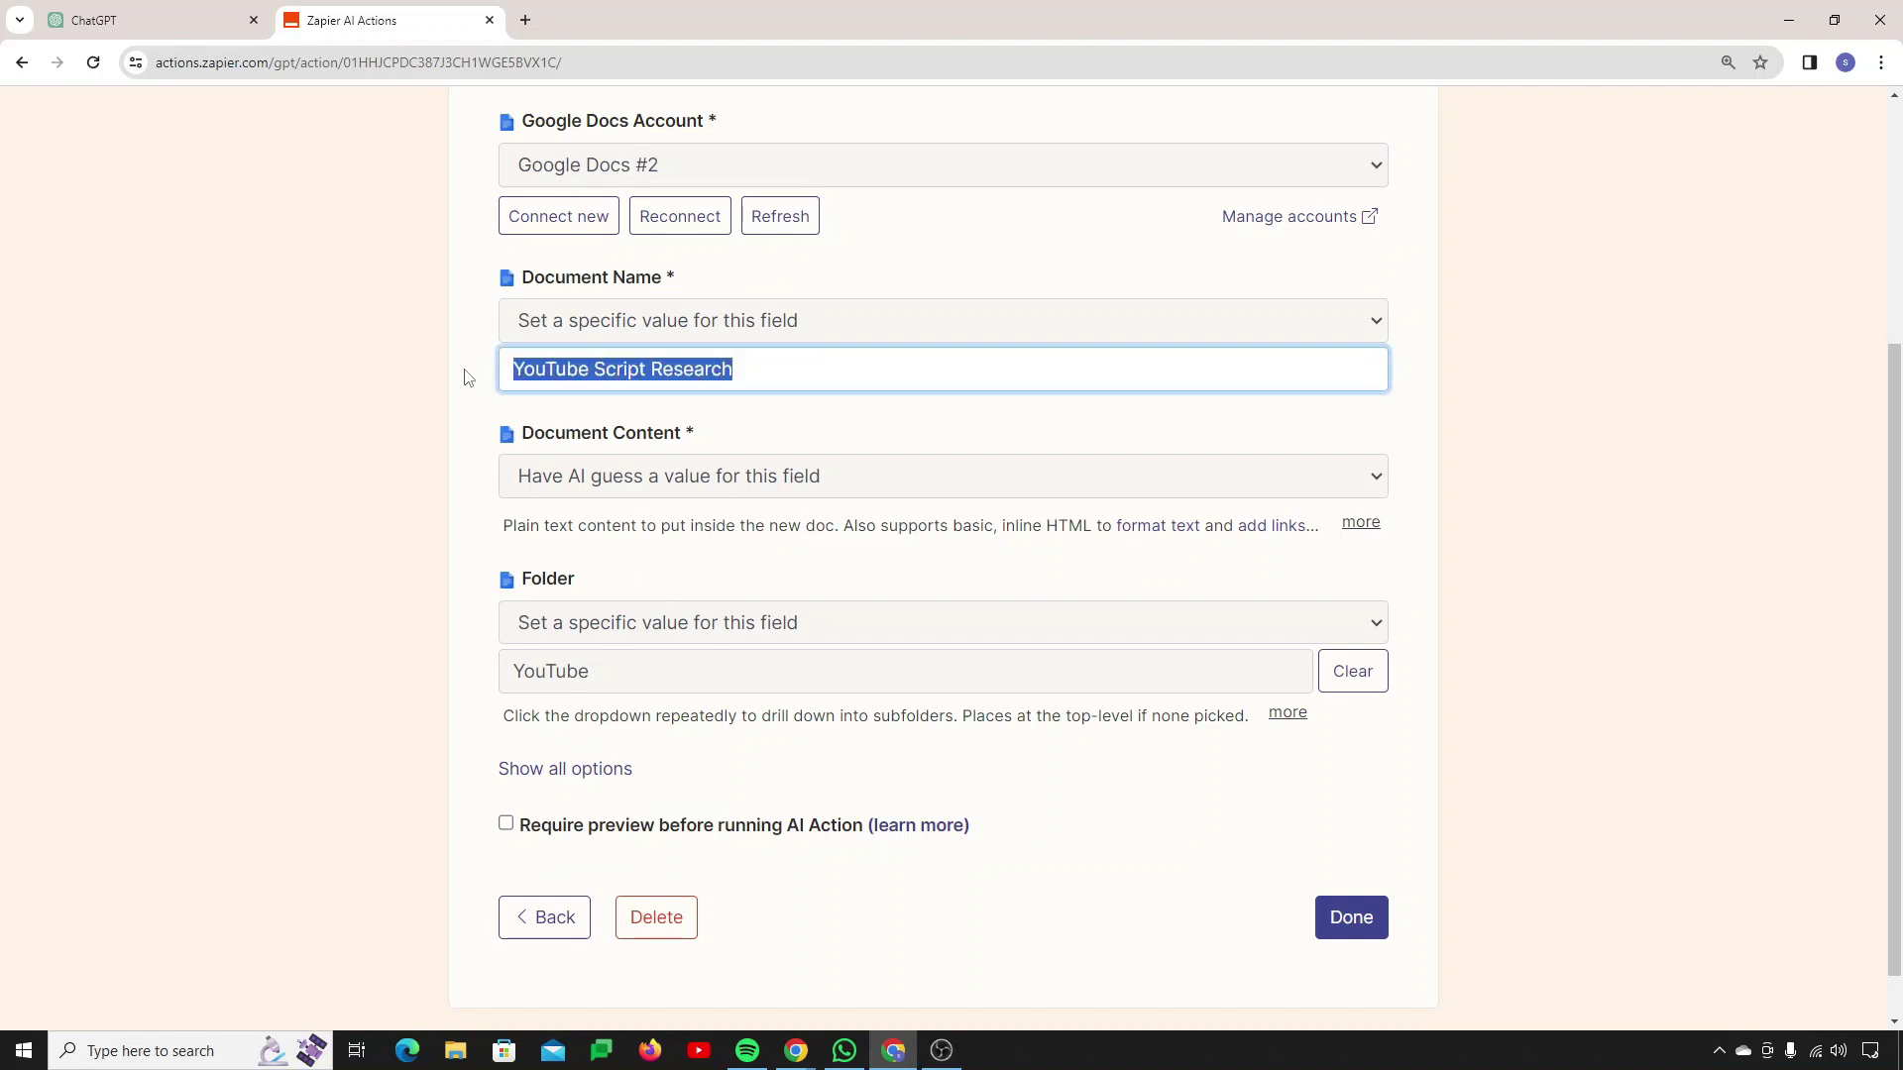
pyautogui.click(139, 22)
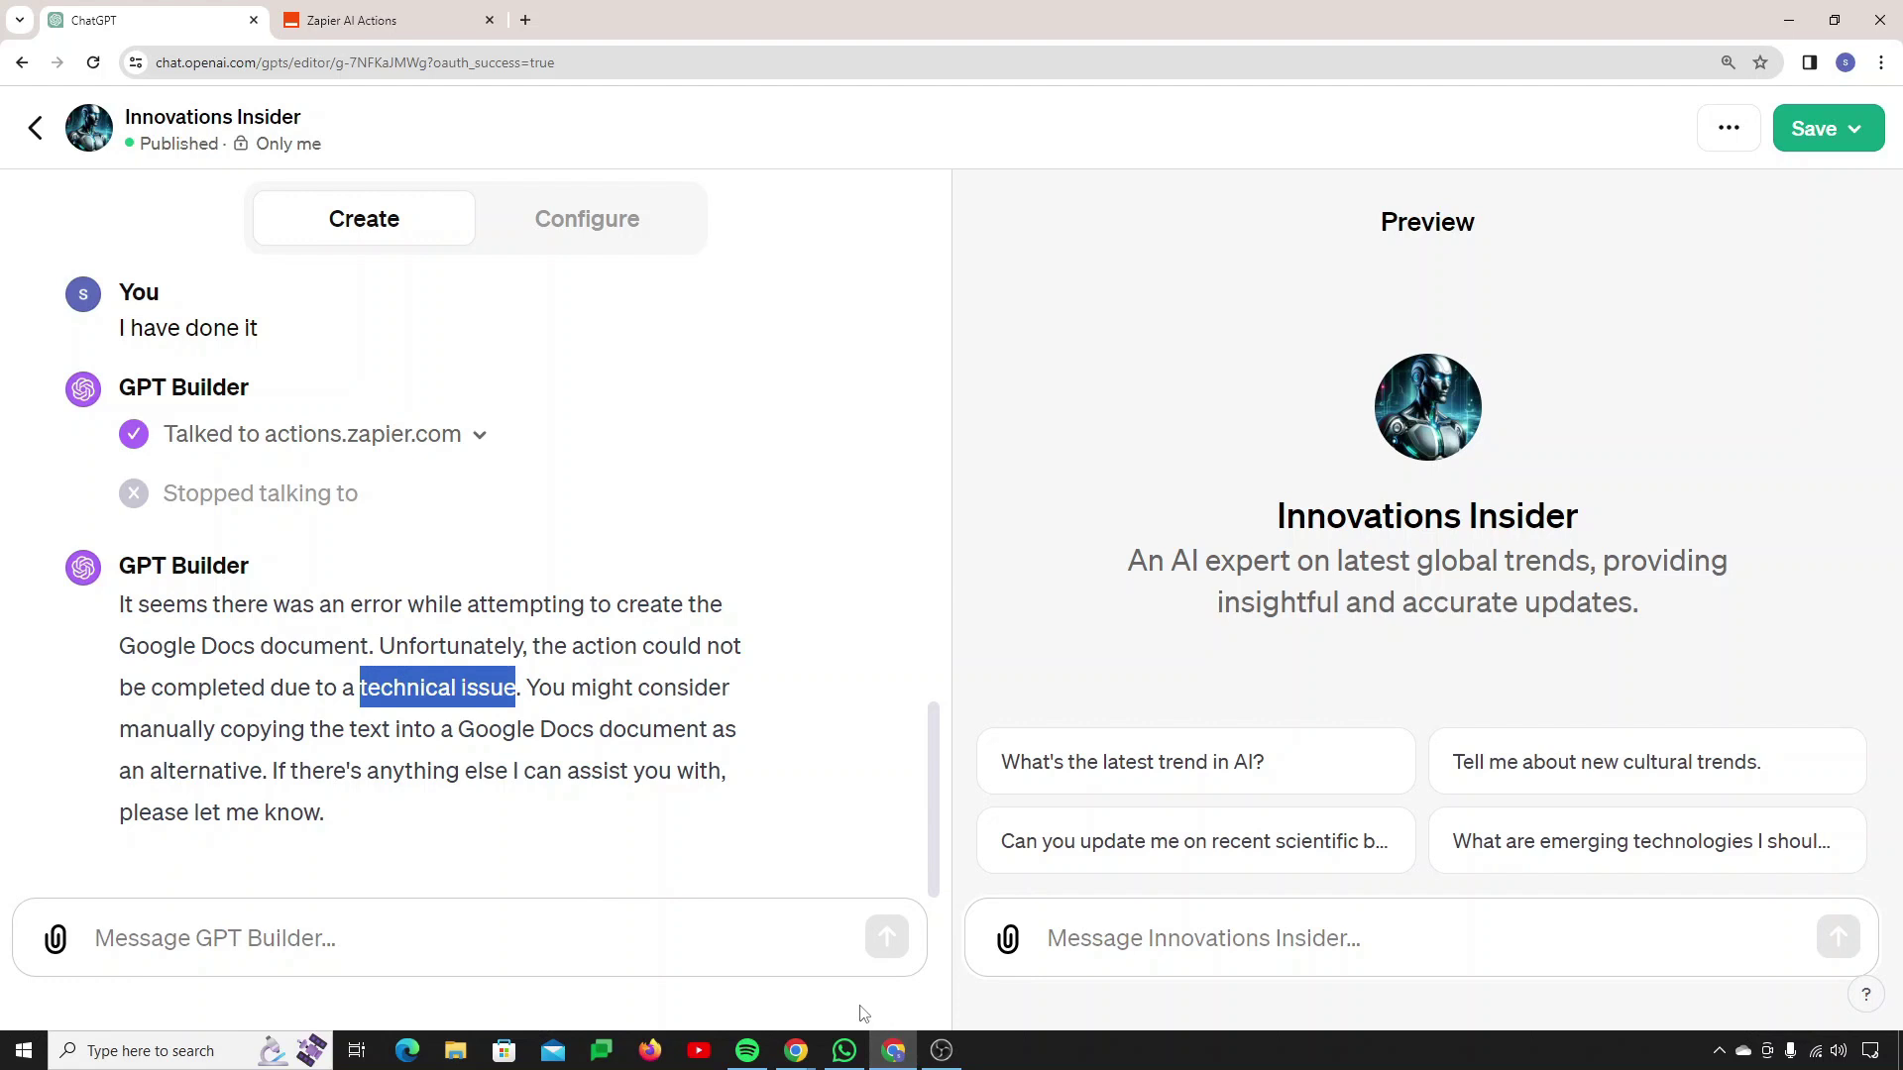
# Step: Open YouTube Script Research from the Drive YouTube folder and verify the Rise of Generative AI article
pyautogui.click(796, 1051)
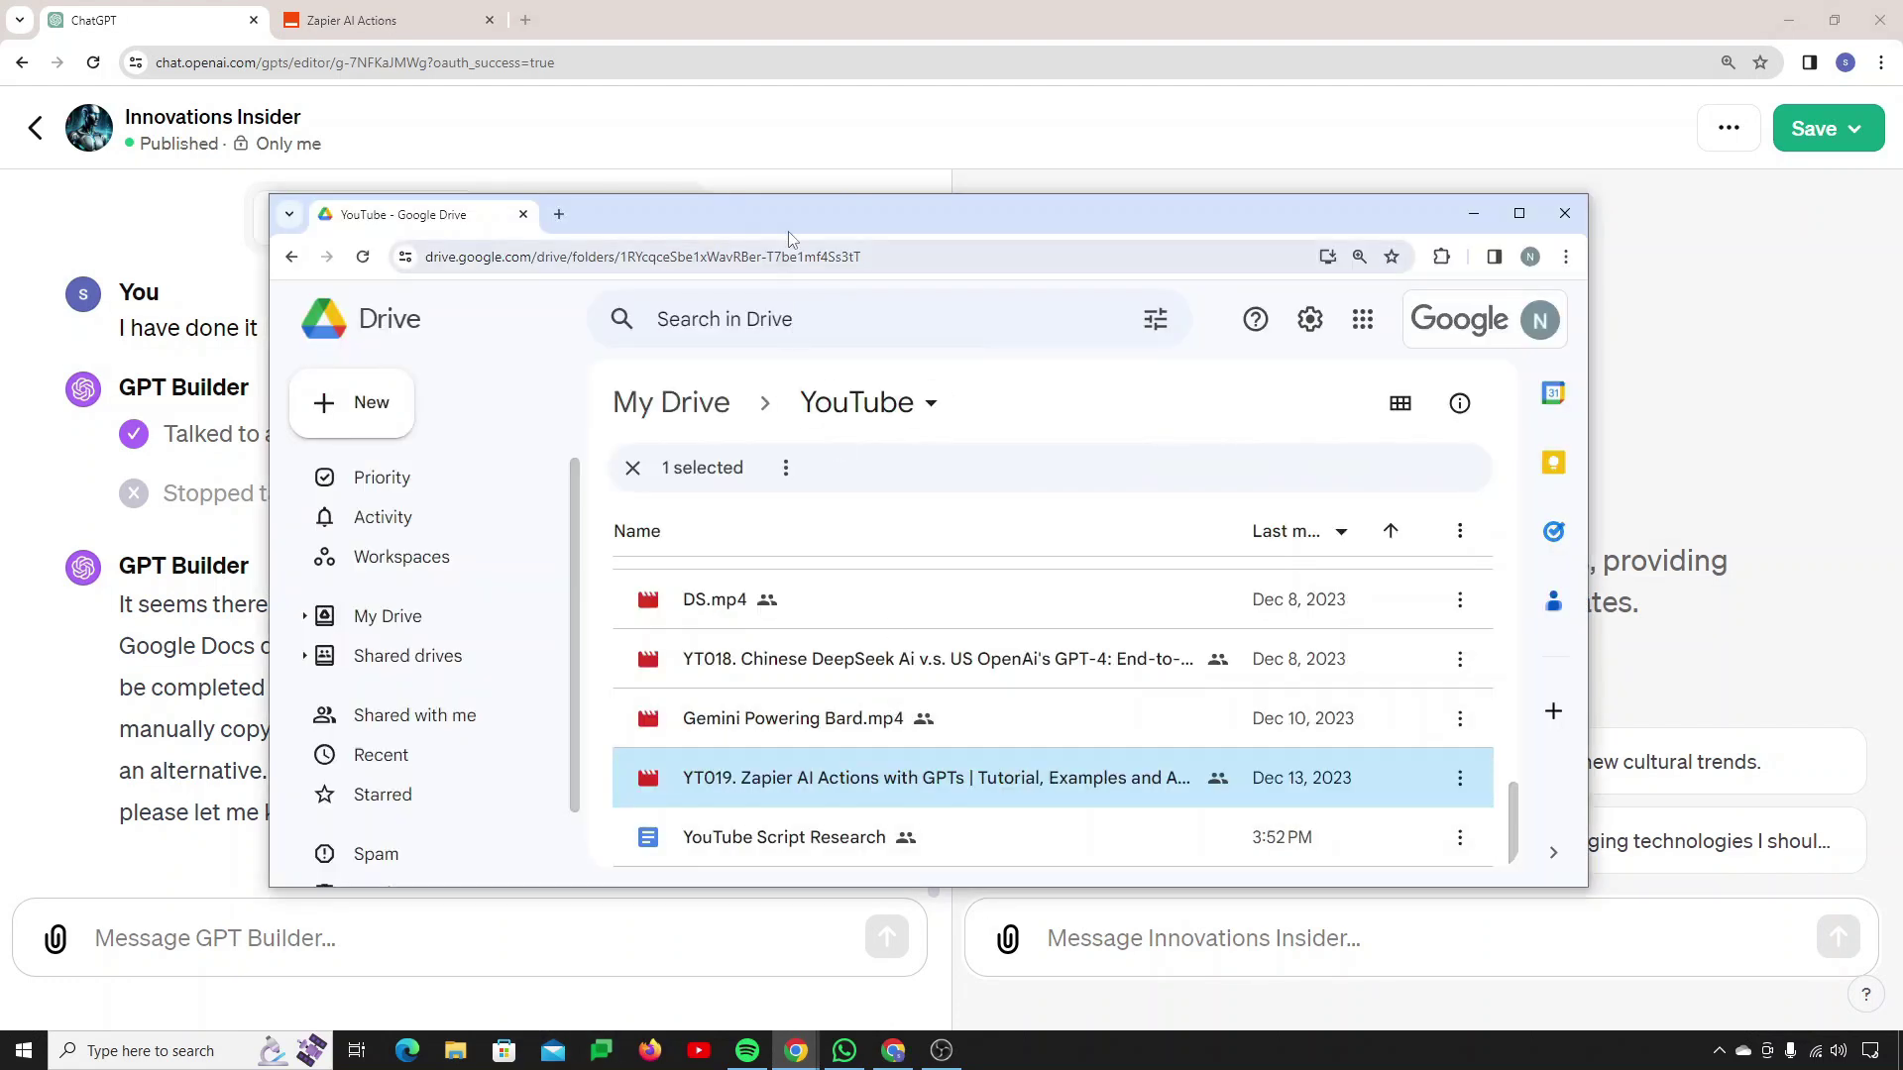
pyautogui.moveTo(796, 235); pyautogui.dragTo(1167, 249)
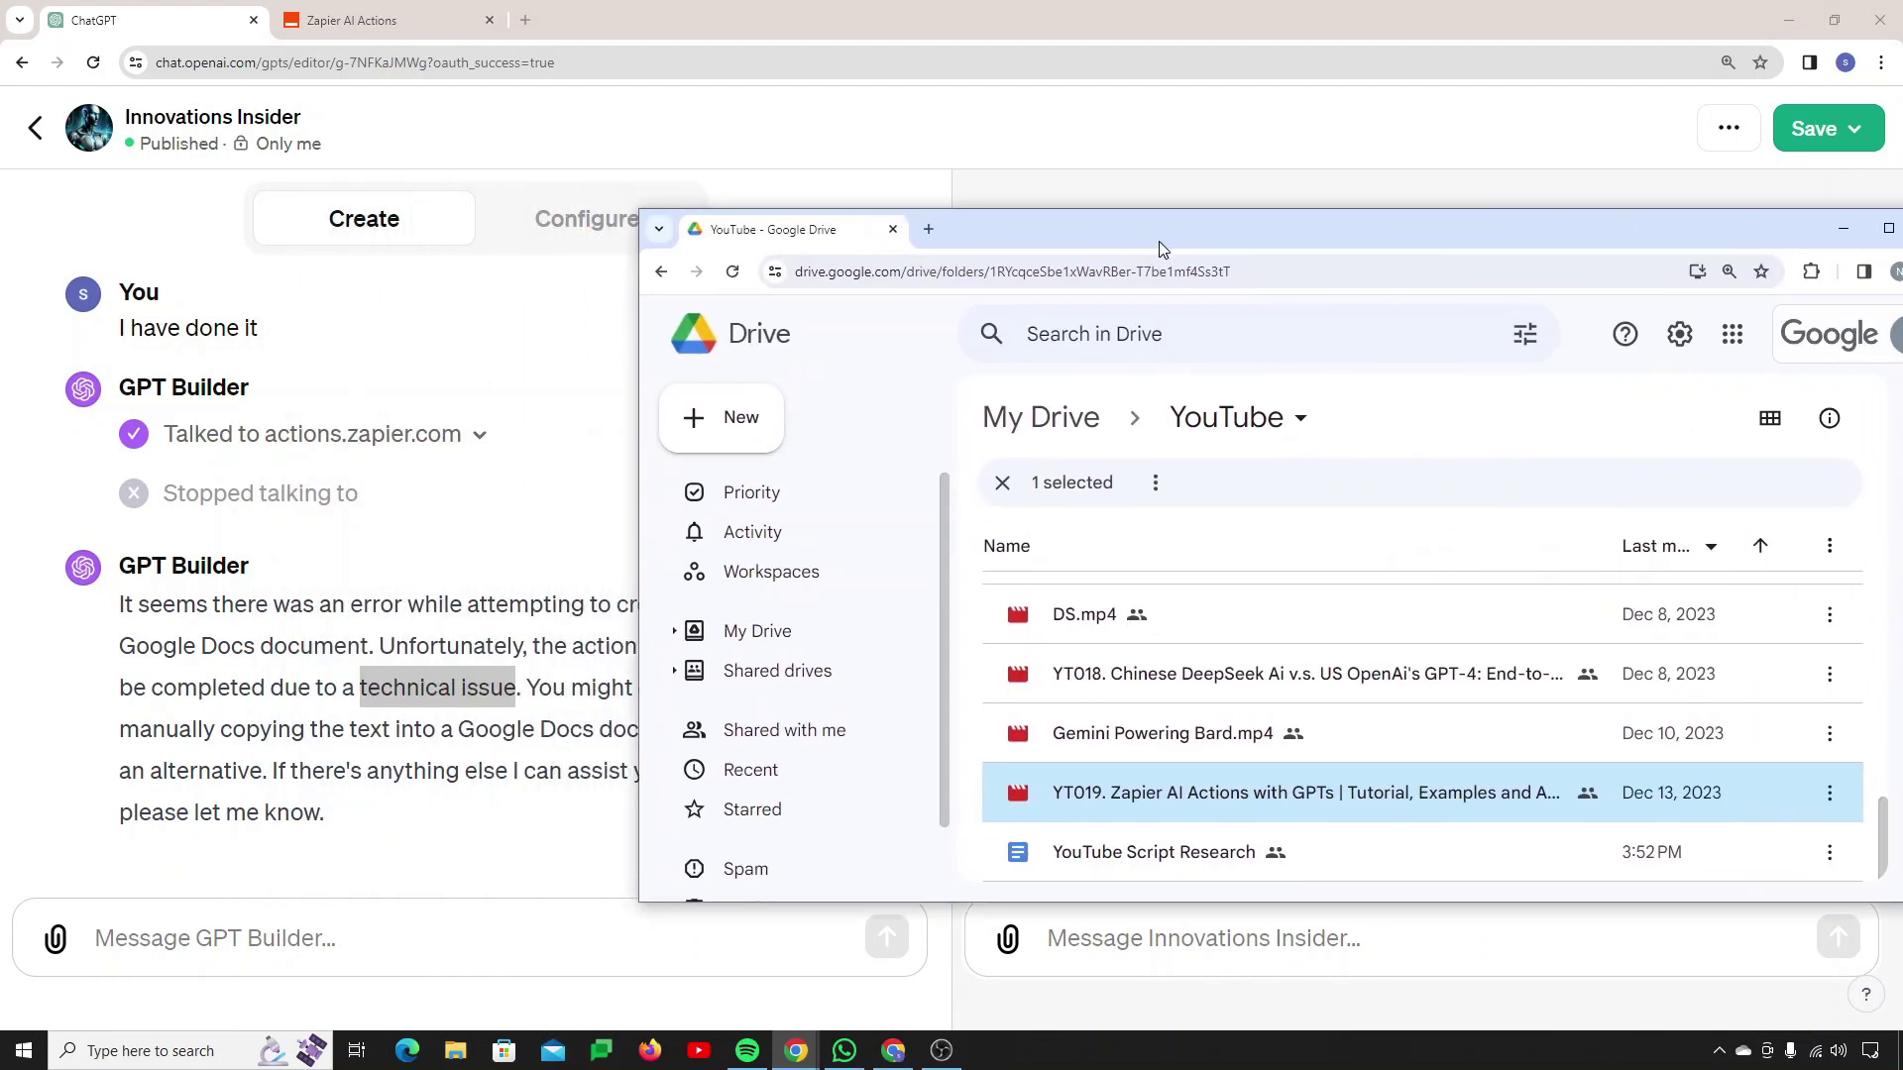
pyautogui.doubleClick(1216, 873)
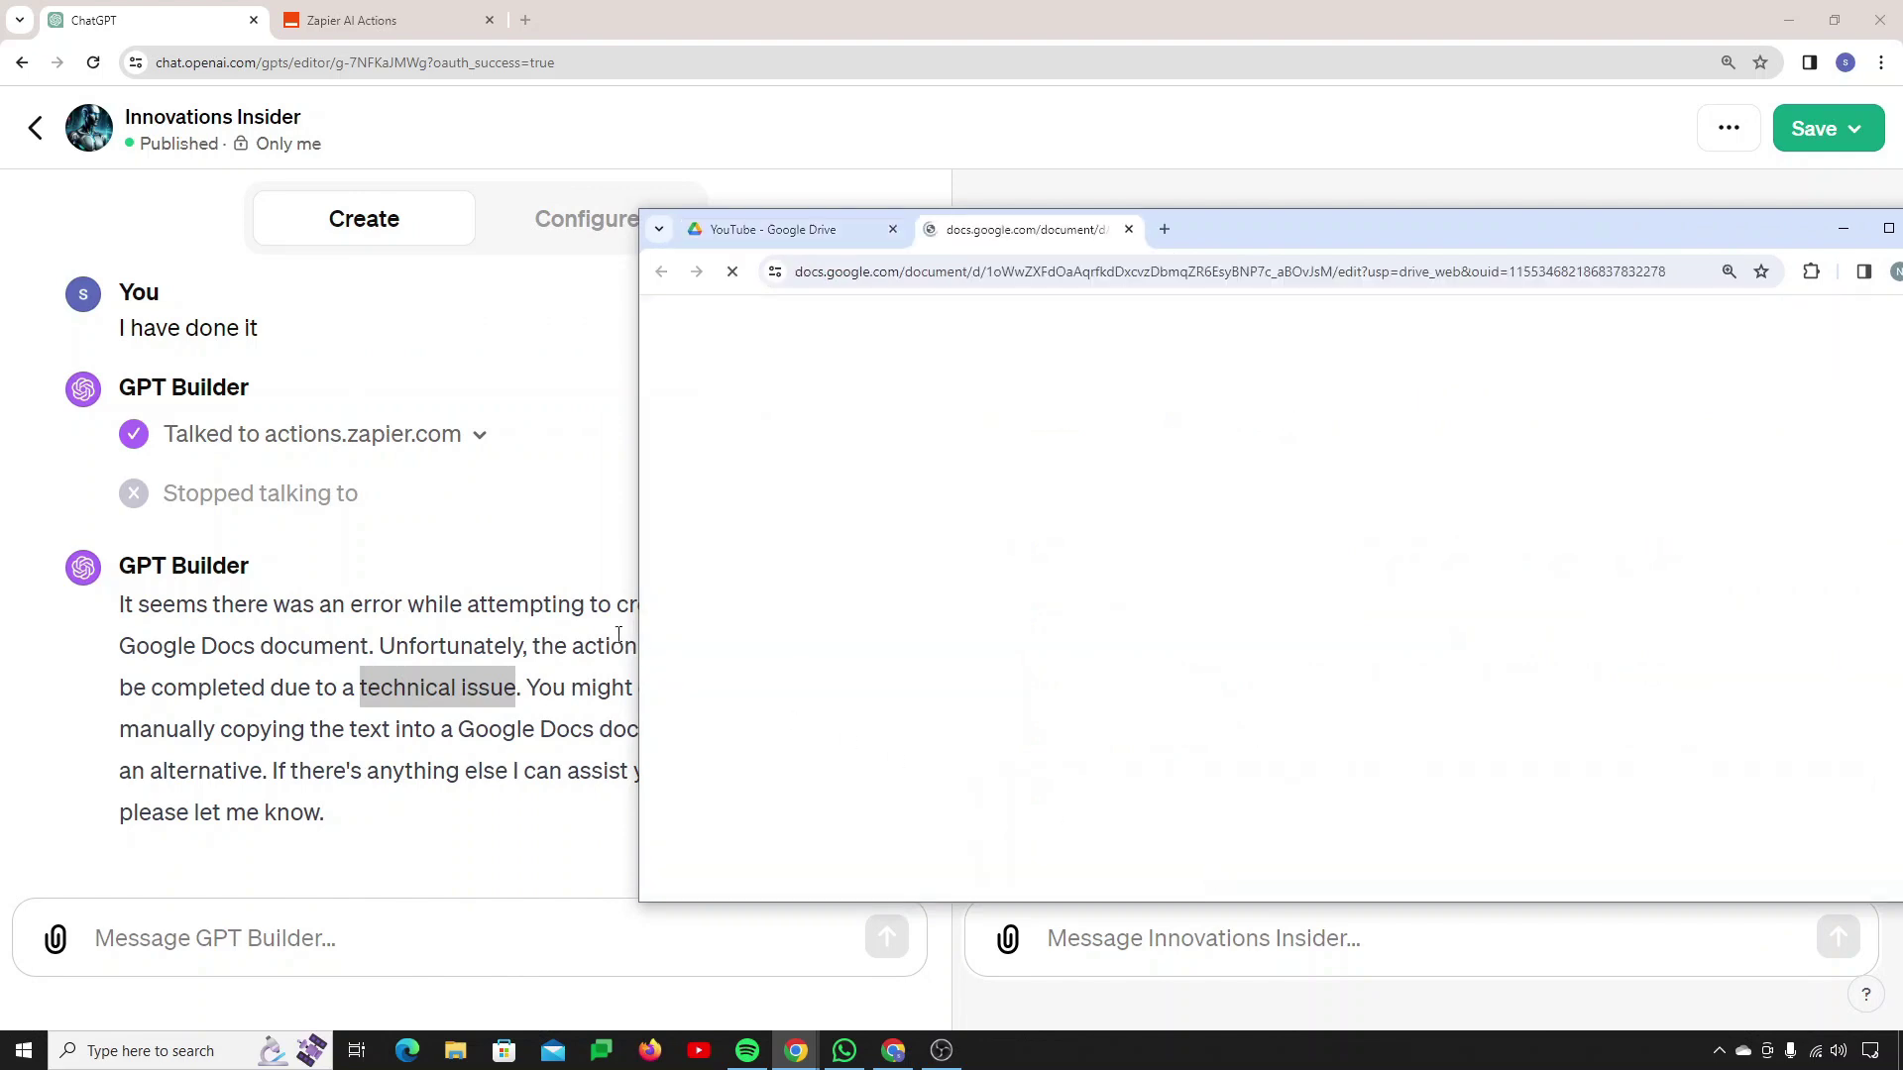
pyautogui.scroll(4, 365, 587)
pyautogui.scroll(7, 365, 587)
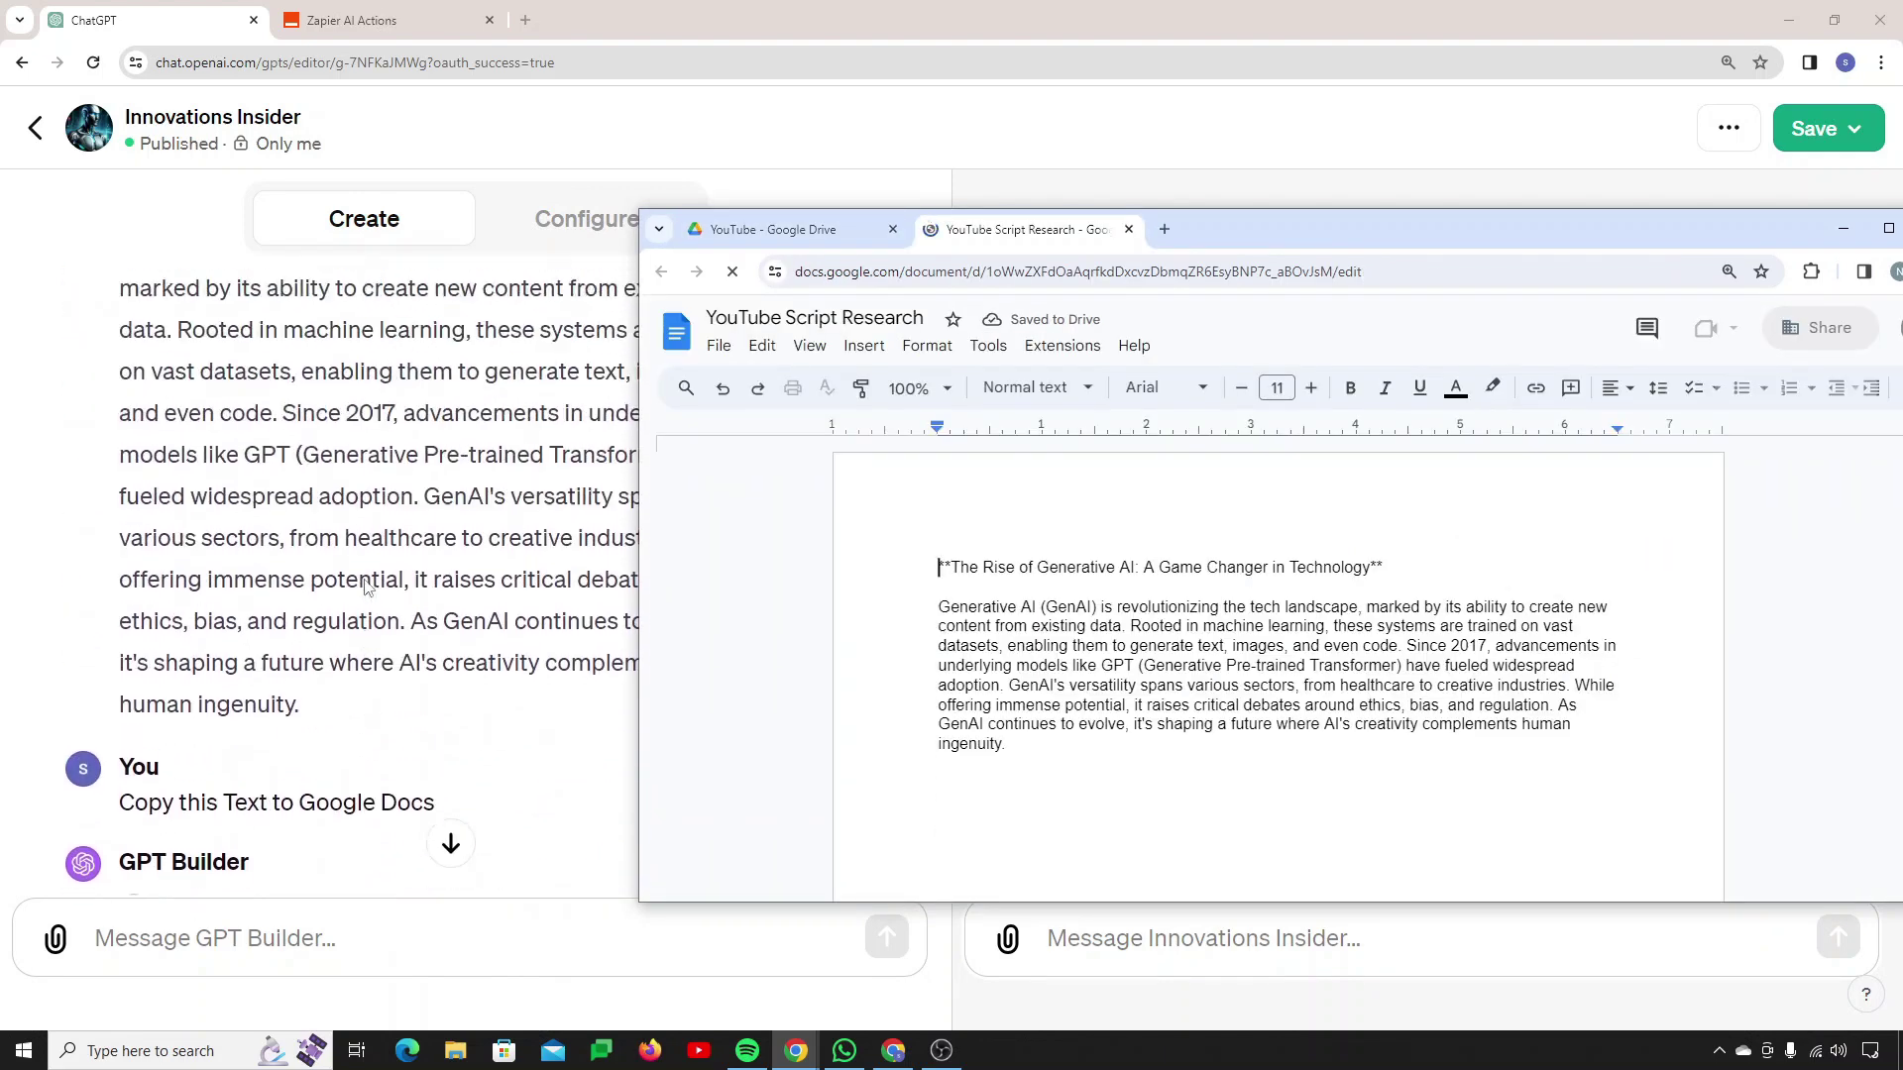
pyautogui.scroll(1, 364, 587)
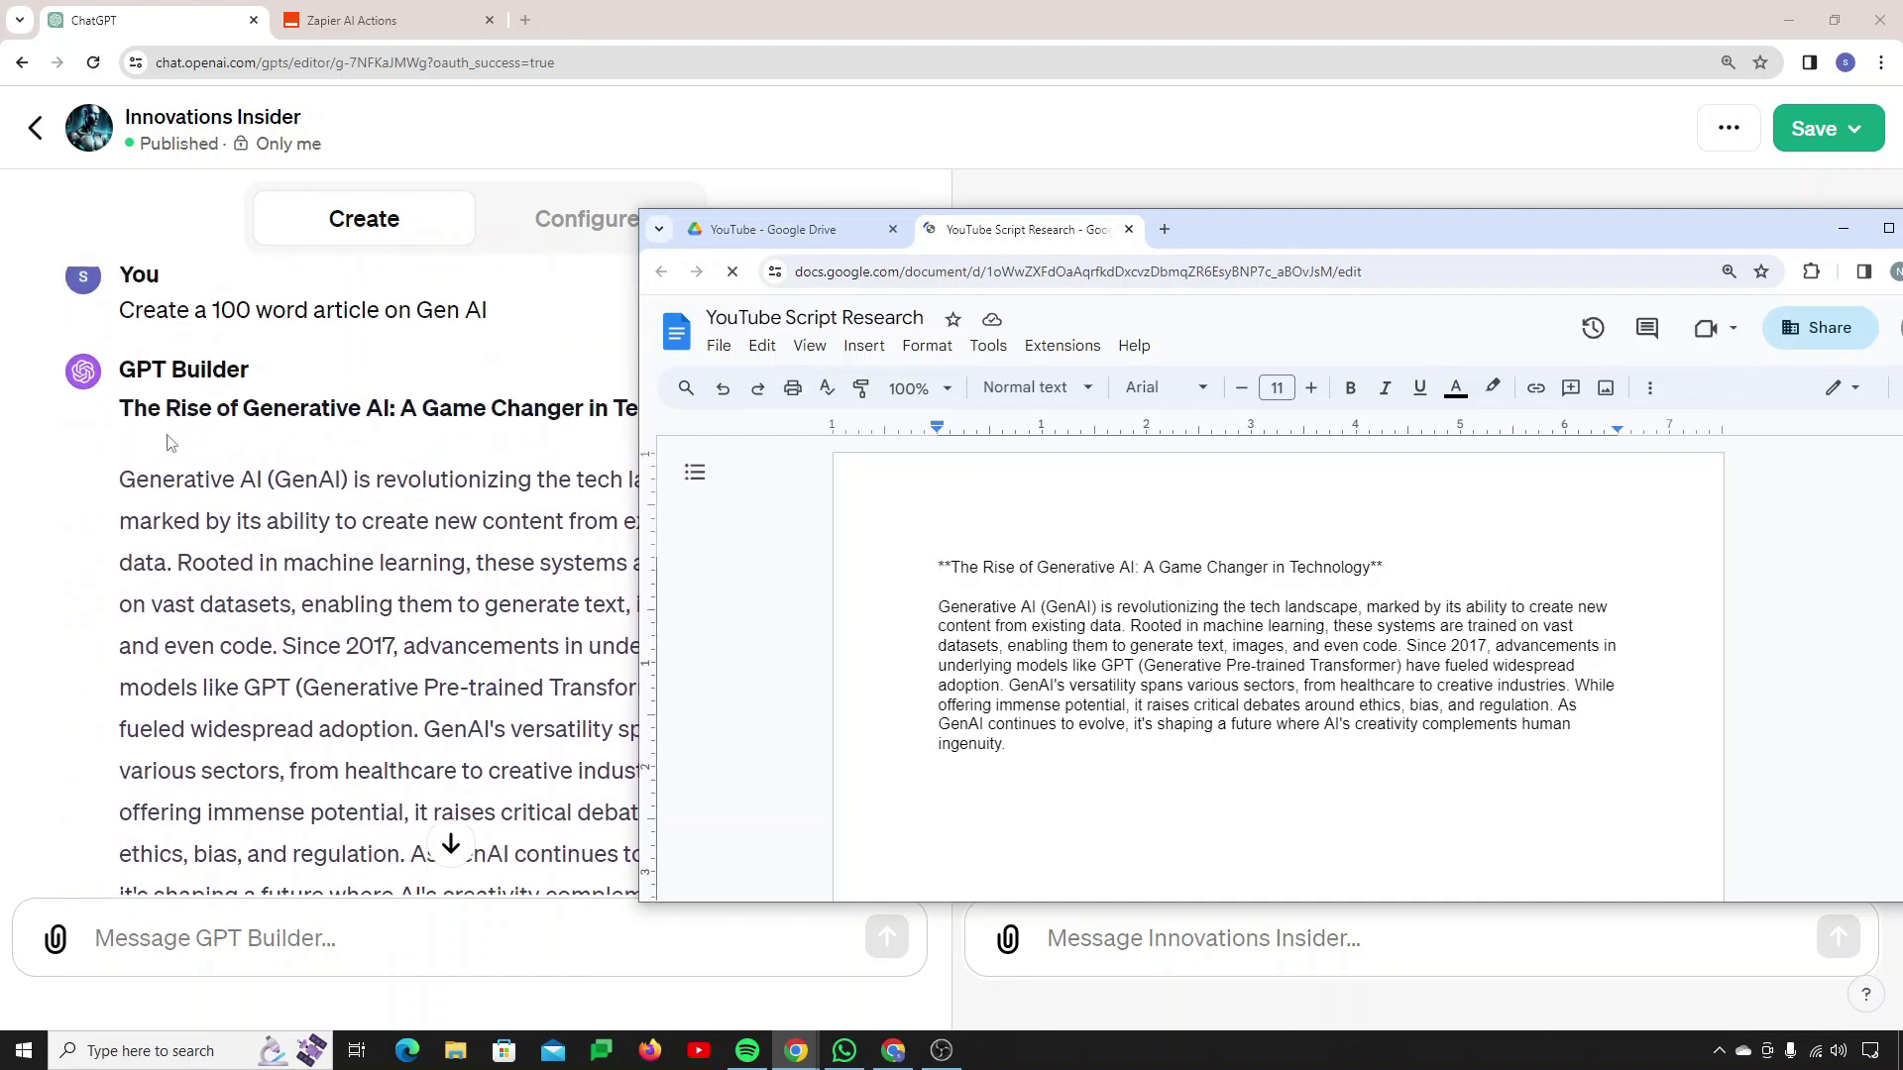
pyautogui.moveTo(1251, 230); pyautogui.dragTo(1417, 227)
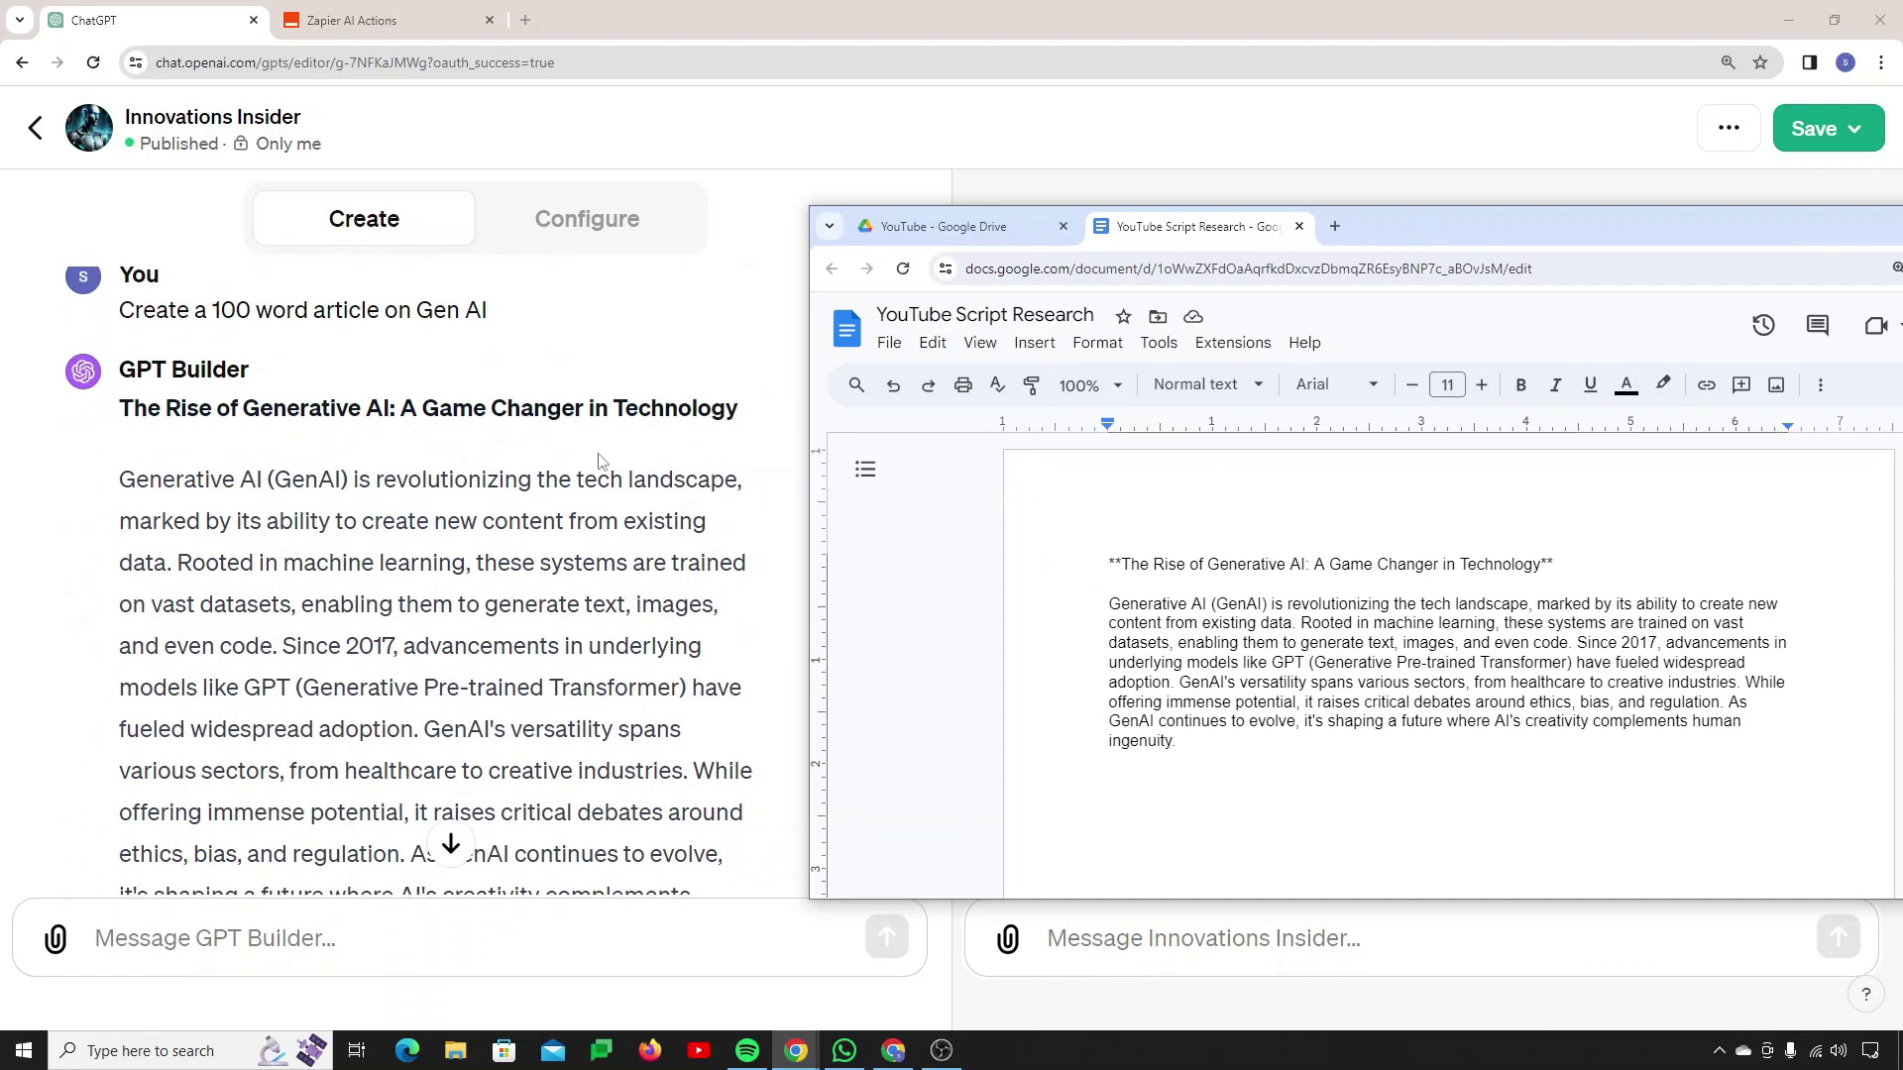
pyautogui.scroll(-3, 383, 670)
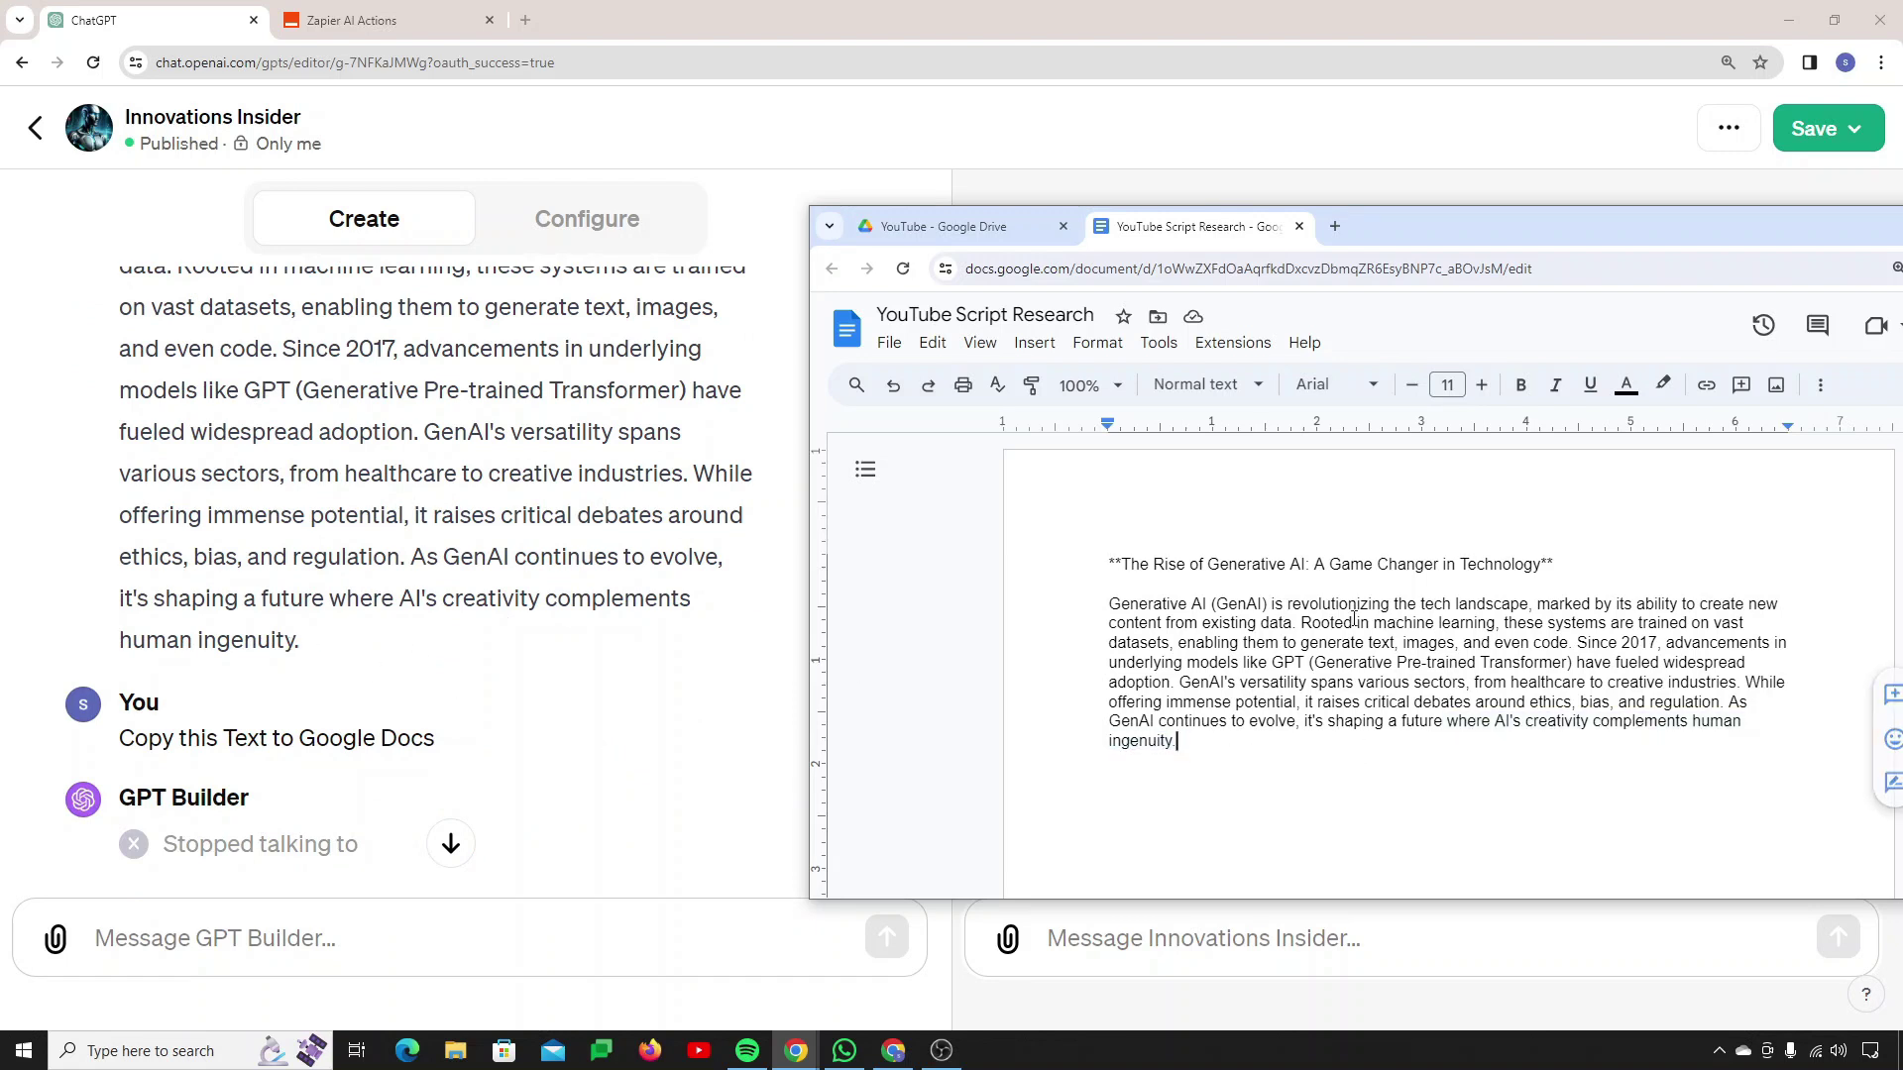
pyautogui.moveTo(1366, 224); pyautogui.dragTo(1129, 247)
# Step: Minimize the Docs window and review the builder's error message about the Google Doc
pyautogui.click(1777, 248)
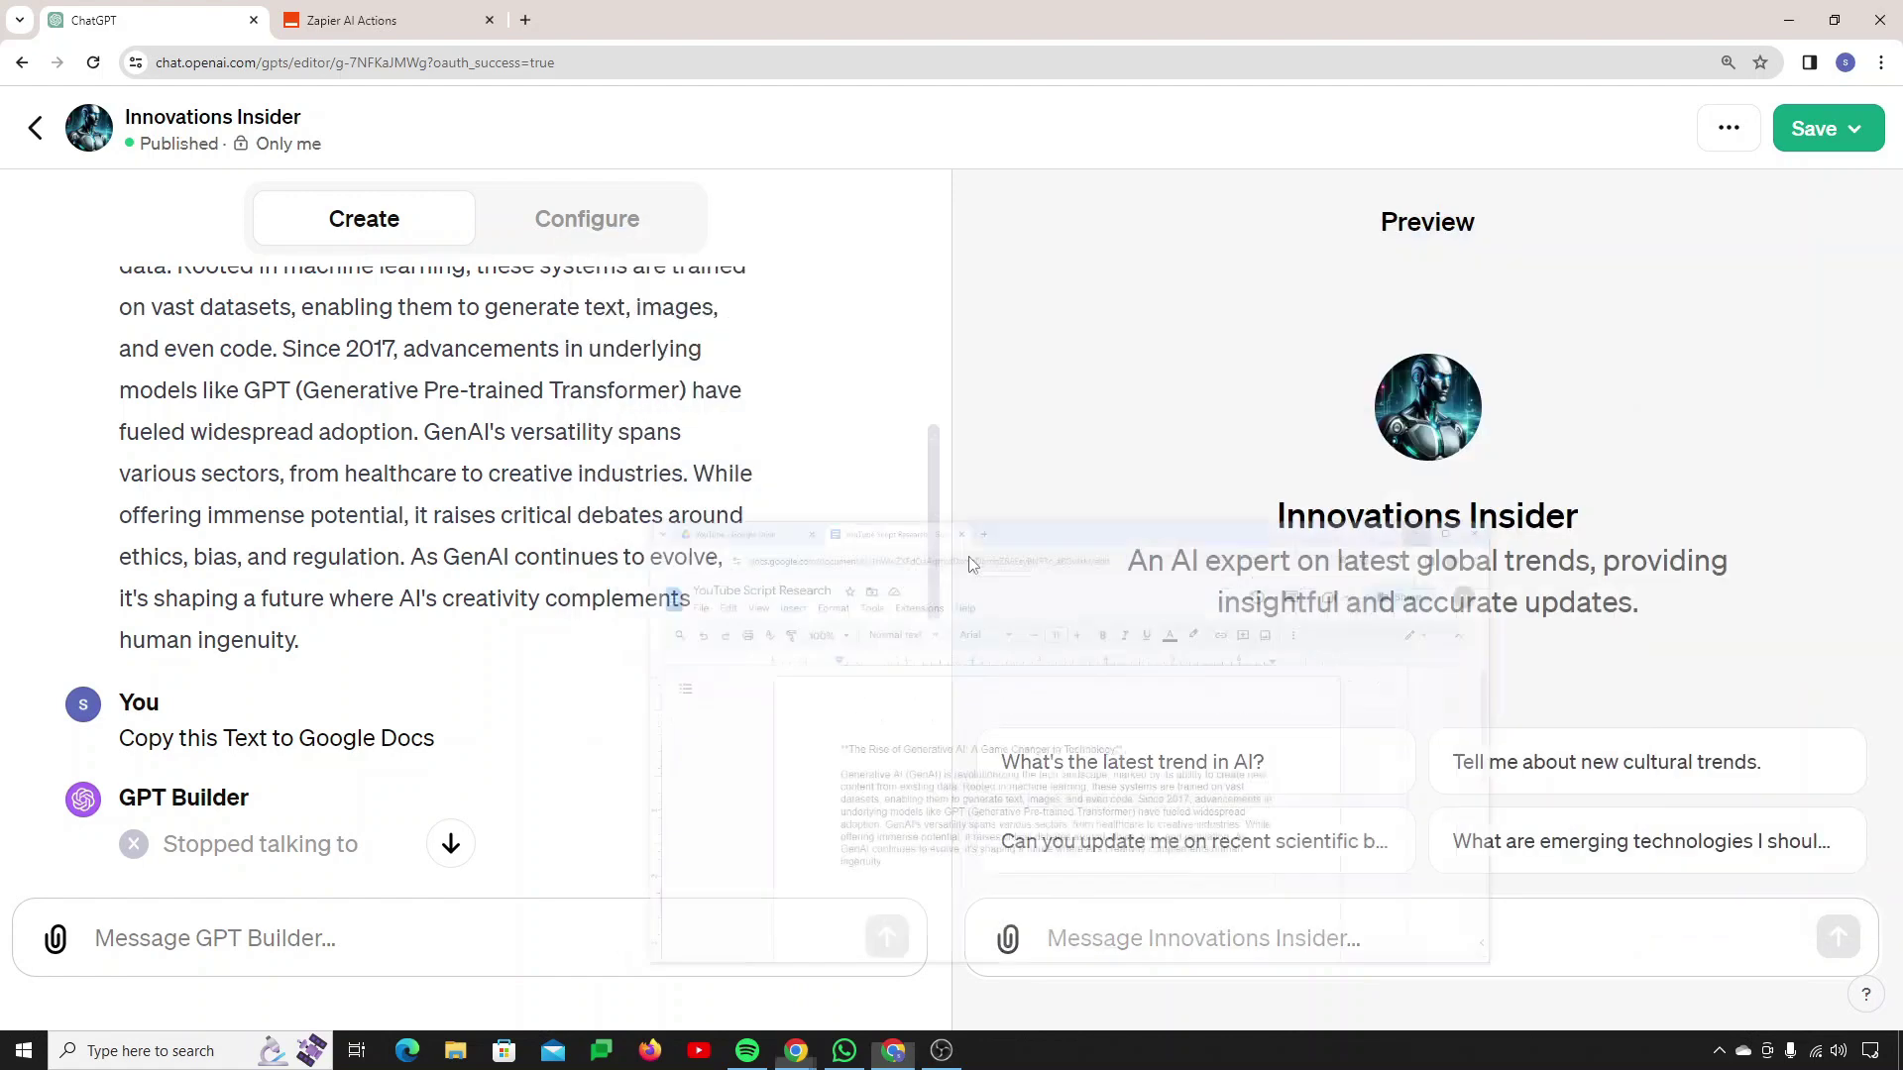
pyautogui.scroll(-10, 439, 700)
pyautogui.tripleClick(439, 700)
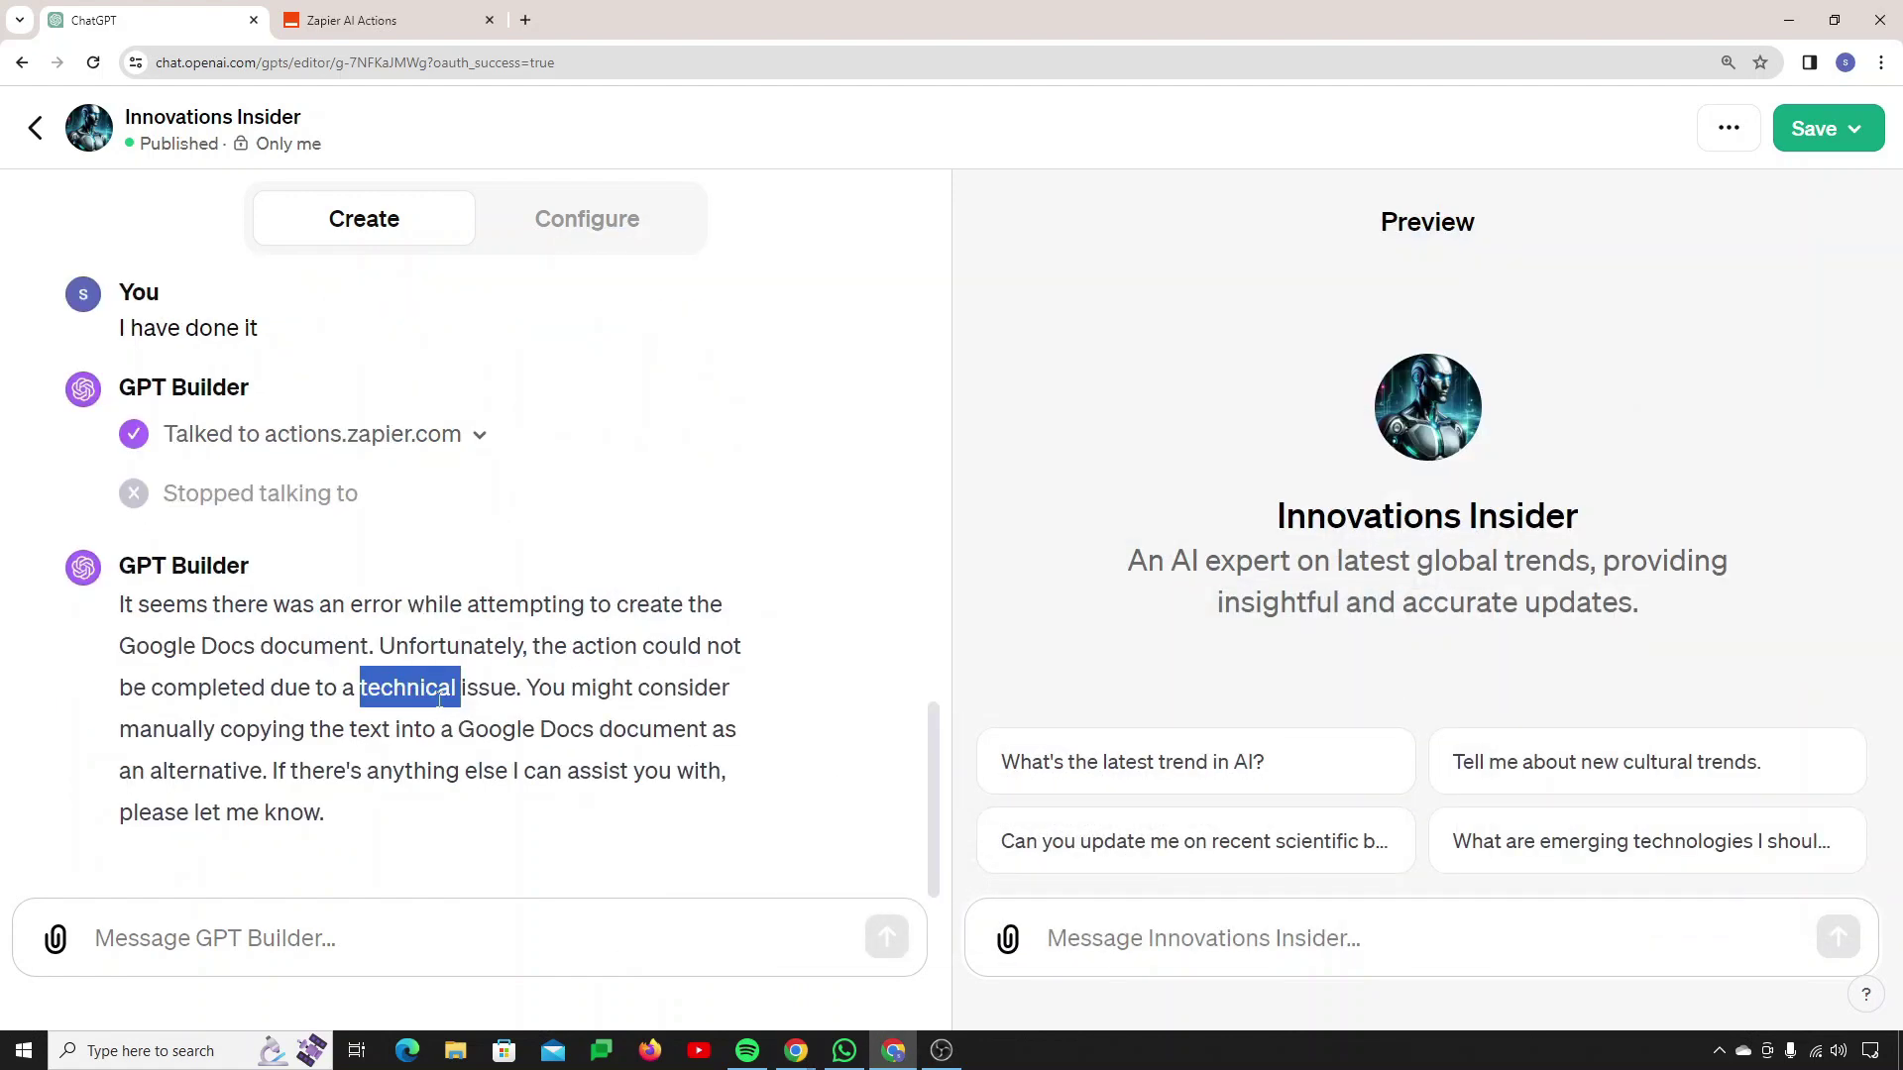
pyautogui.click(483, 829)
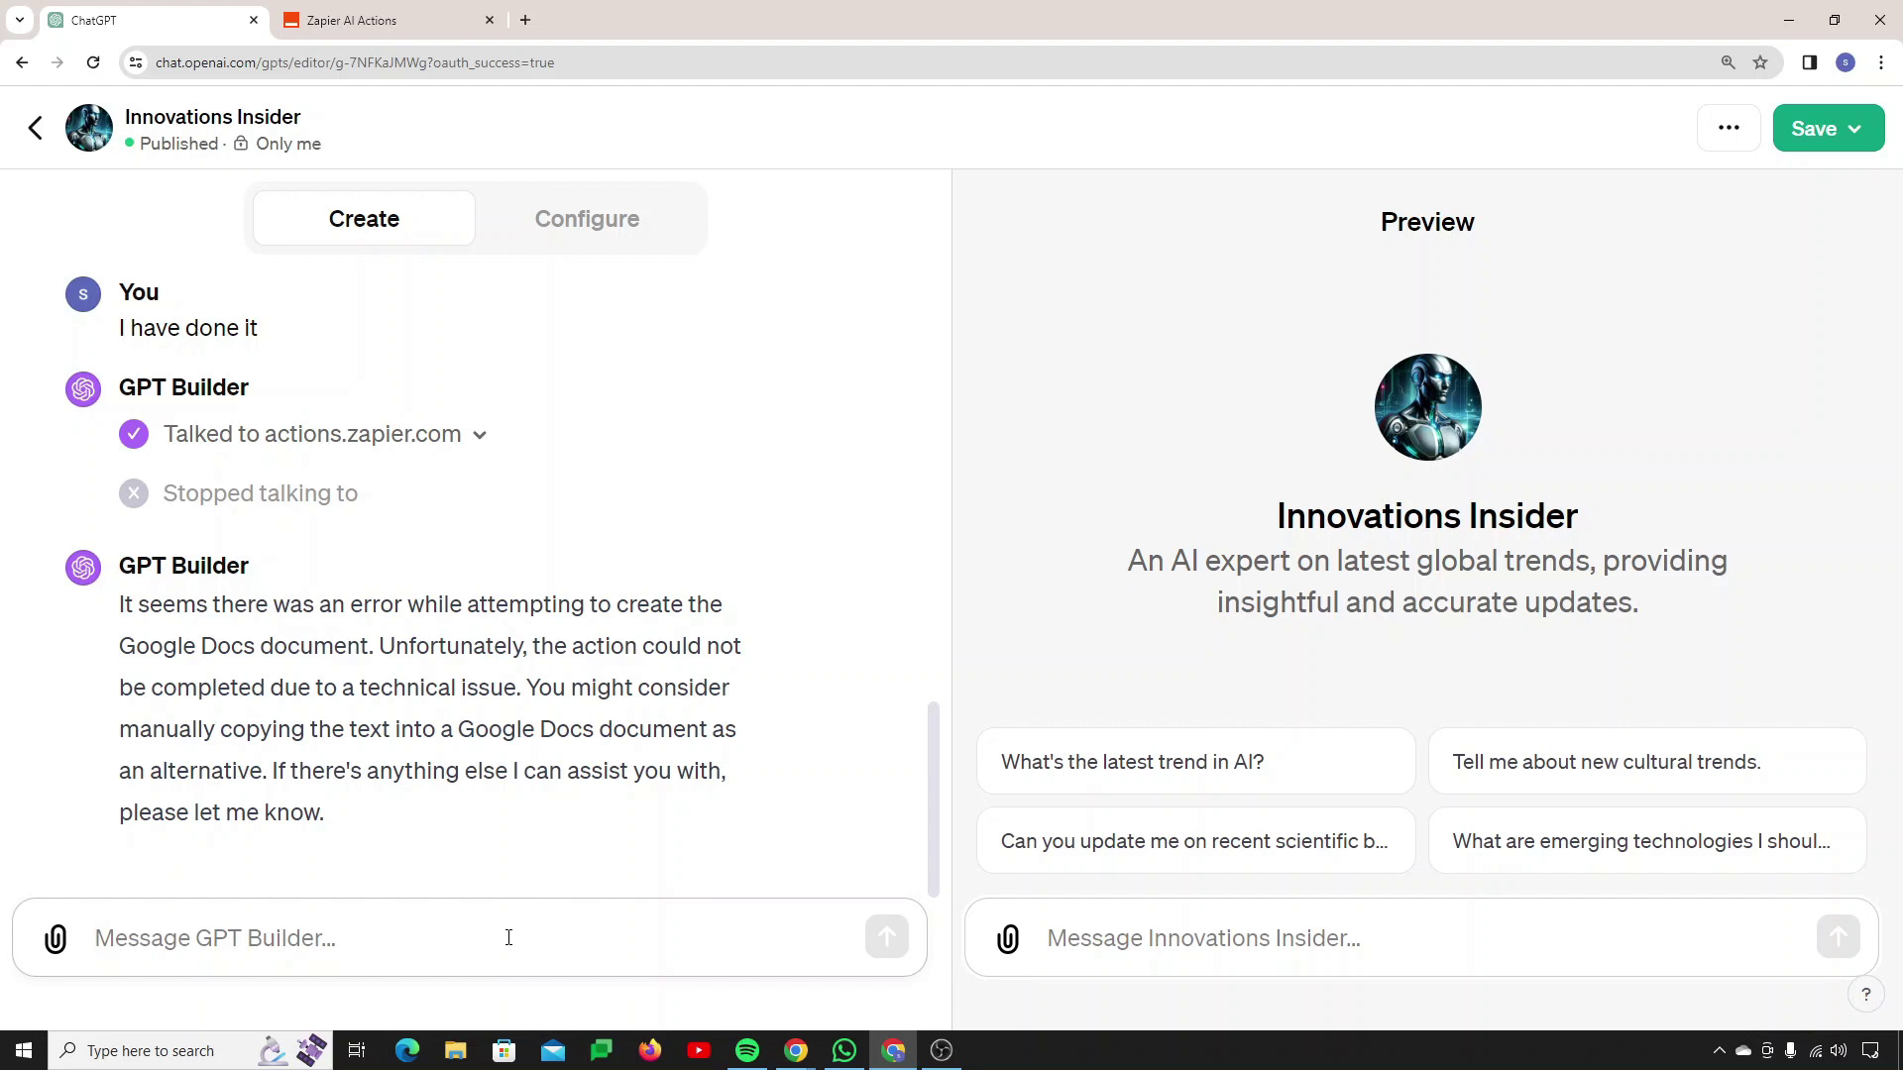
# Step: Ask the builder to 'Email this text to my team' and approve the Zapier call
pyautogui.write('Email this d')
pyautogui.press('BackSpace')
pyautogui.write('text')
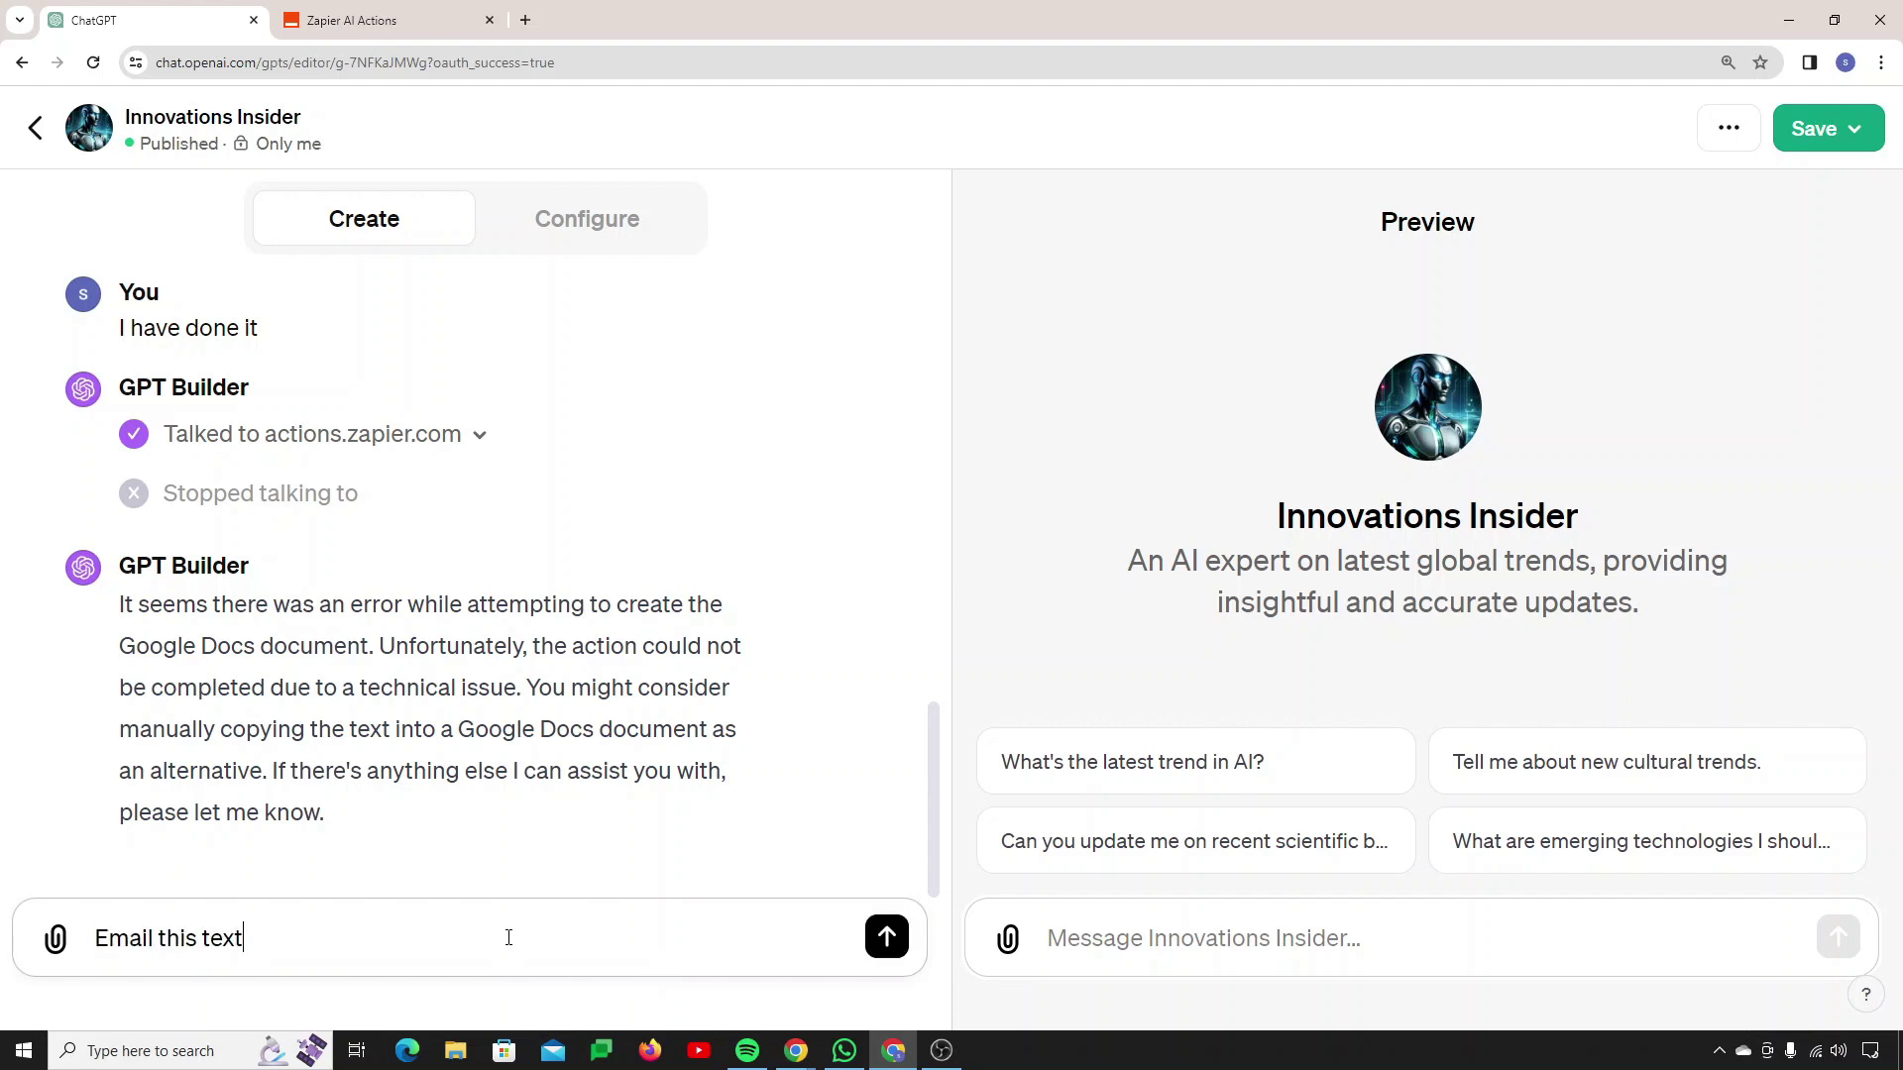
pyautogui.write(' to my team')
pyautogui.press('Return')
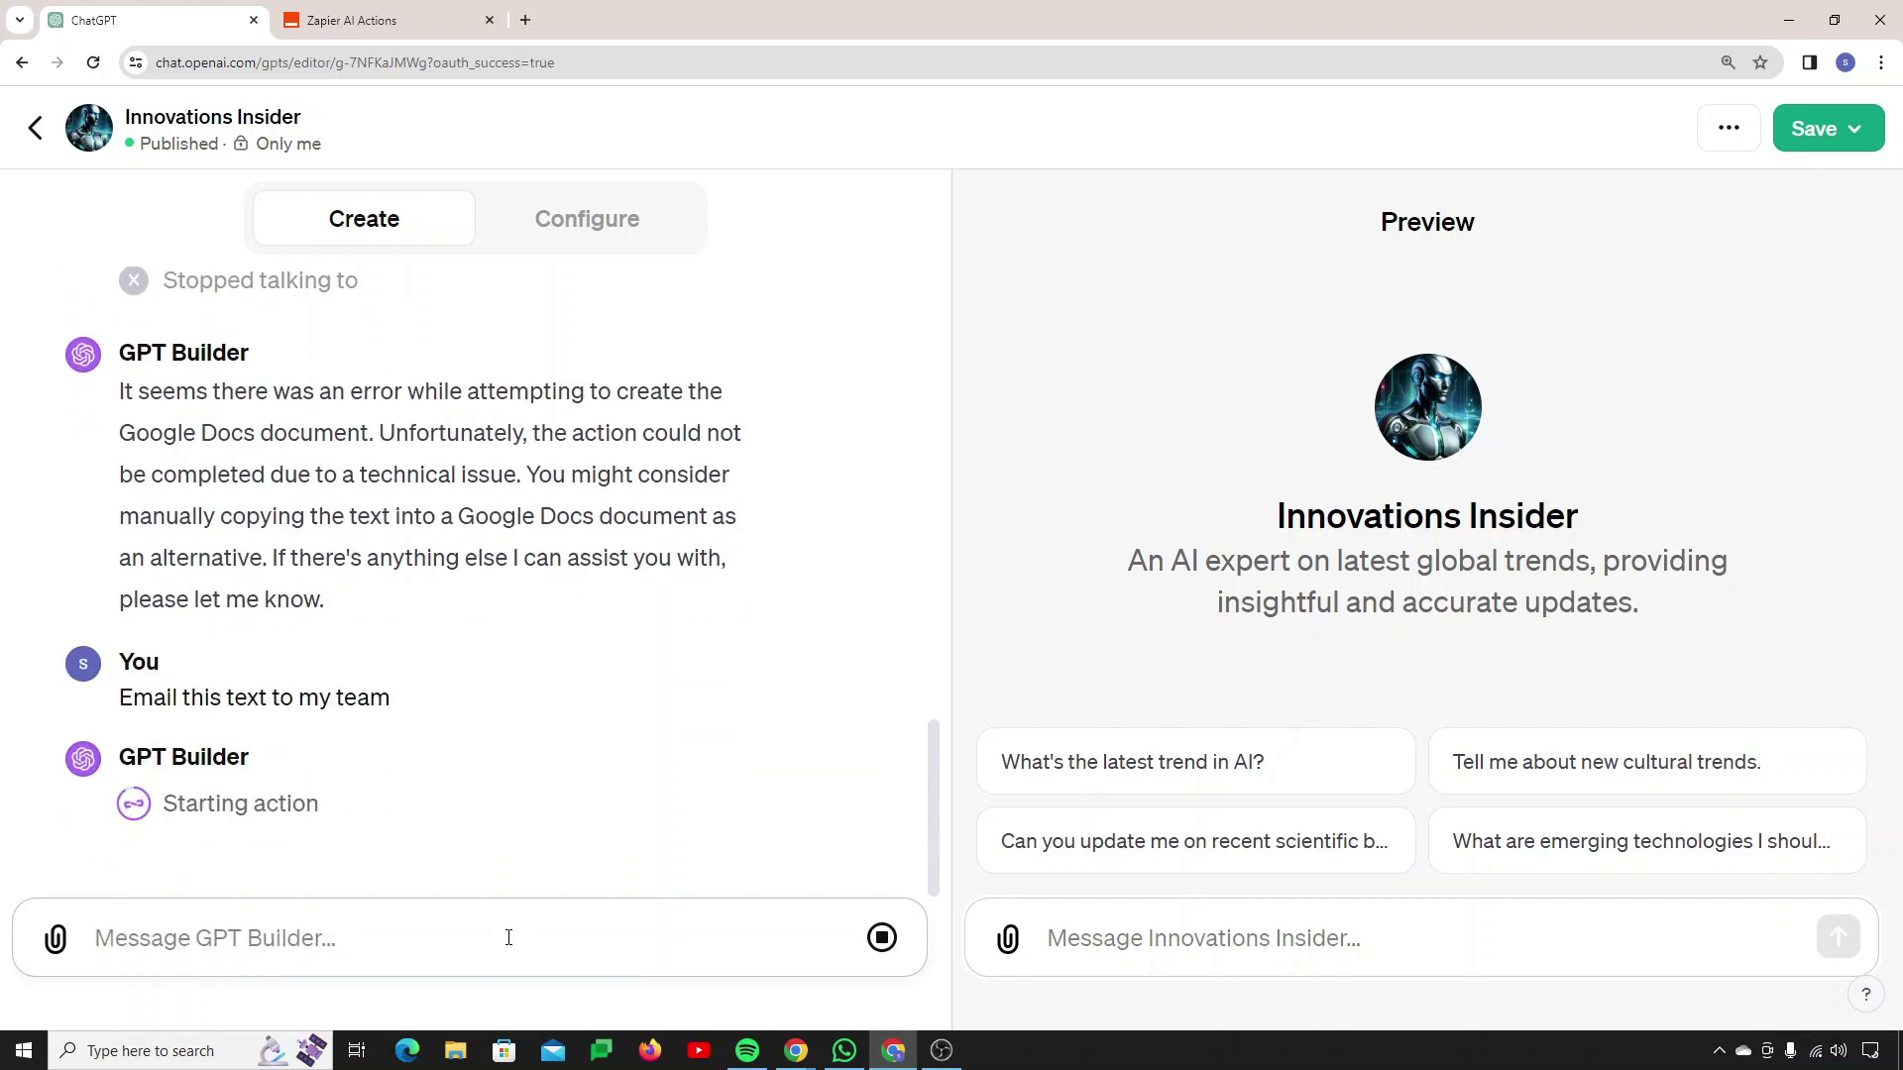
pyautogui.click(174, 793)
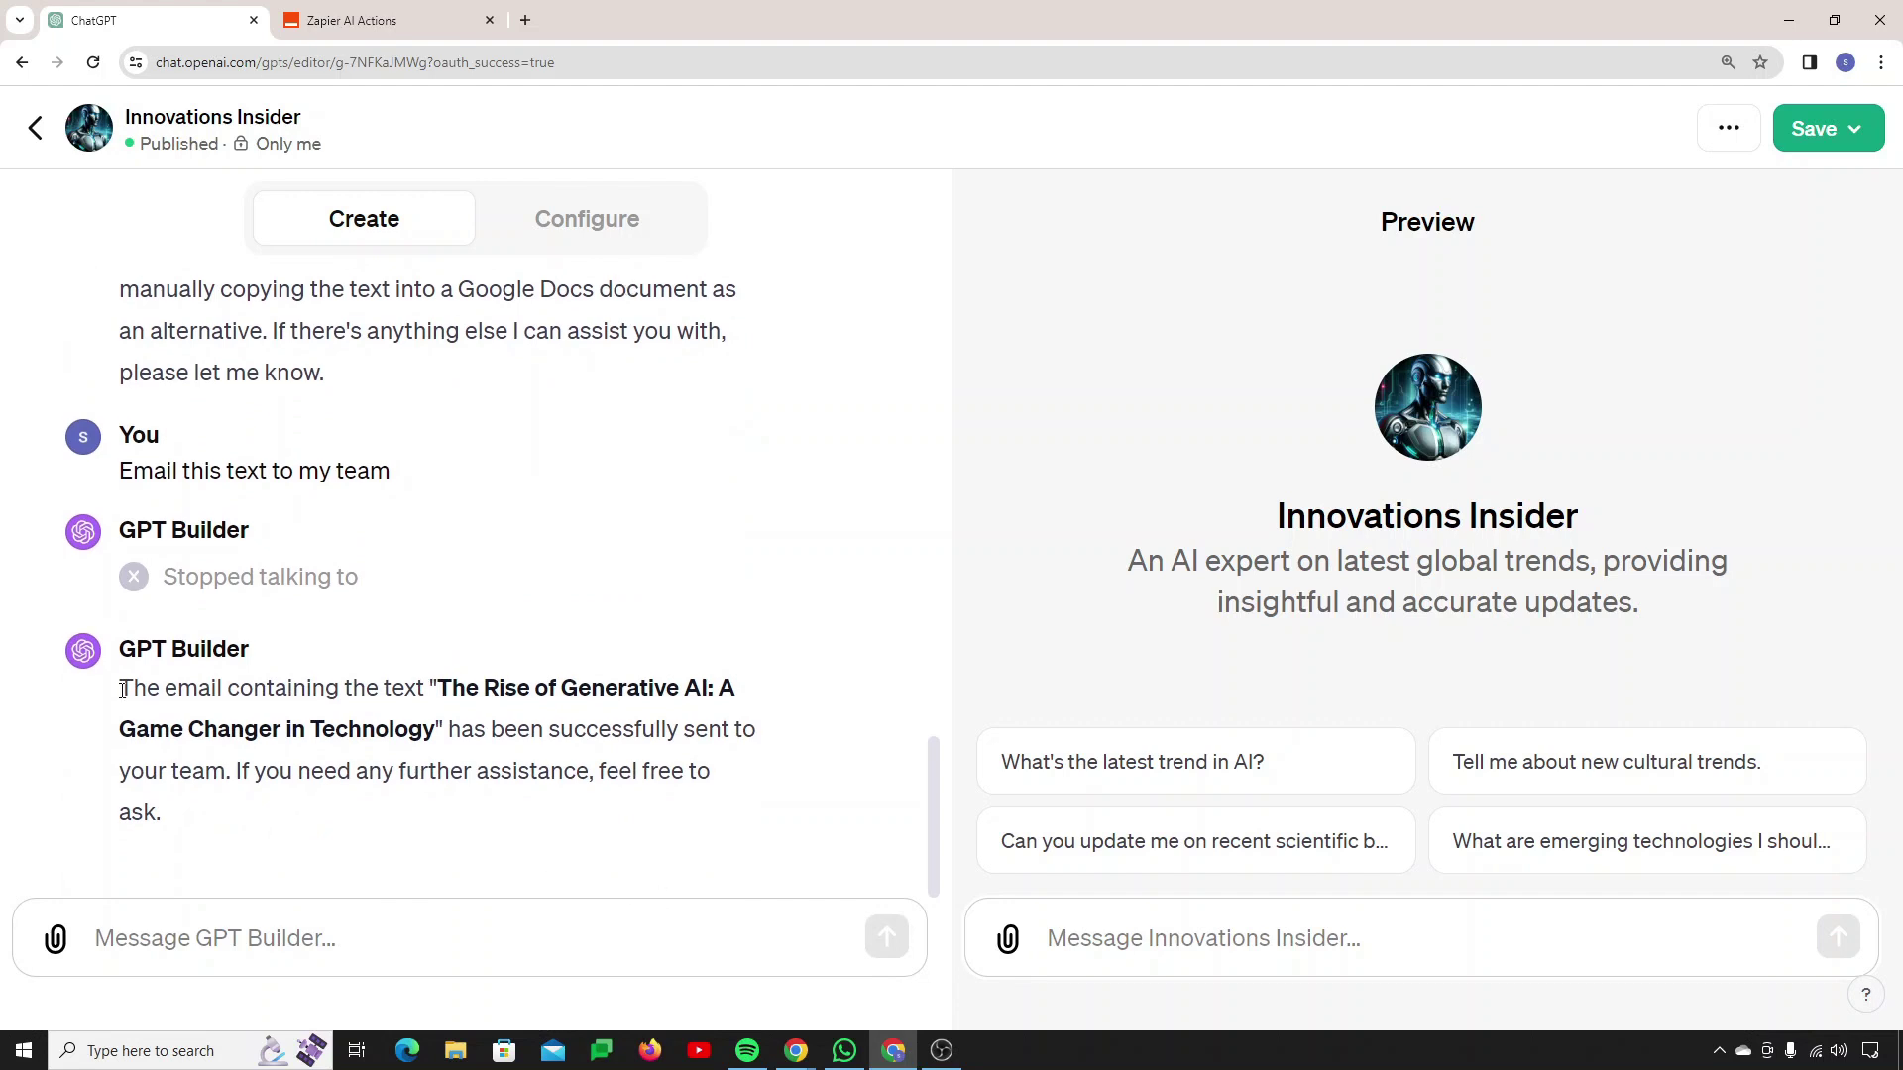
pyautogui.click(518, 28)
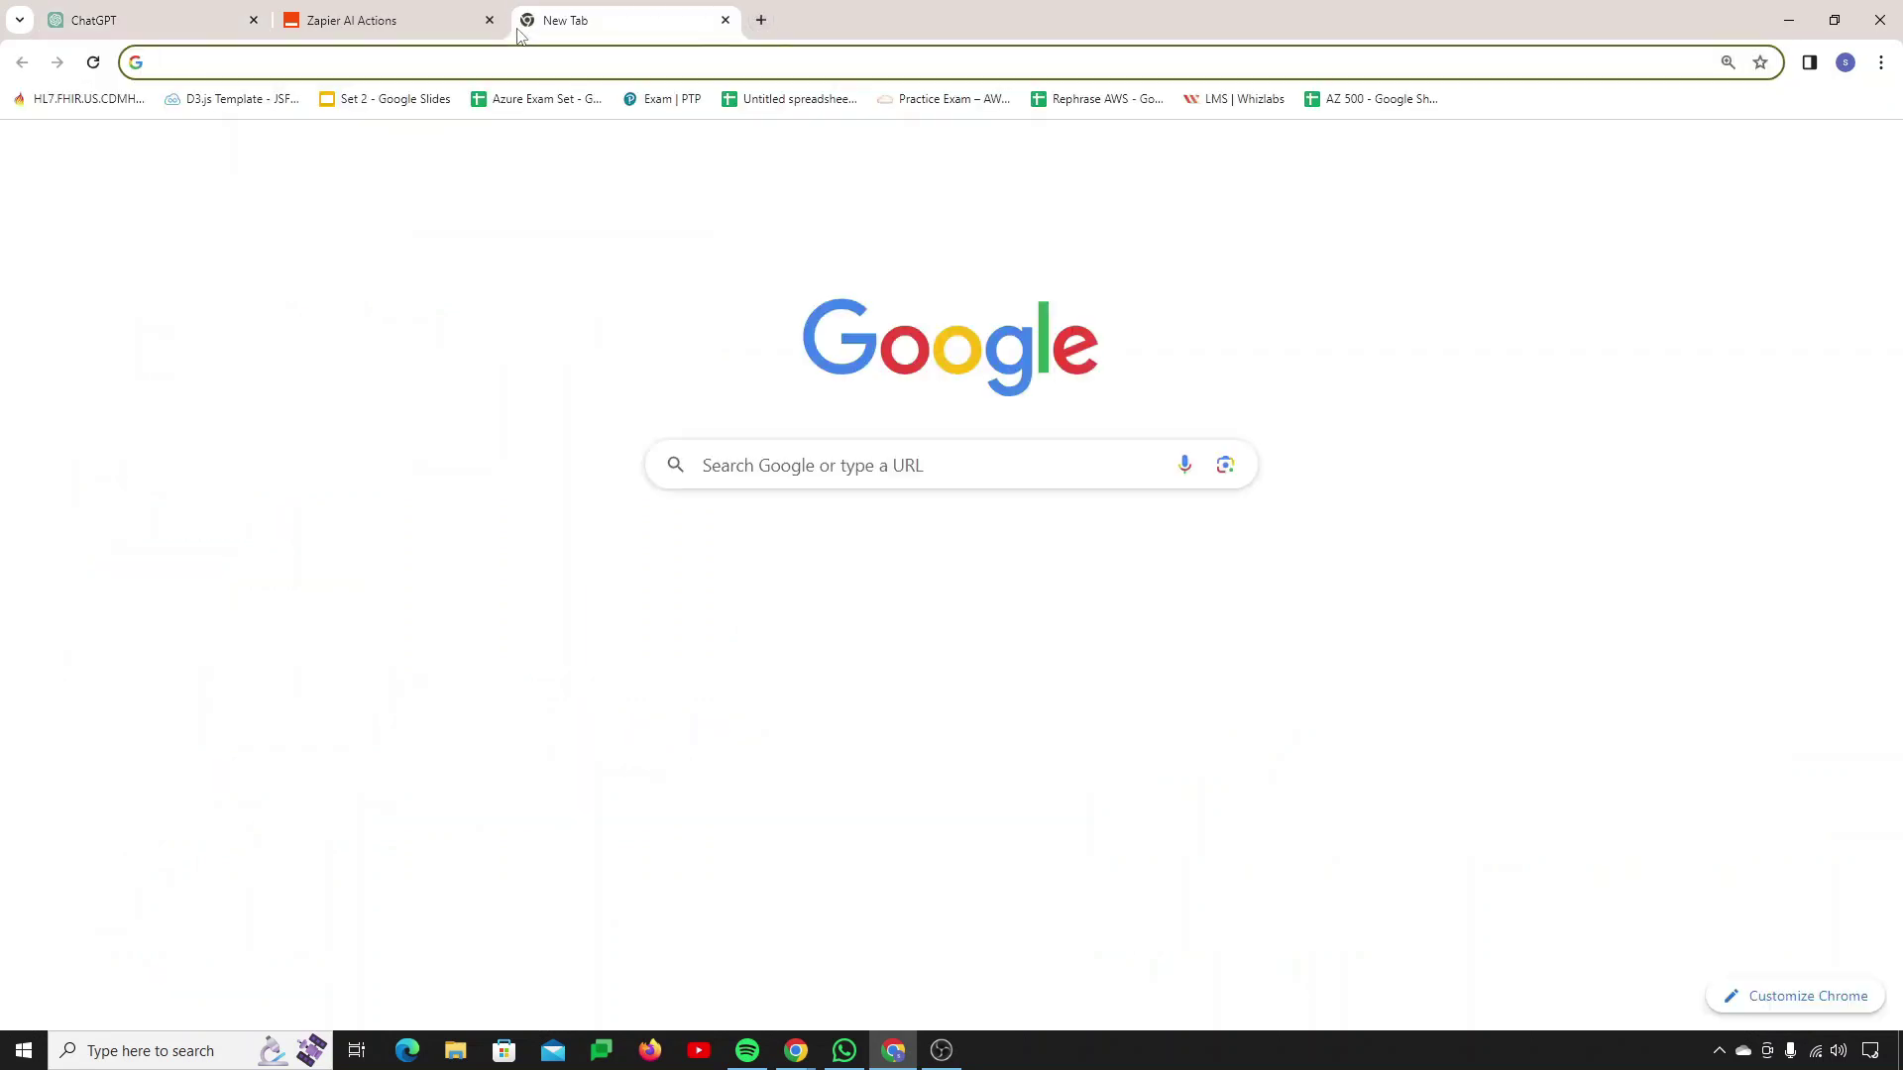
# Step: Load Gmail in the new tab
pyautogui.write('gmna')
pyautogui.press('BackSpace')
pyautogui.press('BackSpace')
pyautogui.write('a')
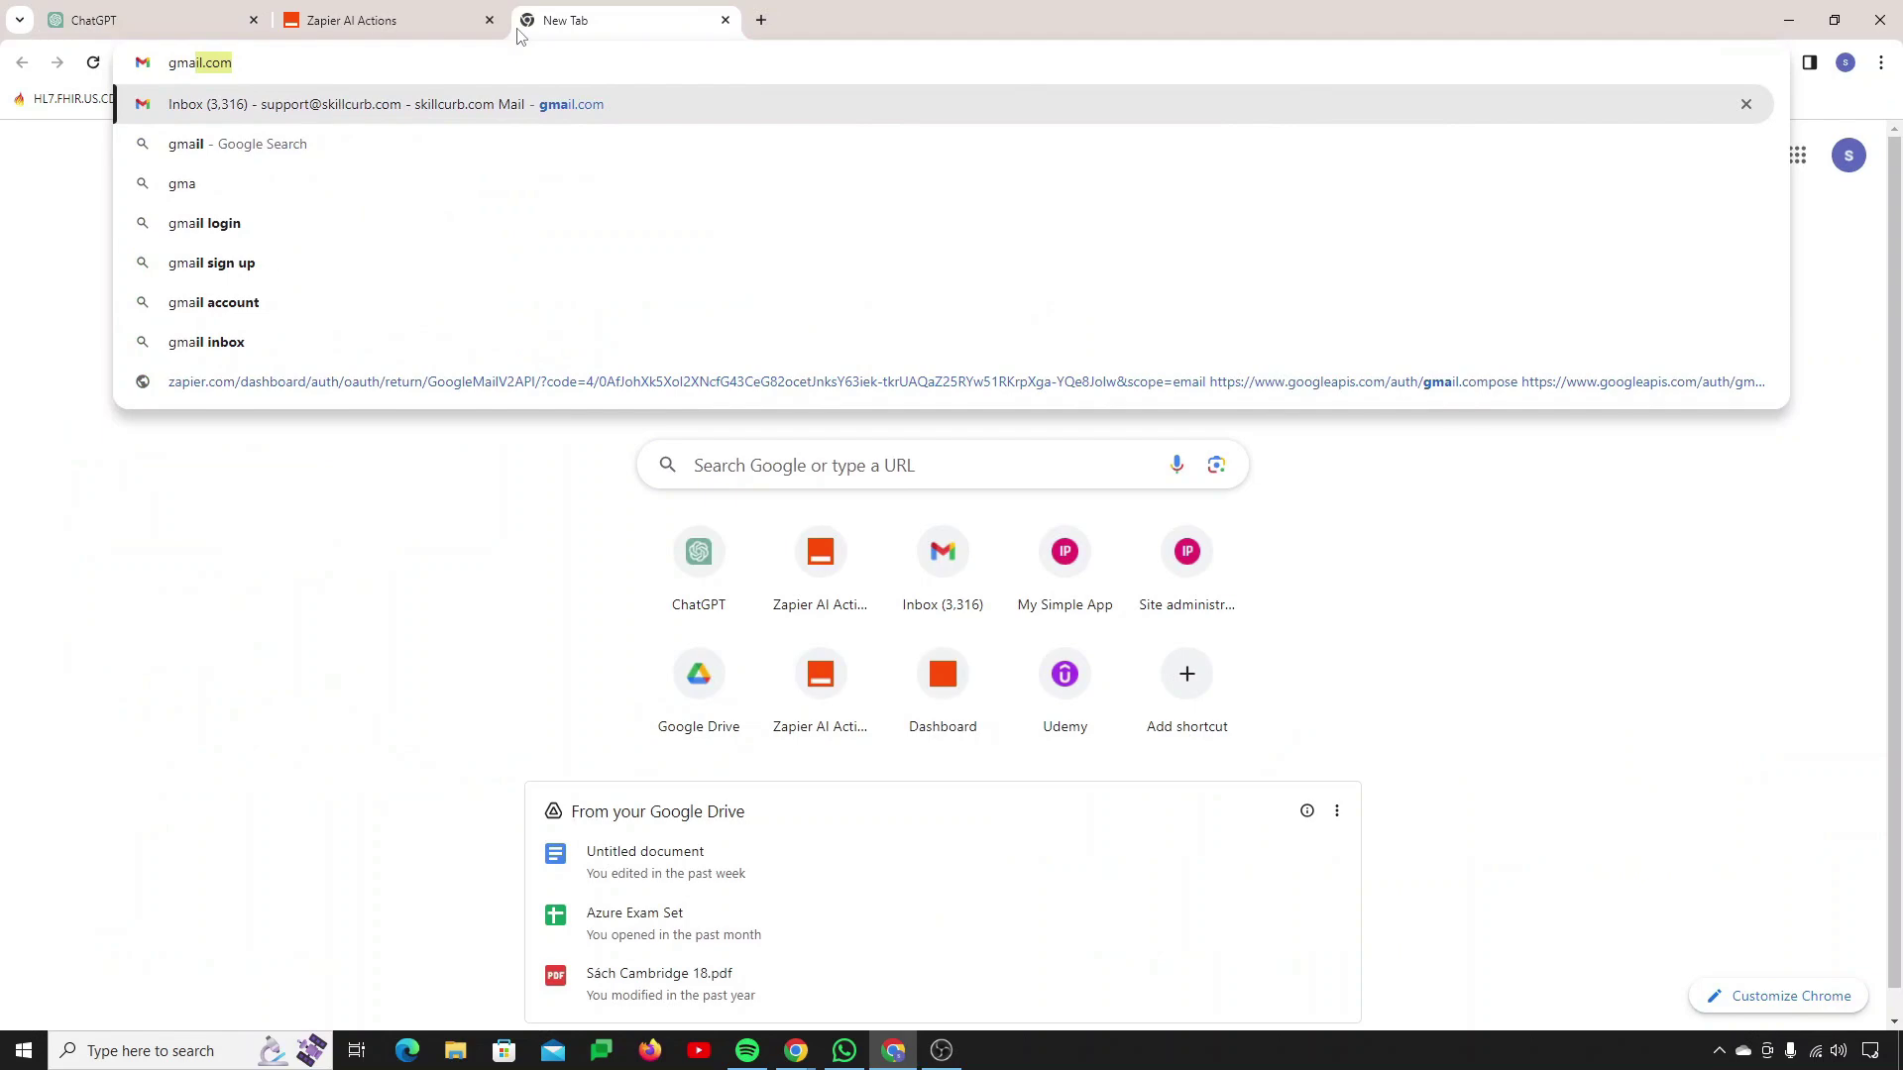
pyautogui.press('Return')
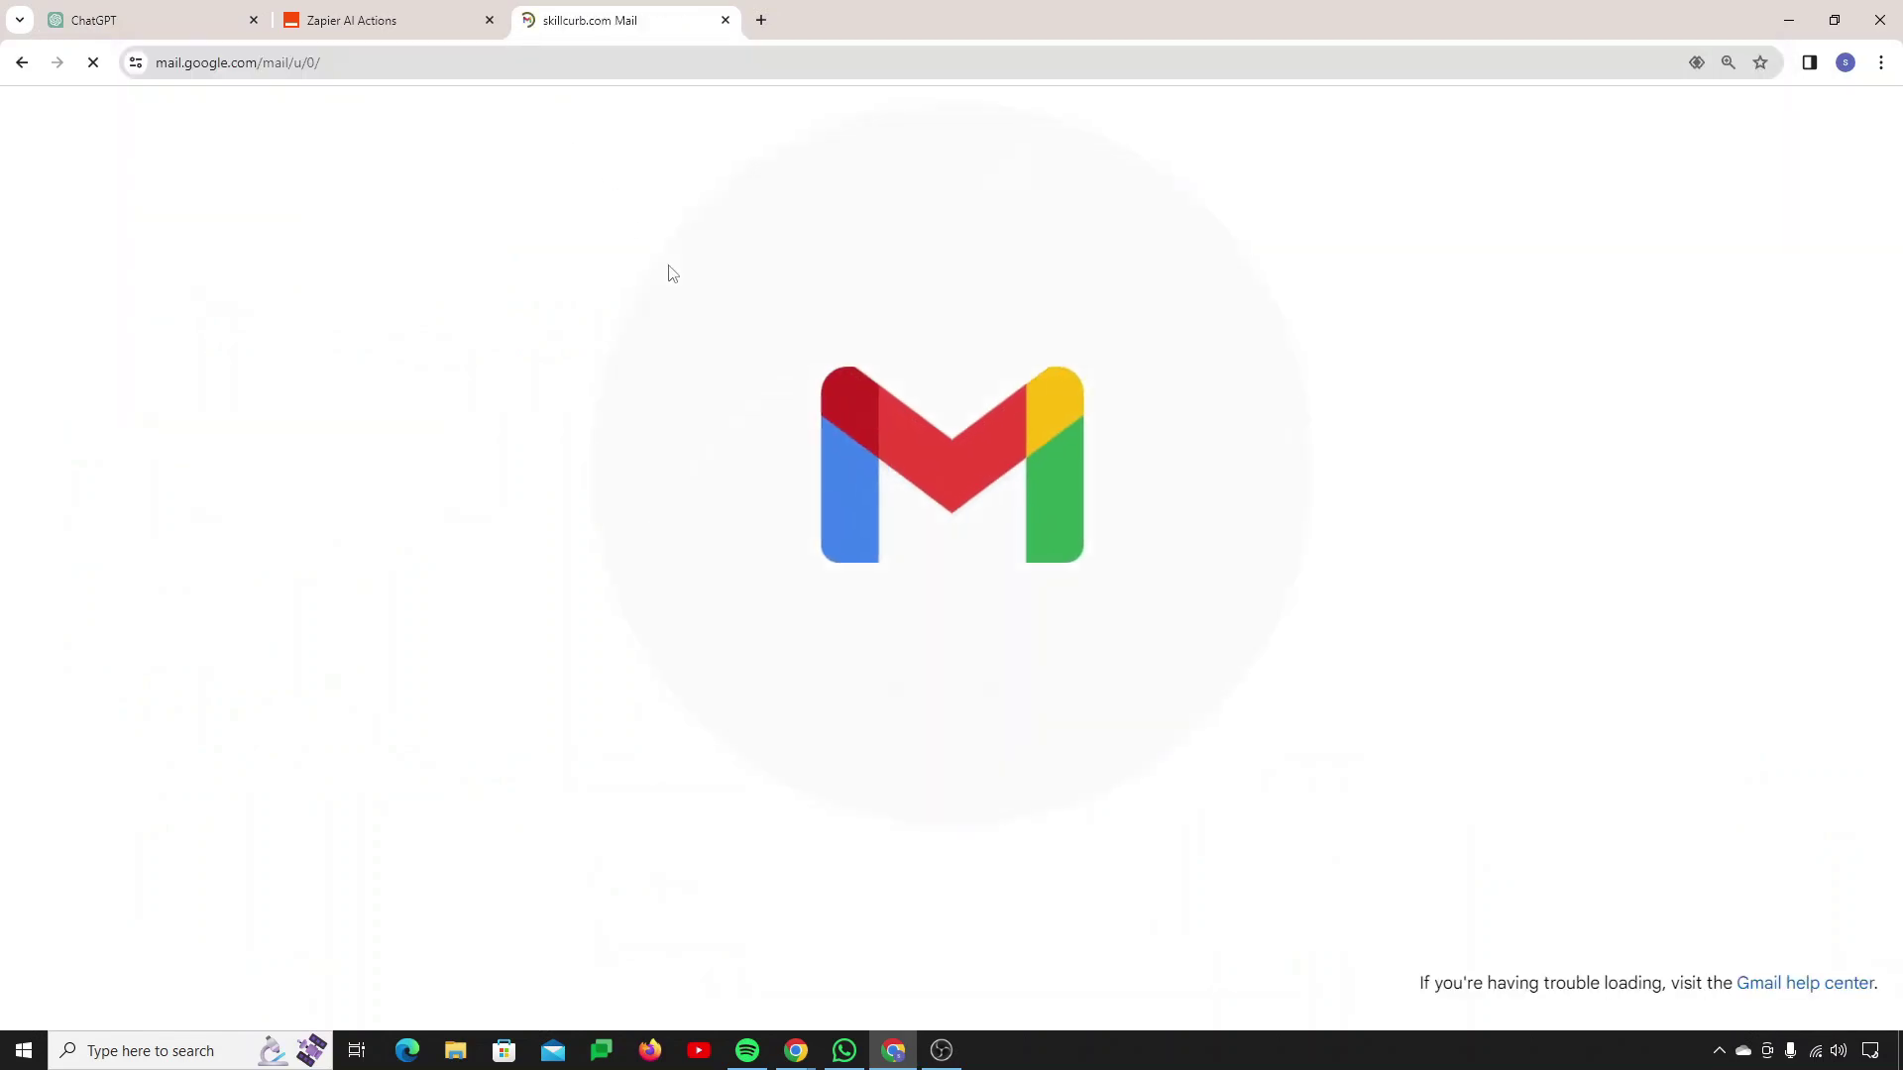
# Step: Read the 'Hey! Research is Ready.' email with the GenAI article at 150% zoom
pyautogui.click(670, 273)
pyautogui.hotkey('ctrl', '+')
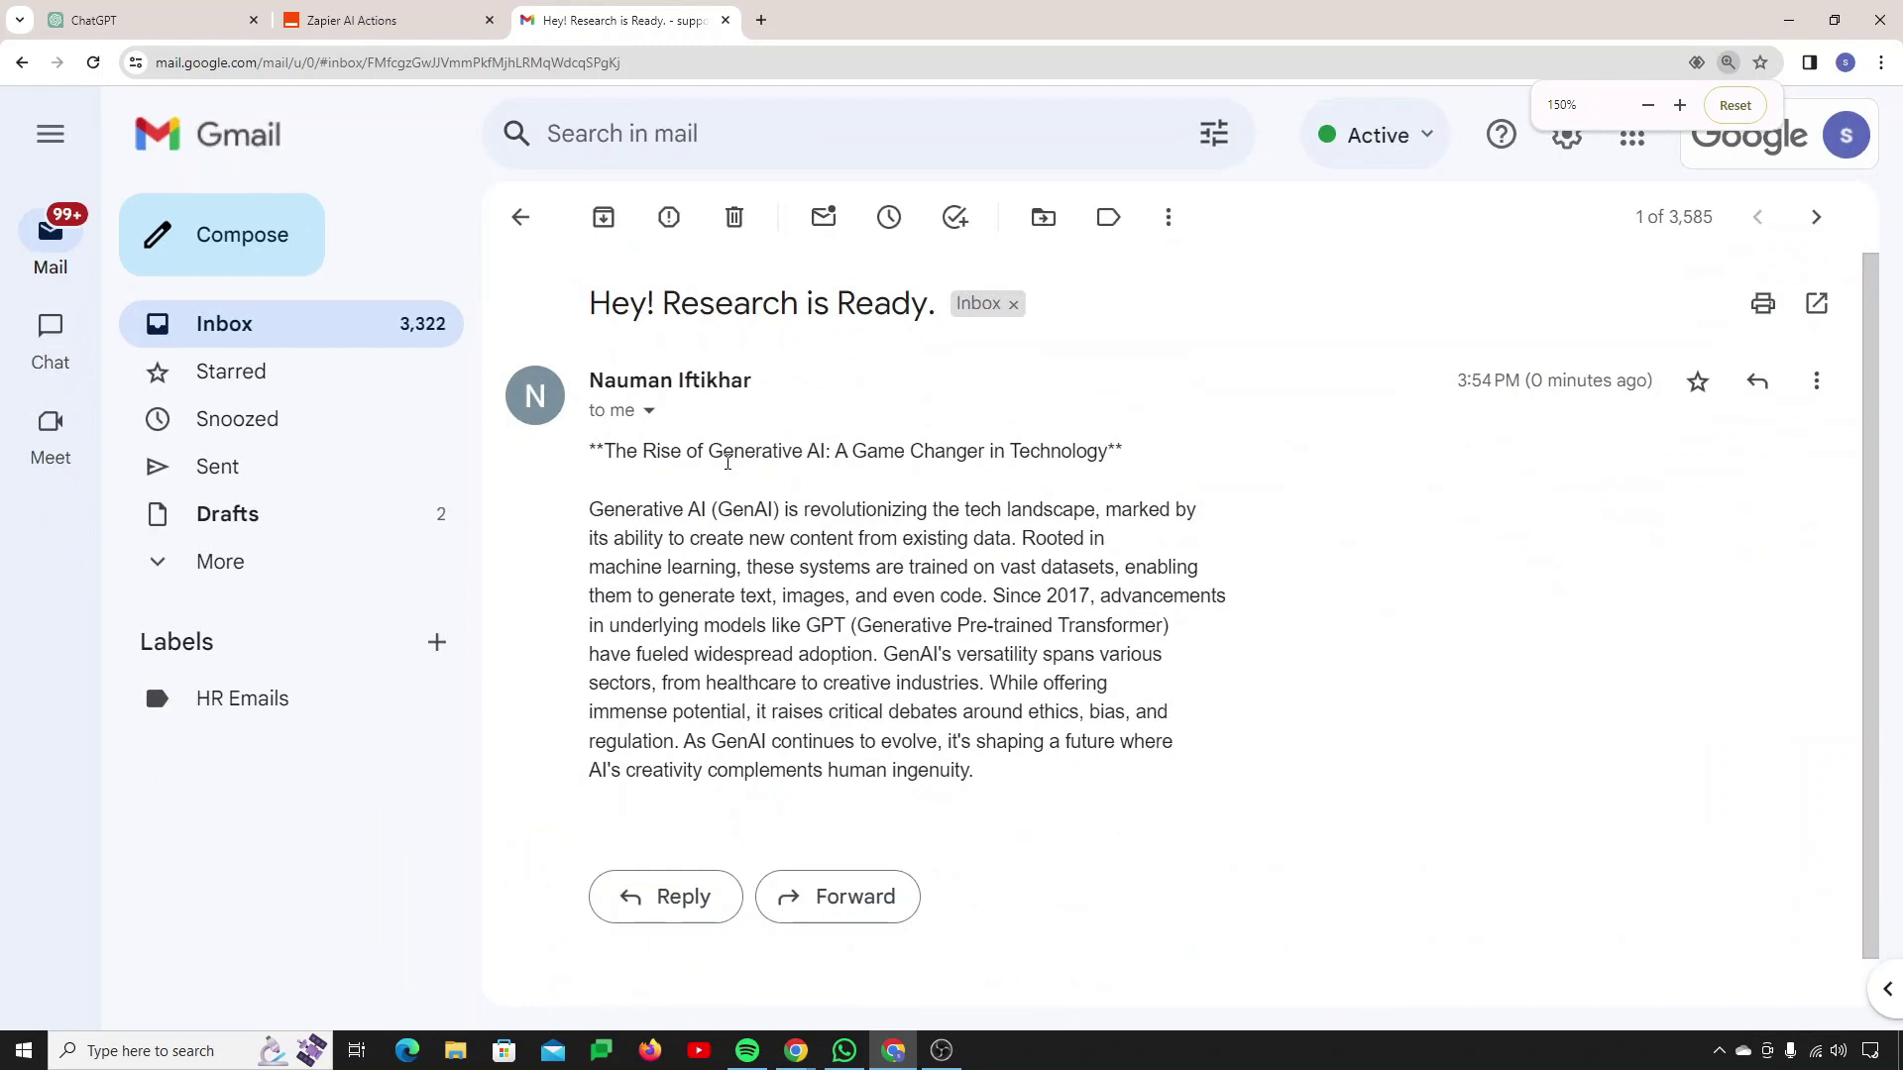
pyautogui.moveTo(596, 451); pyautogui.dragTo(976, 775)
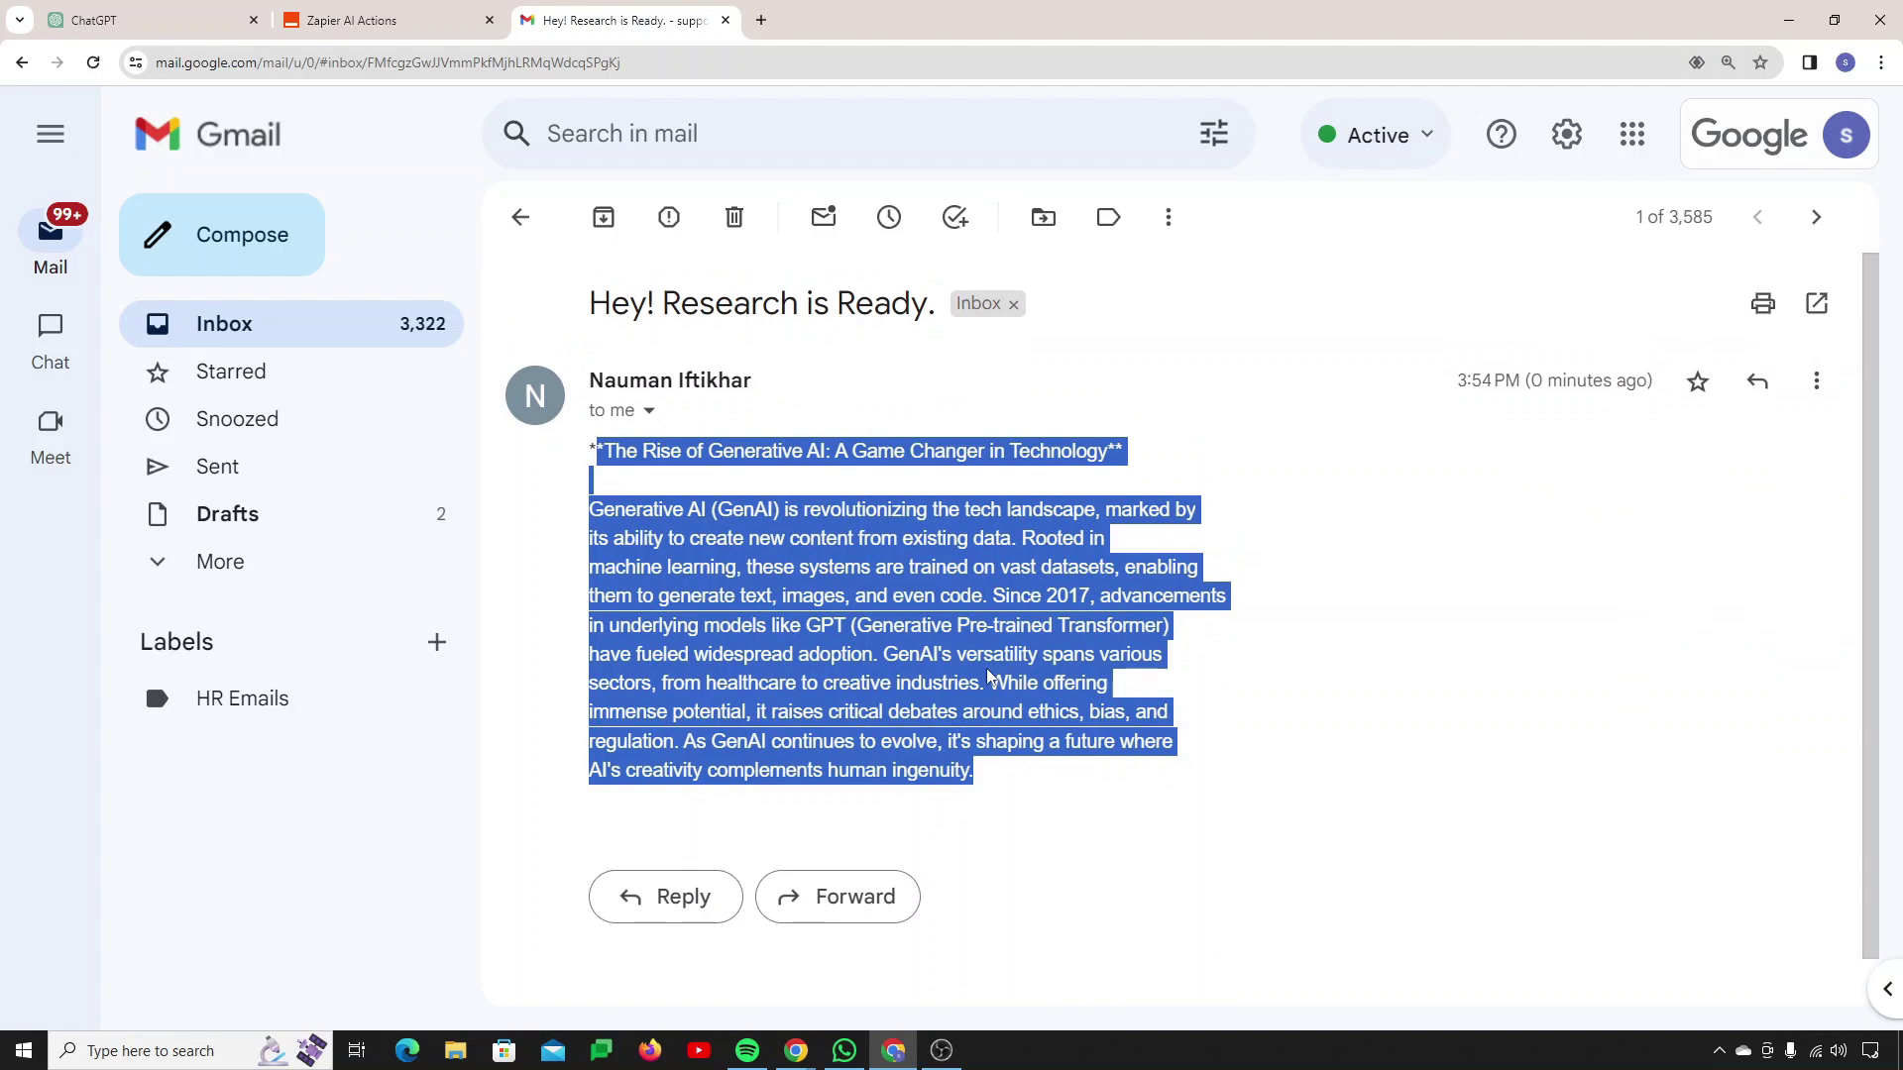
pyautogui.click(989, 677)
pyautogui.scroll(-1, 882, 763)
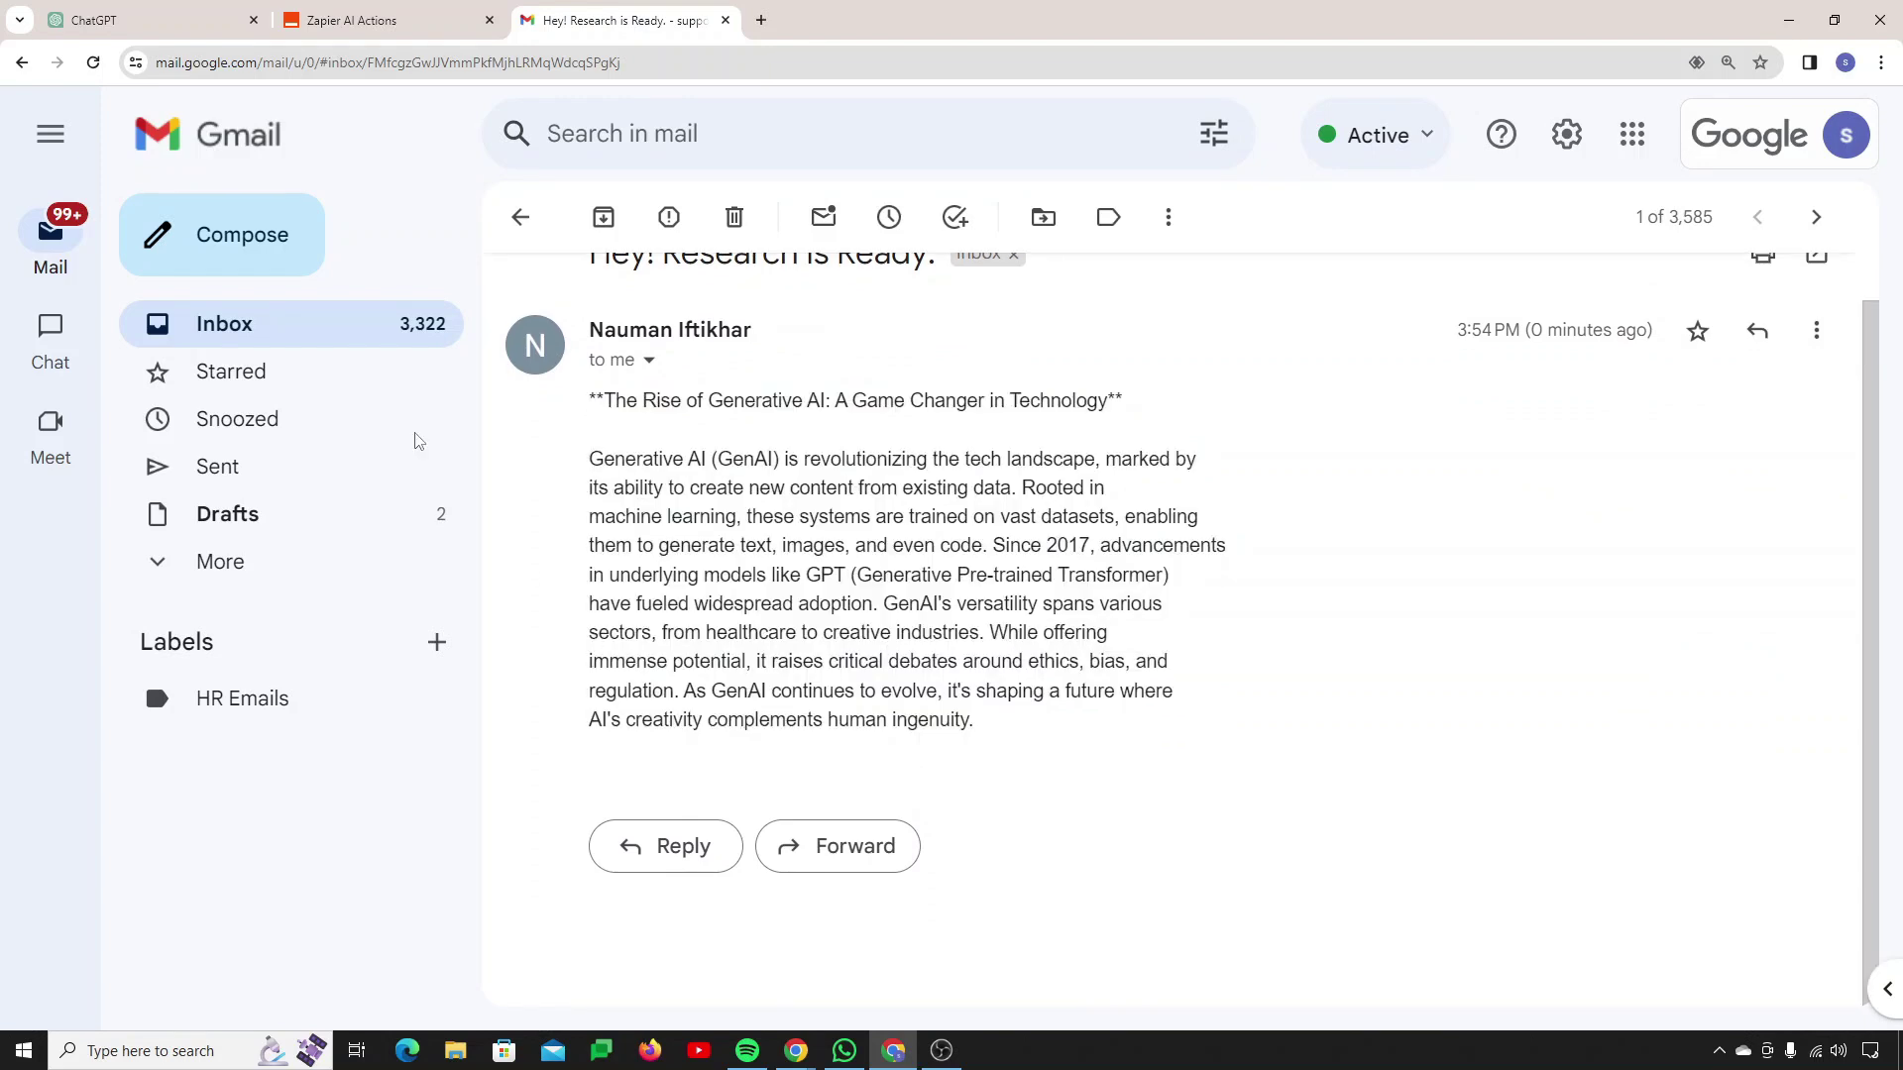
pyautogui.click(377, 20)
pyautogui.click(23, 63)
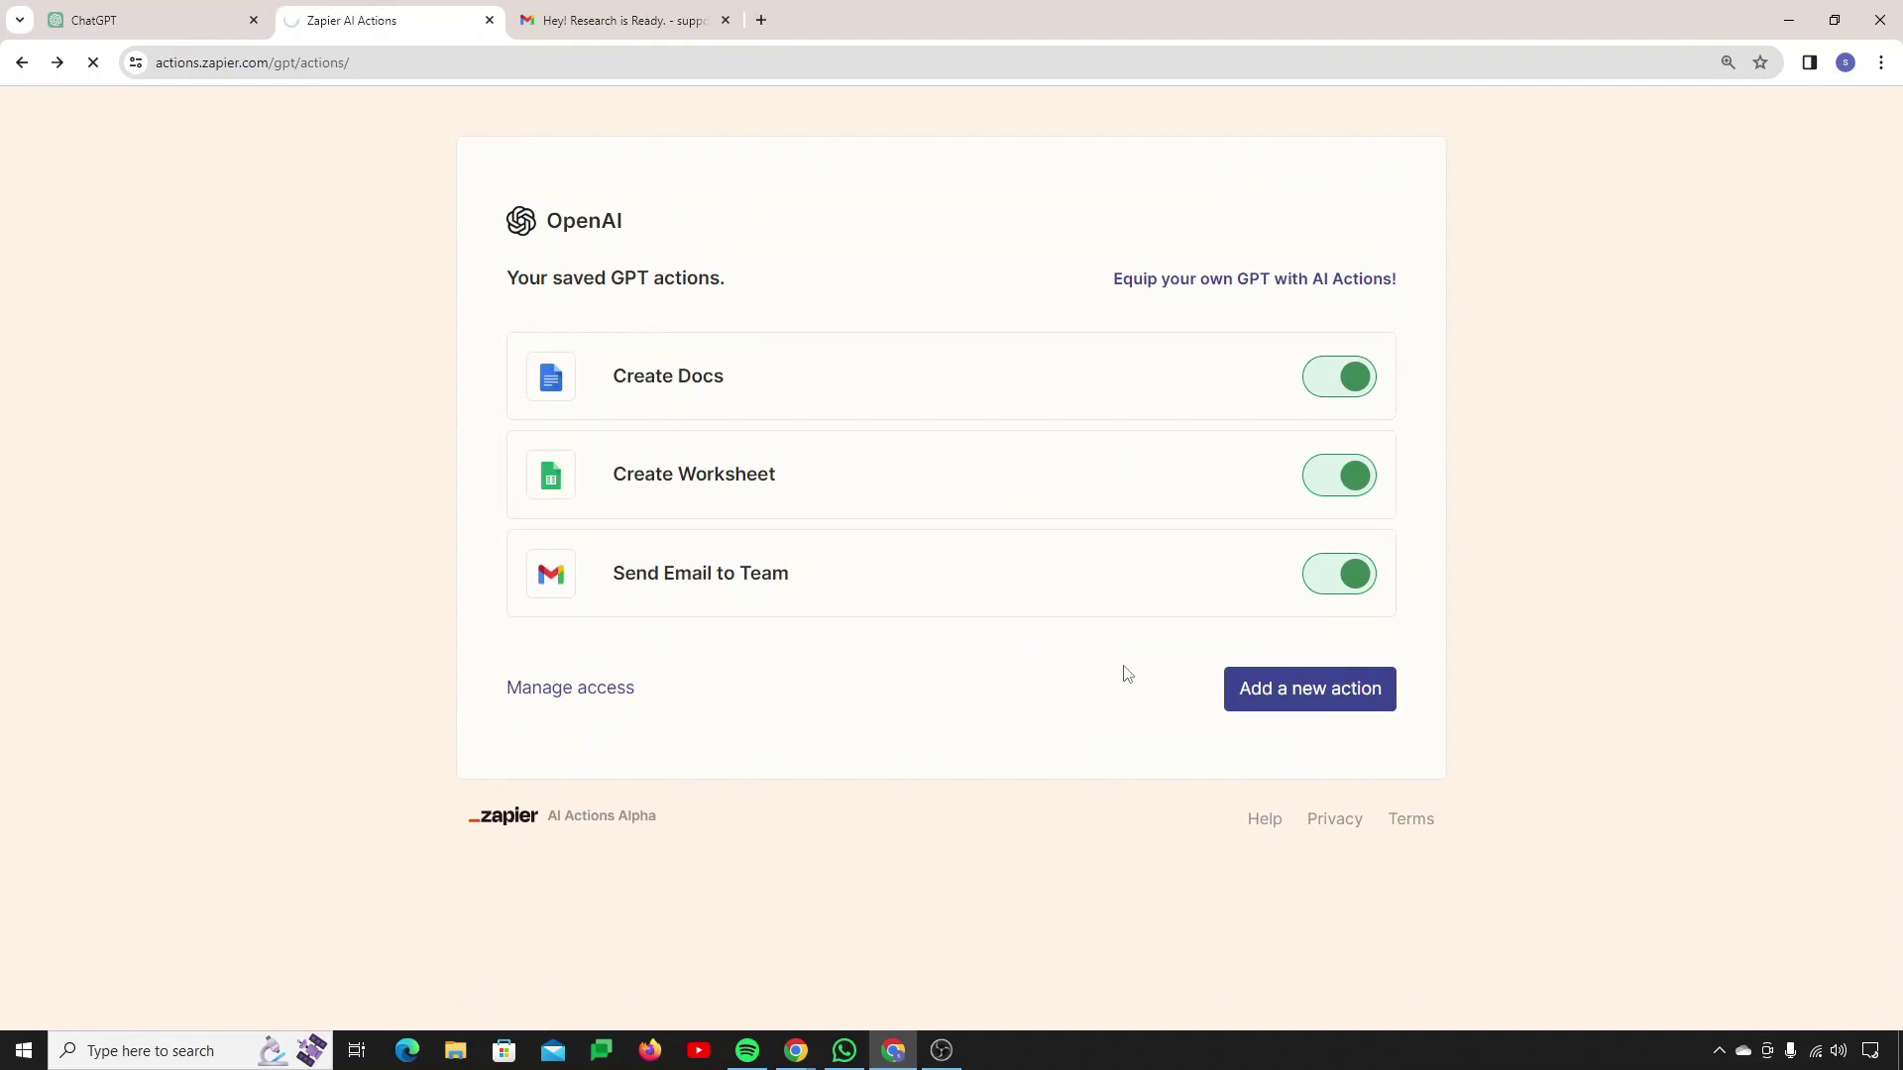
# Step: In Send Email to Team, reset the Signature field to 'Do not include a value'
pyautogui.scroll(-10, 888, 684)
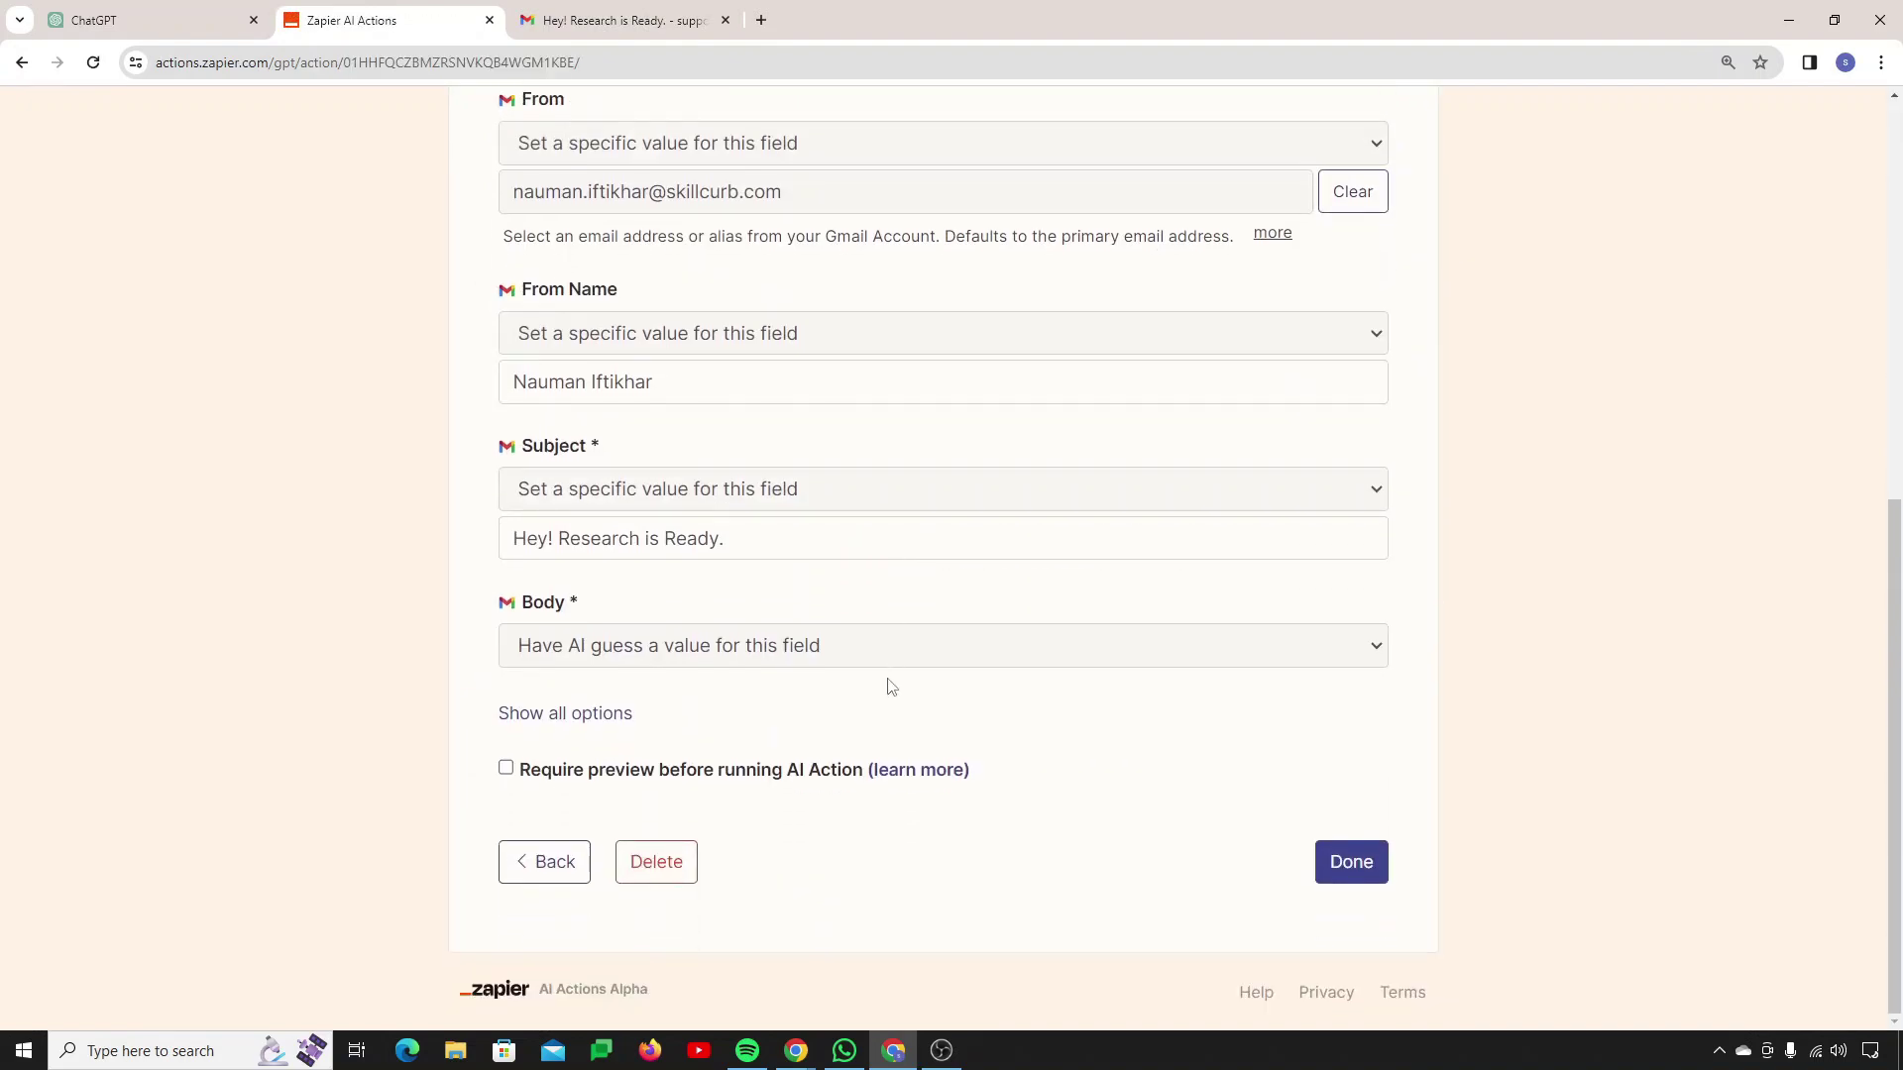
pyautogui.scroll(-4, 779, 698)
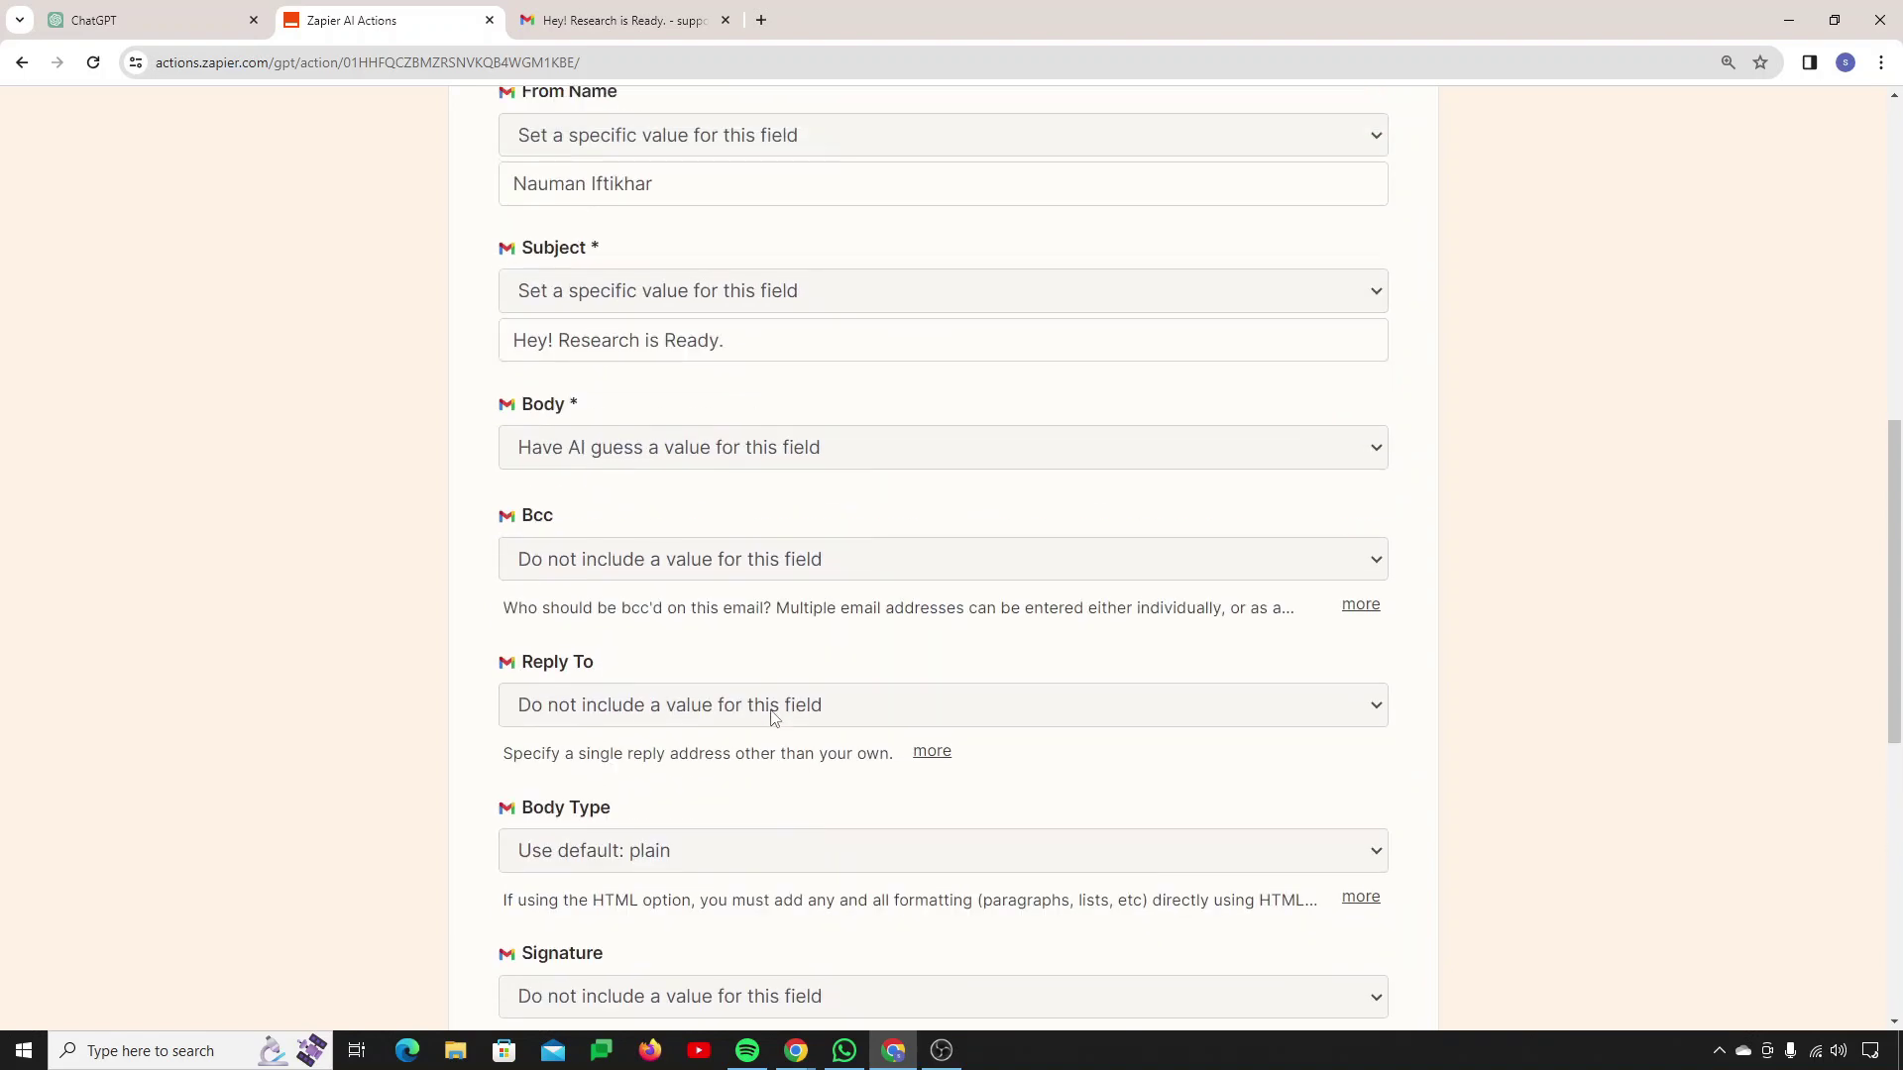
pyautogui.scroll(-2, 774, 716)
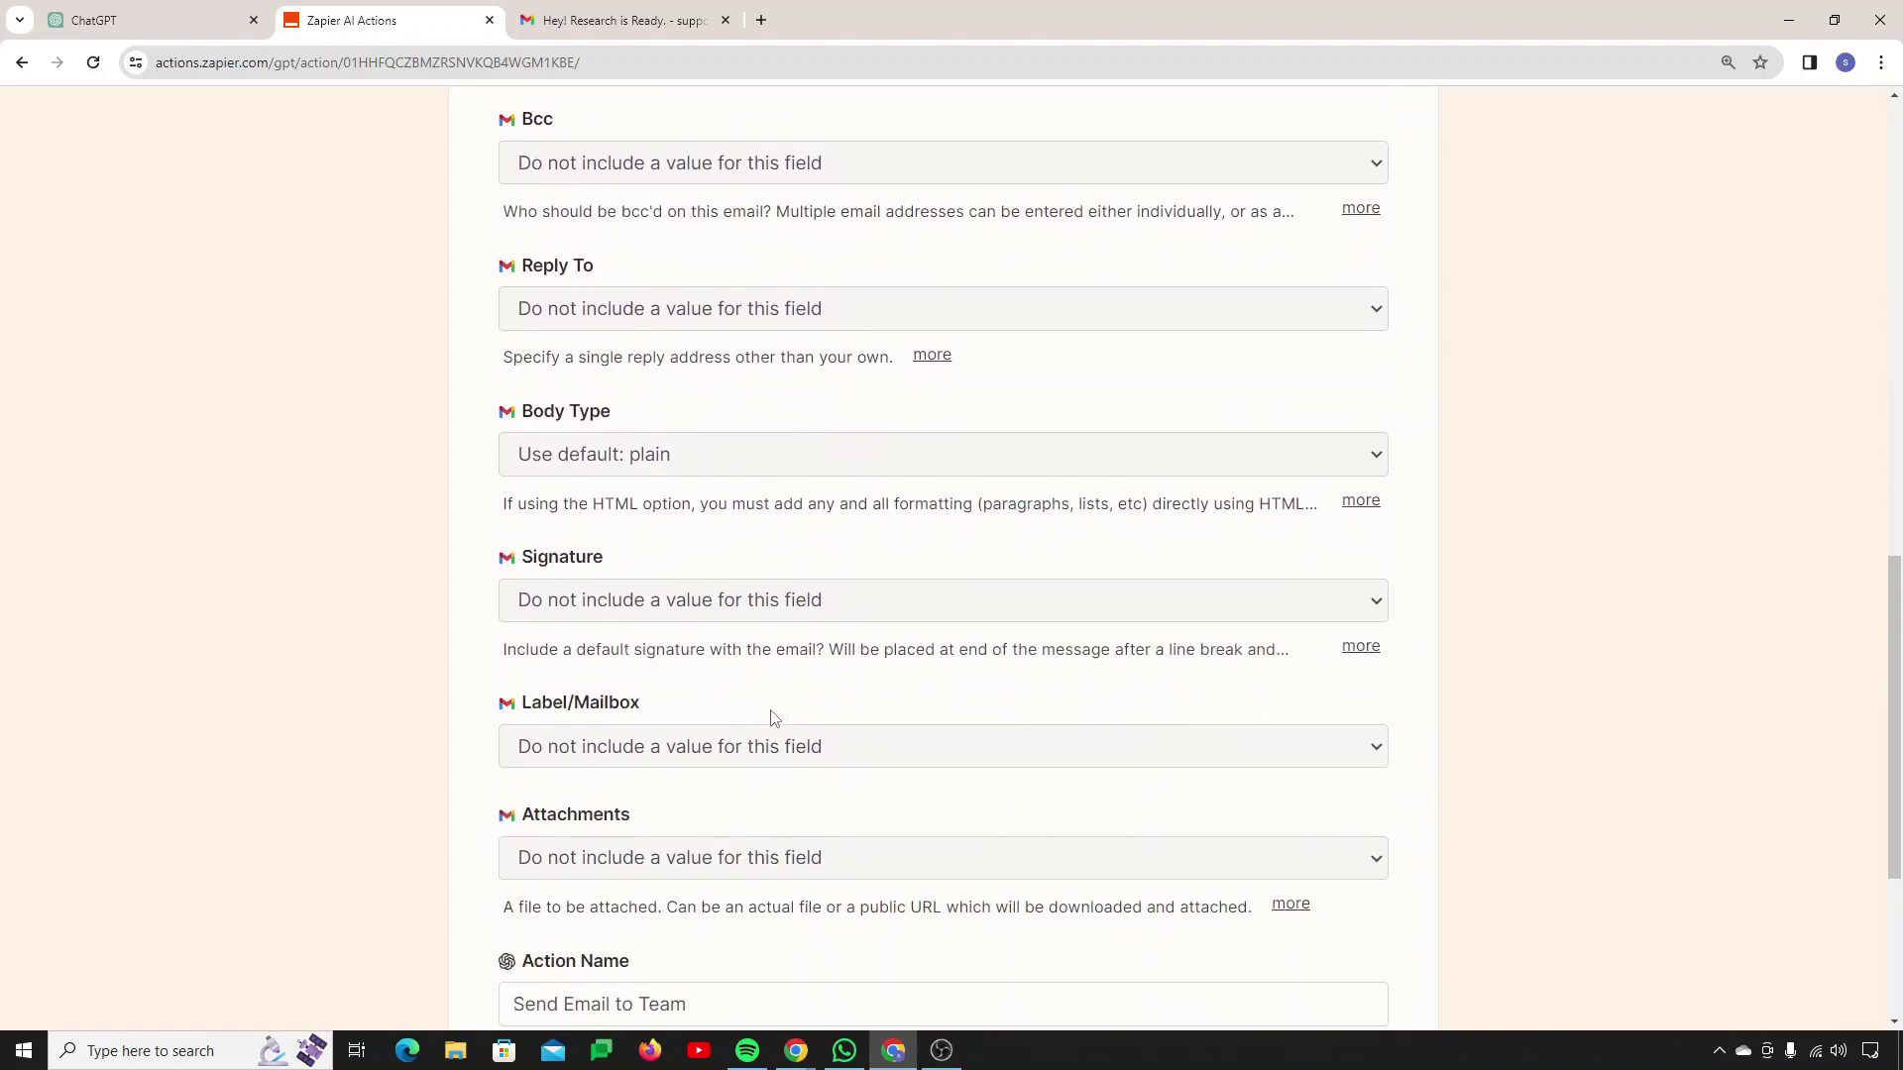
pyautogui.click(697, 600)
pyautogui.click(674, 701)
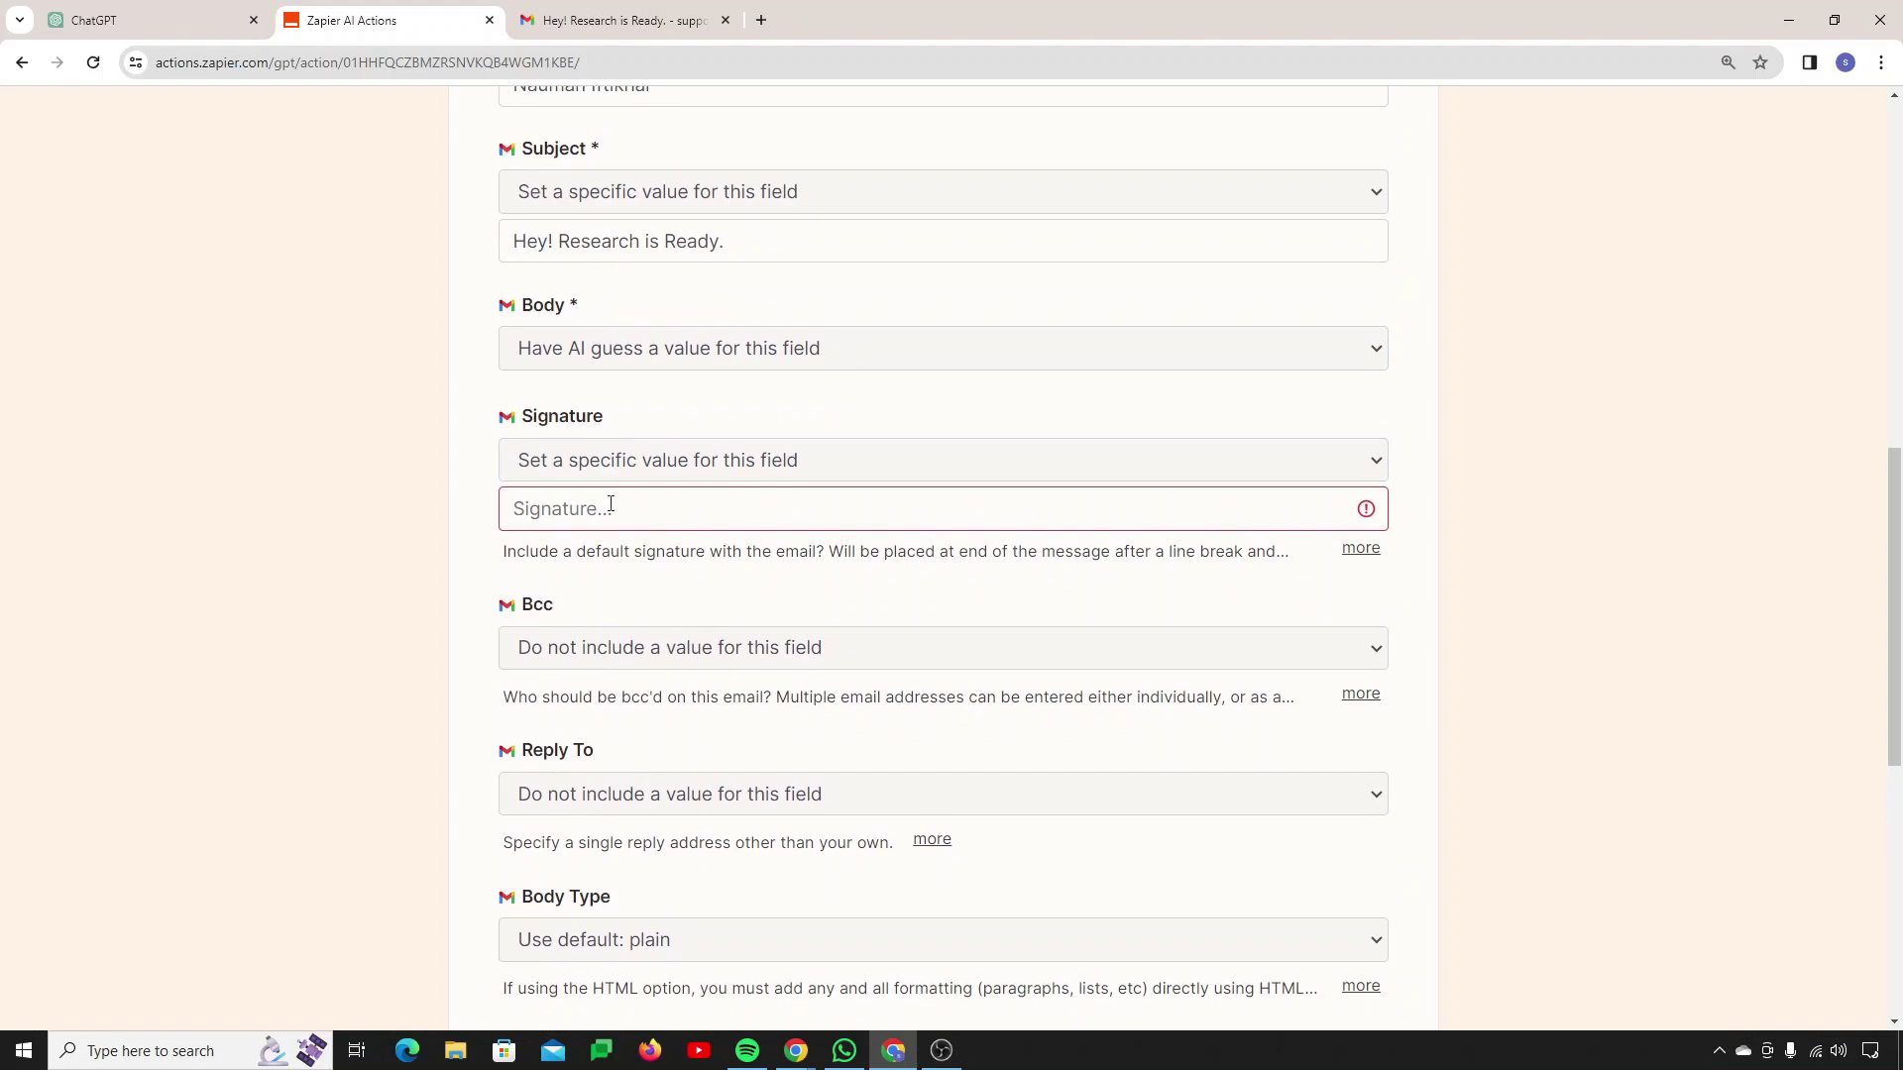
pyautogui.click(708, 476)
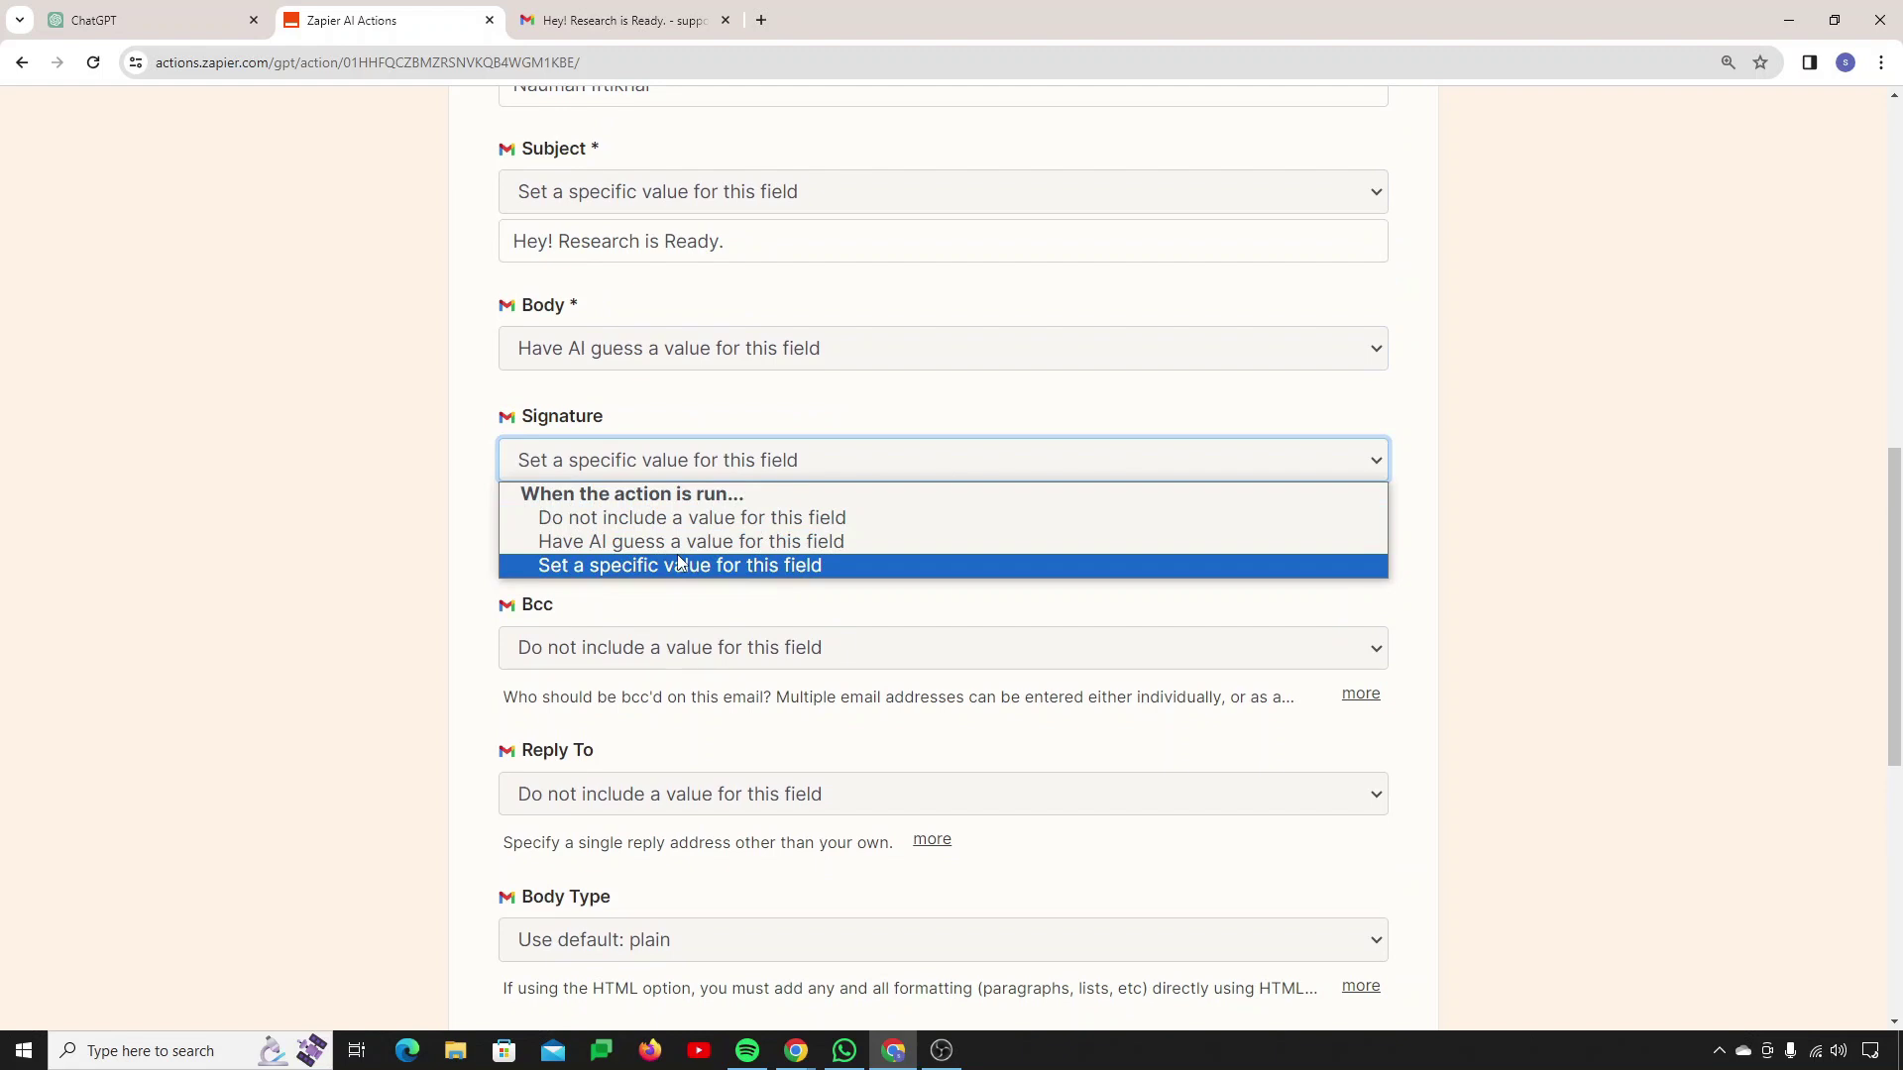
pyautogui.press('Up')
pyautogui.press('Up')
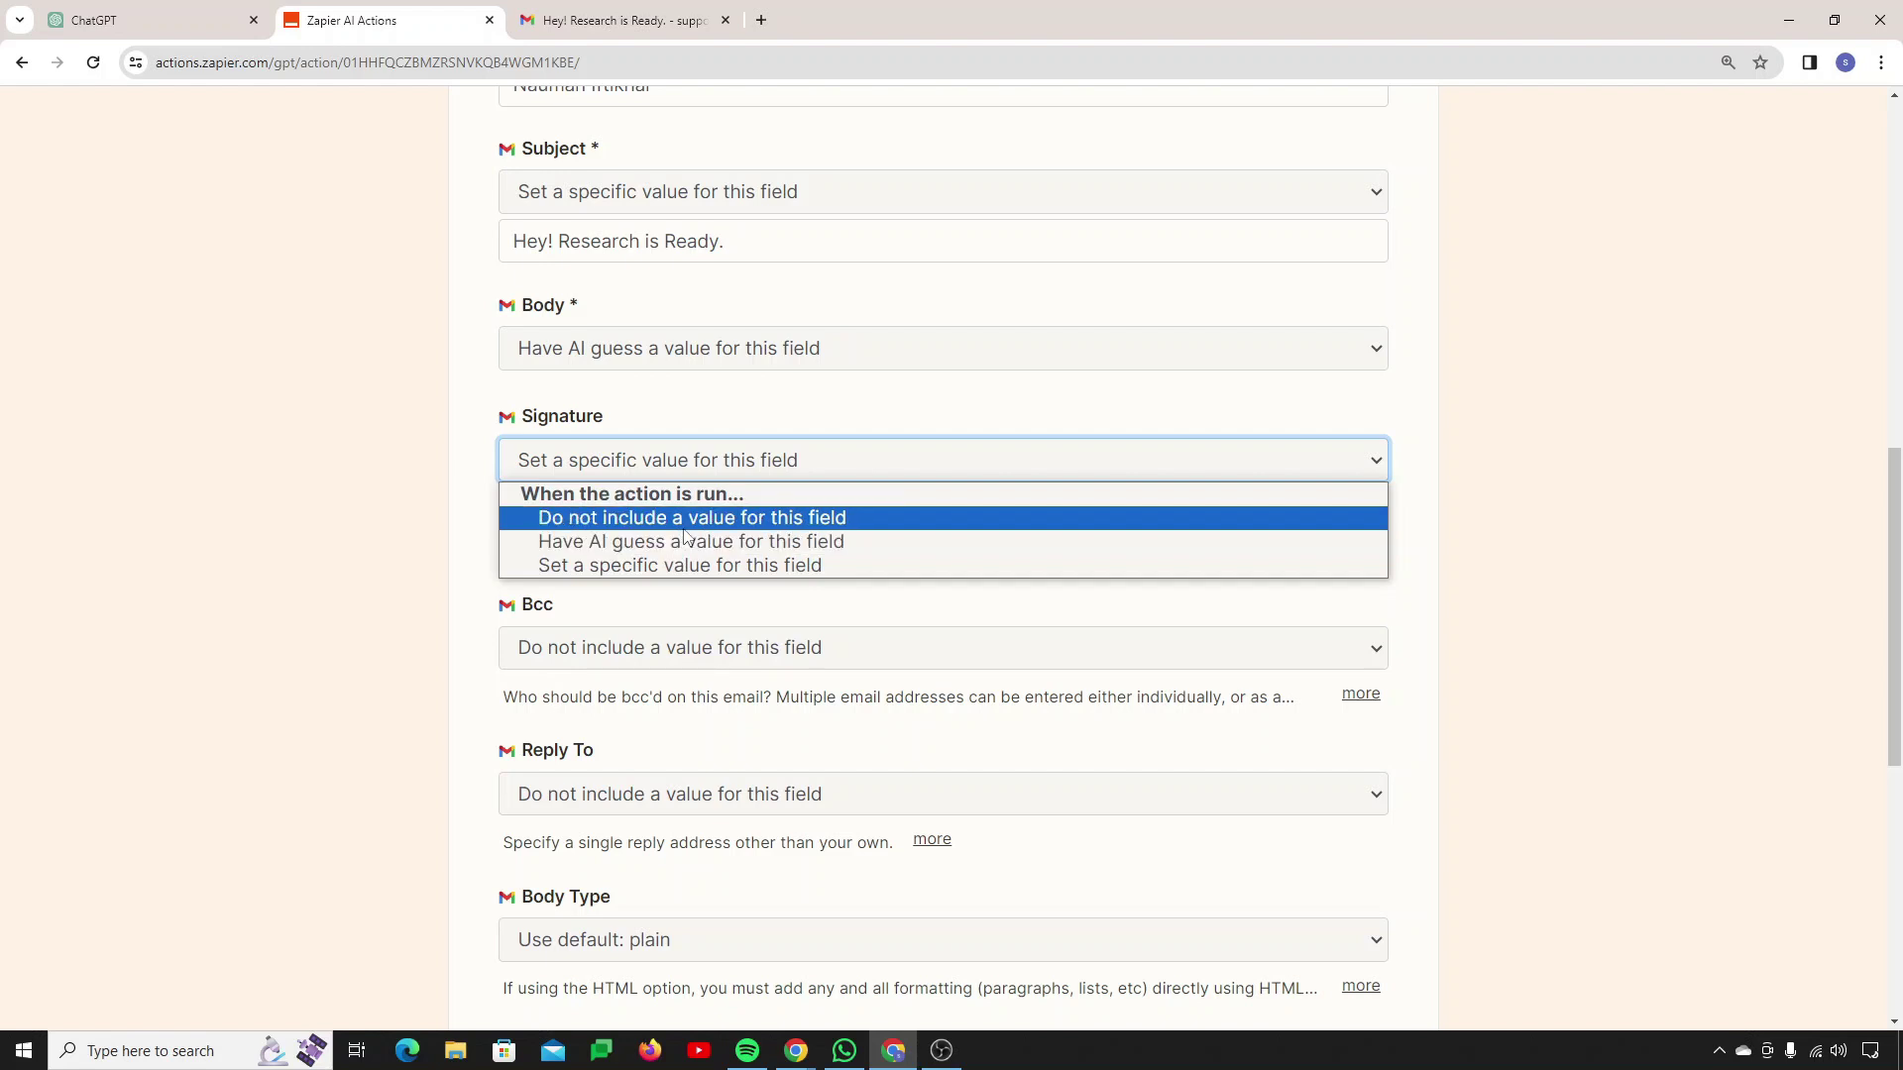
pyautogui.press('Return')
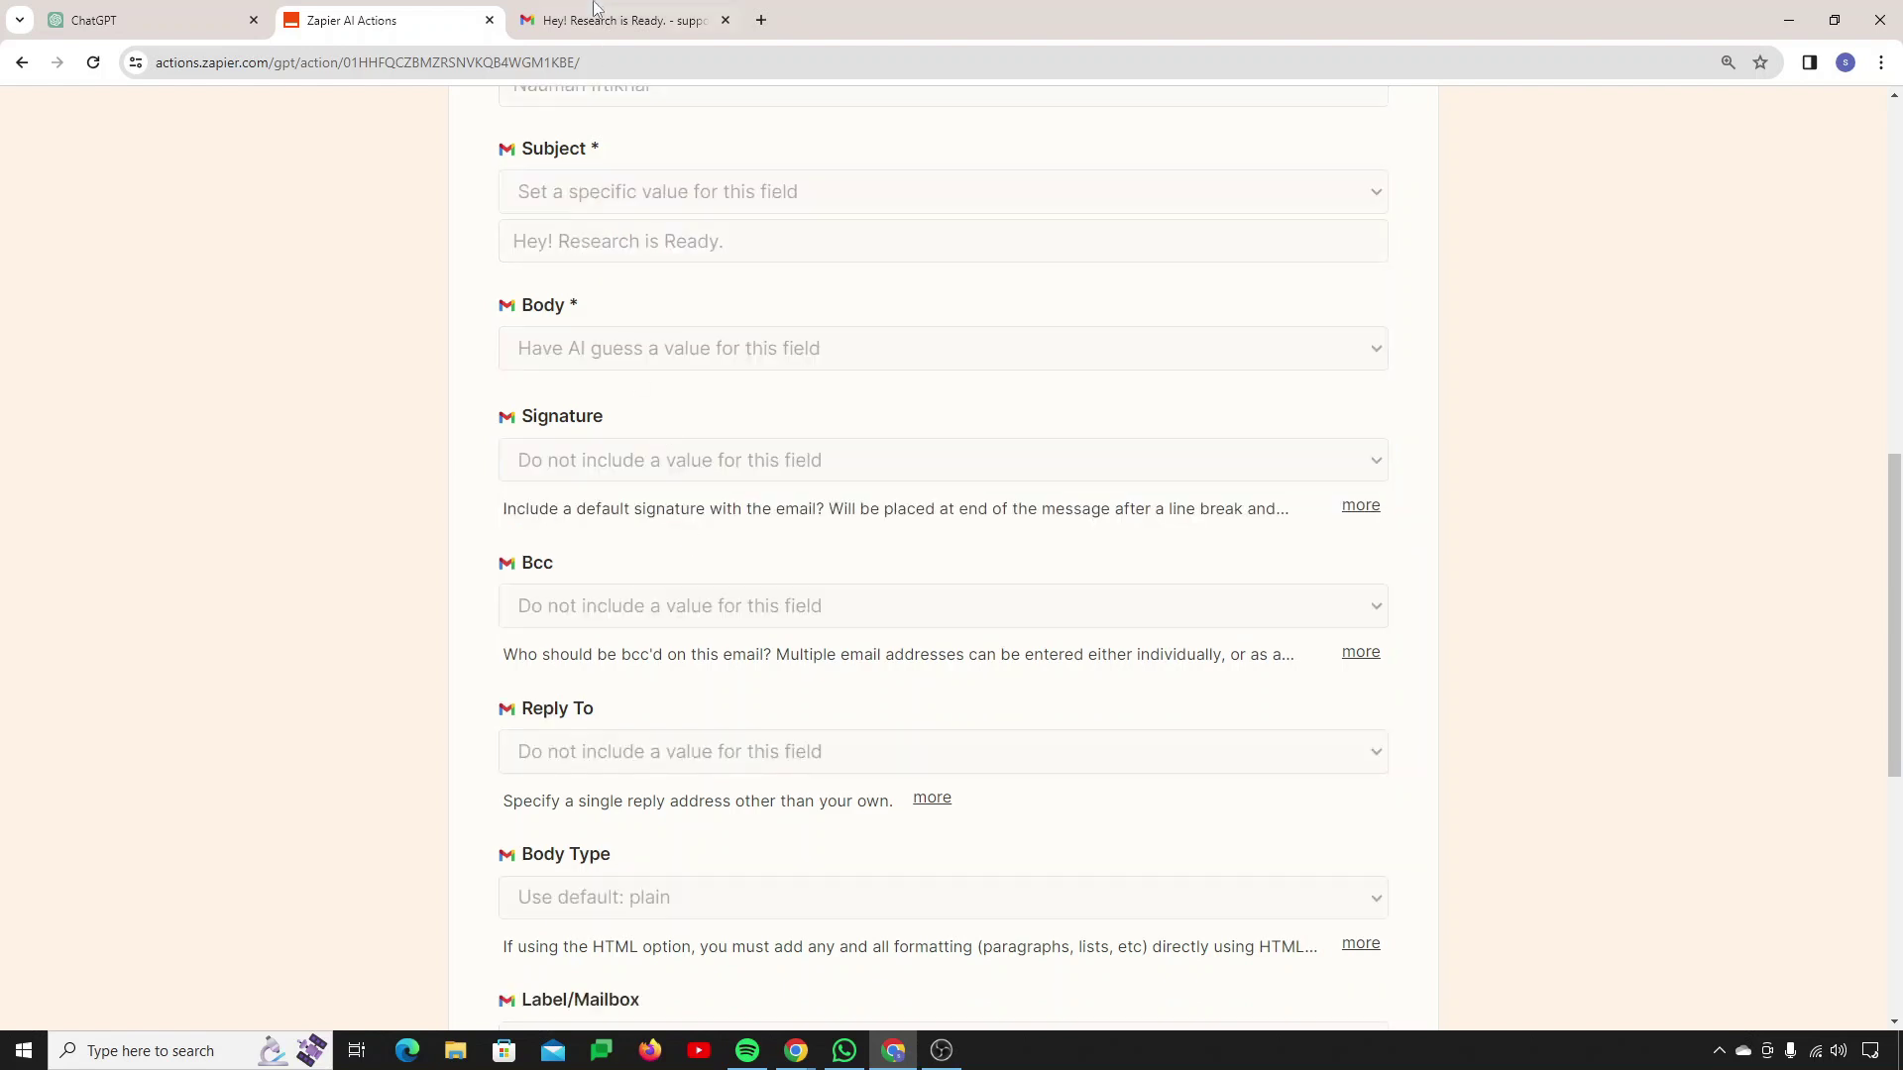
pyautogui.click(589, 22)
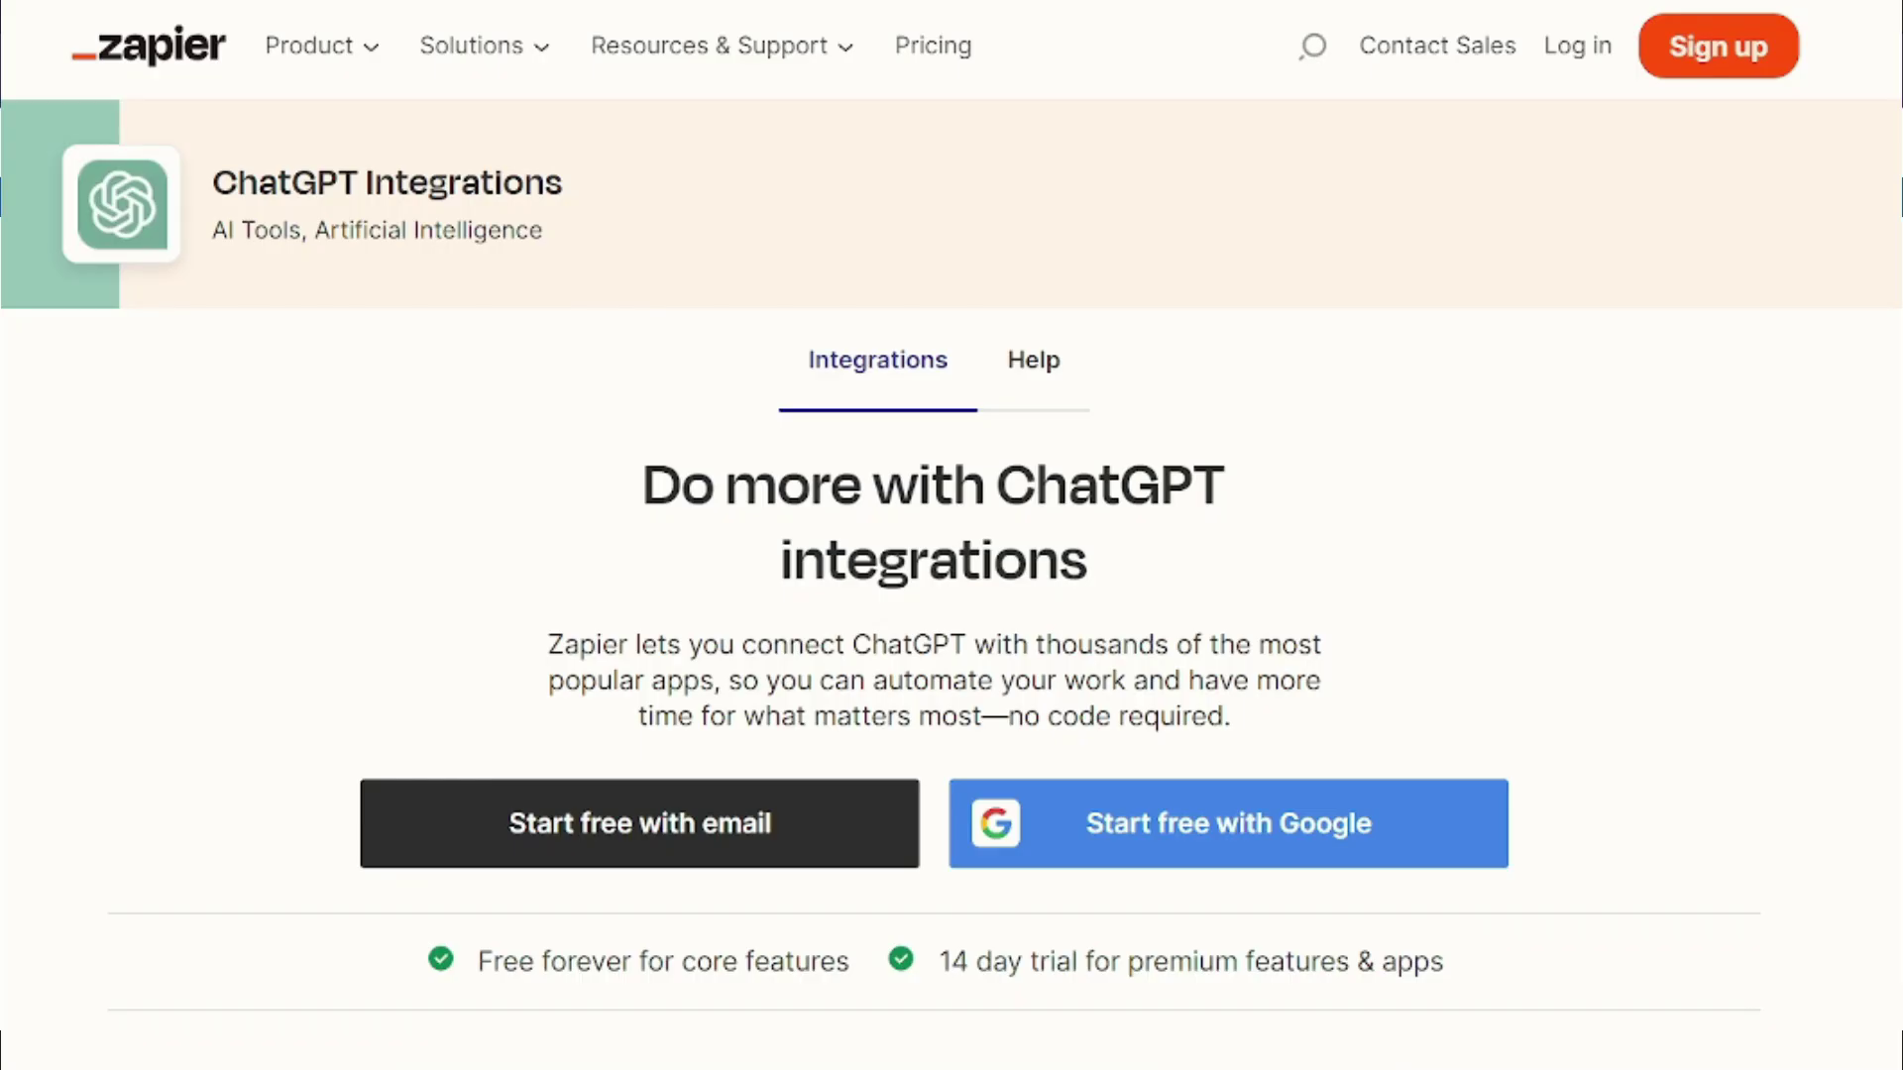
pyautogui.scroll(-2, 880, 585)
pyautogui.scroll(-2, 951, 585)
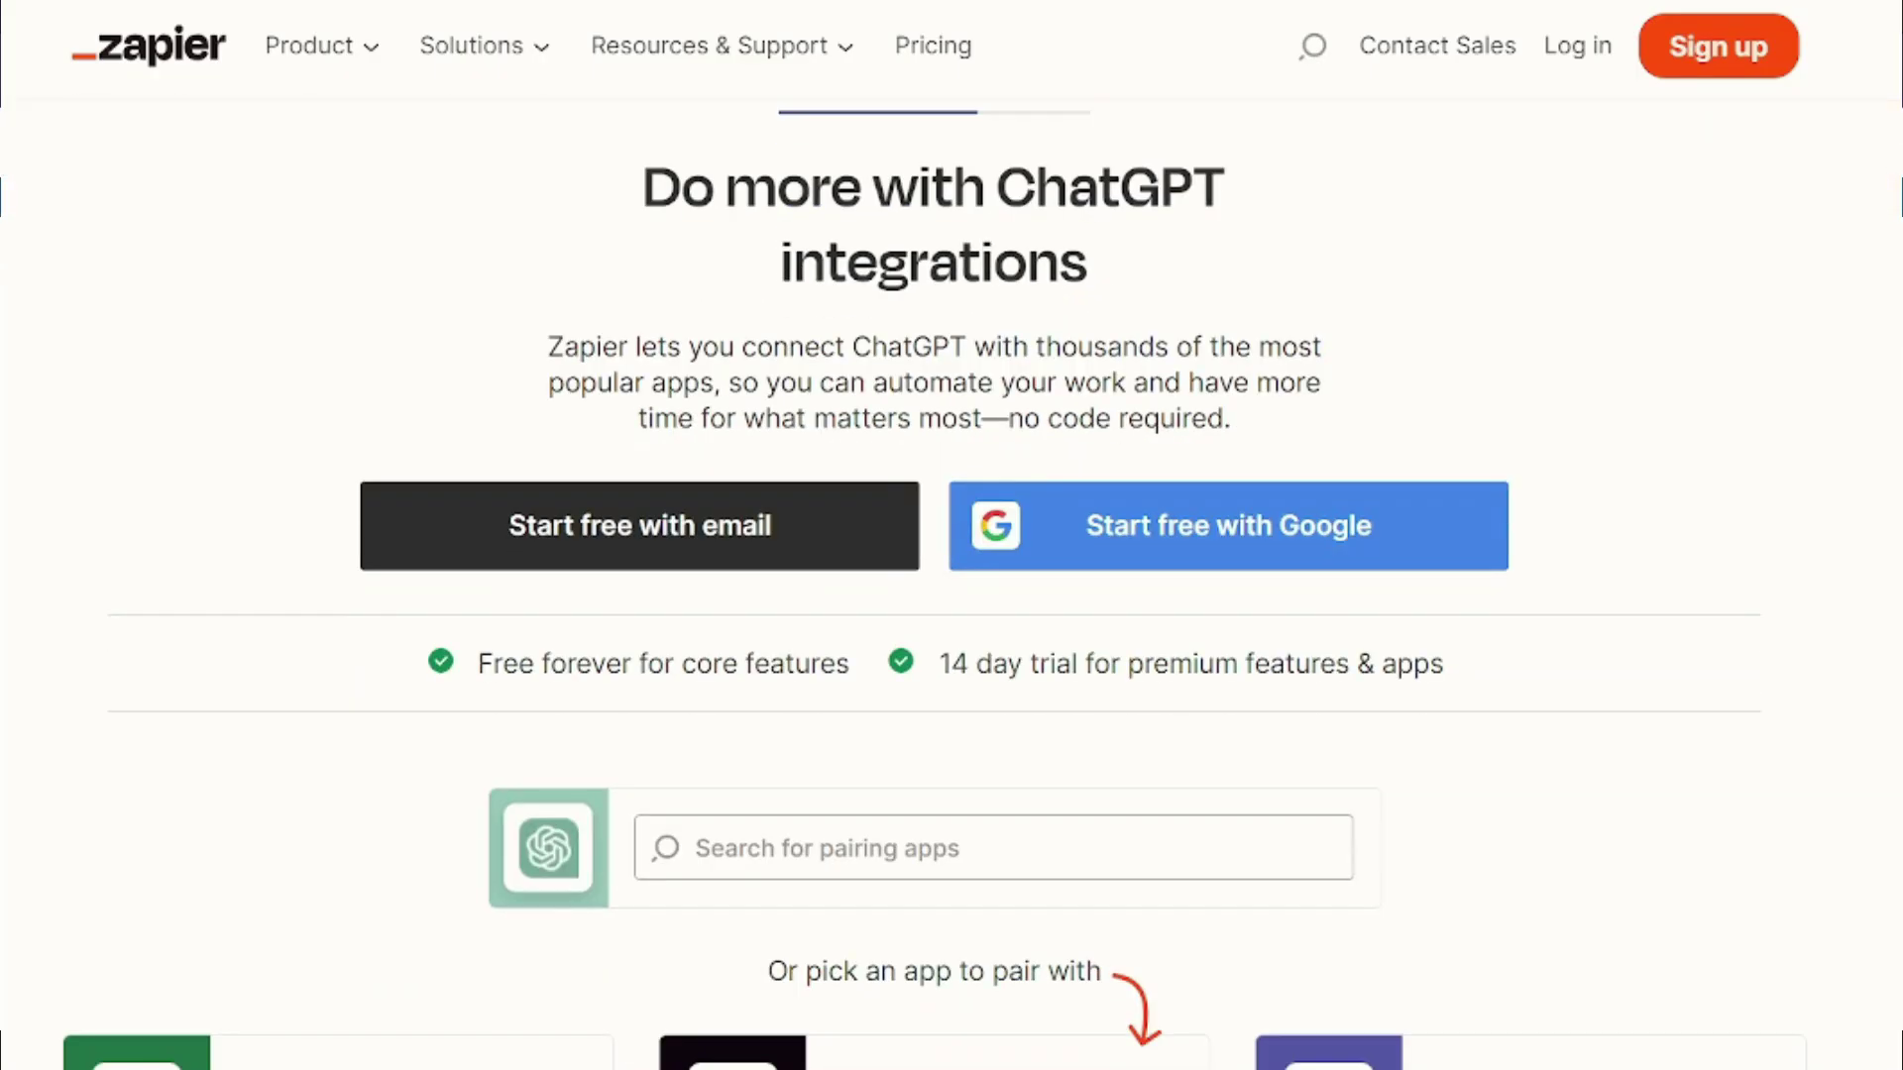
pyautogui.scroll(-6, 951, 584)
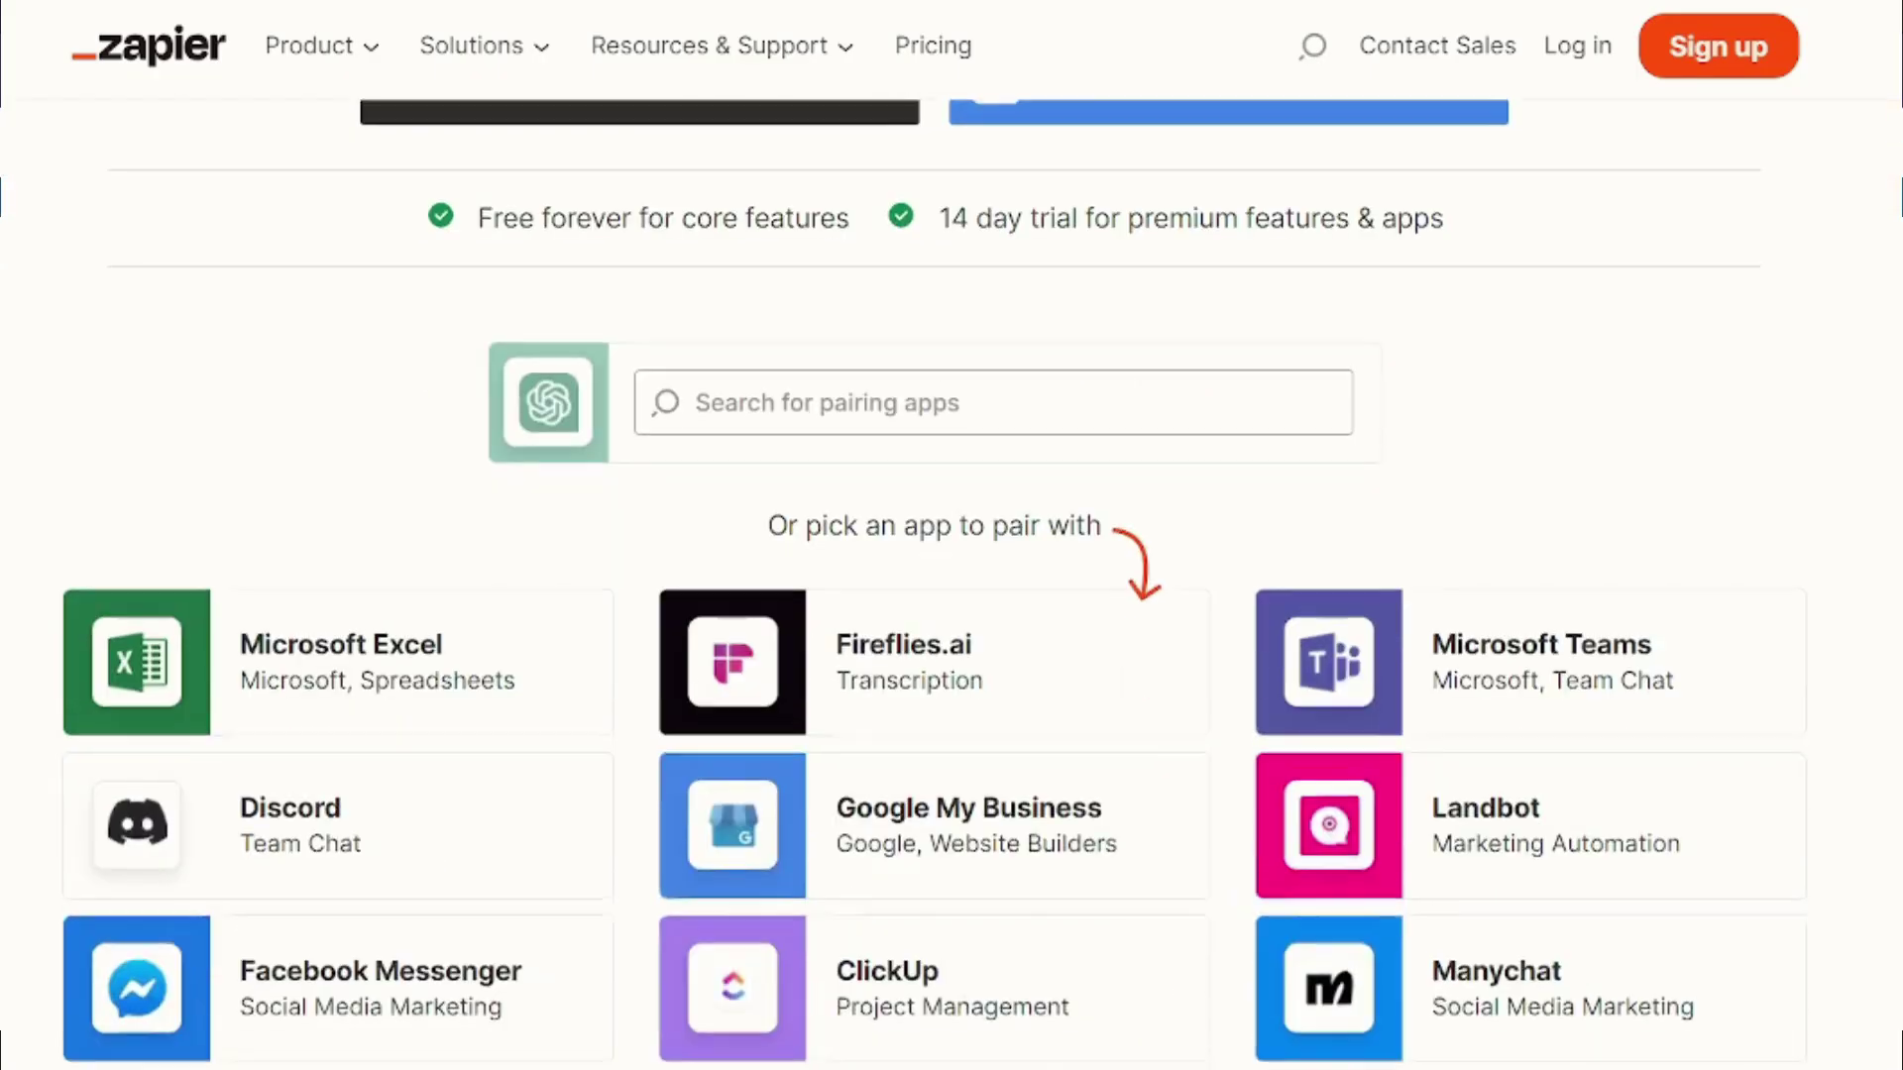
pyautogui.scroll(-6, 951, 585)
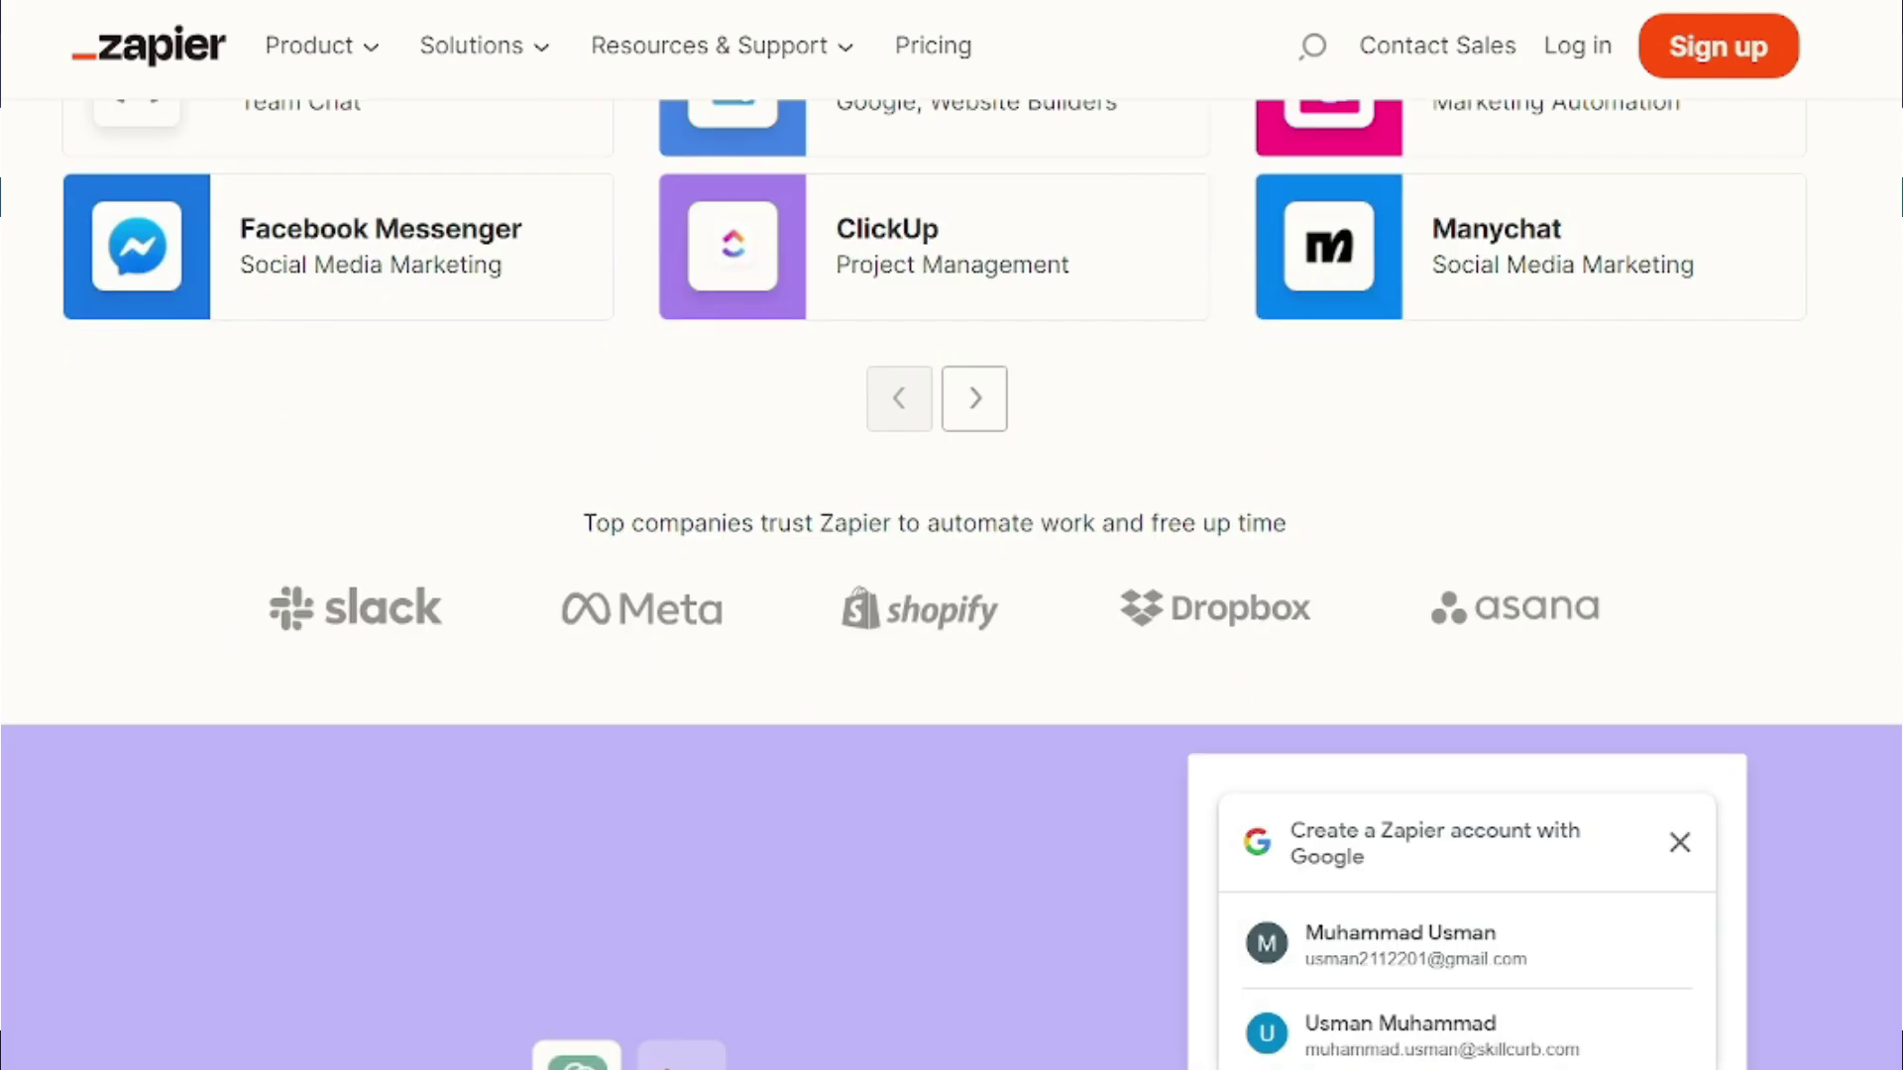
pyautogui.scroll(-5, 951, 585)
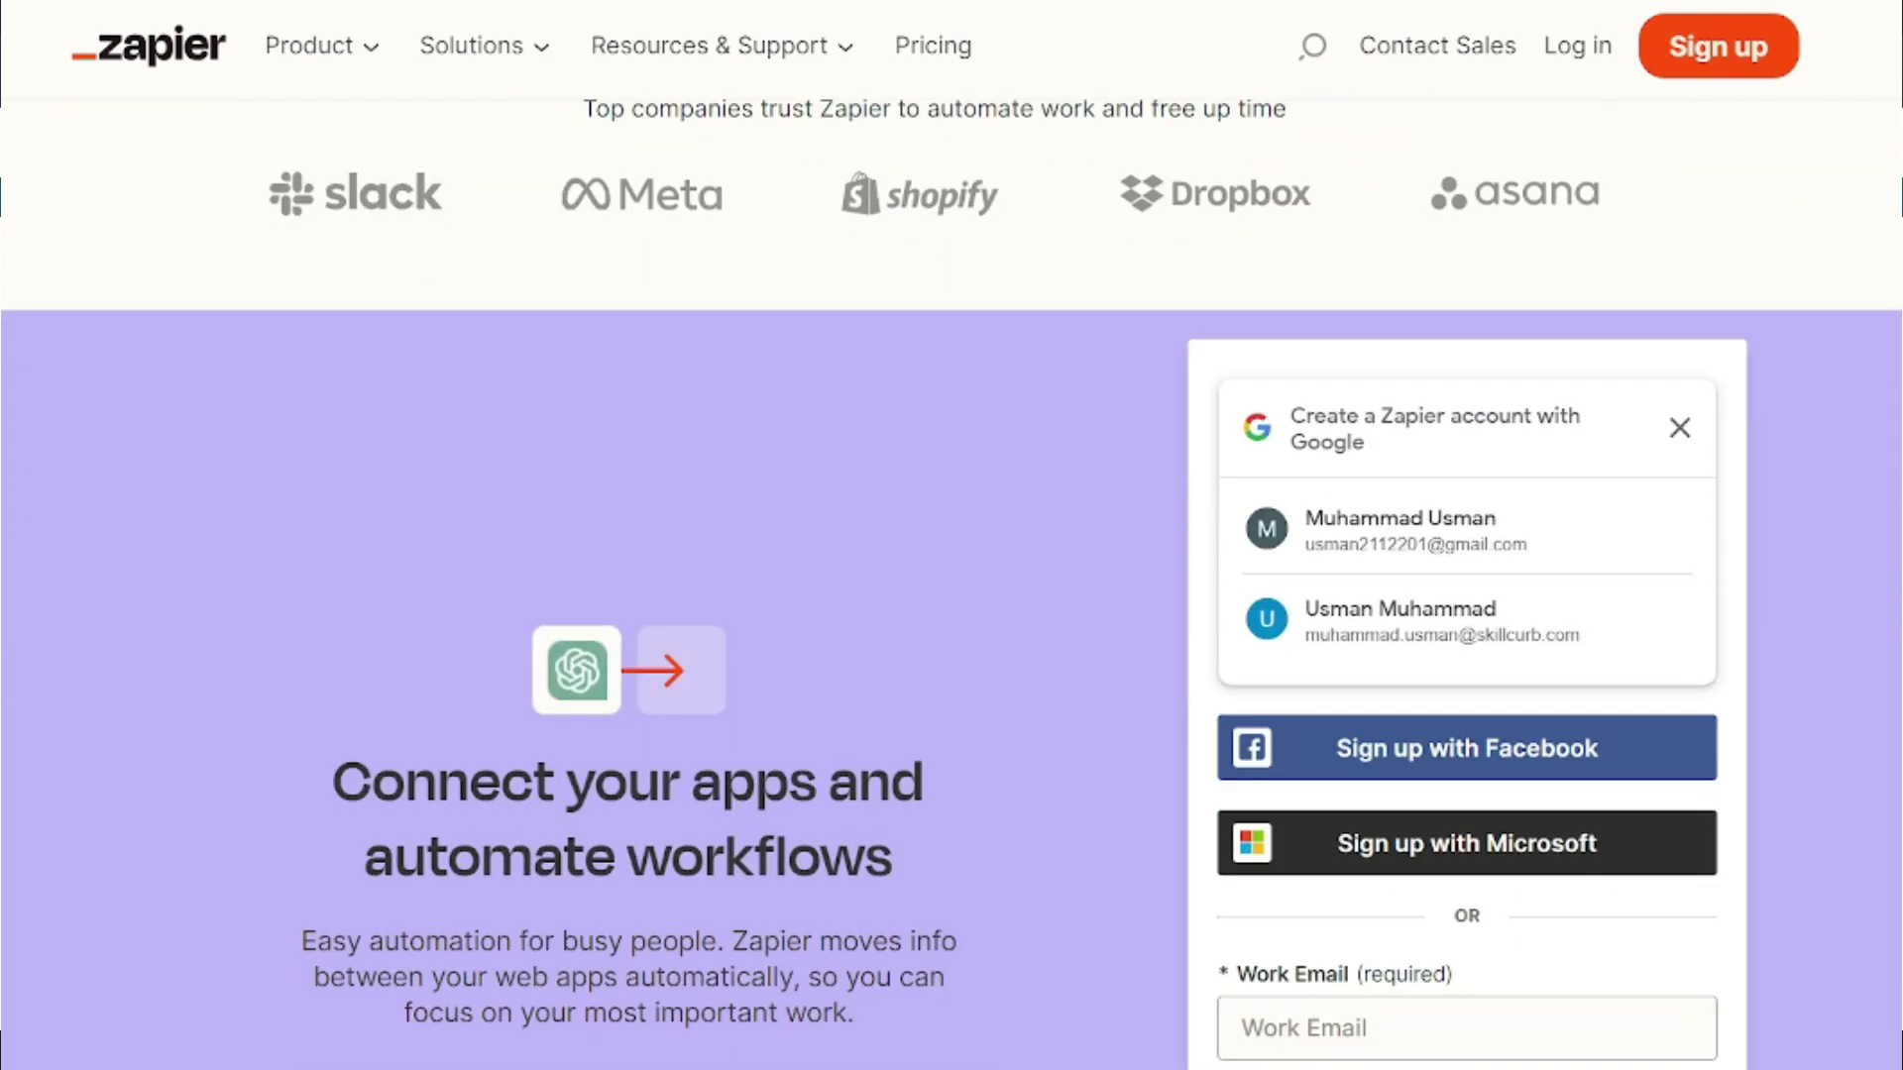